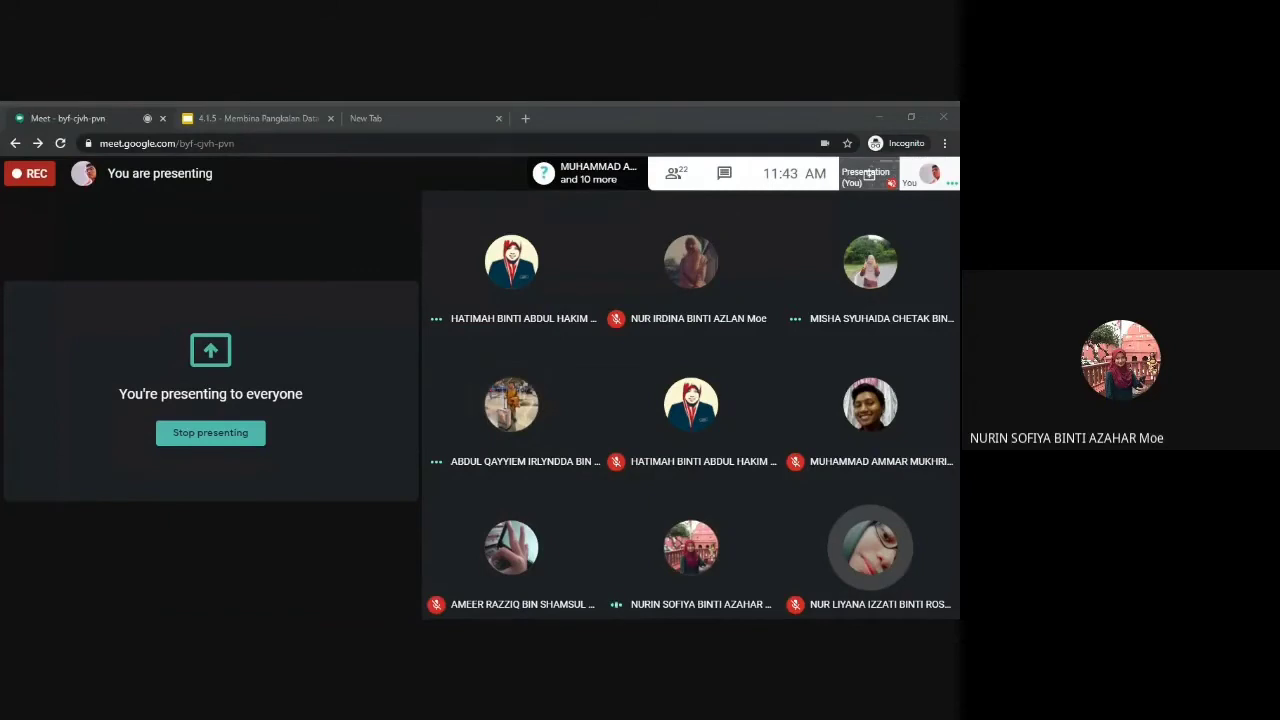
Bring the Meet window forward and stop presenting the screen to participants.
click(263, 423)
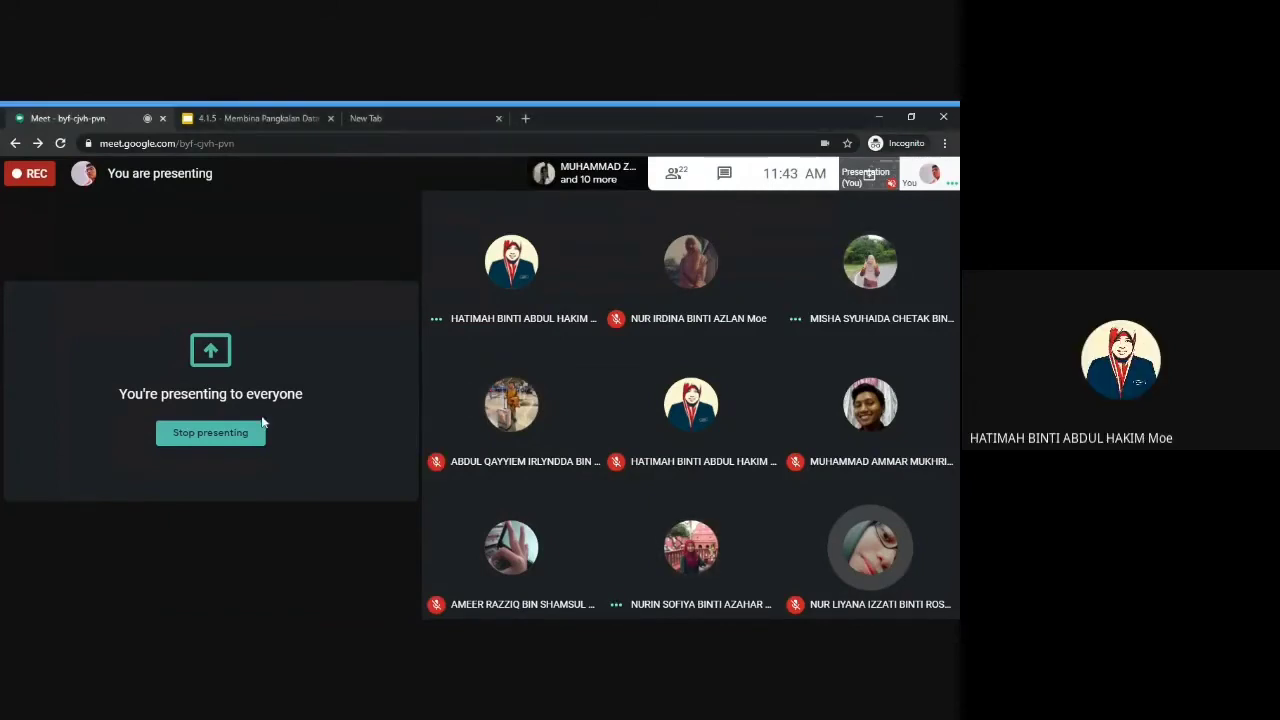
click(203, 432)
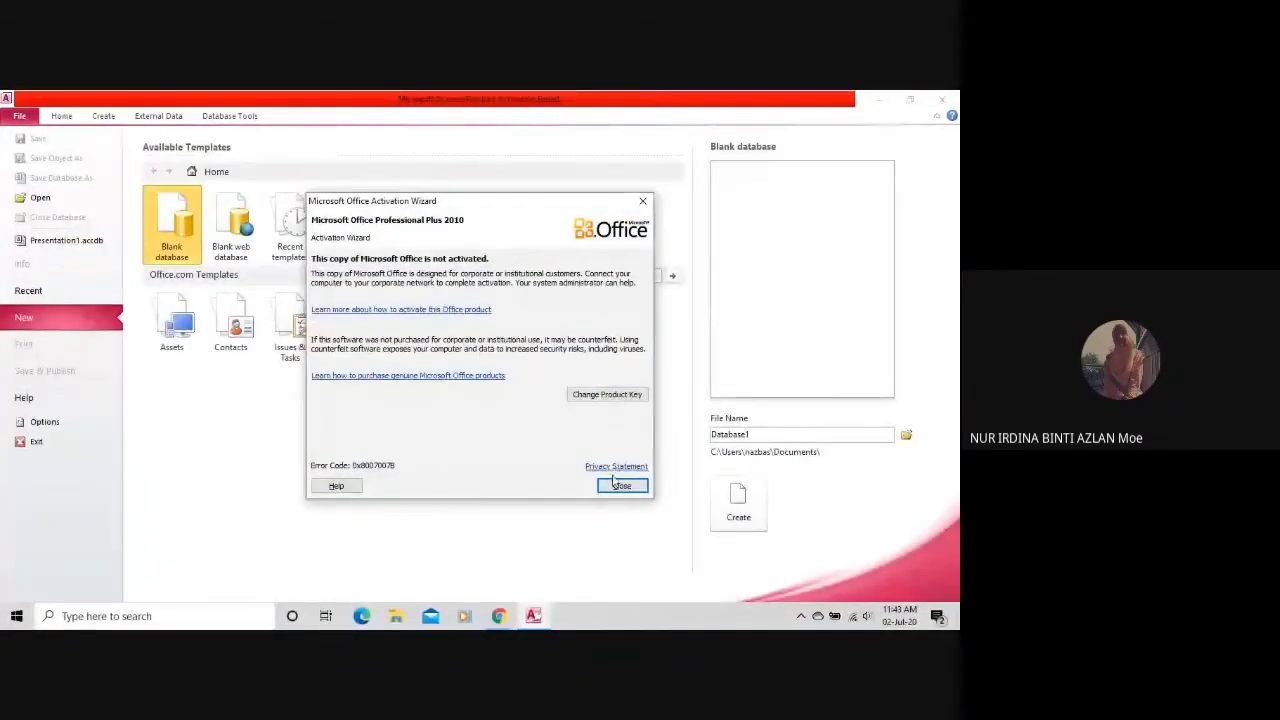
Close the Office Activation Wizard so Access's blank database page shows.
click(620, 485)
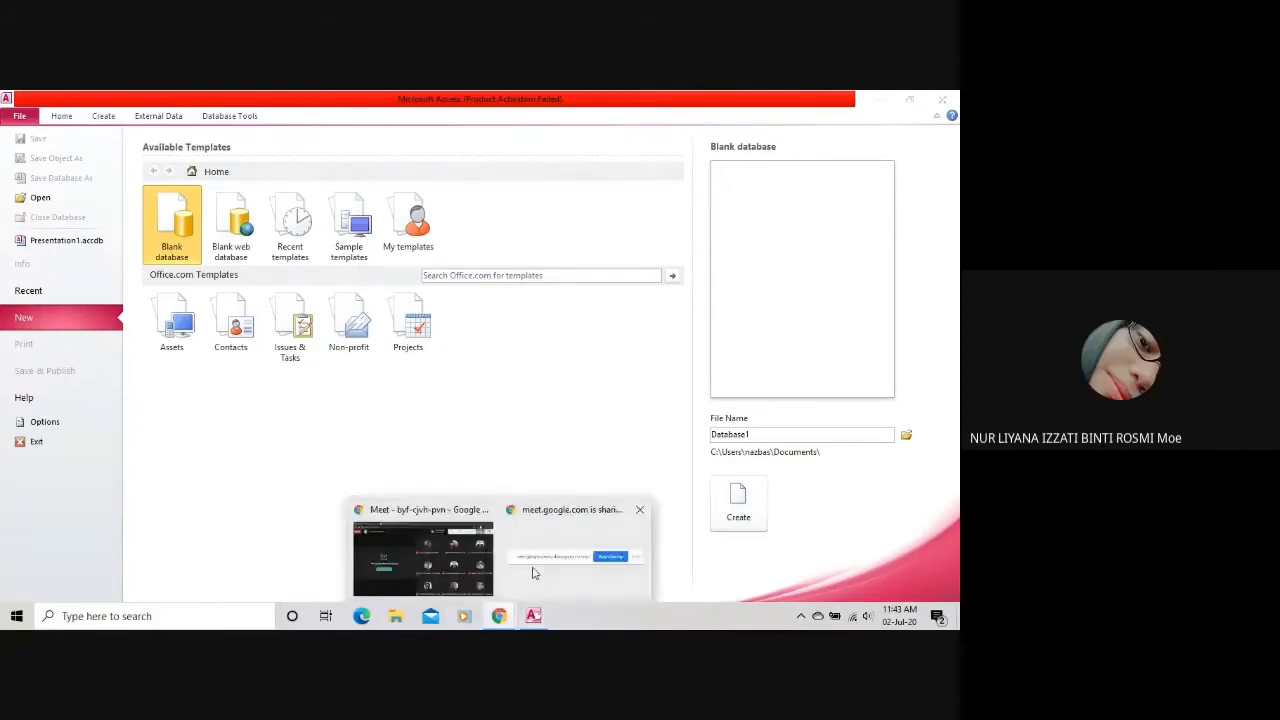
click(506, 618)
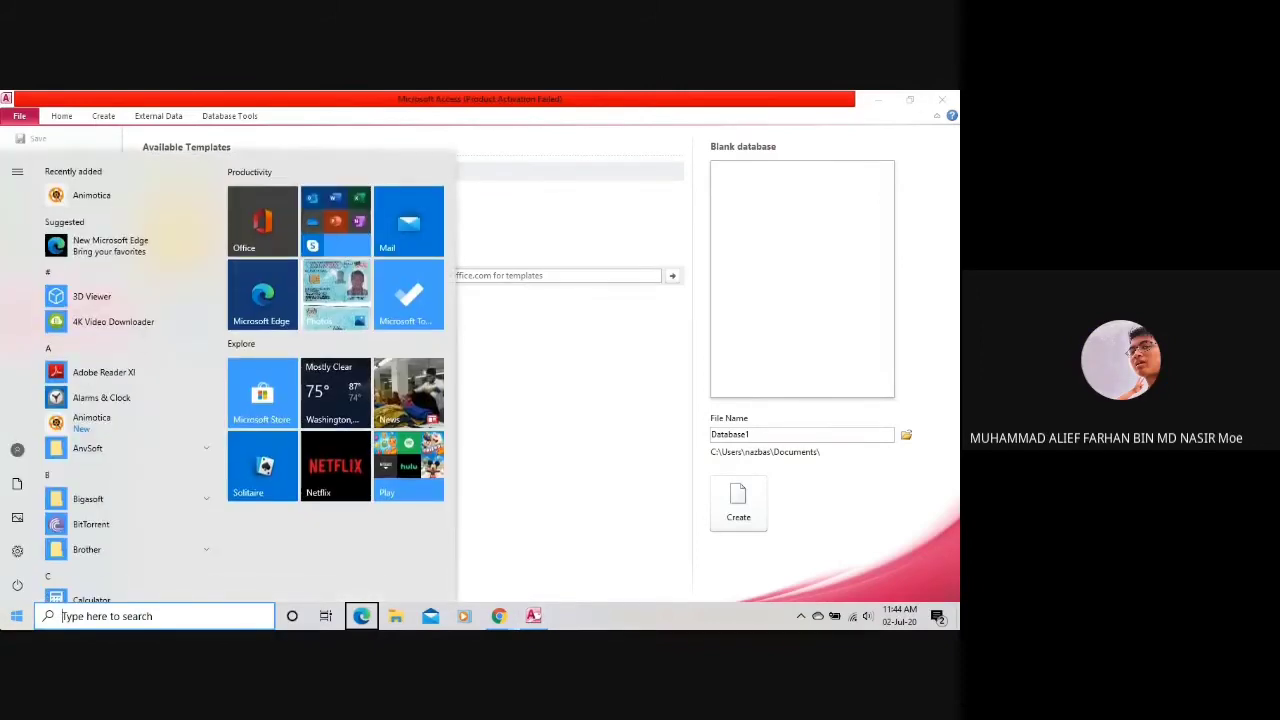
Search the Start menu for 'access', then clear the query and return to Access.
text(acc)
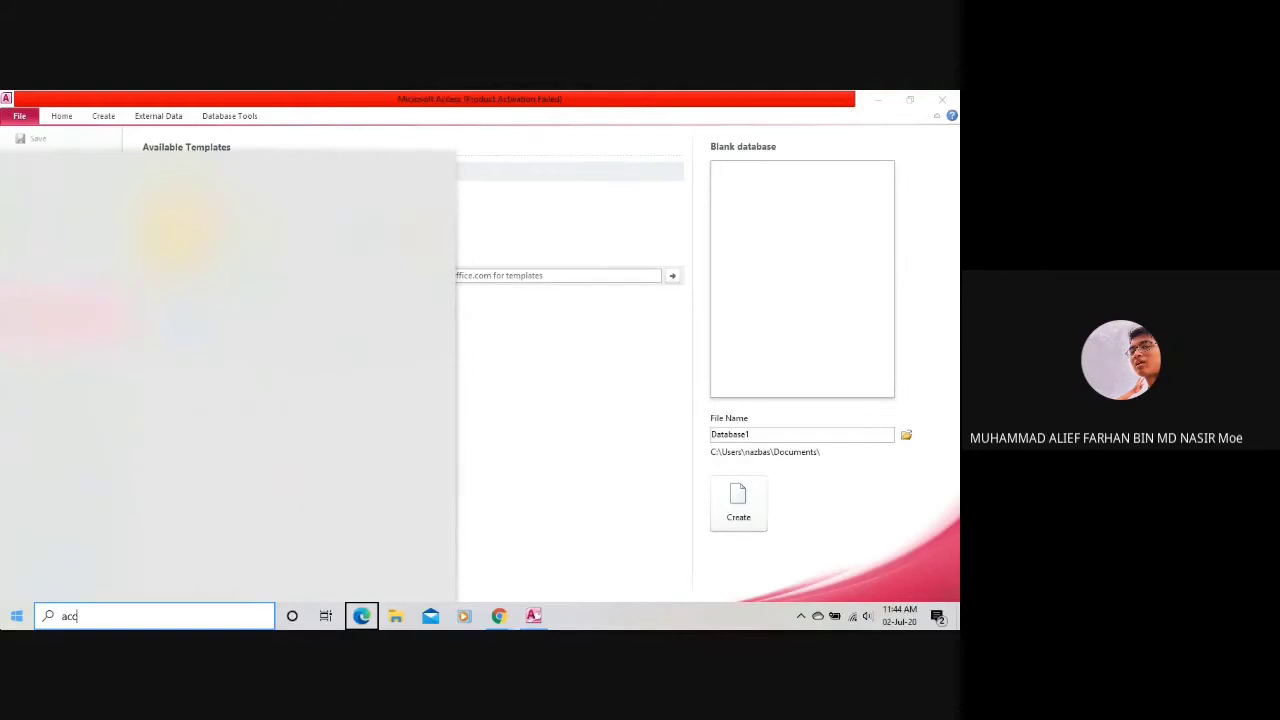
text(ess)
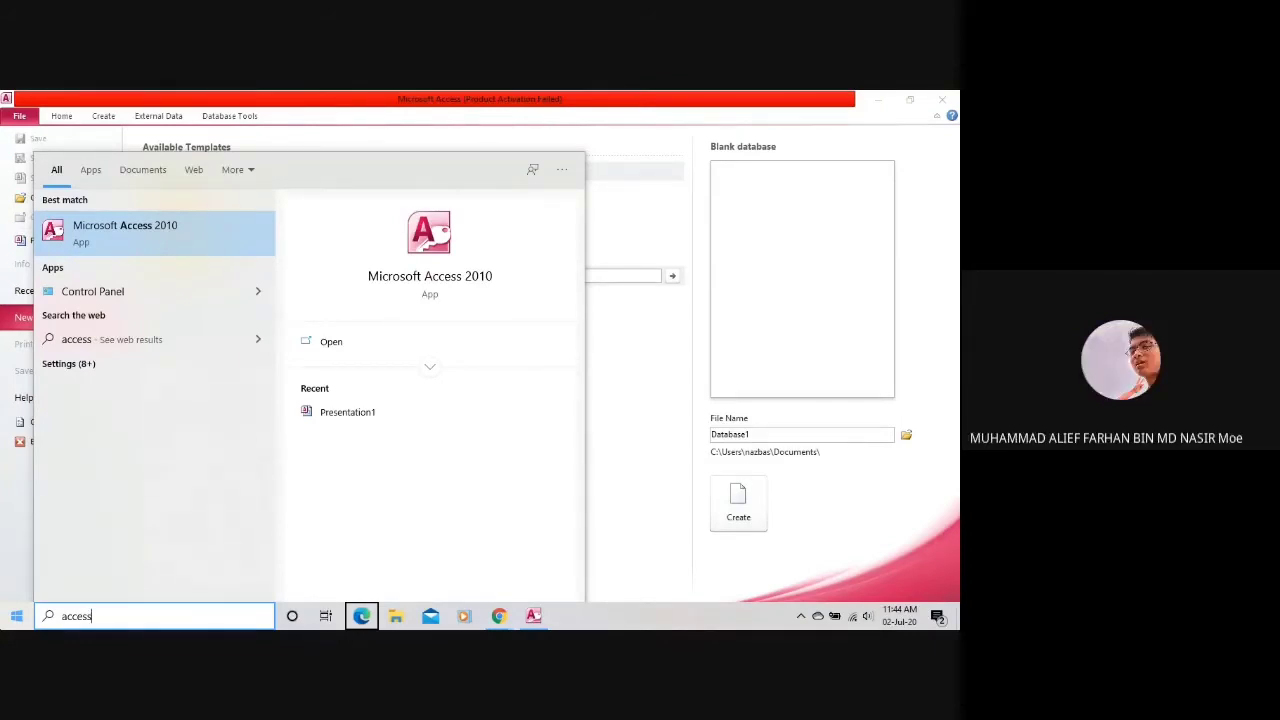
key(BackSpace)
key(BackSpace)
key(BackSpace)
key(BackSpace)
key(BackSpace)
key(BackSpace)
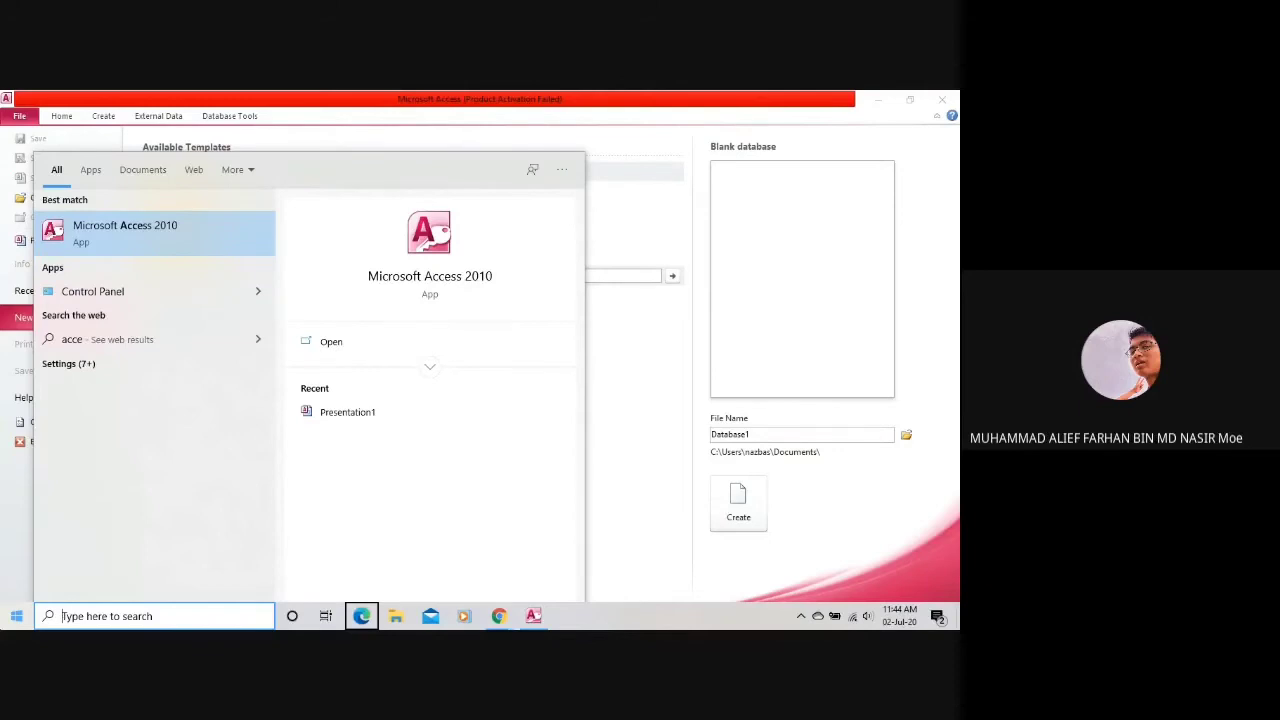
click(683, 456)
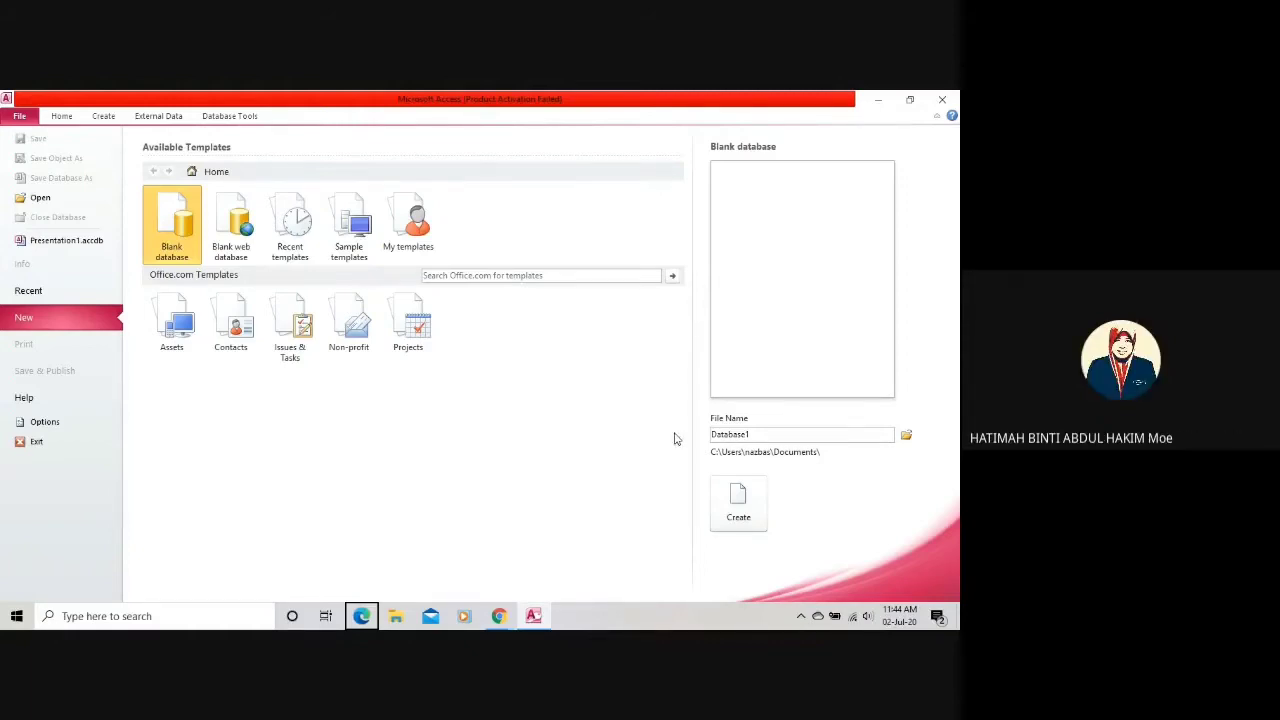
key(XF86AudioLowerVolume)
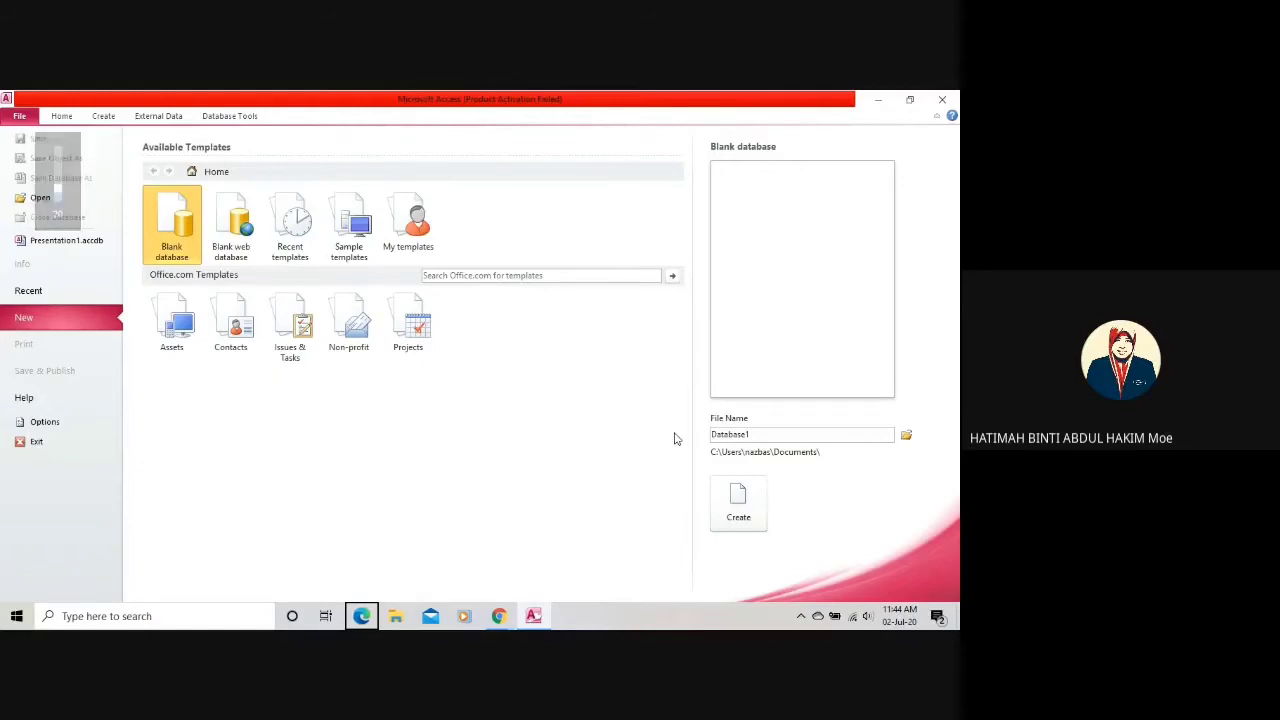
key(XF86AudioRaiseVolume)
key(XF86AudioRaiseVolume)
key(XF86AudioRaiseVolume)
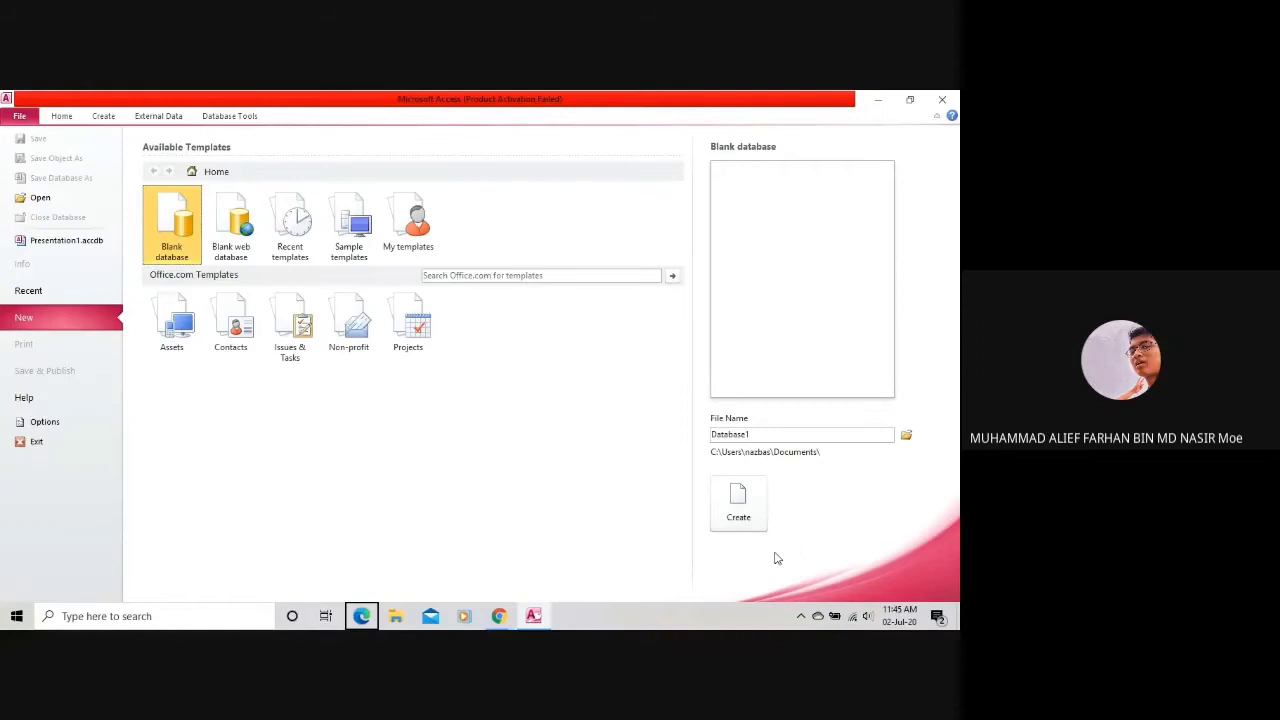
Create the blank database under the file name Database001 instead of Database1.
double_click(838, 435)
key(BackSpace)
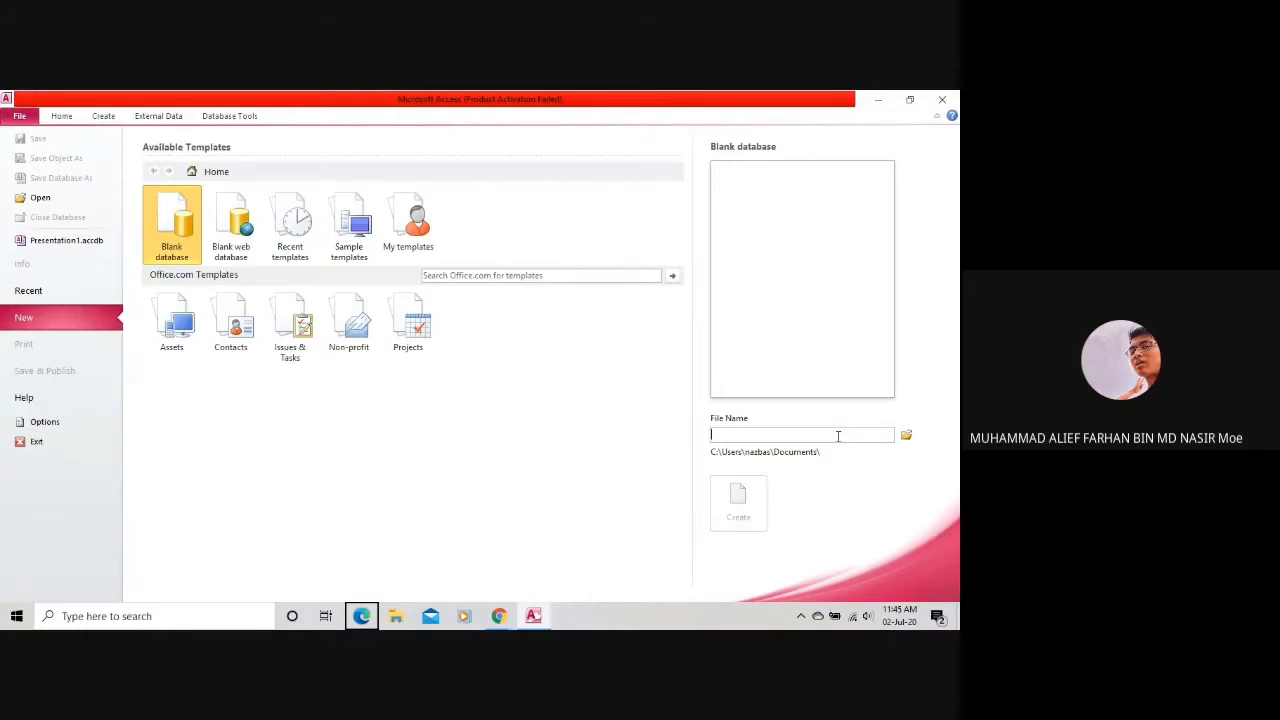
text(Database001)
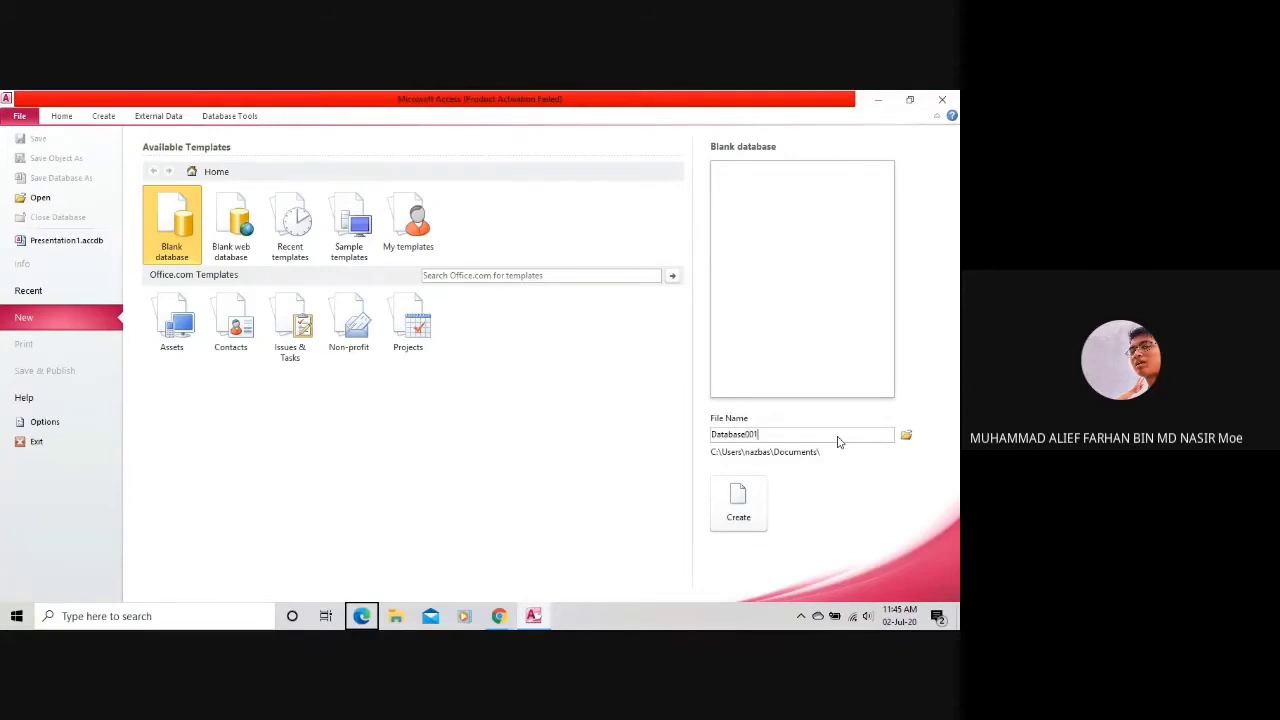
key(Return)
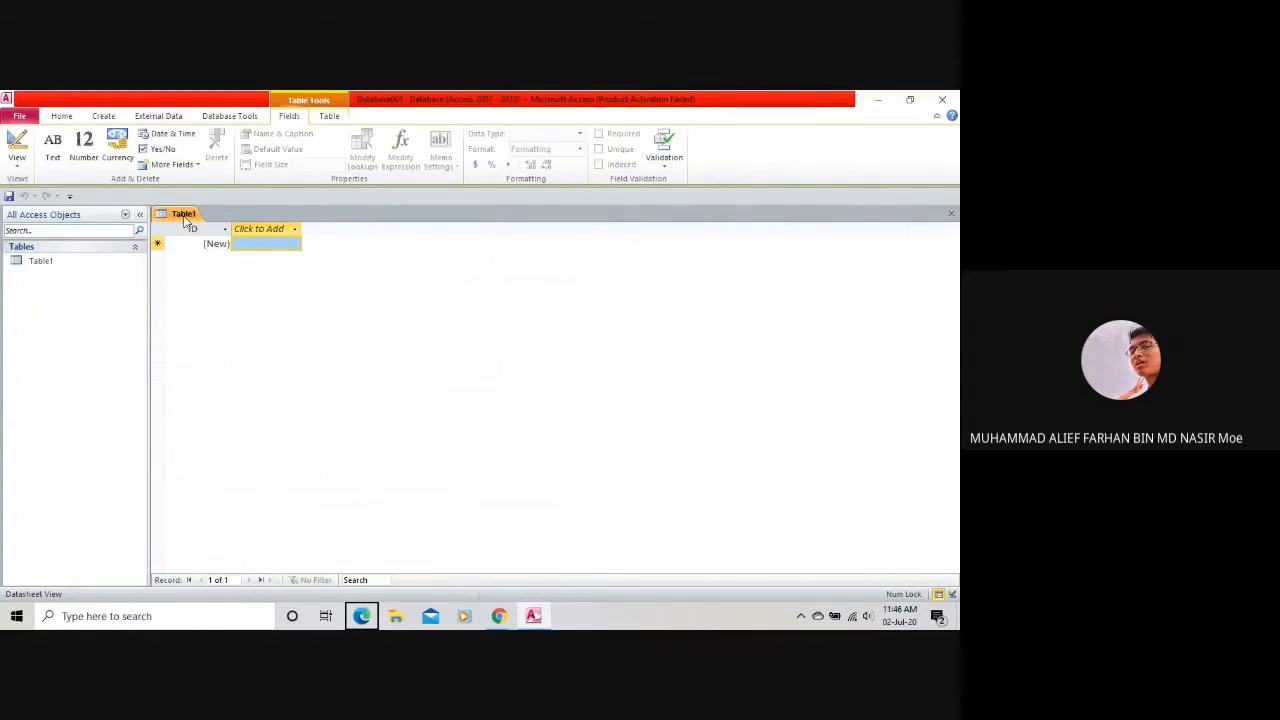
Save Table1 as MURID and switch it into Design View.
click(17, 158)
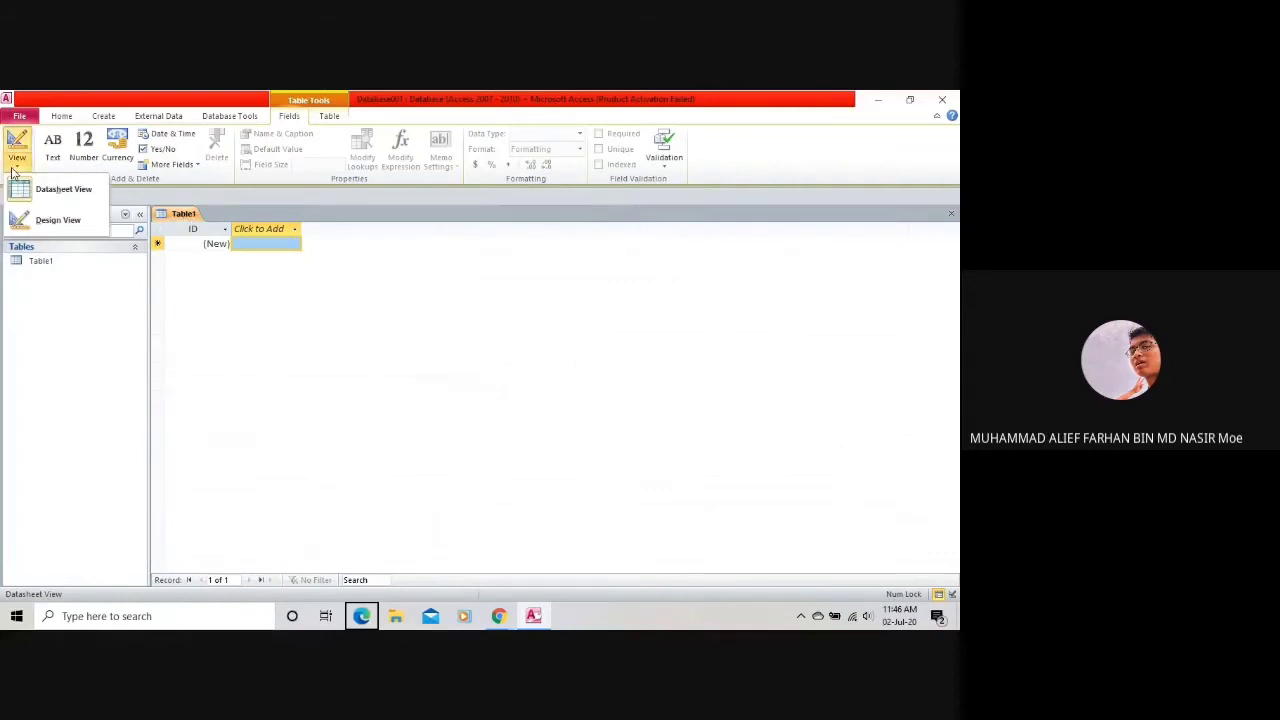
click(47, 224)
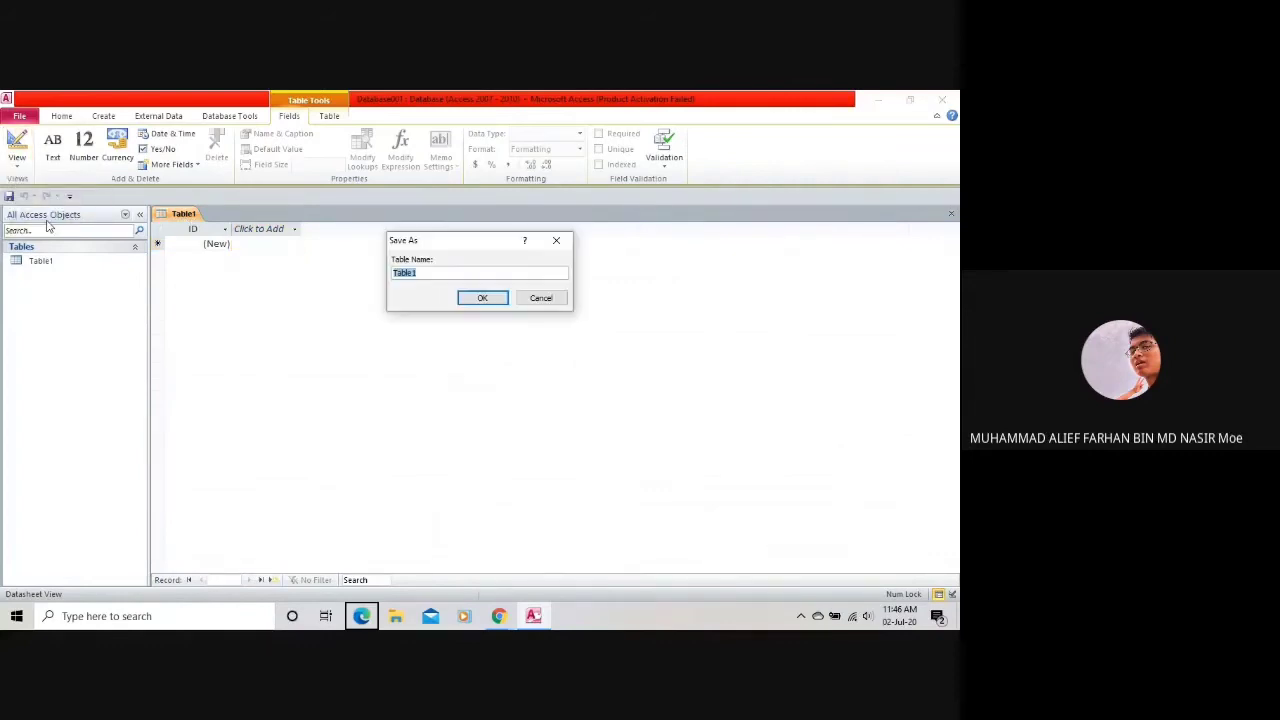
click(557, 301)
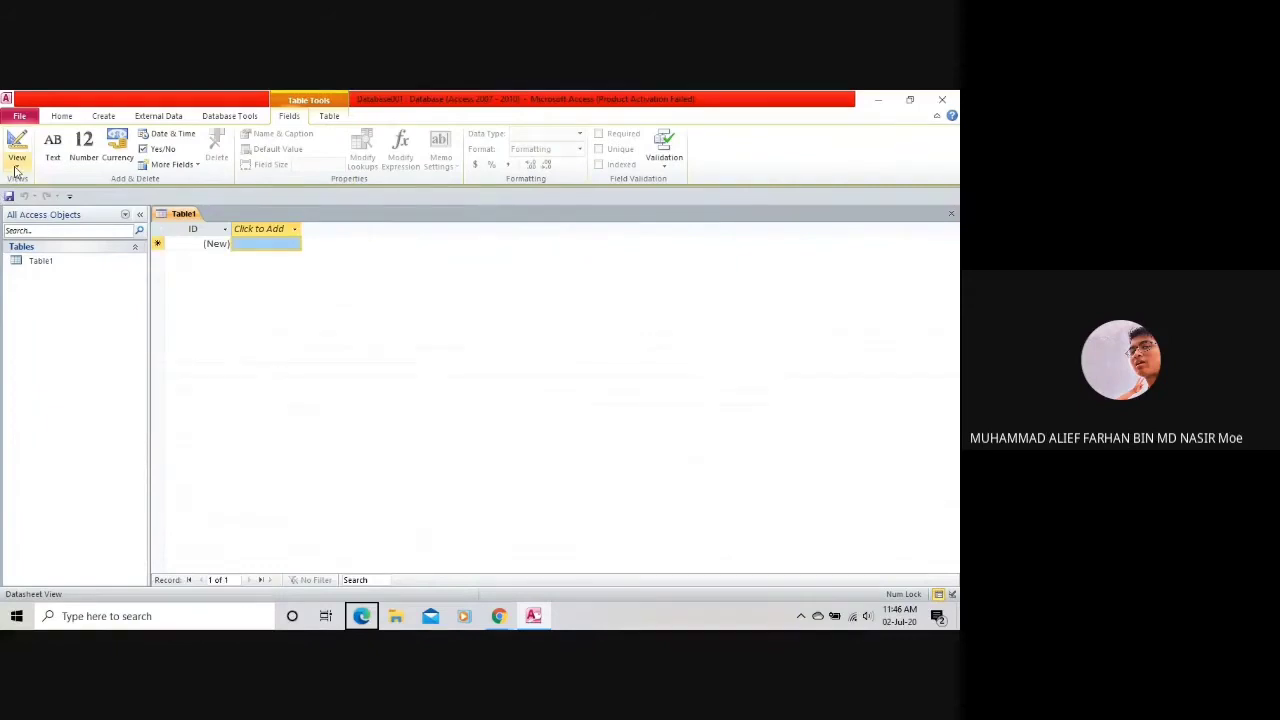
click(17, 158)
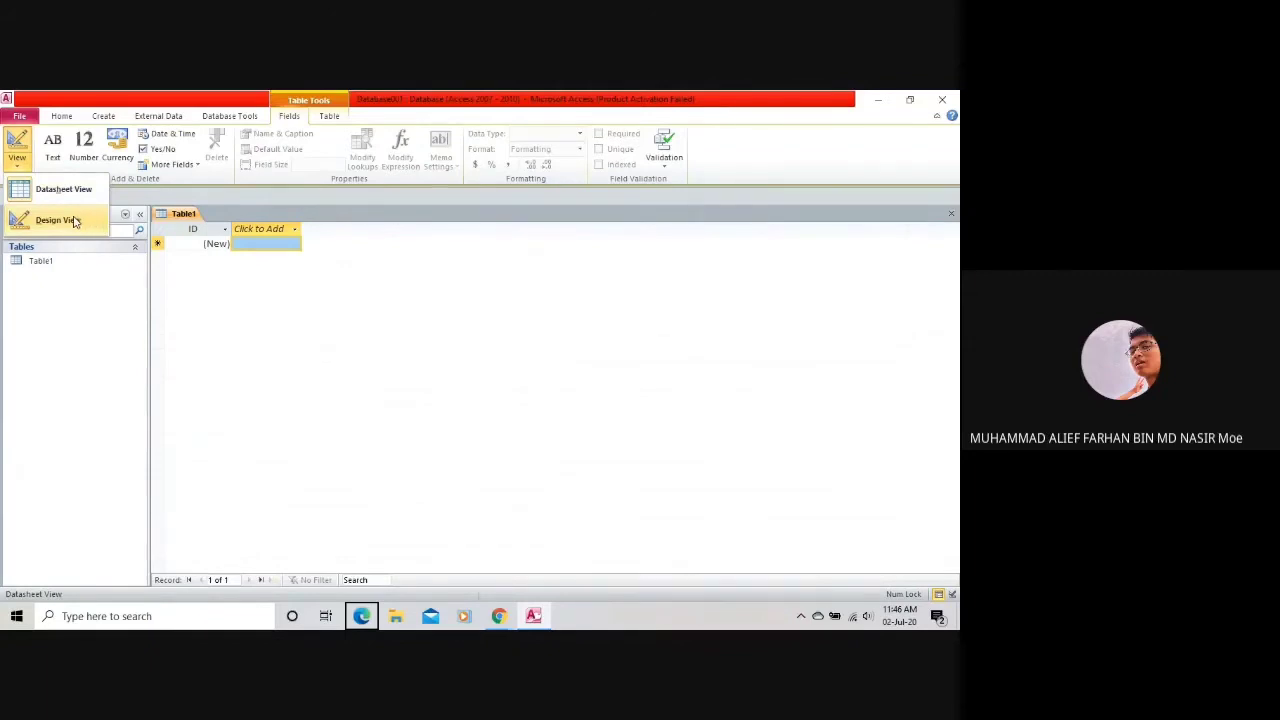
click(58, 220)
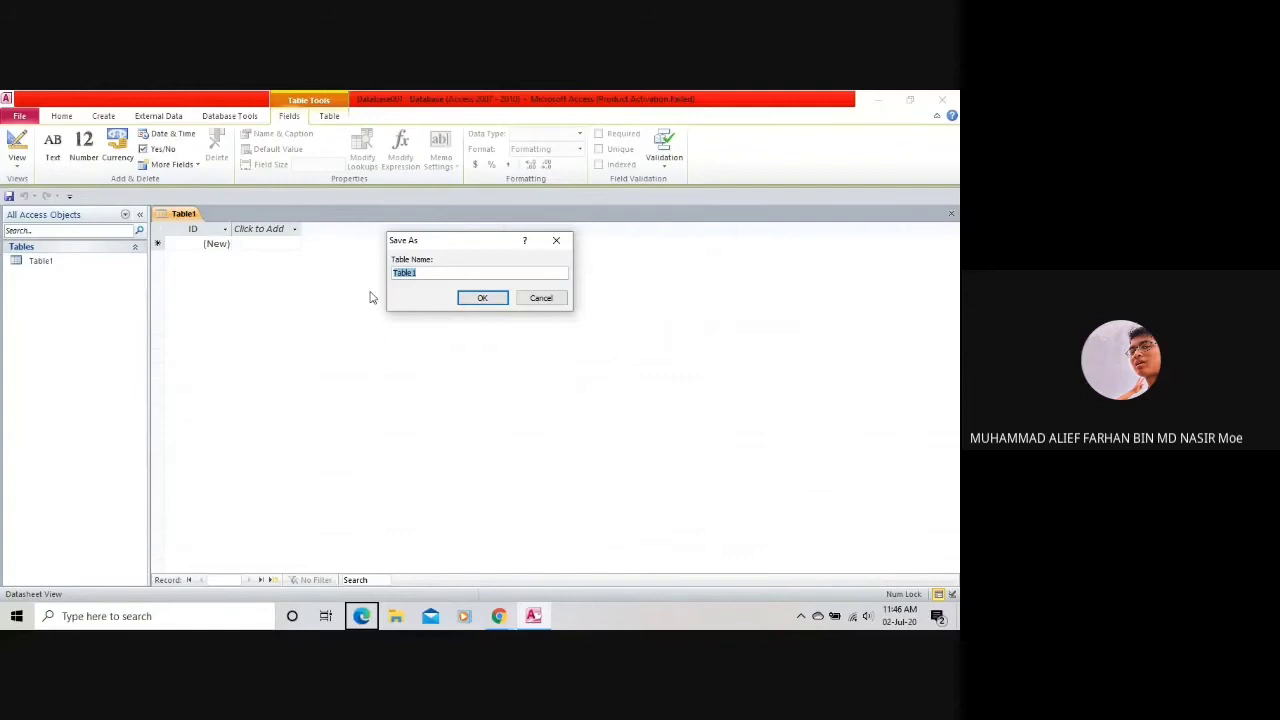
text(MURID)
key(Return)
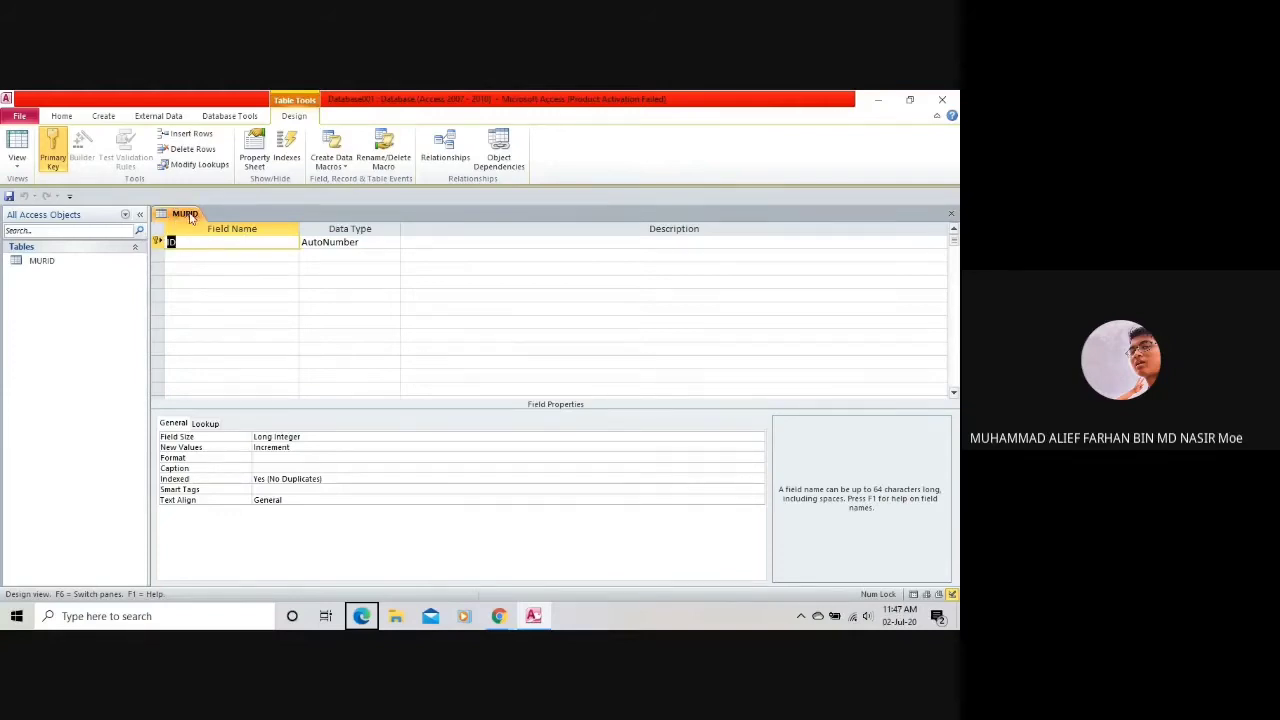
click(214, 256)
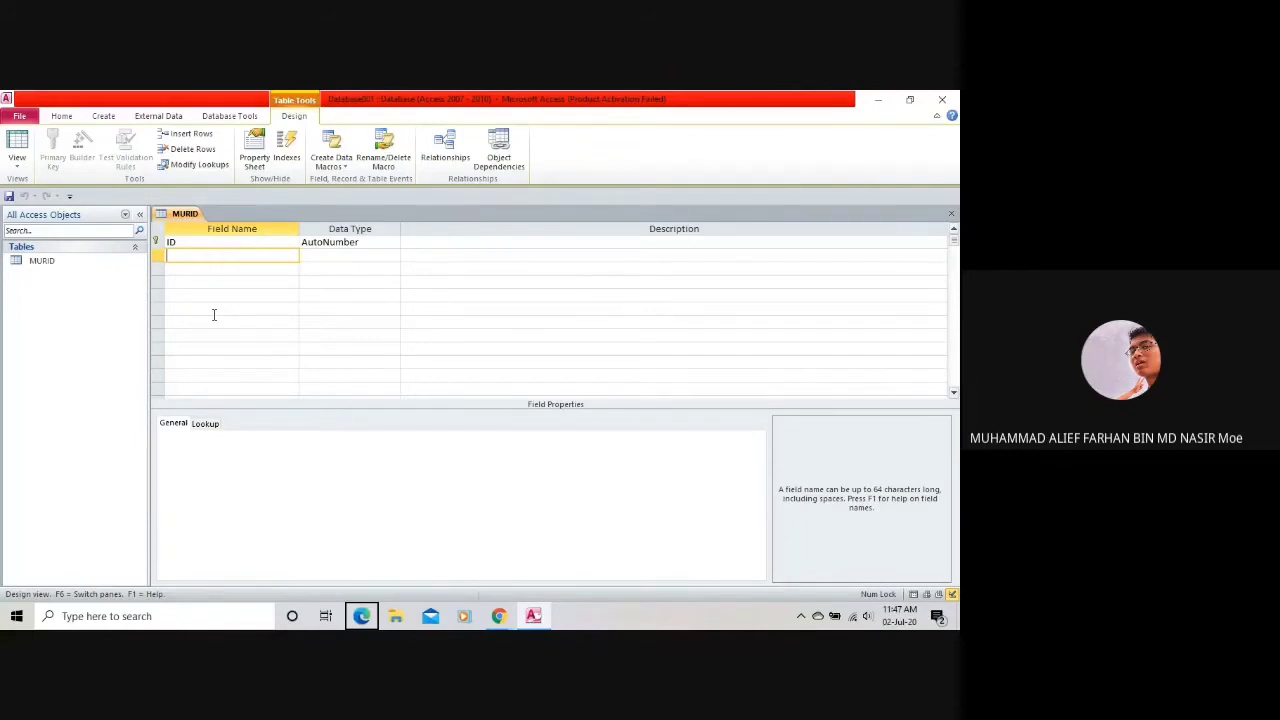
click(203, 240)
double_click(204, 240)
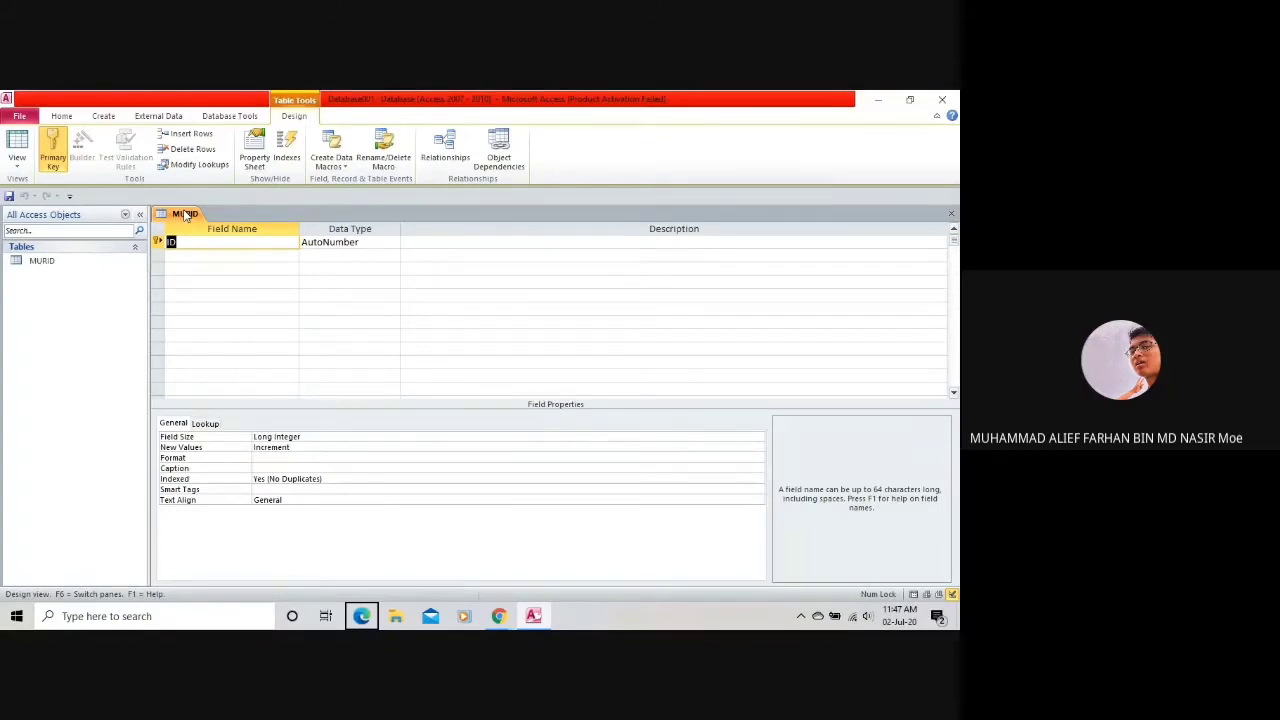
click(350, 242)
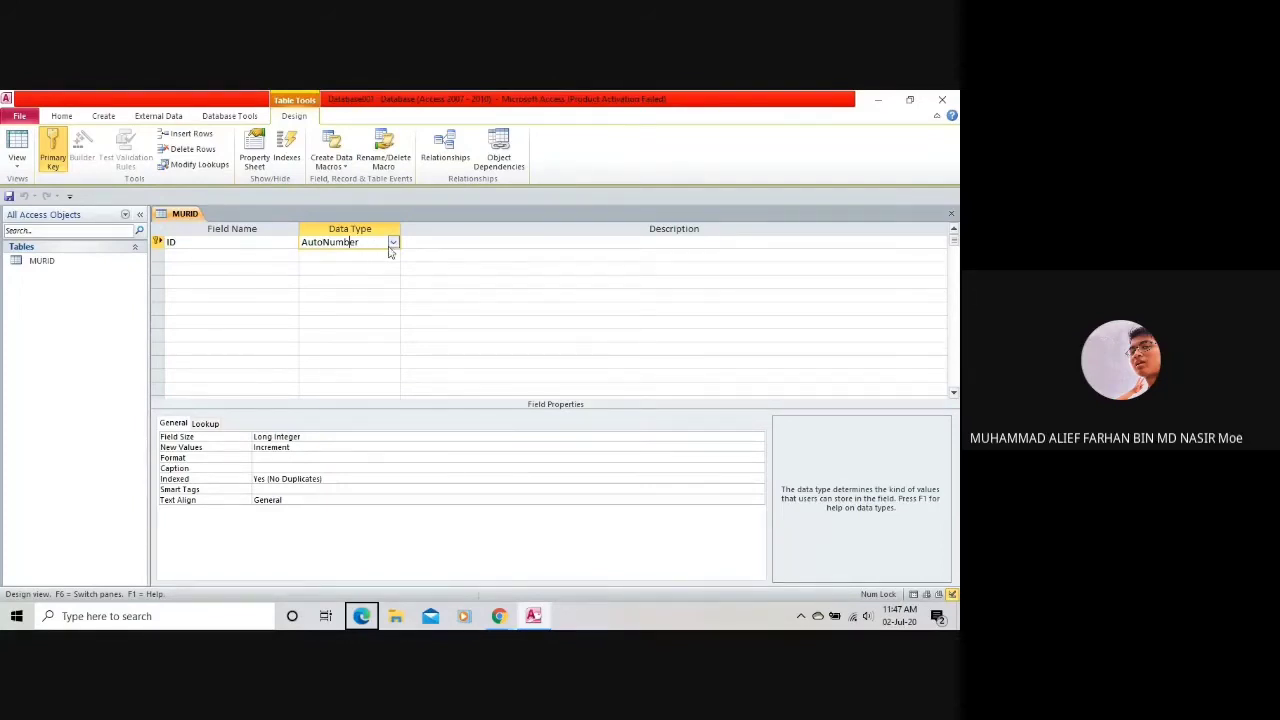
Try Text and then Memo as the ID field's type, keeping its primary key.
click(393, 243)
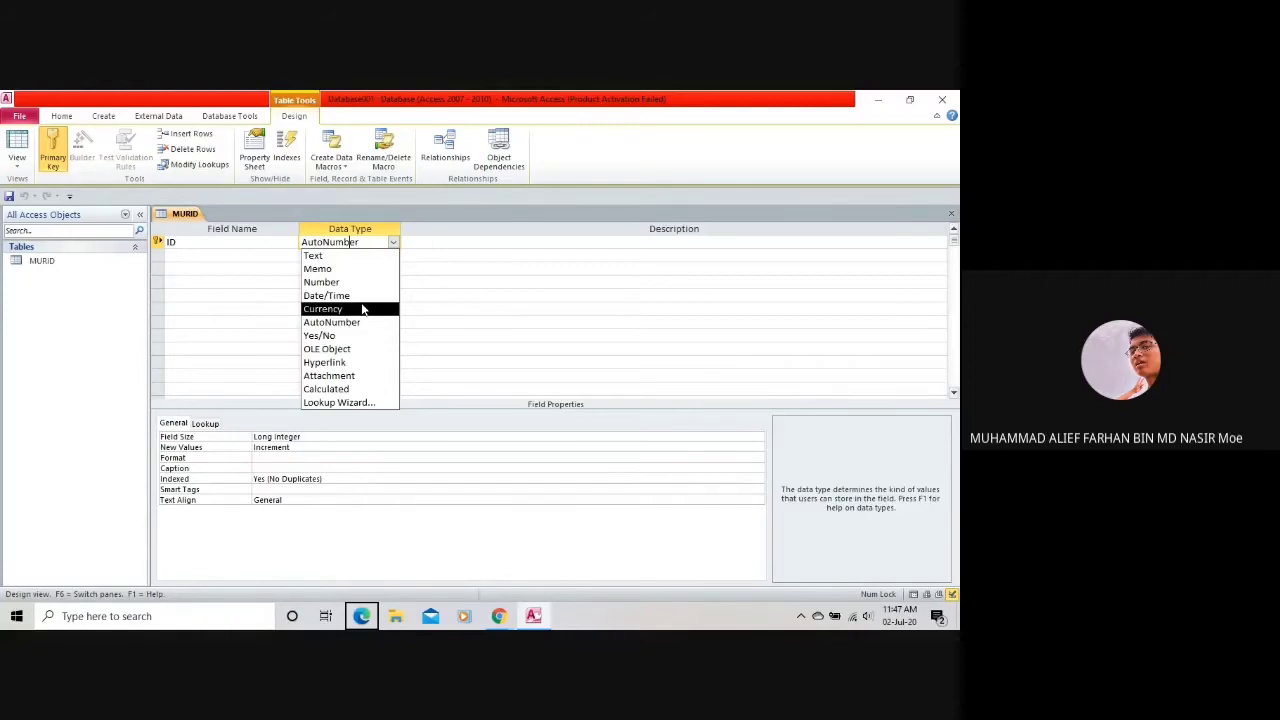
click(354, 256)
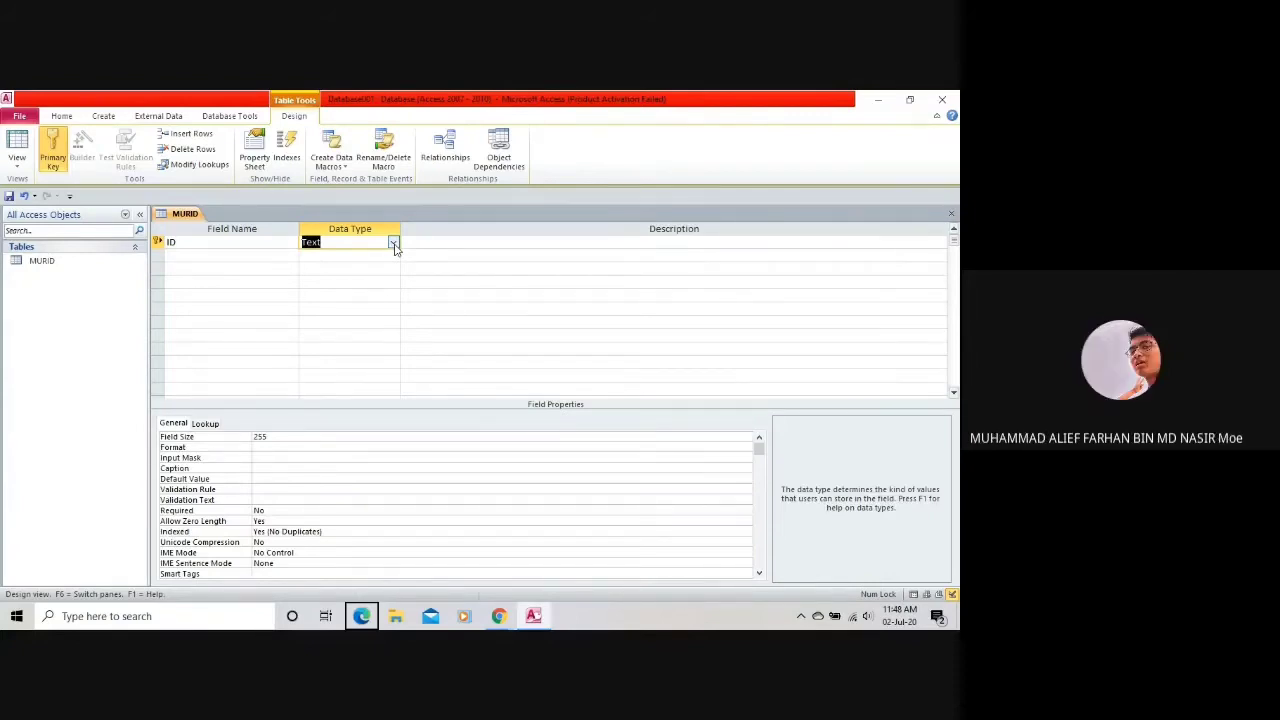
click(394, 244)
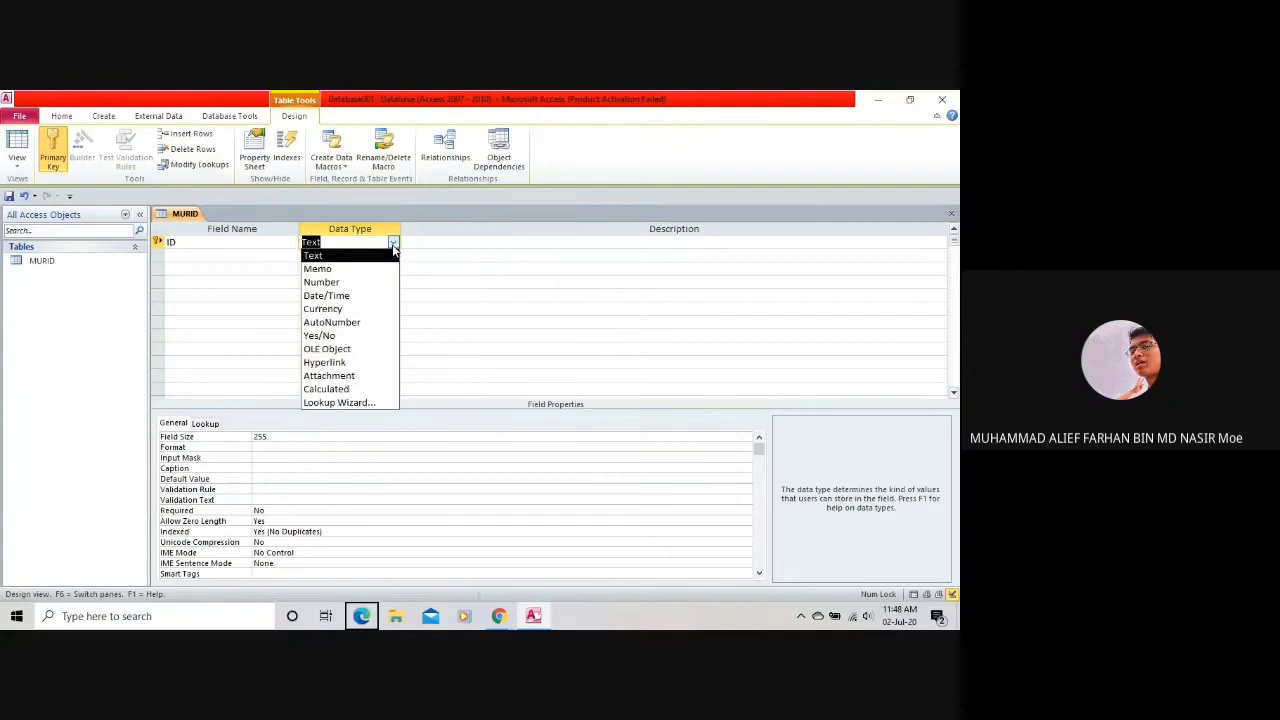
click(340, 266)
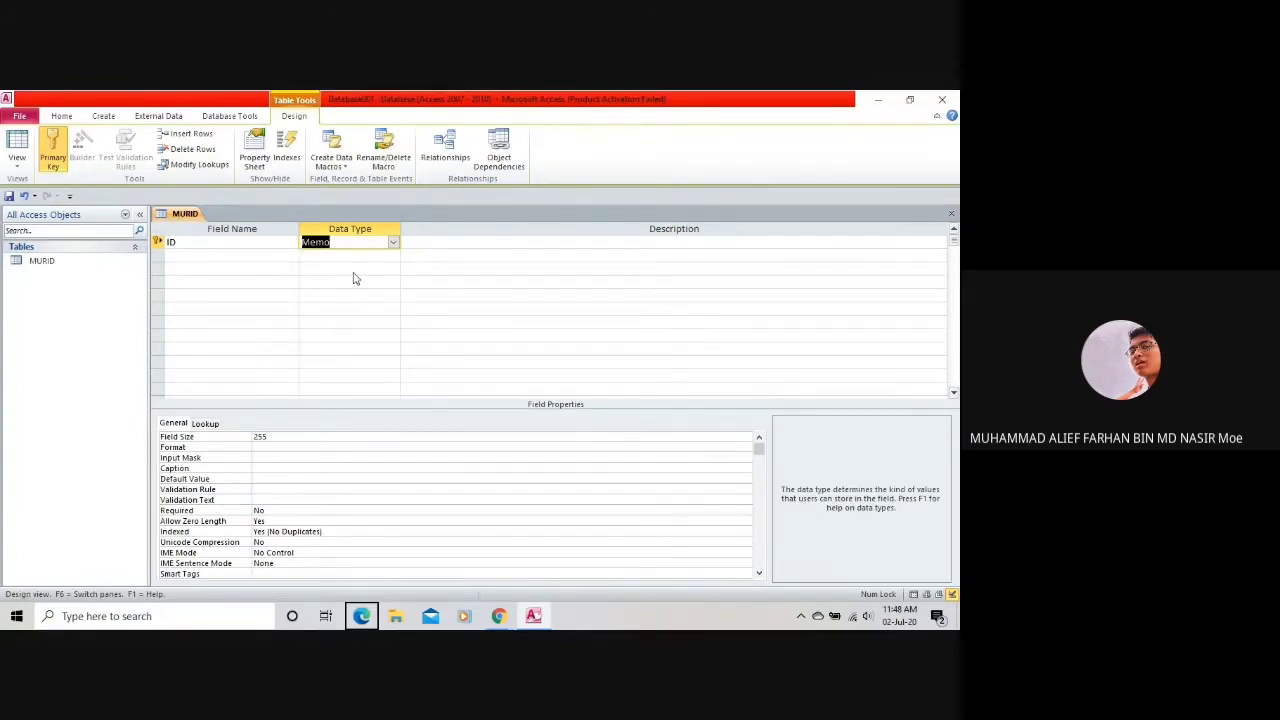
click(353, 278)
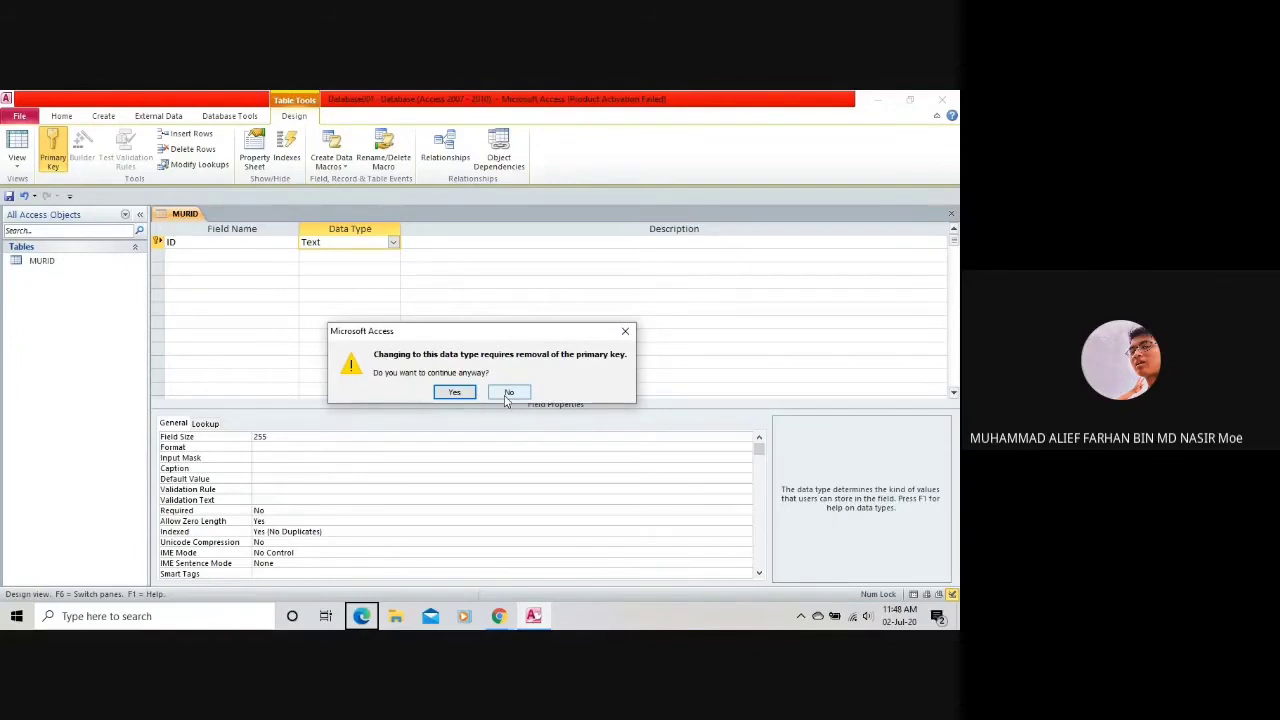
click(508, 392)
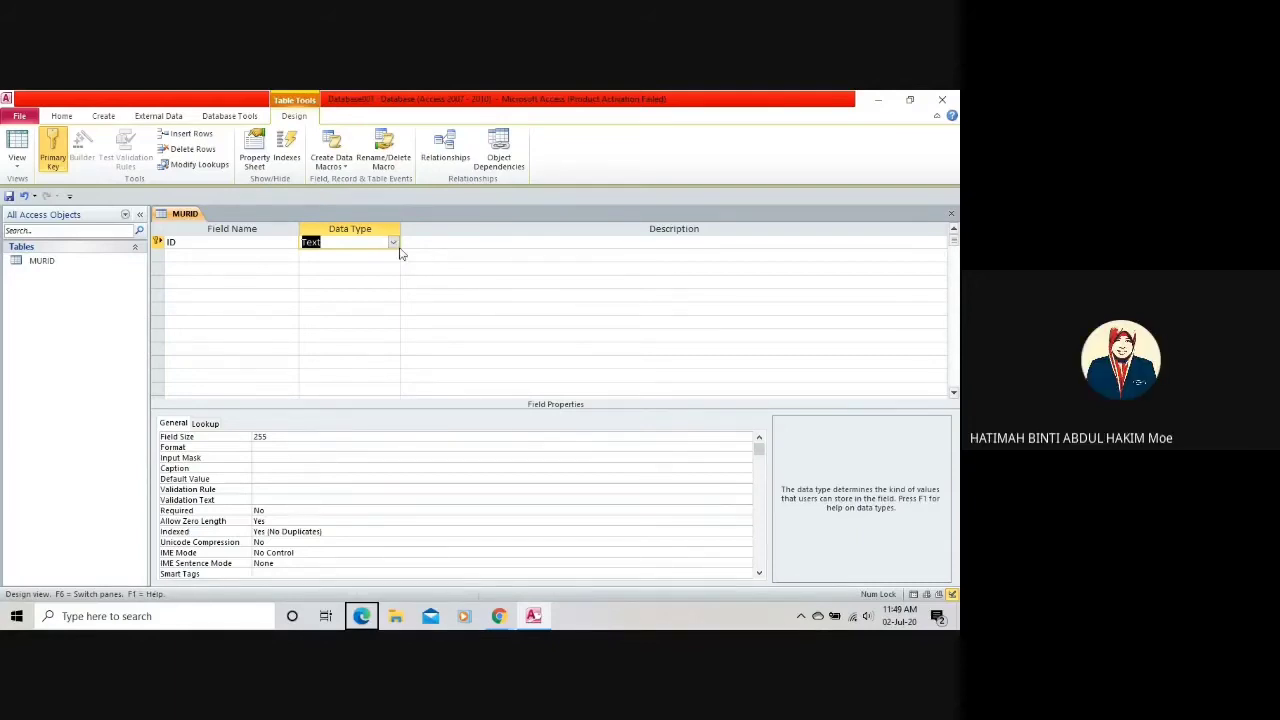
Set the ID field's data type back to Text.
click(394, 242)
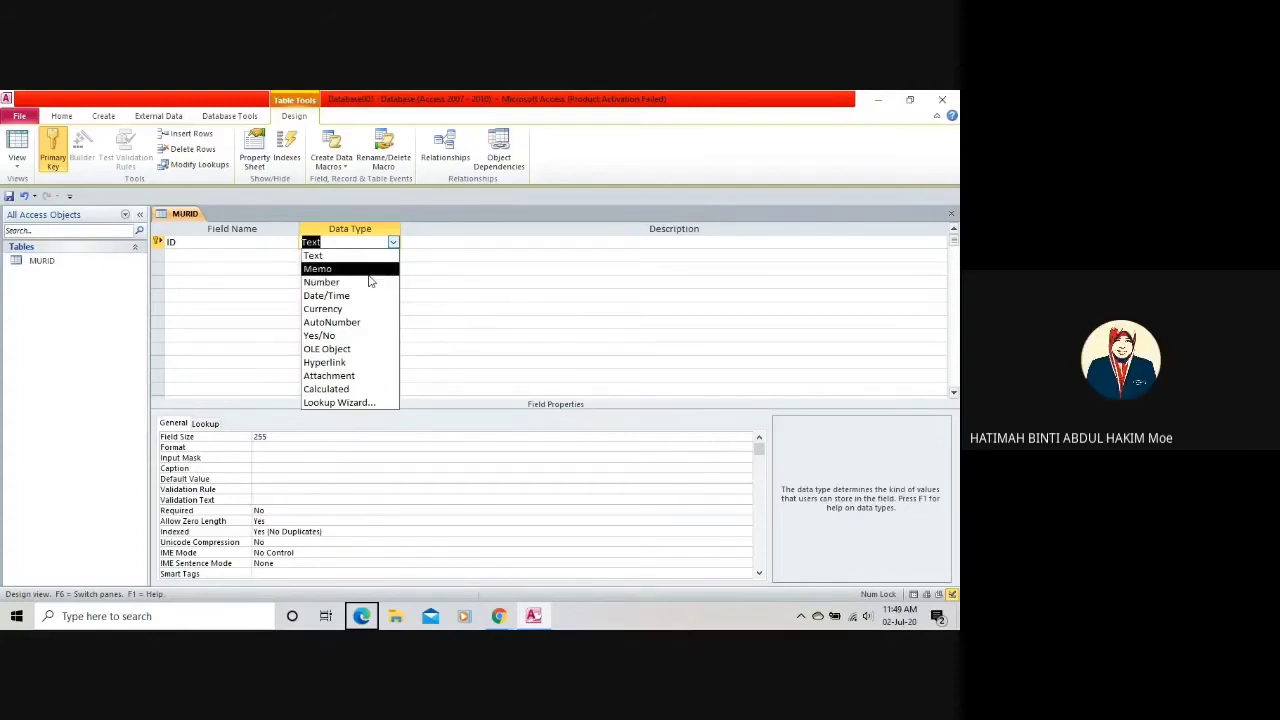
click(387, 256)
click(372, 242)
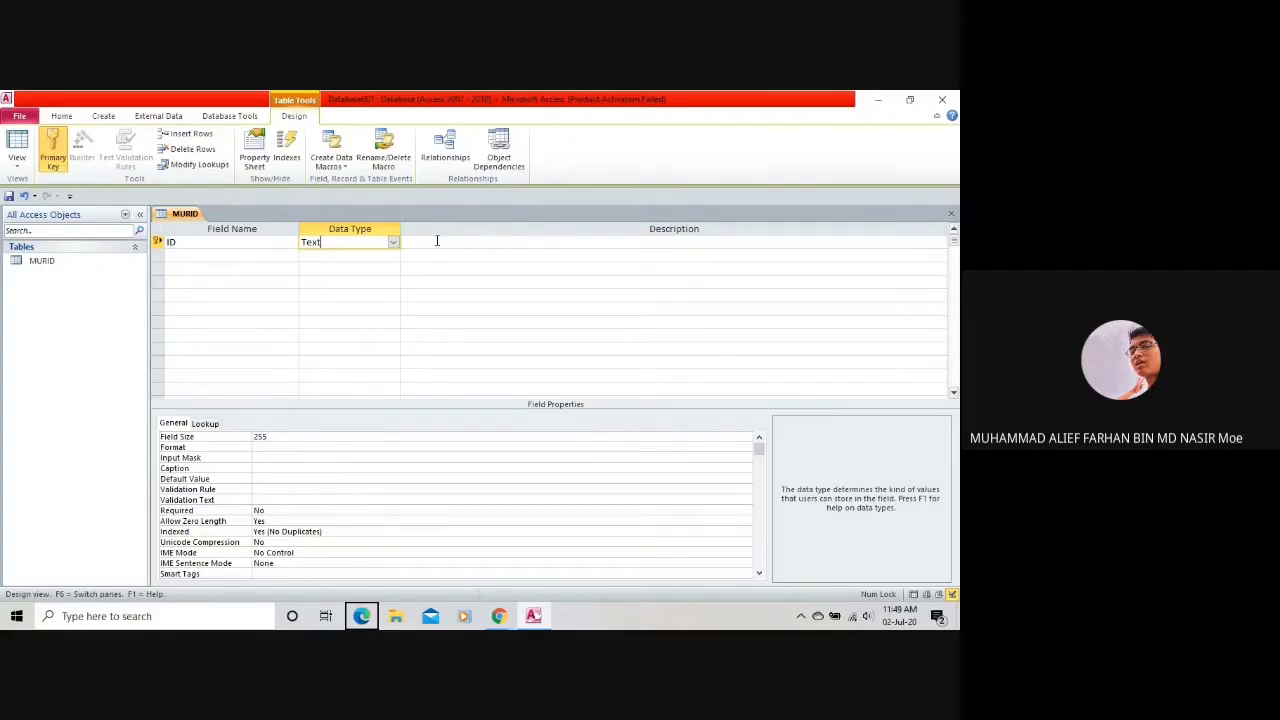
click(393, 243)
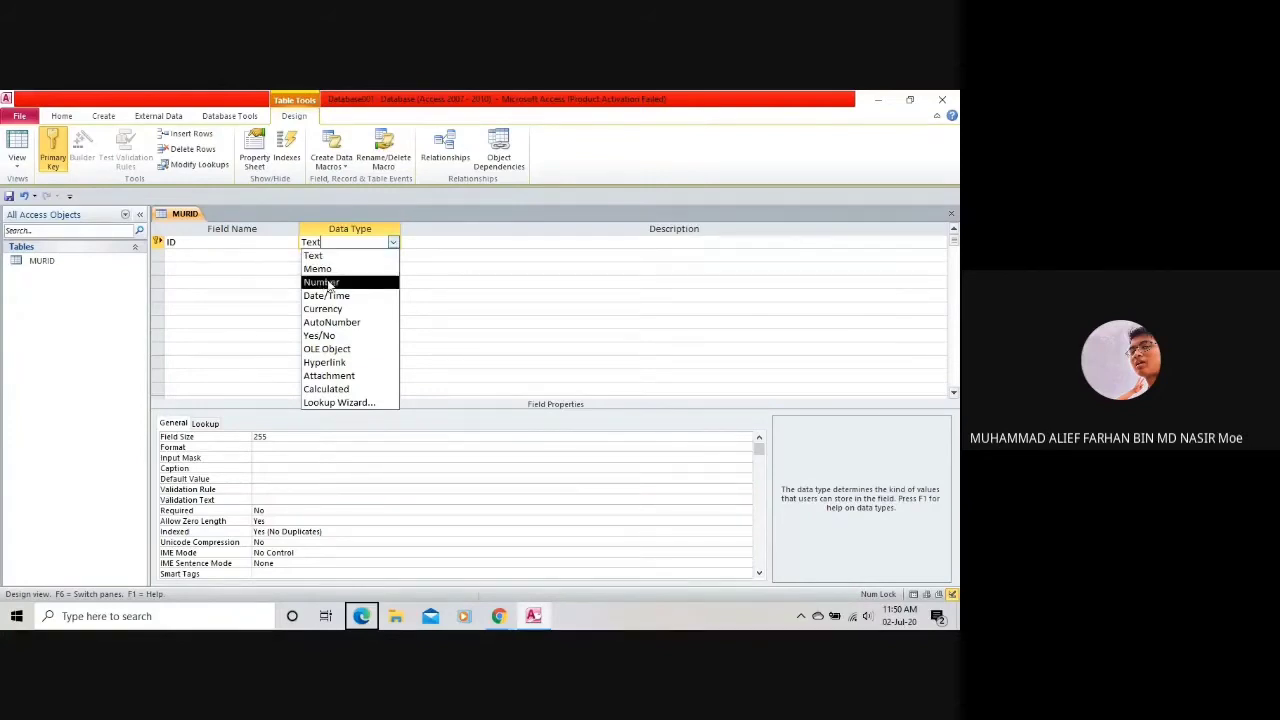
Switch the ID field's data type to Date/Time after briefly trying Number.
click(328, 283)
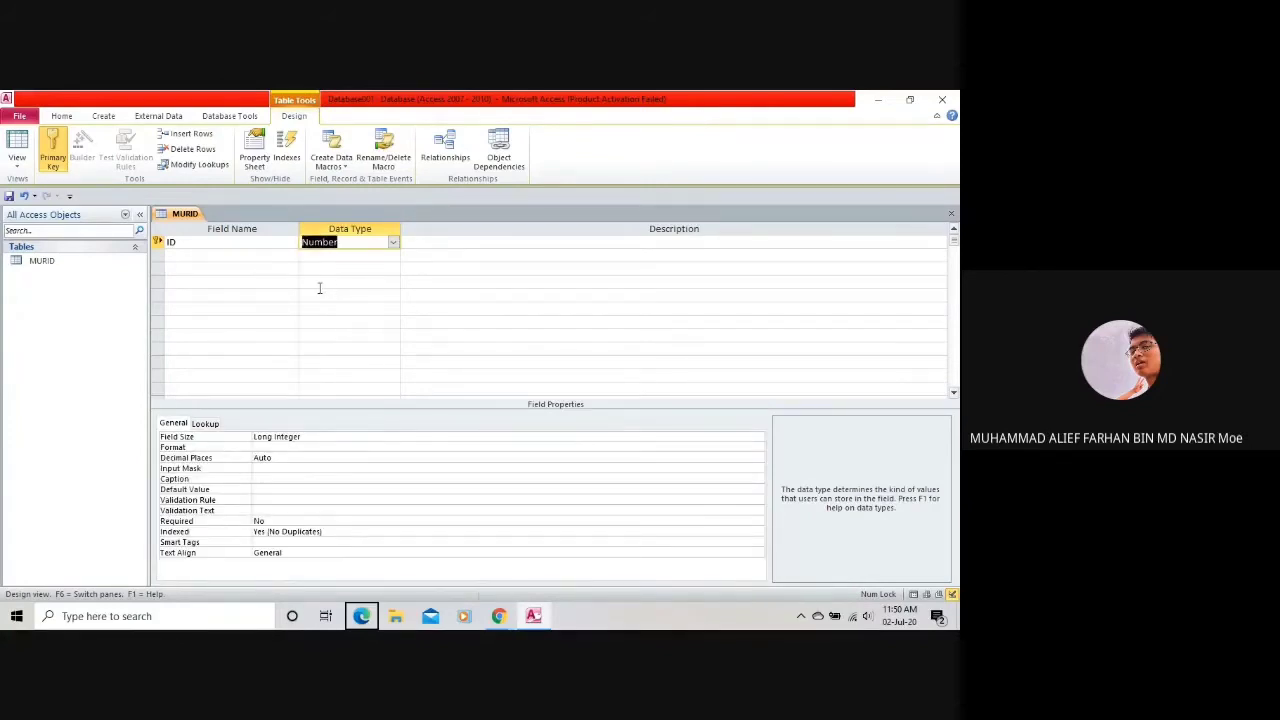
click(395, 243)
click(396, 245)
click(394, 243)
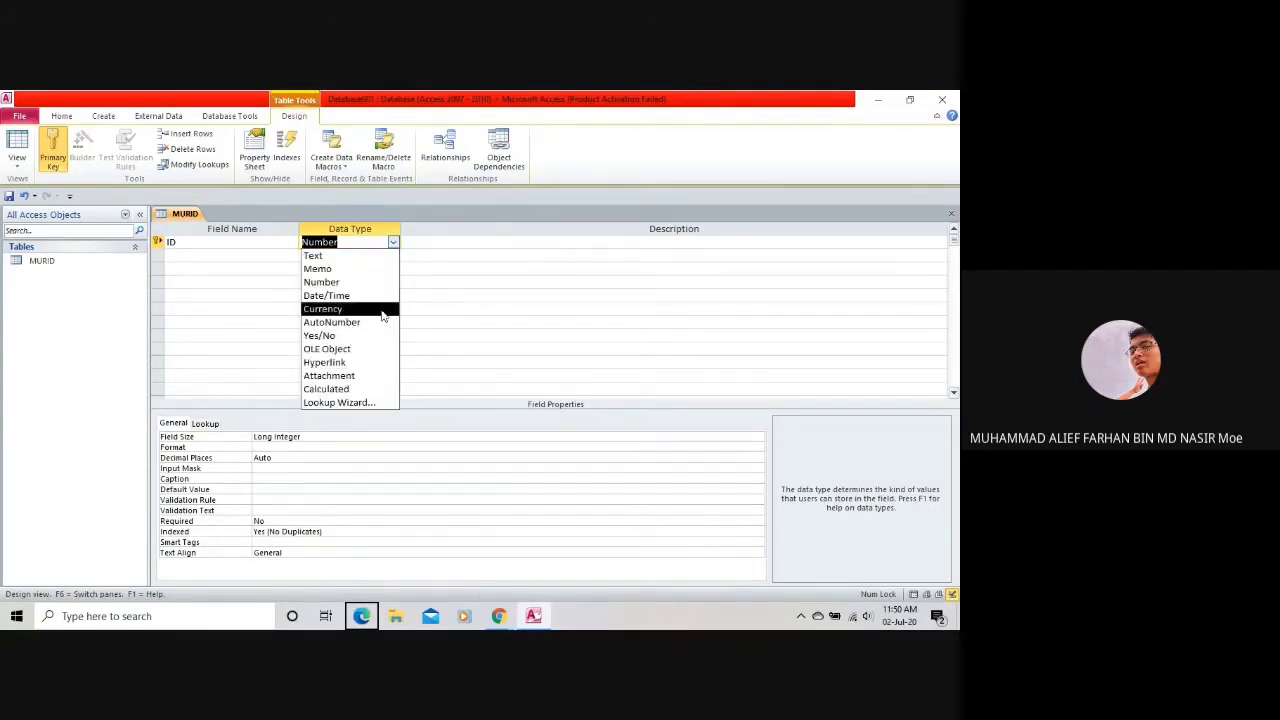
click(383, 295)
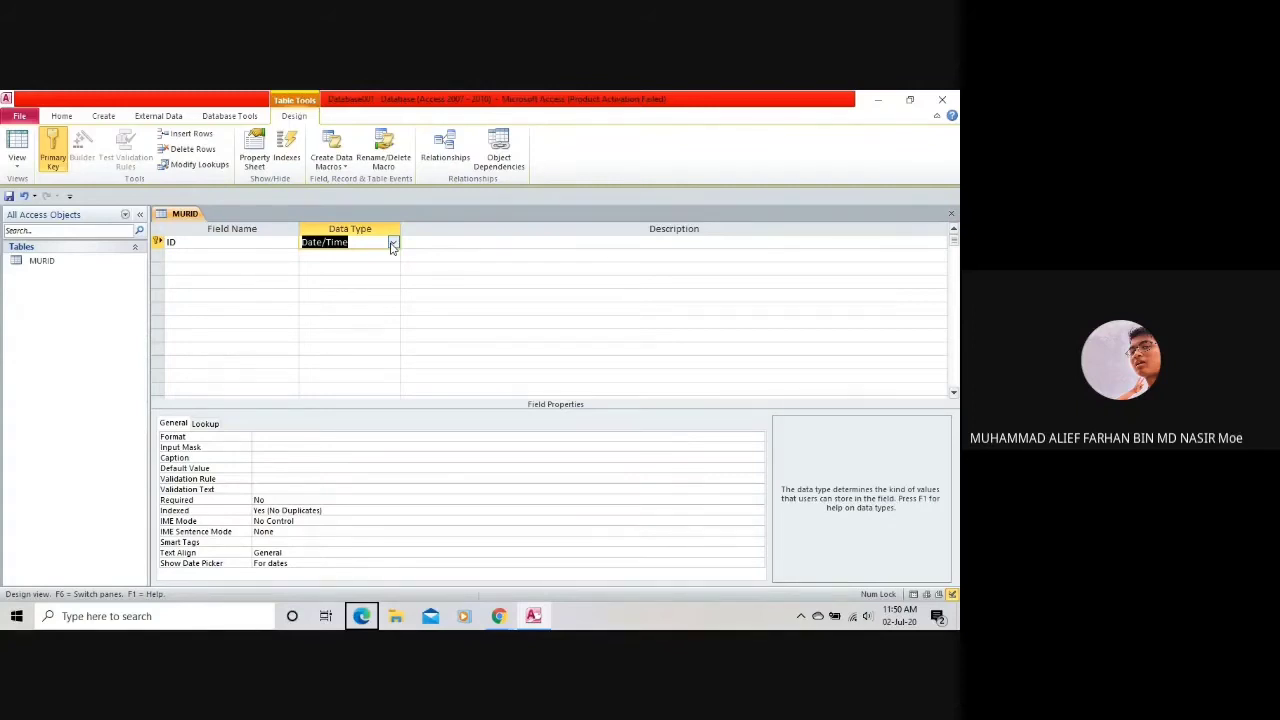
click(229, 240)
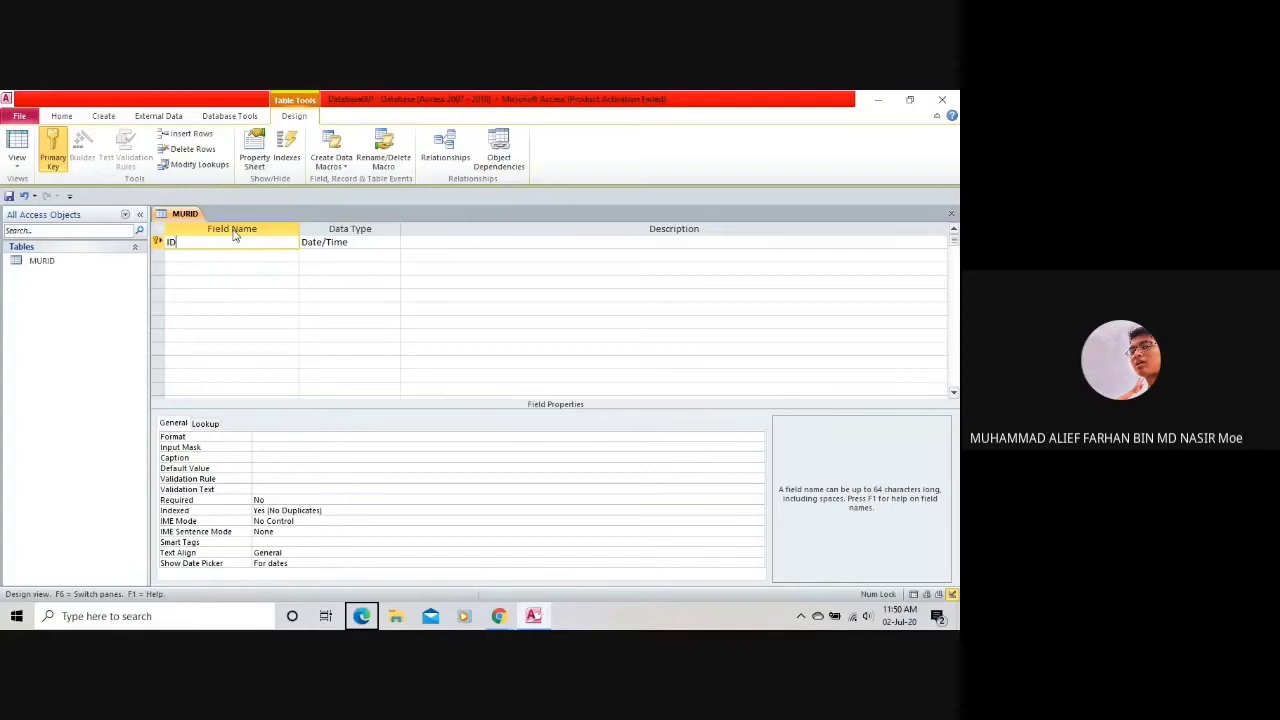
Rename the first field IC_MURID and give it the Number data type.
text(_Murid)
key(BackSpace)
key(BackSpace)
key(BackSpace)
key(BackSpace)
key(BackSpace)
key(BackSpace)
key(BackSpace)
key(BackSpace)
text(IC_MURID)
click(367, 241)
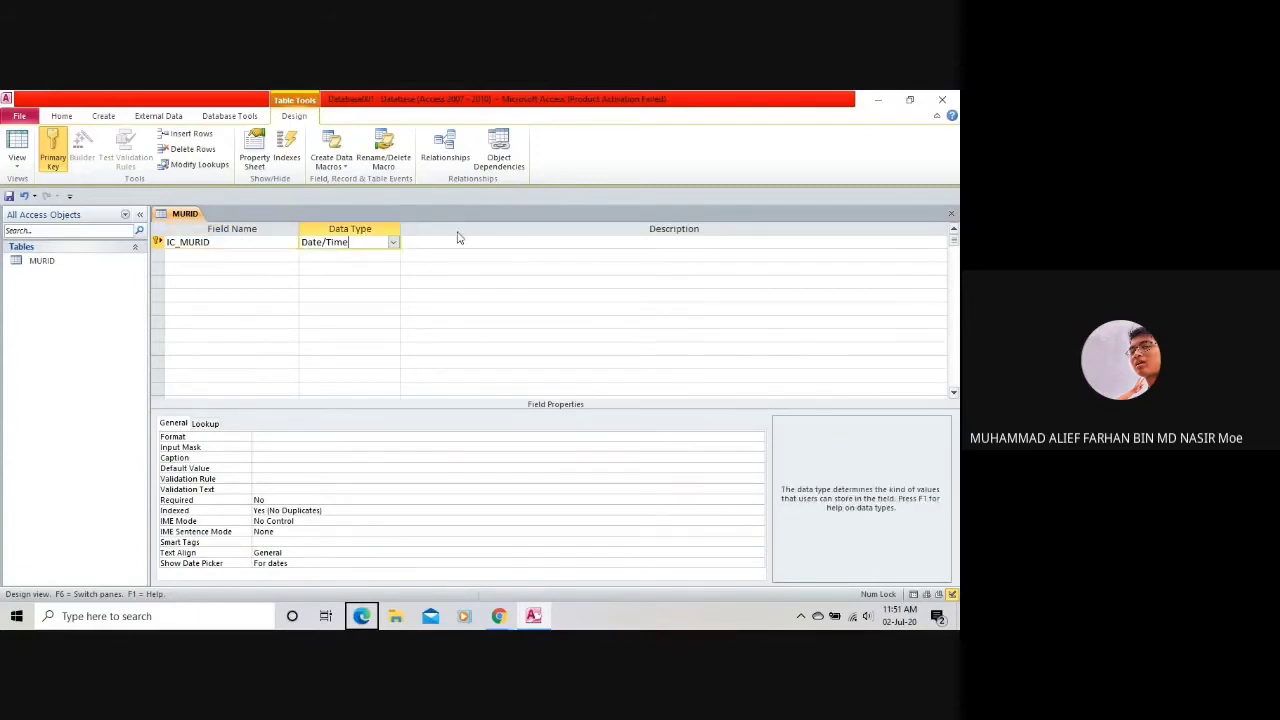
click(393, 242)
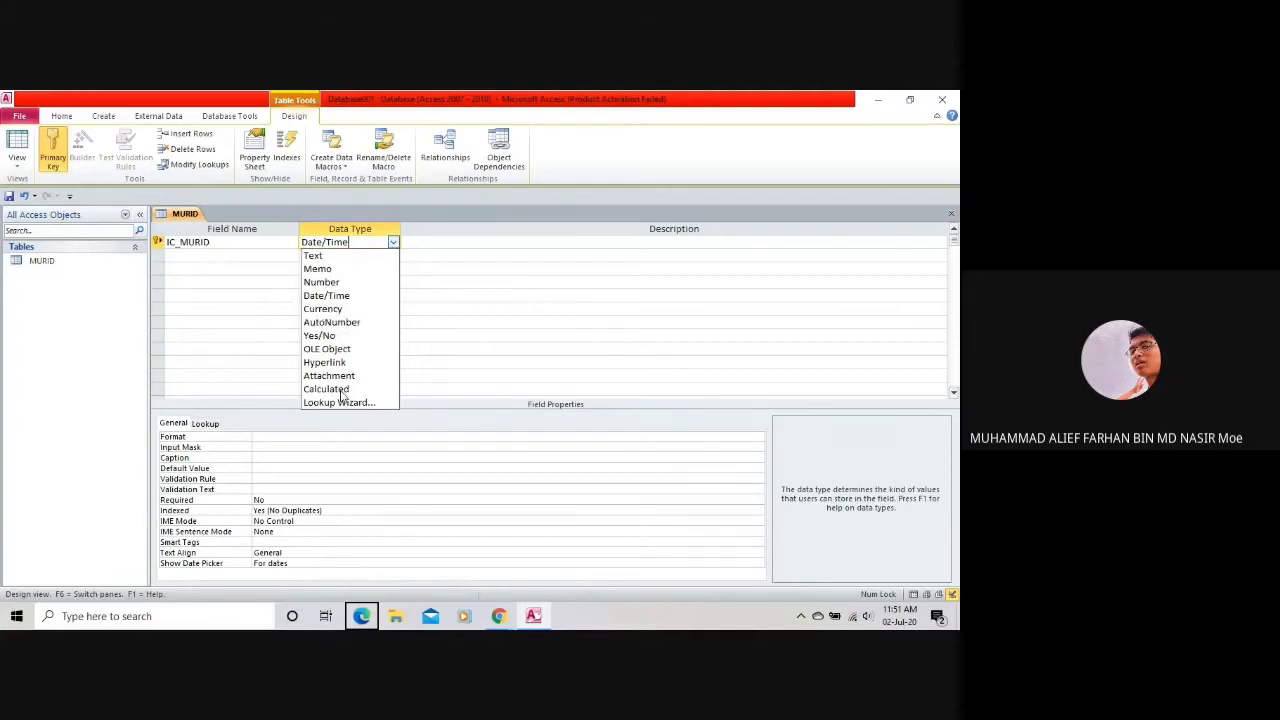
click(381, 283)
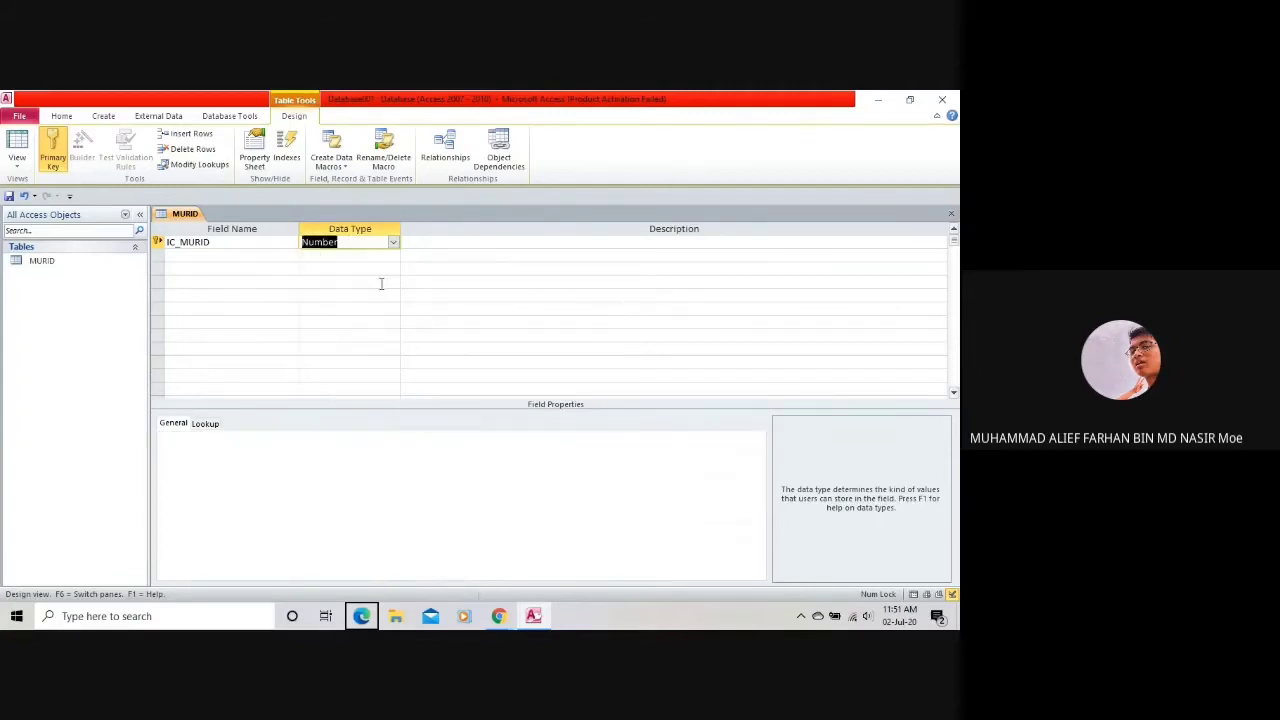
click(251, 247)
click(254, 256)
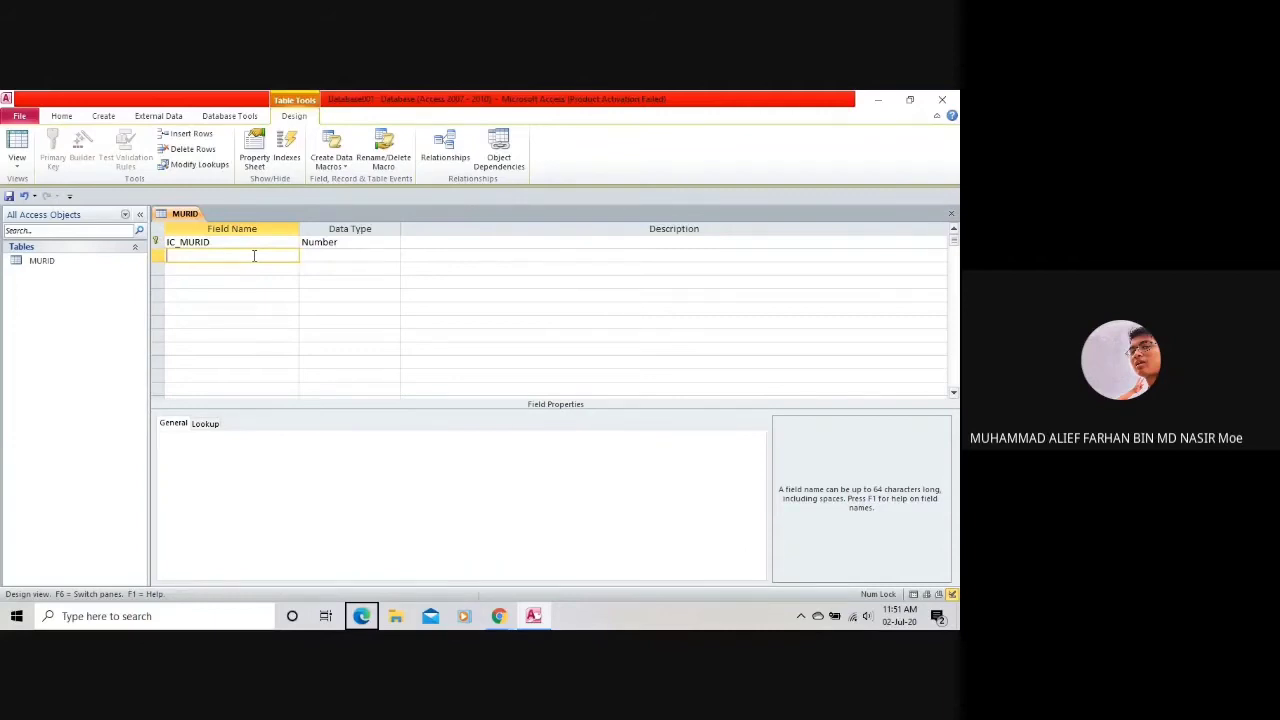
Enter NAMA-MURID in capitals as the second field name.
text(Nama)
key(BackSpace)
key(BackSpace)
key(BackSpace)
key(BackSpace)
key(Caps_Lock)
text(NAMA-MURID)
key(Caps_Lock)
key(Tab)
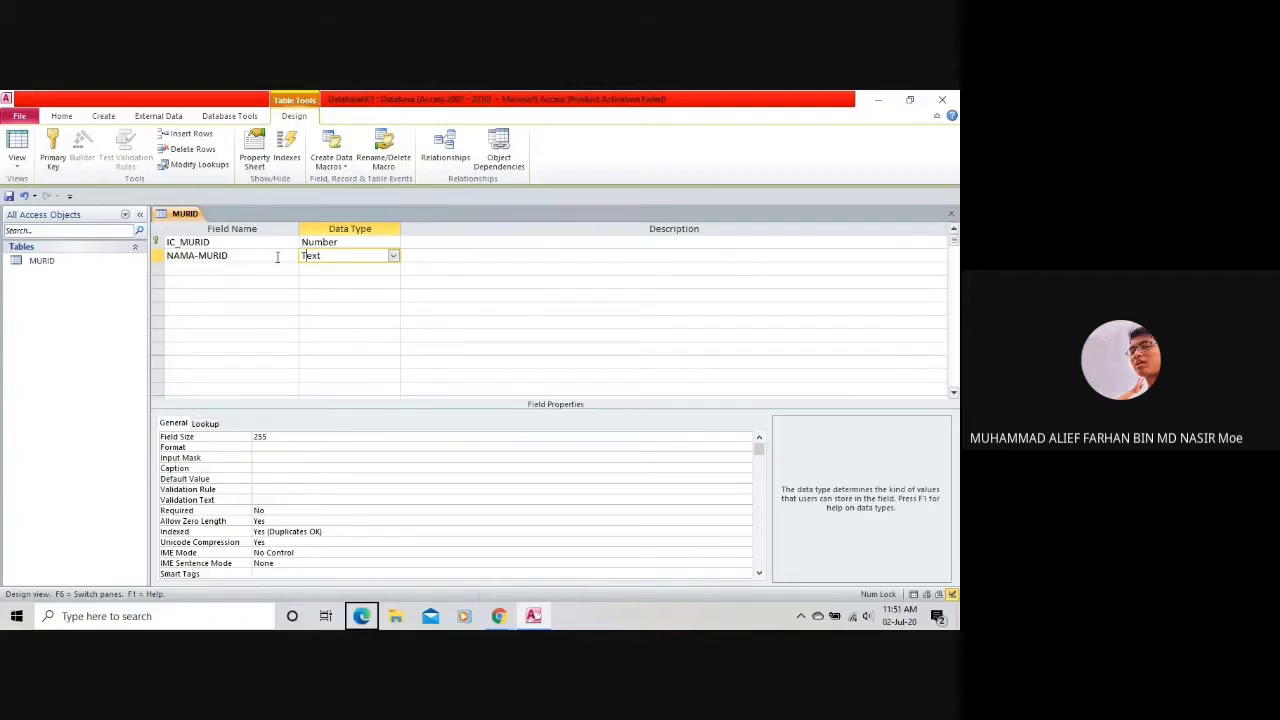
Tidy the NAMA-MURID name and confirm its data type stays Text.
click(270, 267)
click(268, 256)
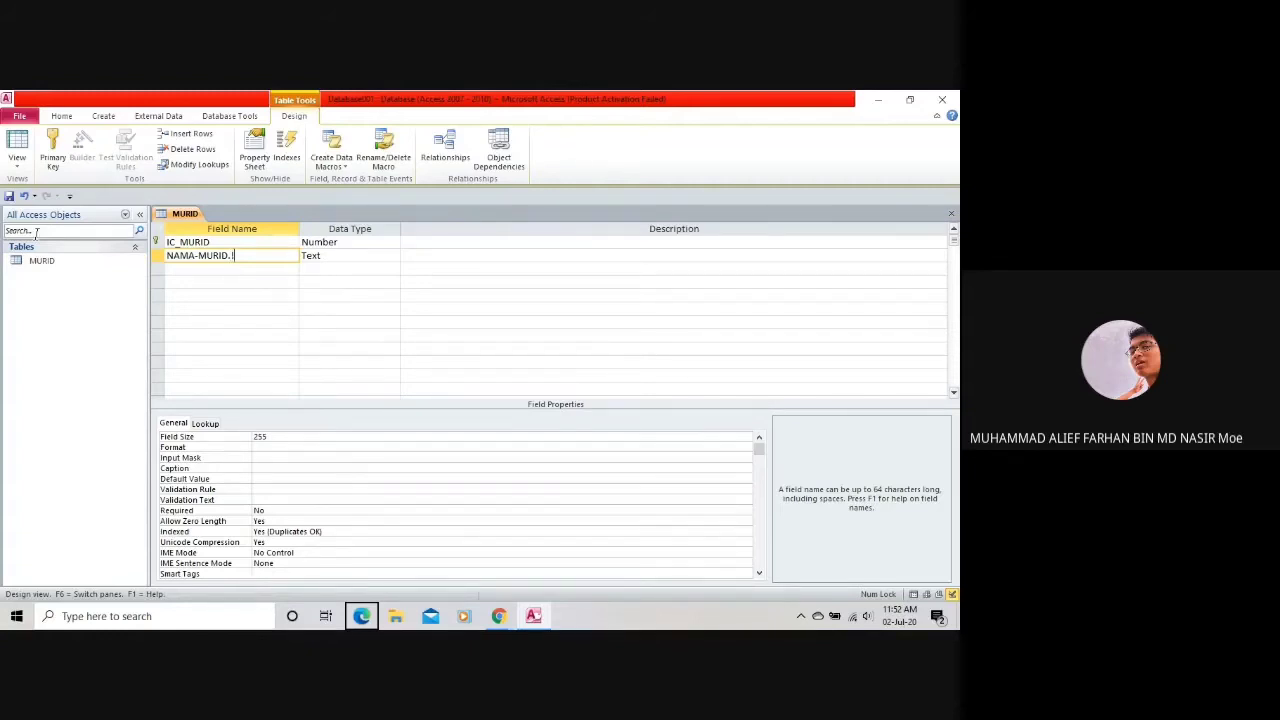
text(E)
key(BackSpace)
key(BackSpace)
click(381, 259)
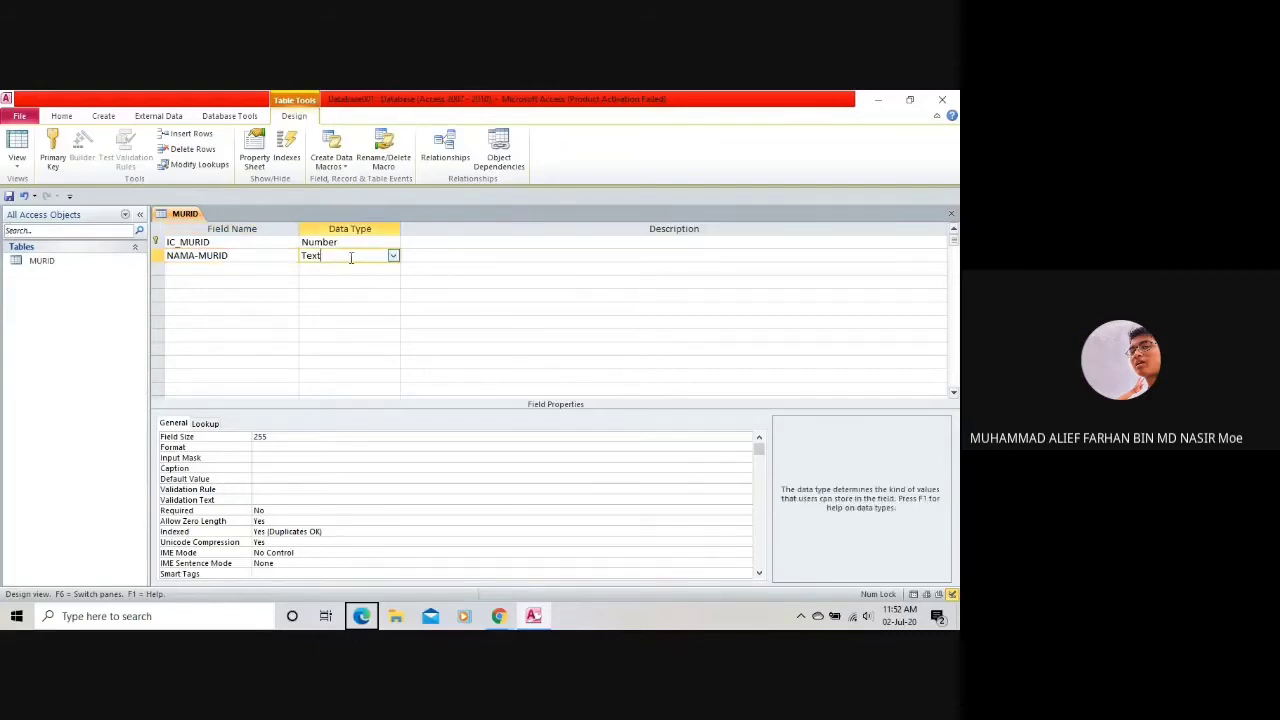
click(404, 257)
click(393, 256)
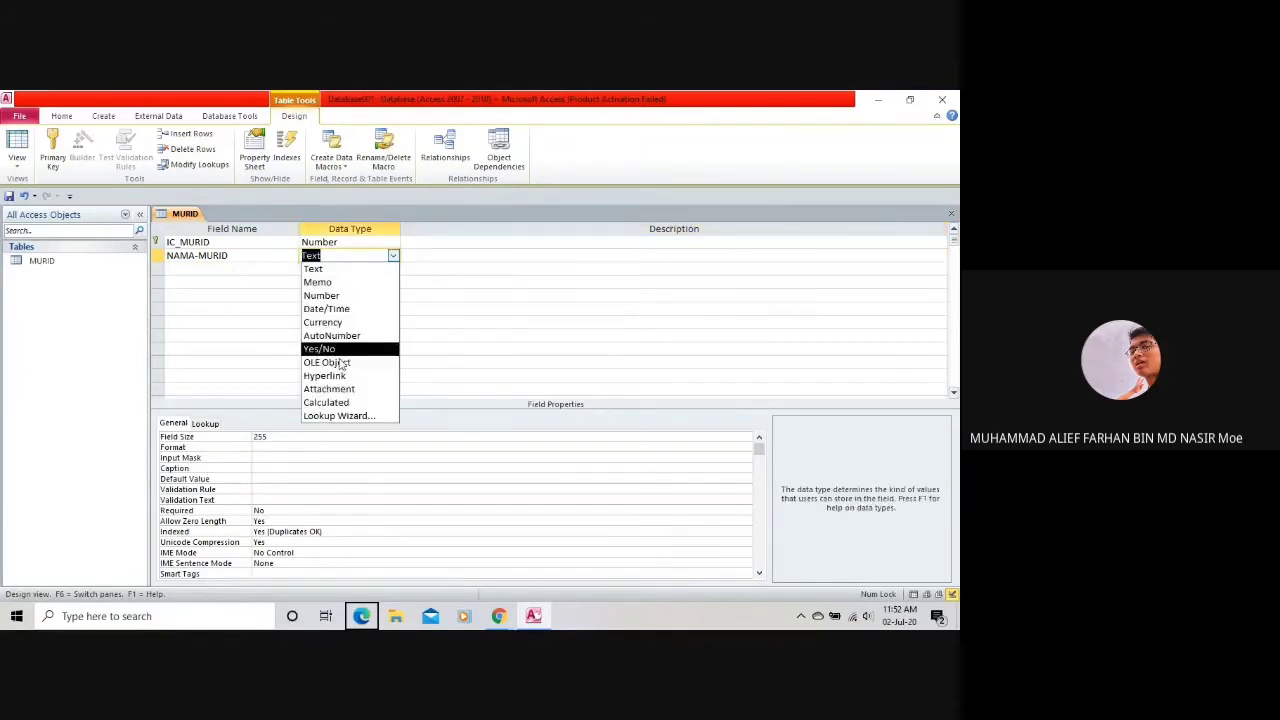
click(393, 257)
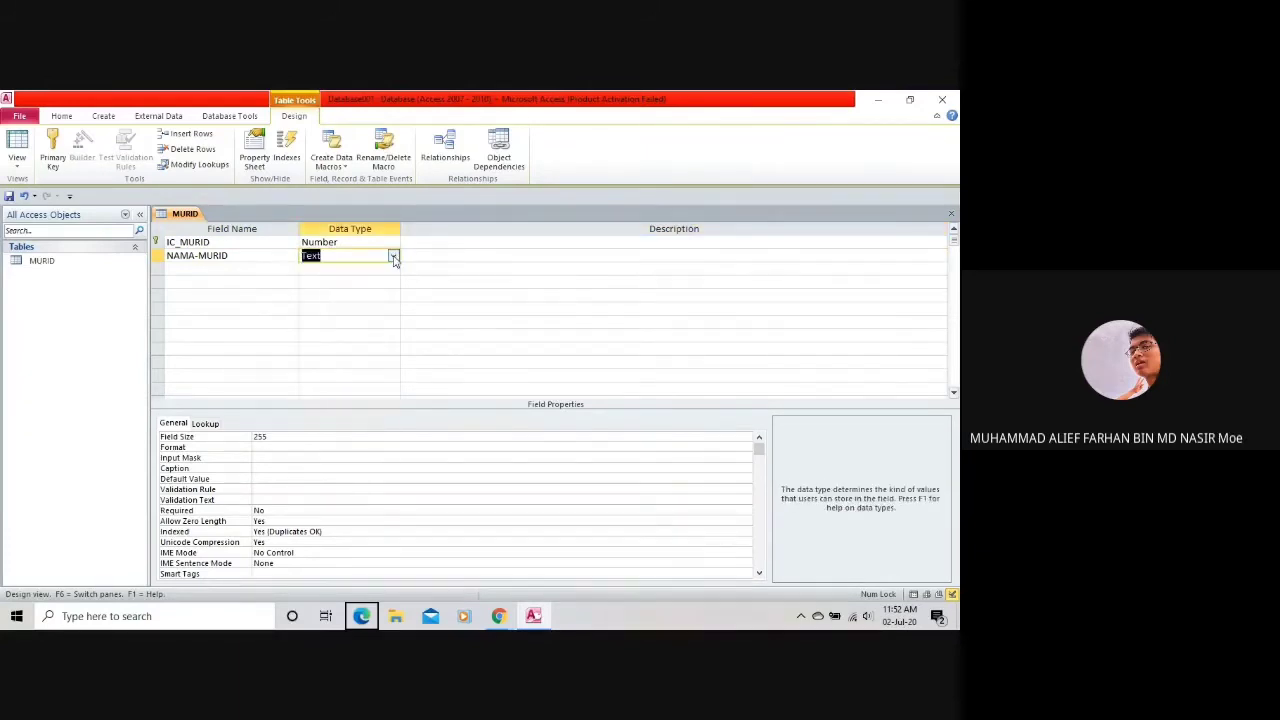
Replace the hyphen so the second field reads NAMA_MURID.
click(270, 269)
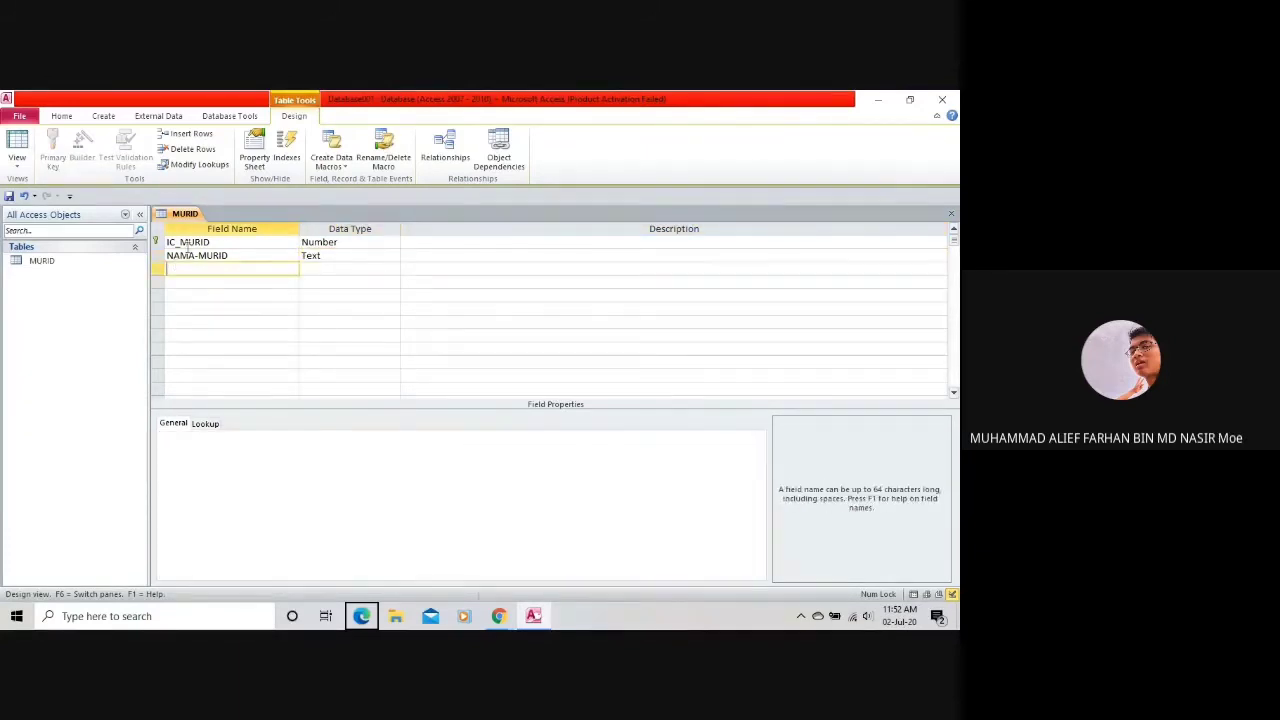
click(290, 256)
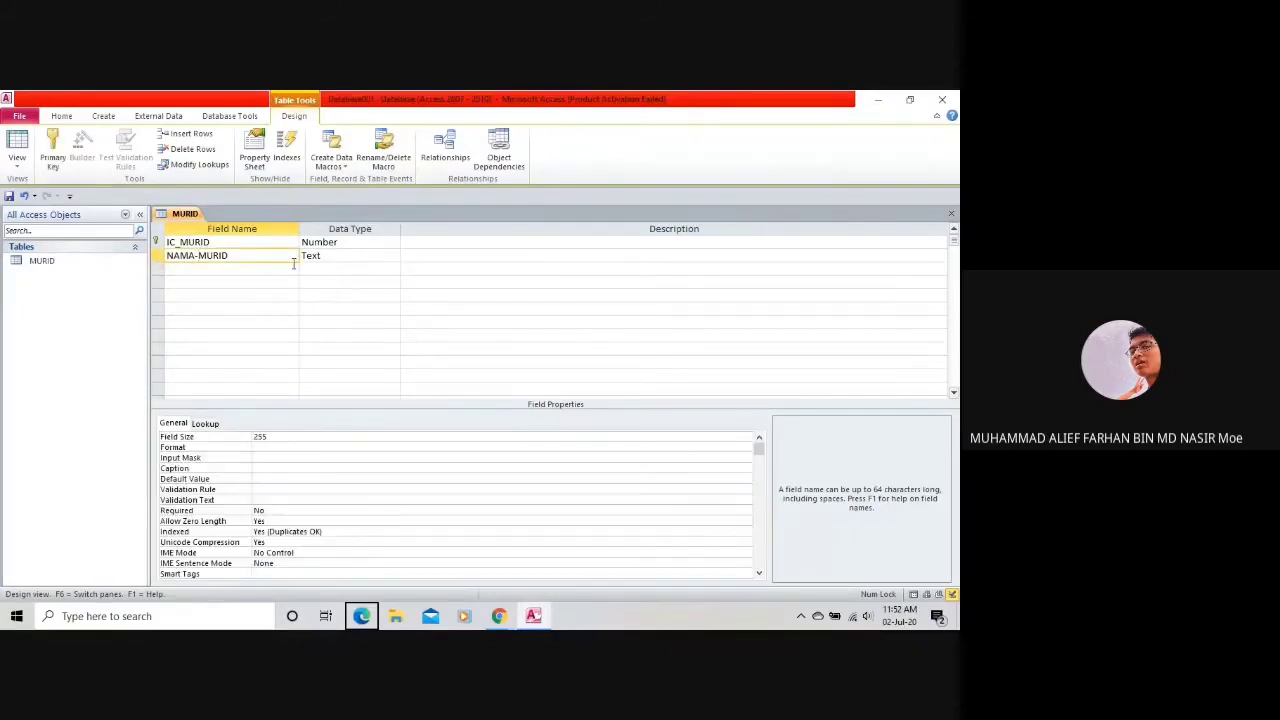
text(_)
key(Left)
key(BackSpace)
click(198, 267)
Name the third field Jantina_MURID and keep its Text data type.
text(J)
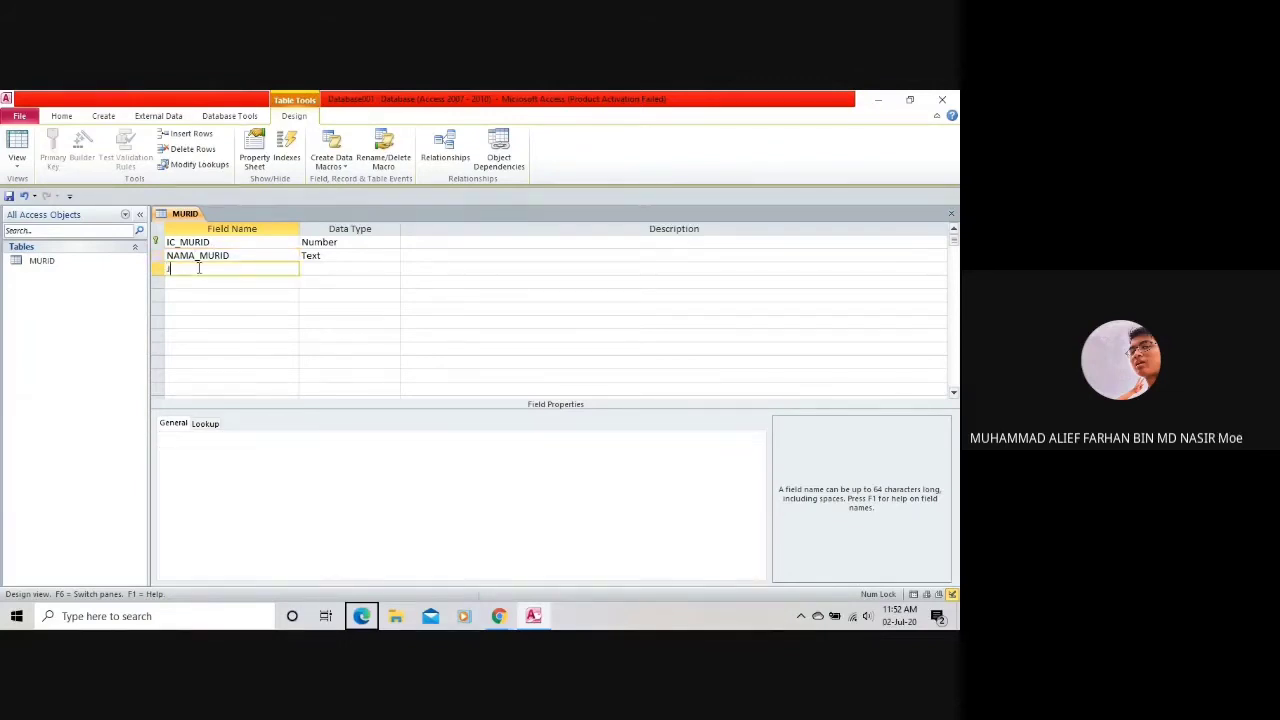
text(antins_mur)
key(BackSpace)
text(MURID)
click(306, 270)
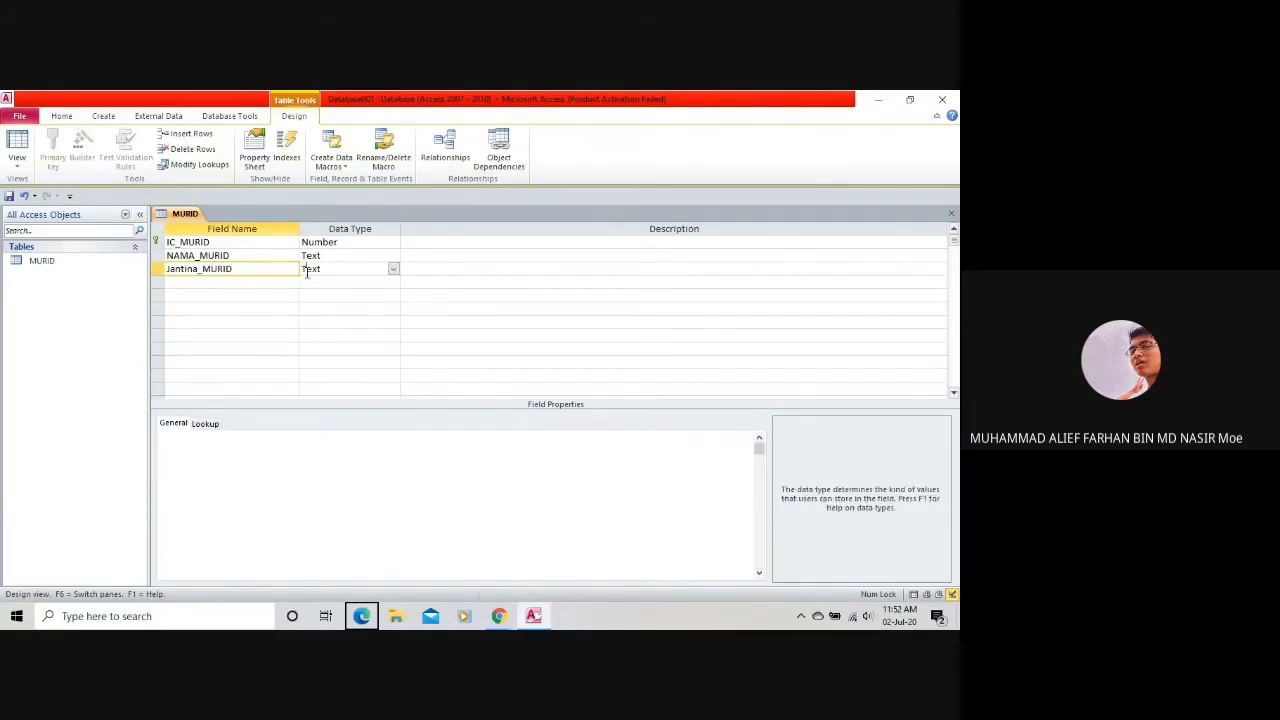
click(393, 272)
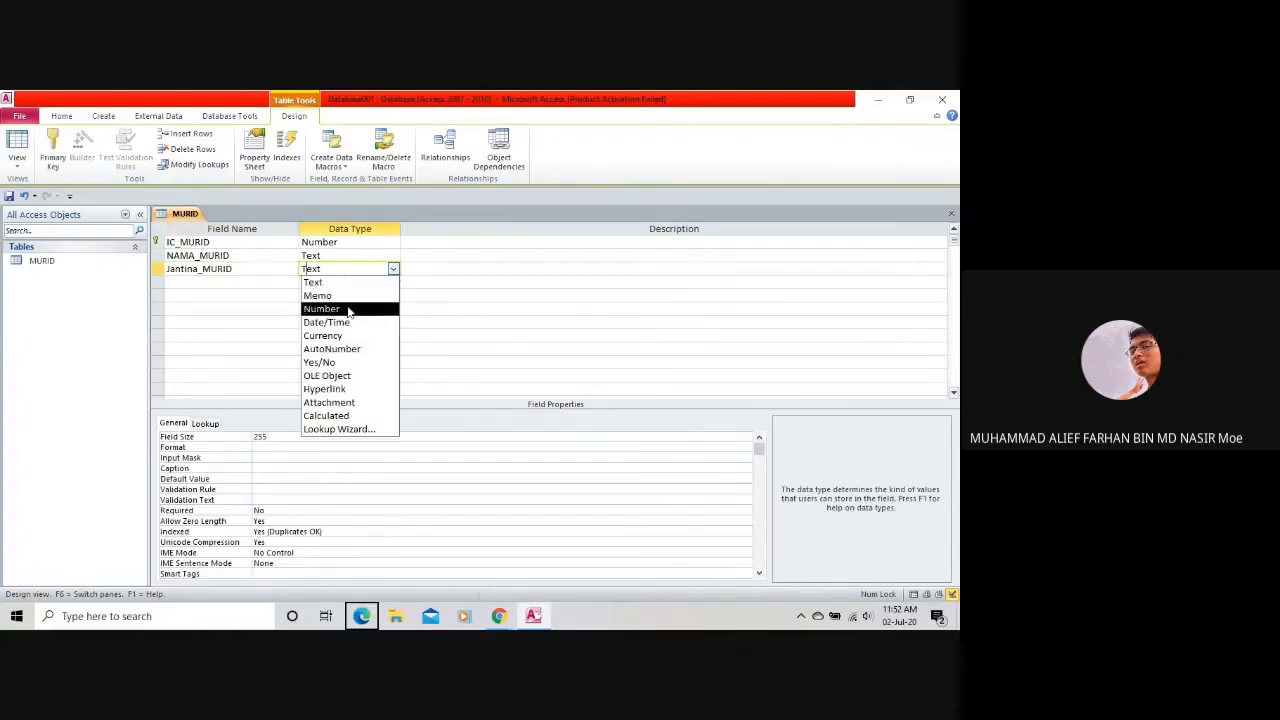
click(393, 285)
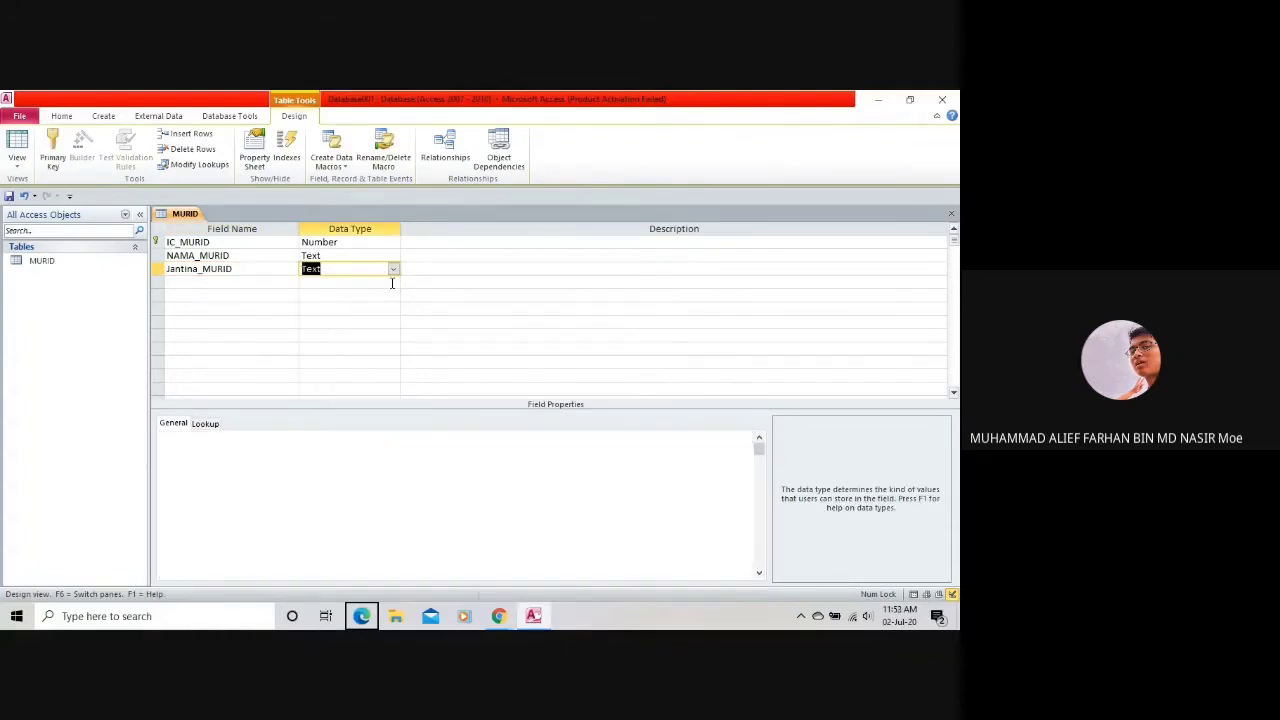
click(394, 271)
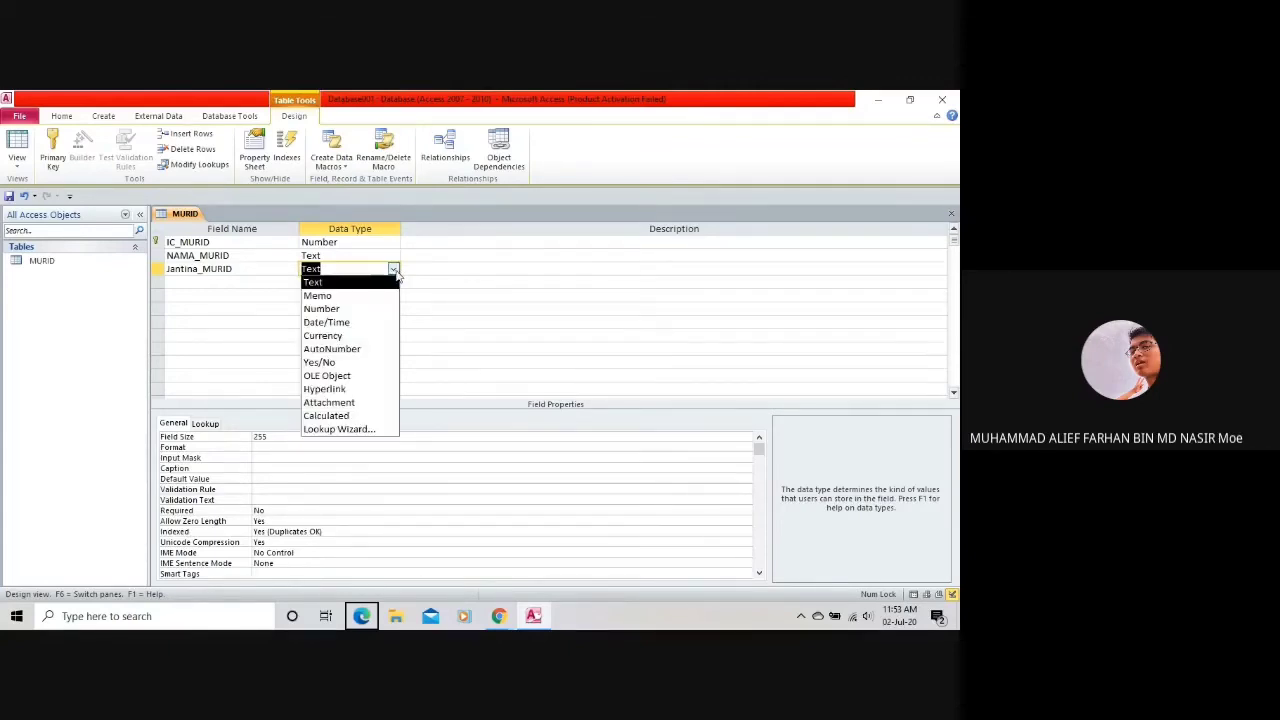
click(331, 282)
click(275, 282)
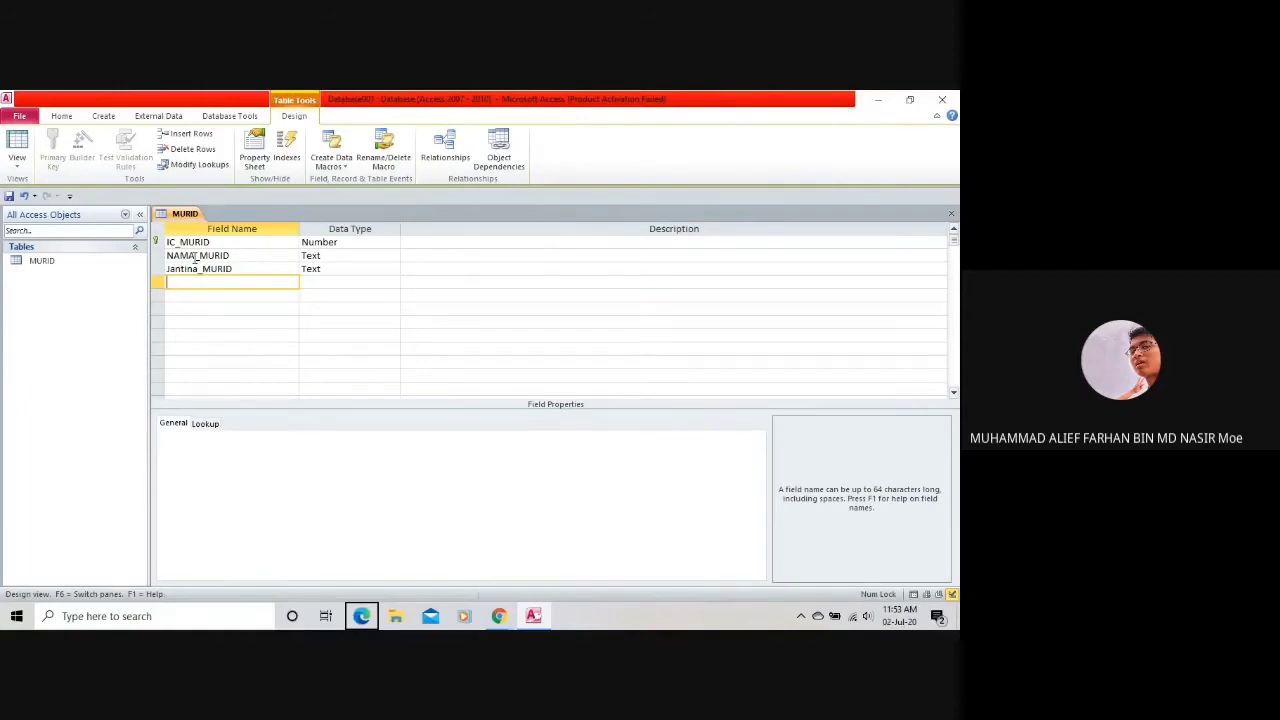
click(197, 257)
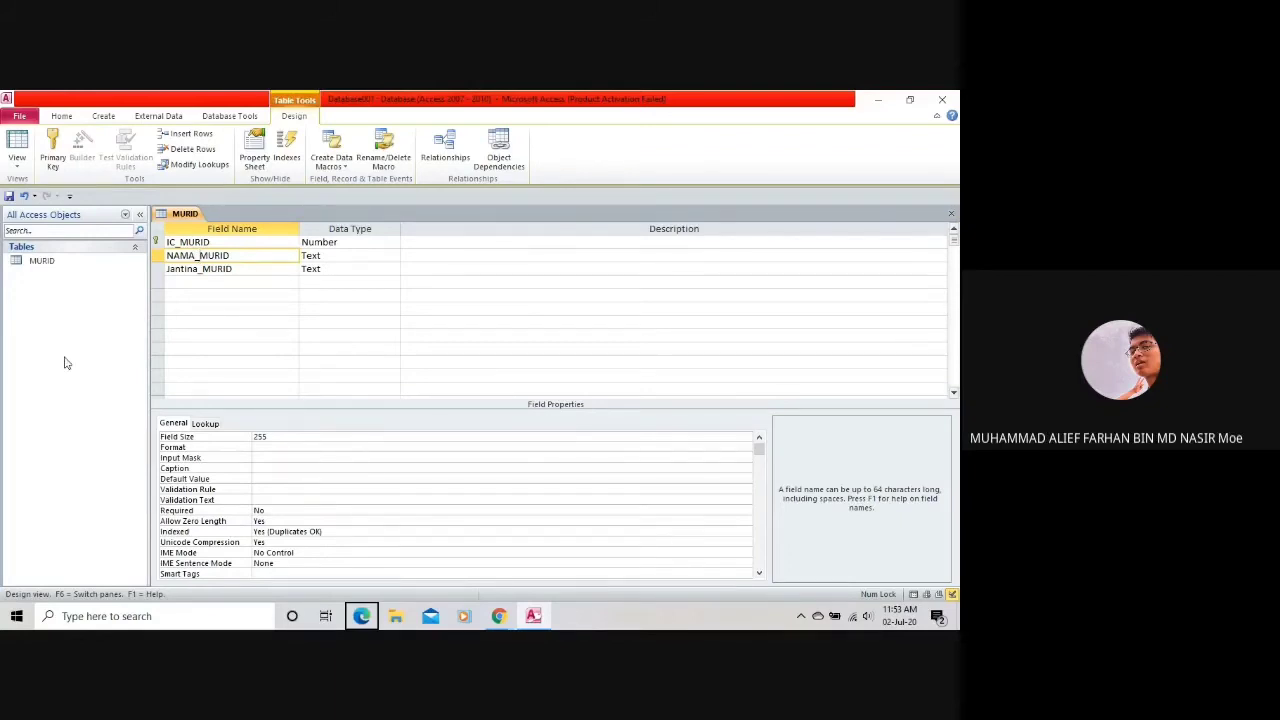
key(BackSpace)
key(BackSpace)
text(_)
click(328, 268)
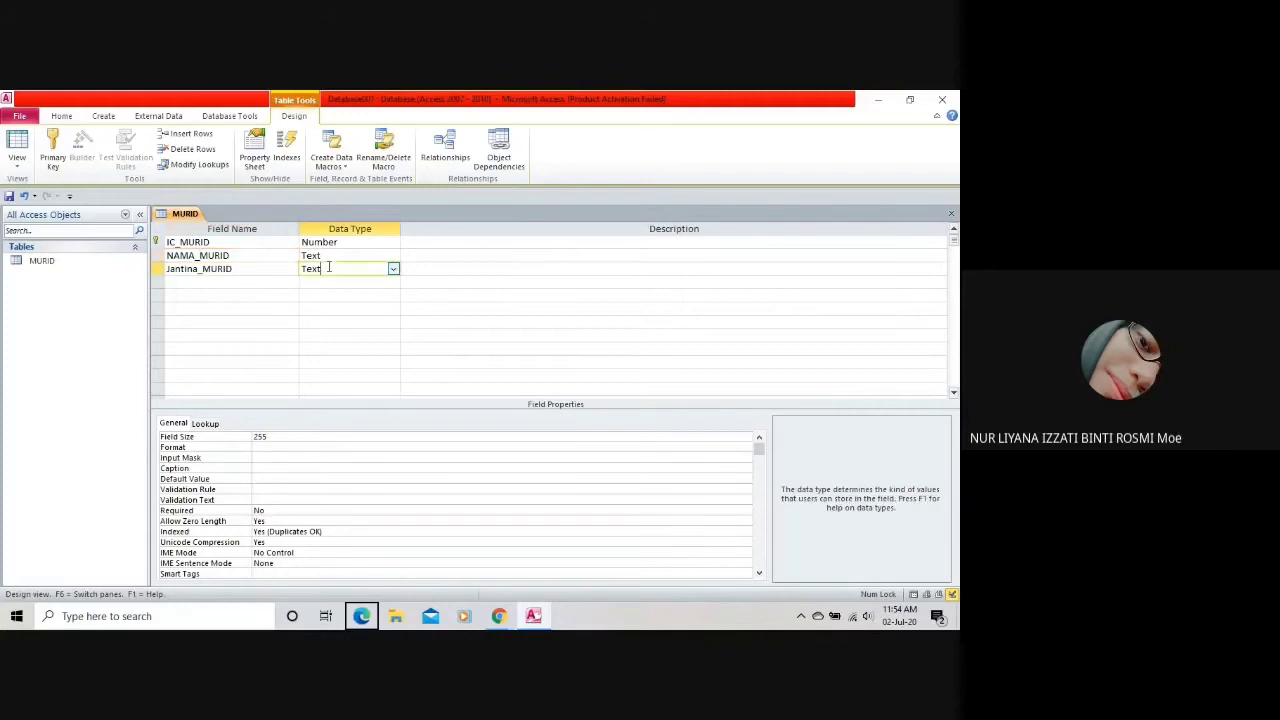
click(240, 281)
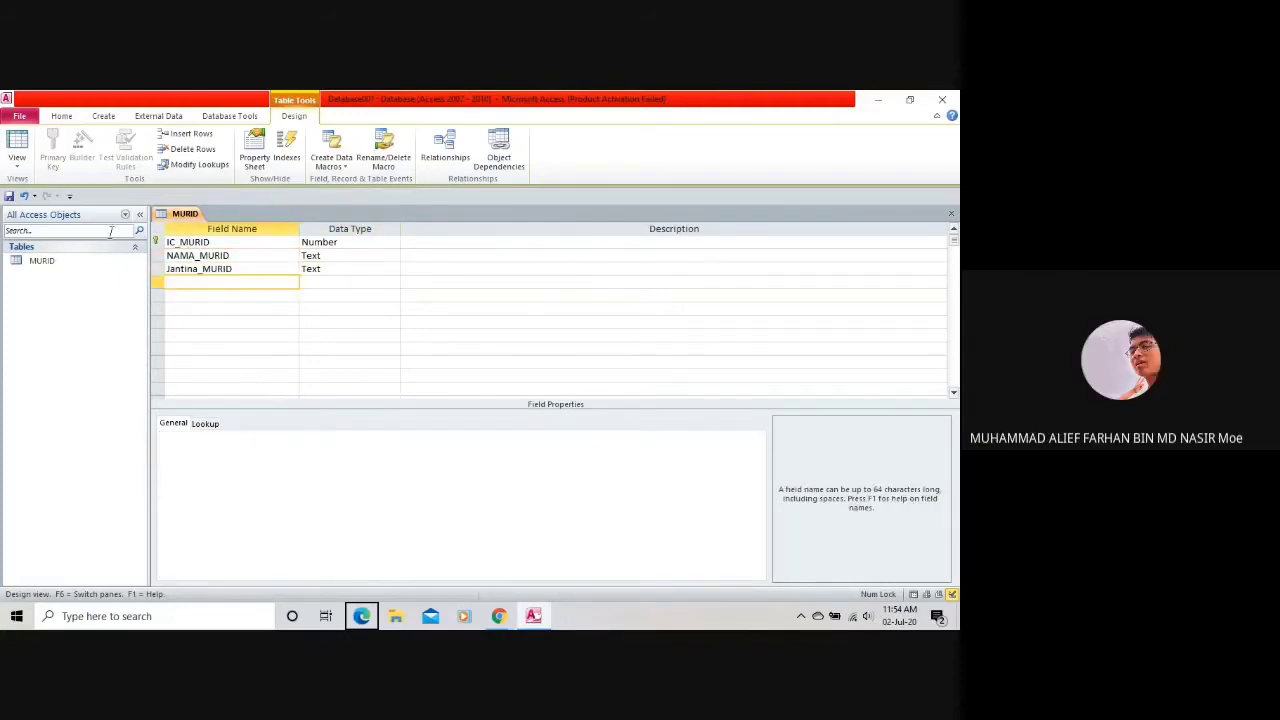
click(157, 242)
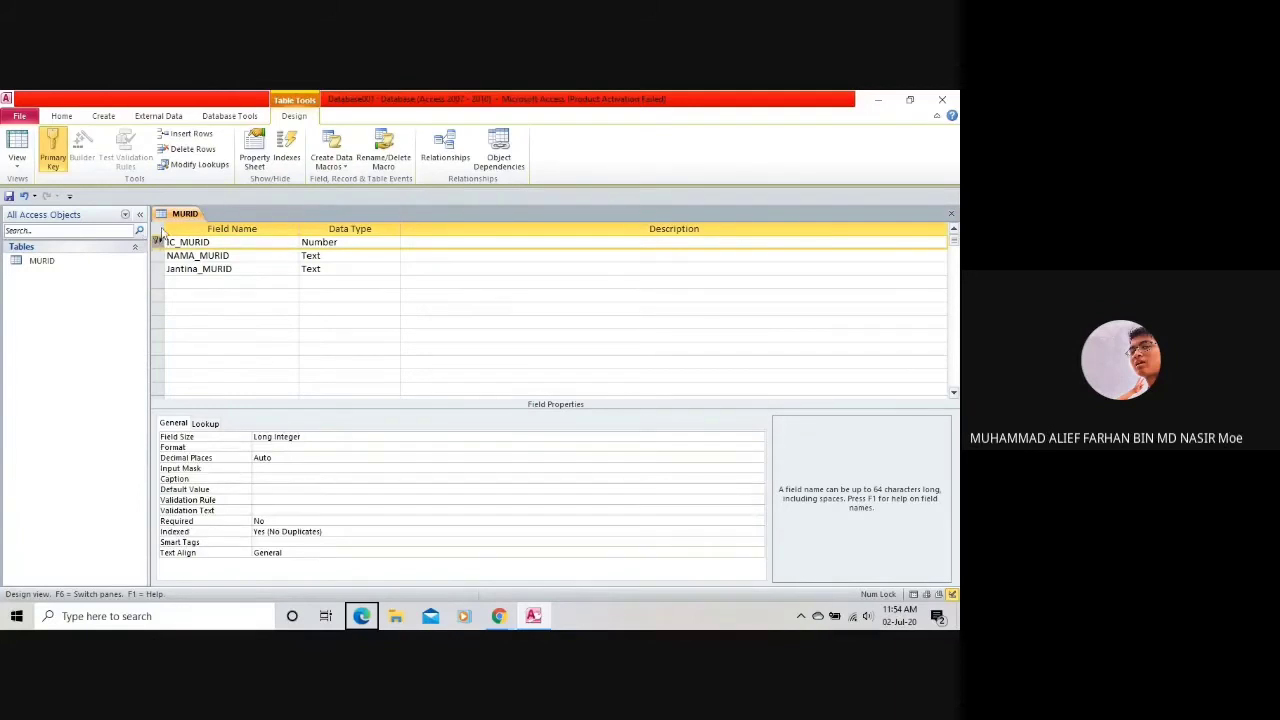
Clear and reapply the primary key on IC_MURID so it keys the MURID table.
click(214, 256)
click(210, 272)
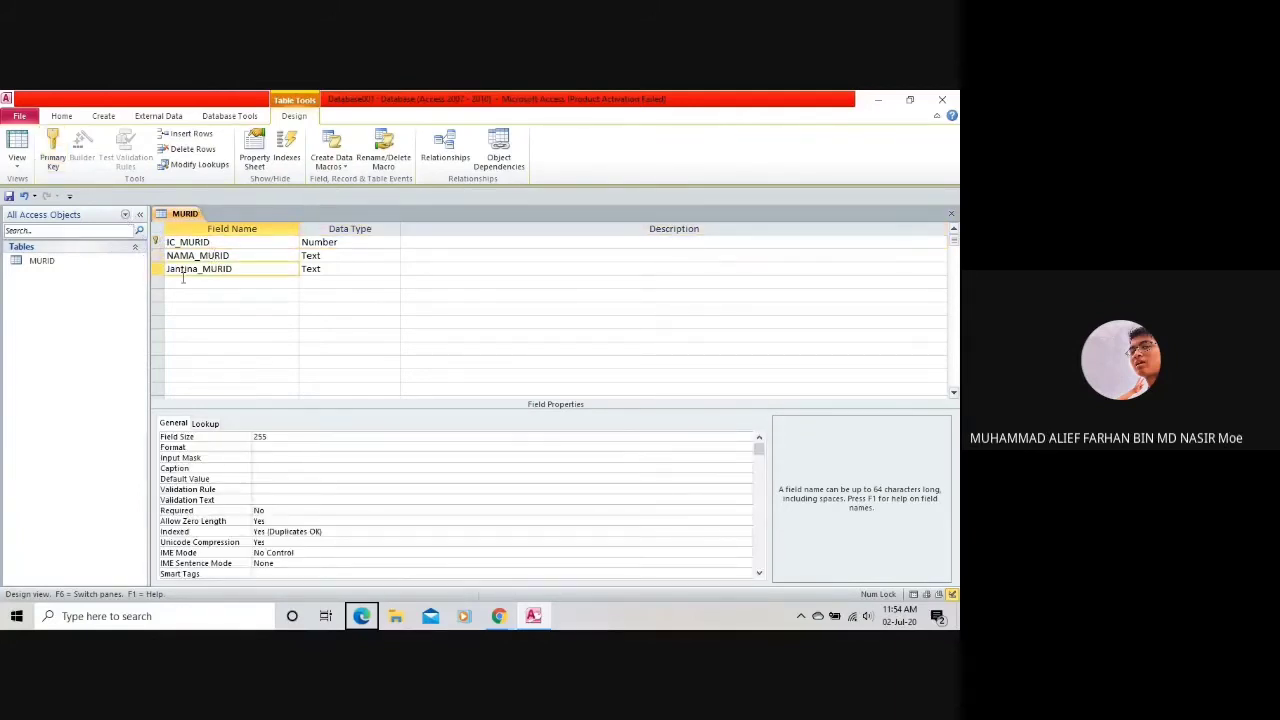
click(176, 240)
click(55, 160)
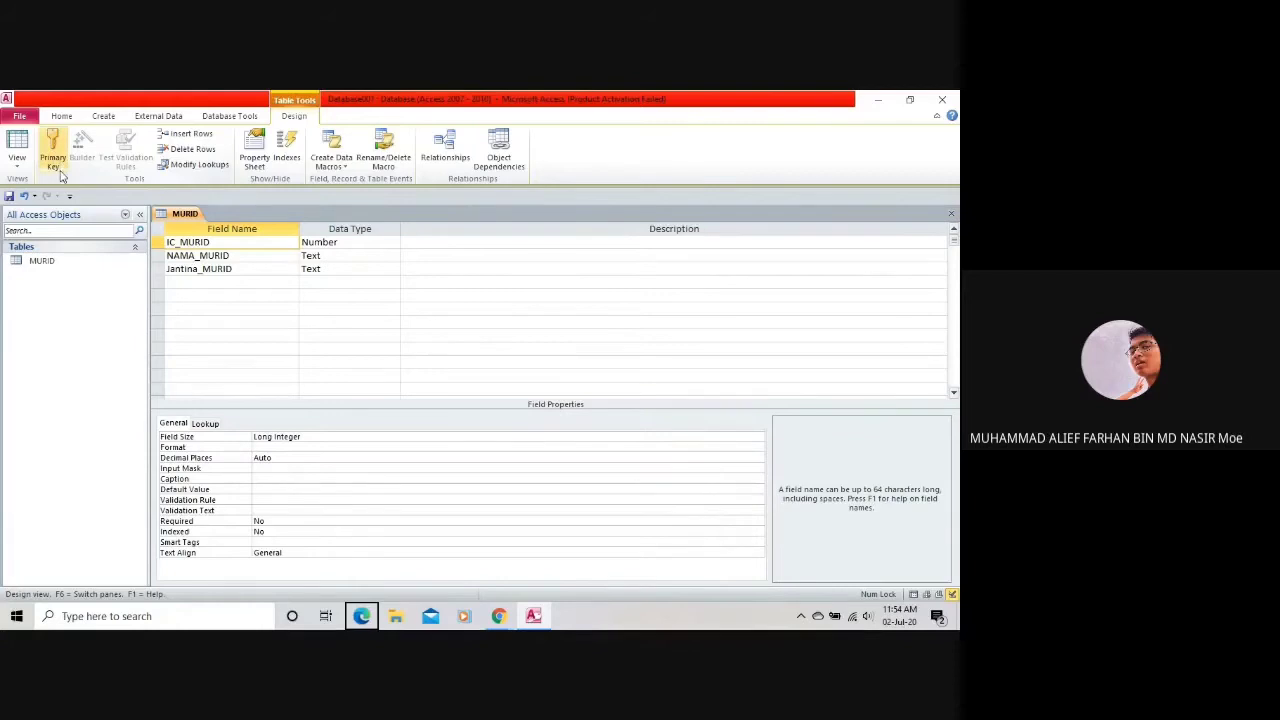
click(192, 256)
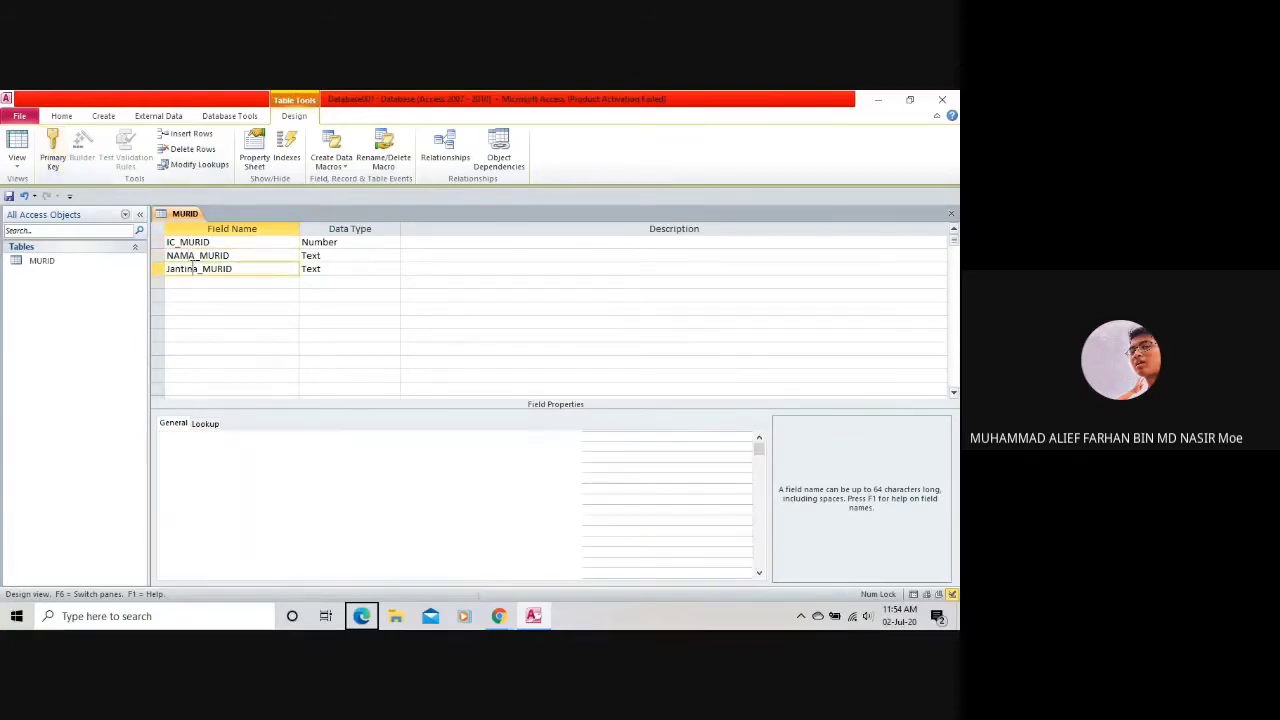
click(178, 242)
click(55, 160)
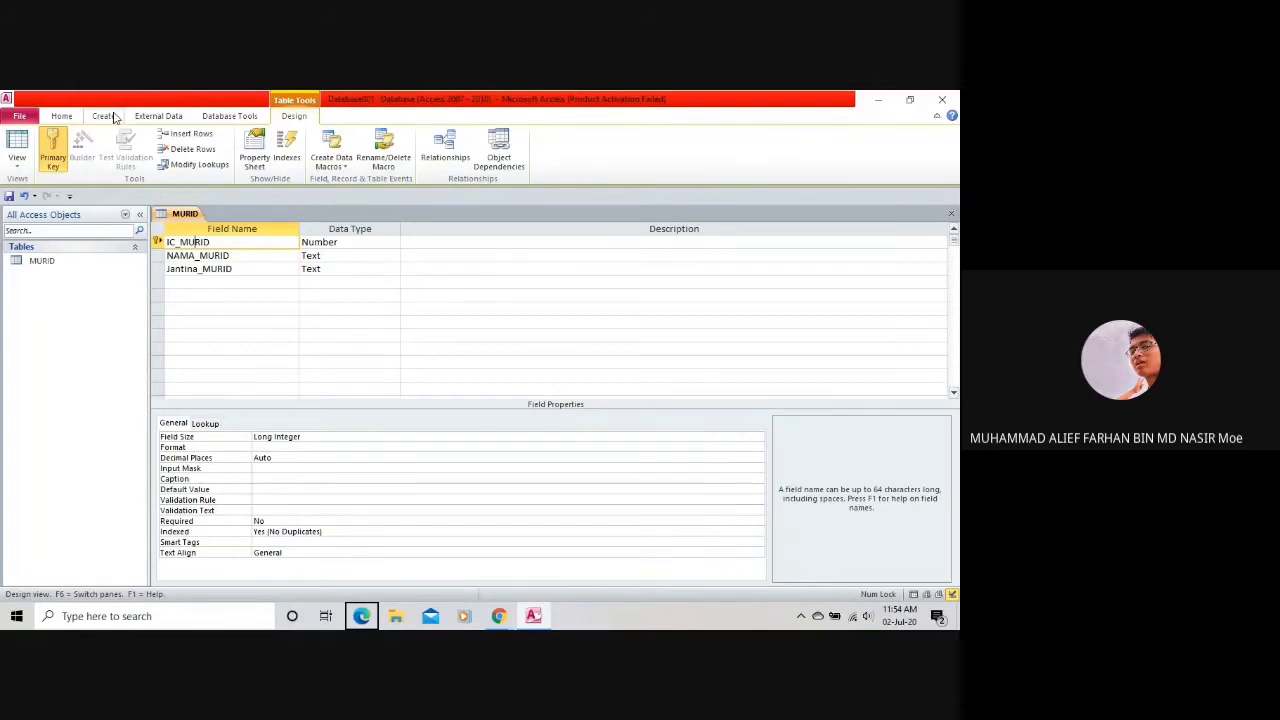
click(91, 269)
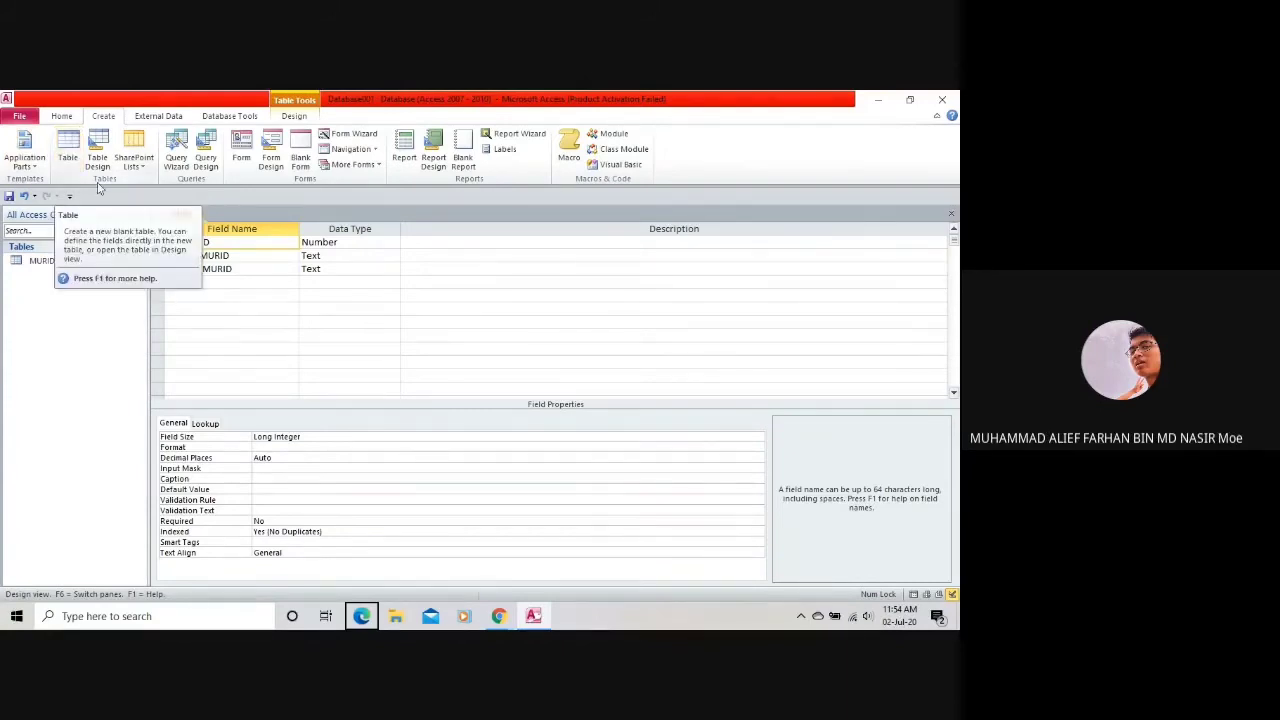
Create a blank Table1 and choose Save from its tab's context menu.
click(68, 158)
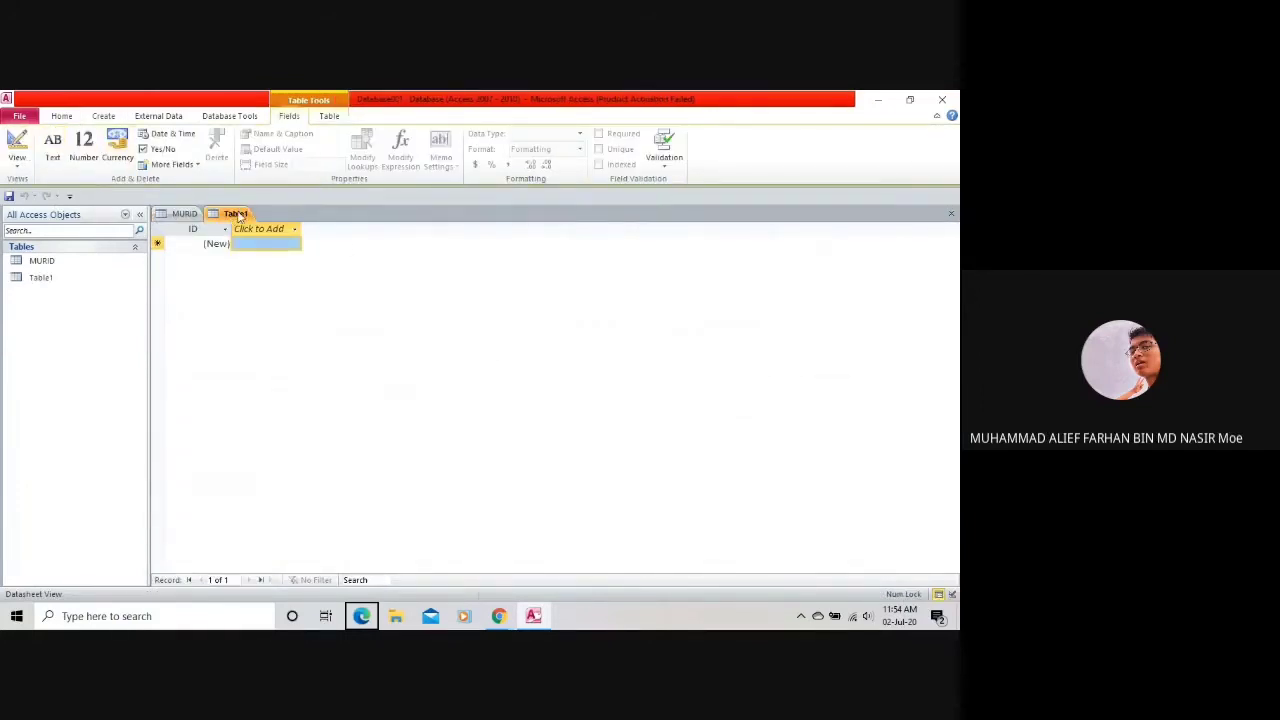
right_click(231, 217)
click(220, 218)
right_click(224, 217)
click(268, 222)
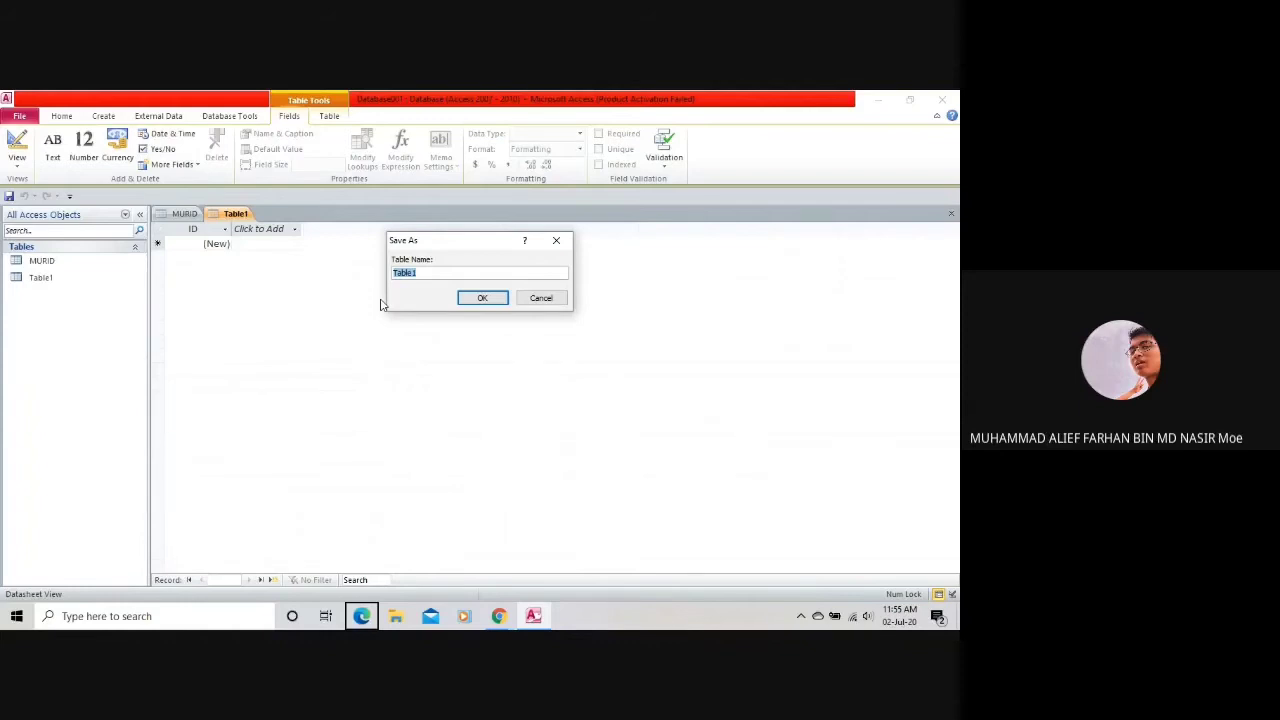
Name the new table IBU BAPA and confirm the save.
text(tBU Bapa)
key(BackSpace)
key(BackSpace)
key(BackSpace)
key(Caps_Lock)
text(PPA)
key(Return)
Select IBU BAPA's ID column and attempt to edit it.
click(213, 228)
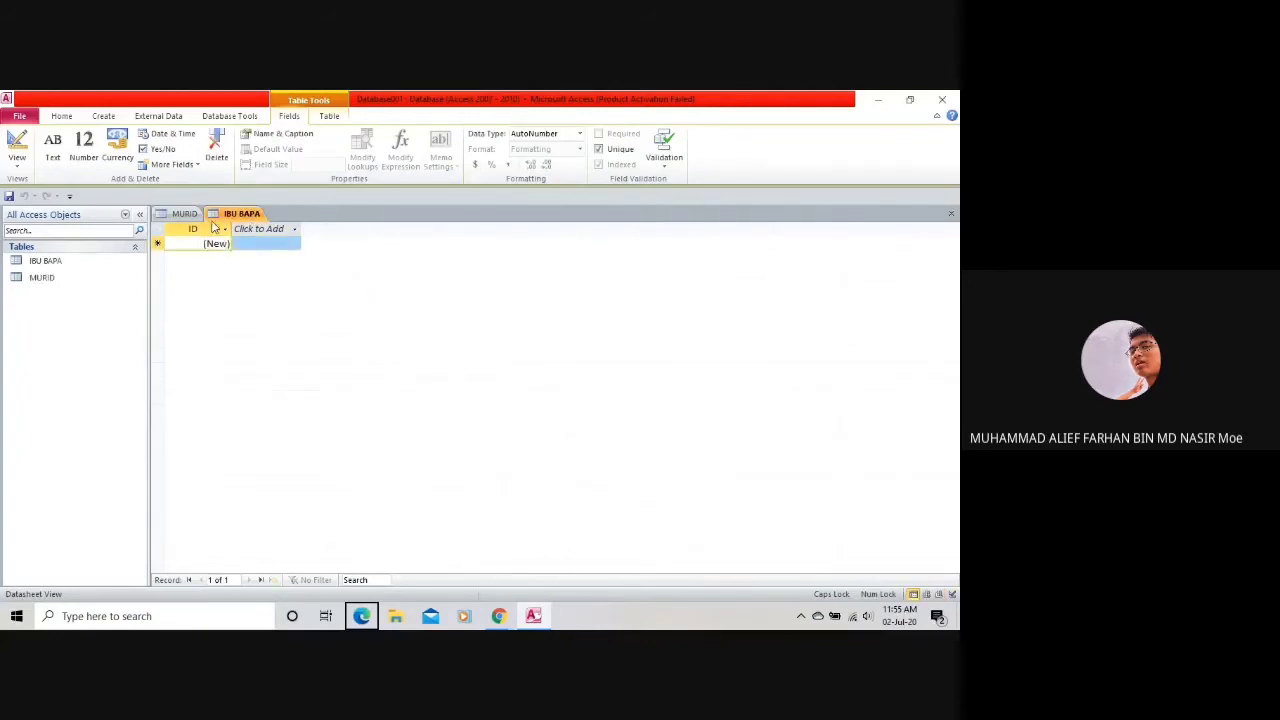
key(a)
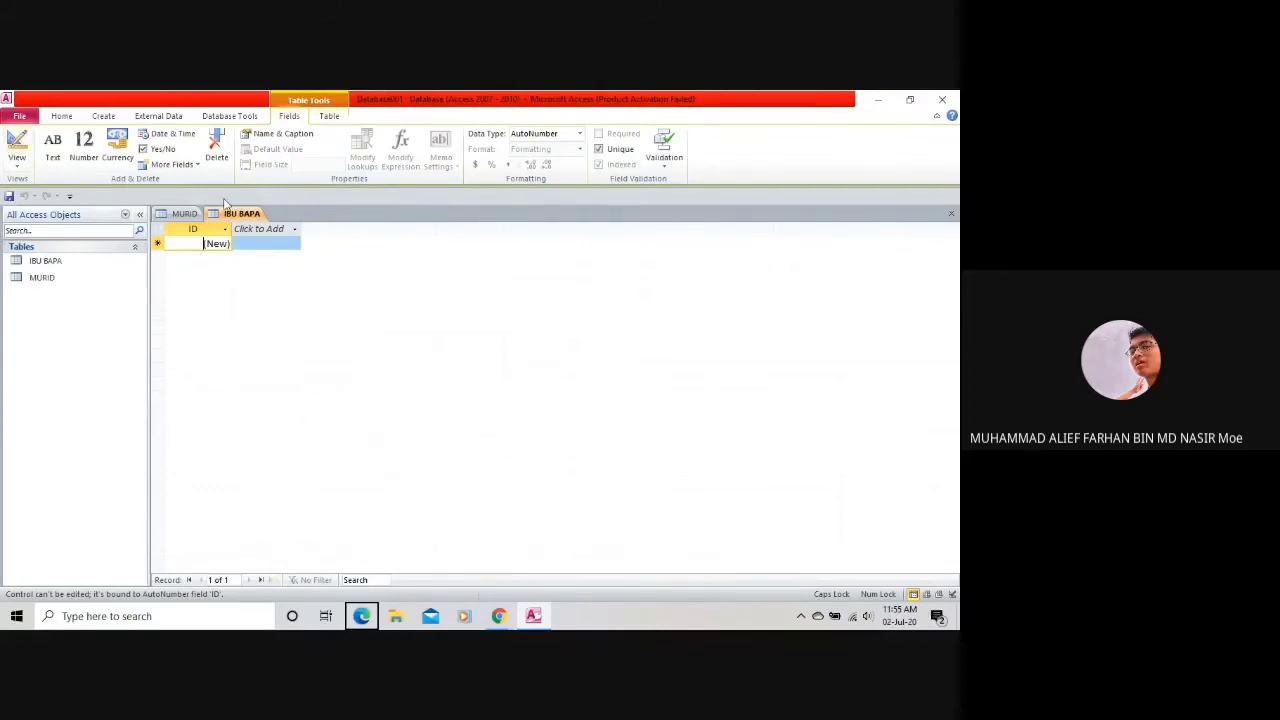
click(17, 163)
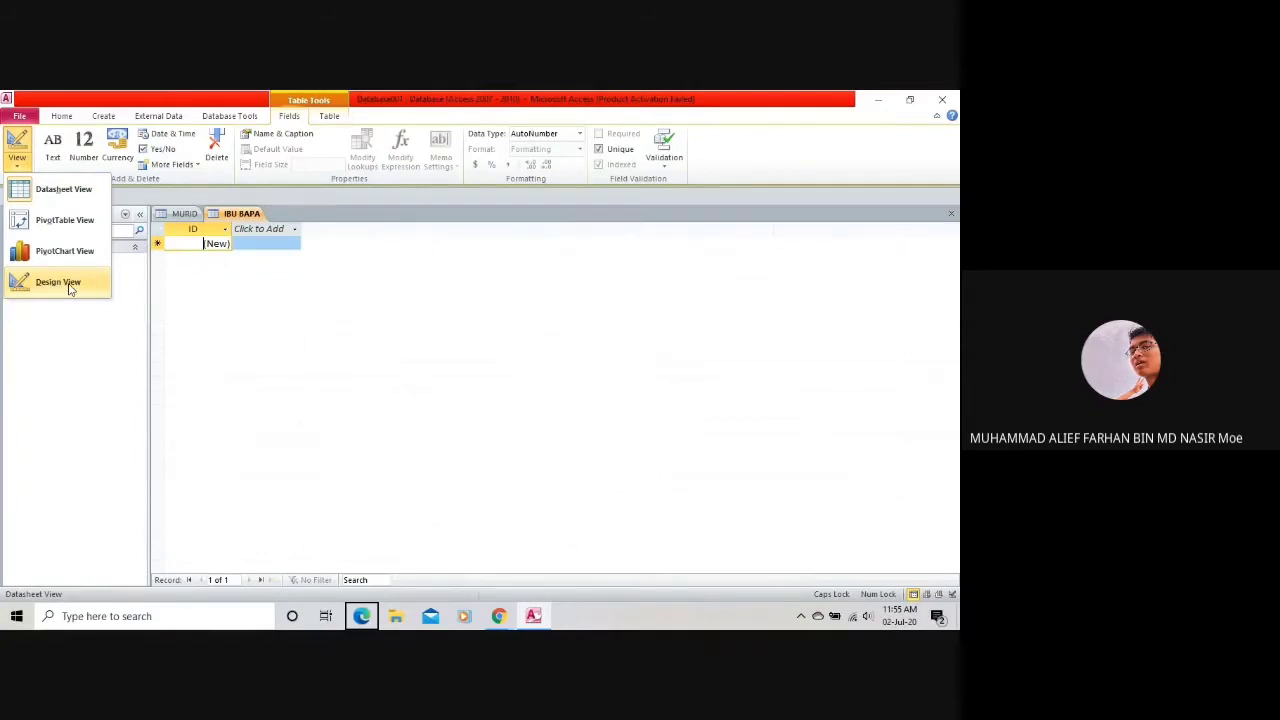
Switch IBU BAPA to Design View from the View list.
click(87, 197)
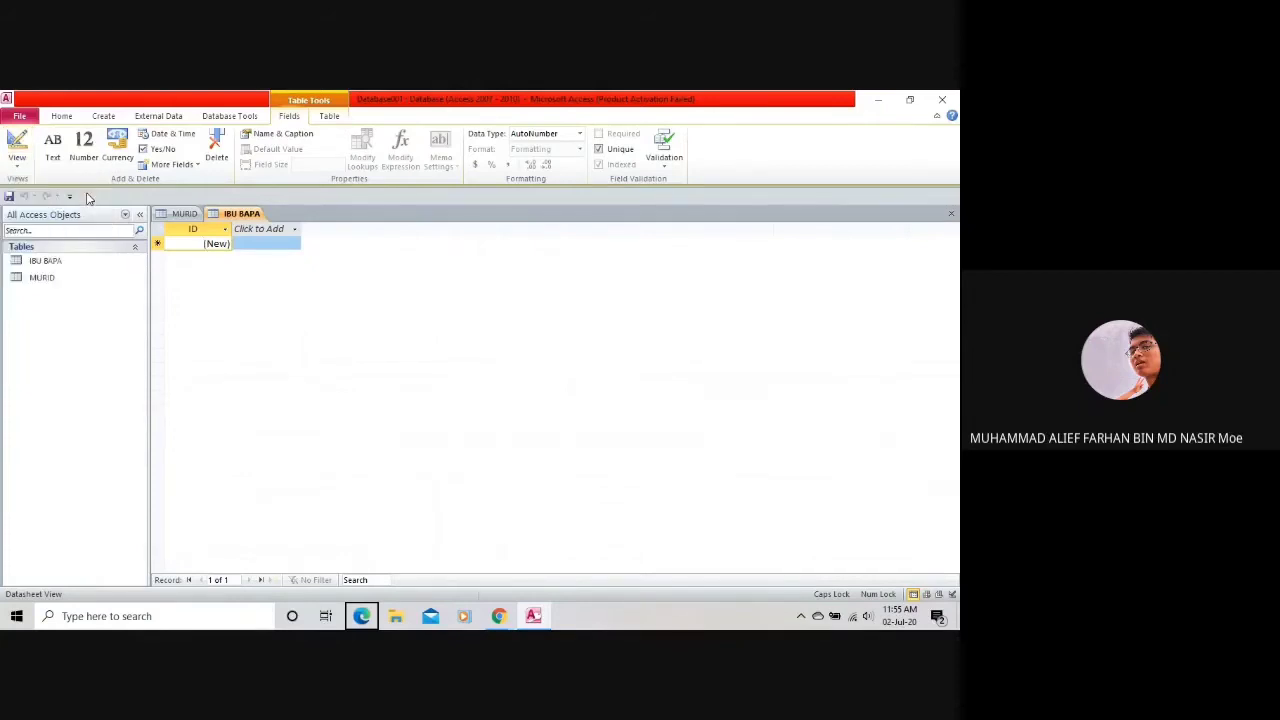
click(16, 160)
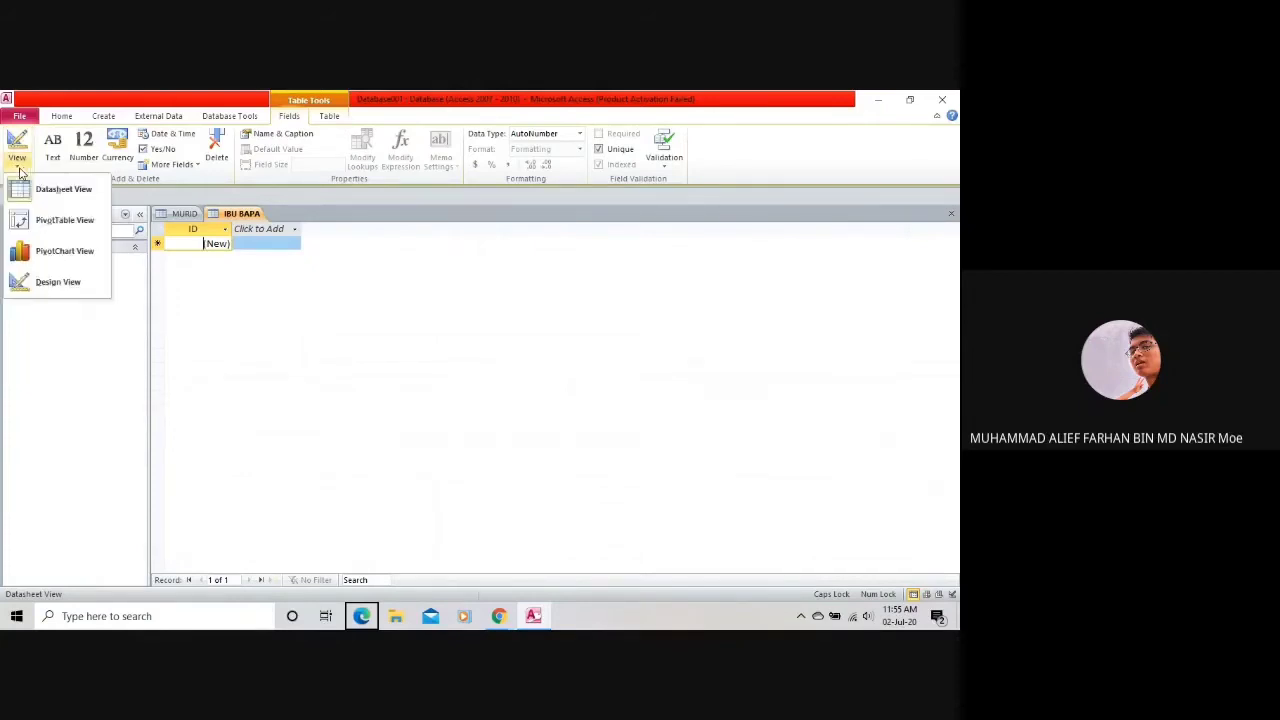
click(58, 283)
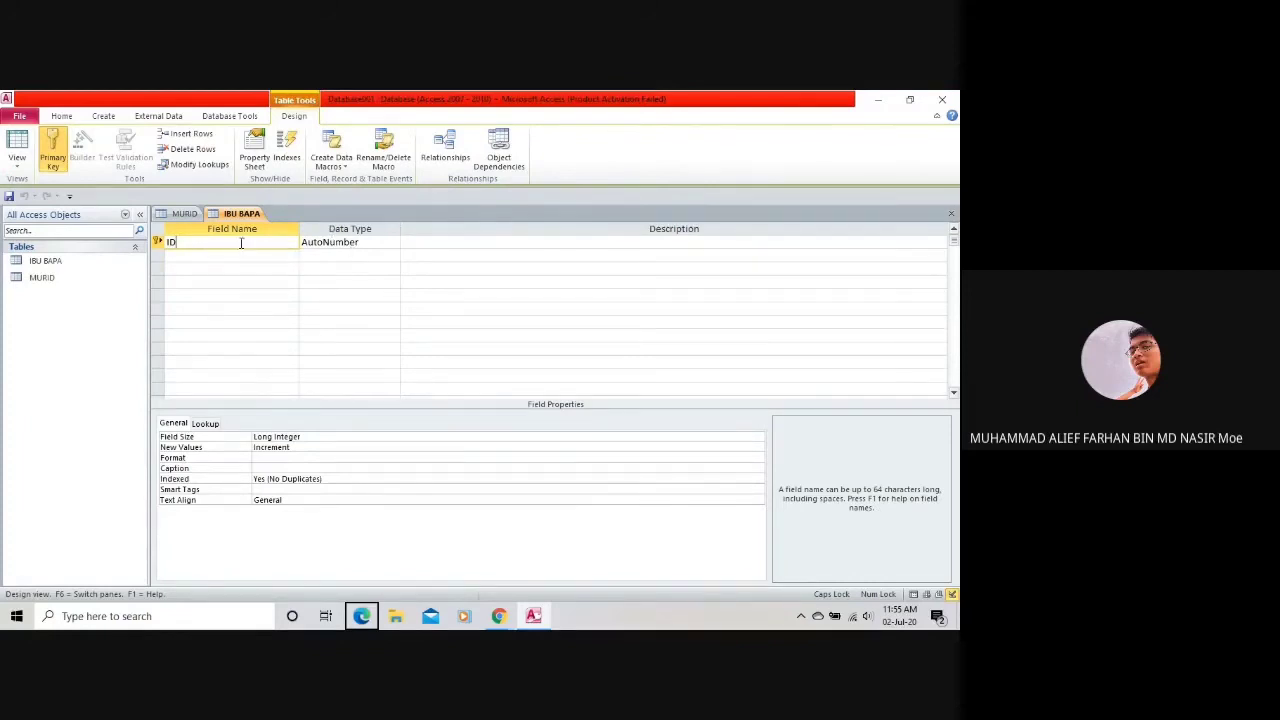
Replace the ID field with NAMA_IBU and set its data type to Text.
click(15, 165)
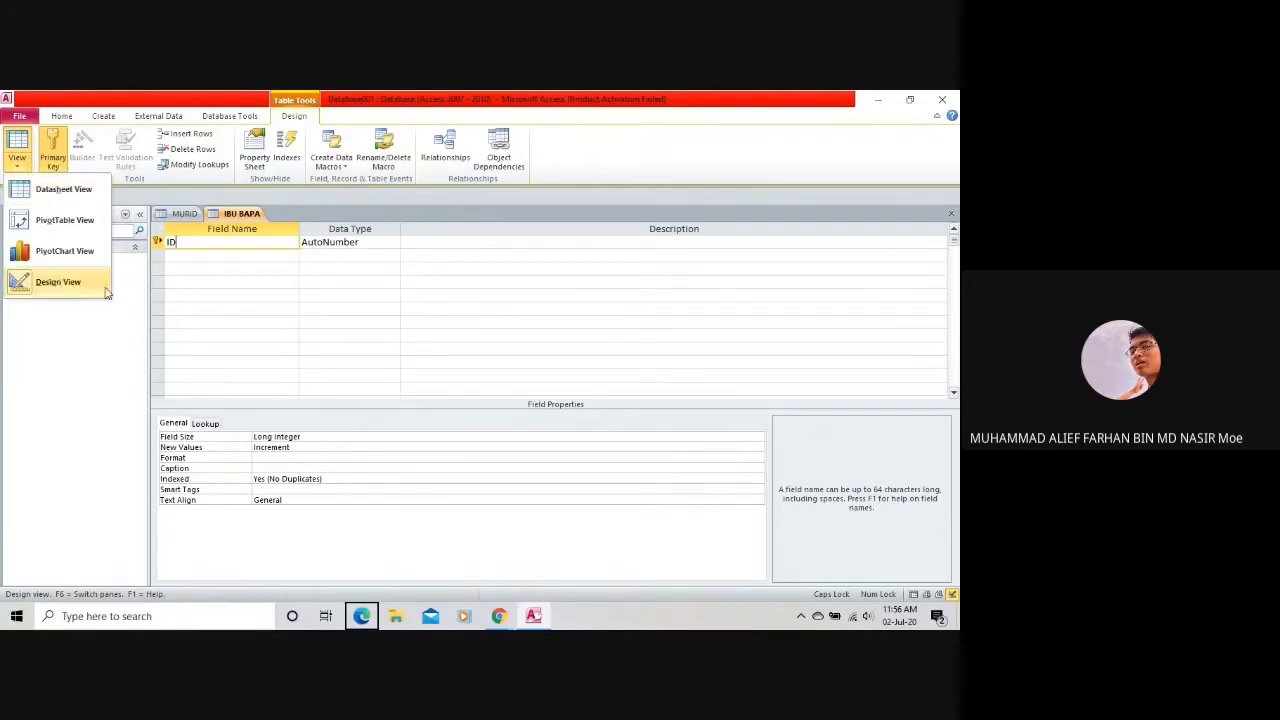
click(198, 242)
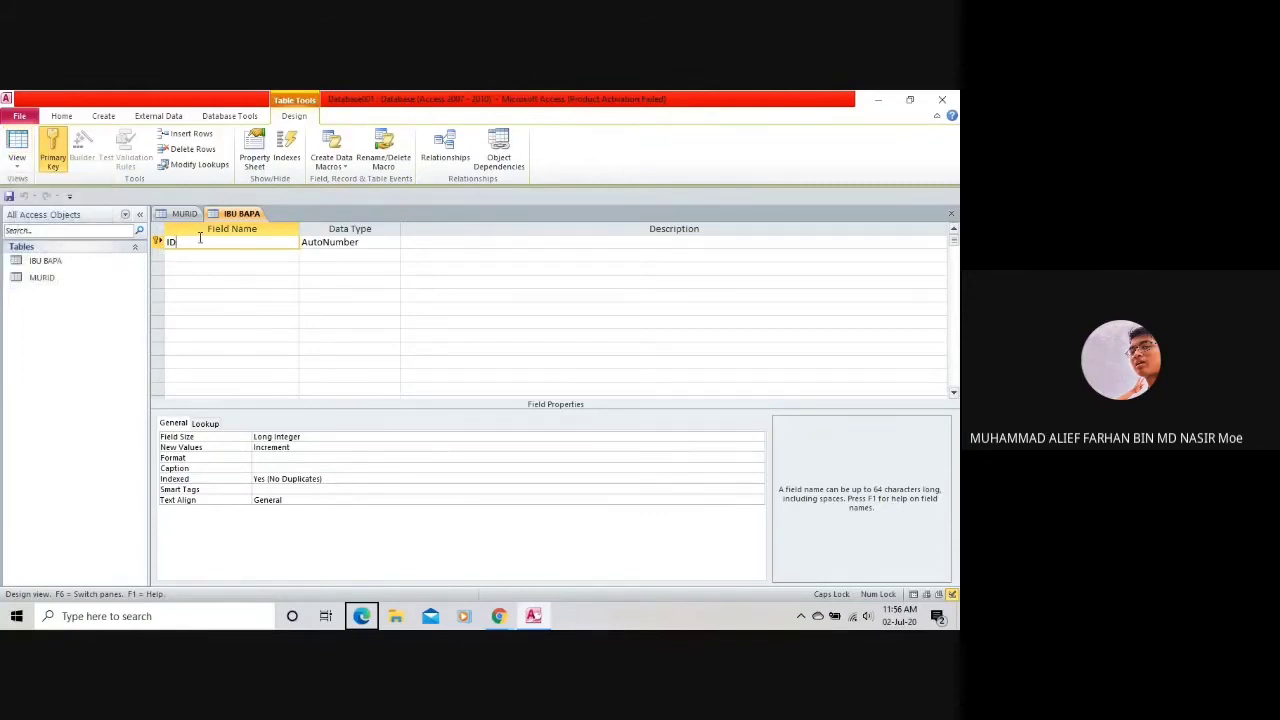
key(BackSpace)
key(BackSpace)
text(nama)
key(BackSpace)
key(BackSpace)
key(BackSpace)
key(BackSpace)
text(NAMA)
text( IBU)
click(373, 241)
click(393, 243)
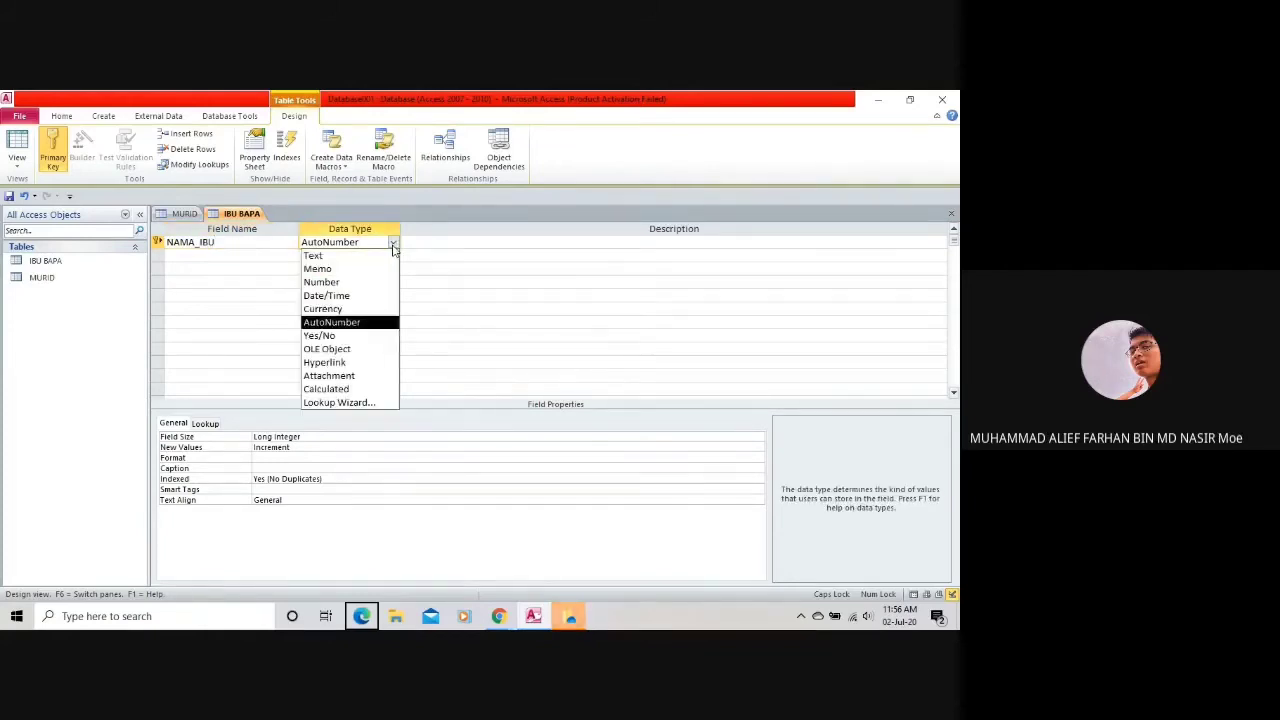
click(367, 257)
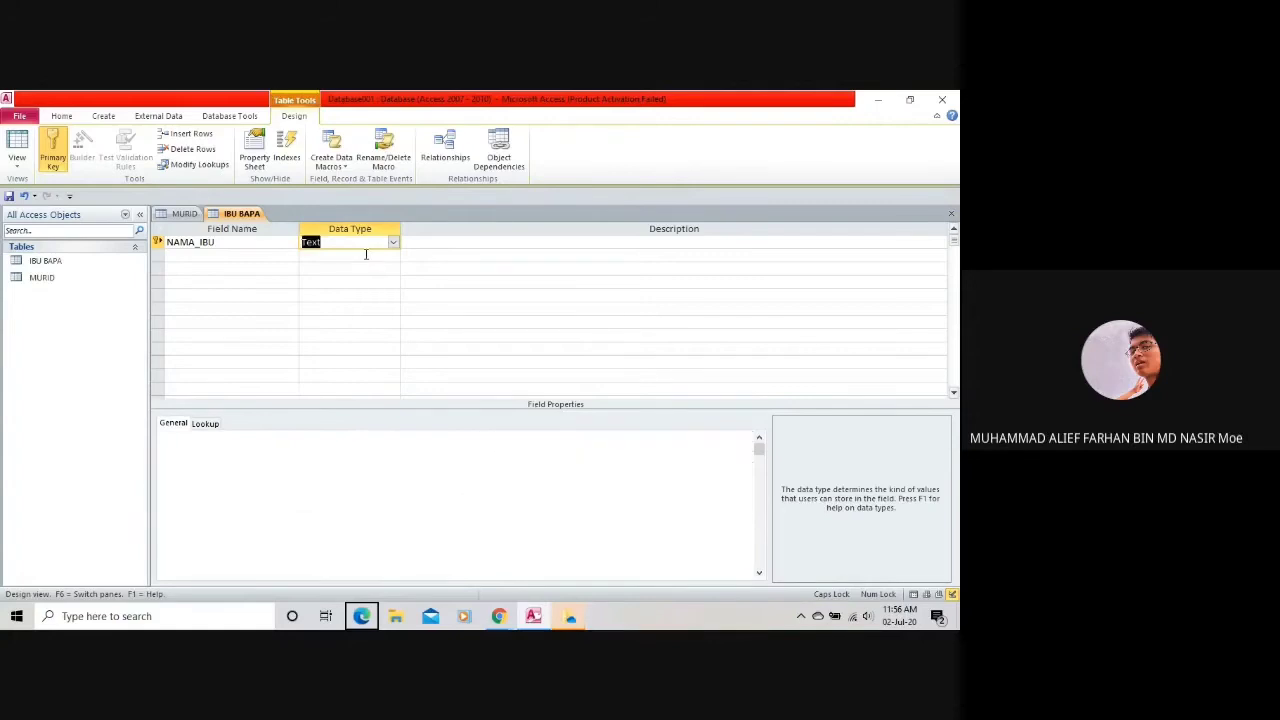
Add NAMA_BAPA as a Text field in the second row.
click(229, 251)
text(NAMA)
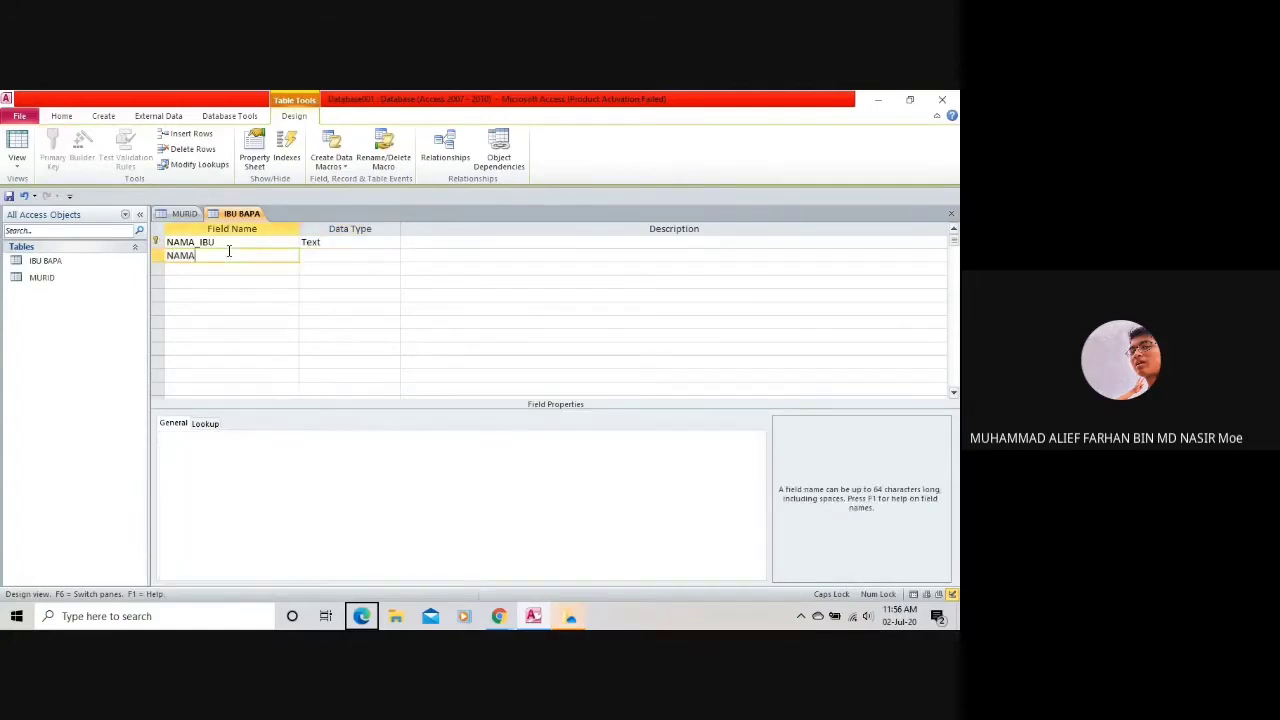
text(_BAPA)
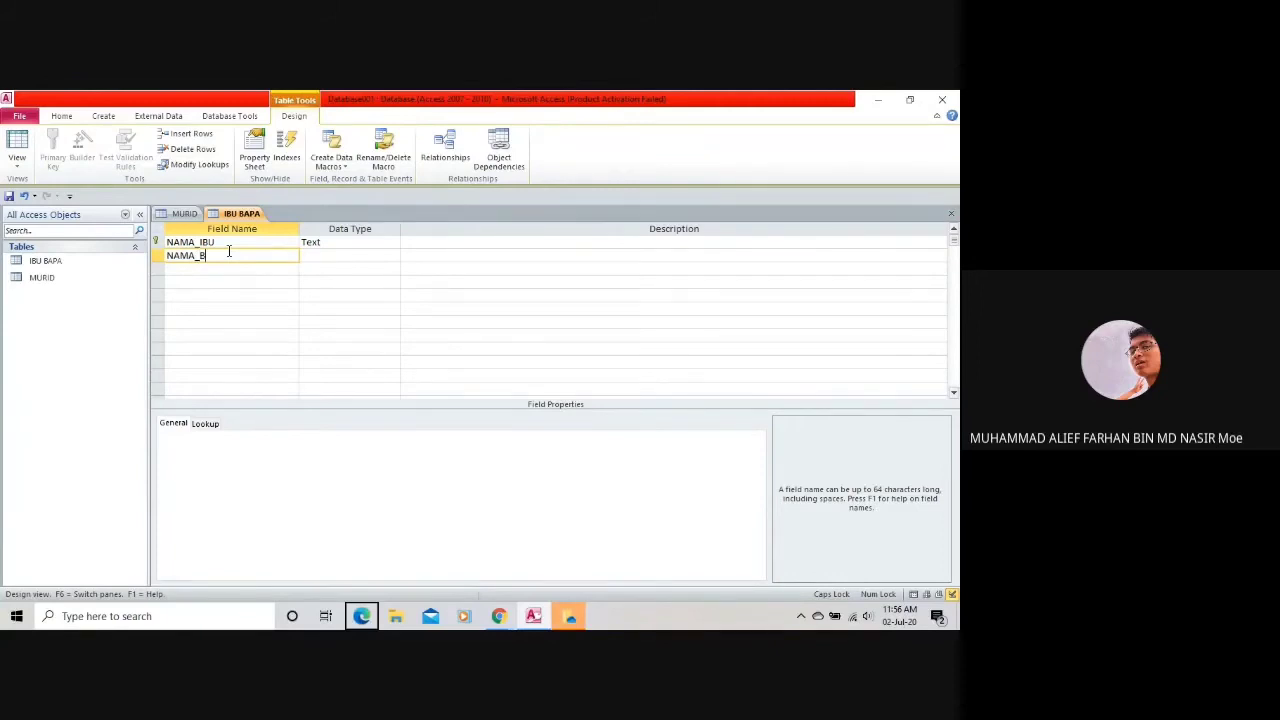
click(357, 259)
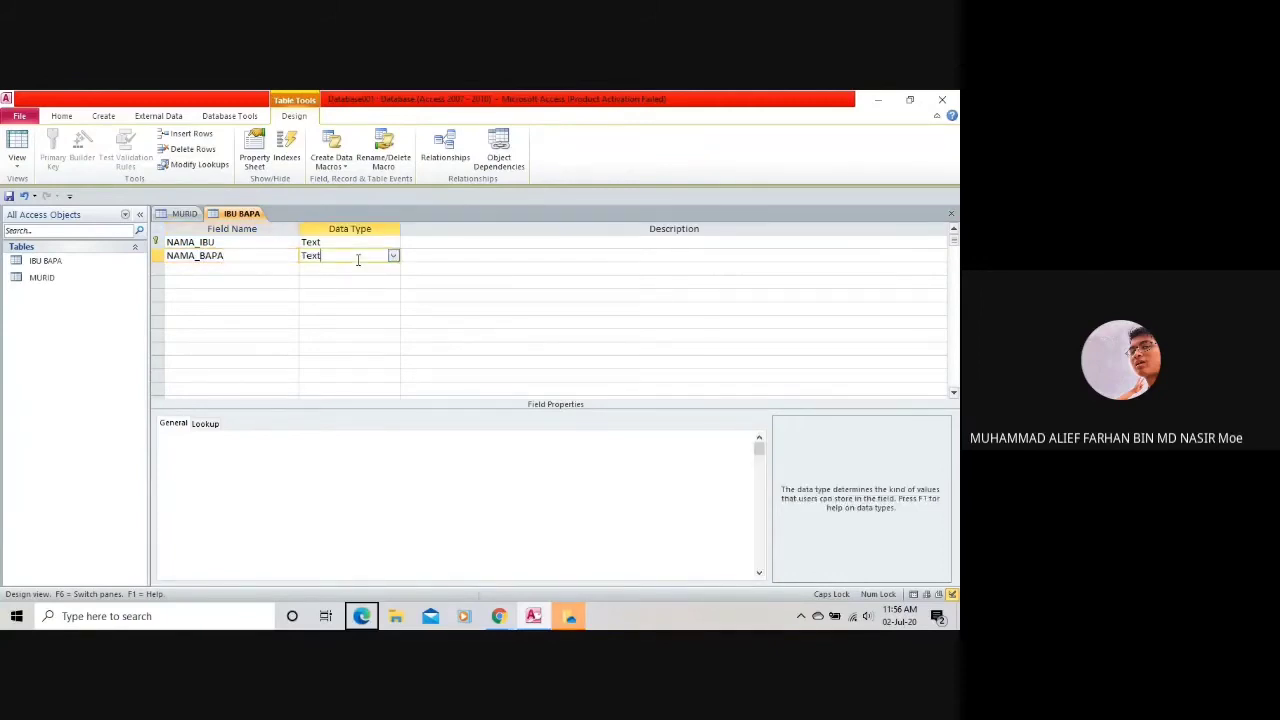
click(205, 266)
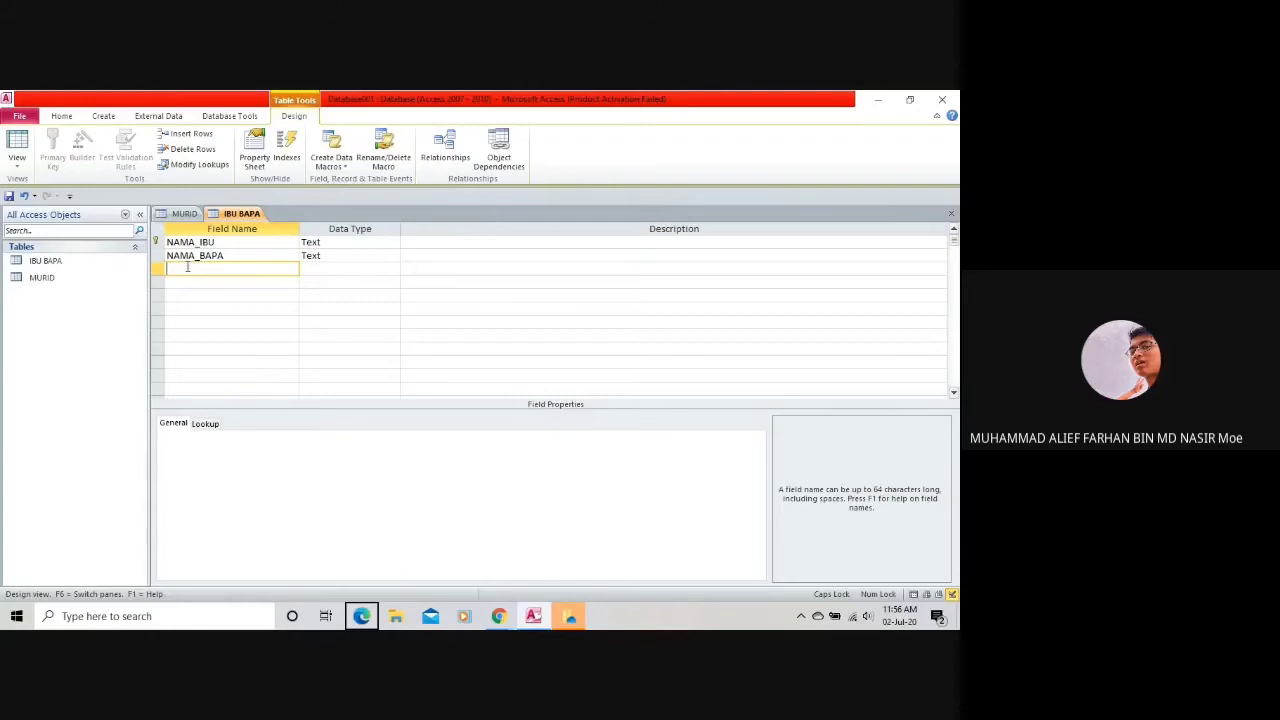
Add a third field named NO_DAFTAR with the Number data type.
text(NO)
text( DAFTA)
key(BackSpace)
key(BackSpace)
key(BackSpace)
key(BackSpace)
key(BackSpace)
key(BackSpace)
text(-_D)
key(BackSpace)
text(DAFTAR)
click(369, 266)
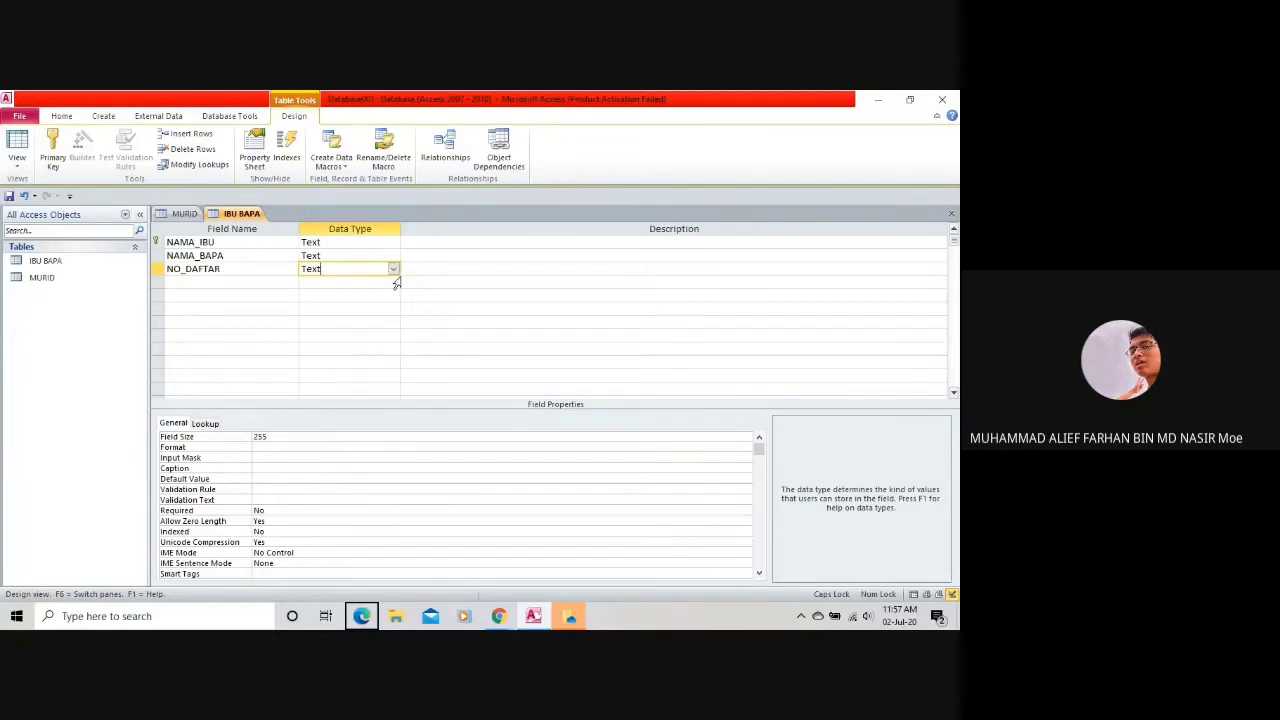
click(394, 270)
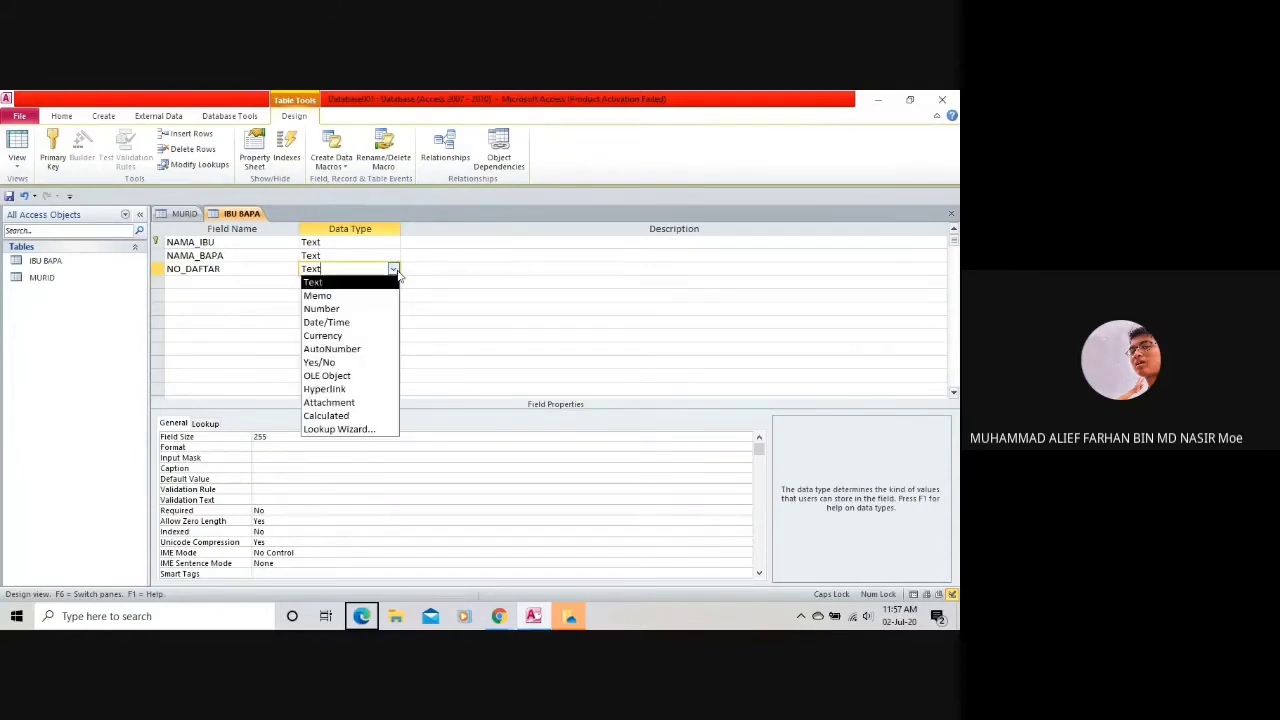
click(350, 308)
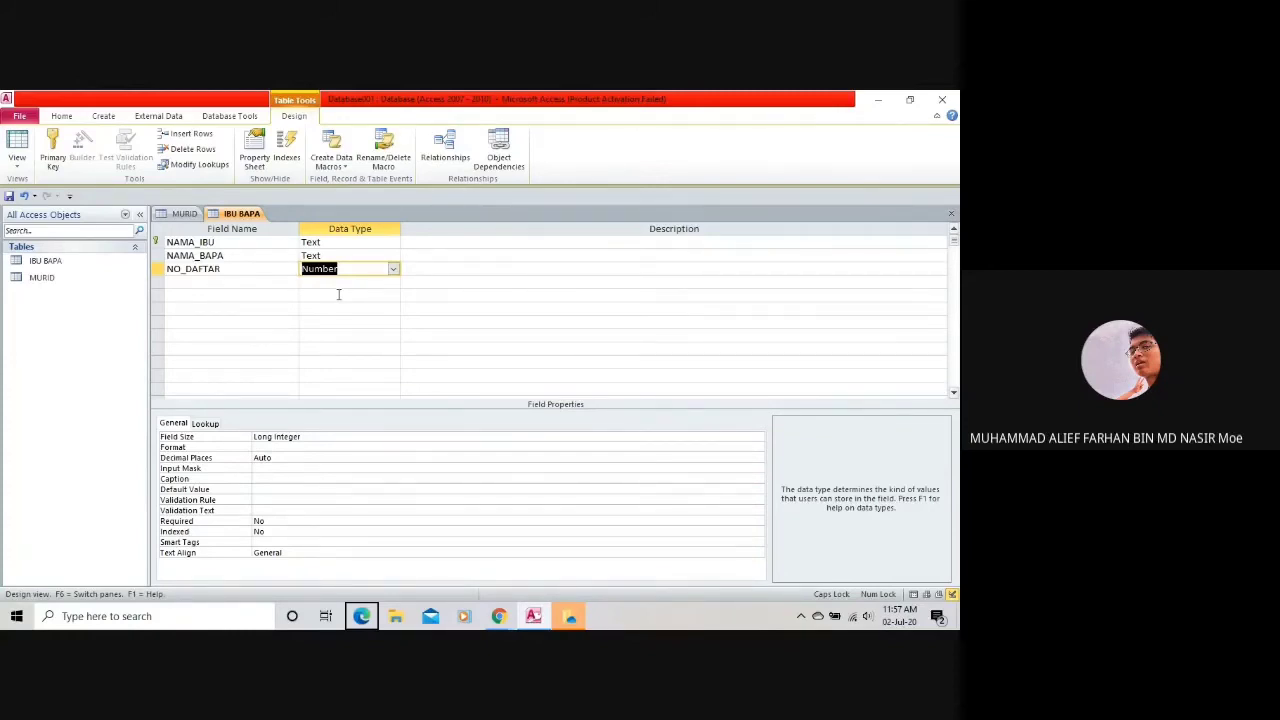
click(353, 271)
Key NO_DAFTAR, then move the primary key to NAMA_IBU.
click(231, 269)
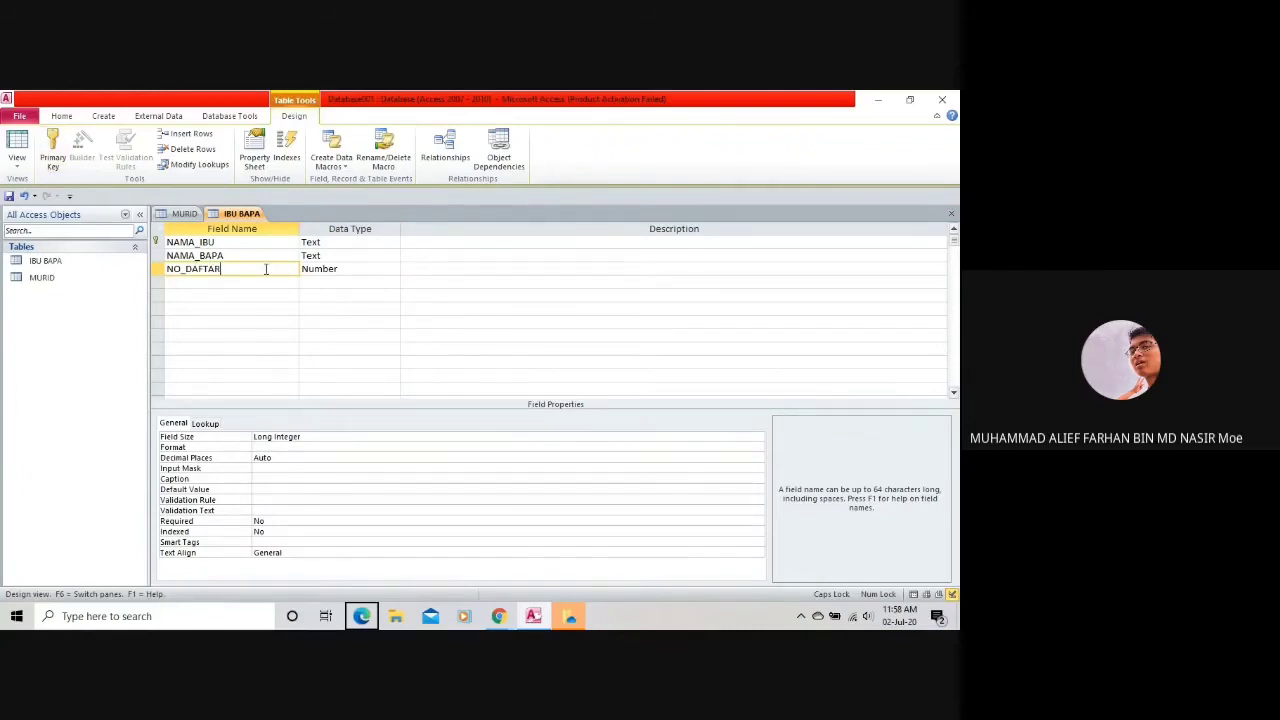
click(53, 160)
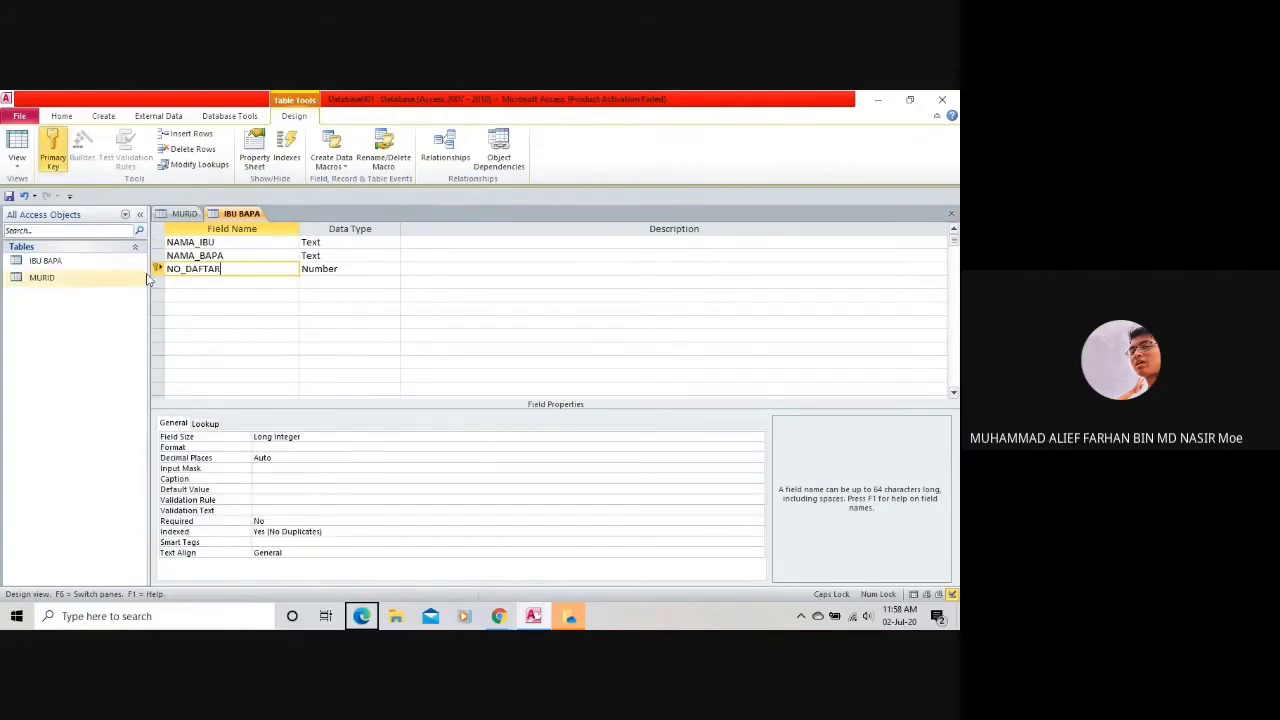
click(200, 242)
click(50, 148)
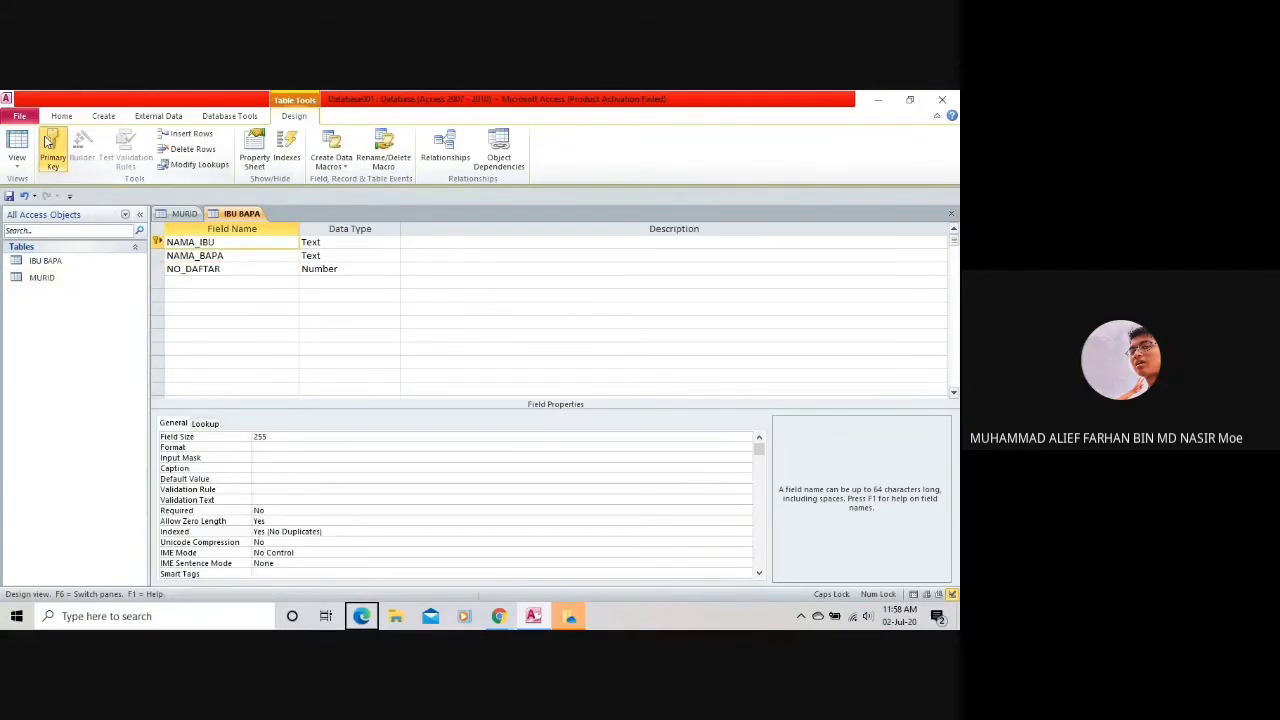
Restore NO_DAFTAR as primary key and add a fourth field, NO_TELEFON.
click(184, 270)
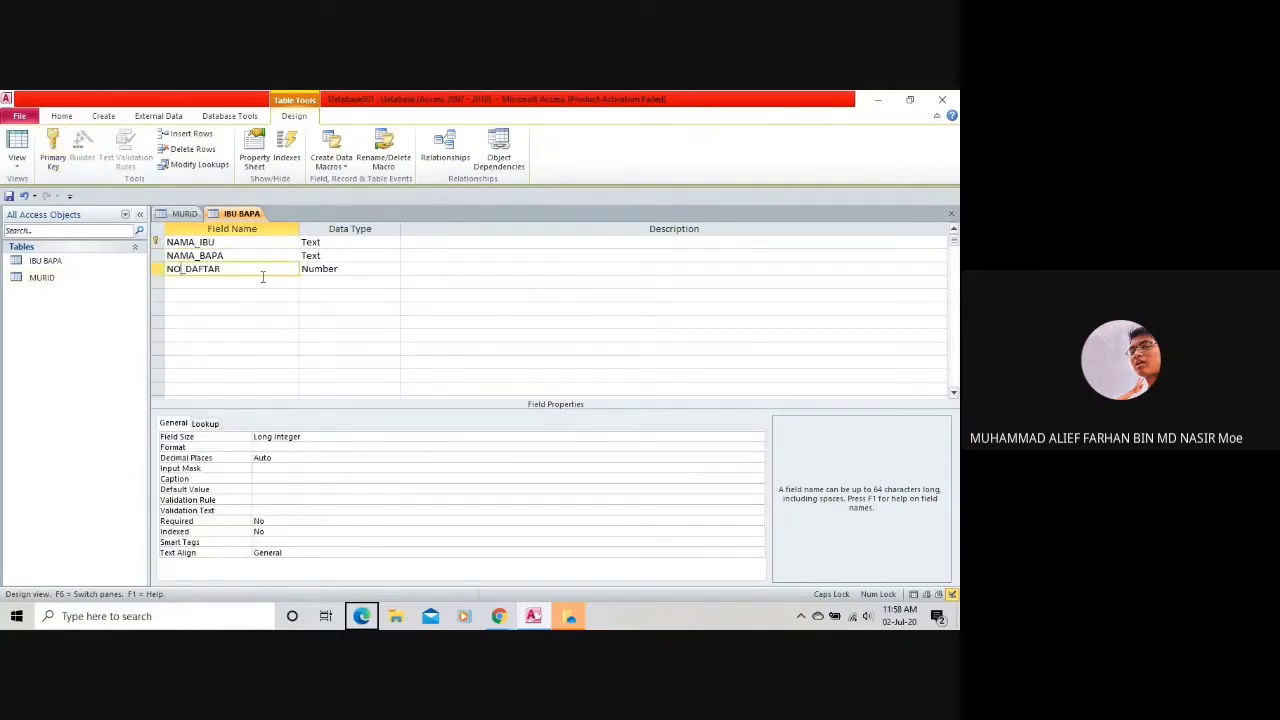
click(50, 148)
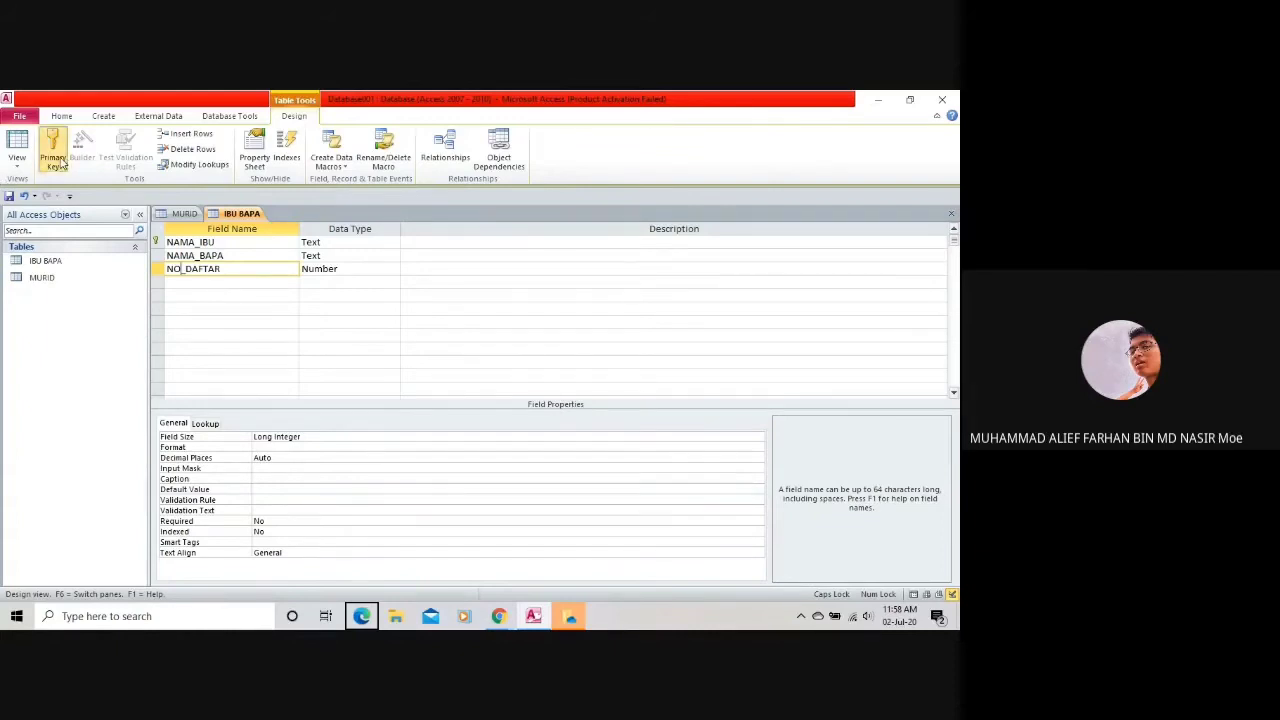
click(237, 281)
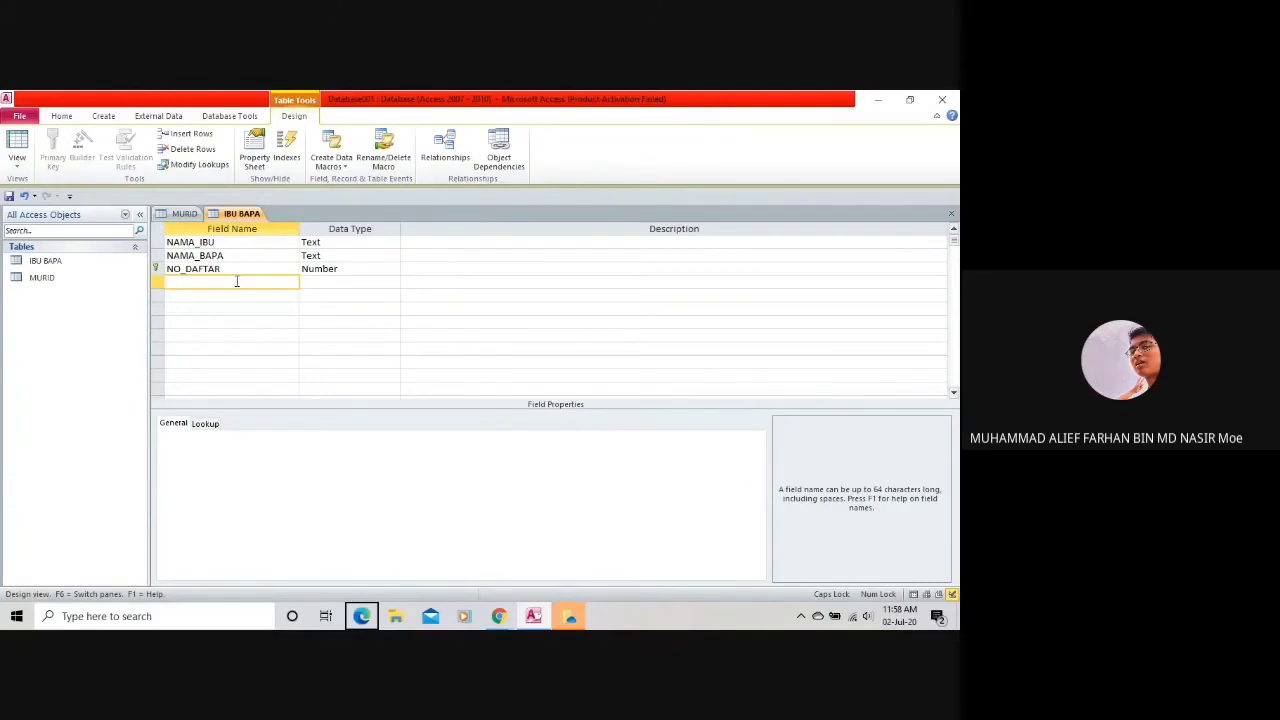
text(NO_TELEFON)
Give NO_TELEFON the Number data type.
click(350, 282)
click(393, 282)
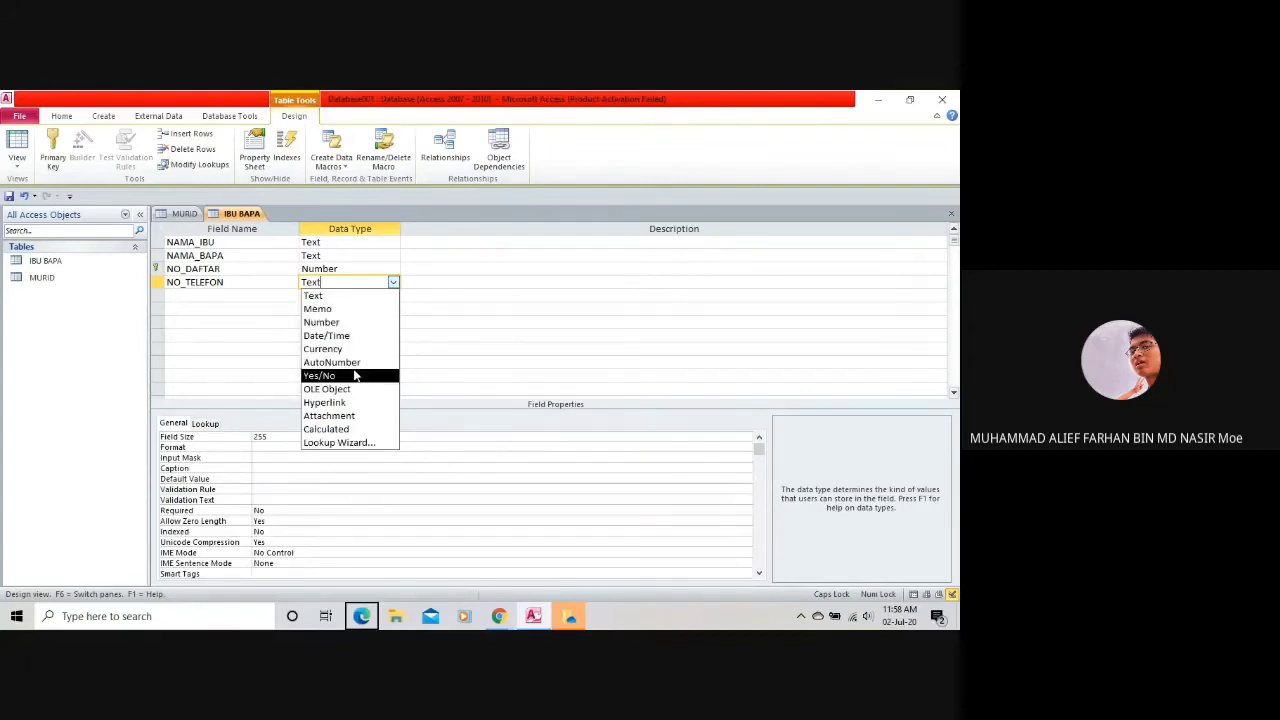
click(354, 322)
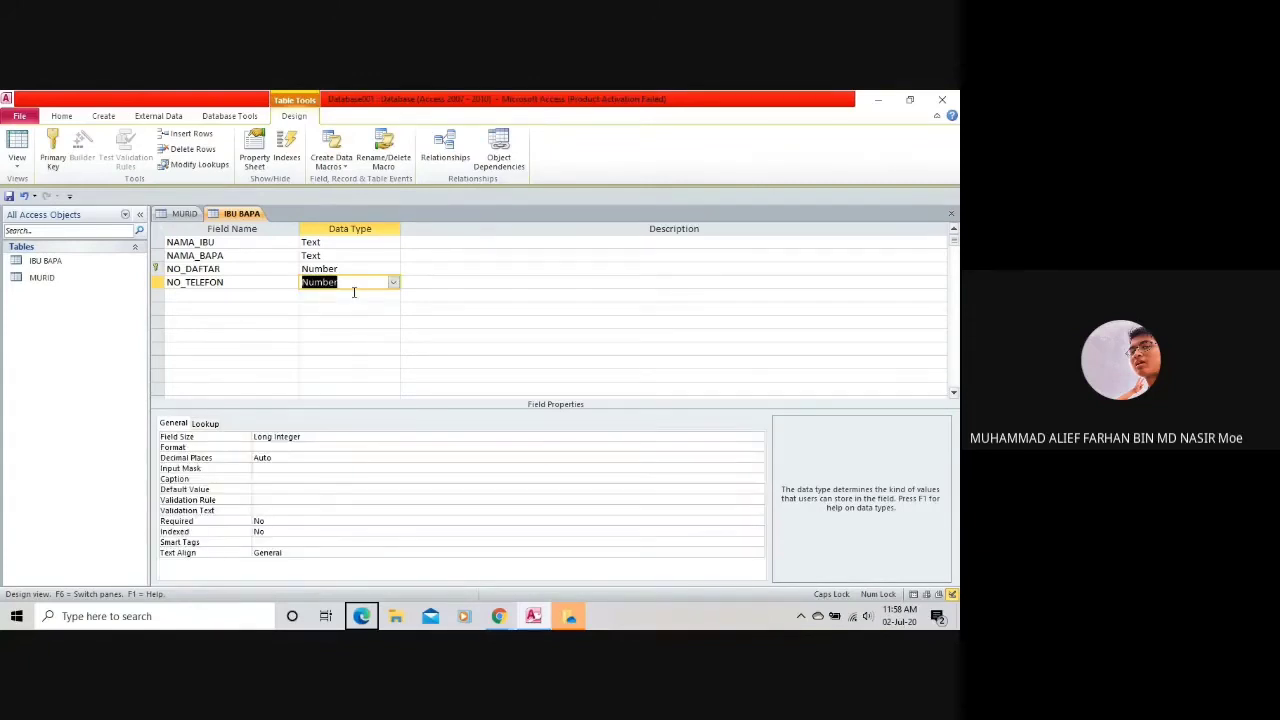
Change NO_DAFTAR's data type to AutoNumber.
click(318, 268)
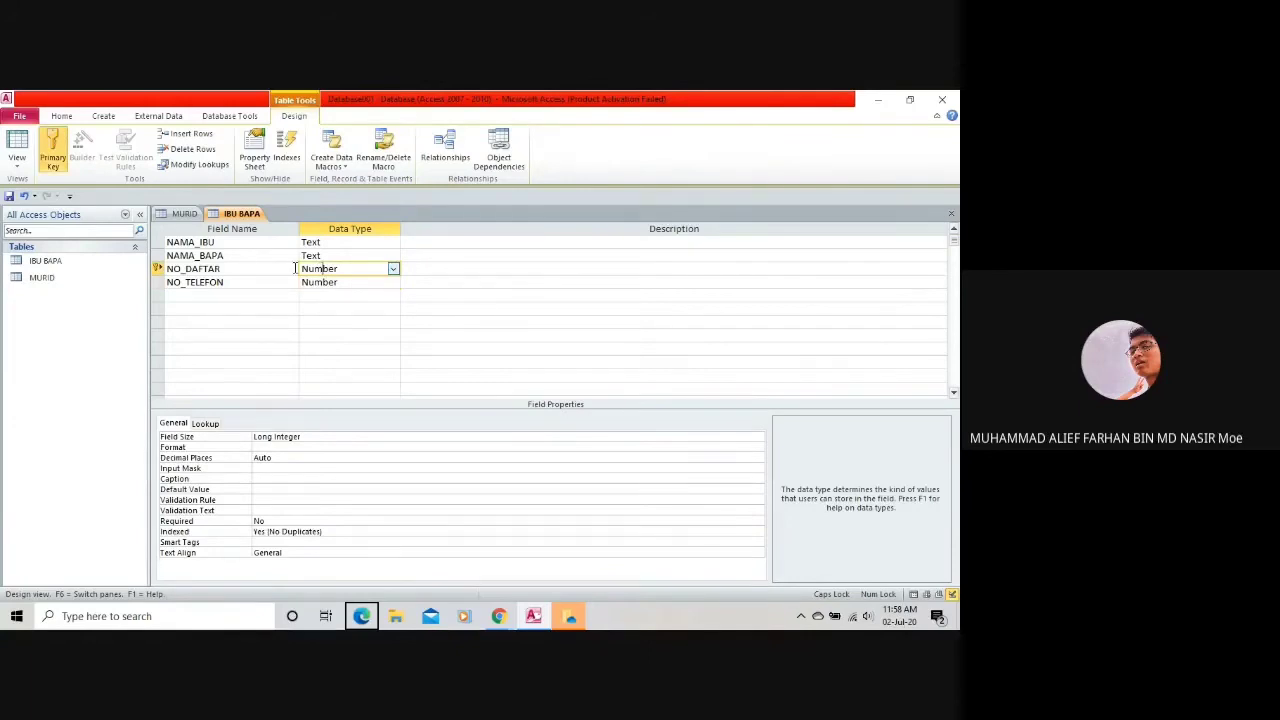
click(395, 270)
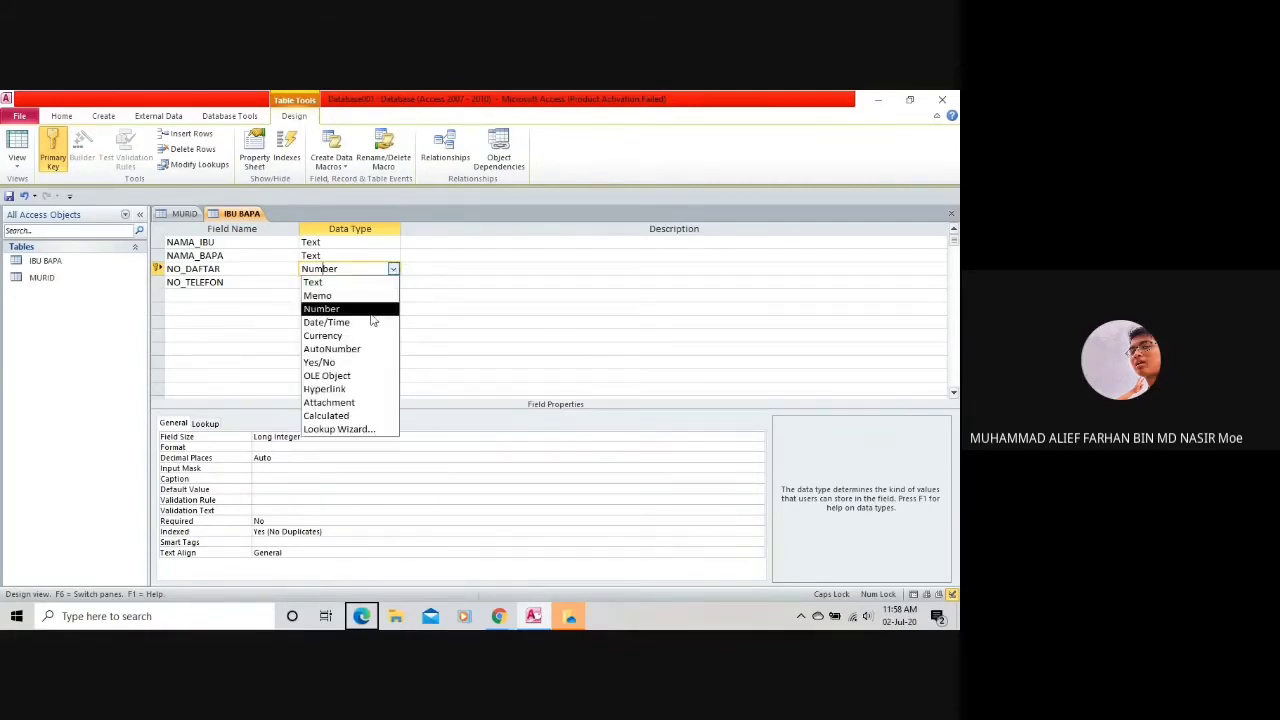
click(362, 350)
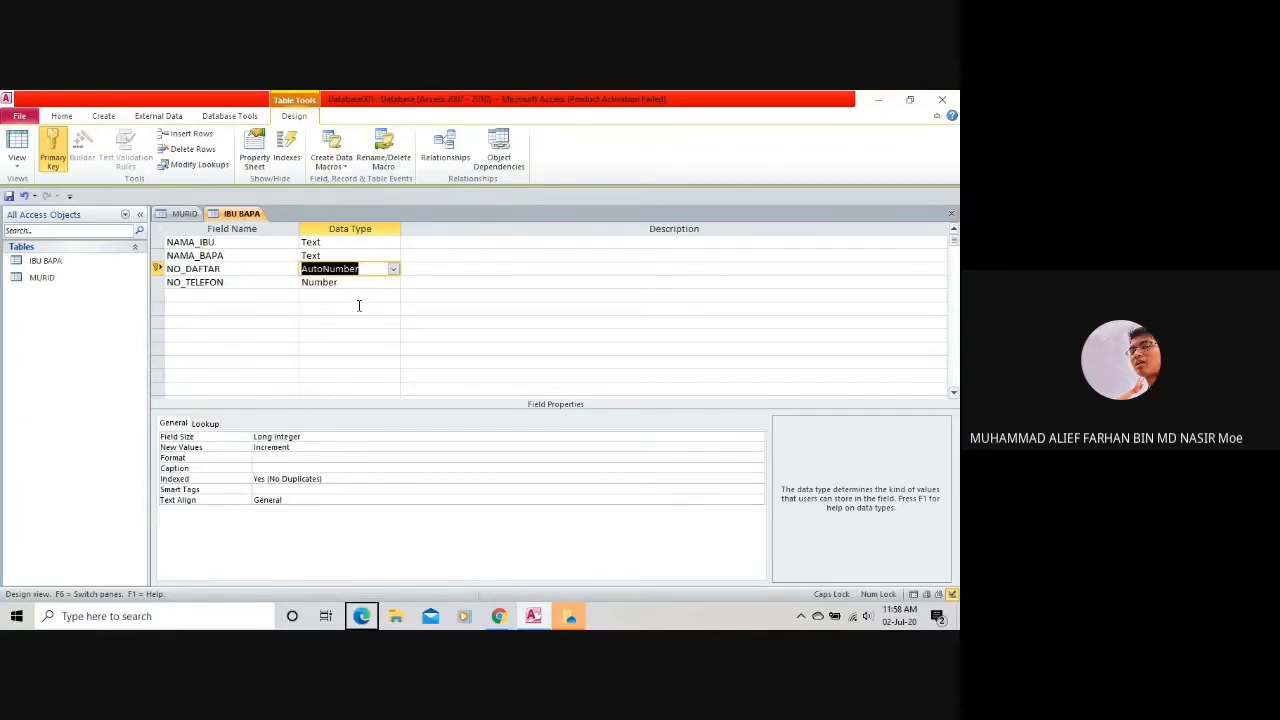
click(362, 296)
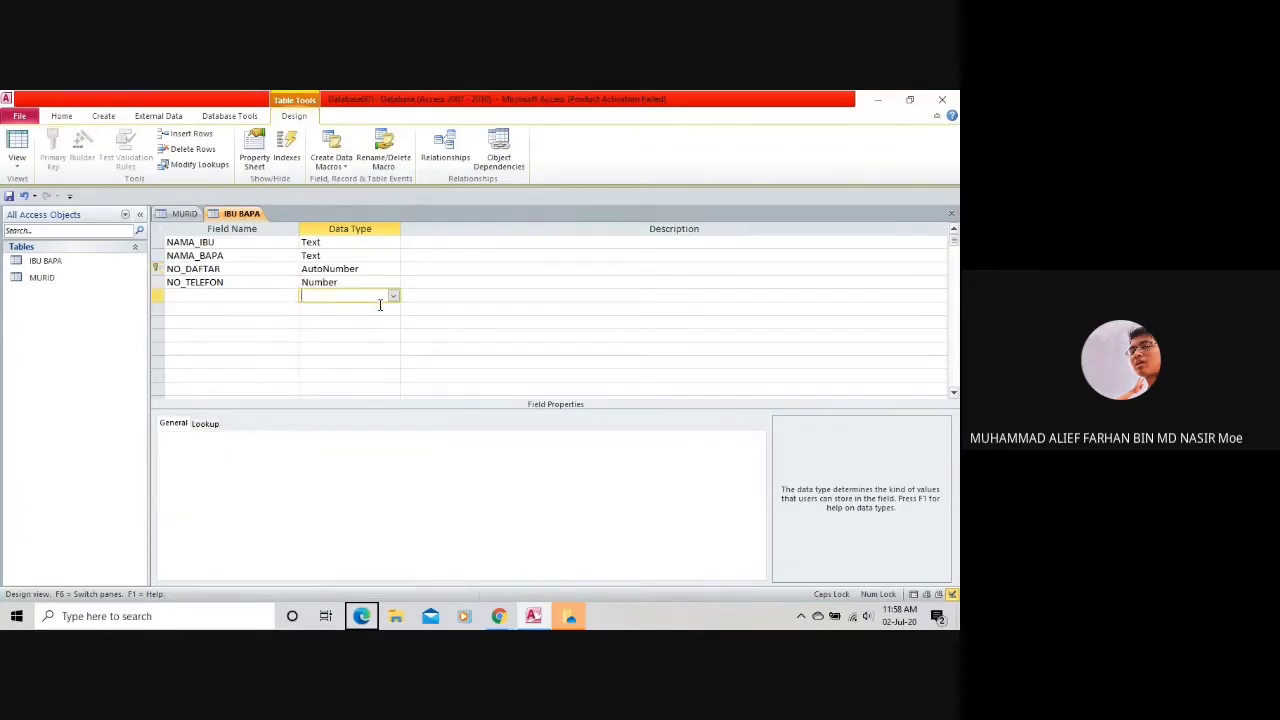
click(360, 272)
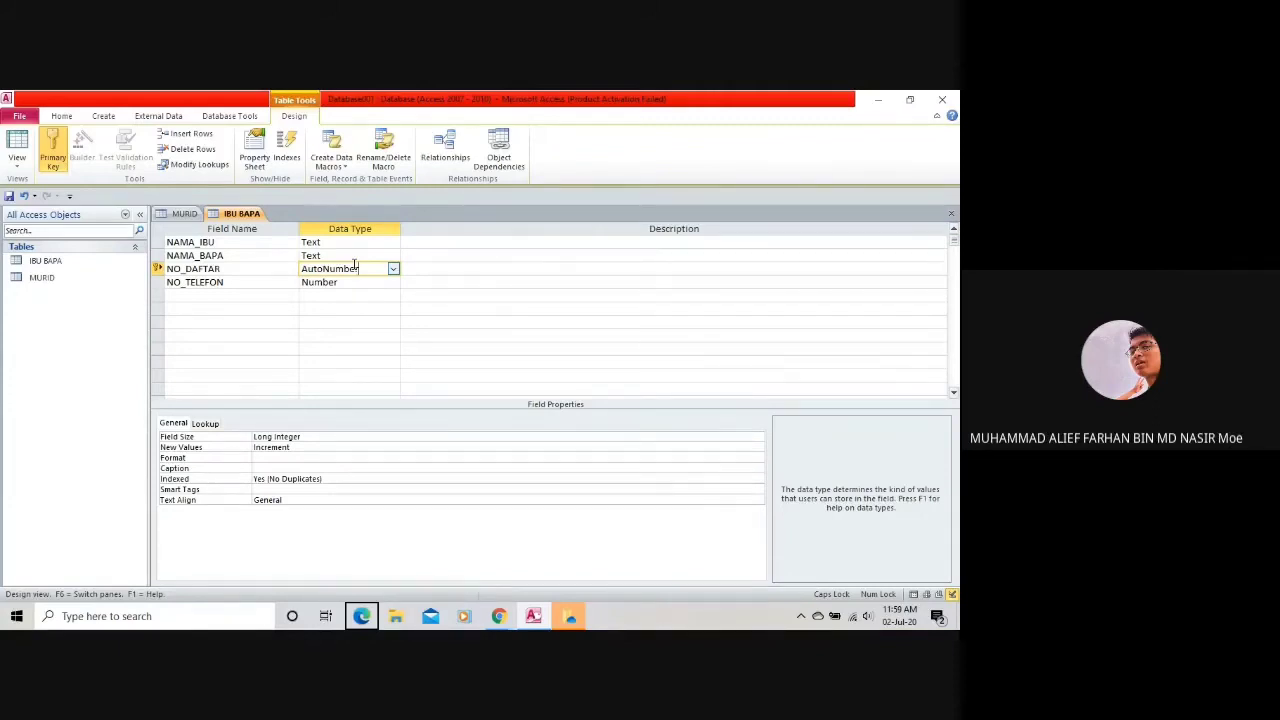
click(184, 294)
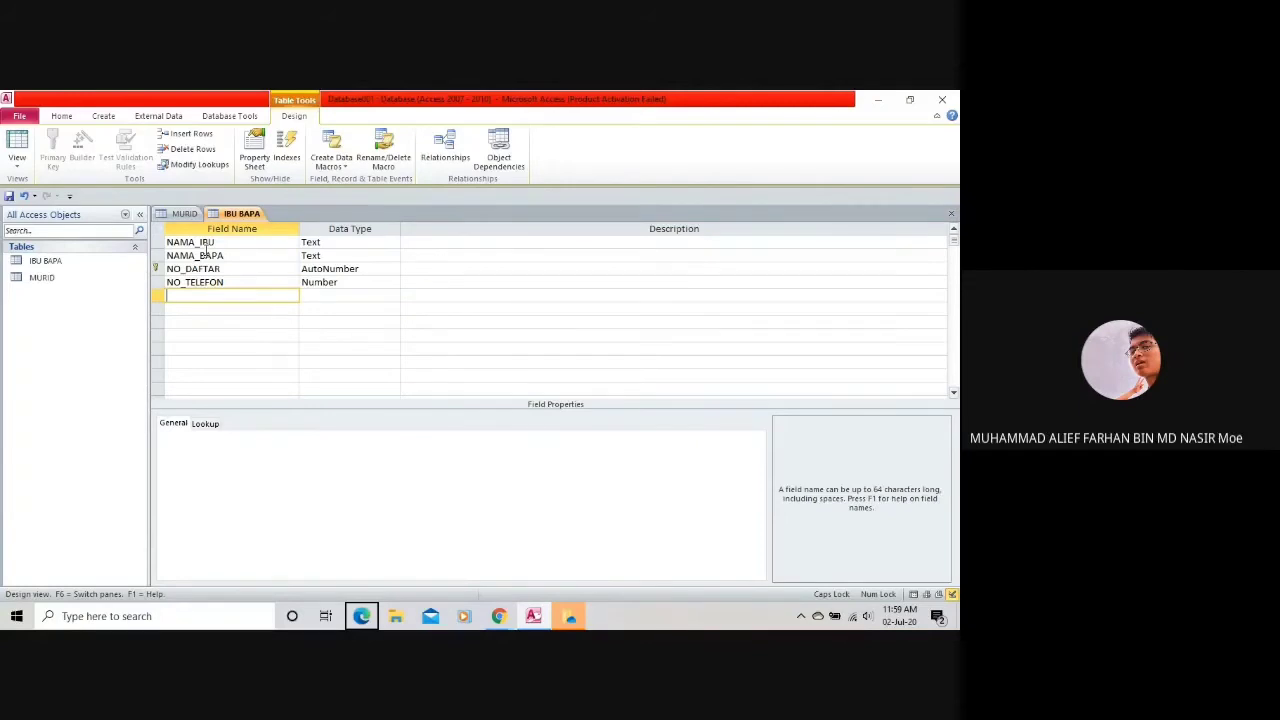
Add ALAMAT_RUMAH as a Text field, then return to the MURID design.
text(ALAMAT_RUMAH)
click(338, 295)
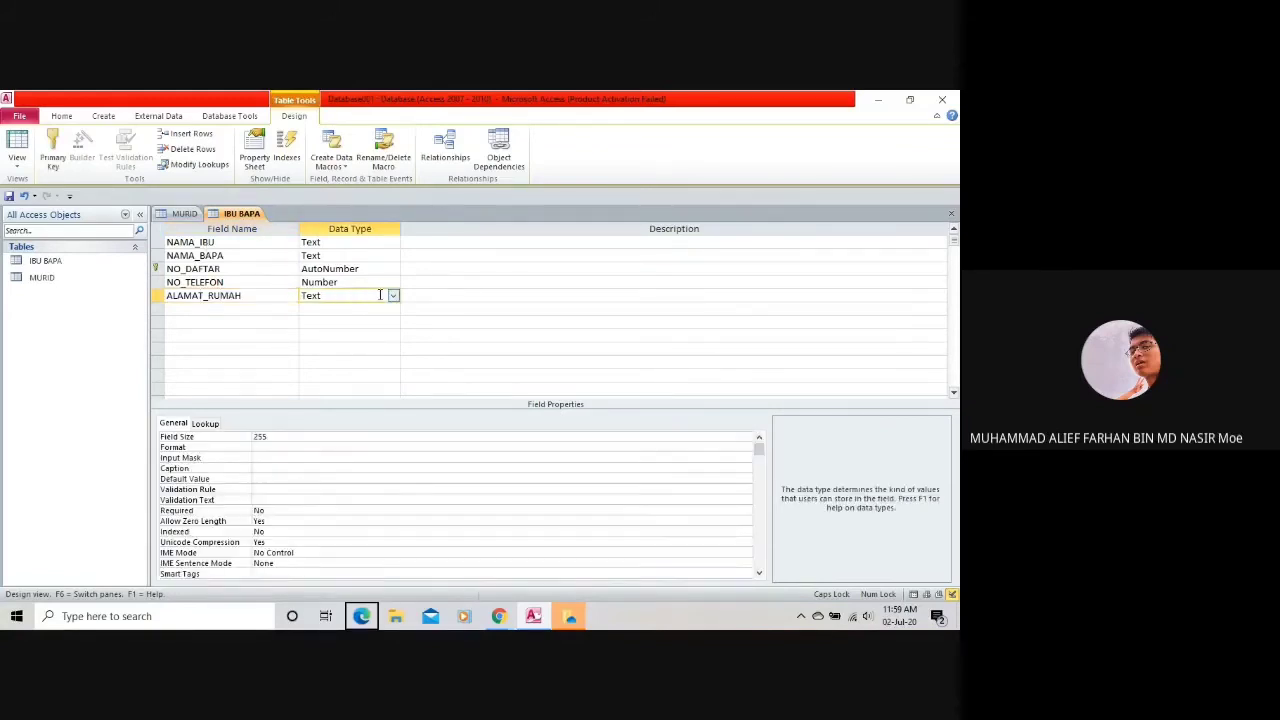
click(393, 296)
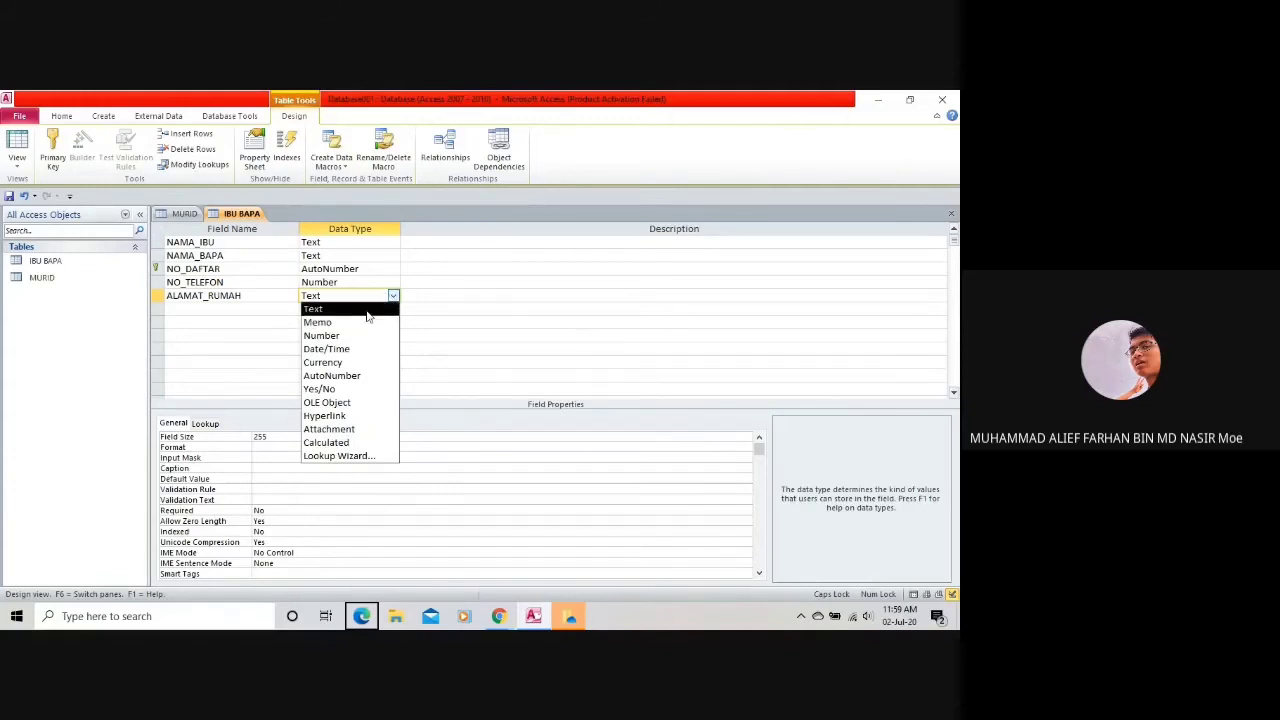
click(367, 312)
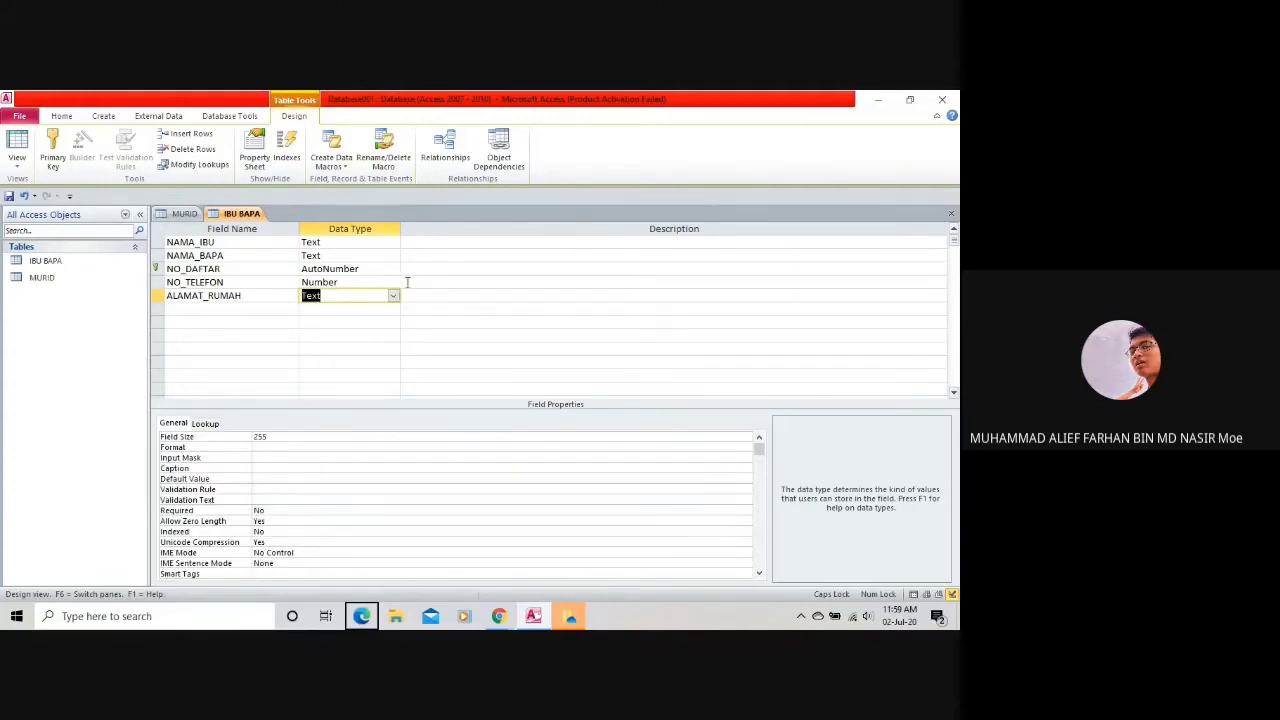
click(180, 214)
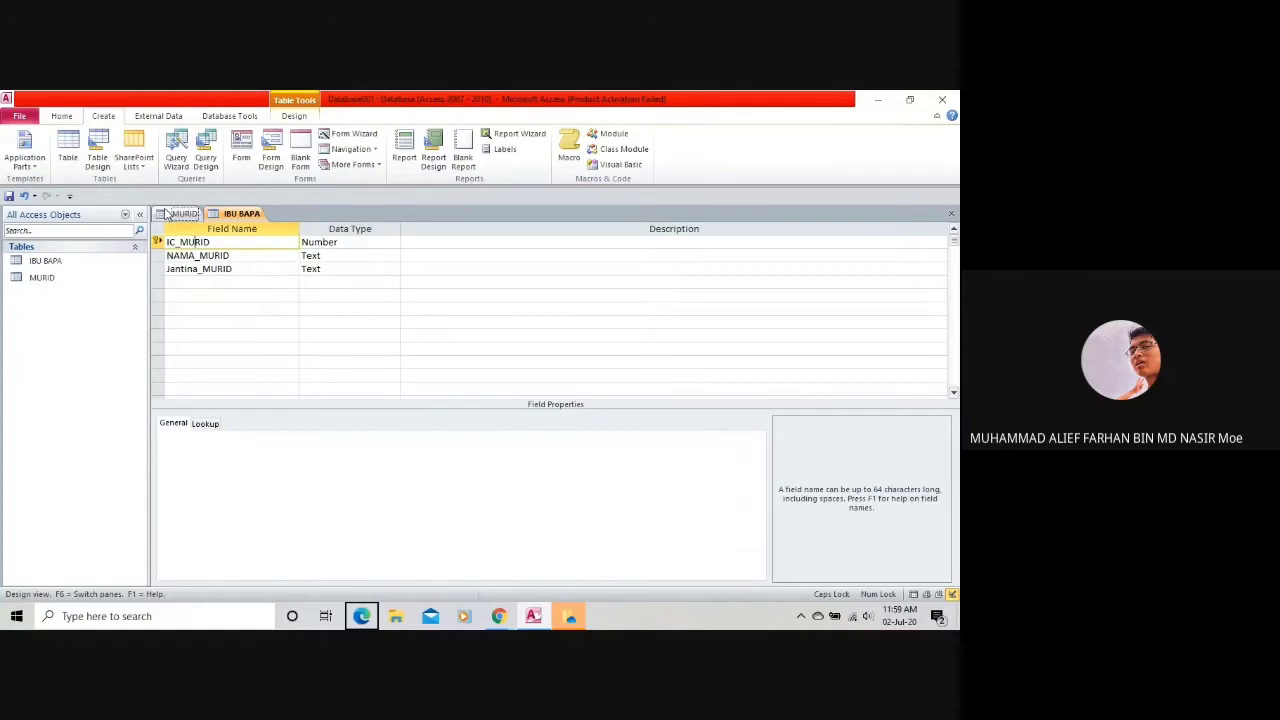
Add EMAIL_MURID below Jantina_MURID as a Text field.
click(257, 282)
text(ID)
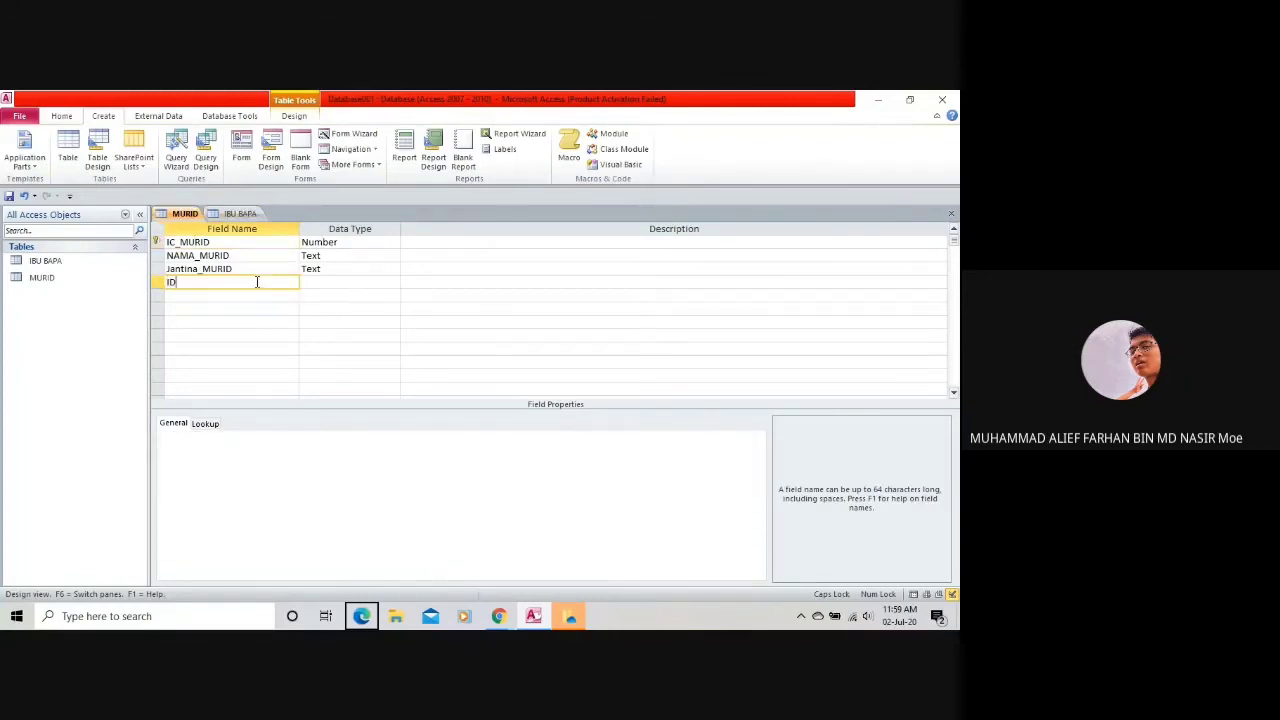
key(BackSpace)
key(BackSpace)
text(EMAI)
key(BackSpace)
key(BackSpace)
text(AIL_MURID)
click(342, 284)
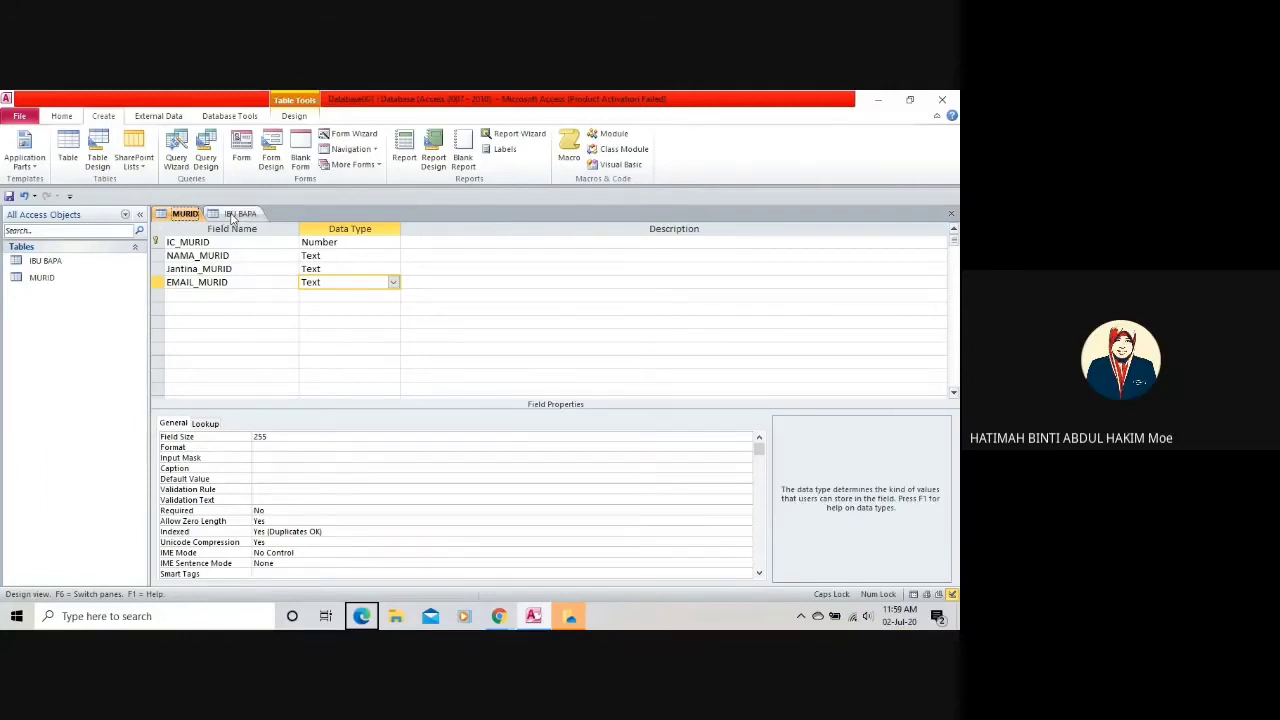
Review IBU BAPA's field types, including NO_TELEFON and the AutoNumber key NO_DAFTAR.
click(234, 215)
click(216, 308)
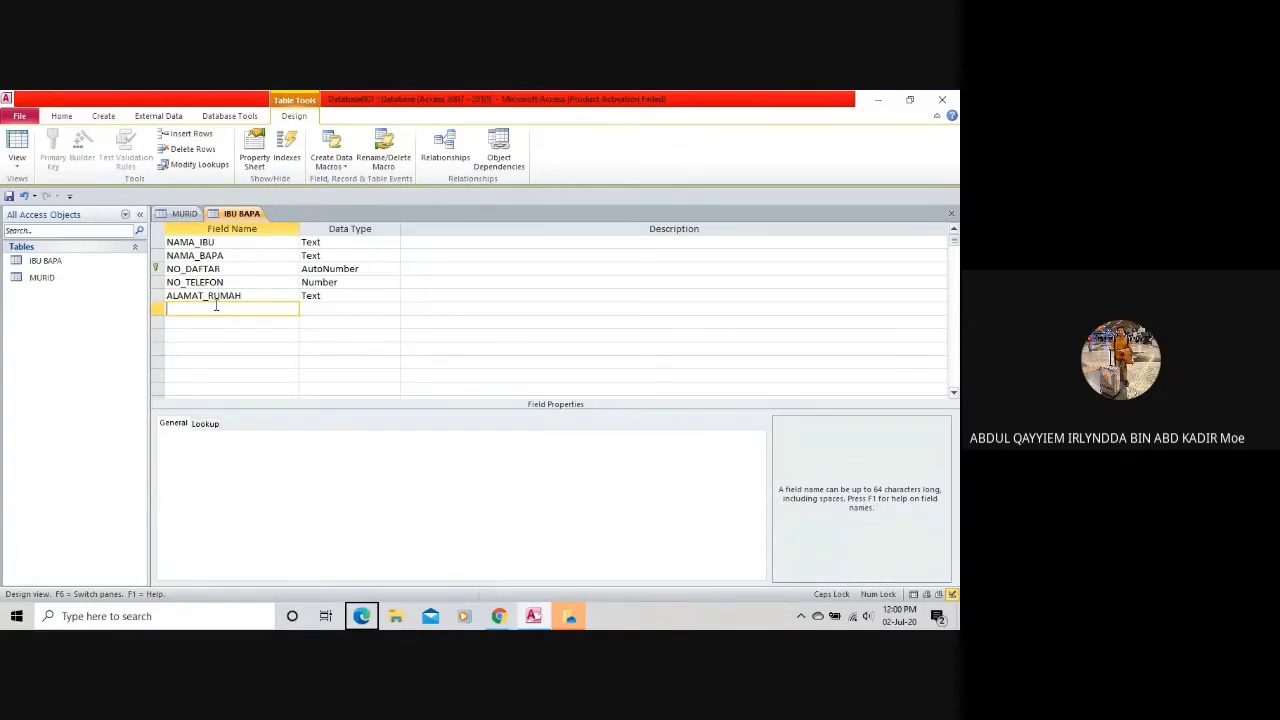
click(366, 282)
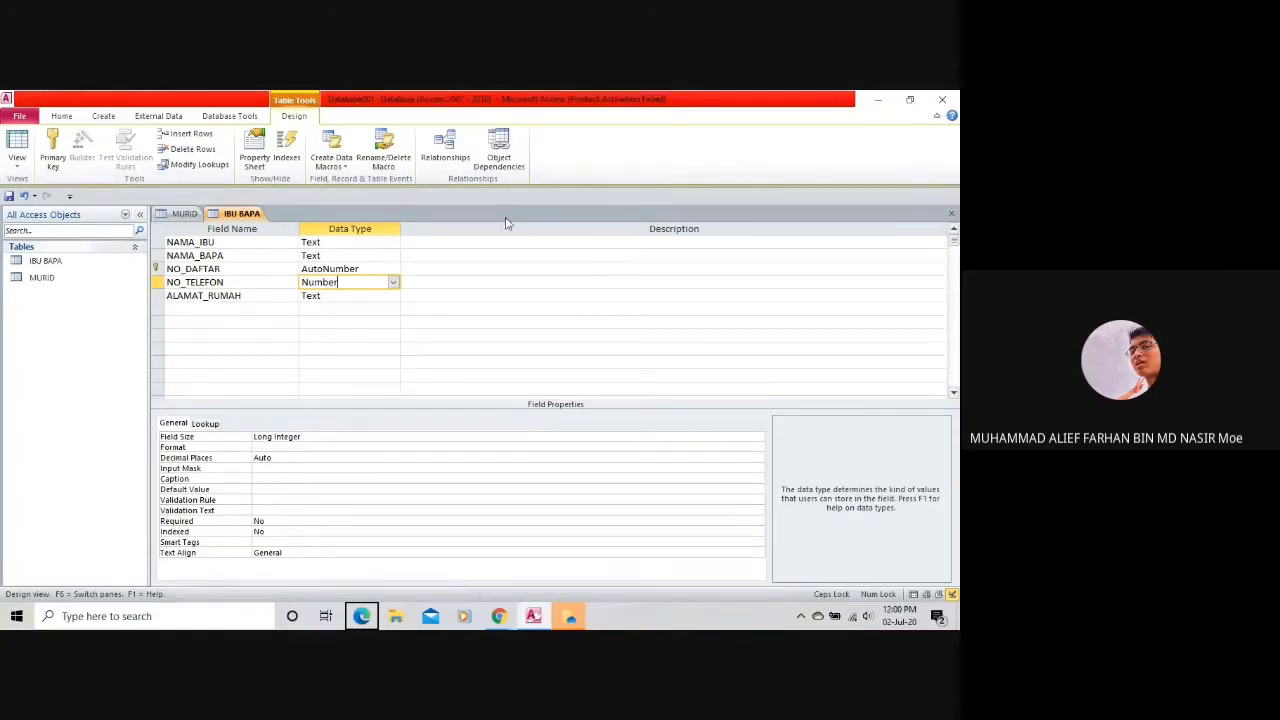
click(315, 270)
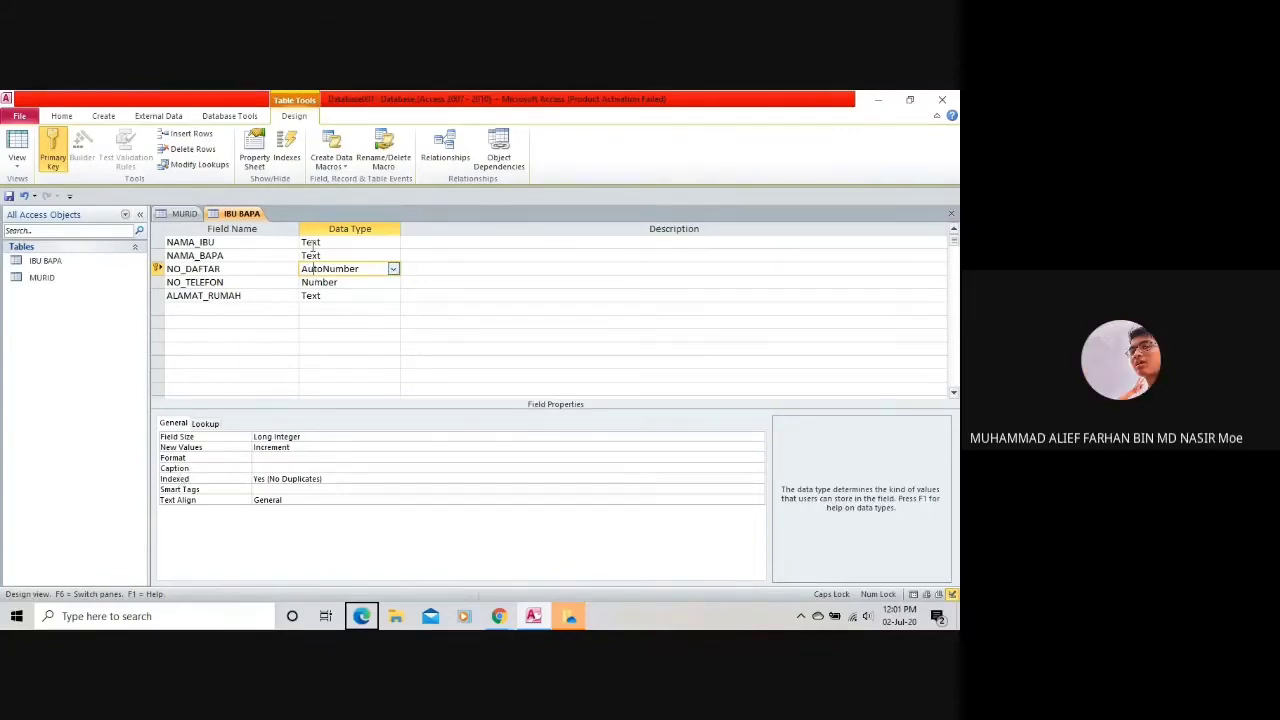
click(376, 268)
click(271, 469)
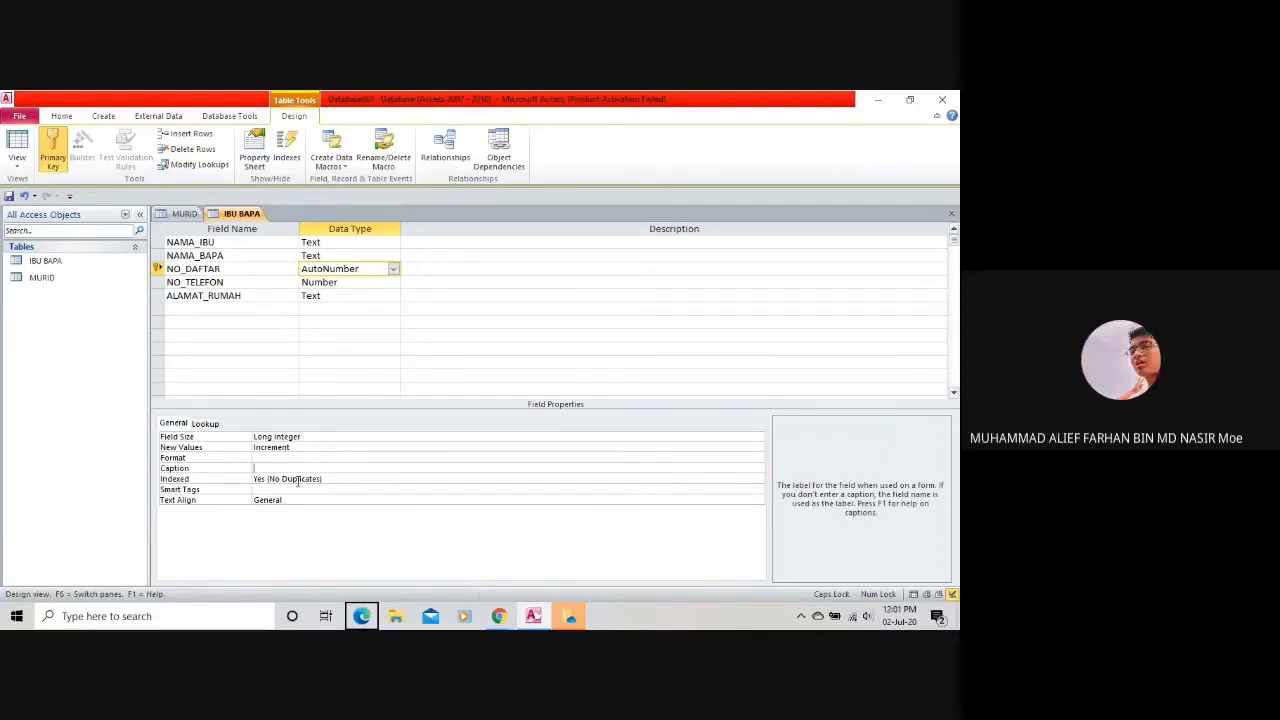
click(297, 480)
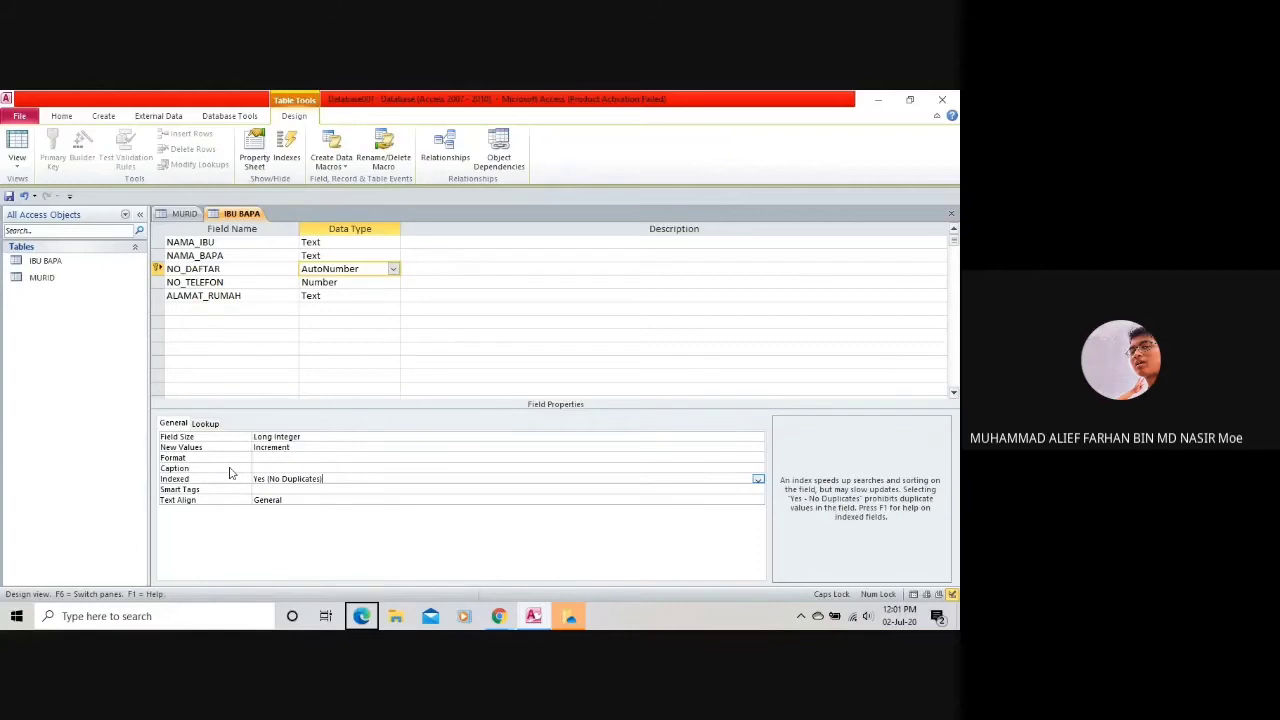
click(184, 213)
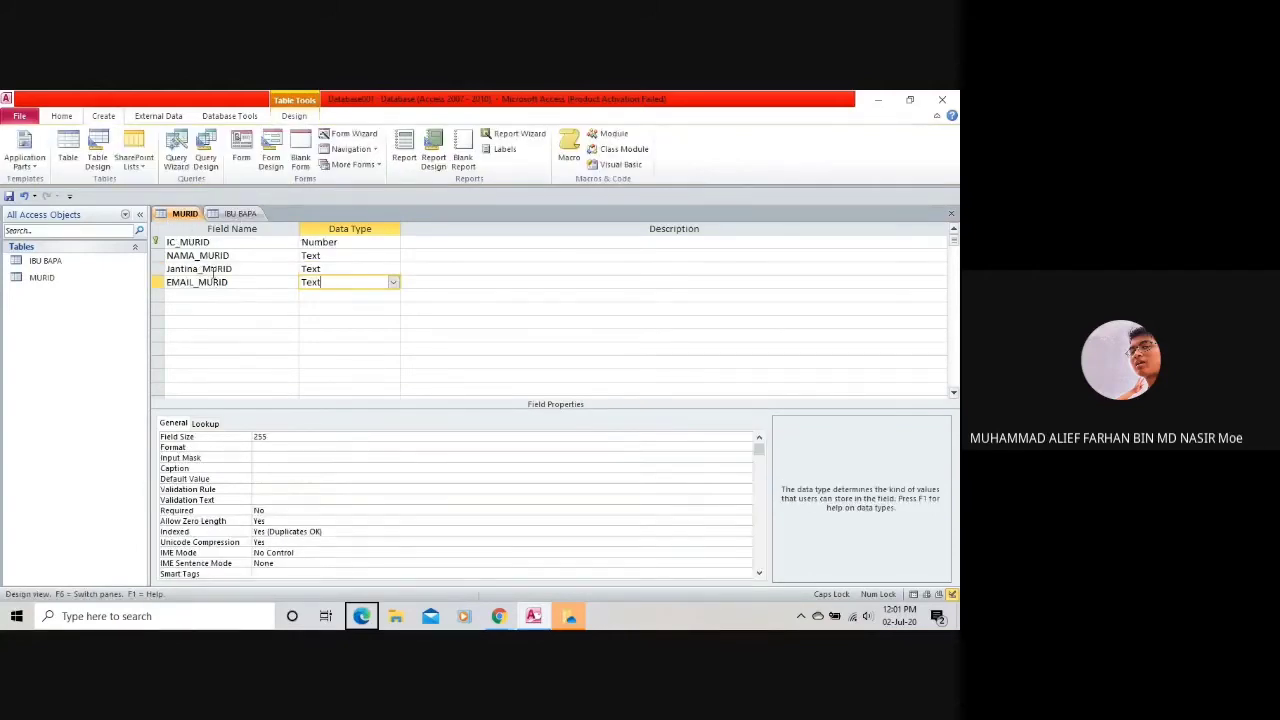
click(231, 216)
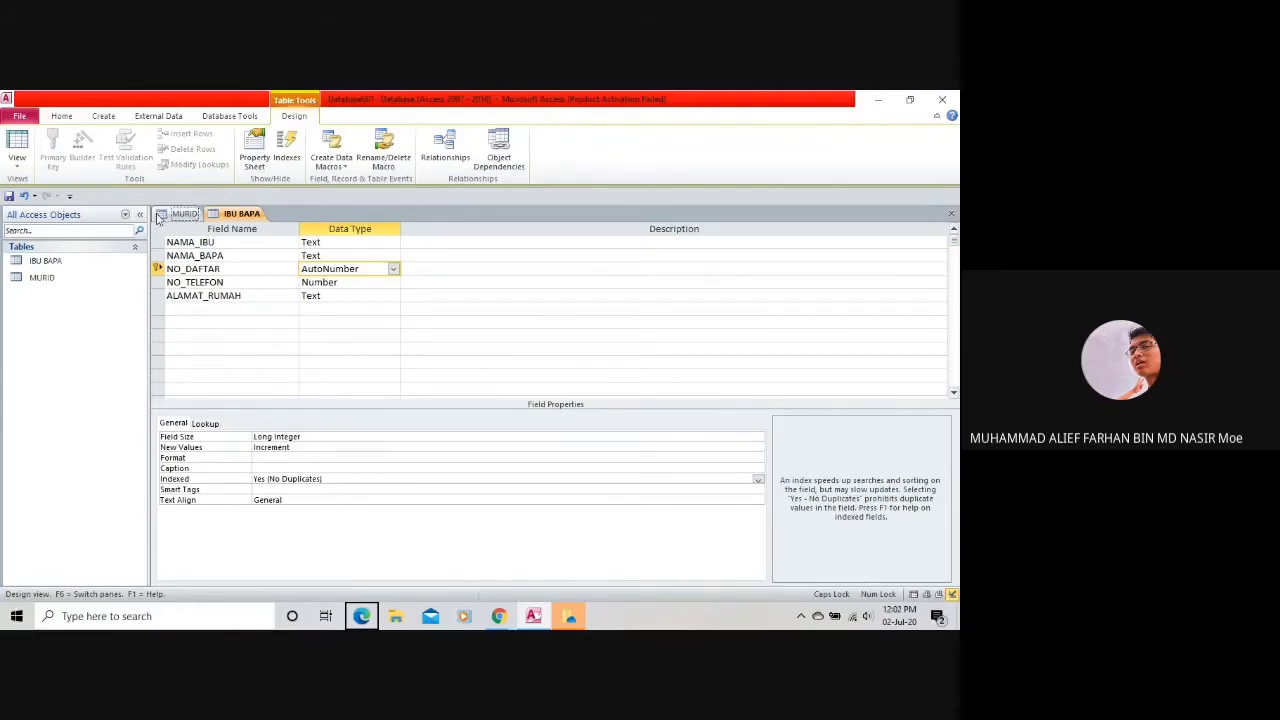
click(160, 215)
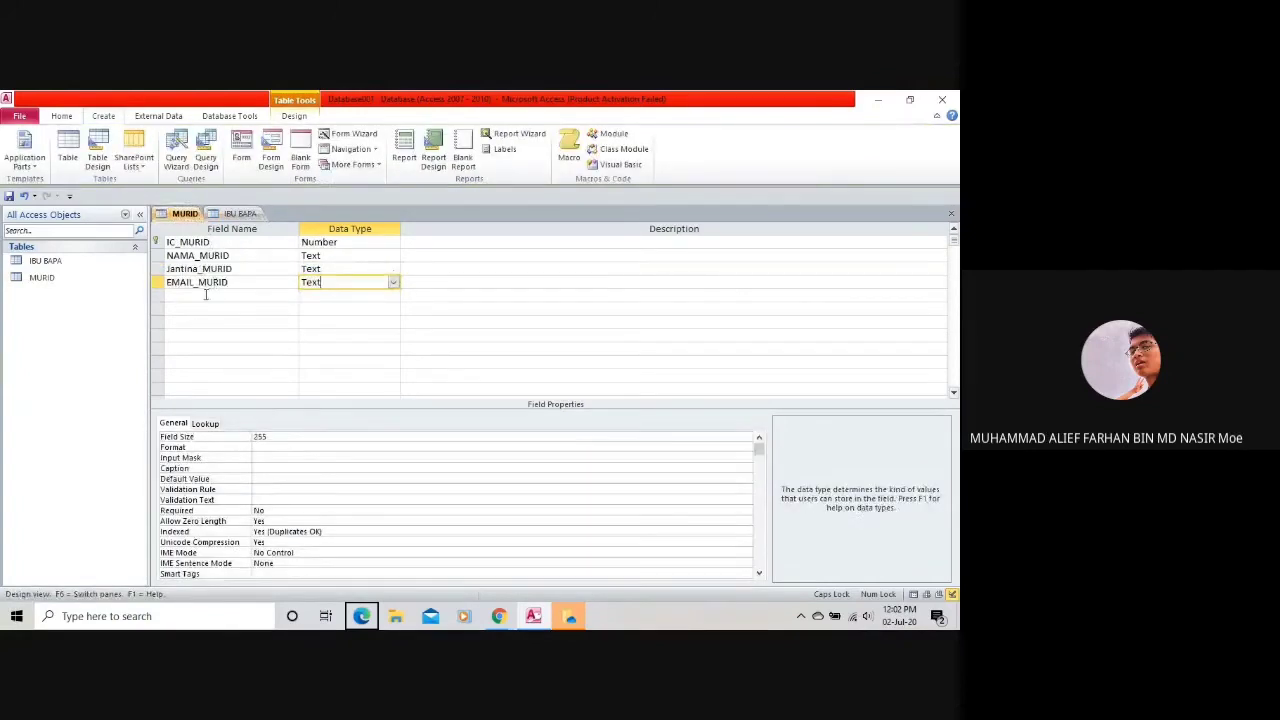
click(238, 214)
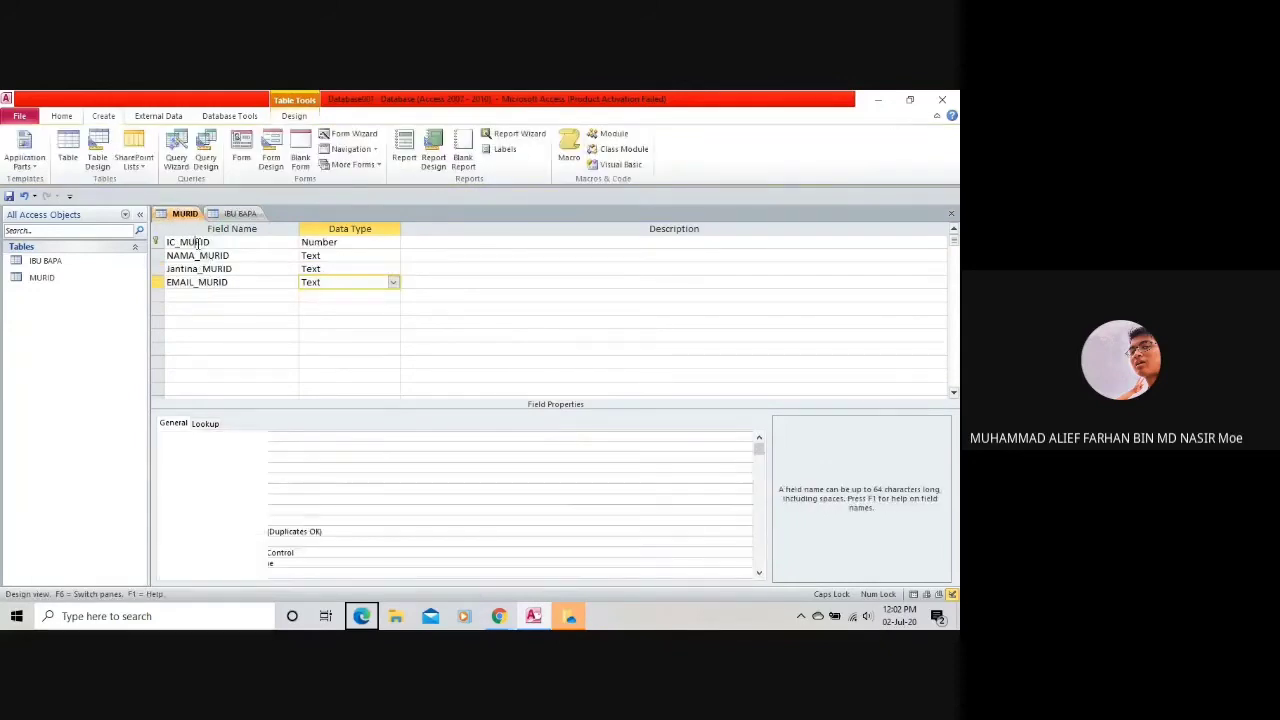
click(186, 305)
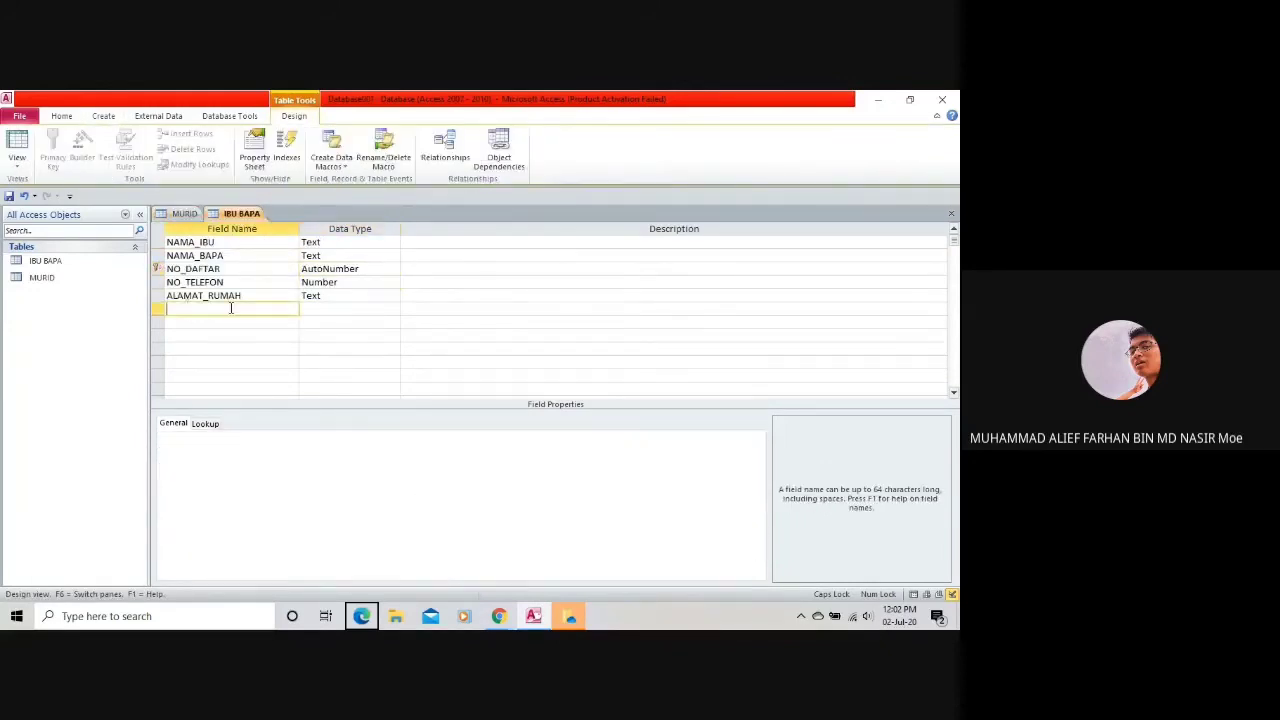
Add IC_MURID as a Number field to IBU BAPA, then return to MURID's design.
text(Id)
key(BackSpace)
key(BackSpace)
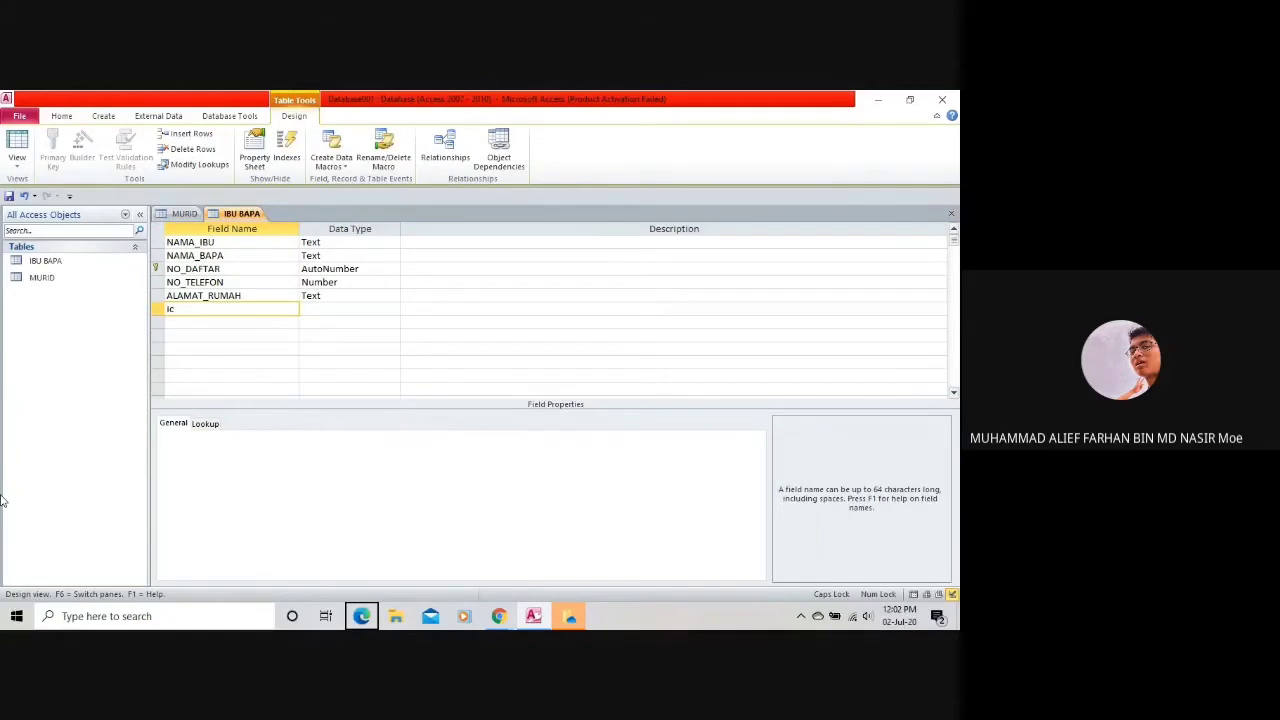
text(IC_MURID)
click(389, 310)
click(390, 311)
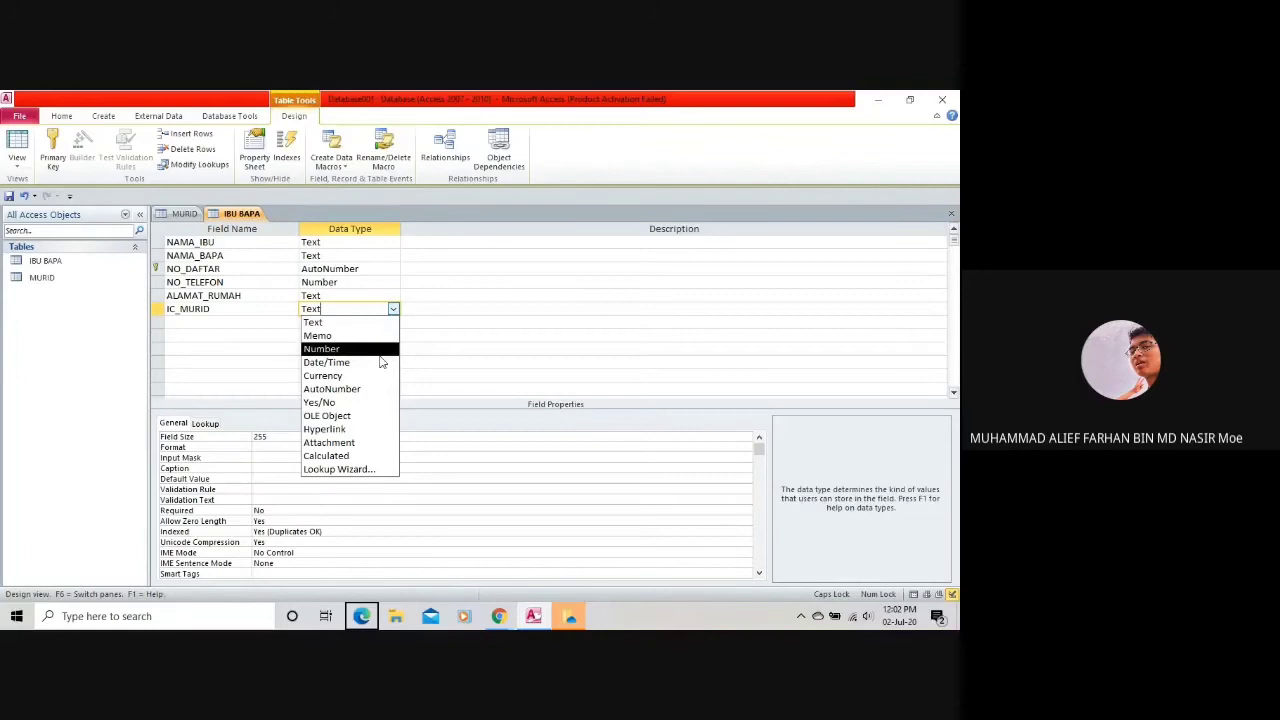
click(374, 349)
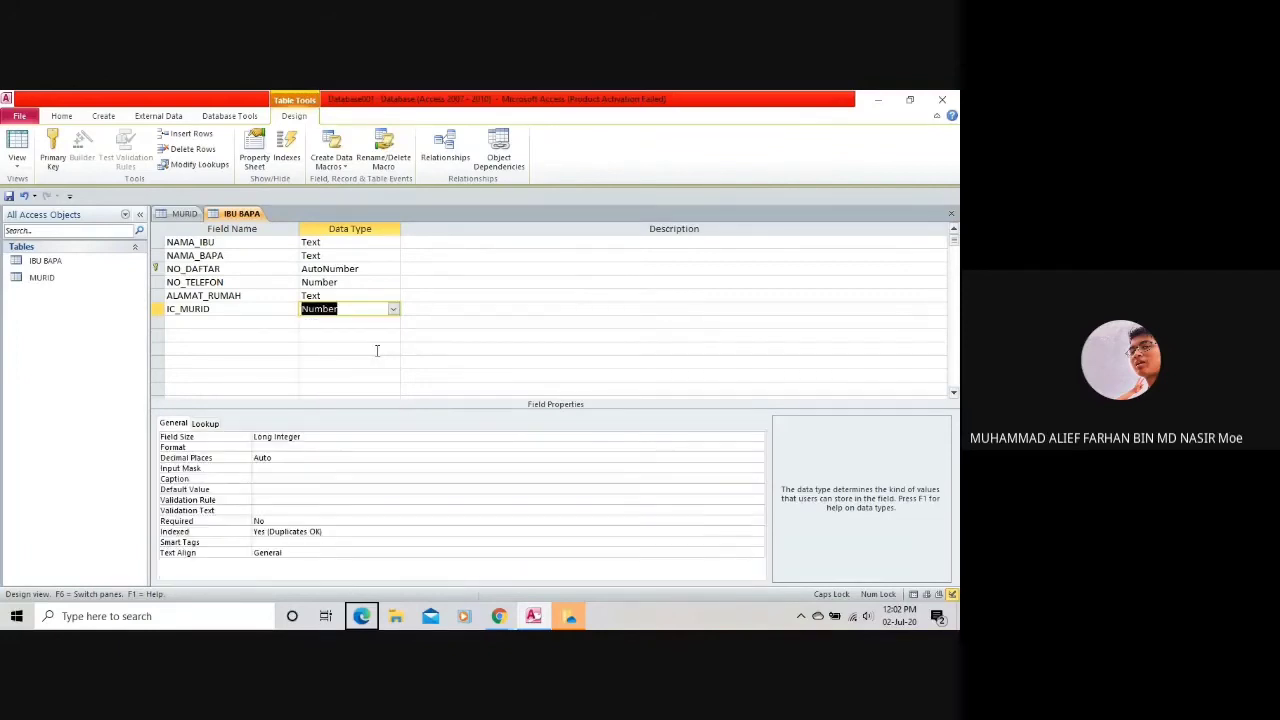
click(381, 308)
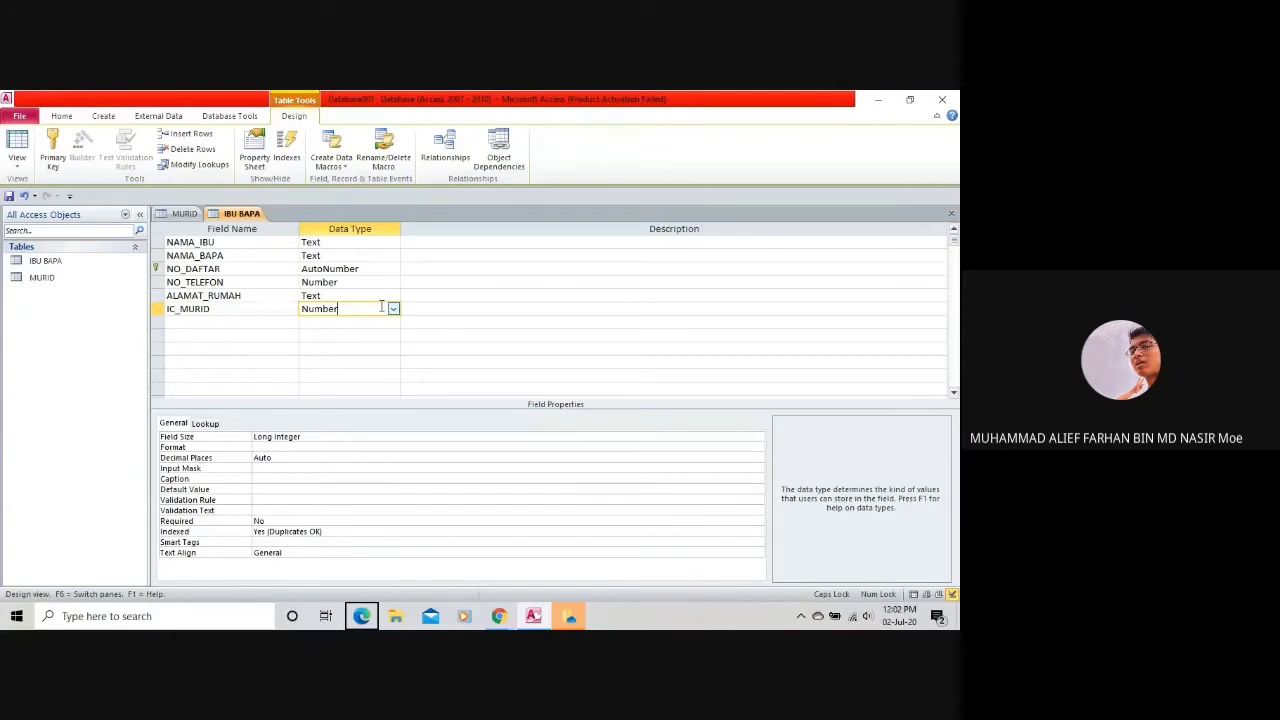
click(190, 214)
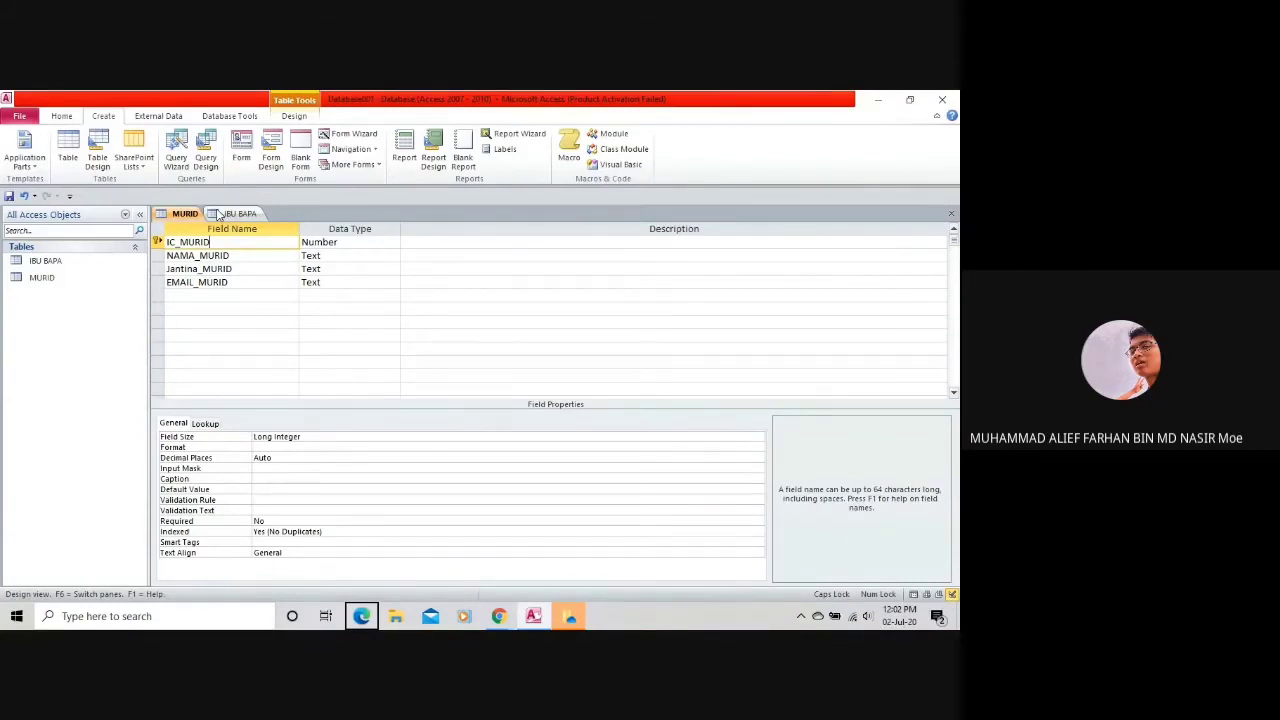
Open Relationships from Database Tools and add the IBU BAPA and MURID tables.
click(236, 117)
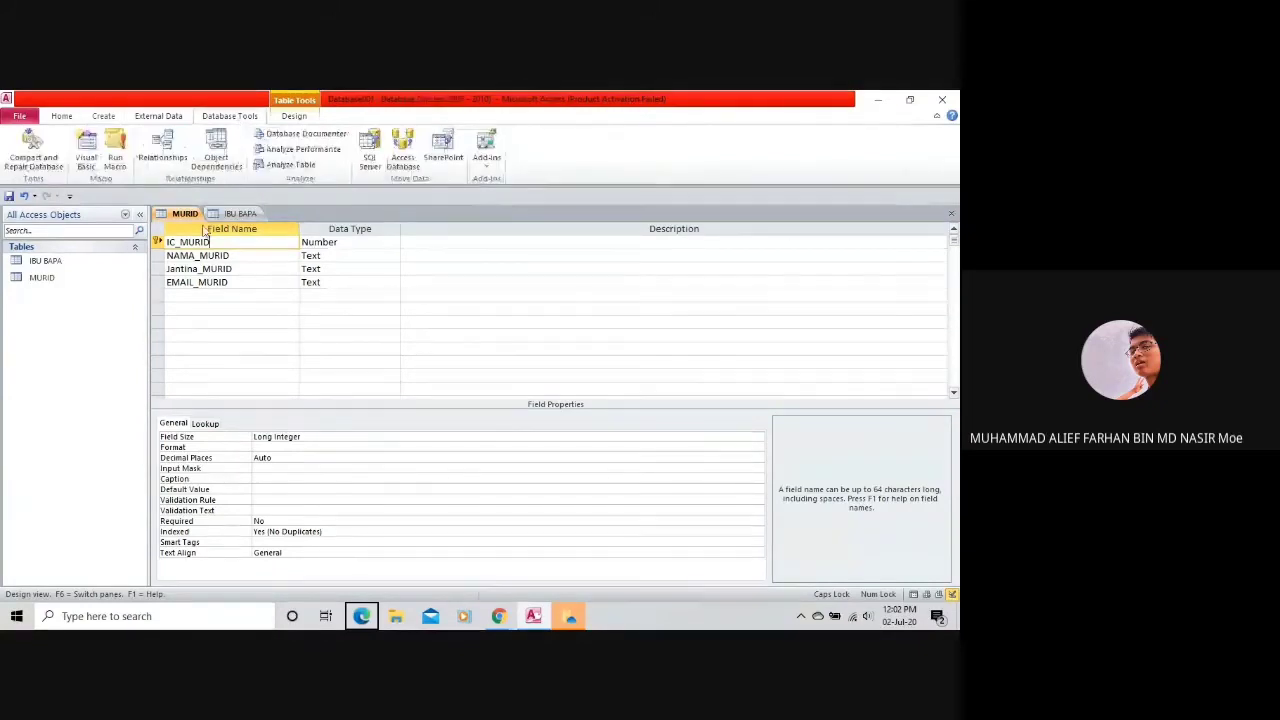
click(163, 150)
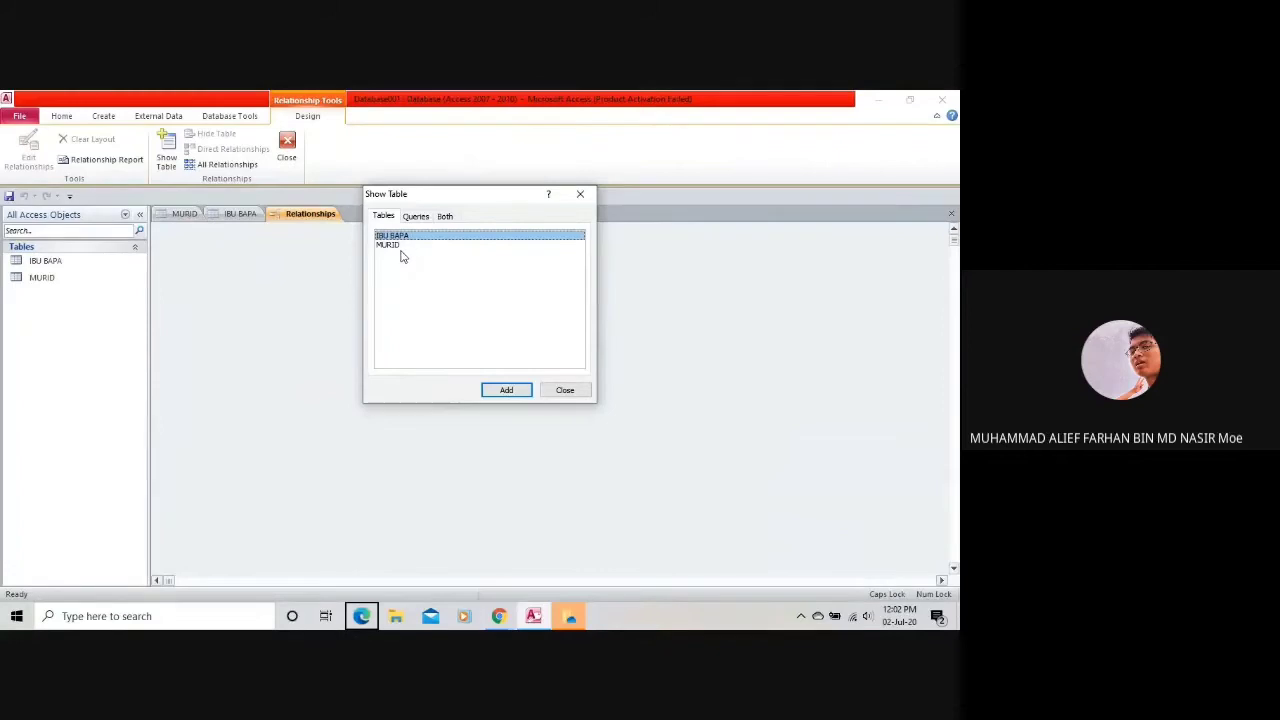
click(405, 236)
click(443, 246)
click(440, 237)
double_click(443, 237)
click(405, 246)
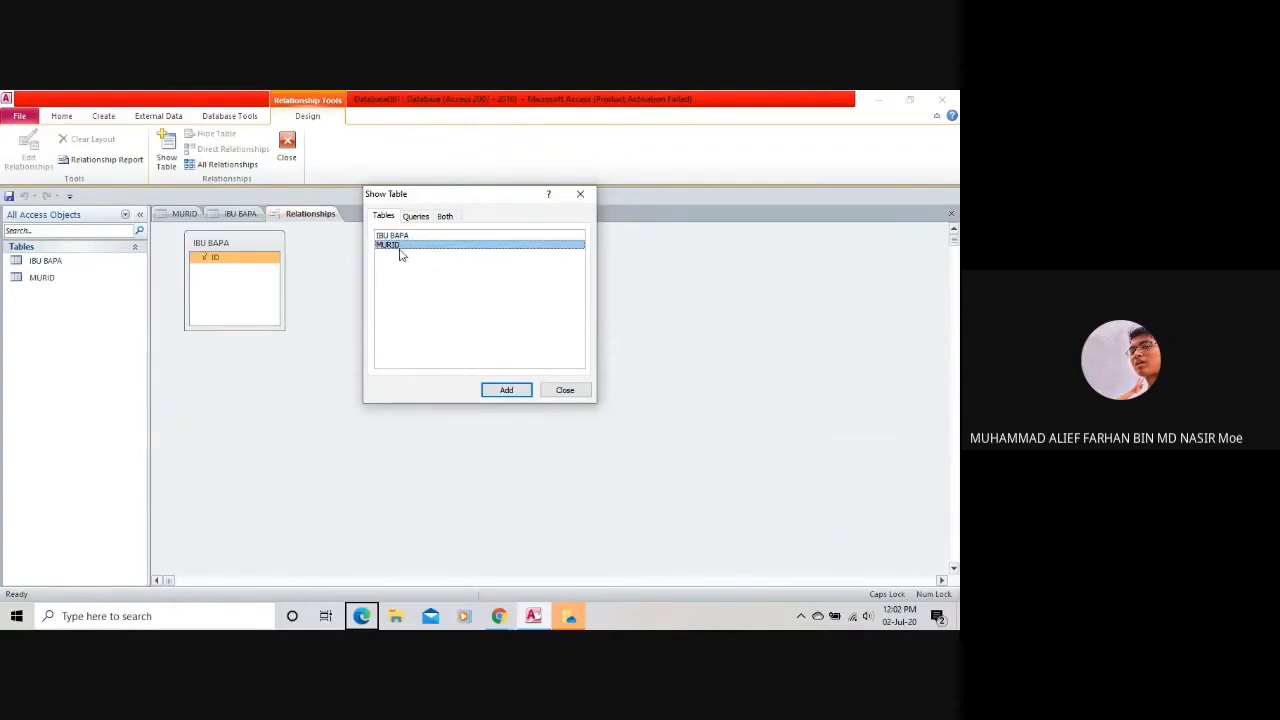
double_click(400, 246)
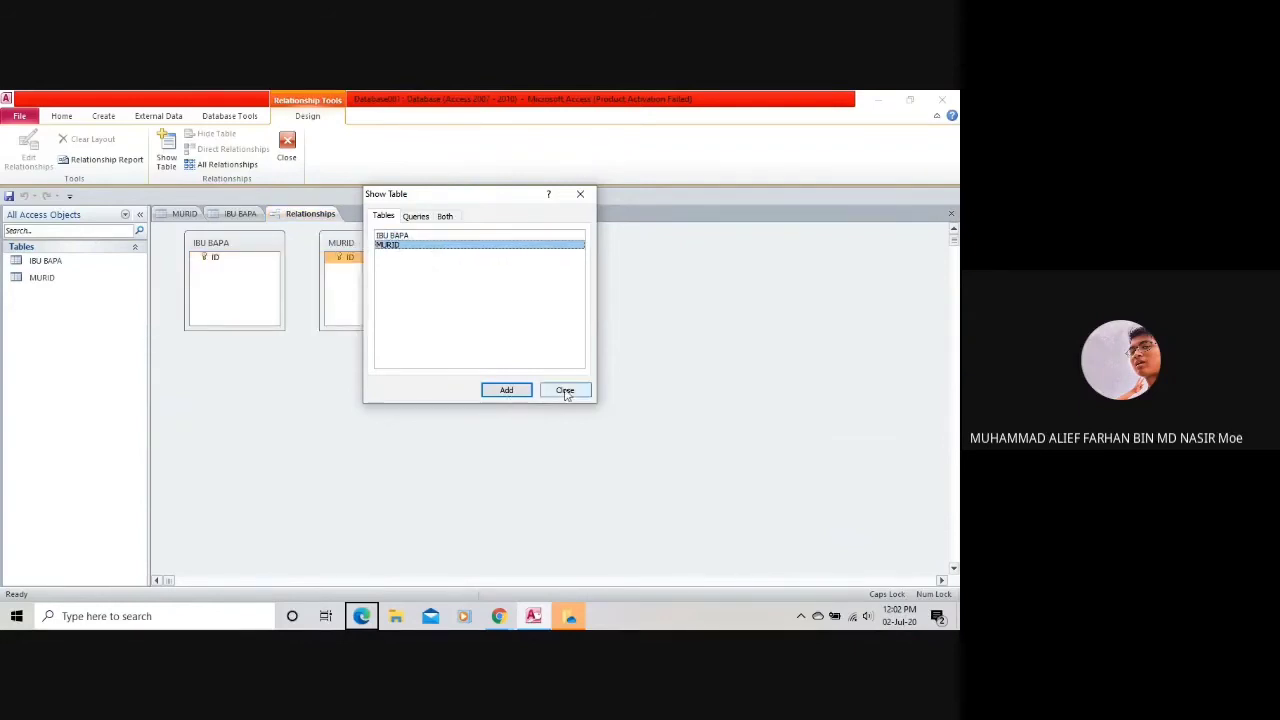
click(519, 390)
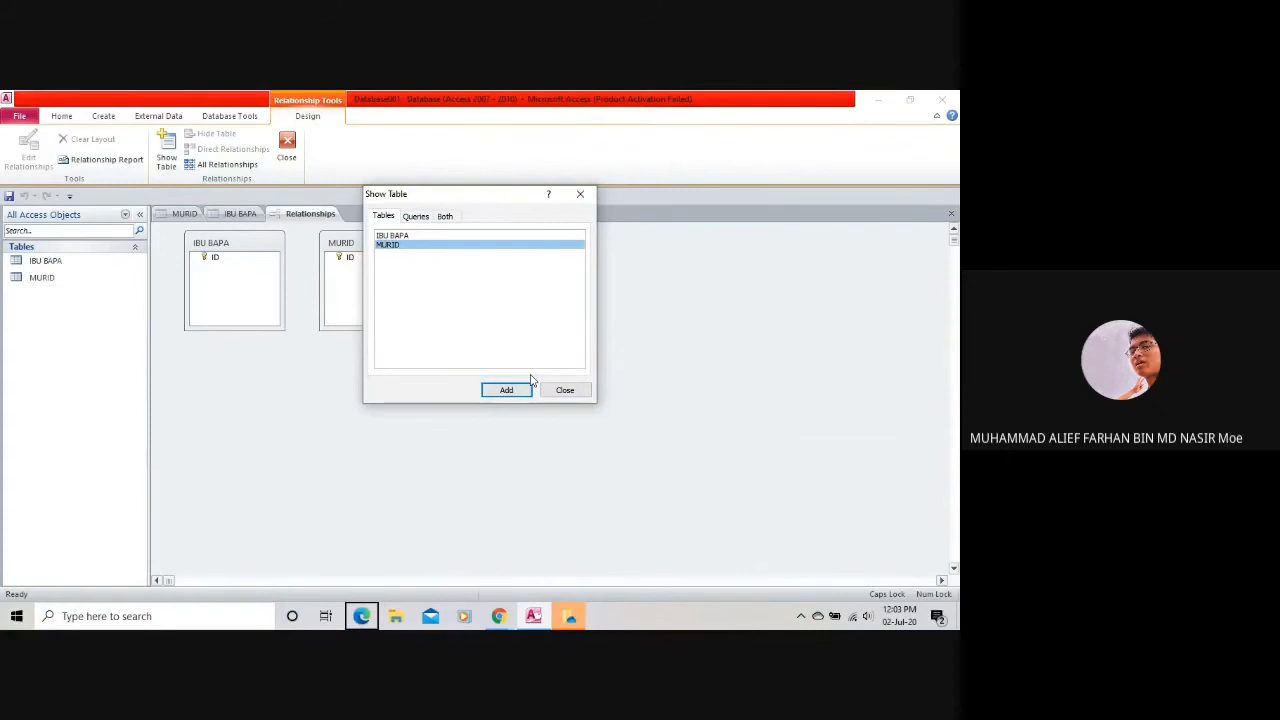
click(565, 390)
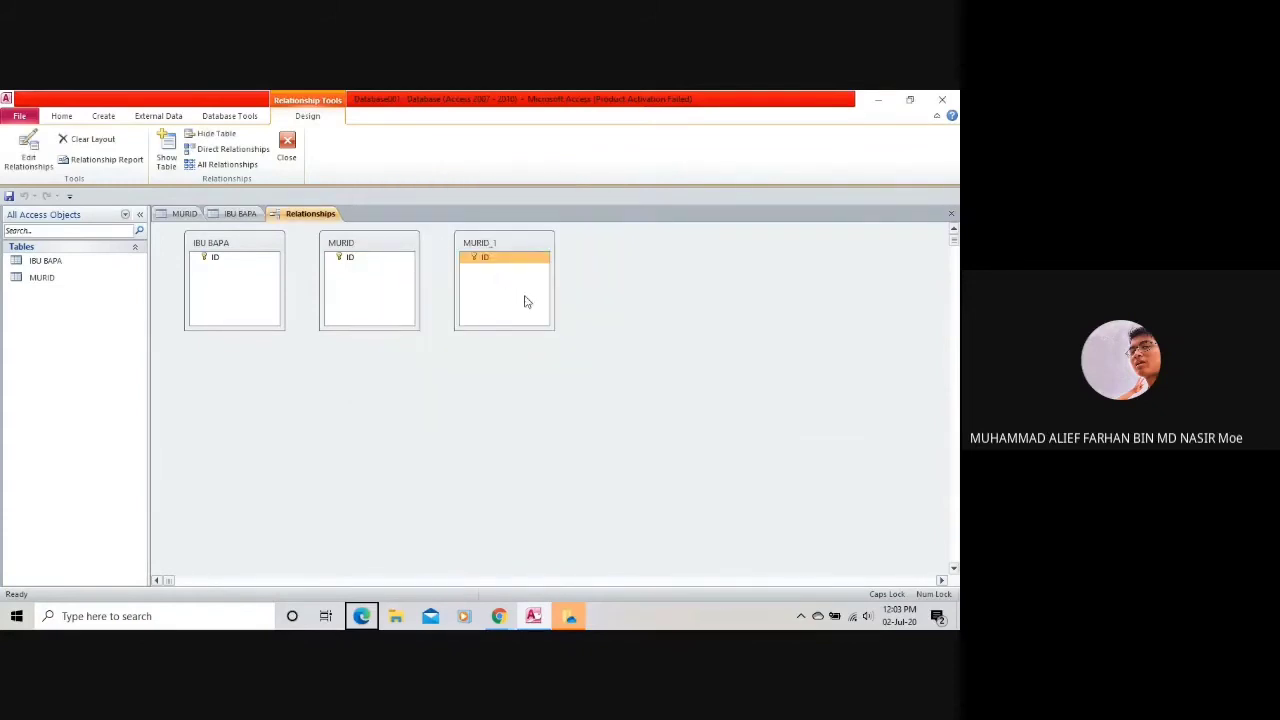
Hide the duplicate MURID_1 table from the diagram.
drag(468, 255, 481, 287)
right_click(516, 274)
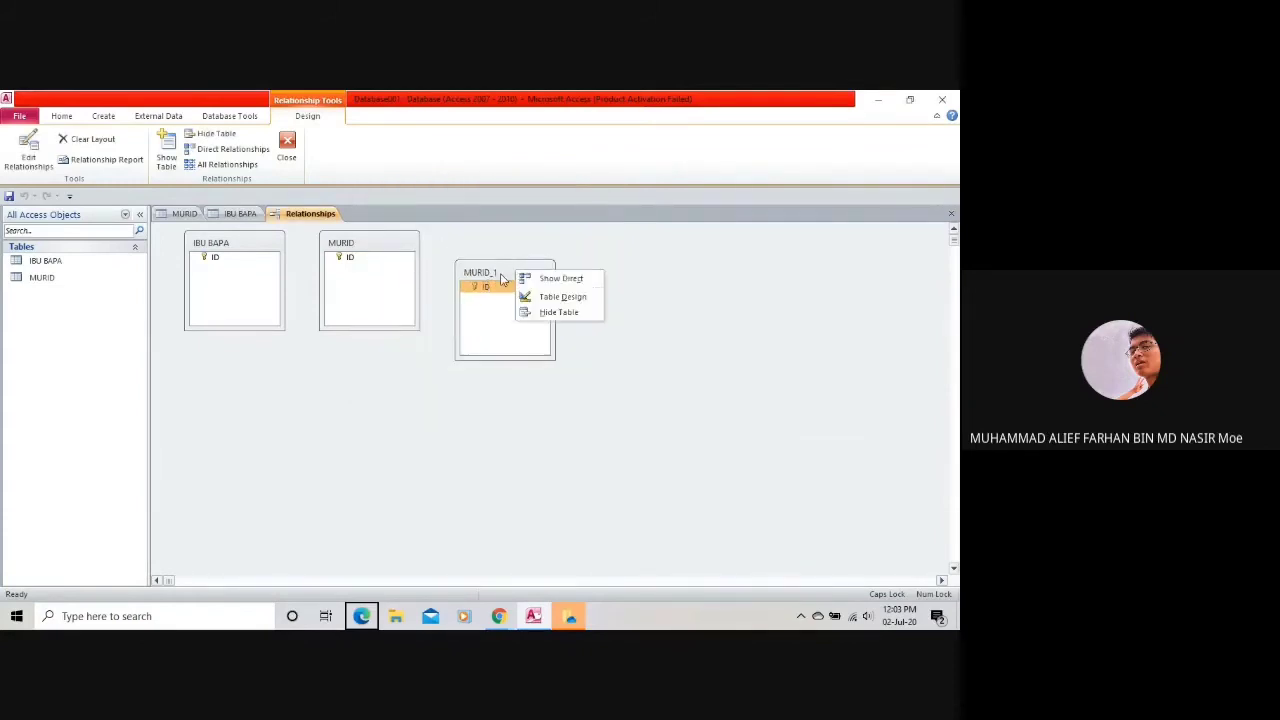
click(557, 311)
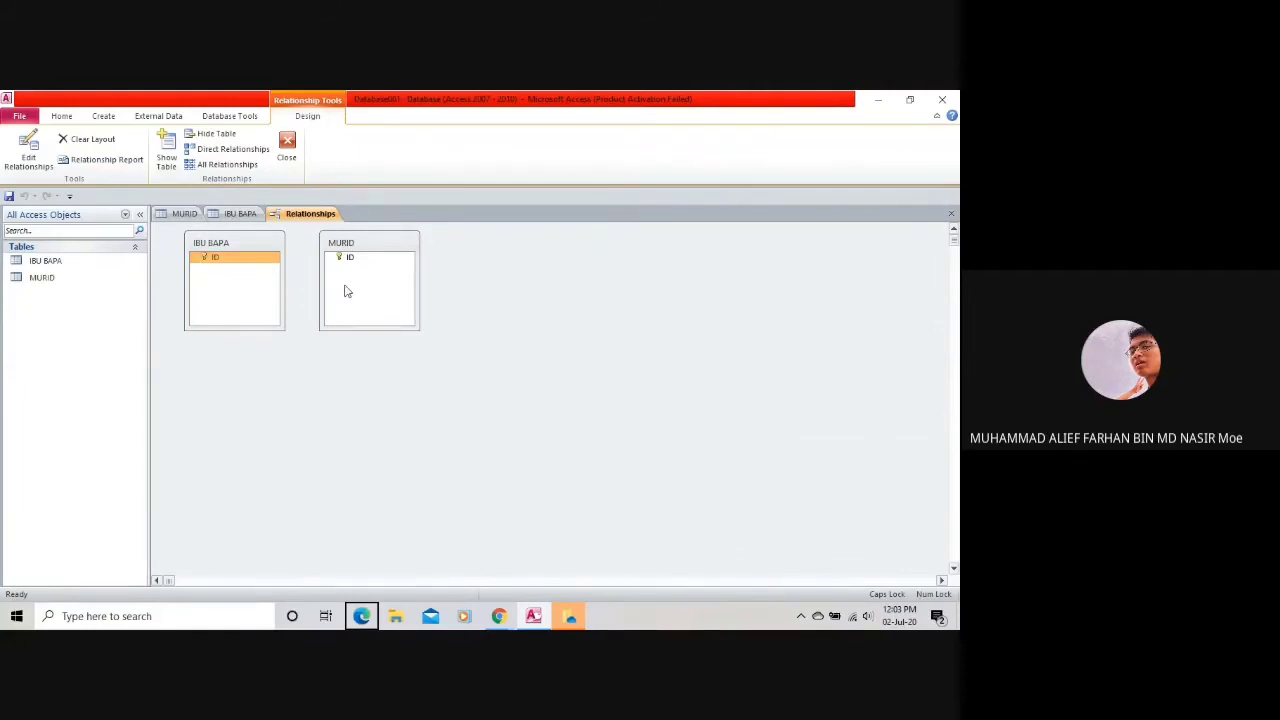
Hide both the MURID and IBU BAPA tables from the relationships diagram.
click(215, 216)
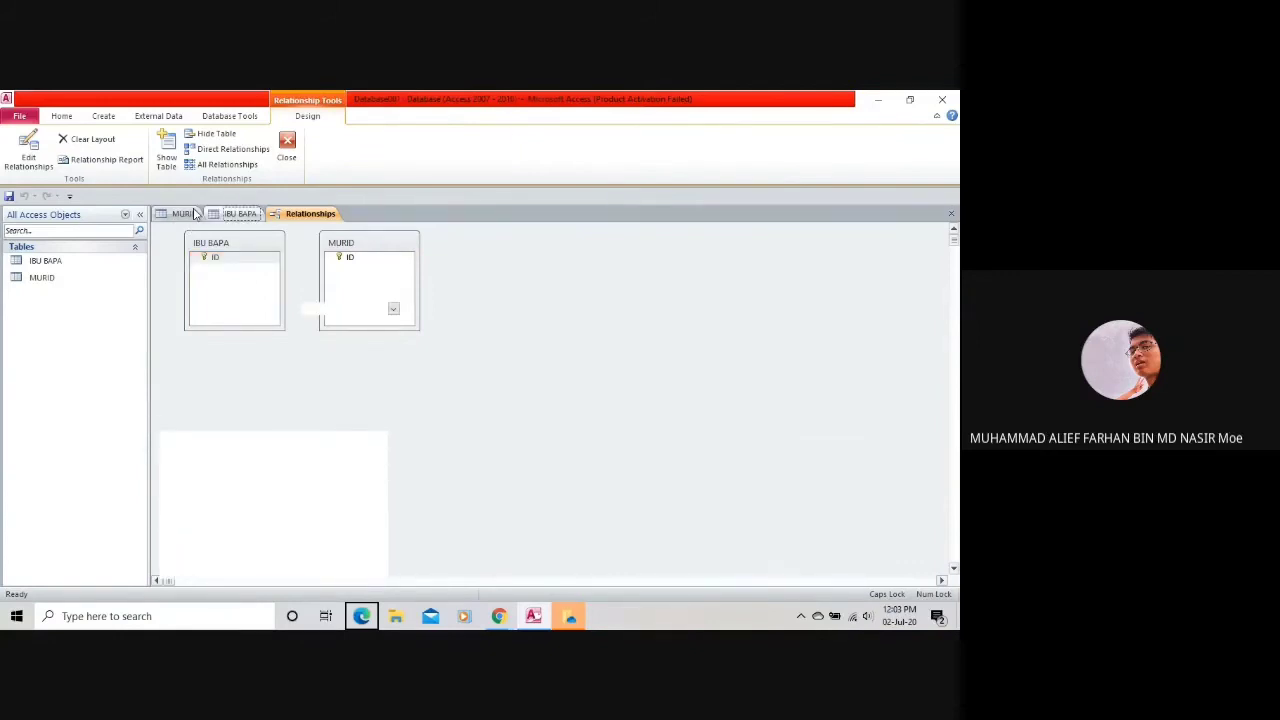
click(194, 214)
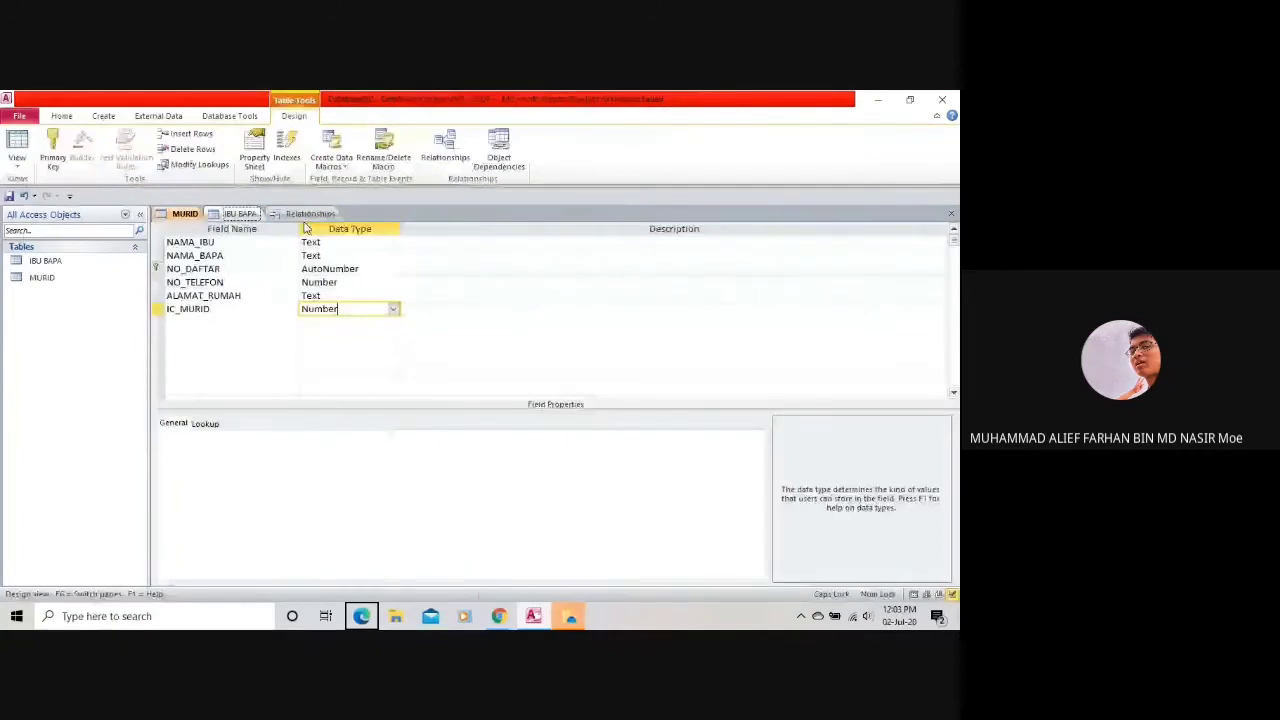
click(306, 215)
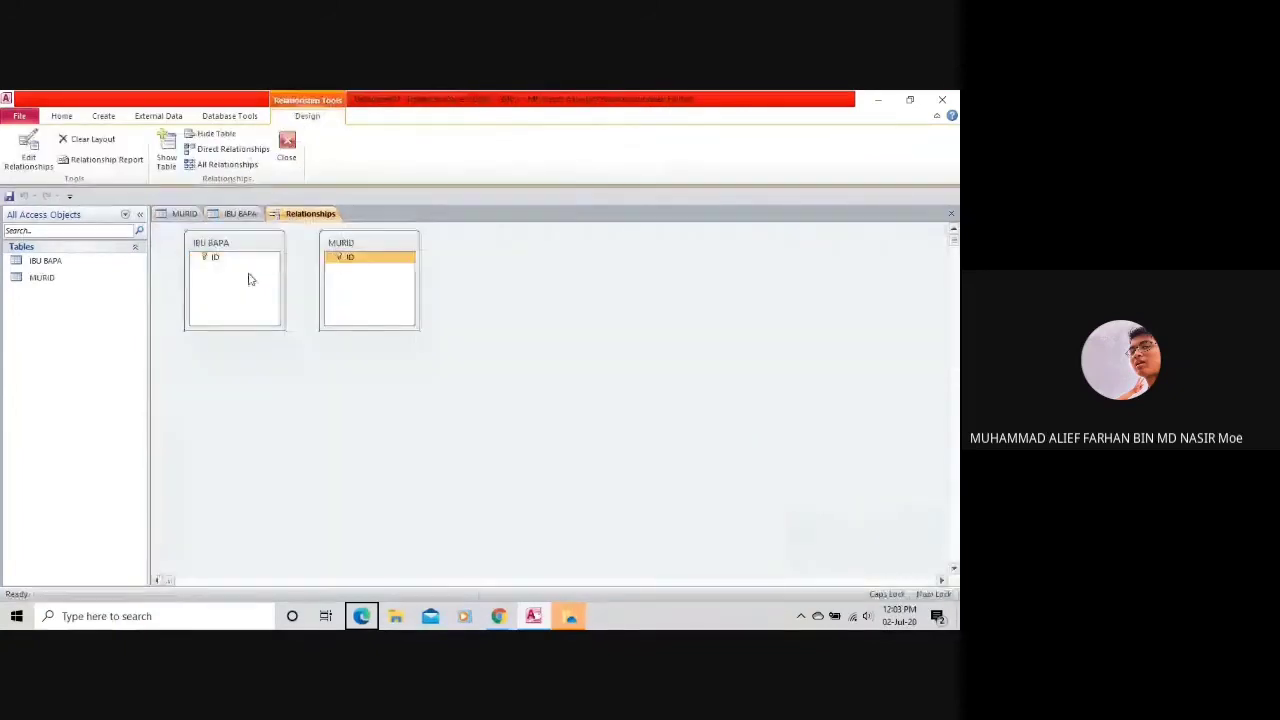
right_click(332, 244)
click(372, 281)
right_click(257, 242)
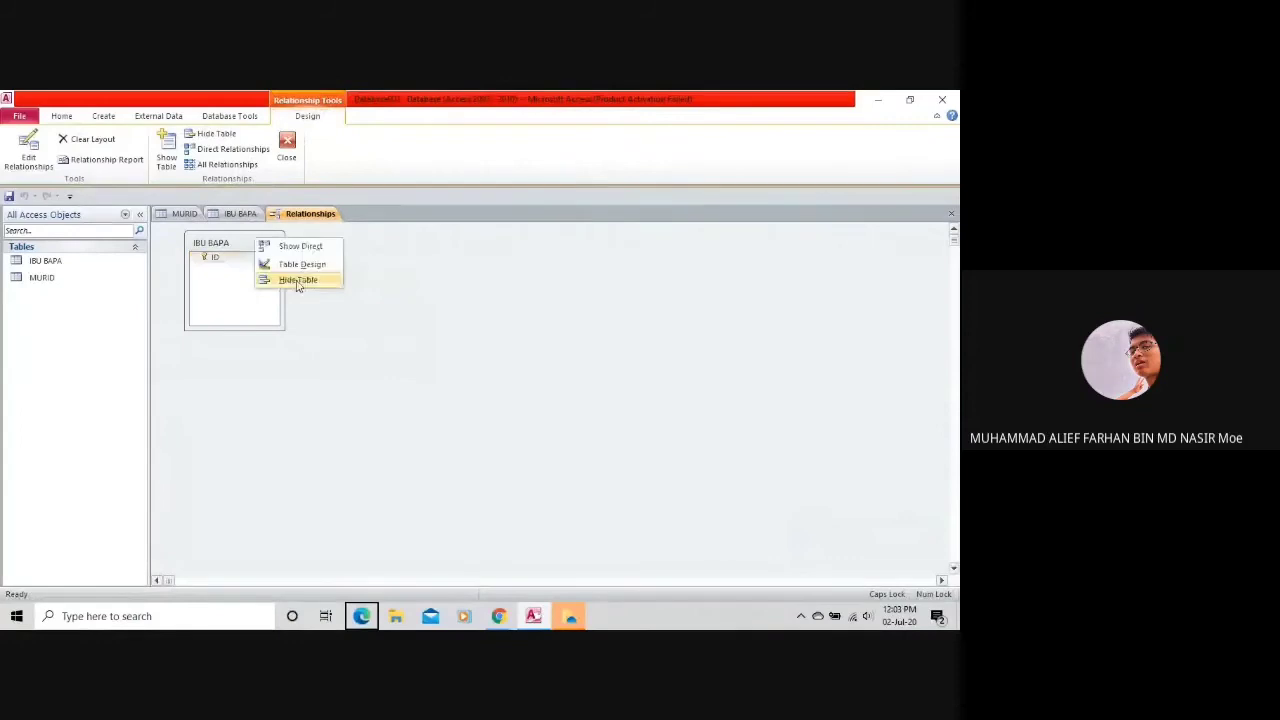
click(297, 281)
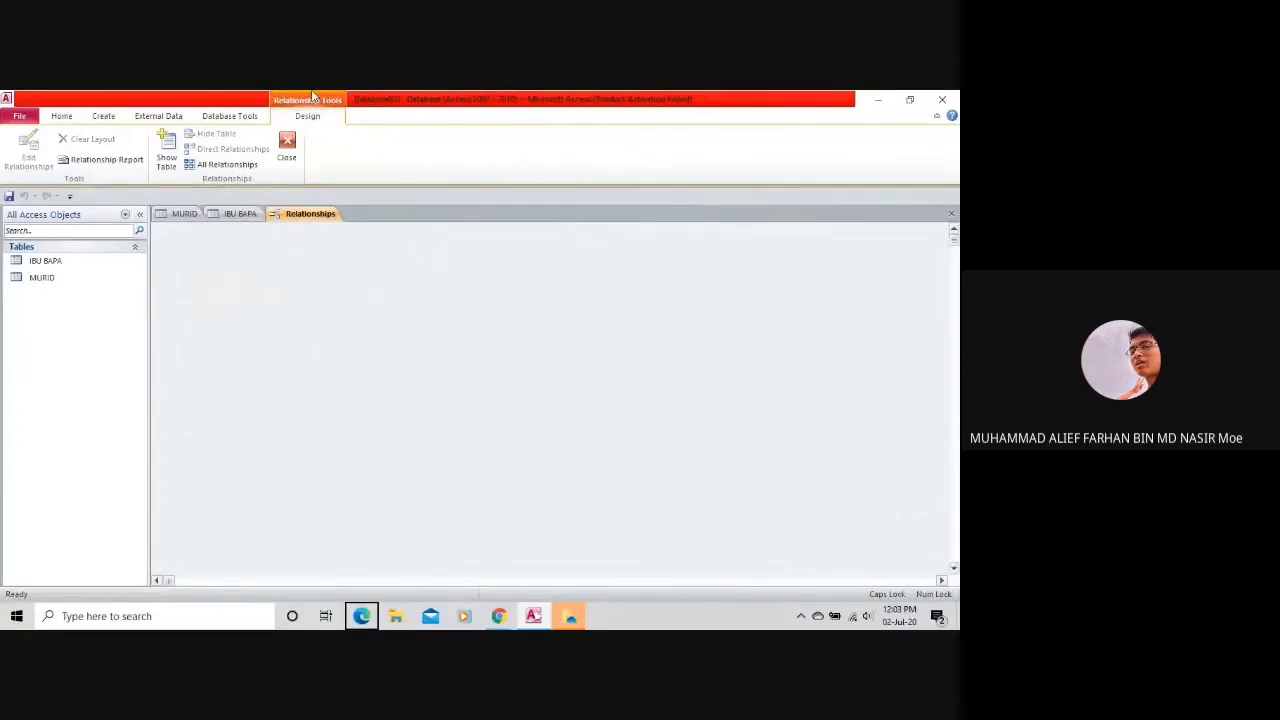
Close the Relationships window without saving its layout.
click(287, 146)
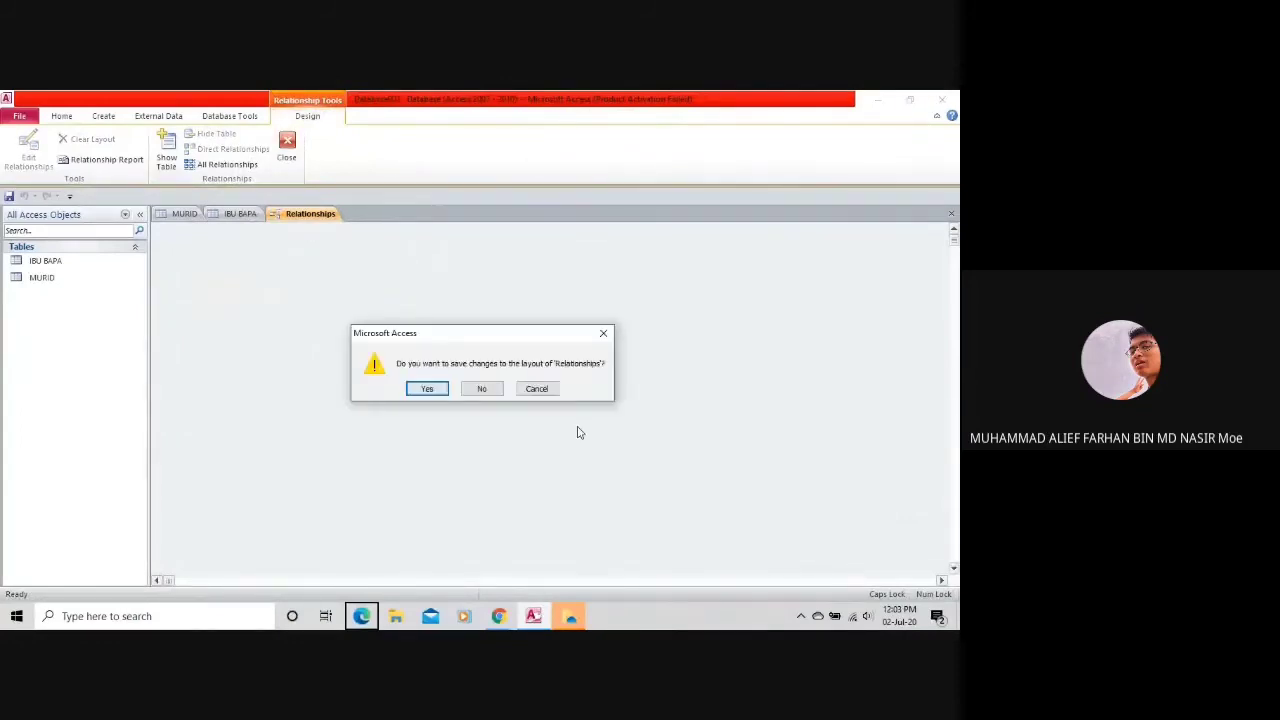
click(488, 393)
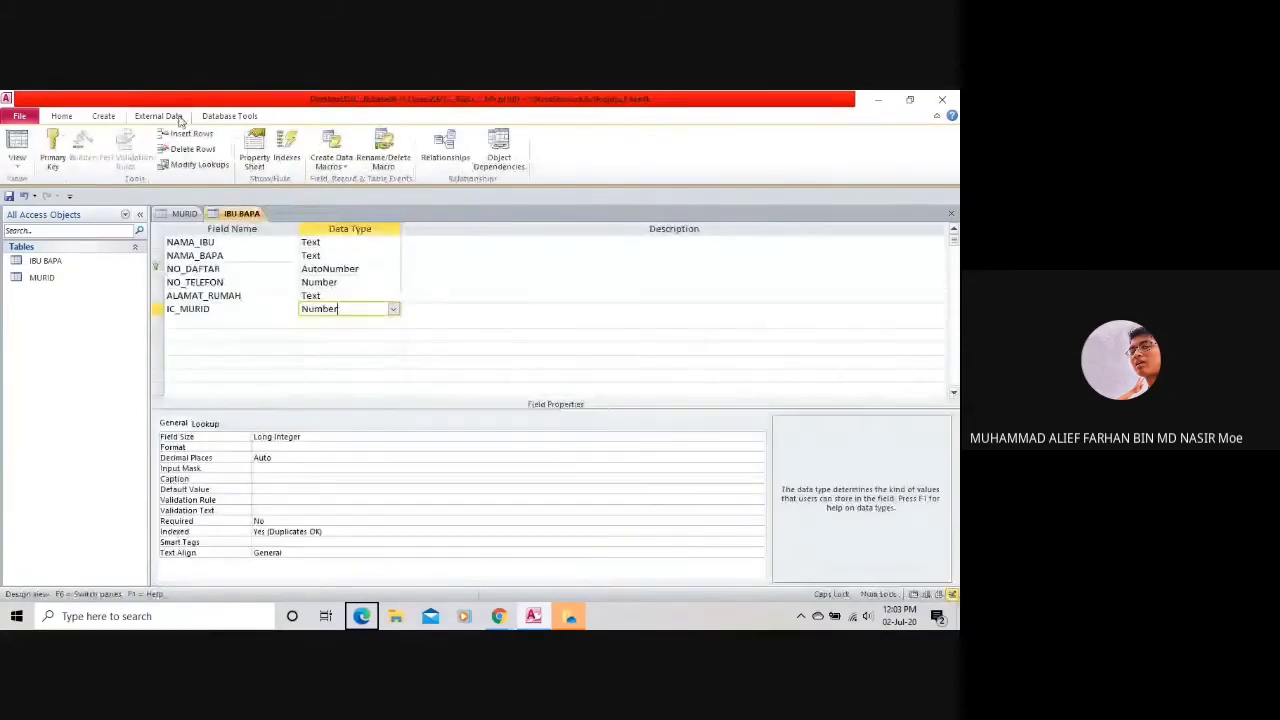
click(212, 118)
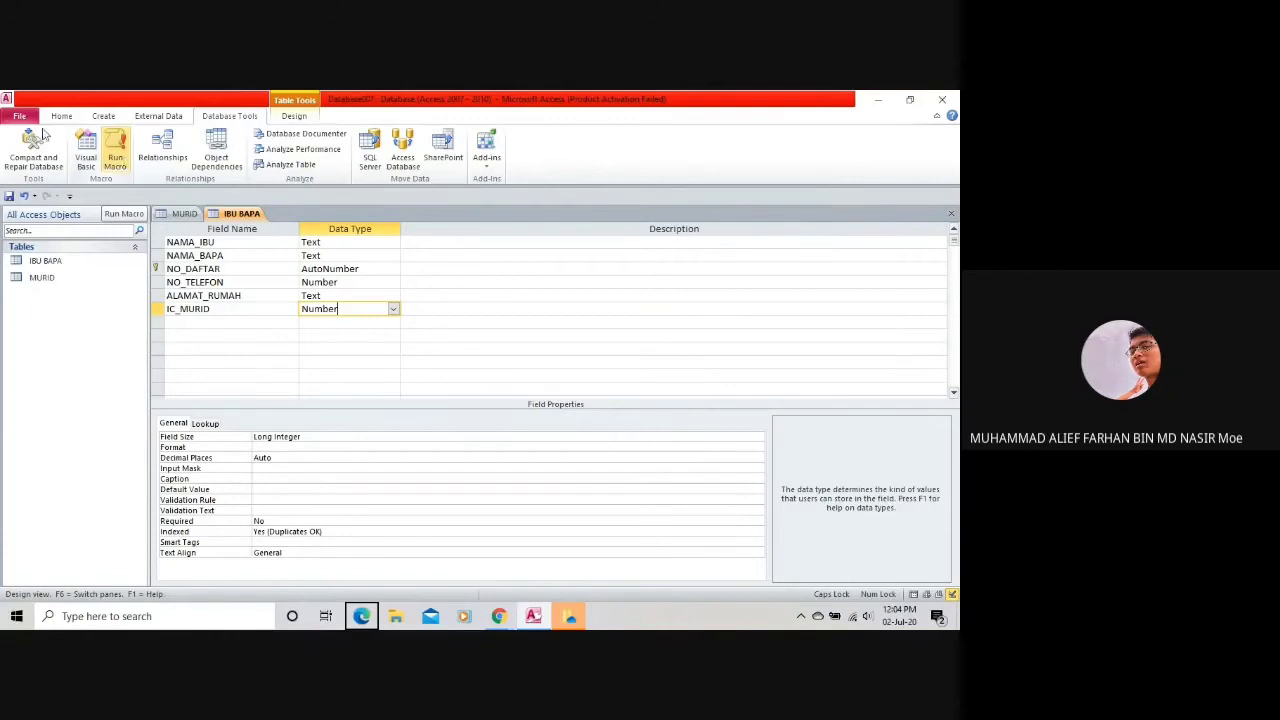
Reopen Relationships and add IBU BAPA and MURID from Show Table's Tables list.
click(145, 146)
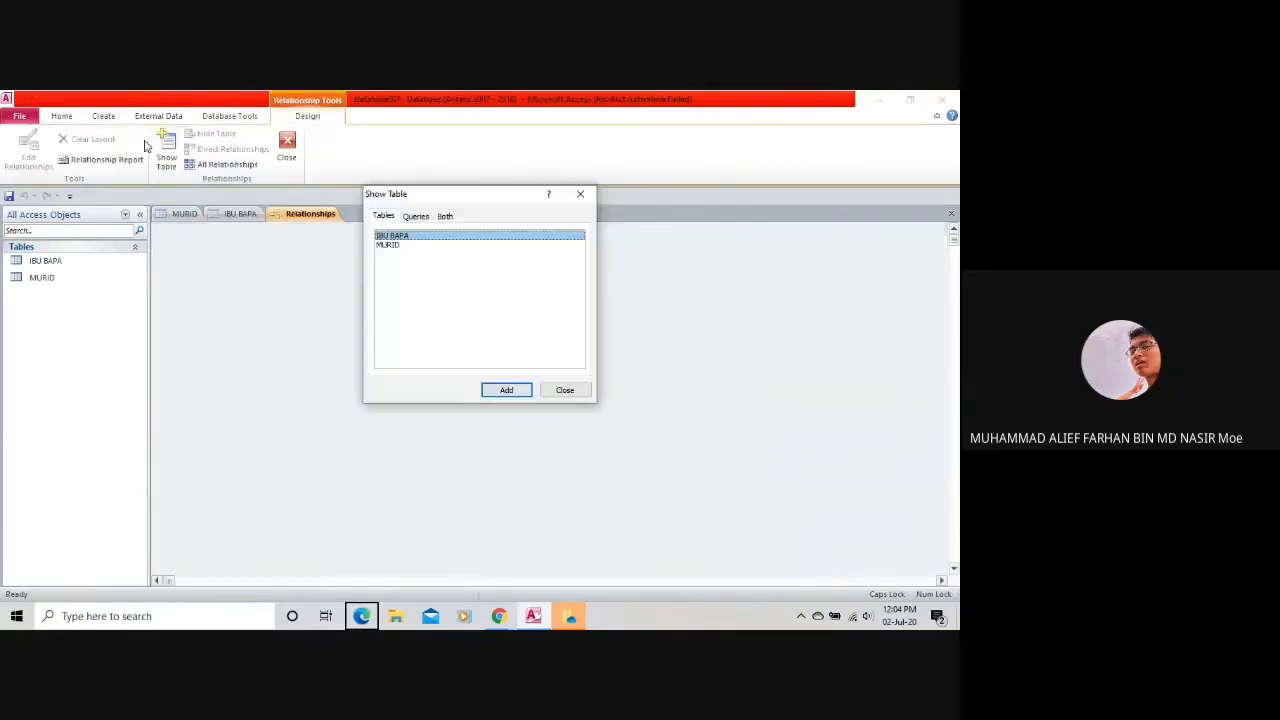
click(418, 218)
click(384, 217)
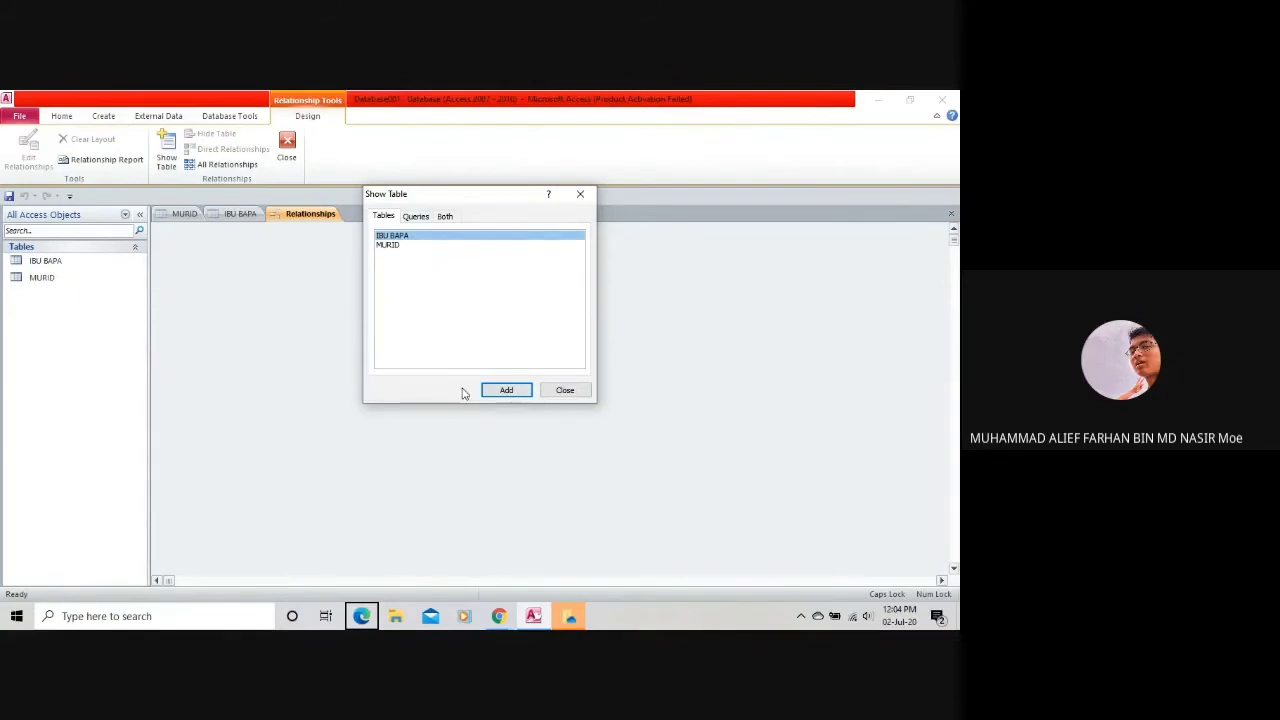
click(504, 390)
click(419, 246)
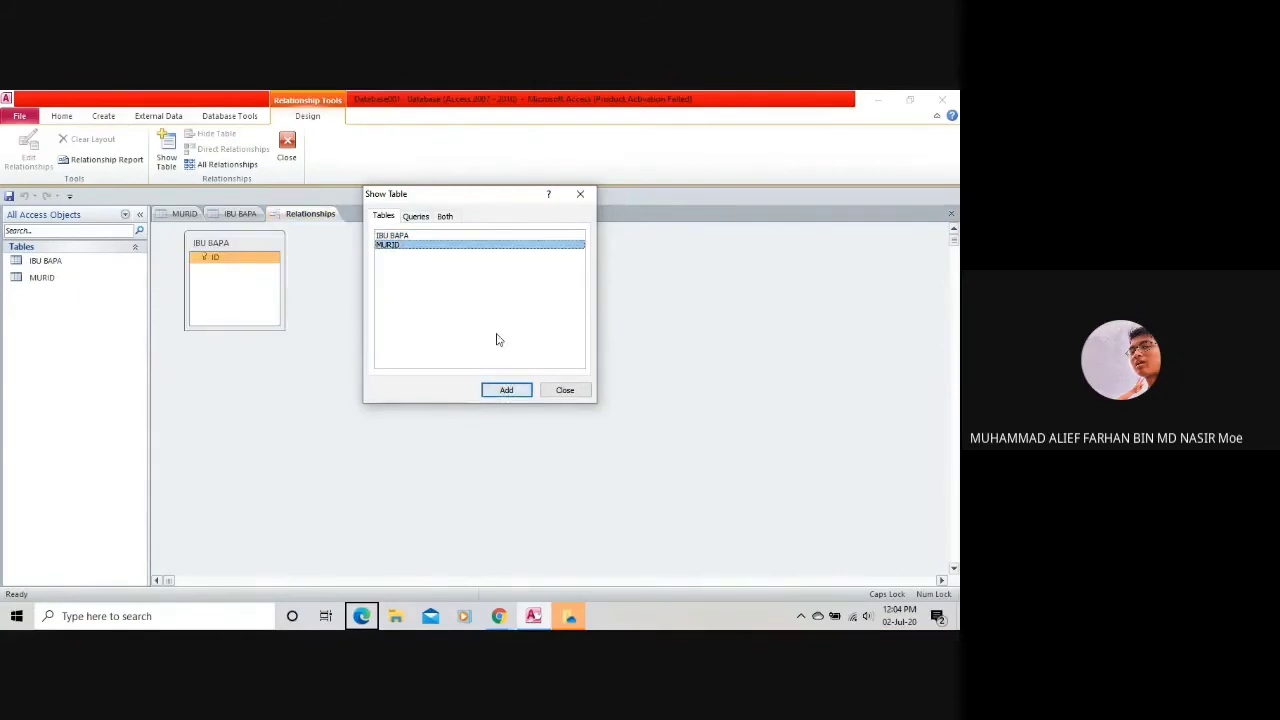
click(504, 390)
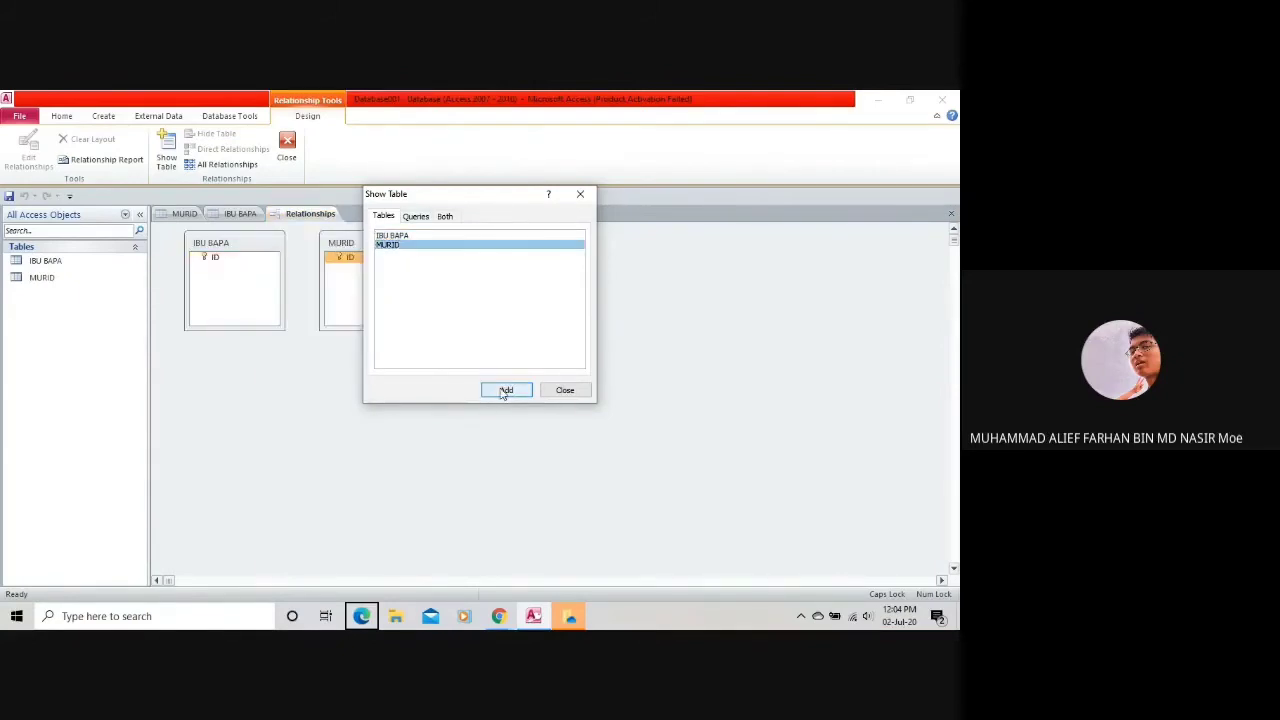
click(566, 390)
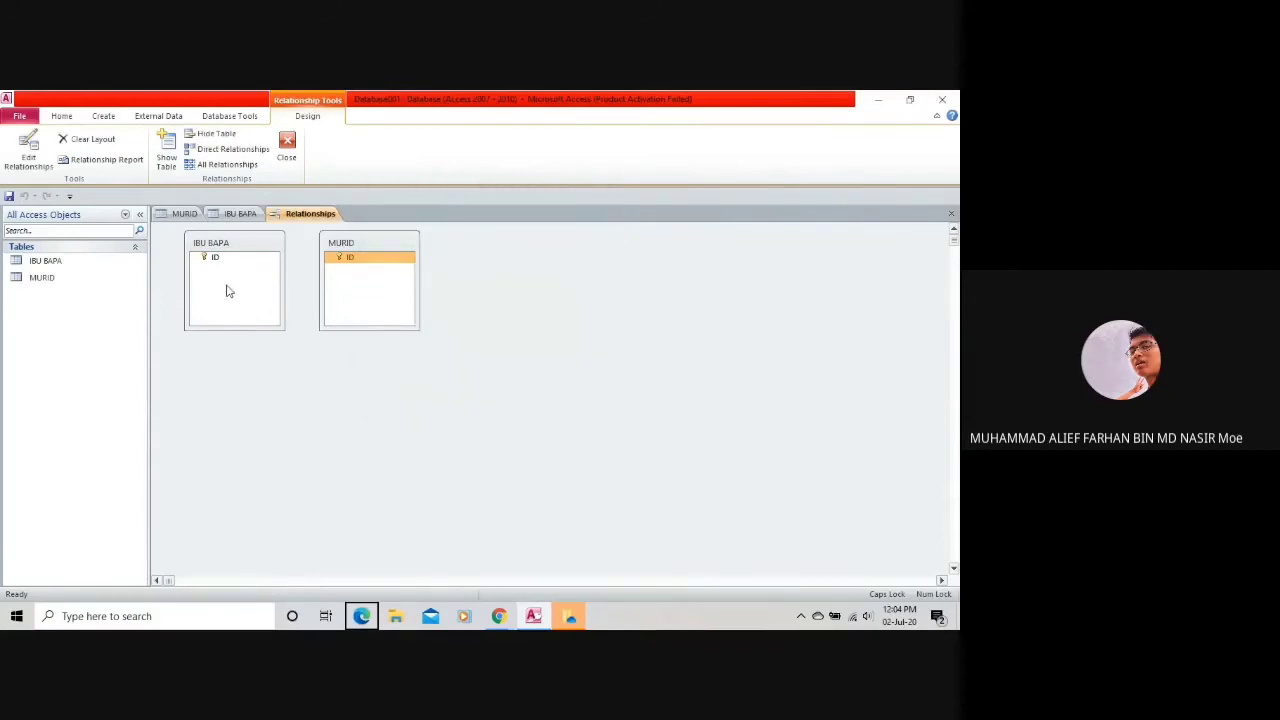
drag(214, 257, 337, 255)
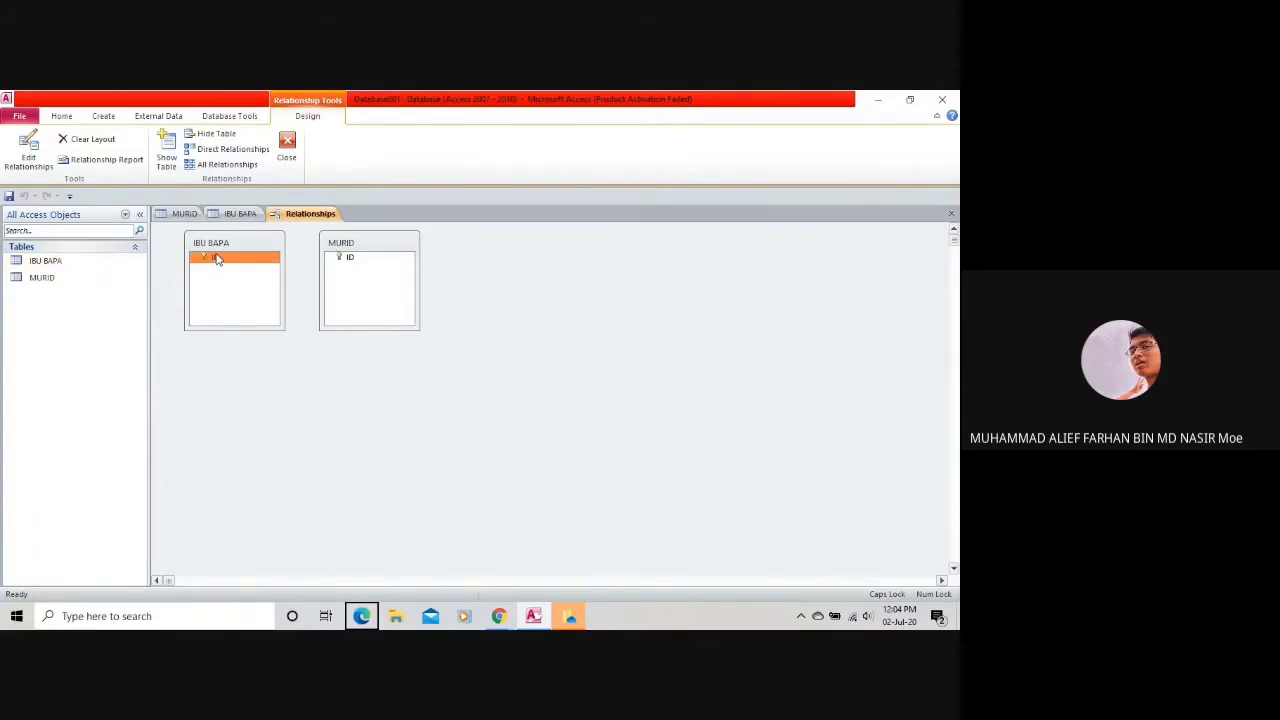
click(28, 155)
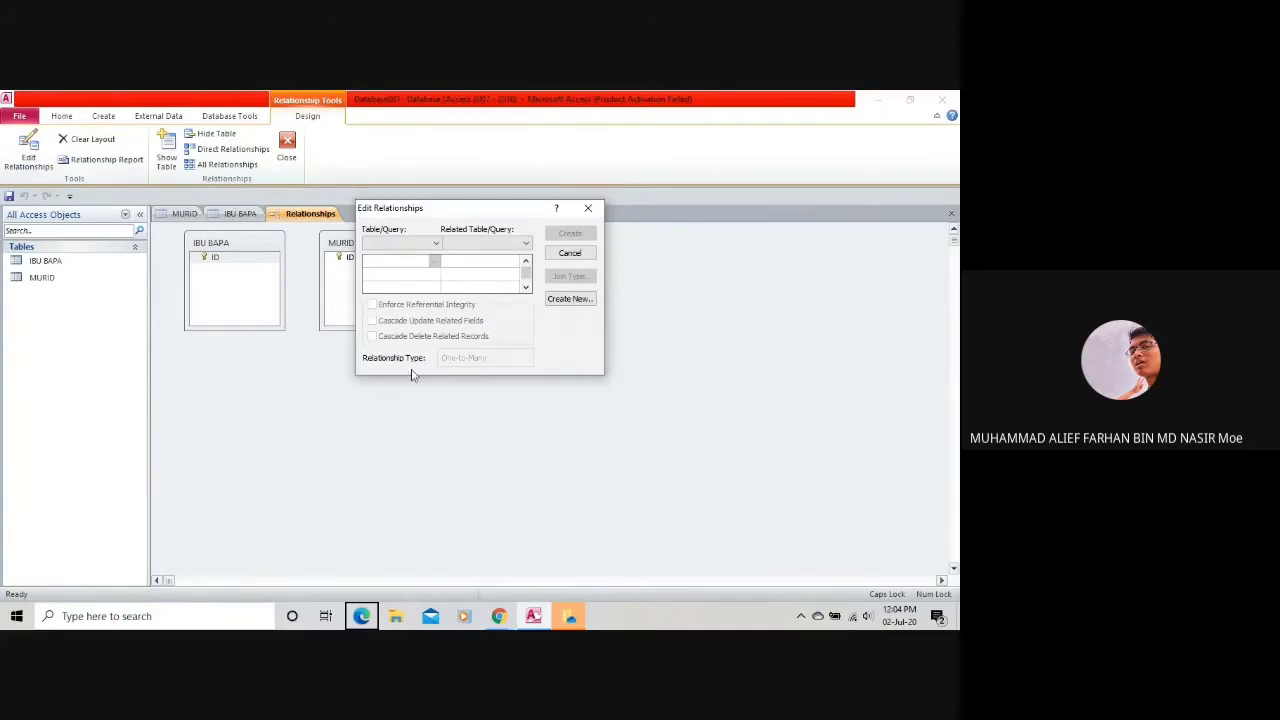
click(571, 254)
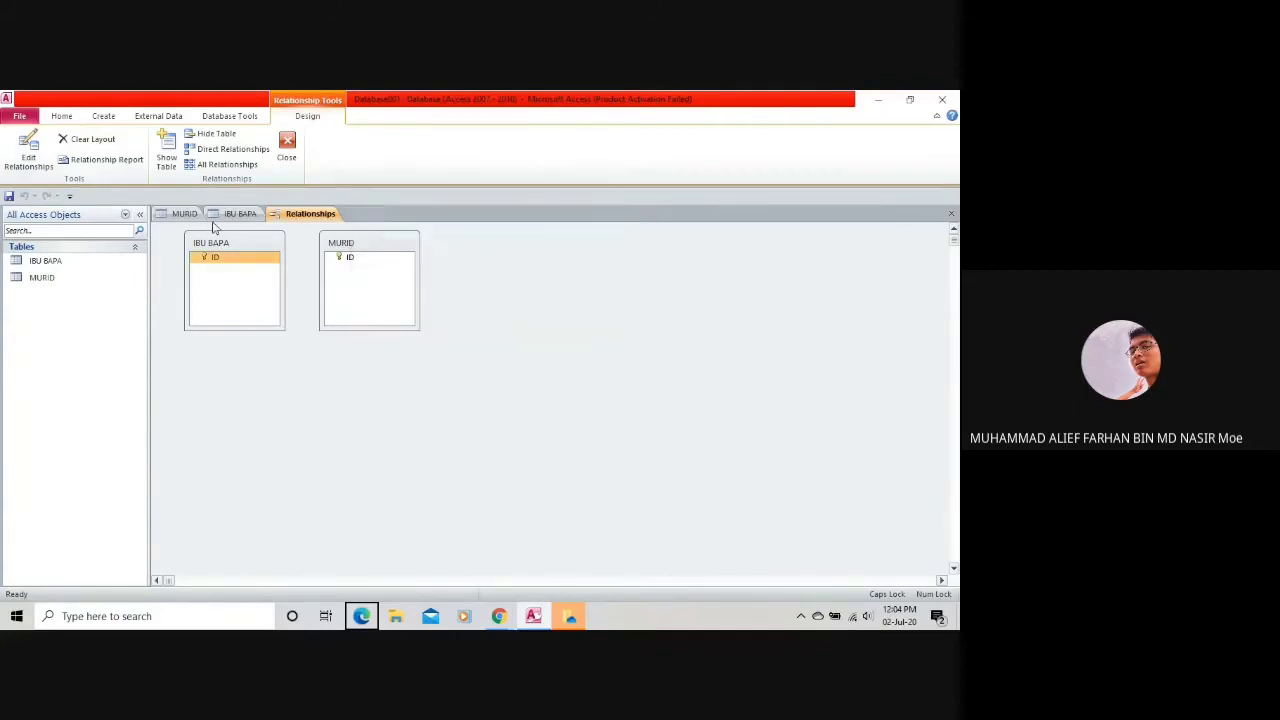
right_click(229, 249)
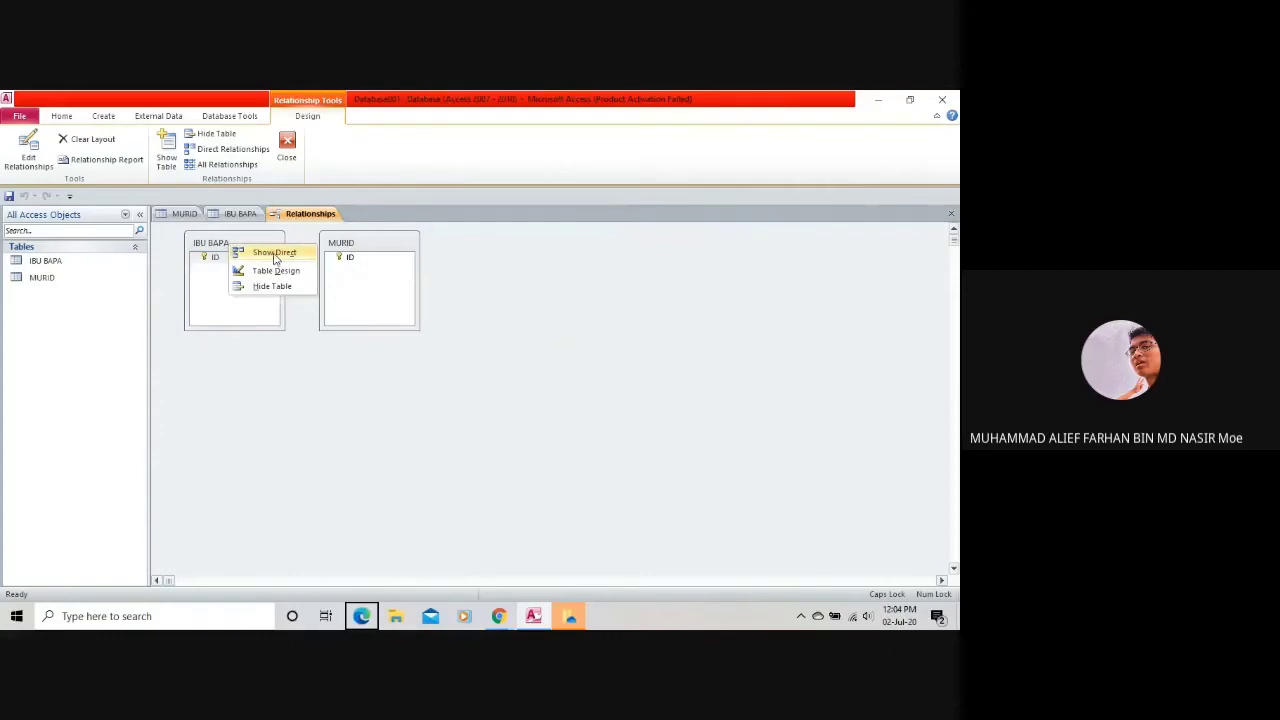
click(268, 271)
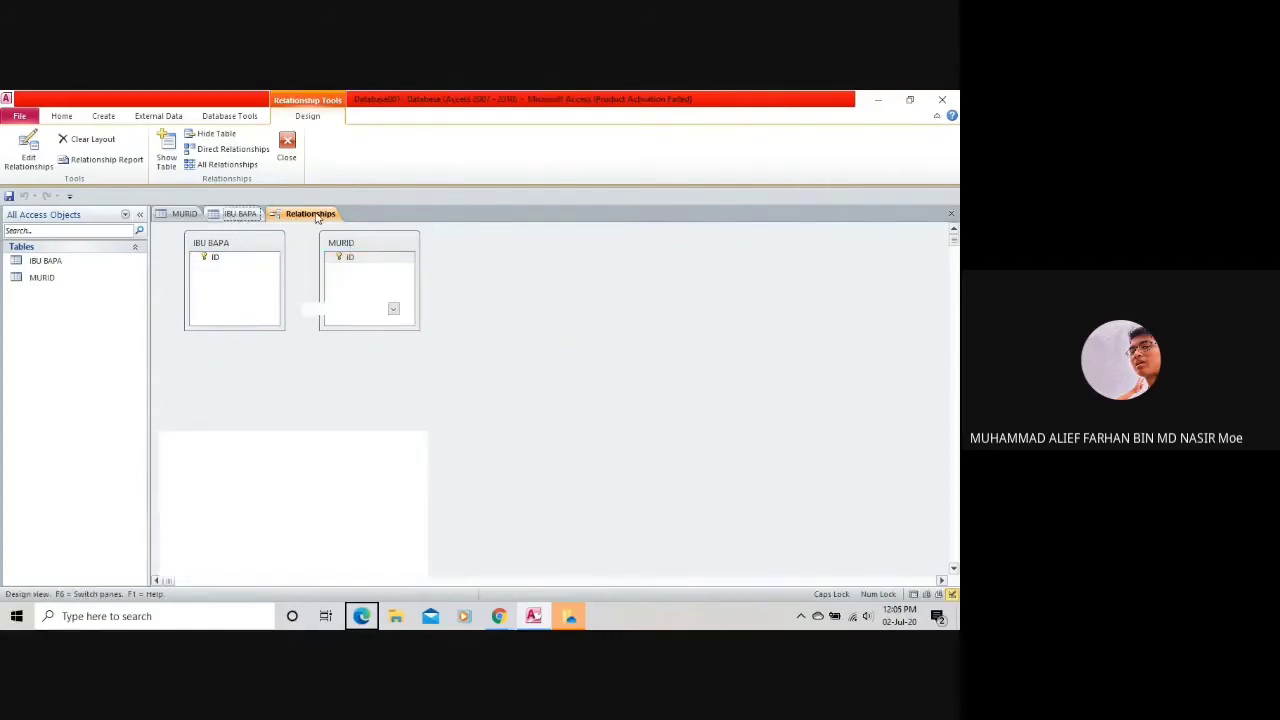
click(180, 214)
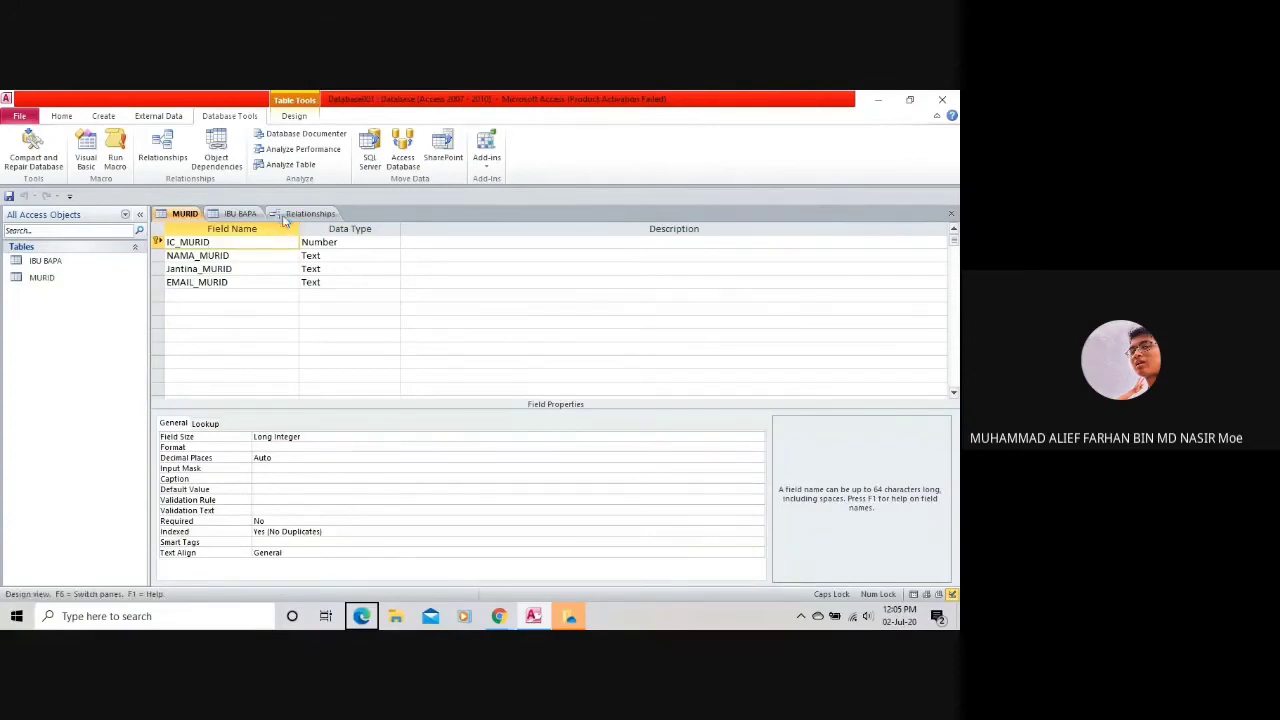
Save IBU BAPA's design with Ctrl+S, which triggers the AutoNumber change error.
click(252, 215)
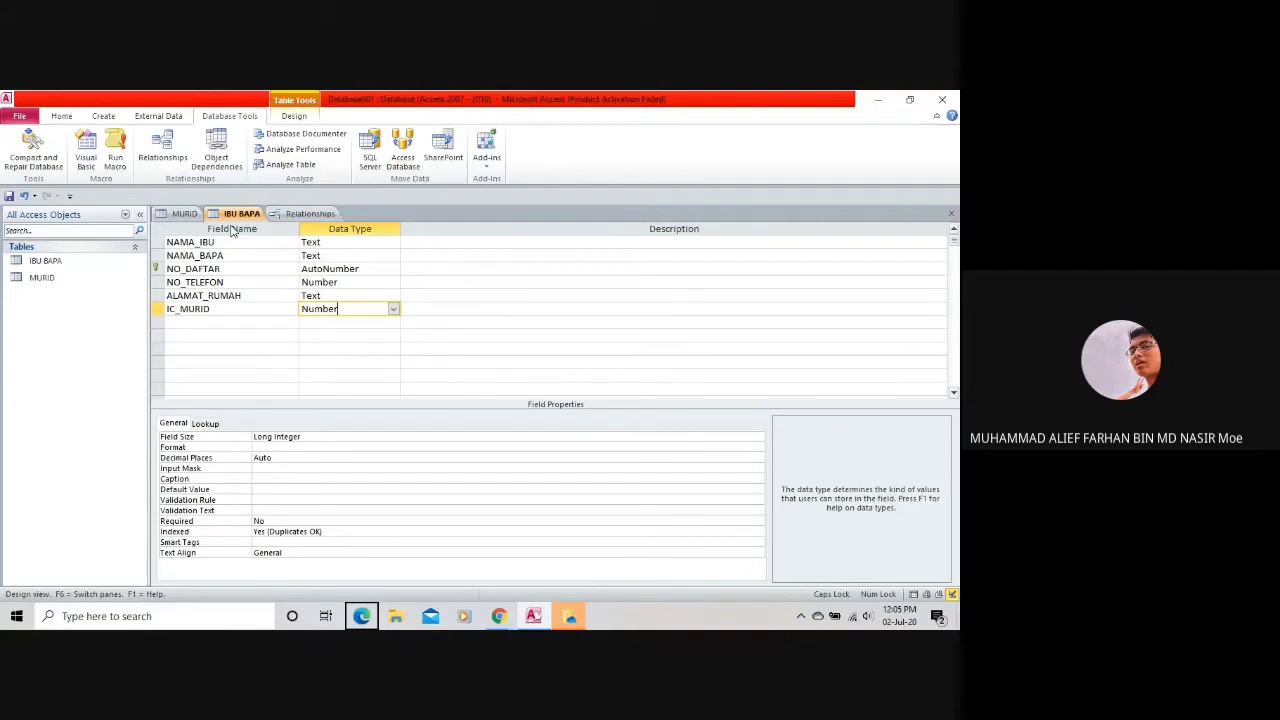
click(300, 215)
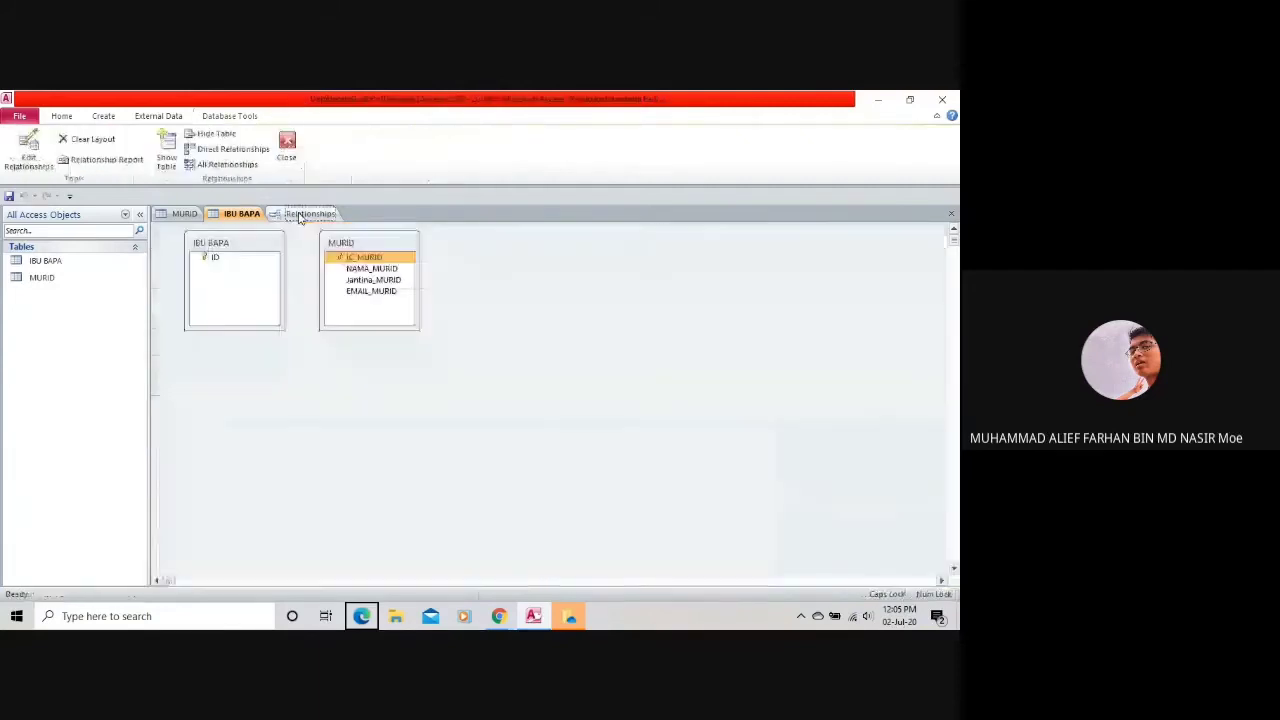
click(182, 215)
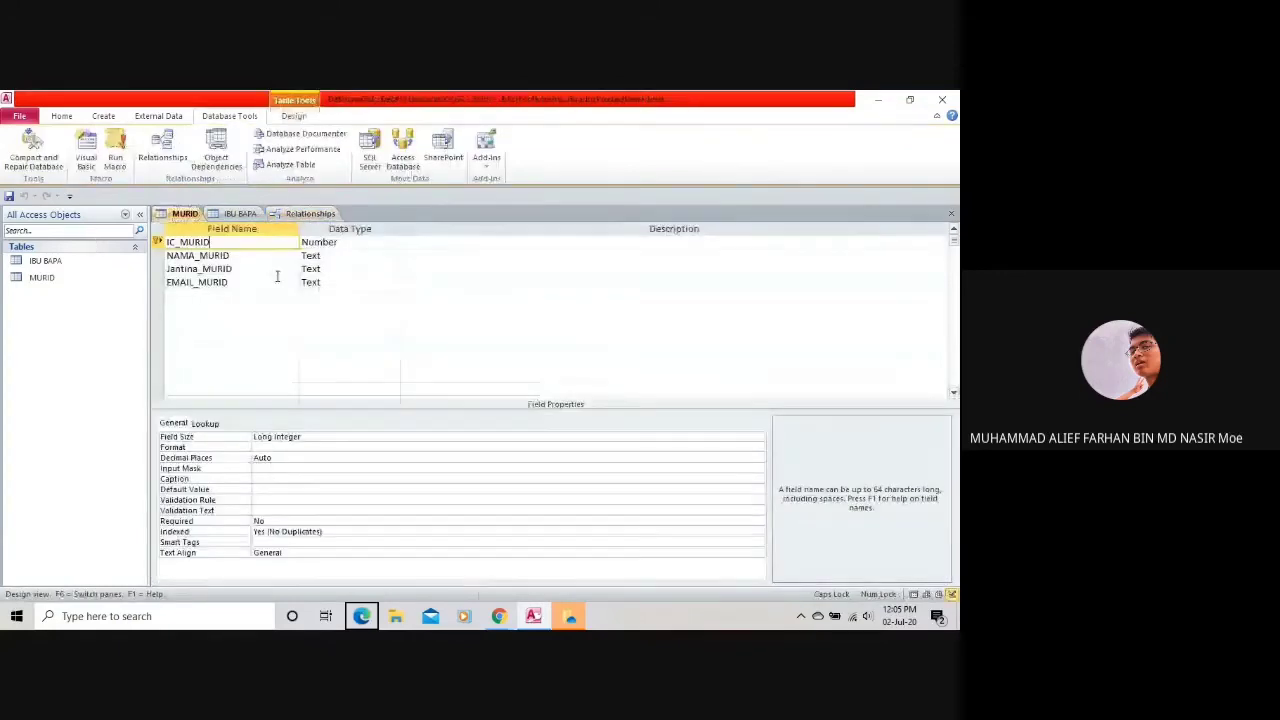
click(305, 214)
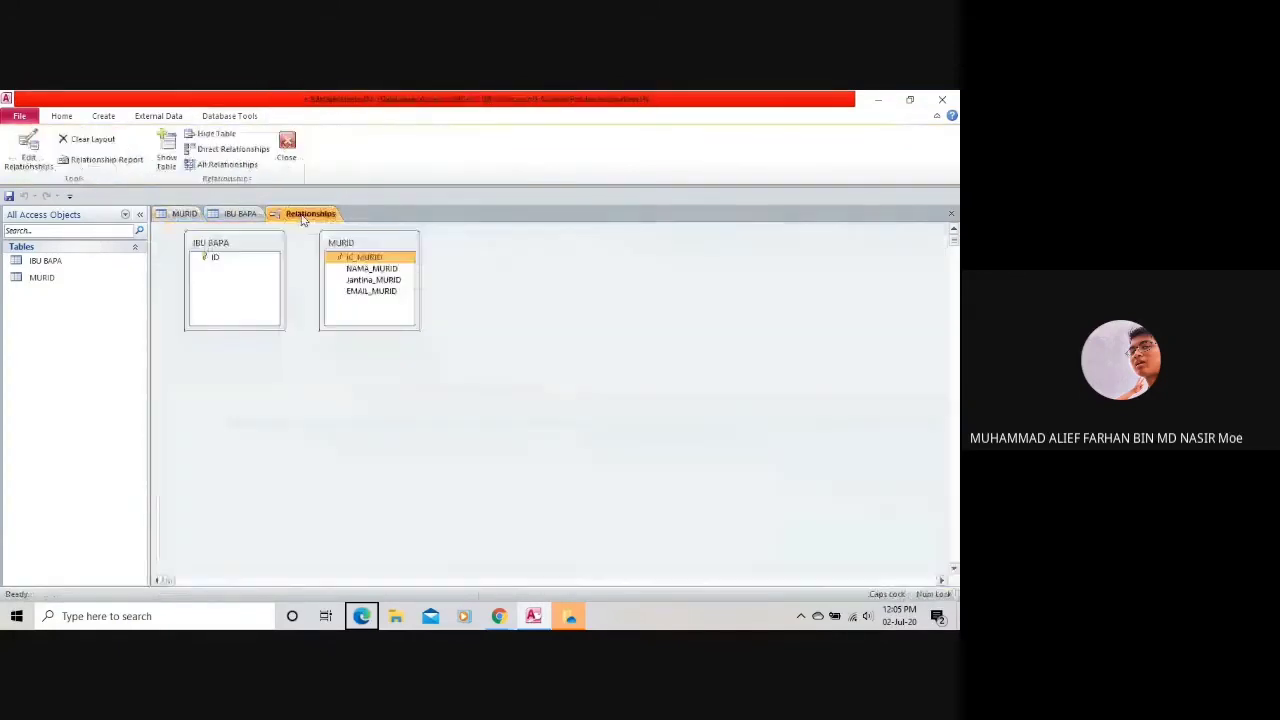
click(234, 215)
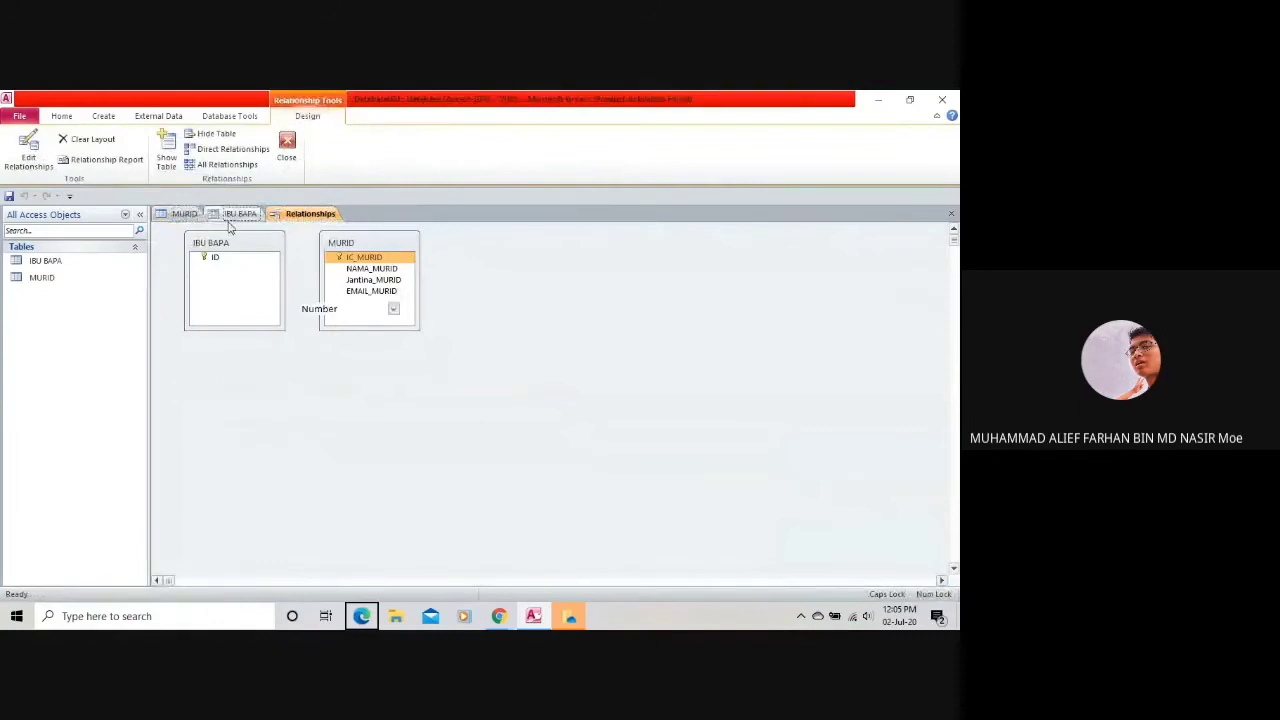
key(ctrl+s)
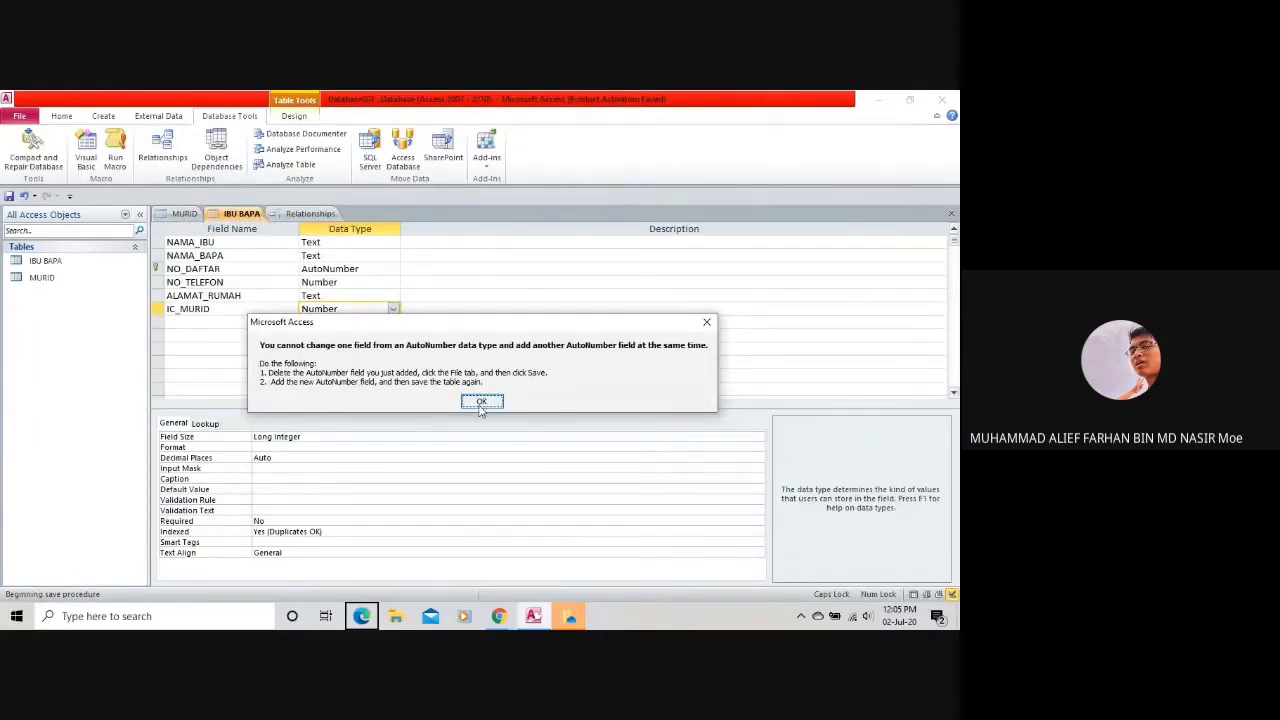
click(481, 402)
click(310, 213)
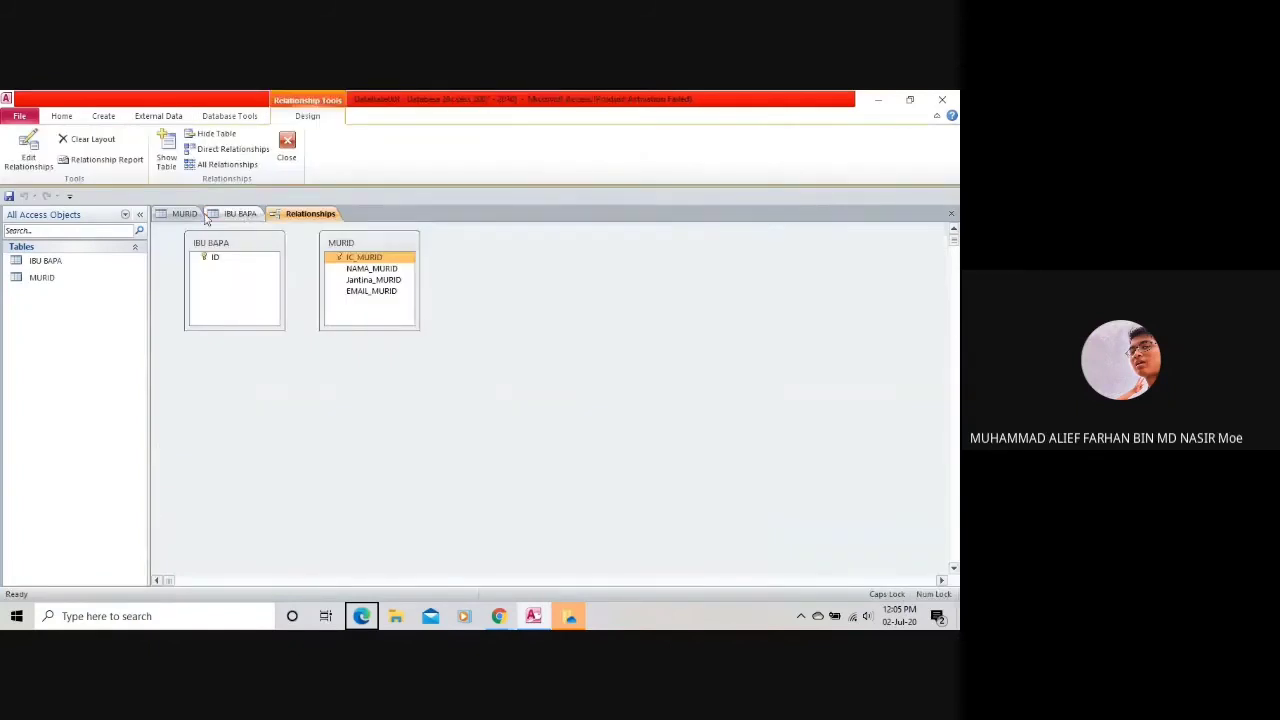
double_click(373, 298)
text(S)
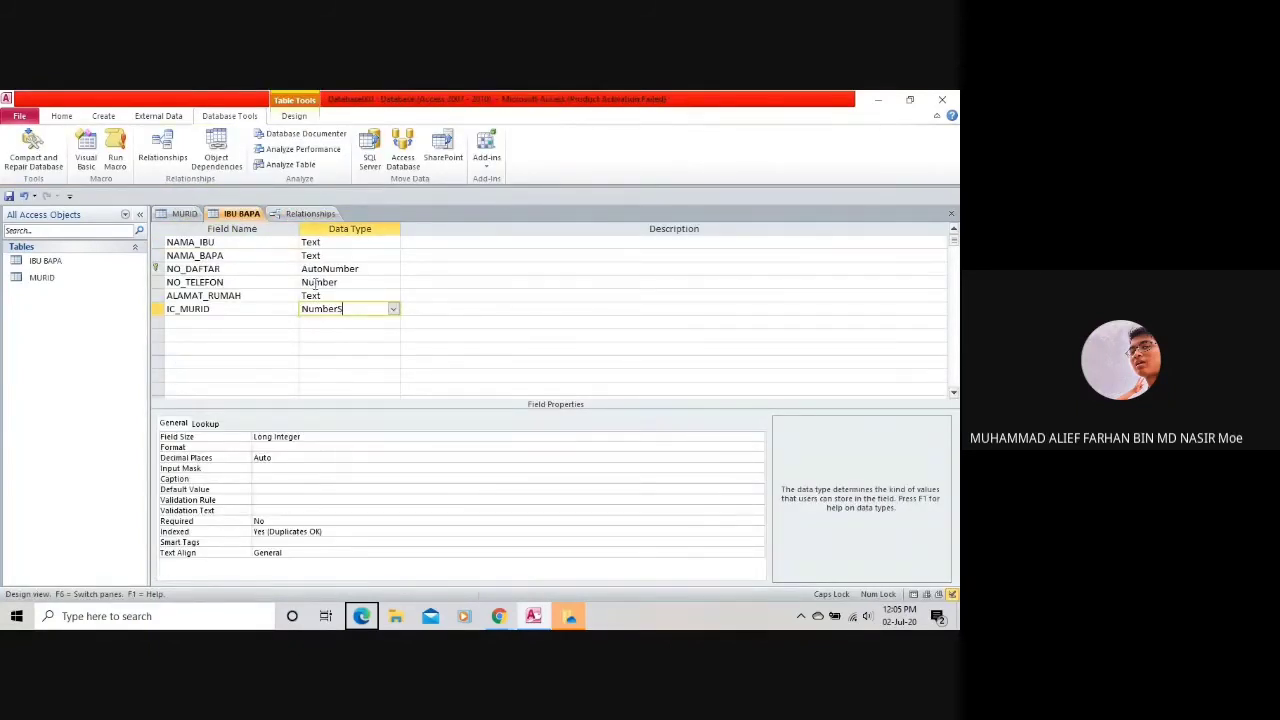
key(Print)
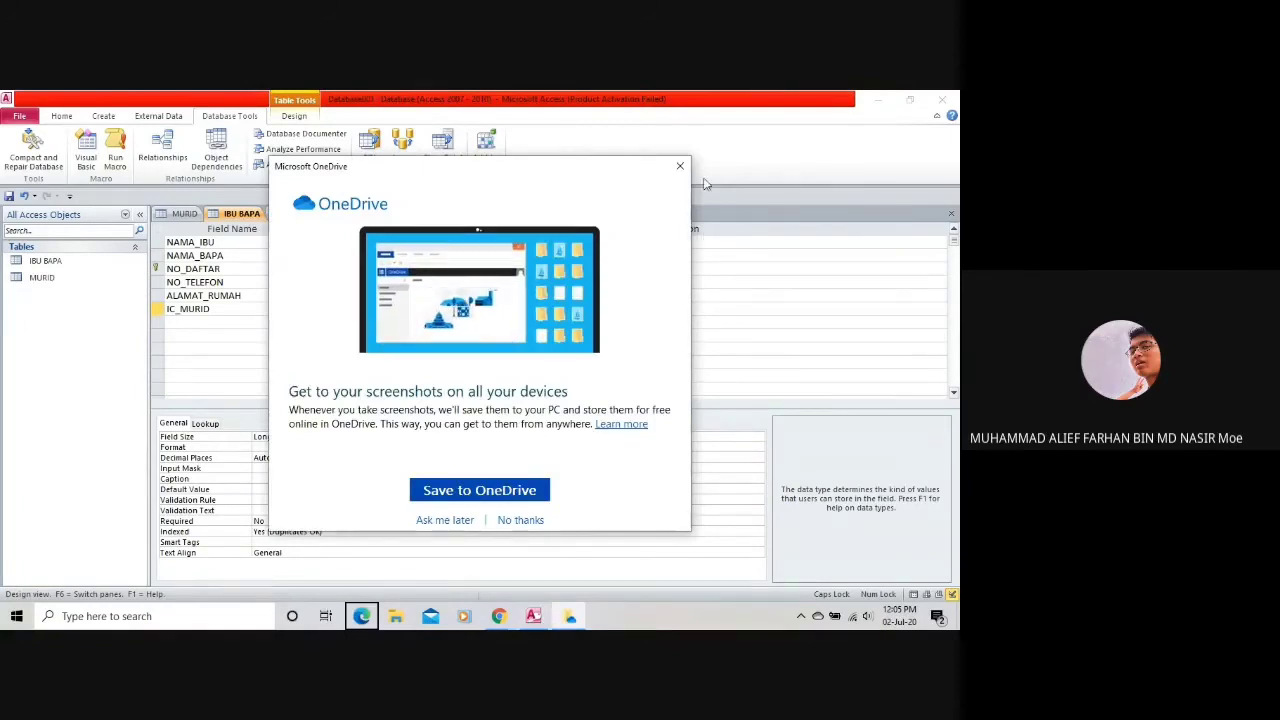
click(680, 167)
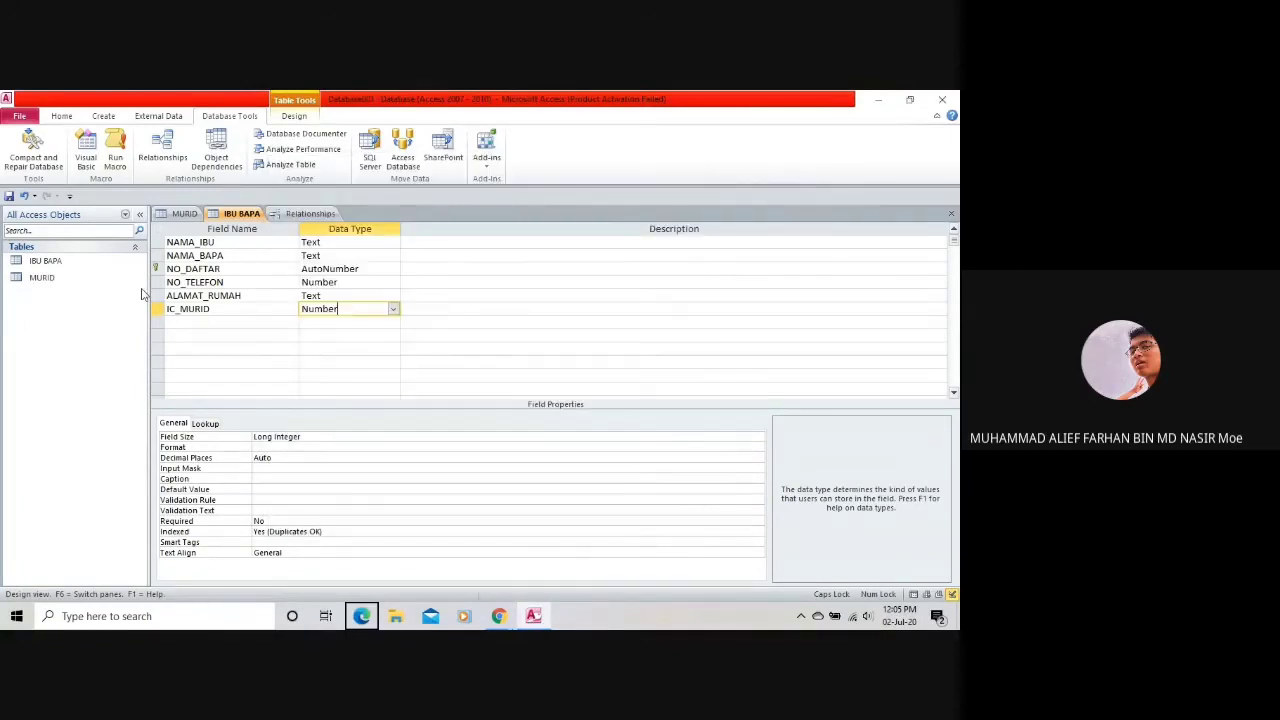
key(ctrl+s)
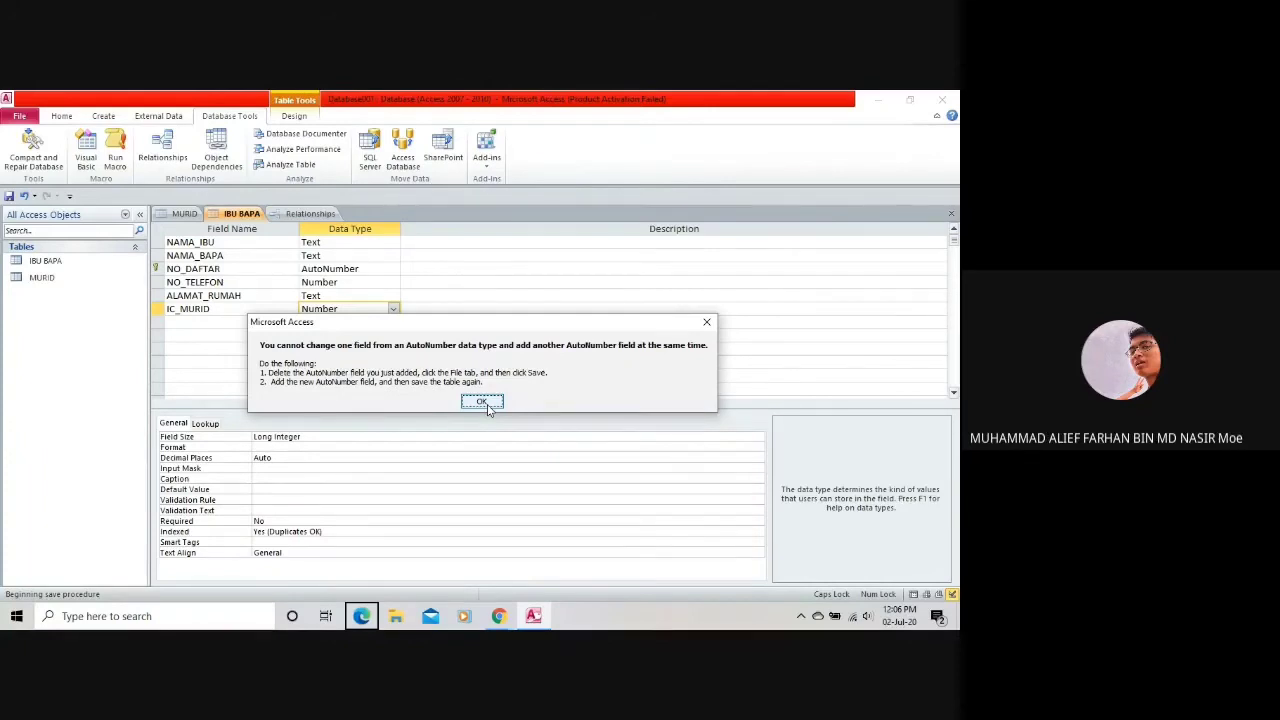
click(482, 402)
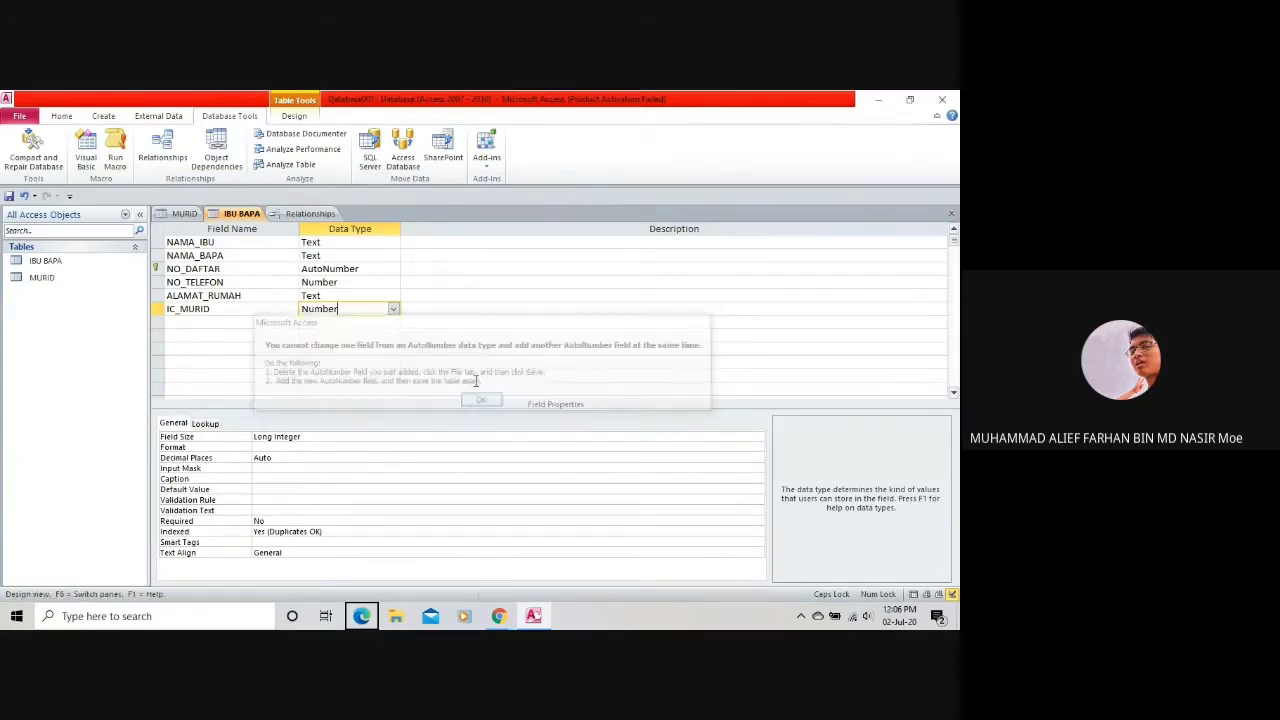
Delete the NO_DAFTAR key field and re-add it as AutoNumber below IC_MURID.
right_click(334, 270)
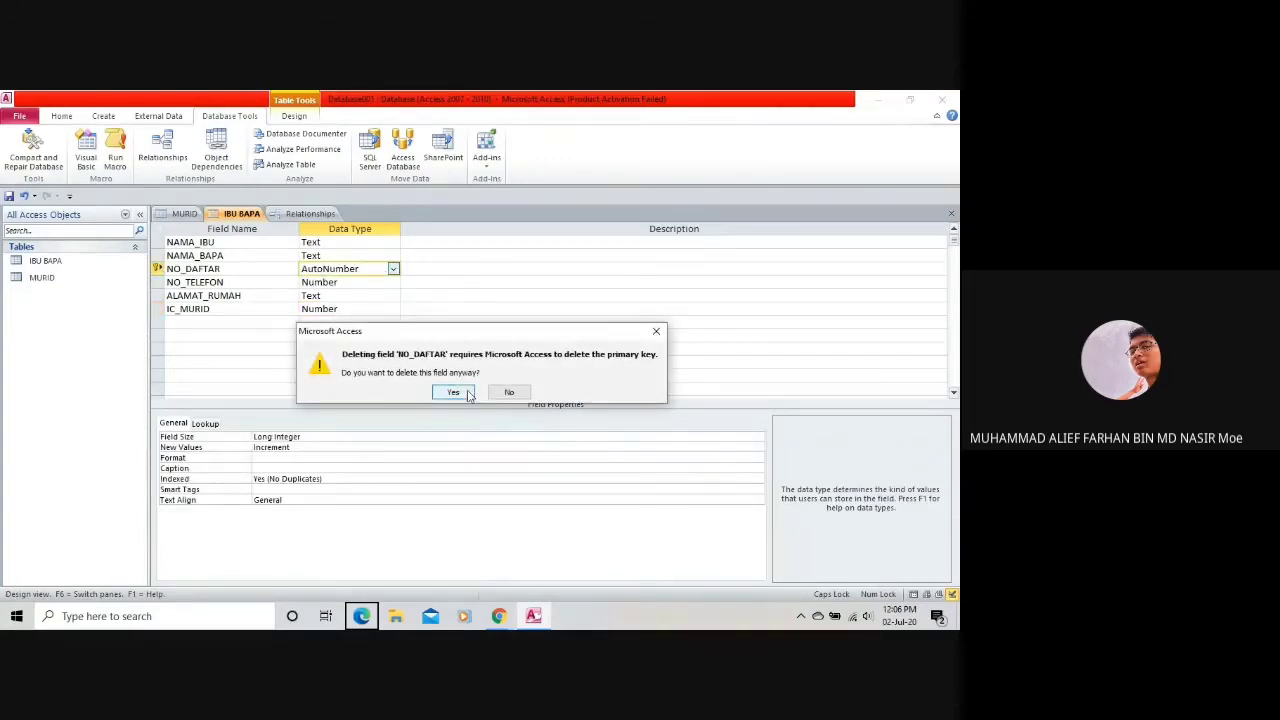
click(466, 393)
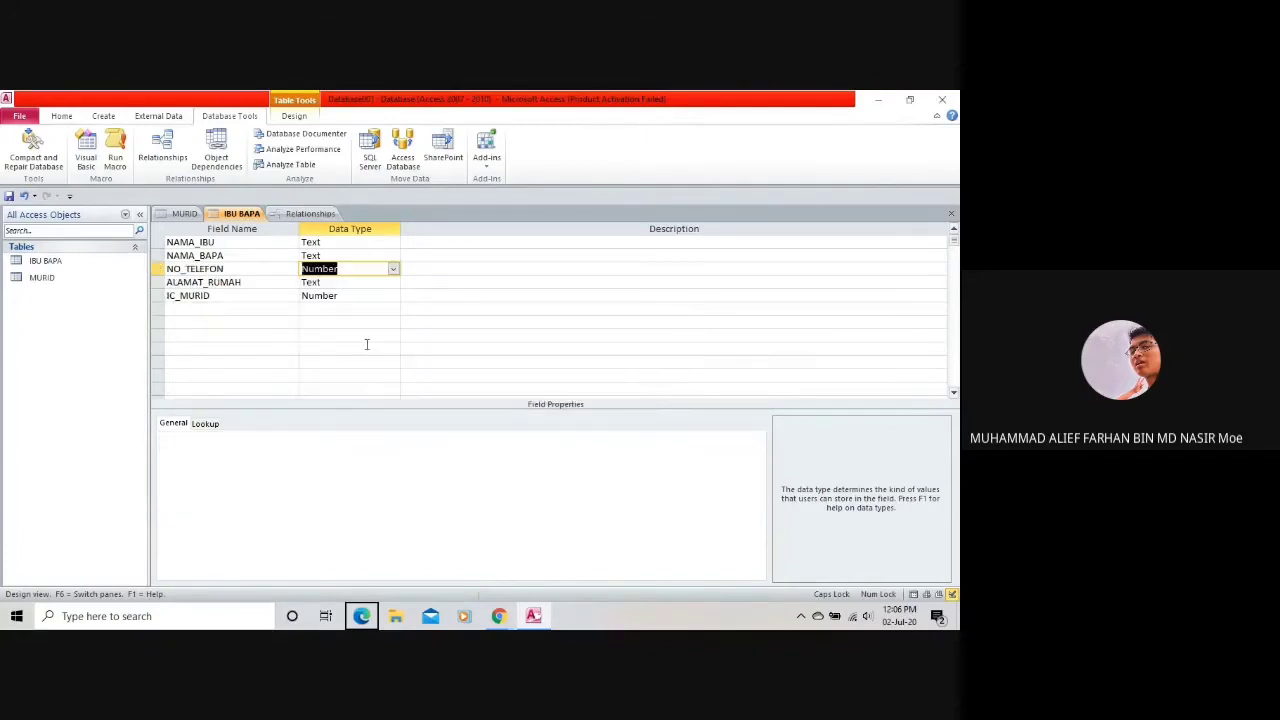
click(212, 308)
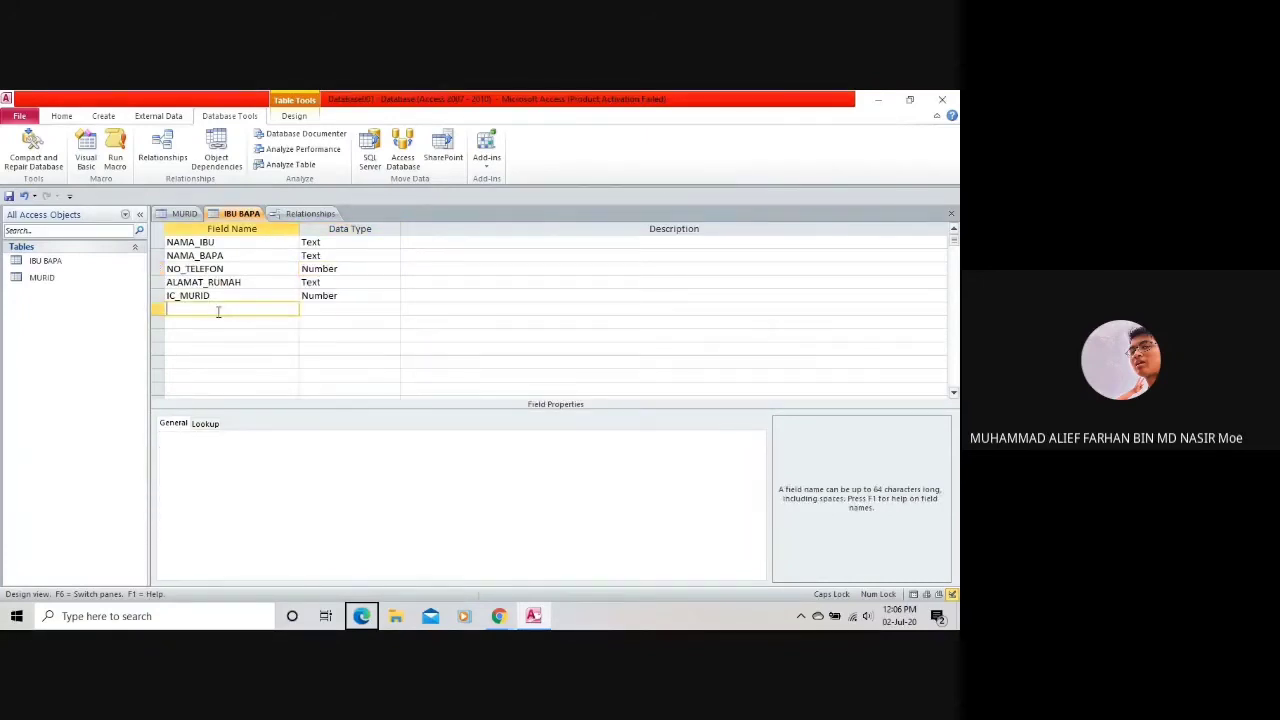
text(N)
text(-)
text(O_DA)
text(FTAR)
click(349, 310)
click(393, 309)
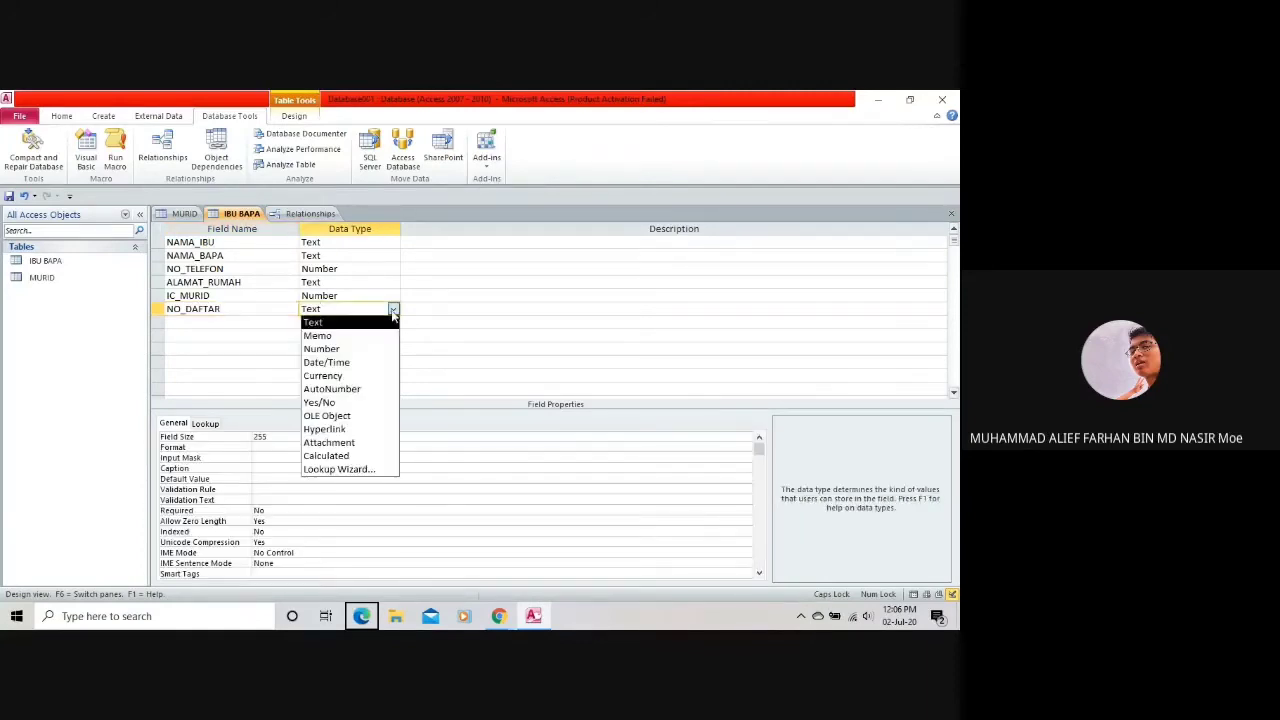
click(335, 389)
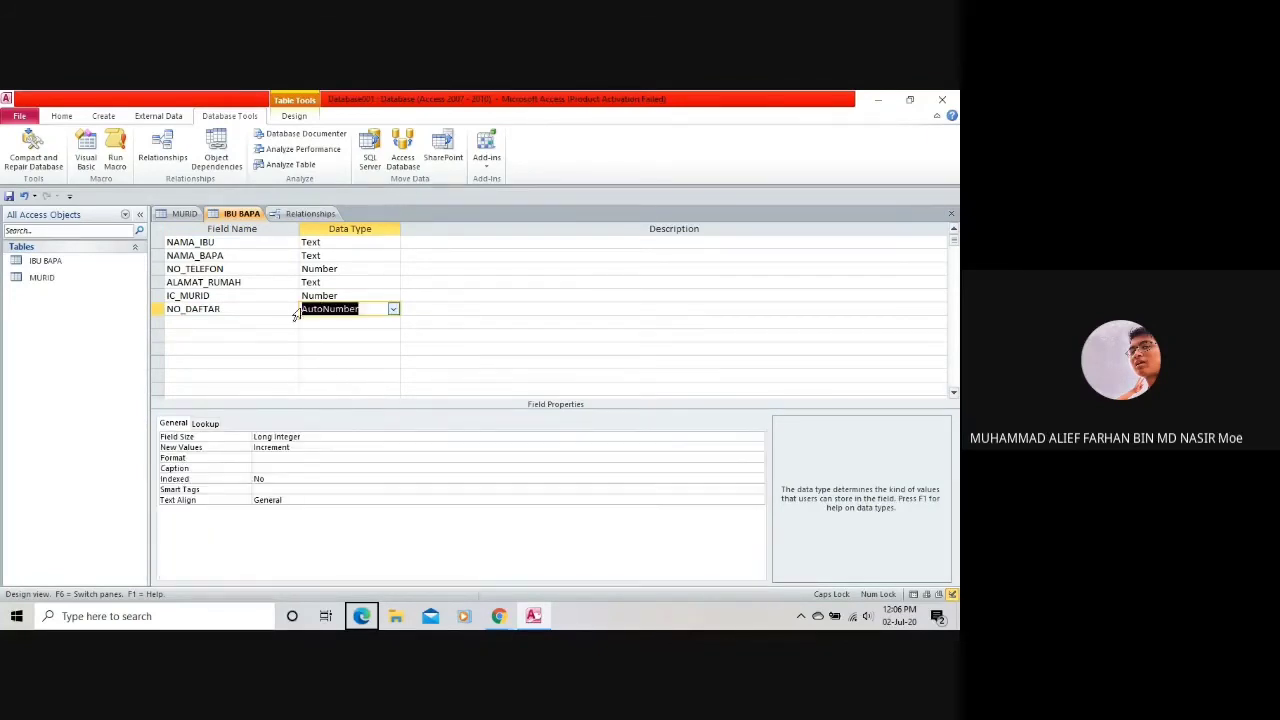
click(170, 308)
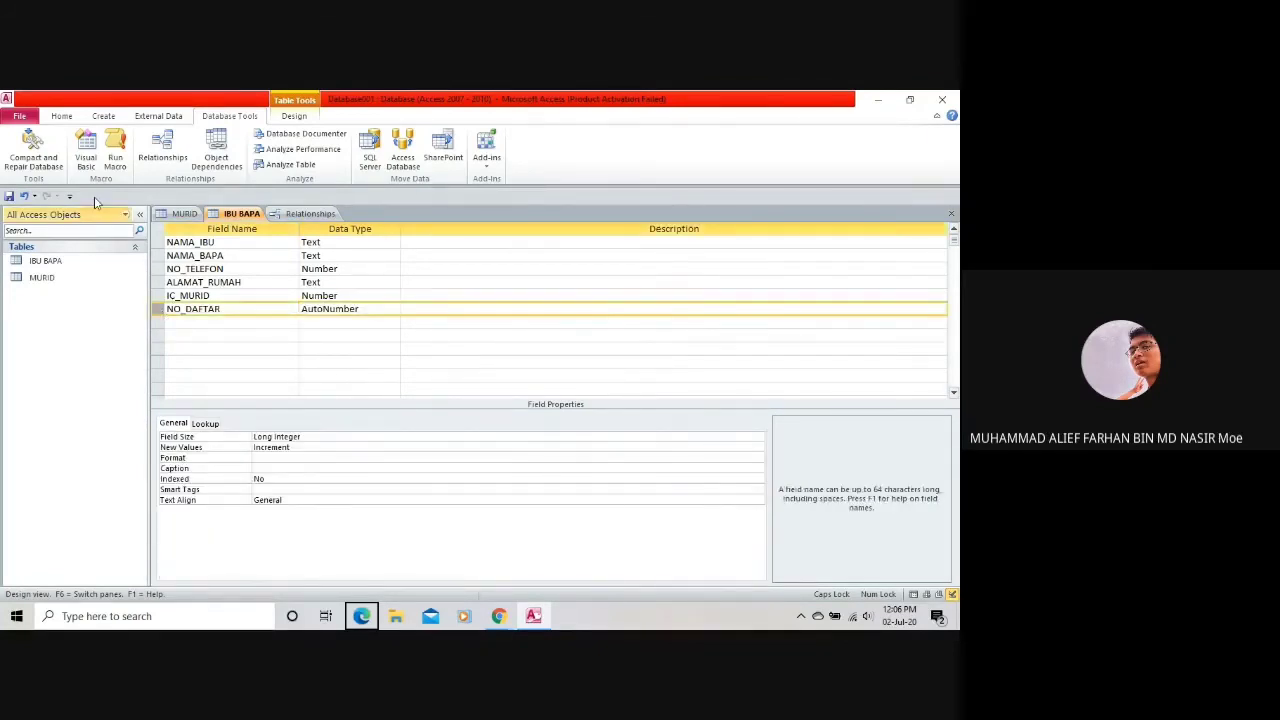
Make NO_DAFTAR the primary key and try saving, dismissing the AutoNumber error.
click(61, 117)
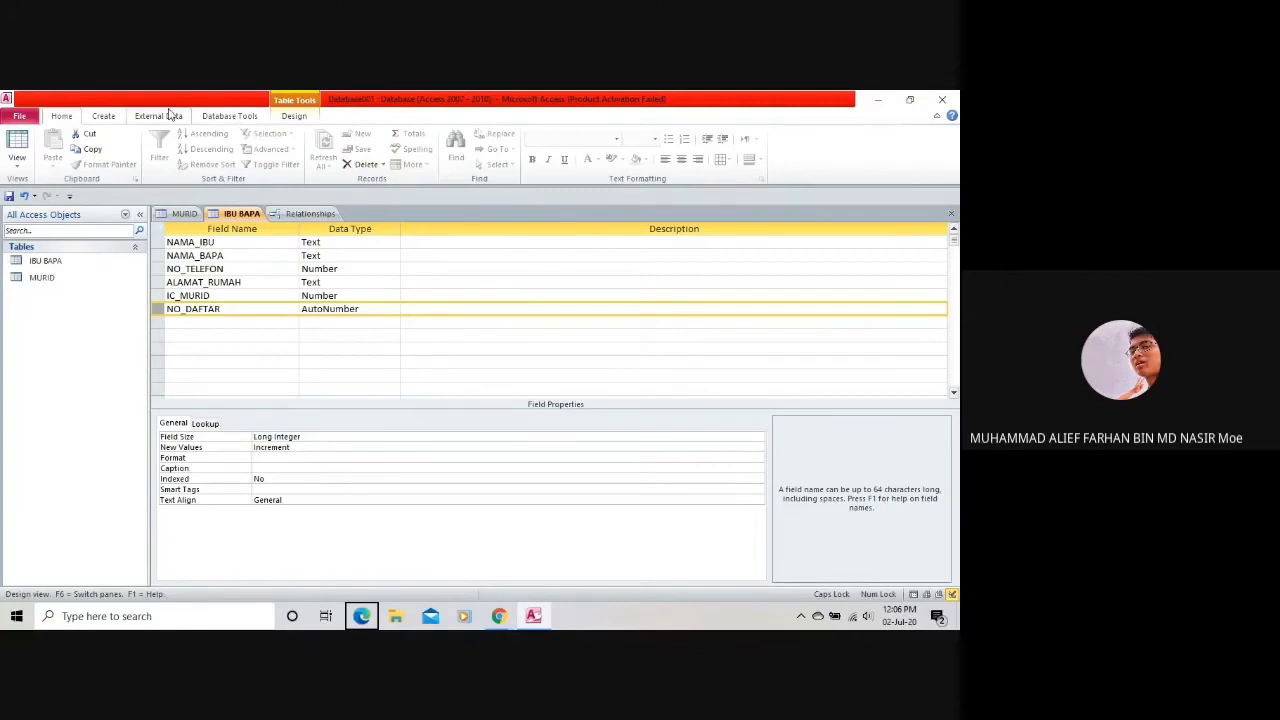
scroll(88, 116, down, 2)
scroll(88, 116, up, 2)
click(287, 117)
click(53, 150)
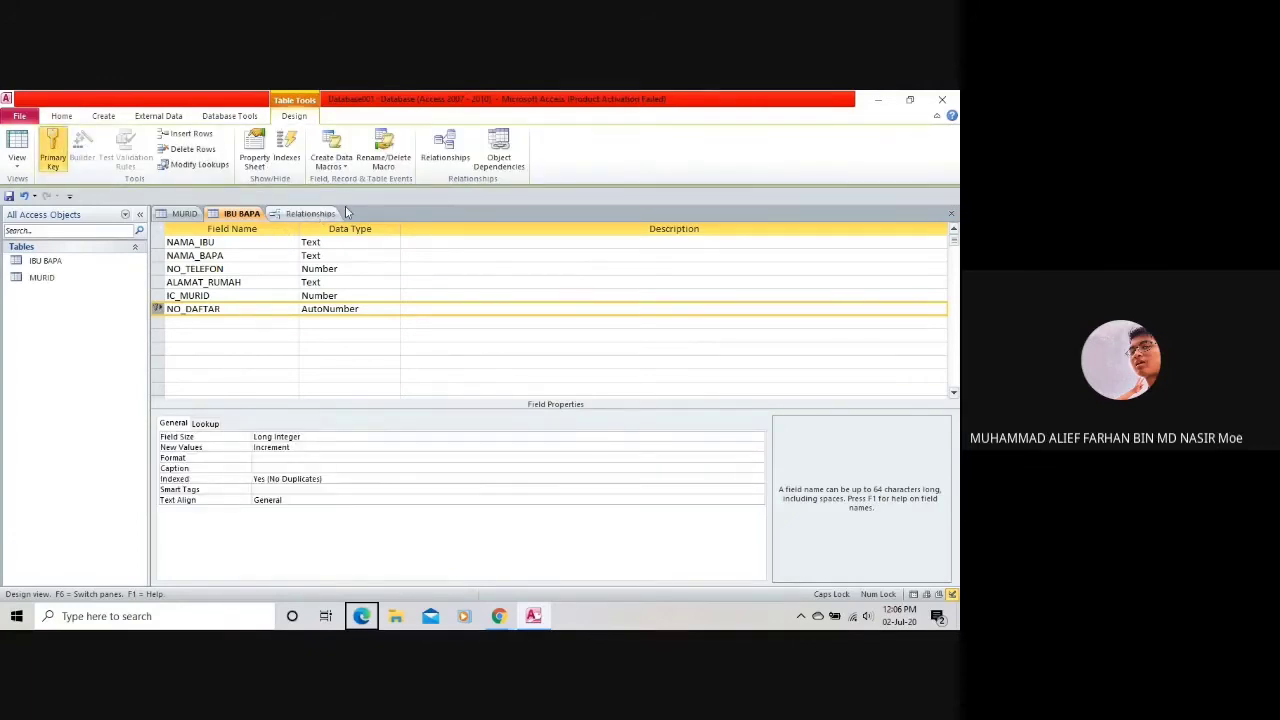
click(334, 309)
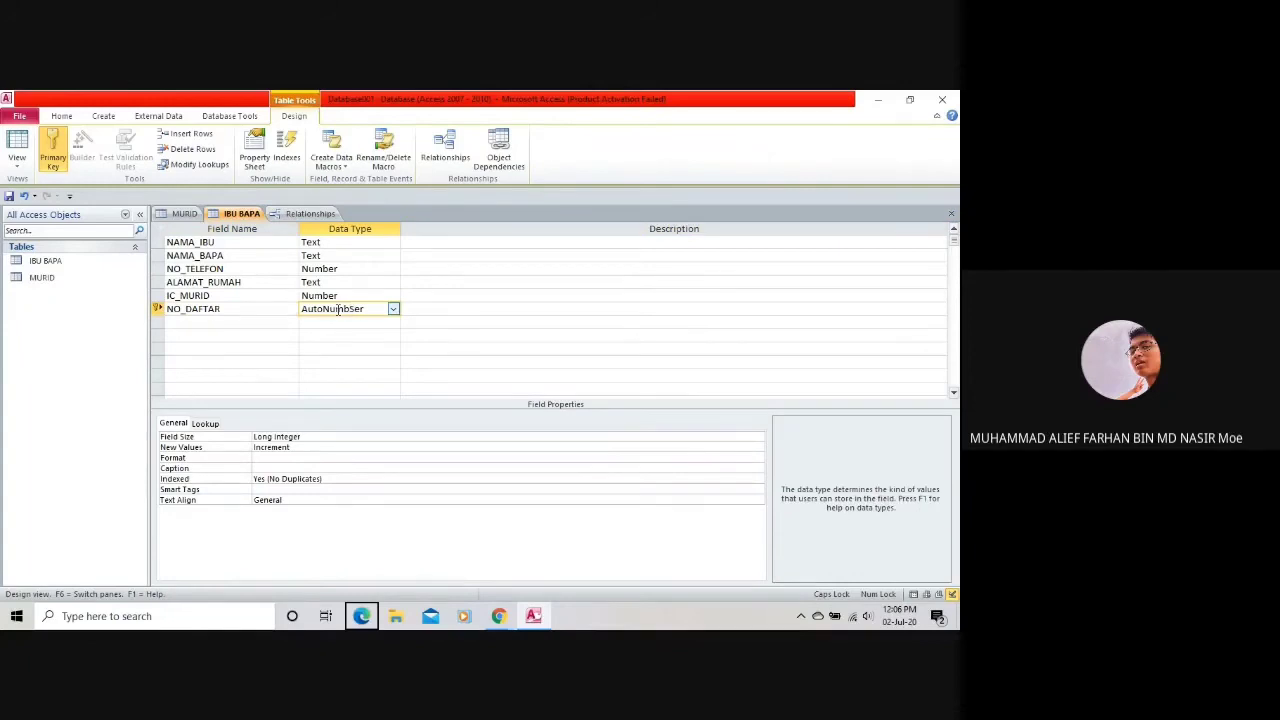
key(ctrl+s)
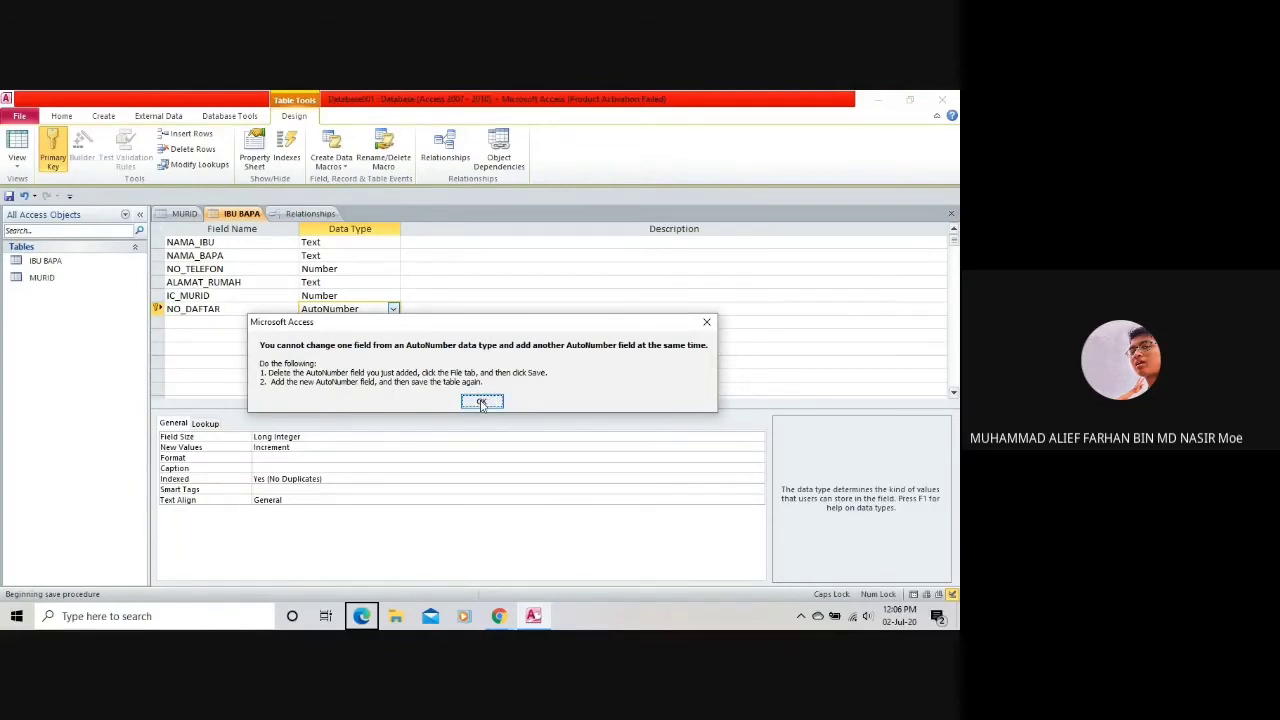
click(482, 403)
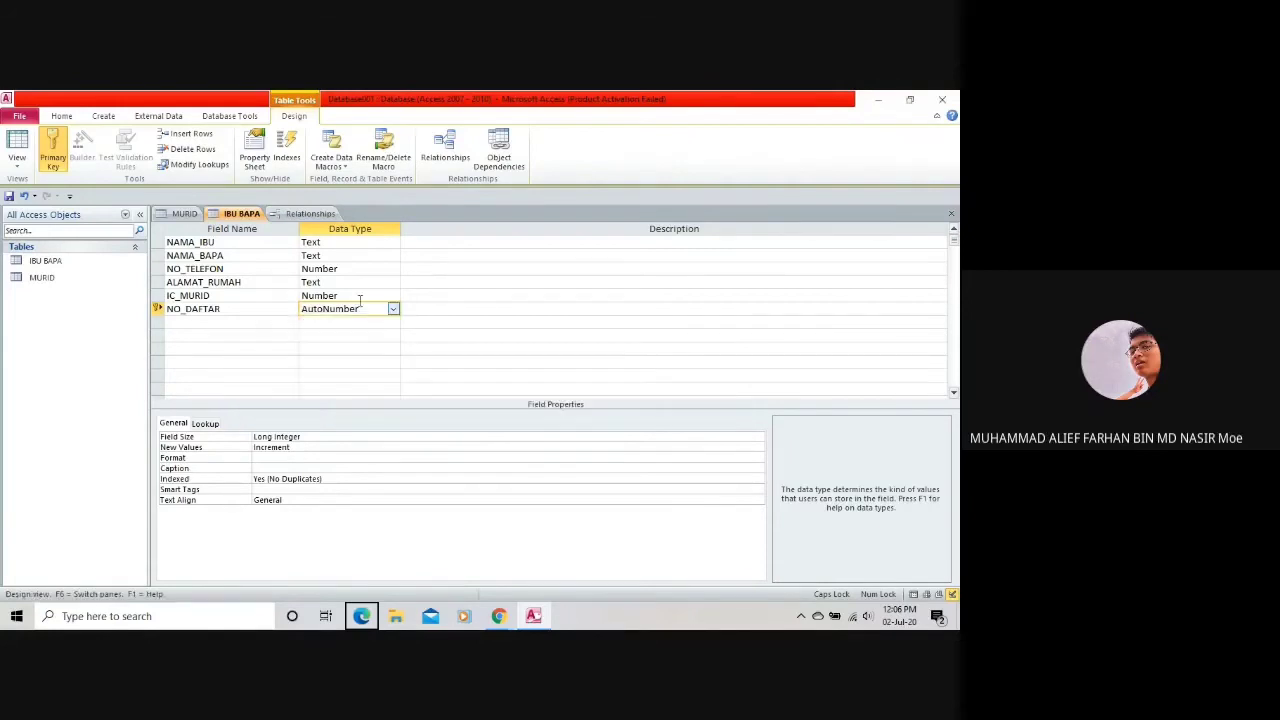
Delete the NO_DAFTAR row and save the table without it.
right_click(362, 307)
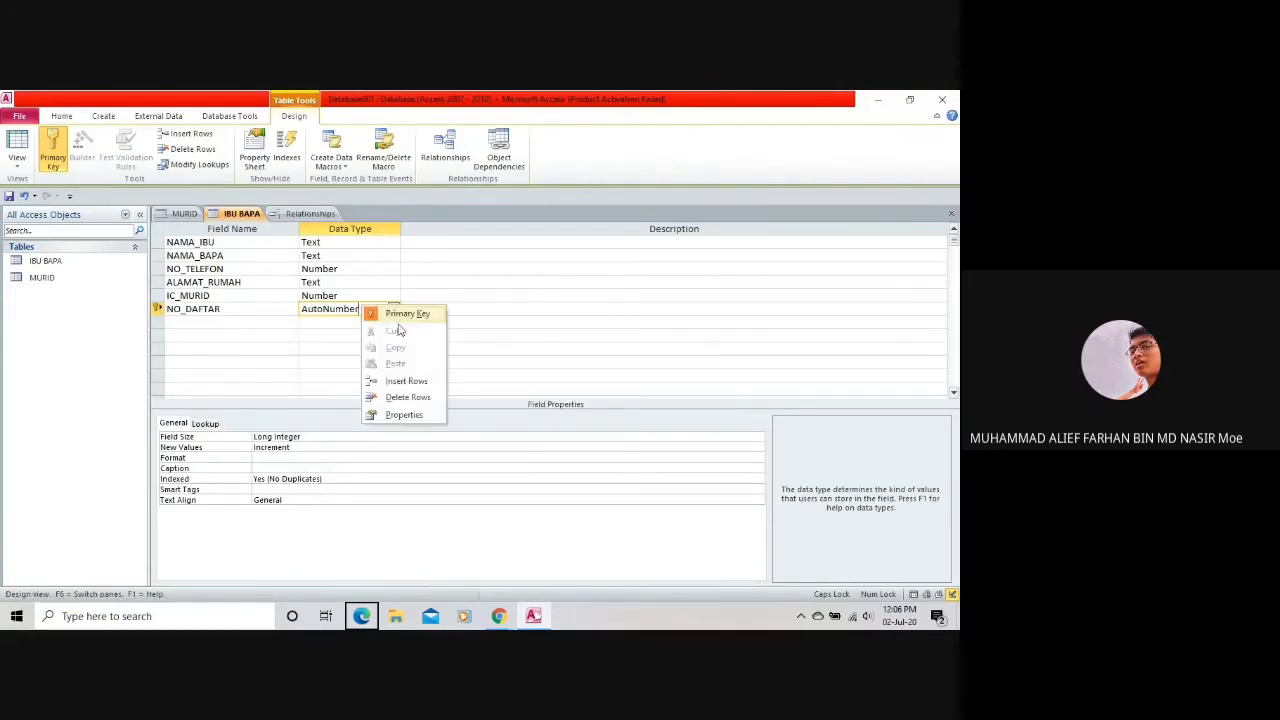
click(400, 397)
key(Return)
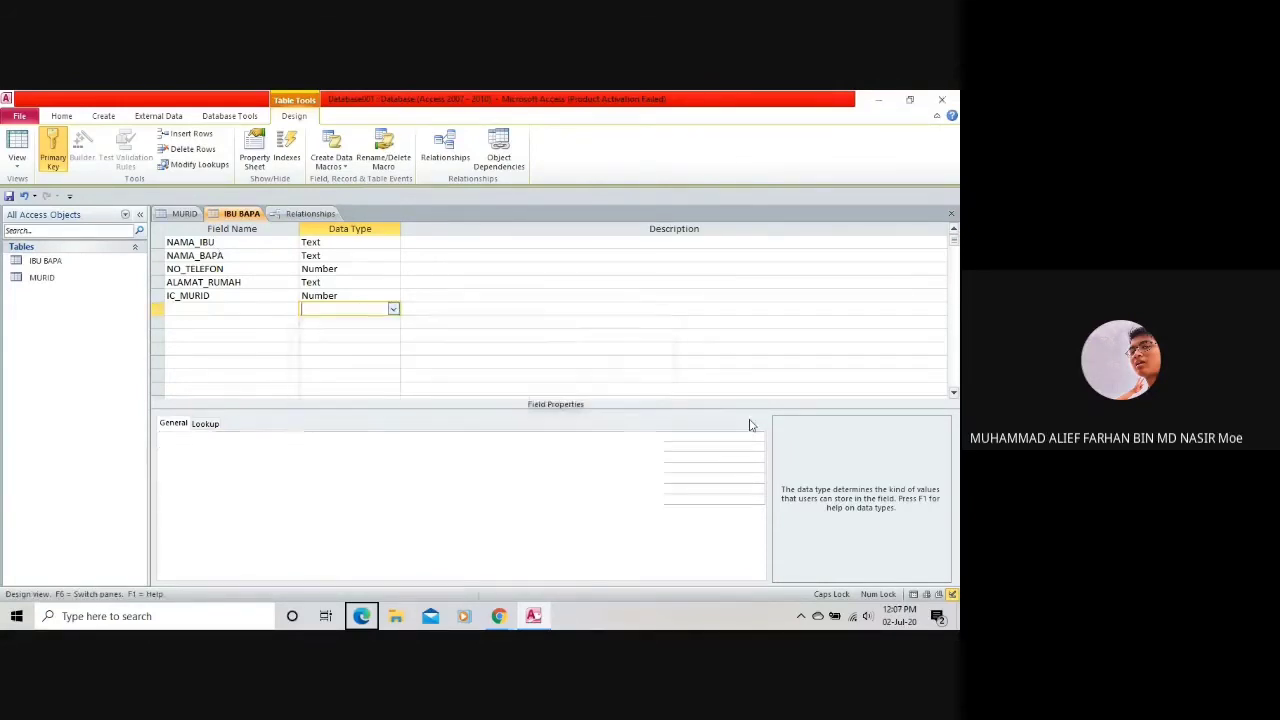
click(22, 116)
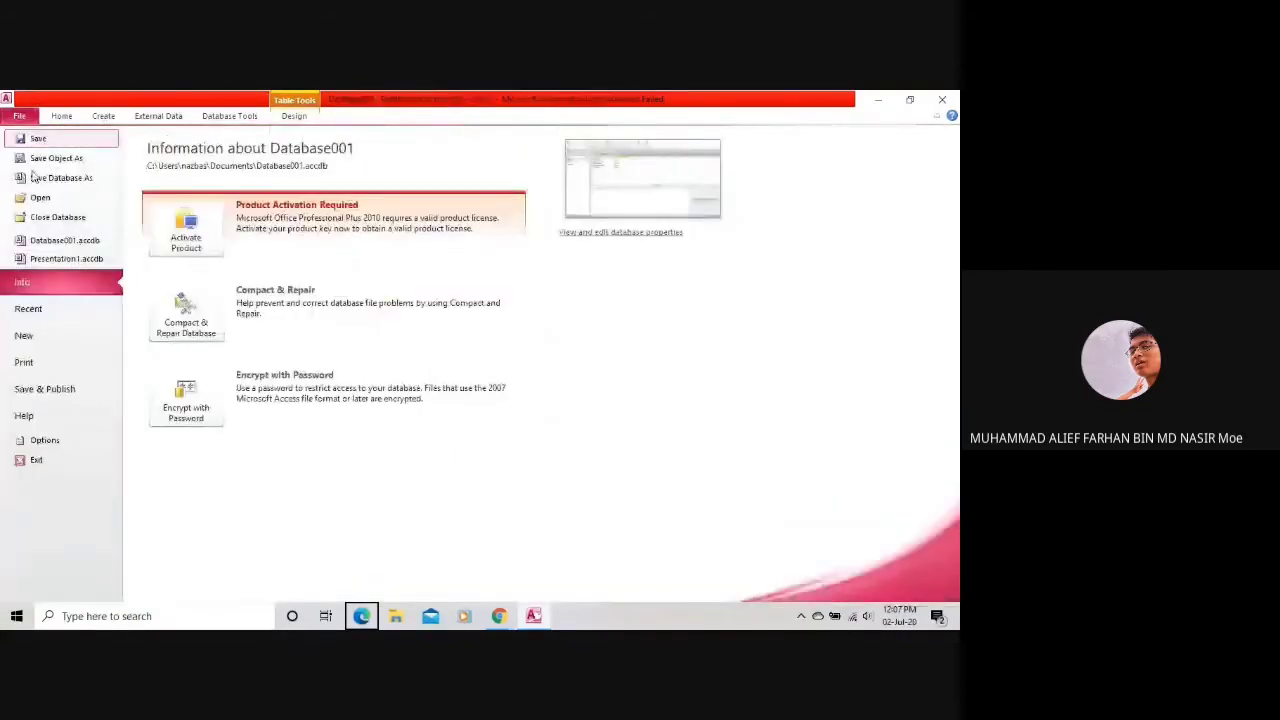
click(83, 139)
Add NO_DAFTAR again as an AutoNumber field after IC_MURID.
click(282, 307)
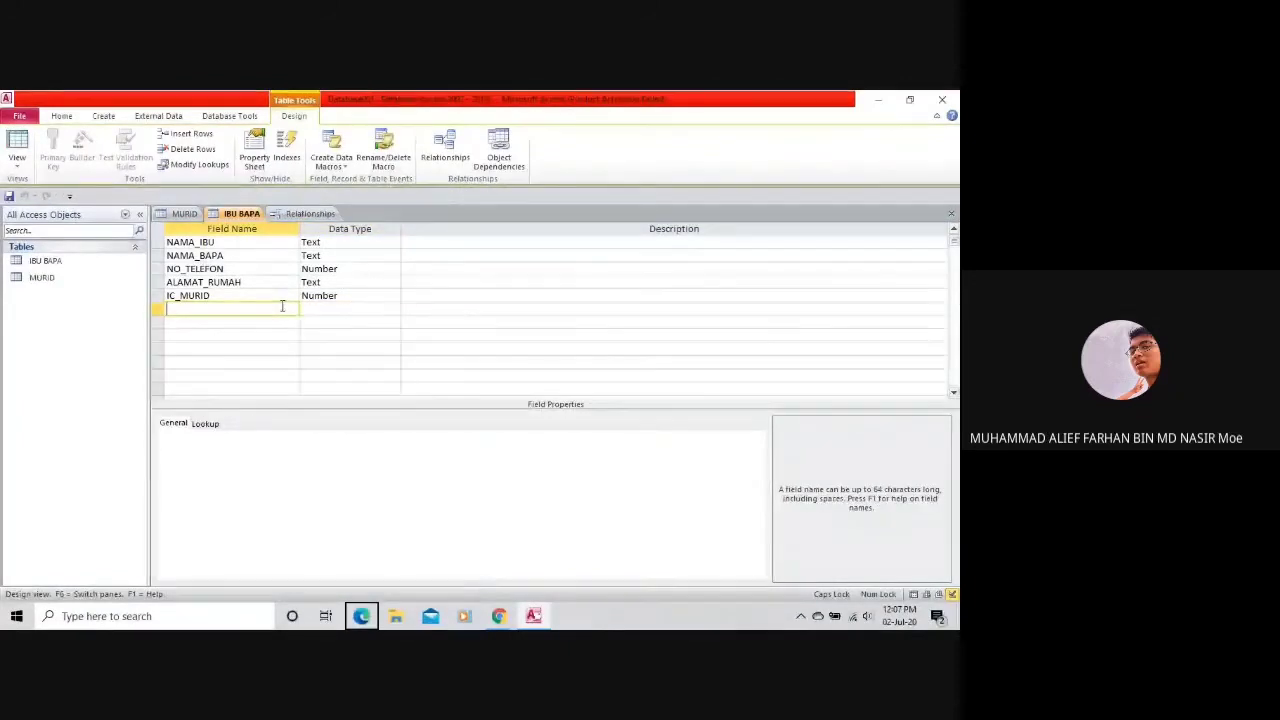
text(NO_DAFTAR)
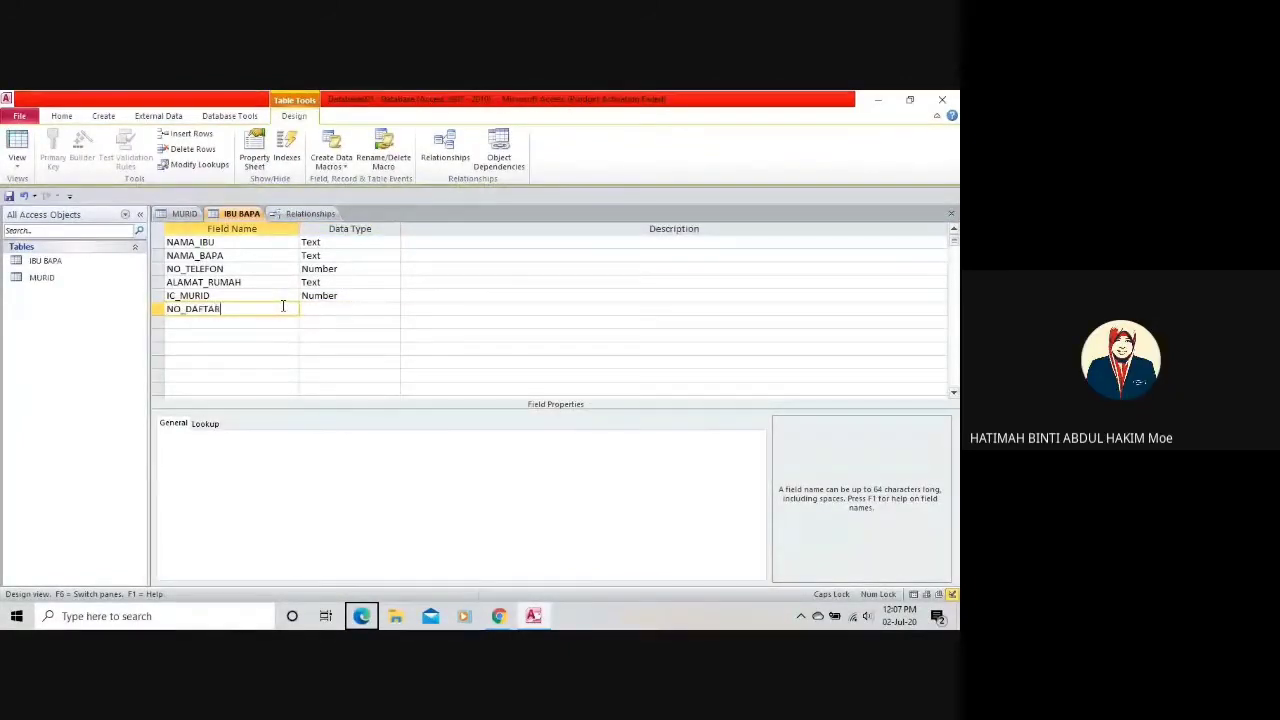
click(352, 300)
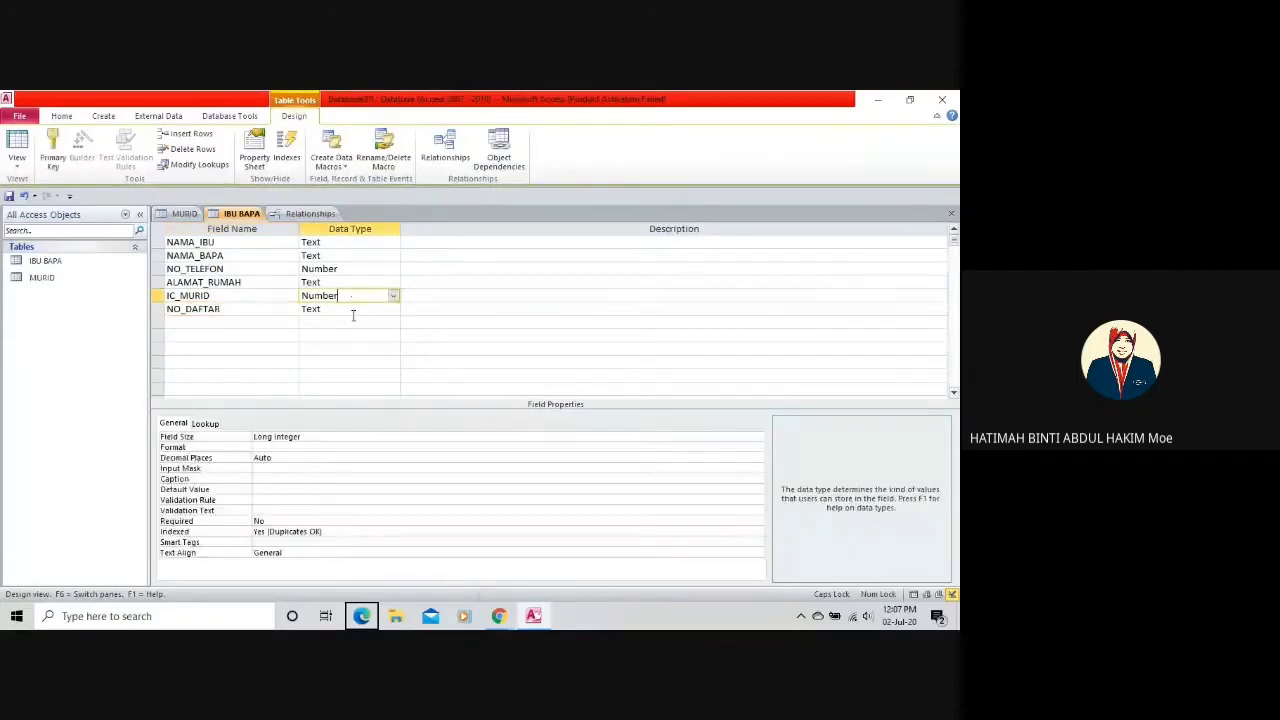
click(354, 309)
click(393, 309)
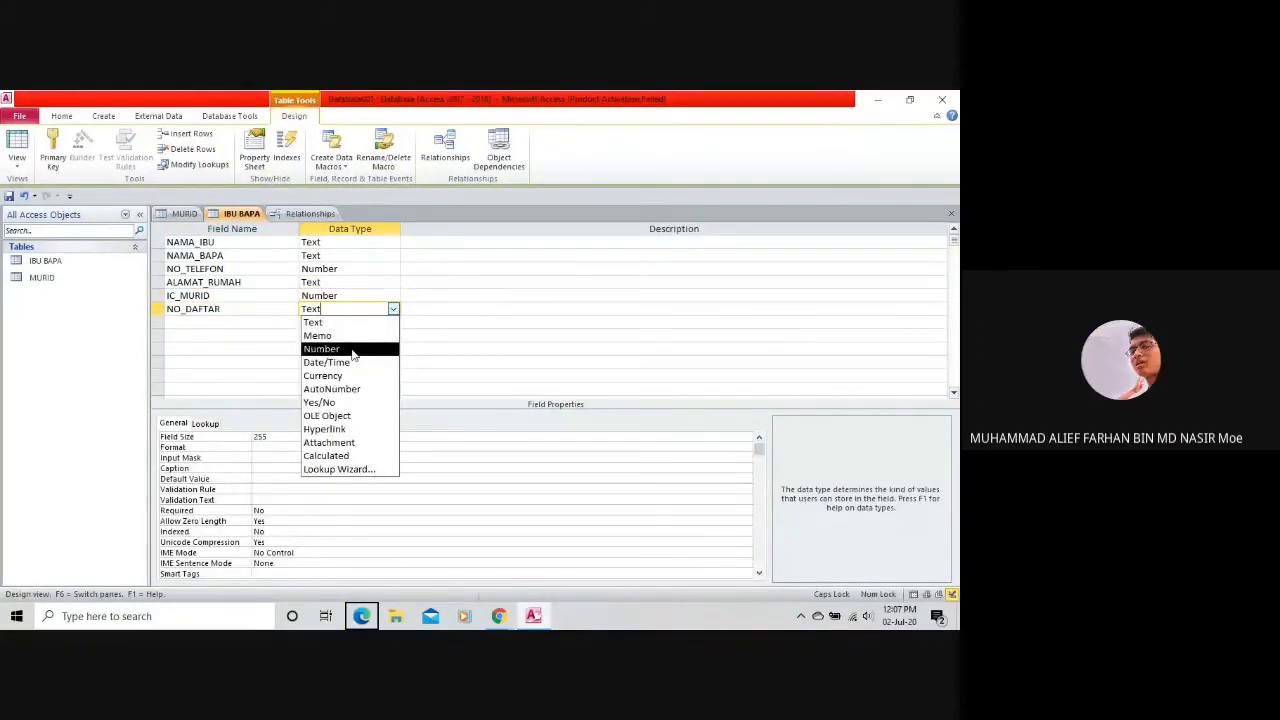
click(348, 389)
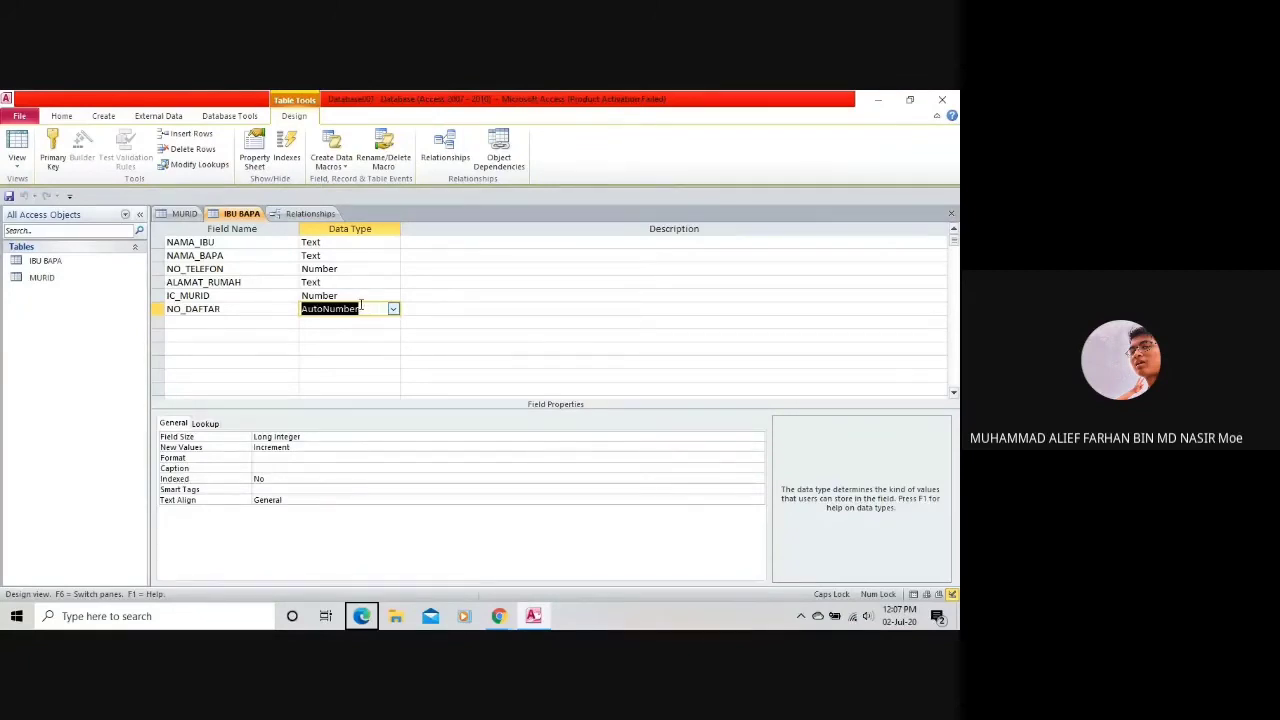
click(367, 309)
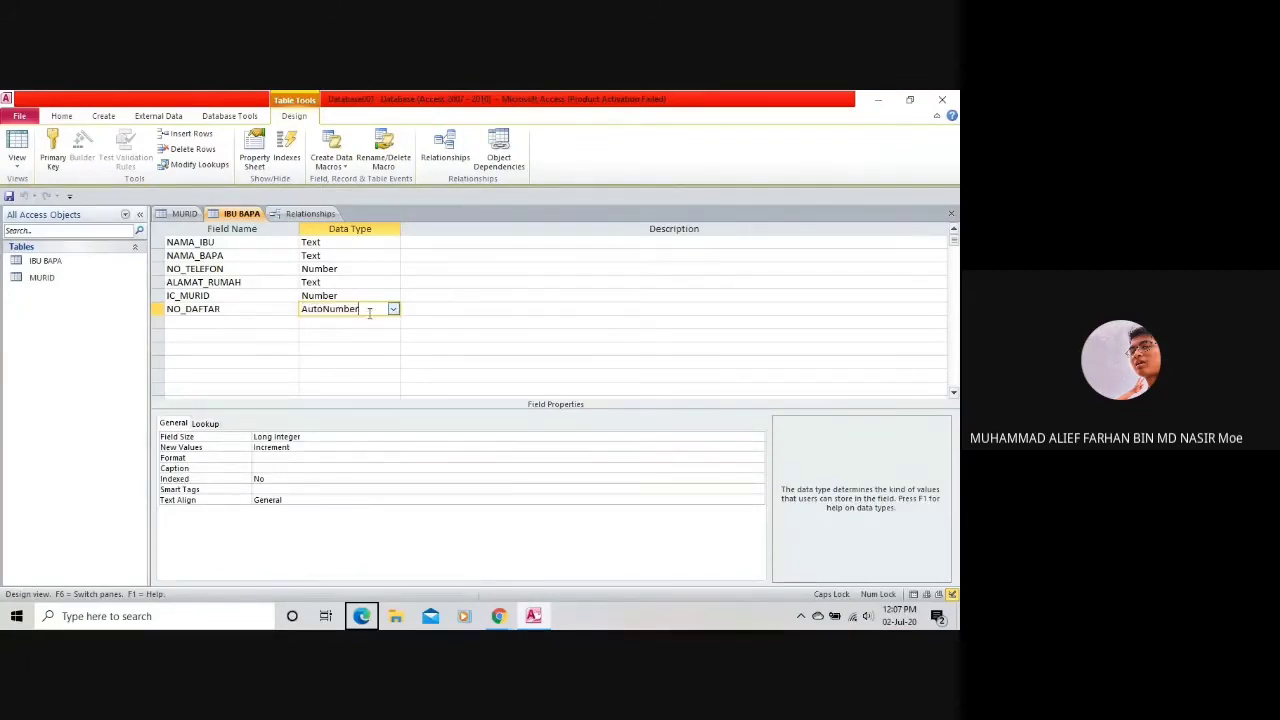
Compare the MURID and IBU BAPA designs against the relationships diagram.
click(306, 213)
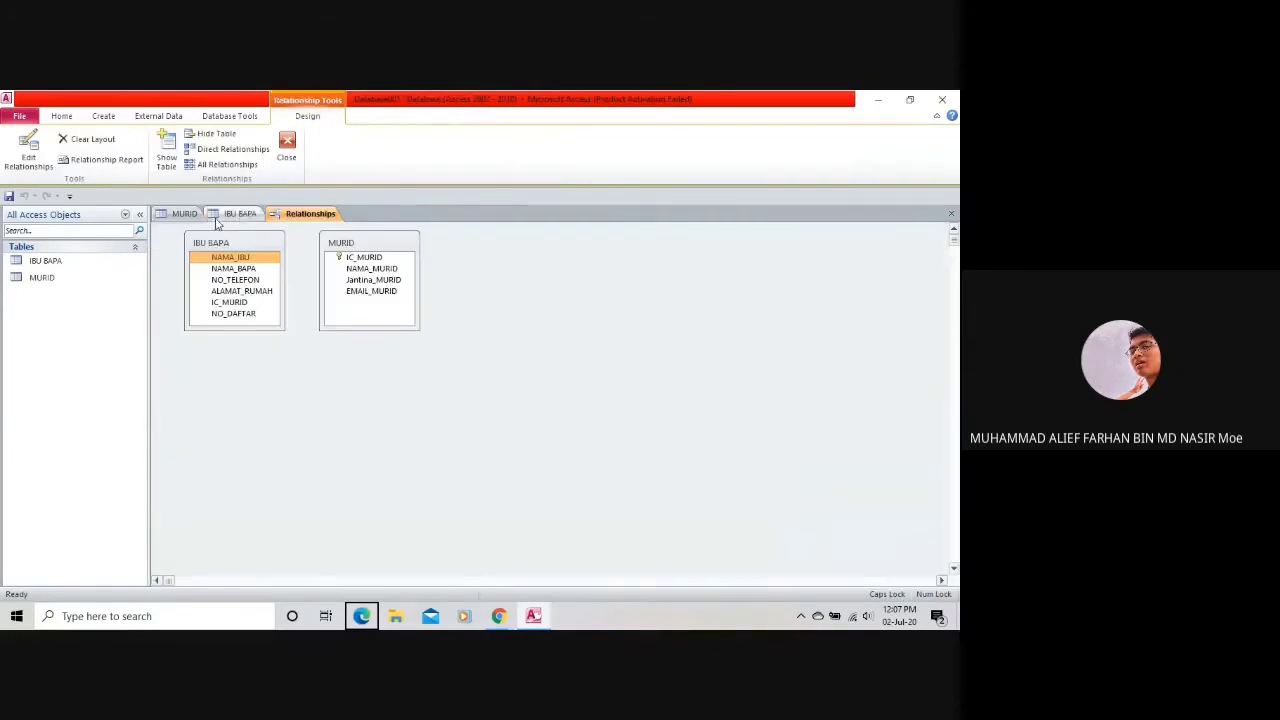
click(236, 214)
click(186, 214)
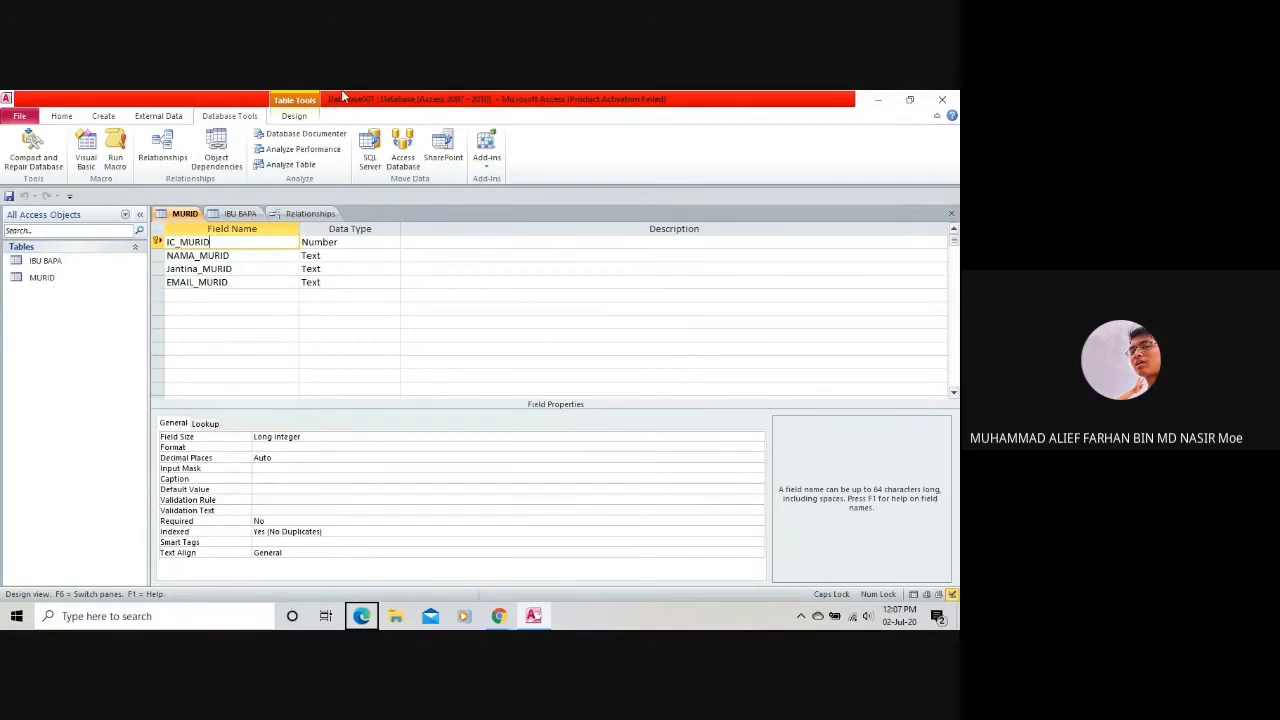
click(310, 213)
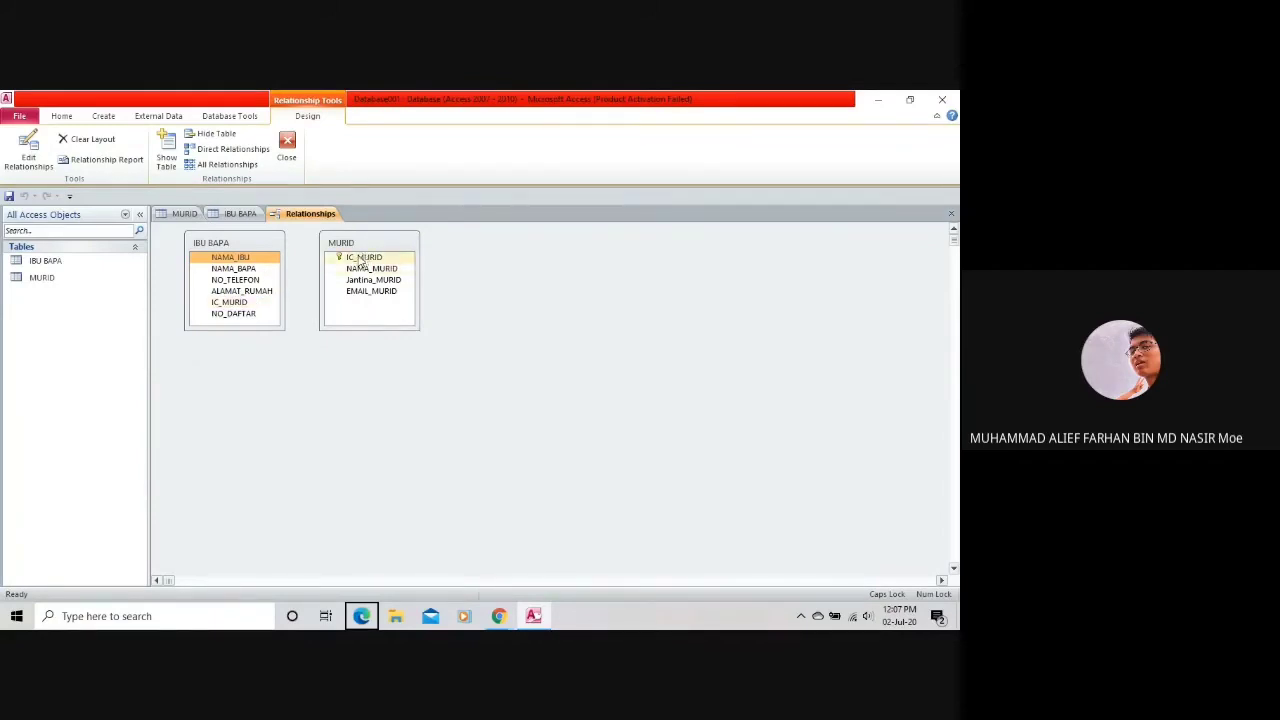
click(229, 216)
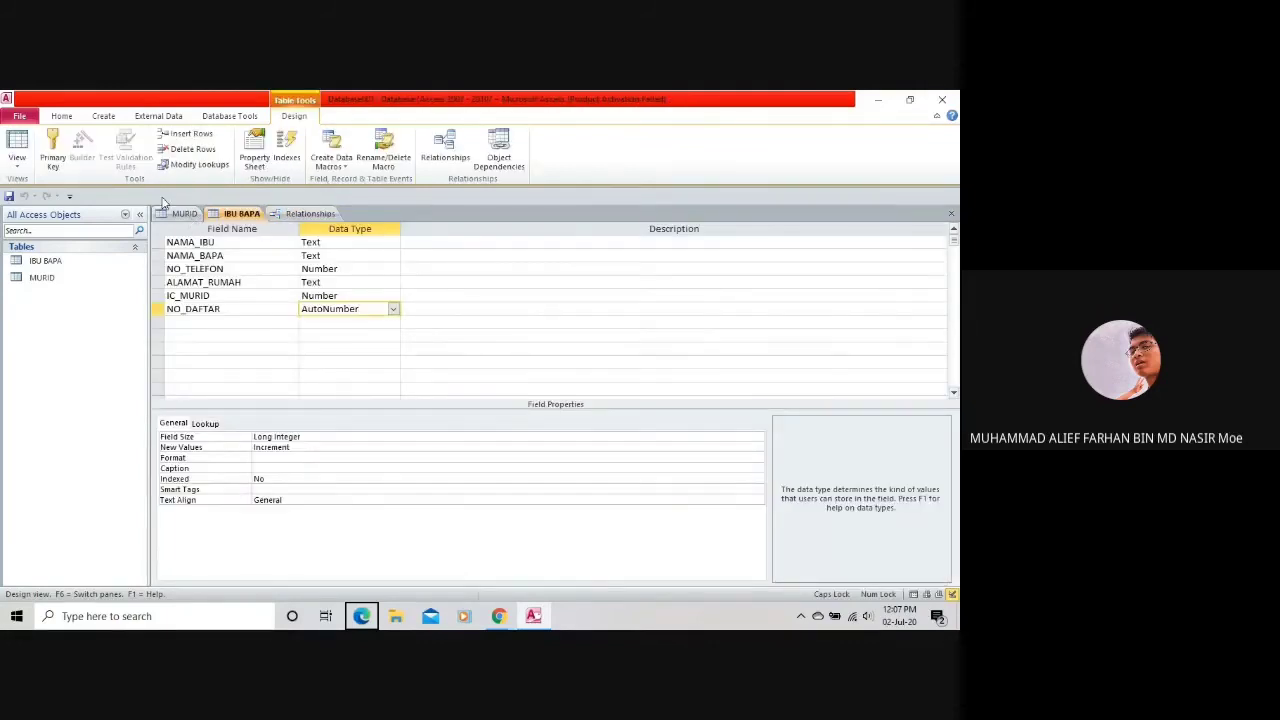
click(184, 214)
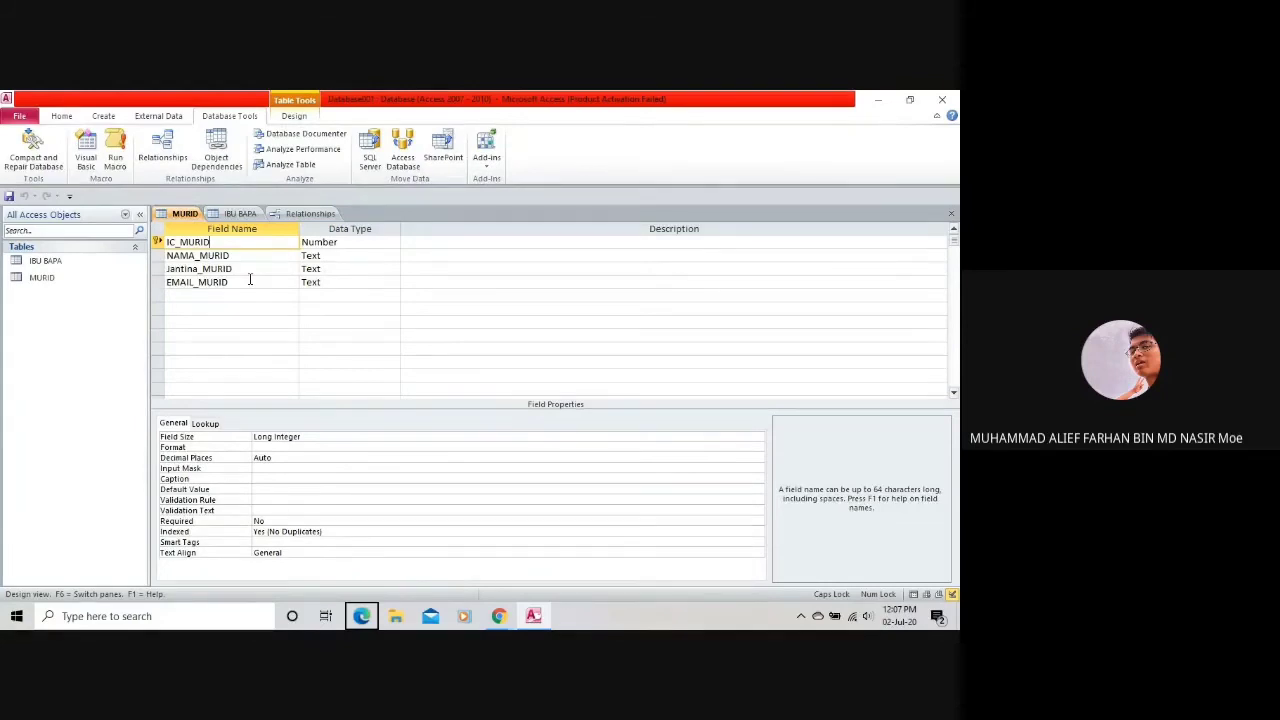
click(240, 214)
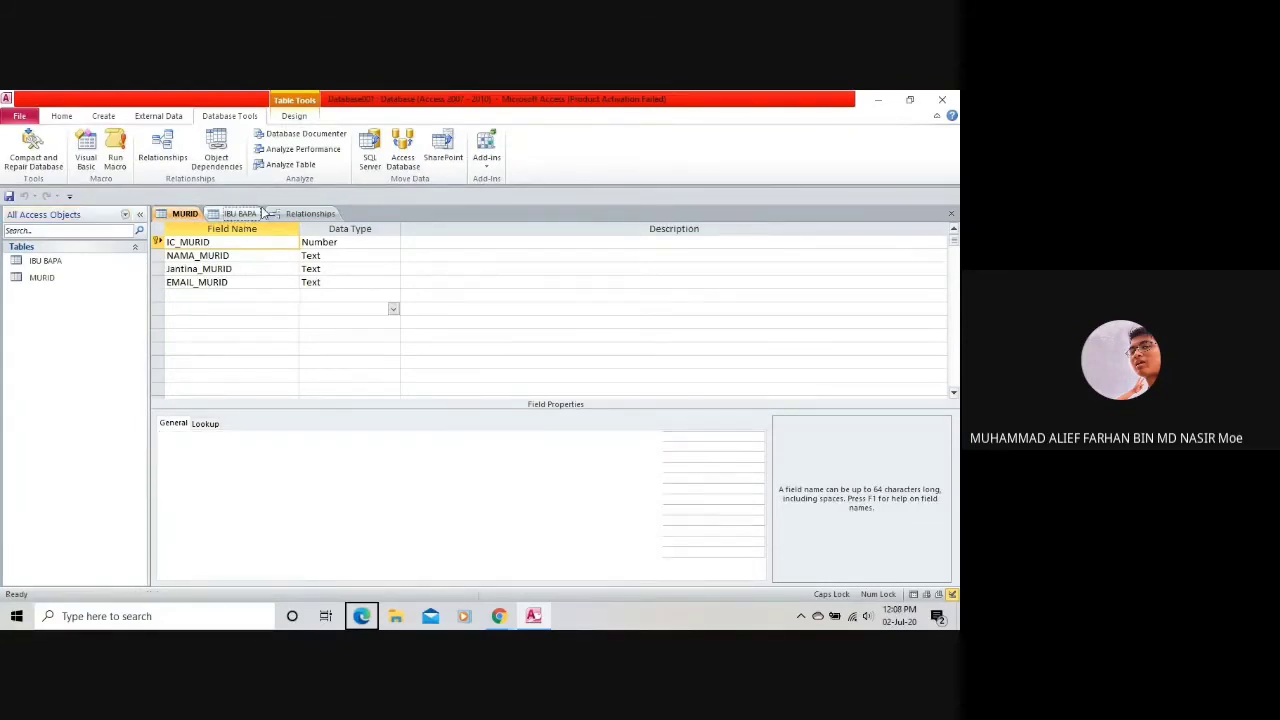
click(330, 214)
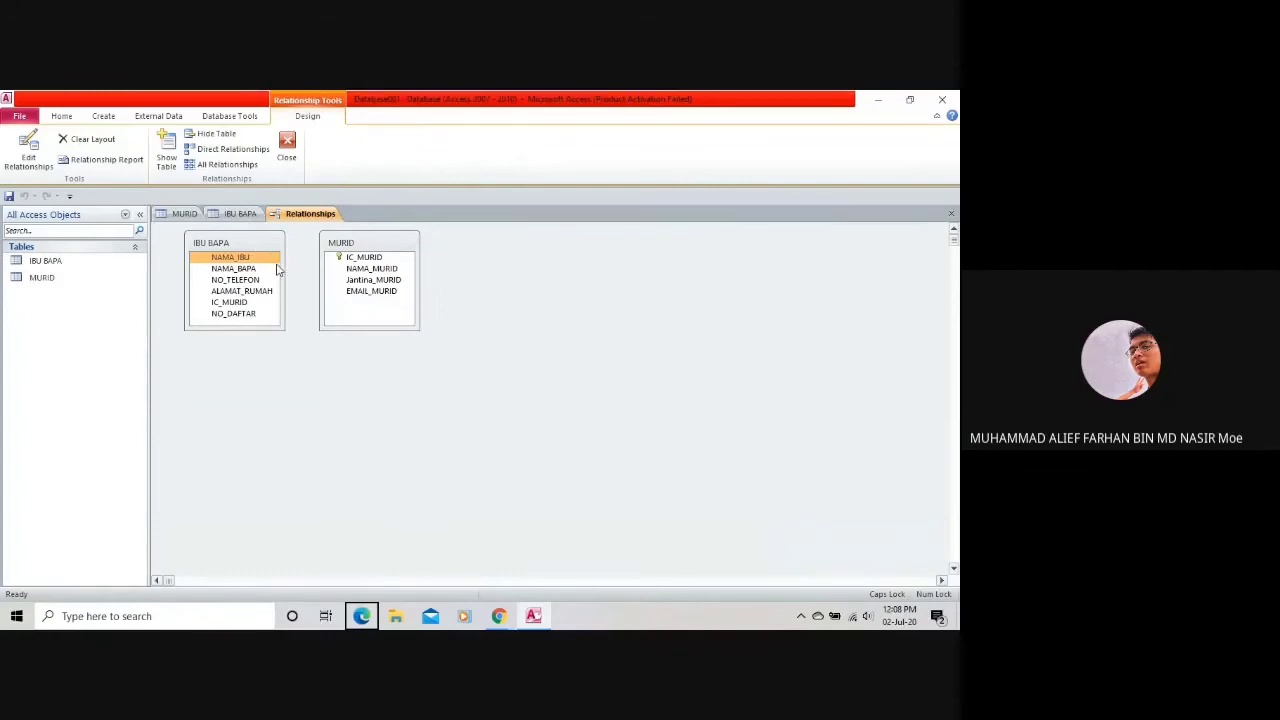
Set NO_DAFTAR as IBU BAPA's primary key and return to the relationships diagram.
click(258, 215)
click(213, 311)
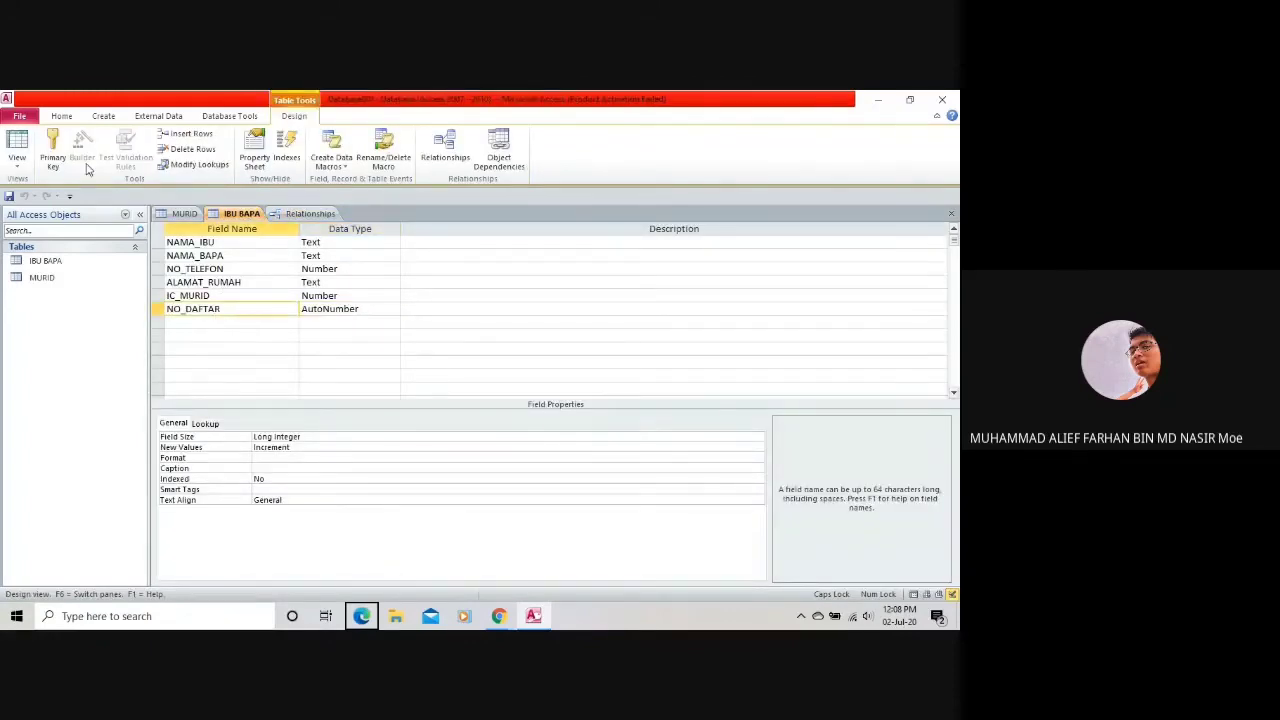
click(53, 148)
click(303, 214)
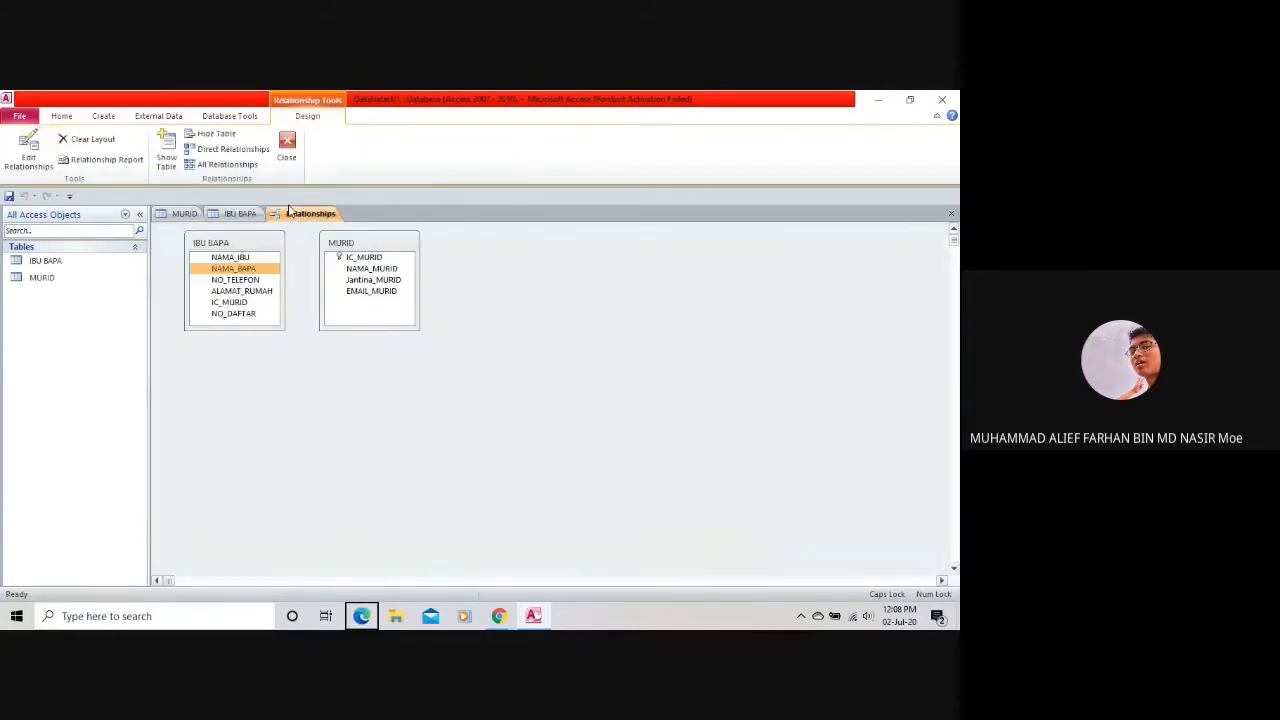
click(237, 218)
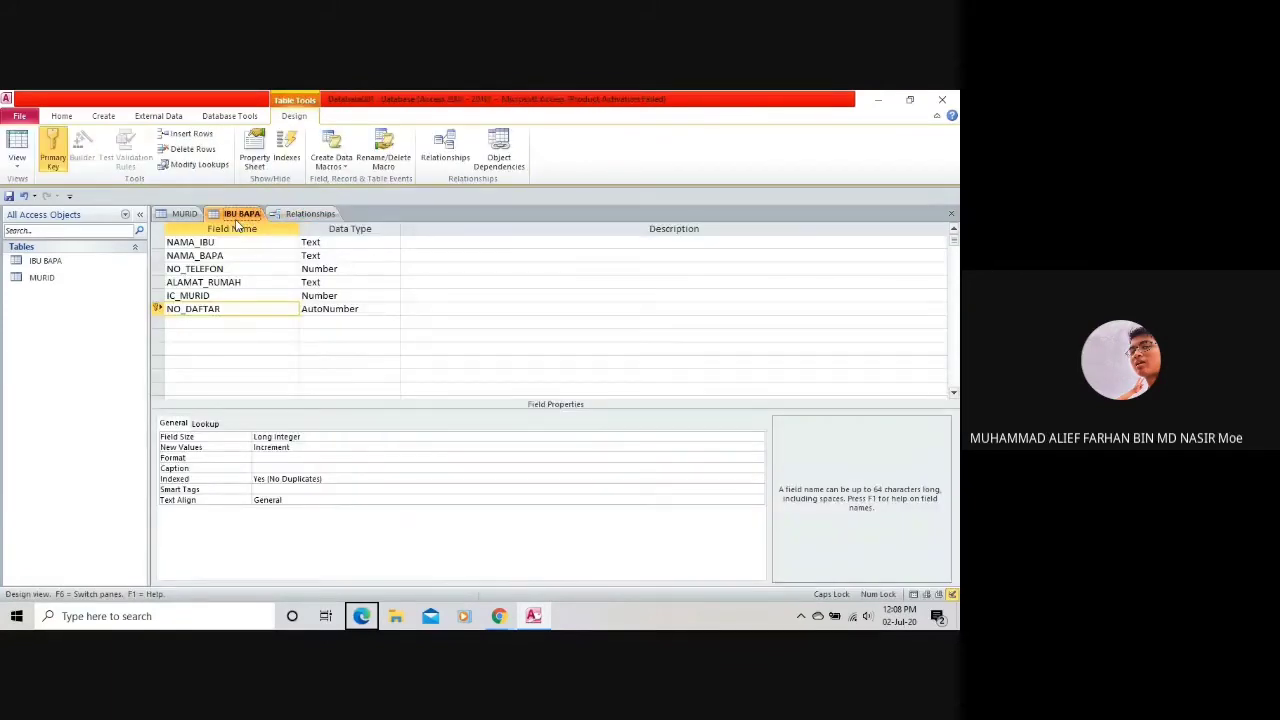
click(303, 214)
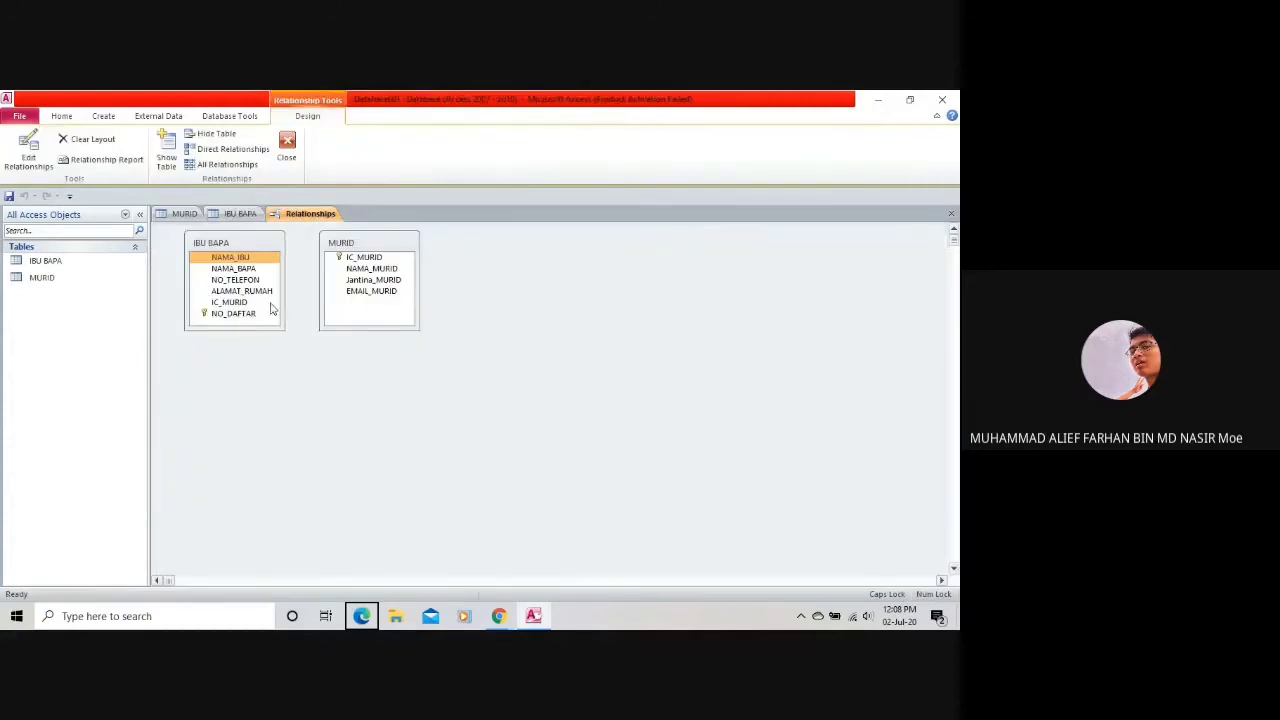
Attempt, then abandon, linking IBU BAPA's NO_DAFTAR to MURID's IC_MURID.
click(240, 314)
drag(242, 320, 368, 265)
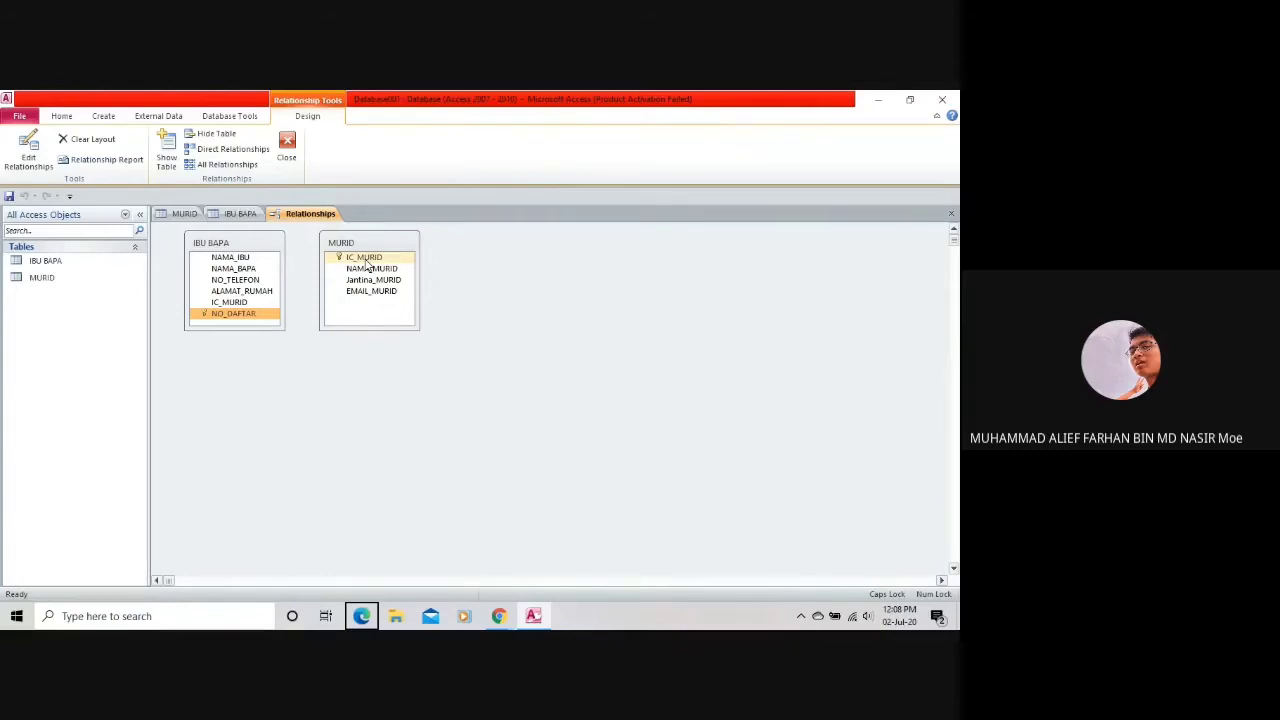
drag(368, 265, 204, 268)
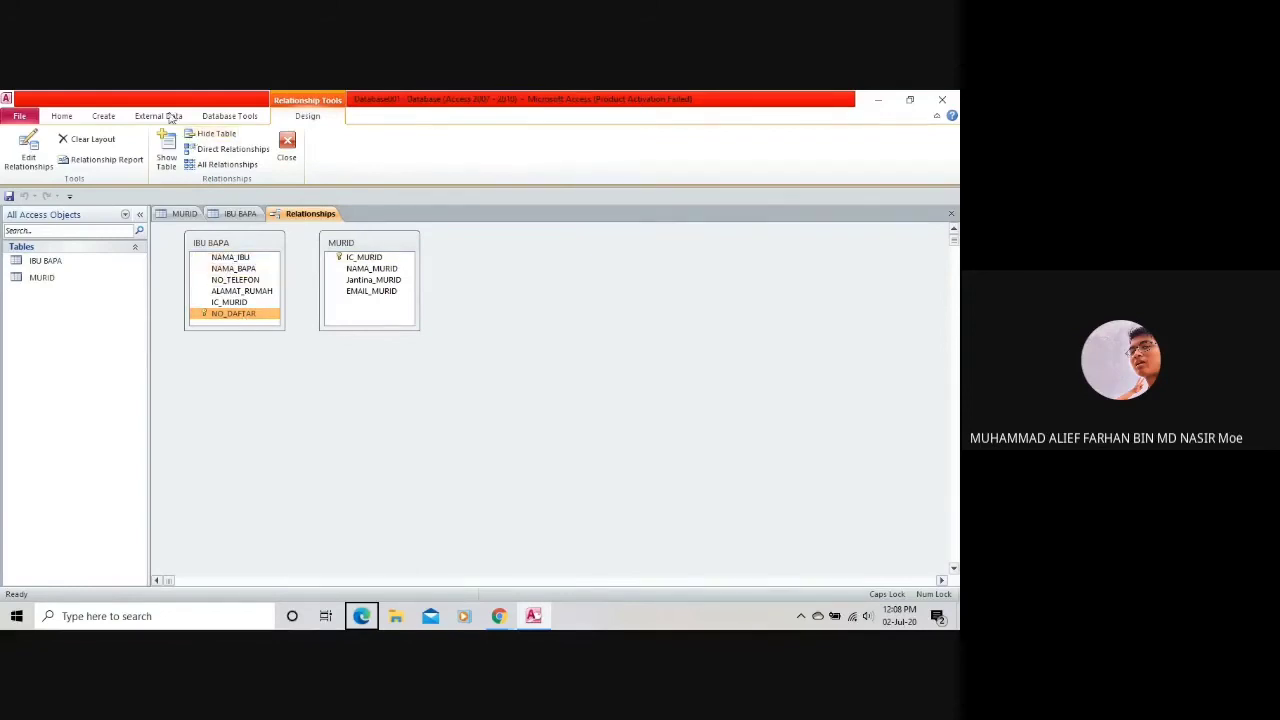
right_click(222, 313)
click(228, 314)
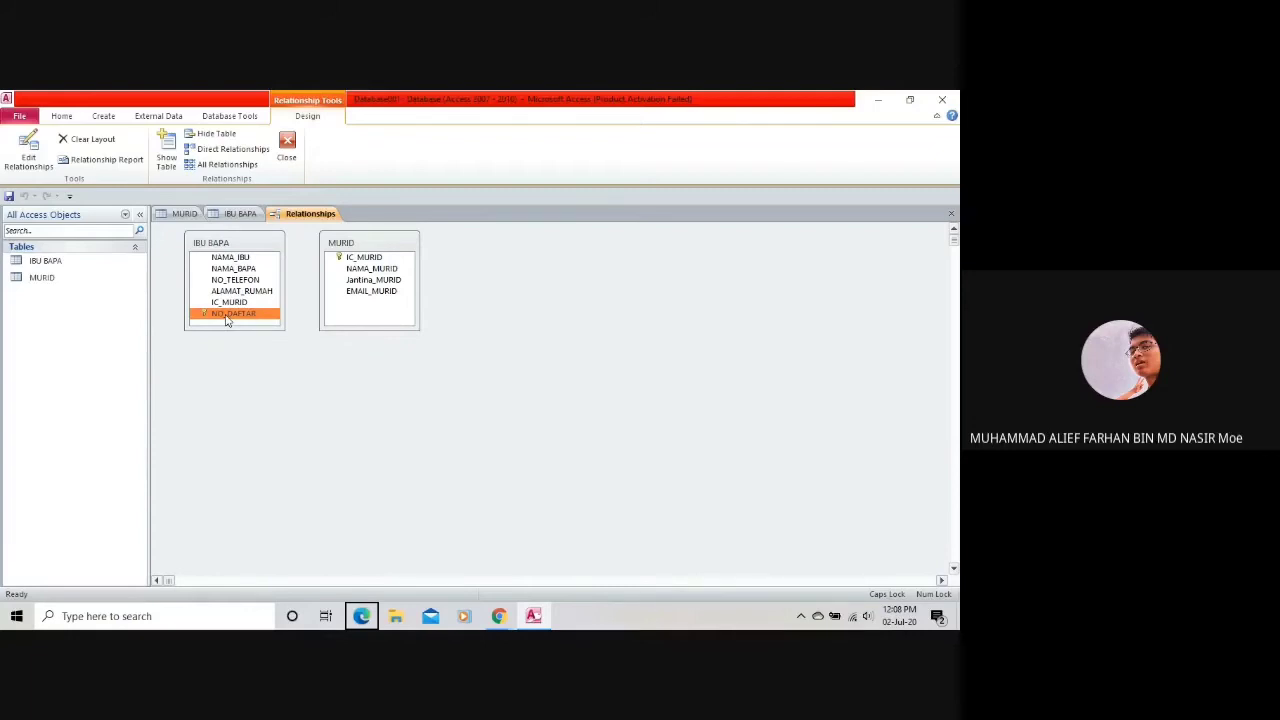
mouse_move(226, 320)
mouse_down()
mouse_move(314, 329)
mouse_move(371, 271)
mouse_move(366, 257)
mouse_move(246, 322)
mouse_up()
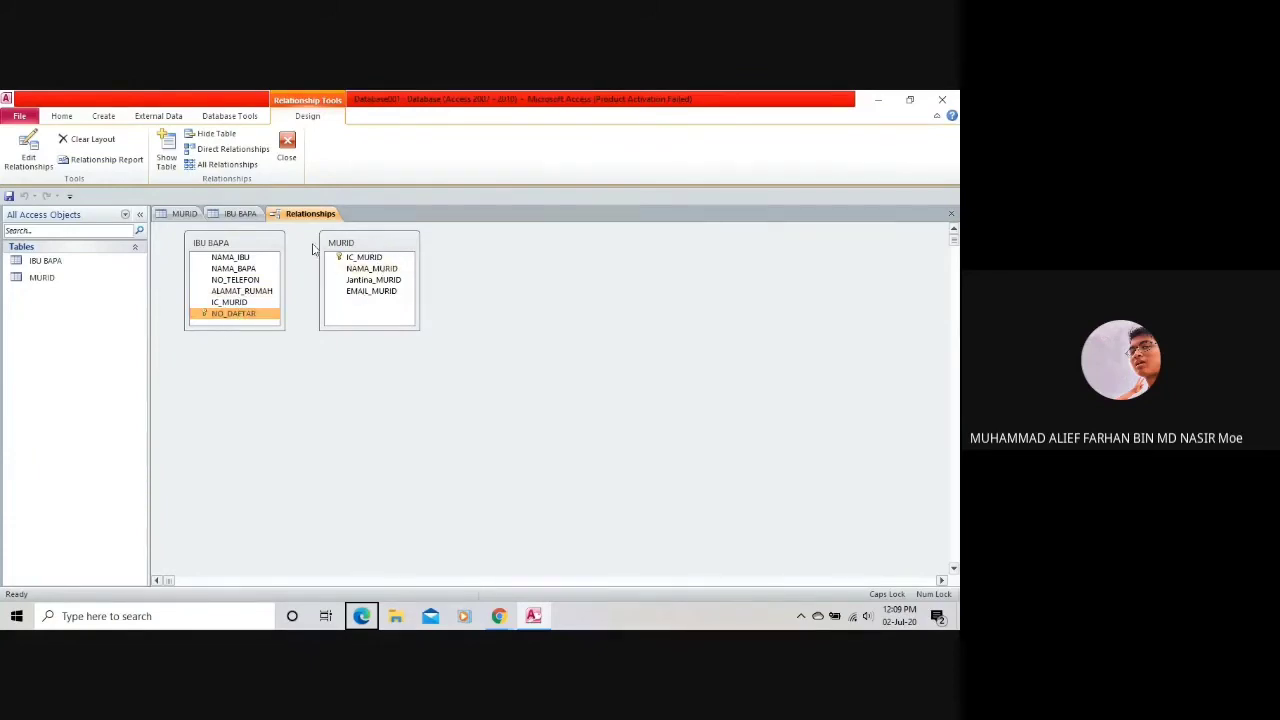
Place MURID beside IBU BAPA and drag IC_MURID onto IBU BAPA's IC_MURID.
drag(262, 243, 477, 248)
click(352, 240)
drag(352, 240, 215, 243)
drag(435, 248, 354, 250)
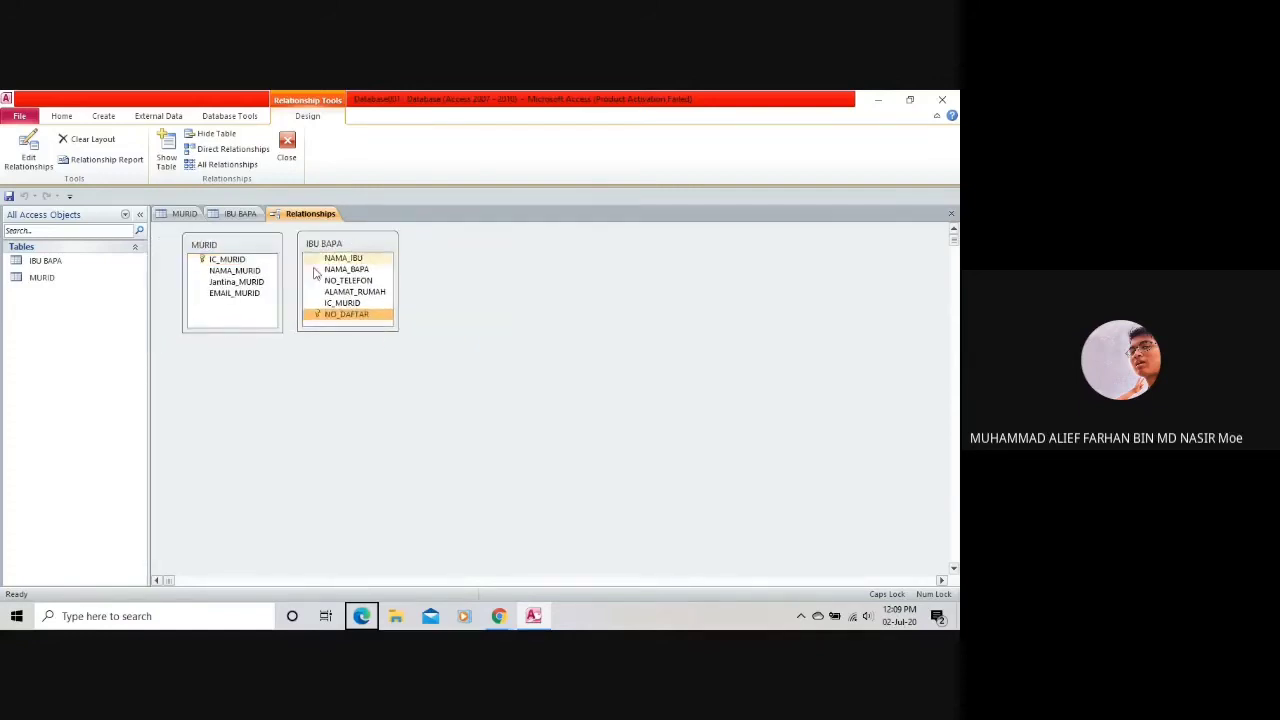
click(240, 260)
drag(240, 266, 248, 306)
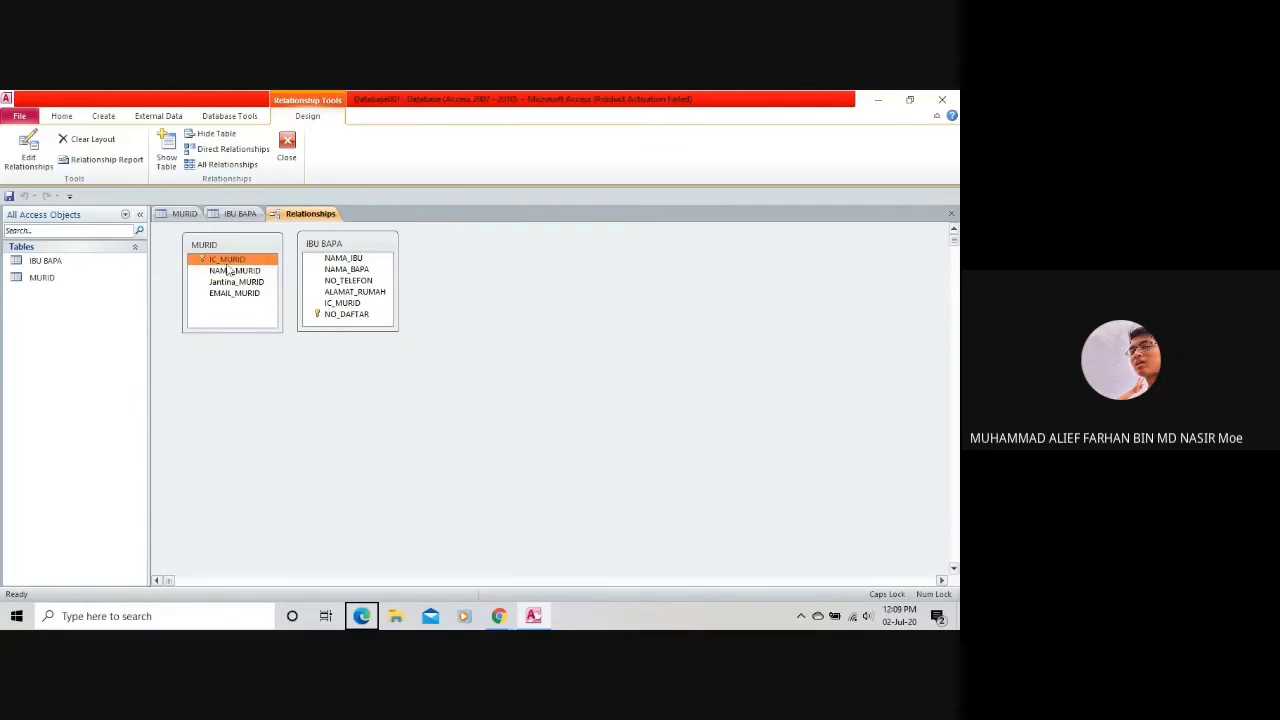
drag(229, 264, 350, 306)
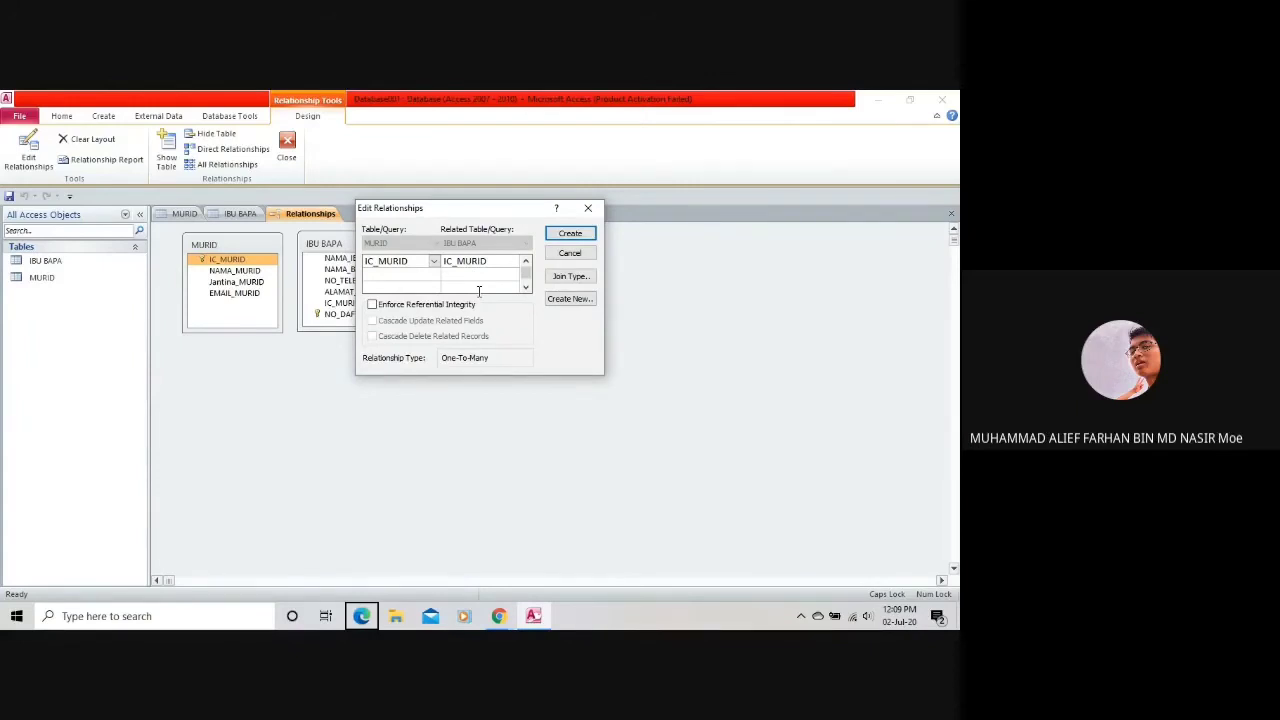
Tick Enforce Referential Integrity on the IC_MURID link, leaving Cascade Update and Cascade Delete off.
click(412, 306)
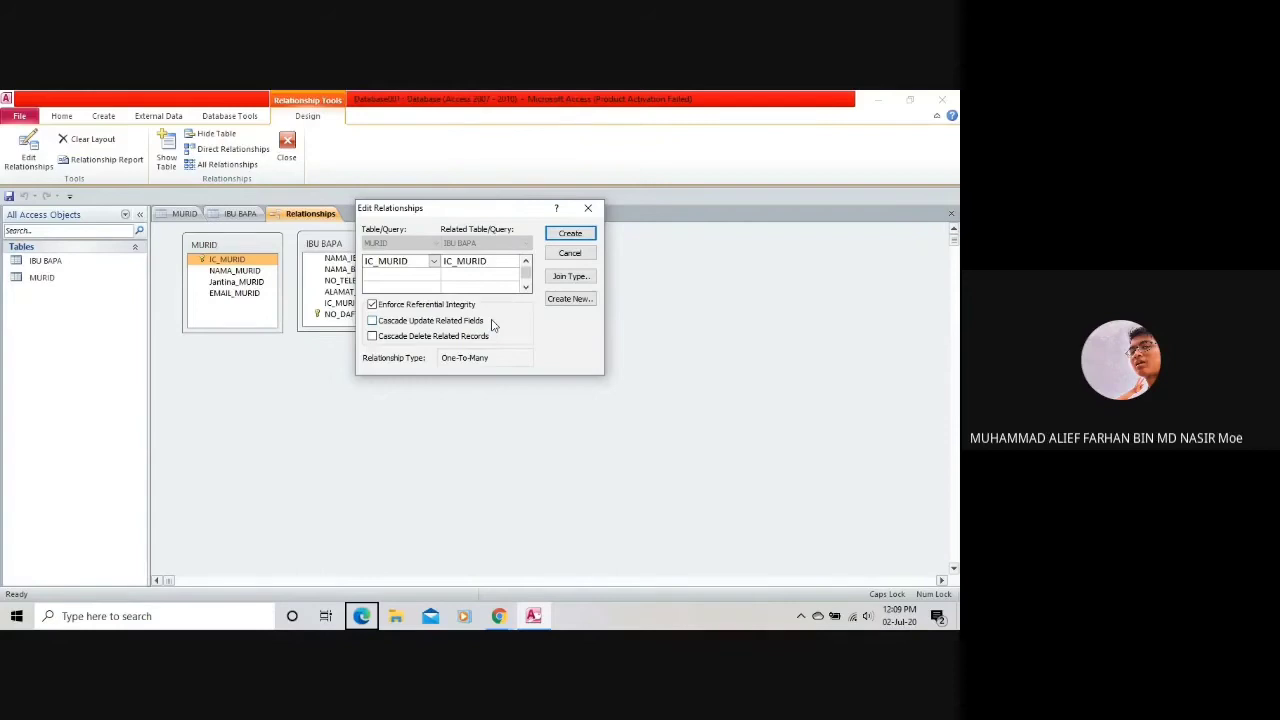
click(416, 322)
click(416, 338)
drag(428, 212, 552, 218)
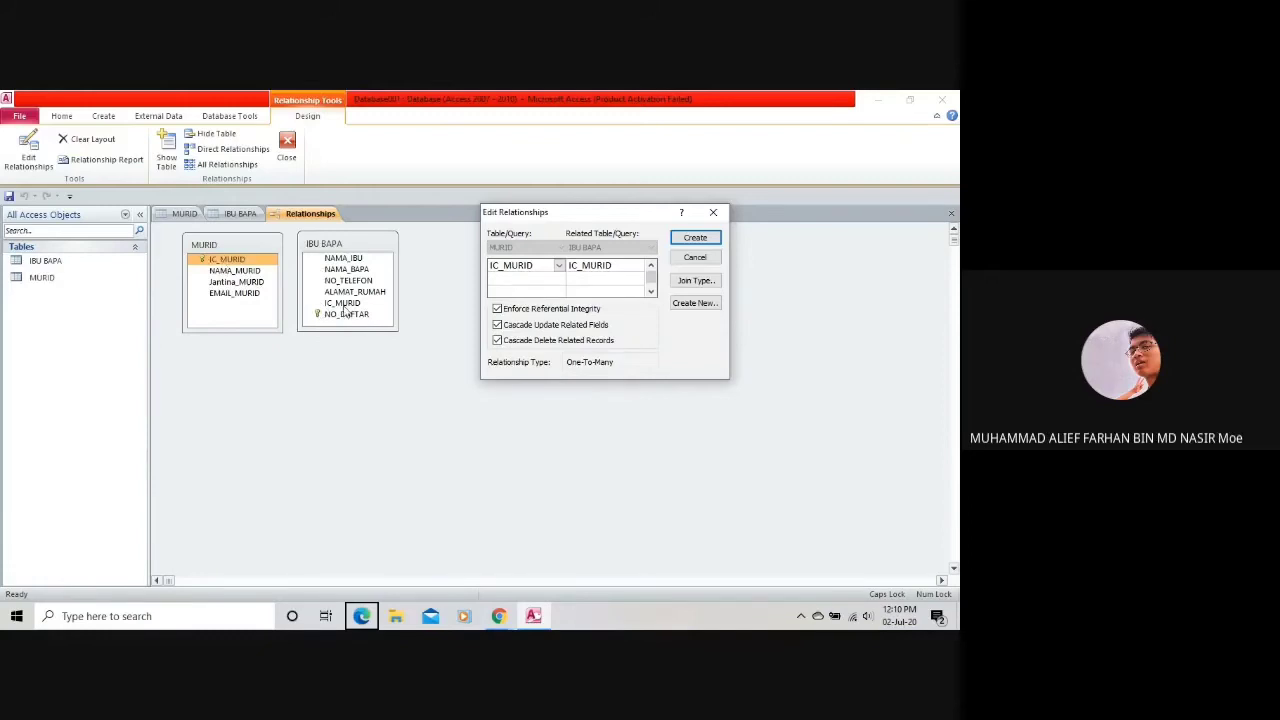
click(518, 313)
click(518, 313)
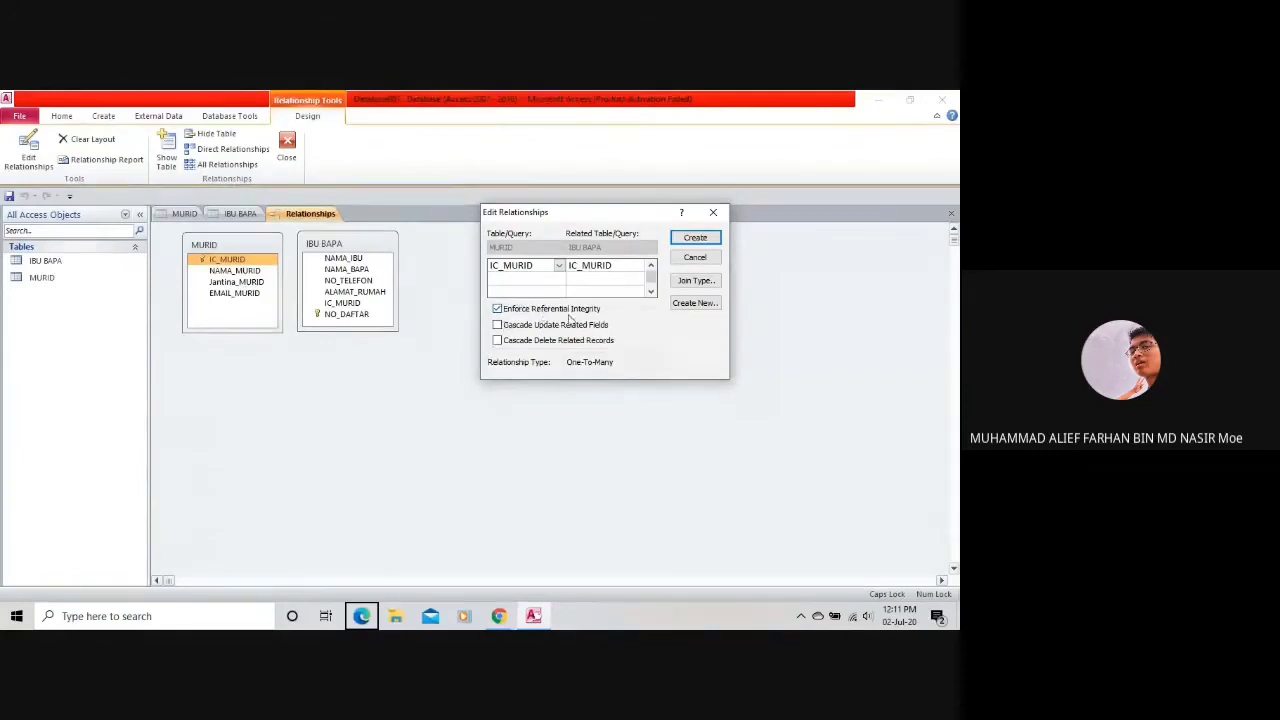
Tick Cascade Update Related Fields and Cascade Delete Related Records for the IC_MURID relationship.
click(549, 326)
click(226, 261)
click(510, 346)
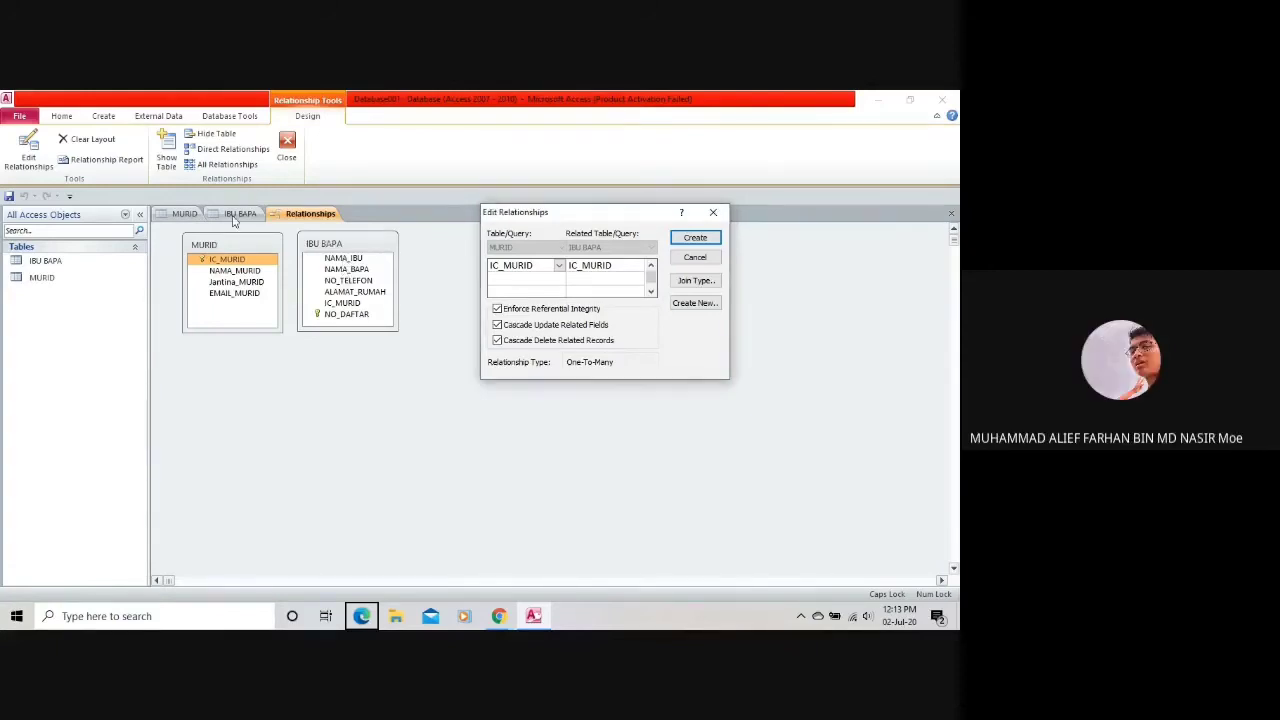
Close Edit Relationships without linking, look over the IBU BAPA and MURID designs, and return to the diagram.
click(713, 212)
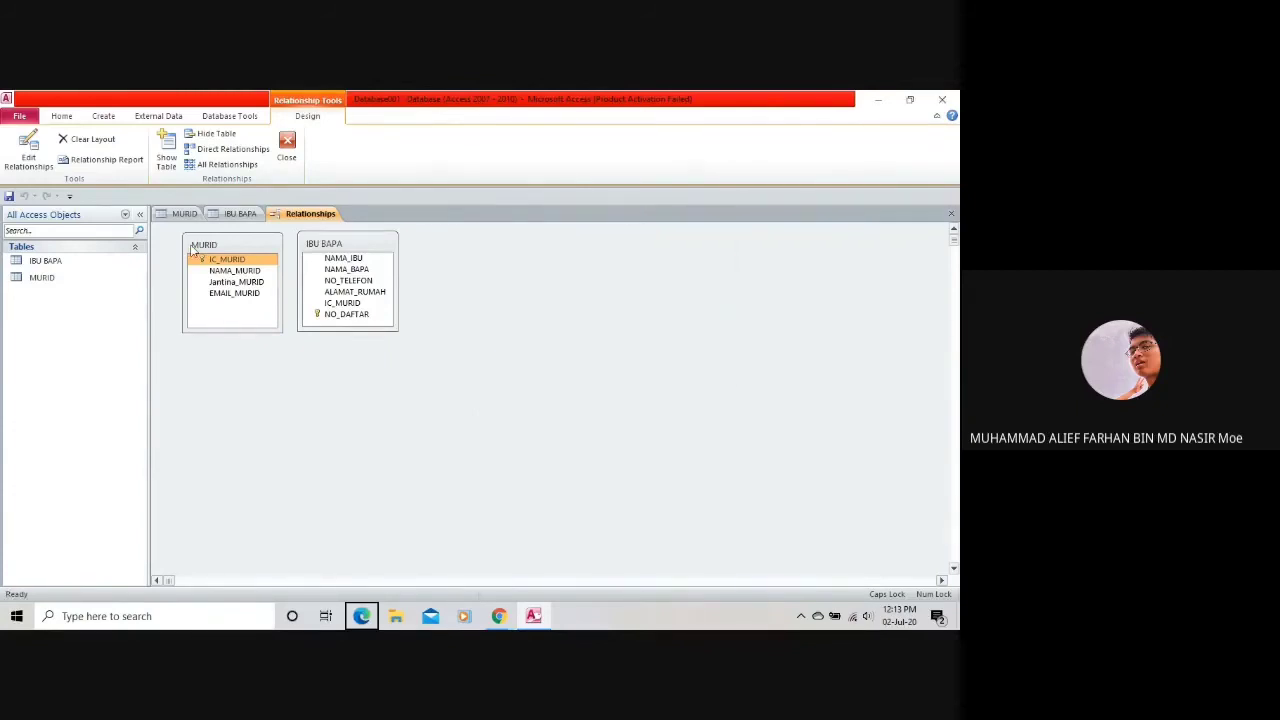
click(240, 215)
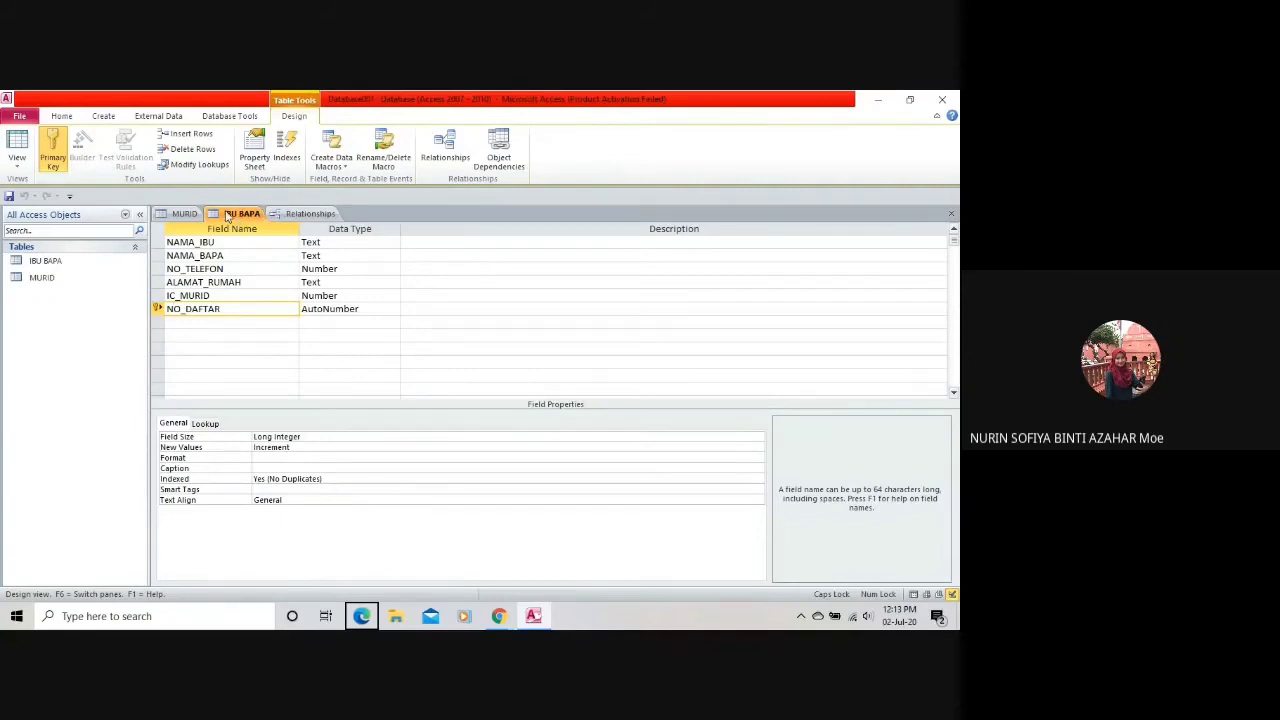
click(184, 214)
click(284, 216)
Select NAMA_IBU and NAMA_BAPA in the IBU BAPA list, move a table box, and revisit the IBU BAPA design.
click(340, 258)
click(340, 270)
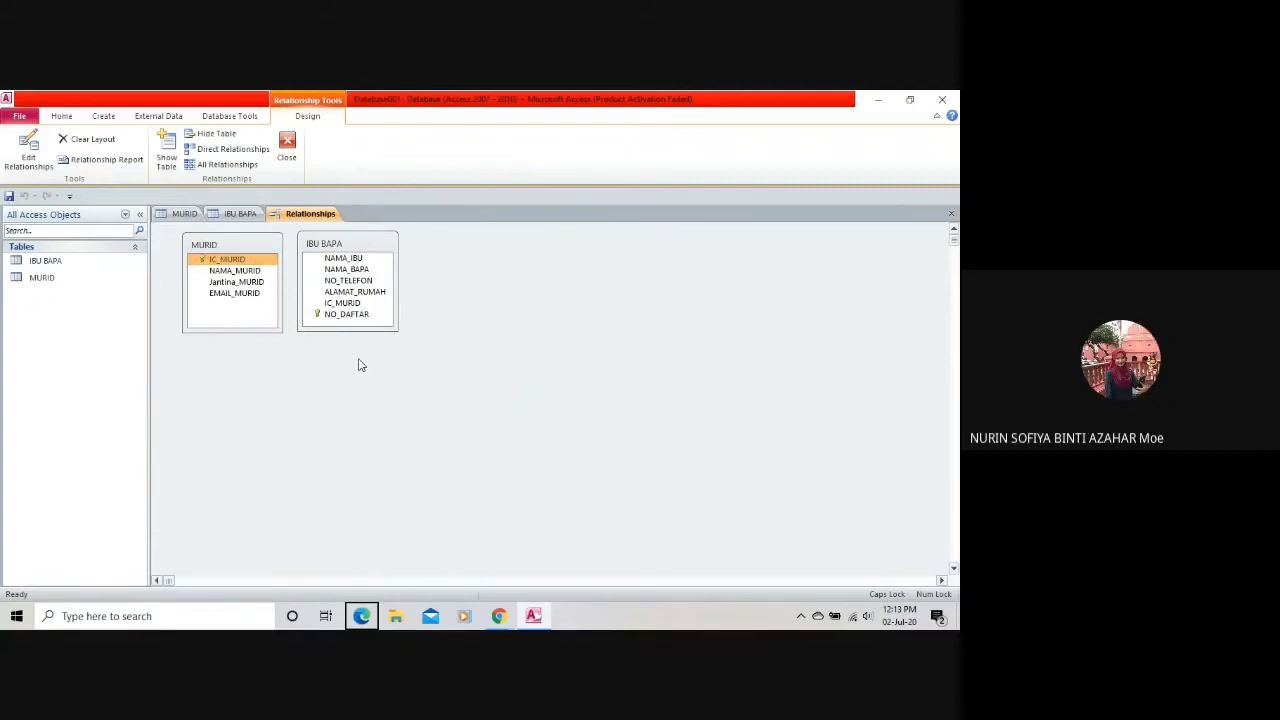
drag(346, 314, 218, 224)
click(220, 218)
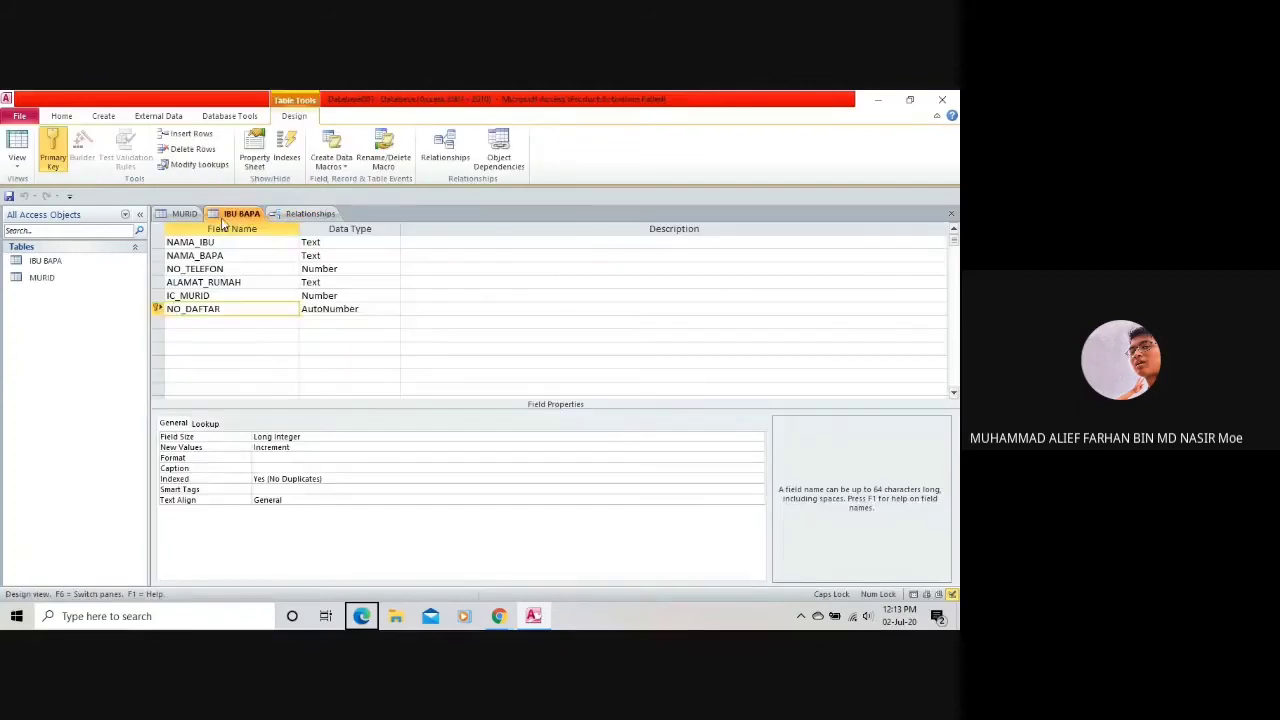
click(318, 218)
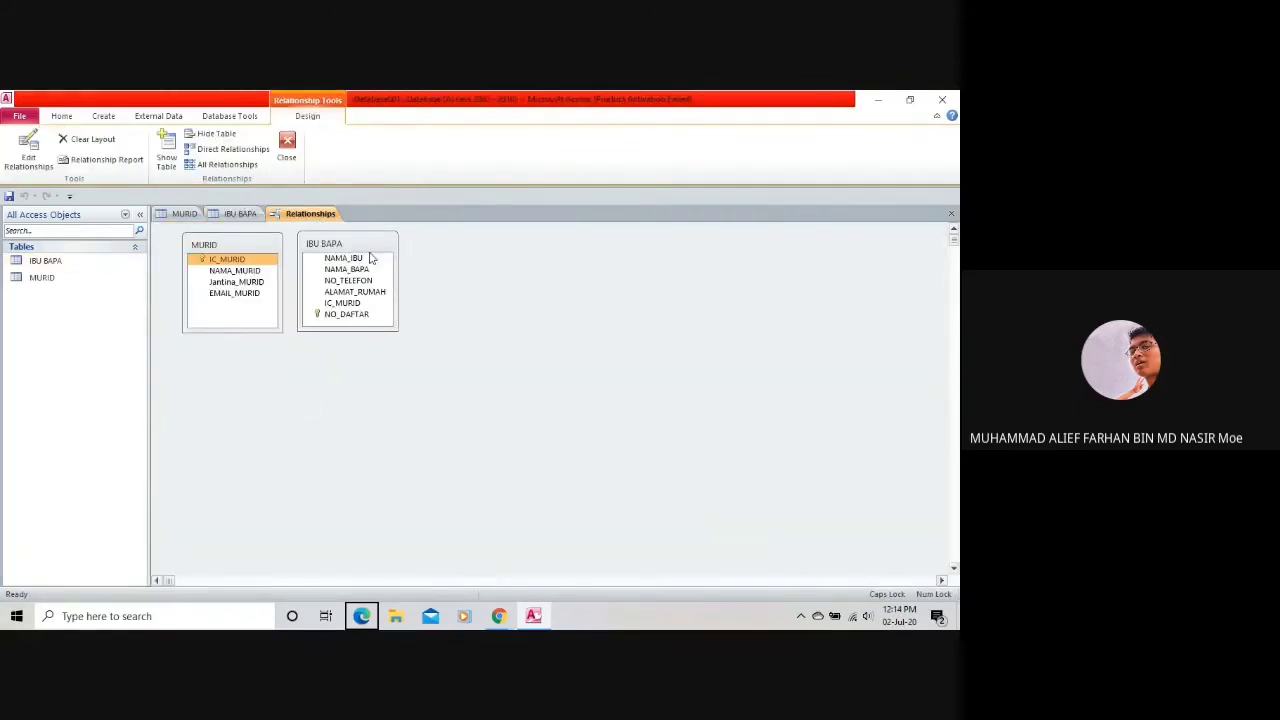
click(238, 215)
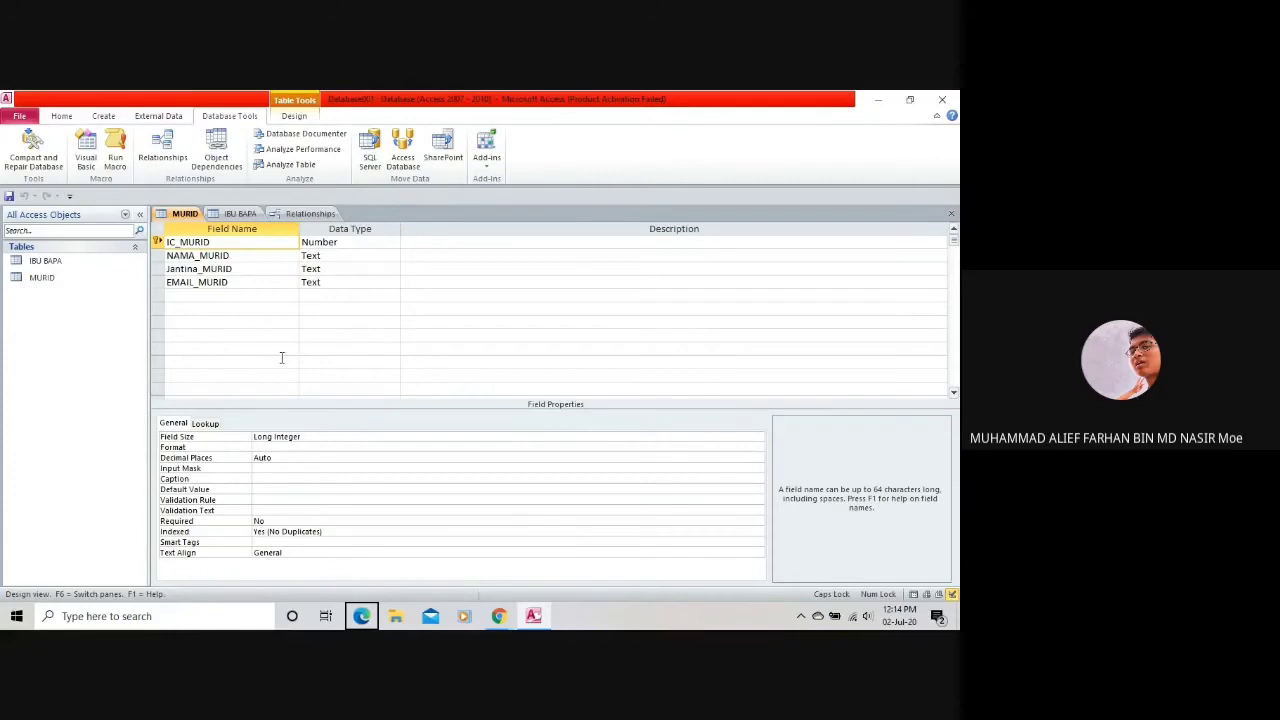
Go from the IBU BAPA design back to the Relationships diagram and select NAMA_IBU, then deselect it.
click(245, 214)
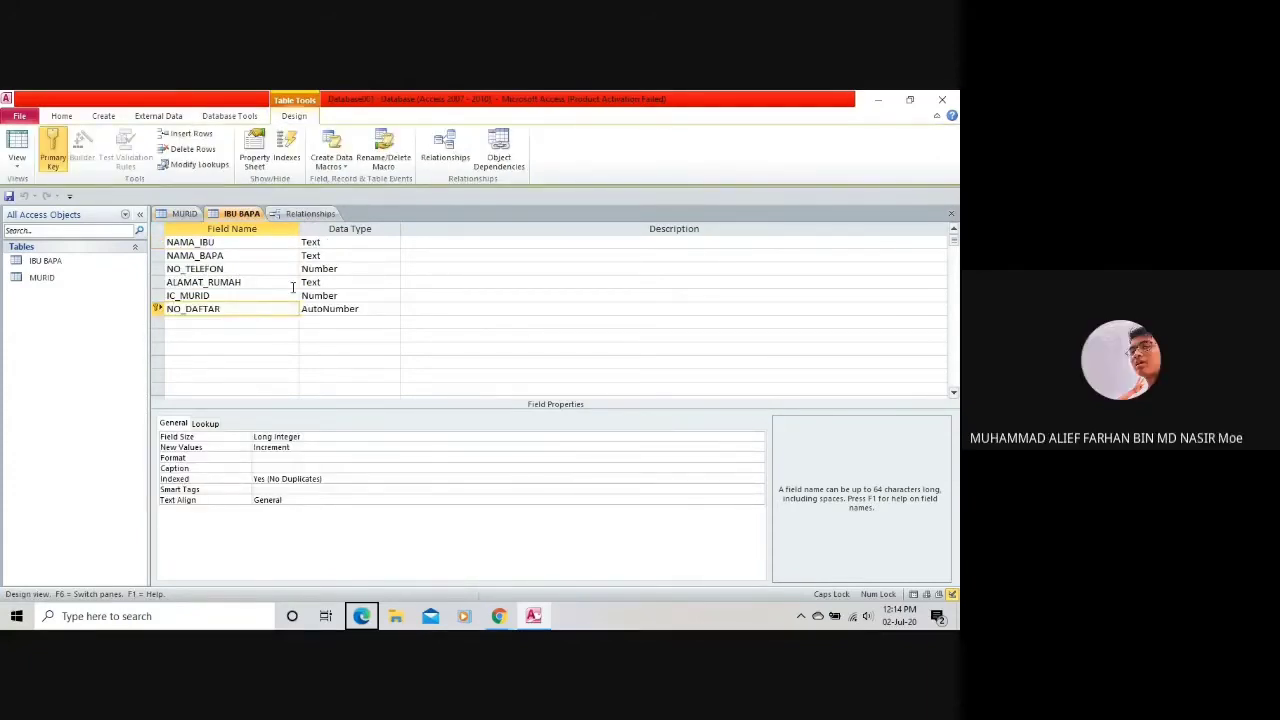
click(277, 216)
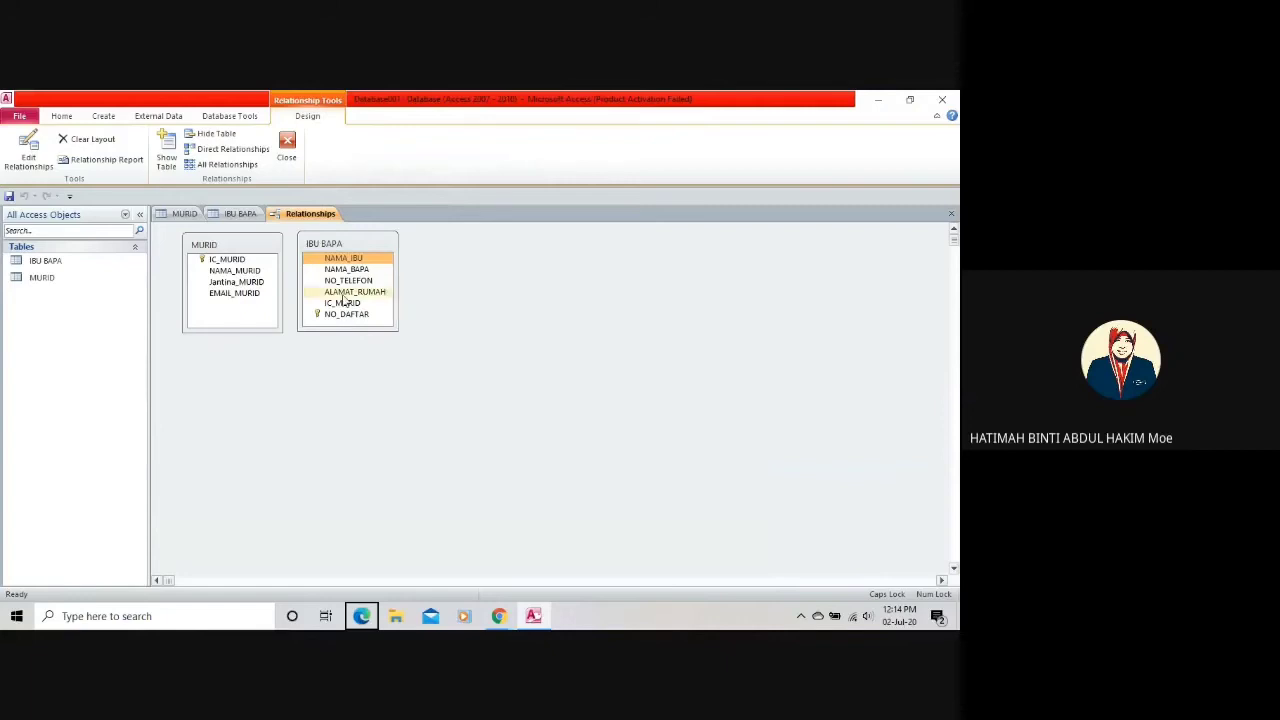
click(345, 260)
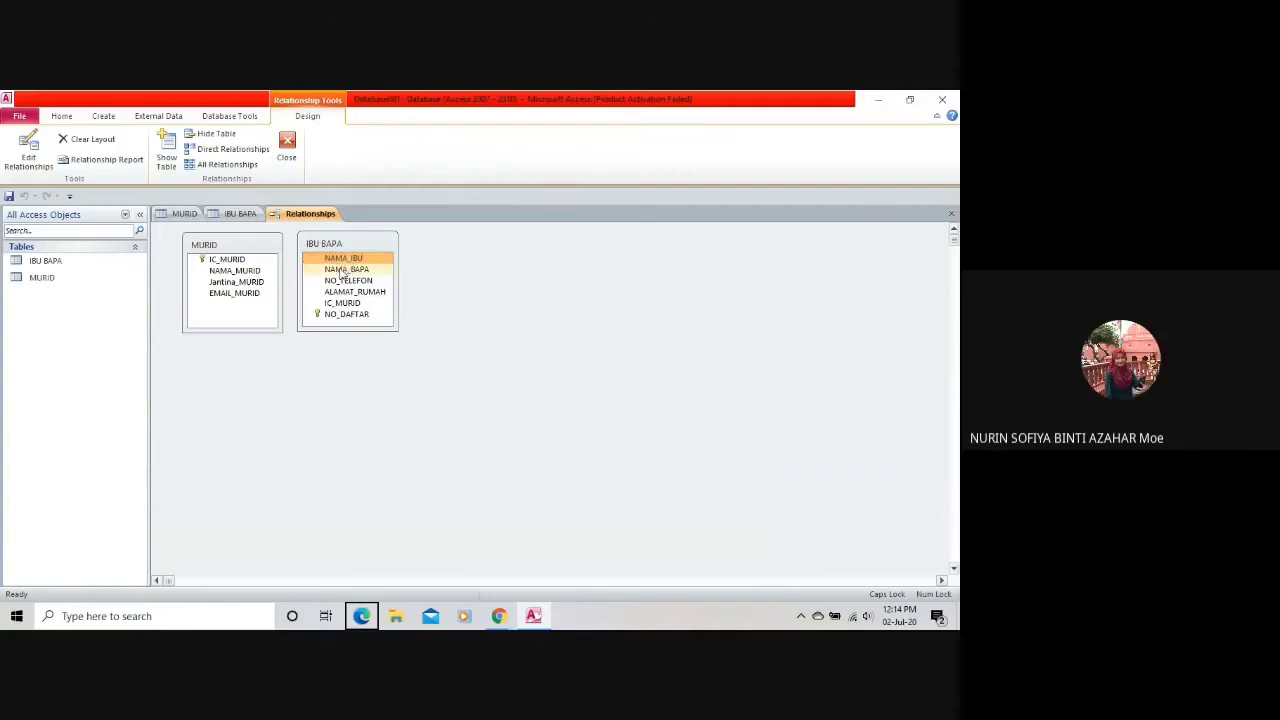
click(428, 261)
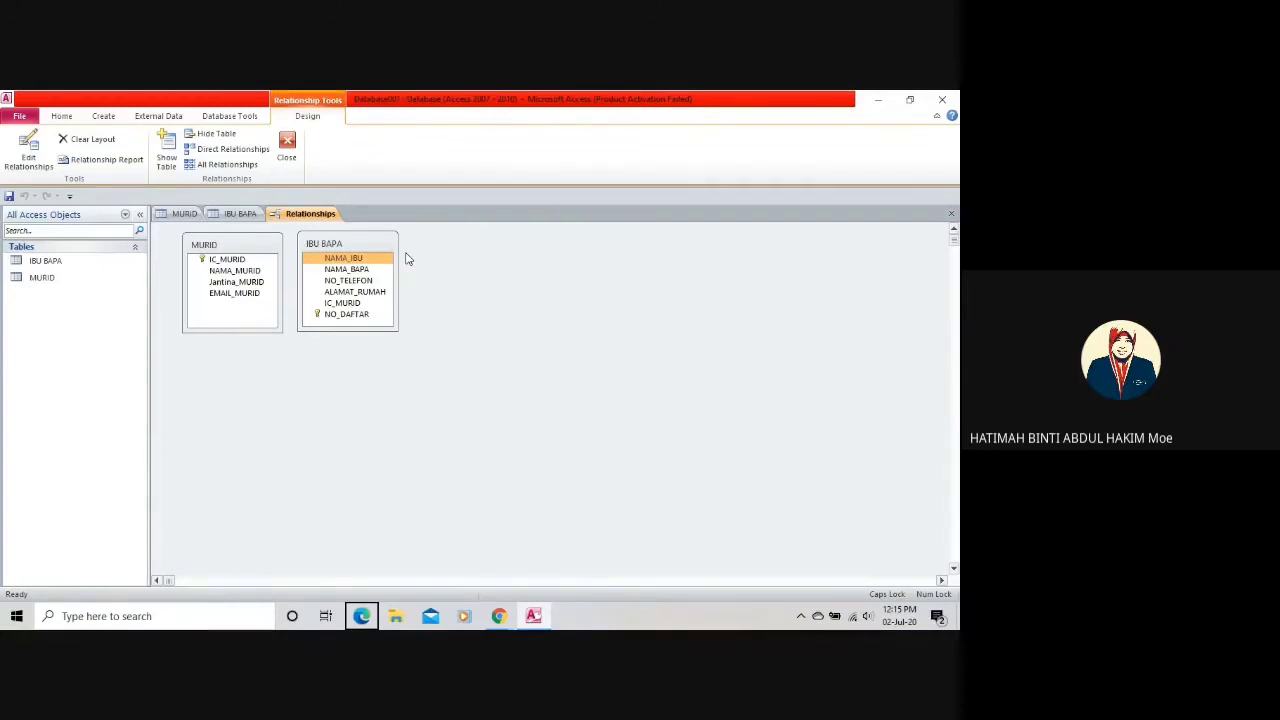
Rearrange the diagram so the IBU BAPA table sits right beside MURID.
drag(323, 247, 251, 381)
click(268, 259)
drag(232, 245, 380, 344)
drag(257, 371, 485, 302)
drag(364, 338, 260, 288)
drag(490, 315, 422, 289)
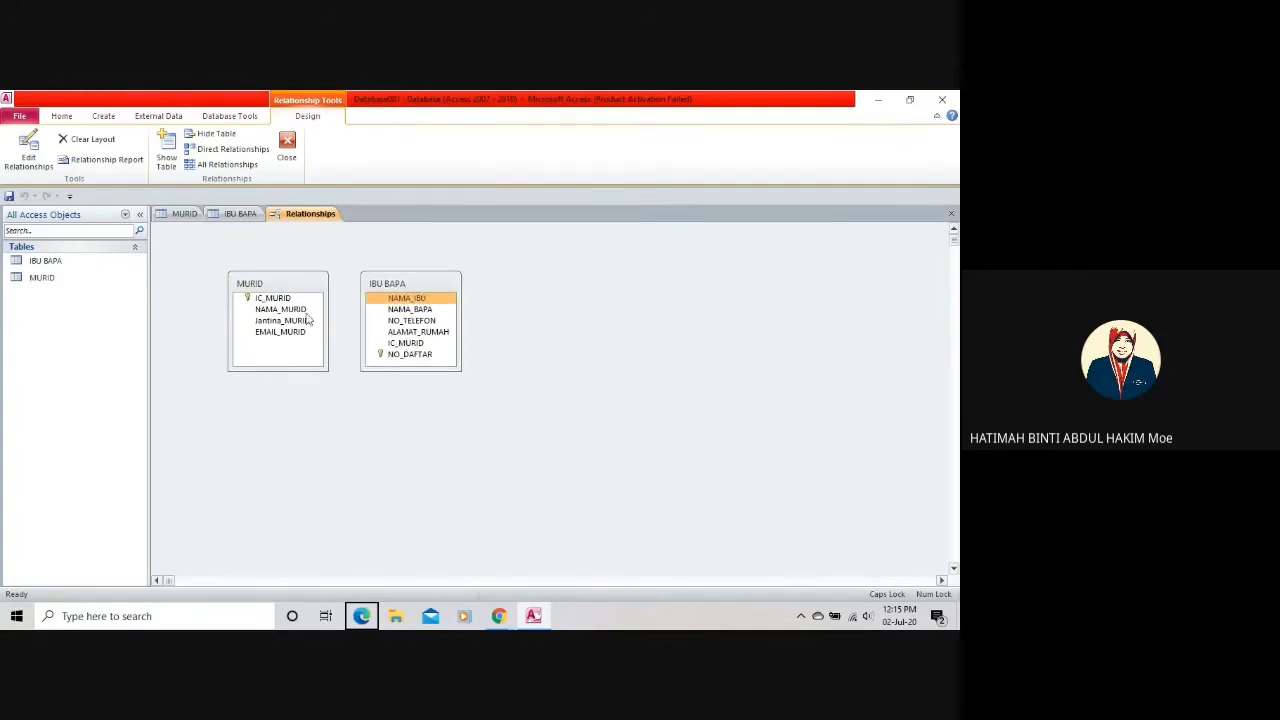
Drag MURID's IC_MURID onto IBU BAPA's IC_MURID to define a One-To-Many link.
click(288, 299)
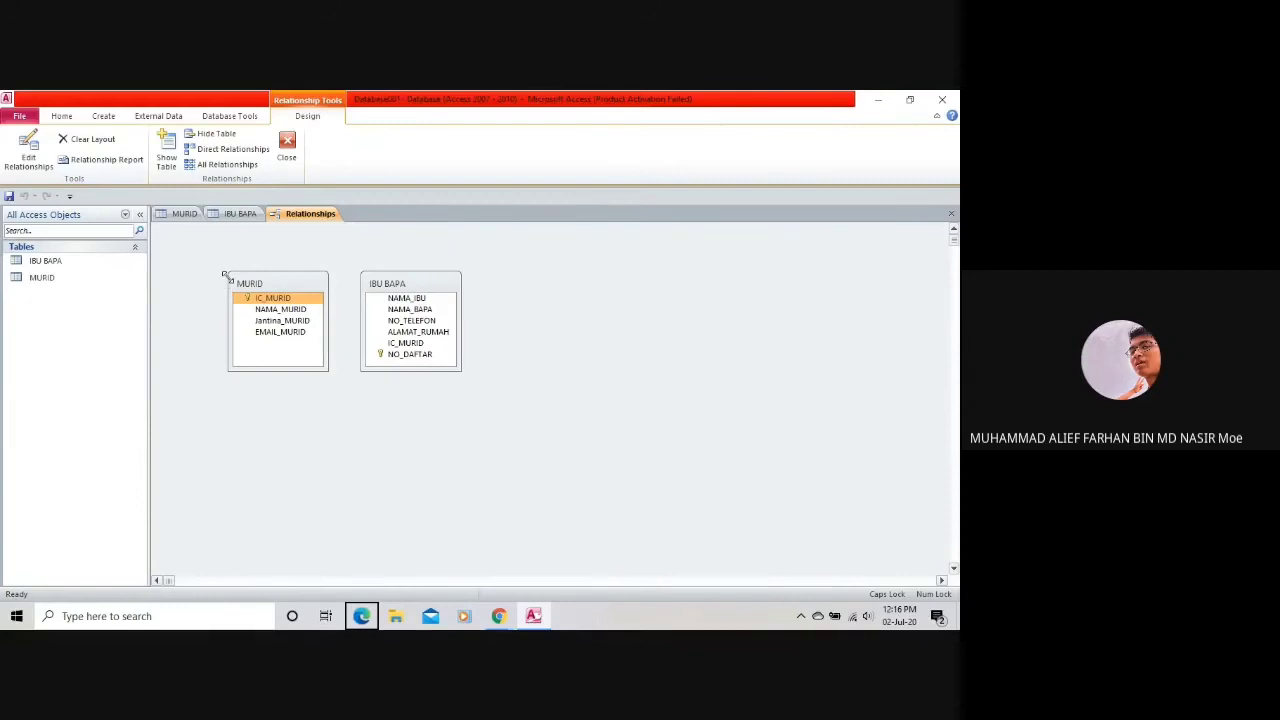
click(270, 301)
drag(270, 305, 412, 348)
mouse_move(418, 356)
mouse_down()
mouse_move(311, 304)
mouse_move(294, 331)
mouse_move(371, 363)
mouse_move(403, 347)
mouse_up()
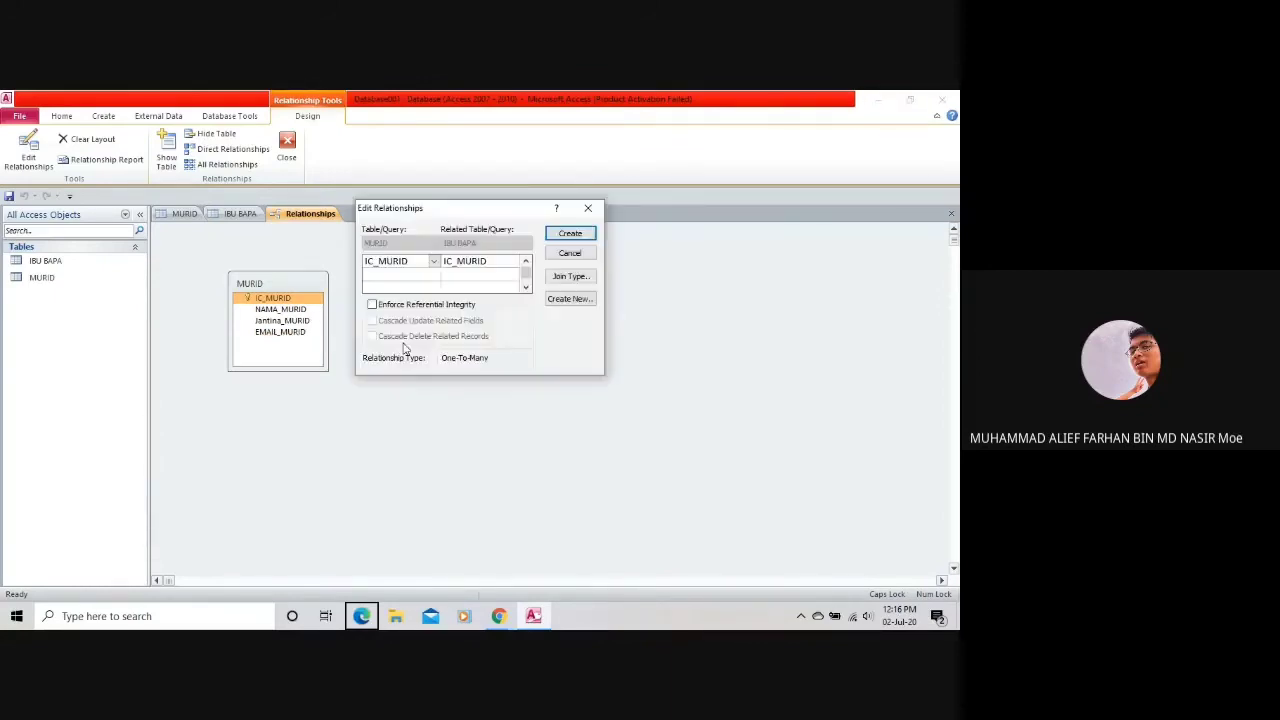
Tick Enforce Referential Integrity, Cascade Update and Cascade Delete, then try Create and dismiss the lock error.
click(372, 305)
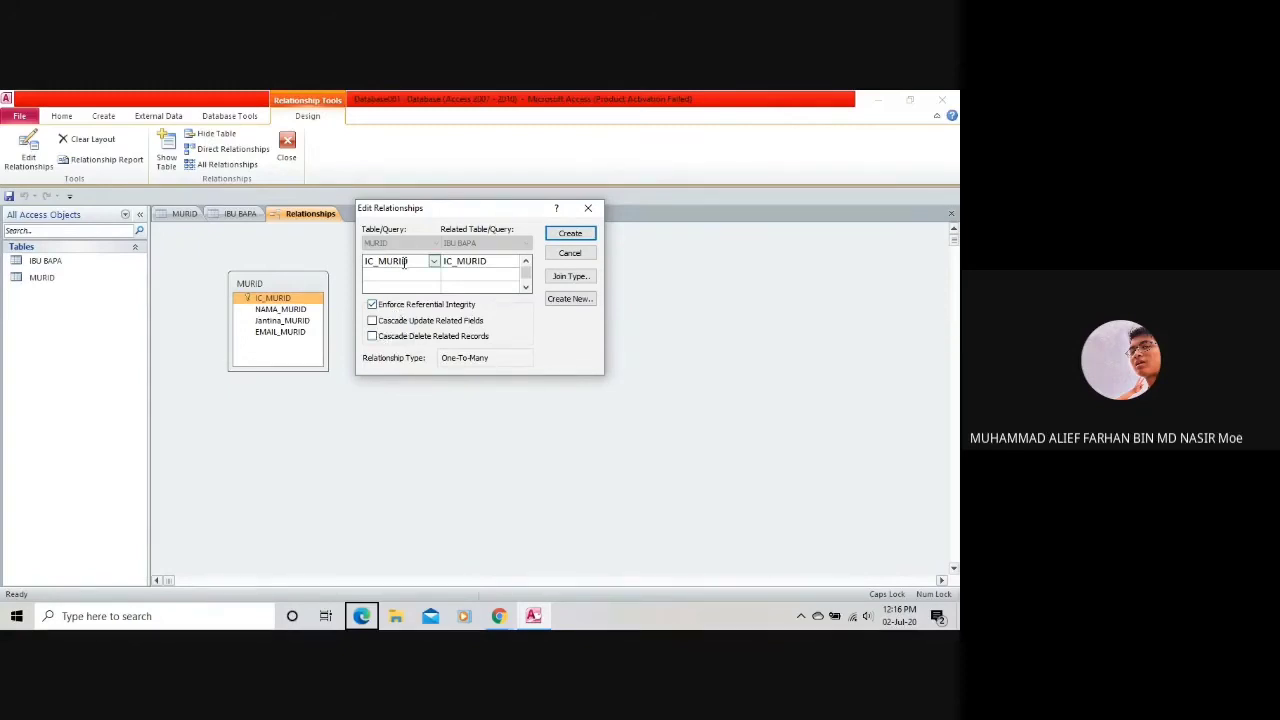
click(406, 320)
drag(411, 214, 535, 246)
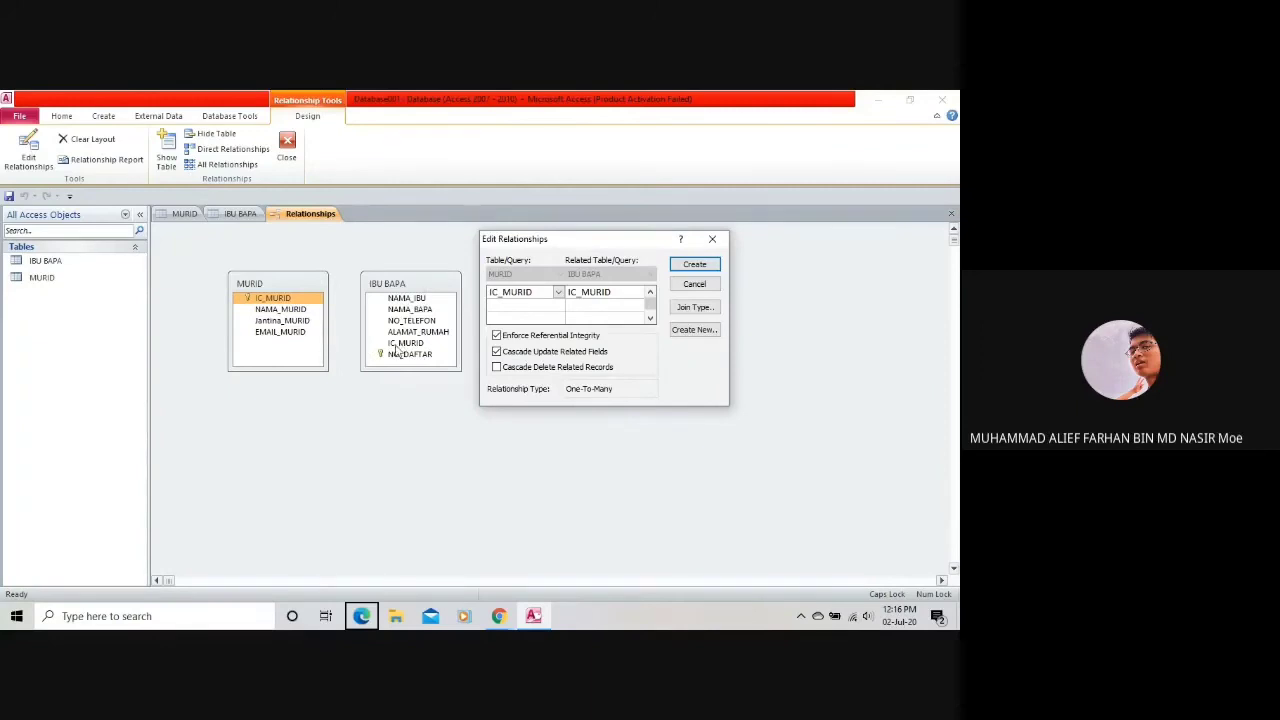
click(498, 368)
click(677, 265)
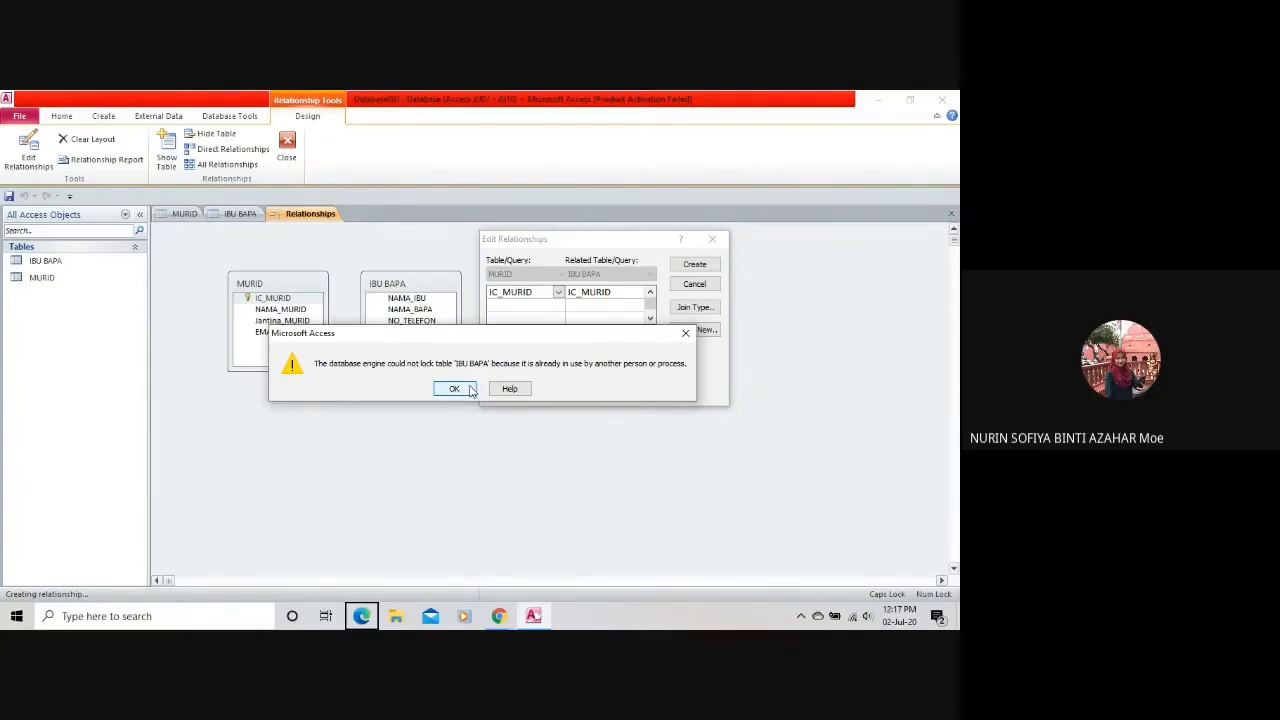
click(469, 389)
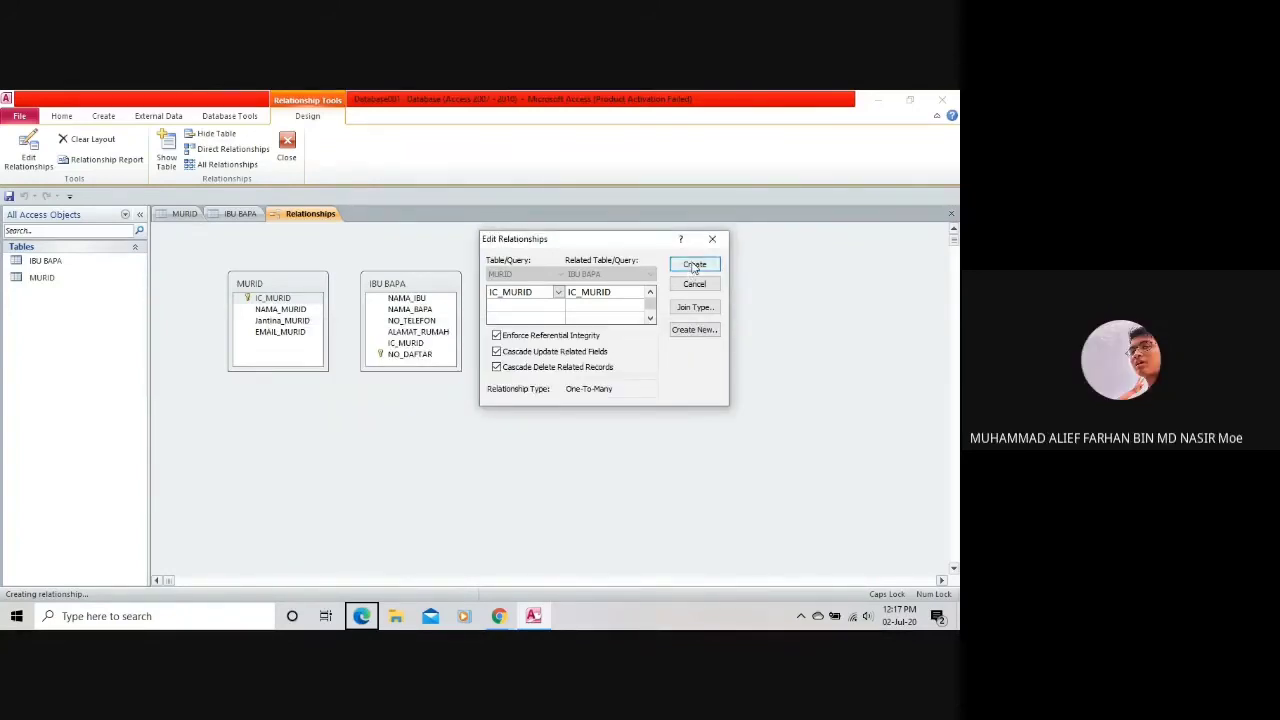
Retry Create with Cascade Delete switched off, then switch Cascade Delete back on after another lock error.
click(694, 266)
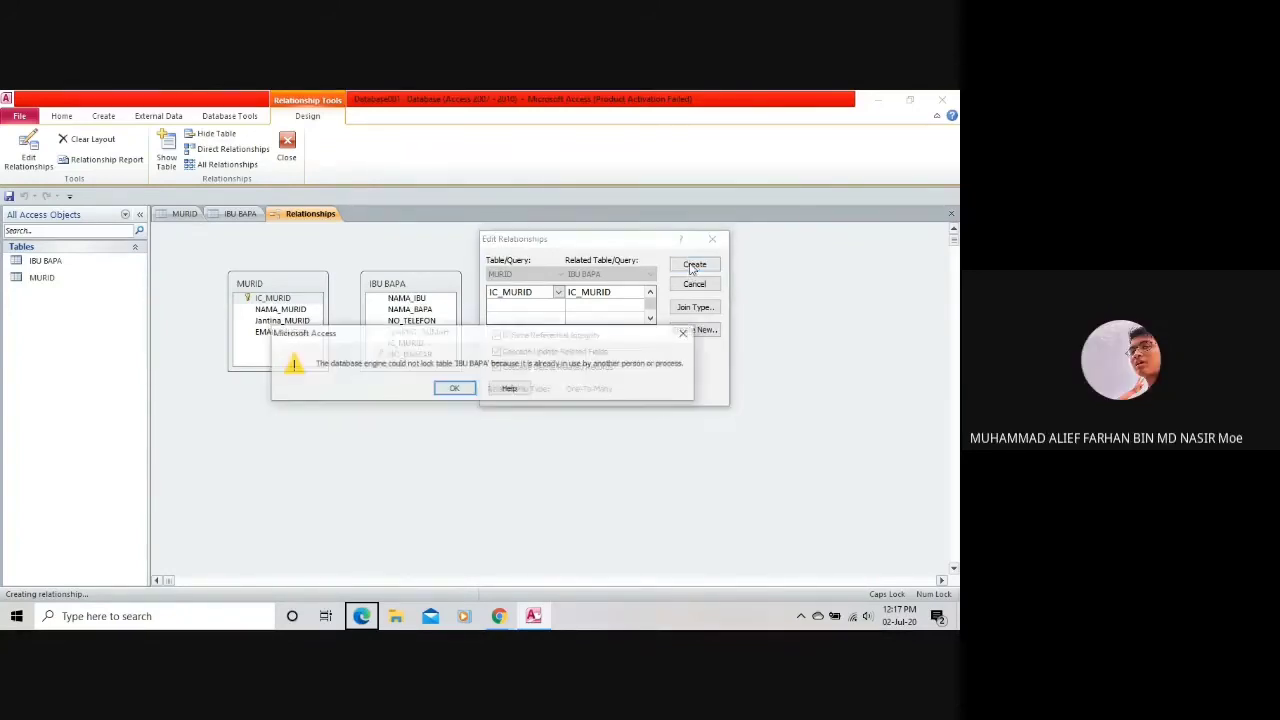
click(455, 389)
click(520, 367)
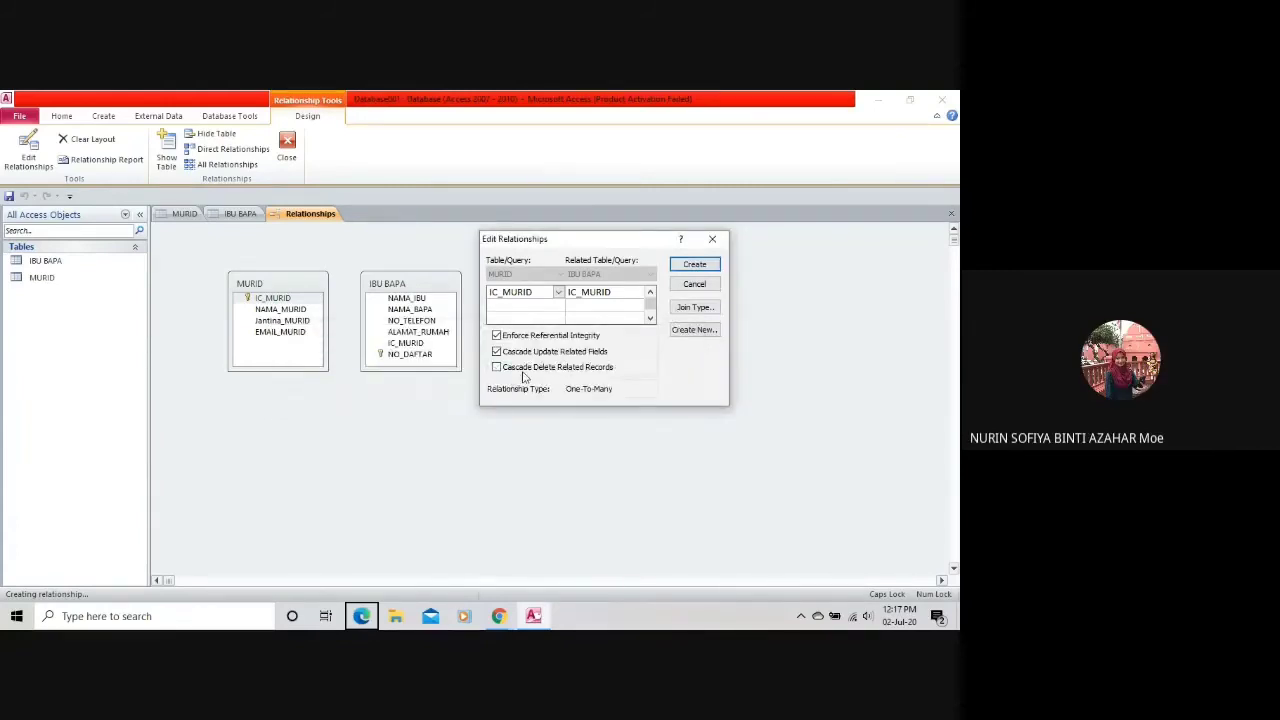
click(694, 265)
key(Return)
click(529, 370)
Keep IC_MURID as the related field, retry Create, and dismiss the table-lock error again.
click(613, 291)
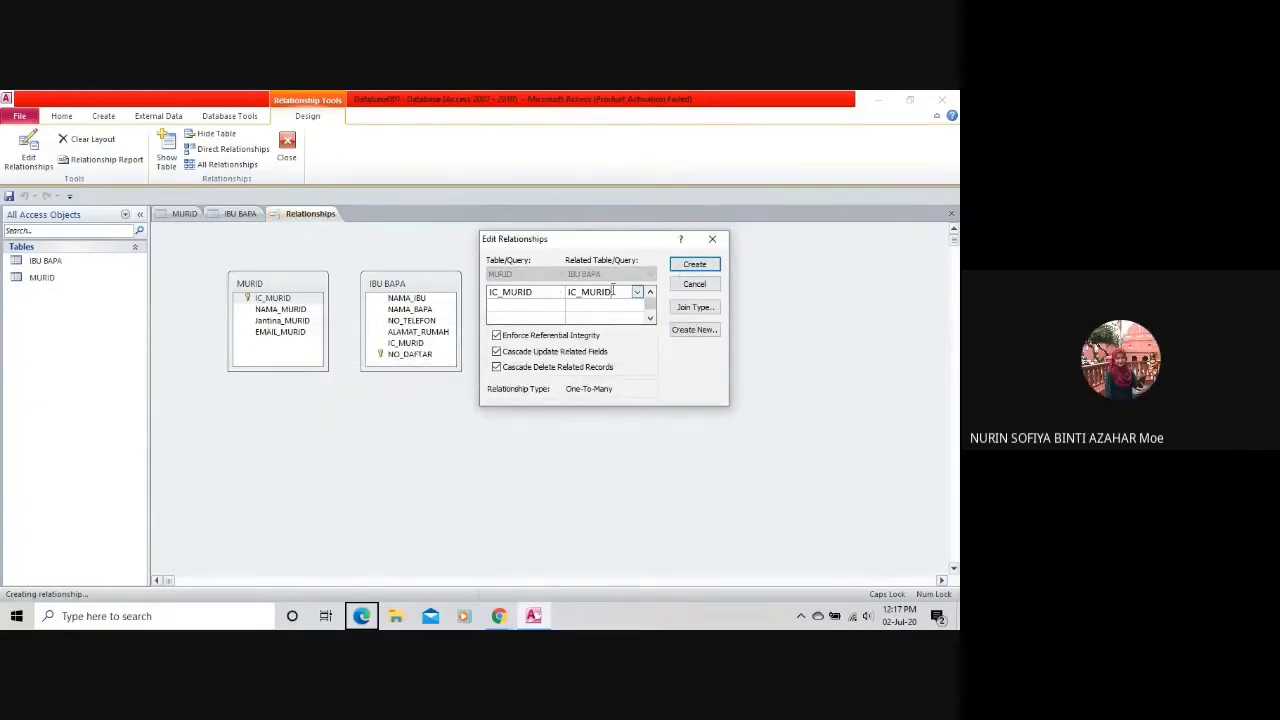
click(636, 292)
click(636, 292)
click(694, 266)
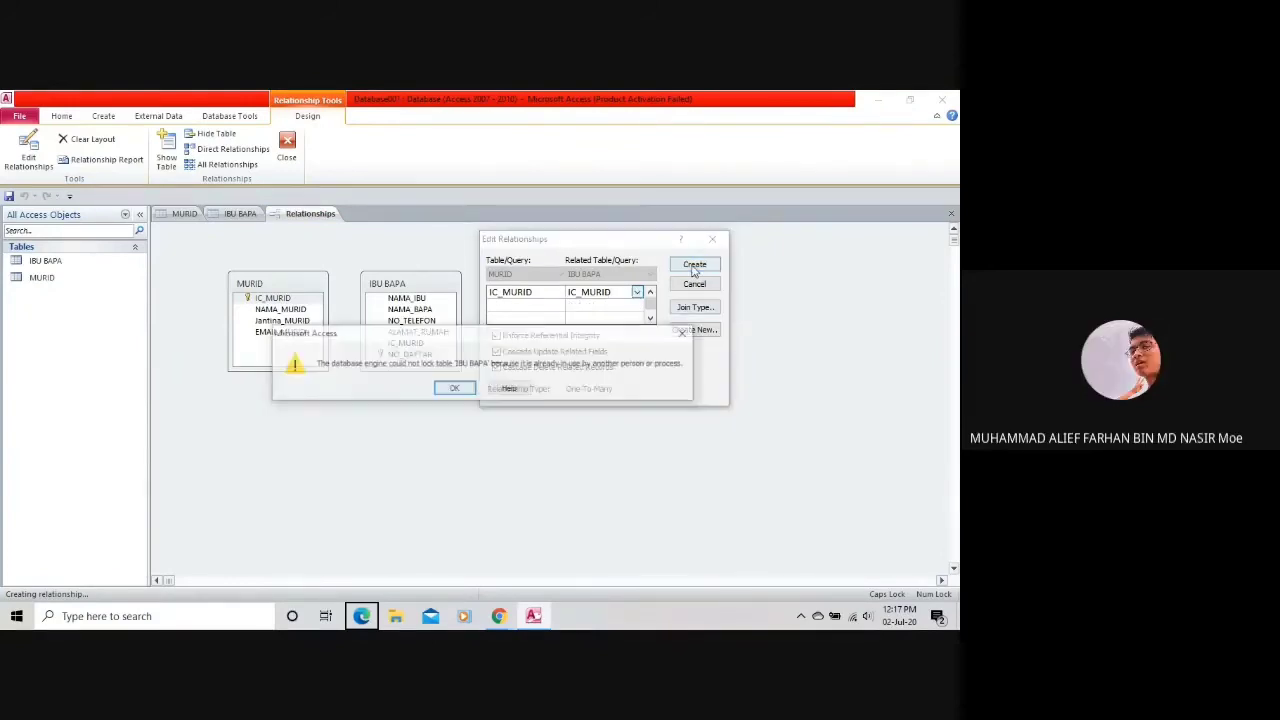
click(455, 389)
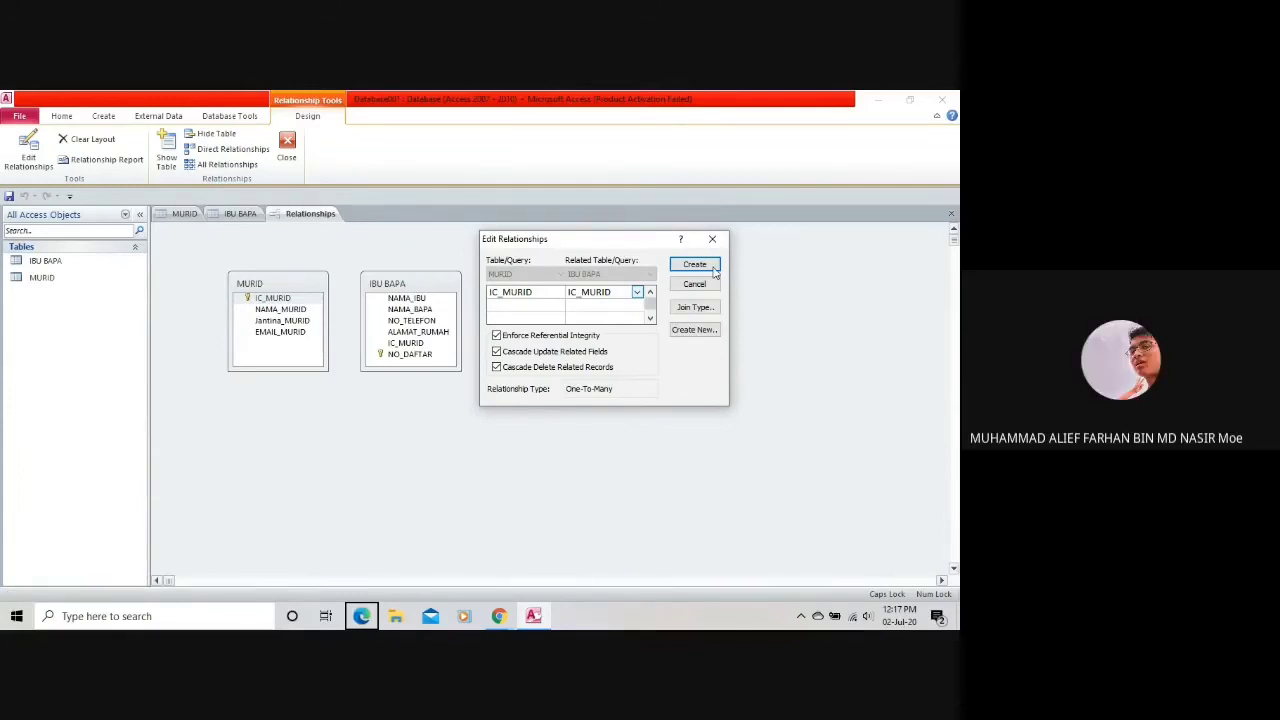
click(692, 309)
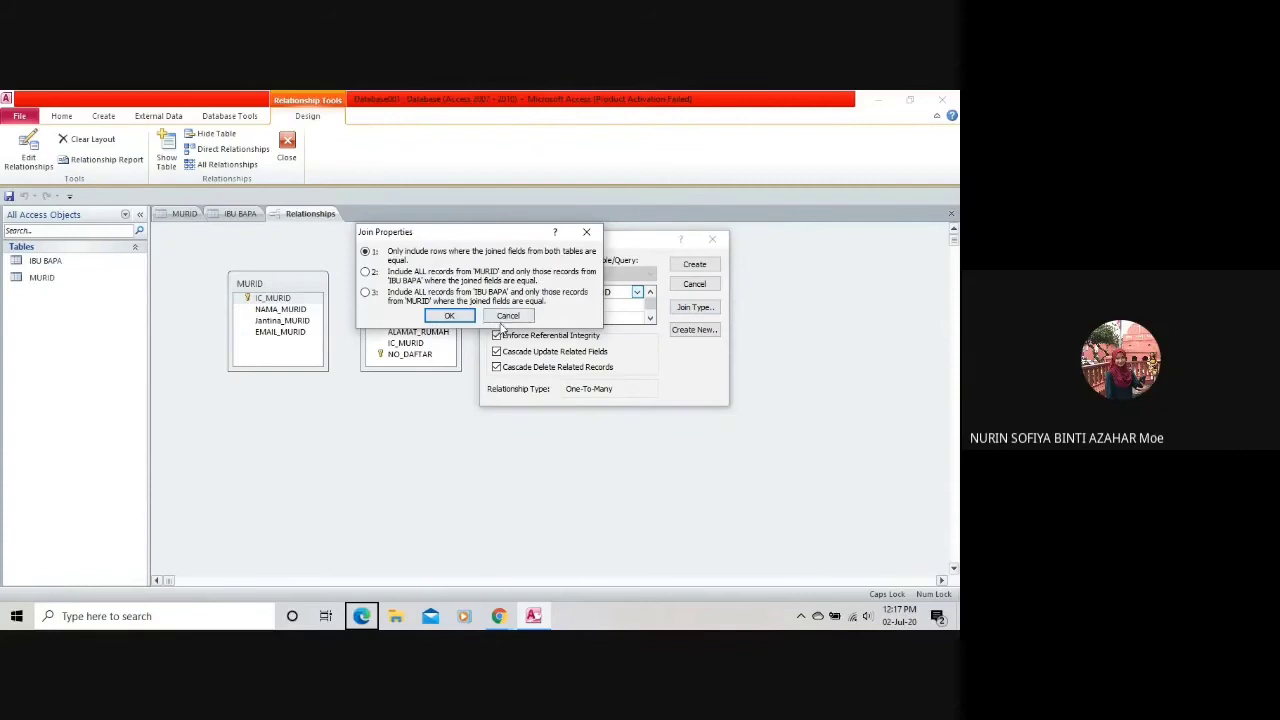
Leave the join type unchanged, cancel Create New, retry Create, dismiss the lock error, and close Edit Relationships.
click(509, 317)
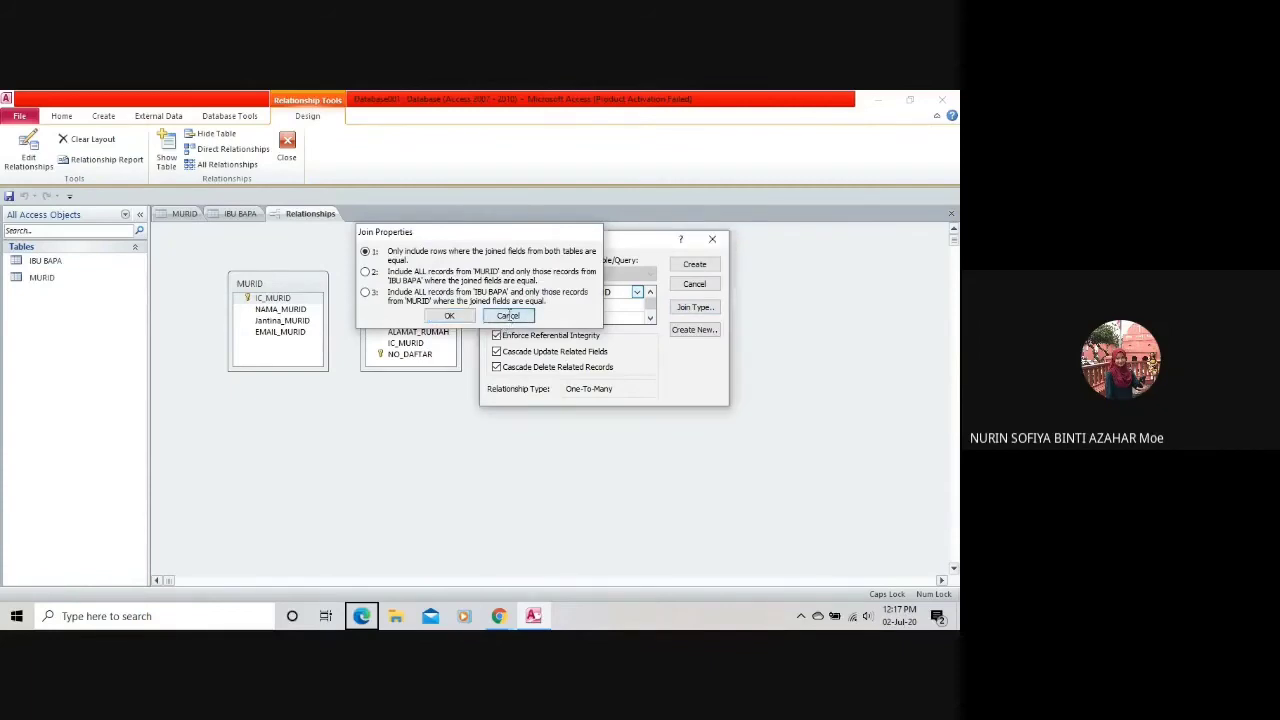
click(694, 329)
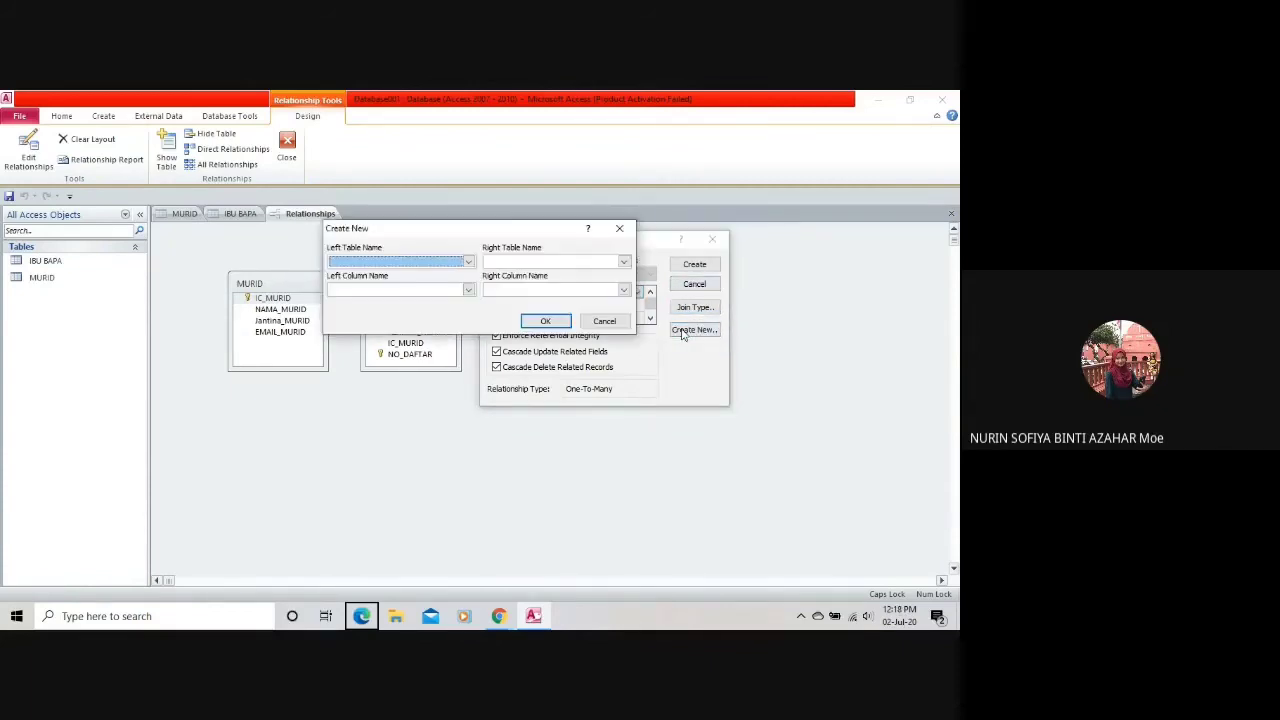
click(604, 321)
click(680, 268)
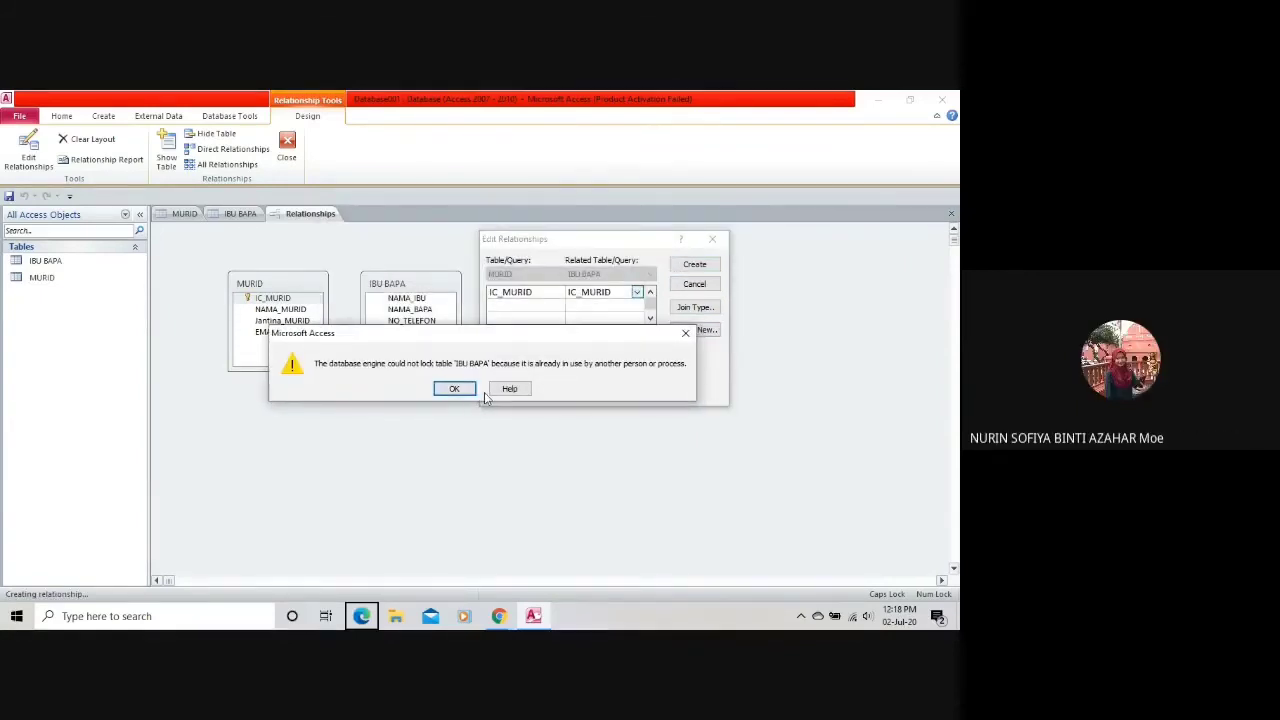
key(Return)
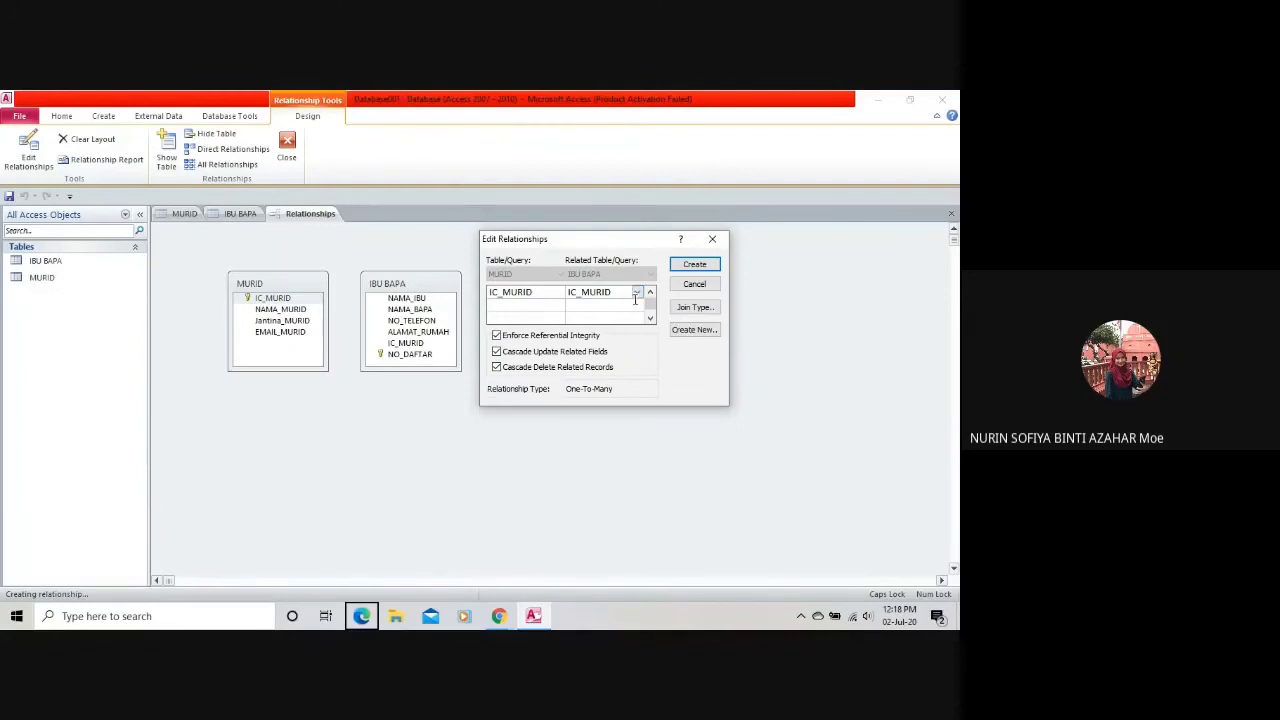
click(713, 242)
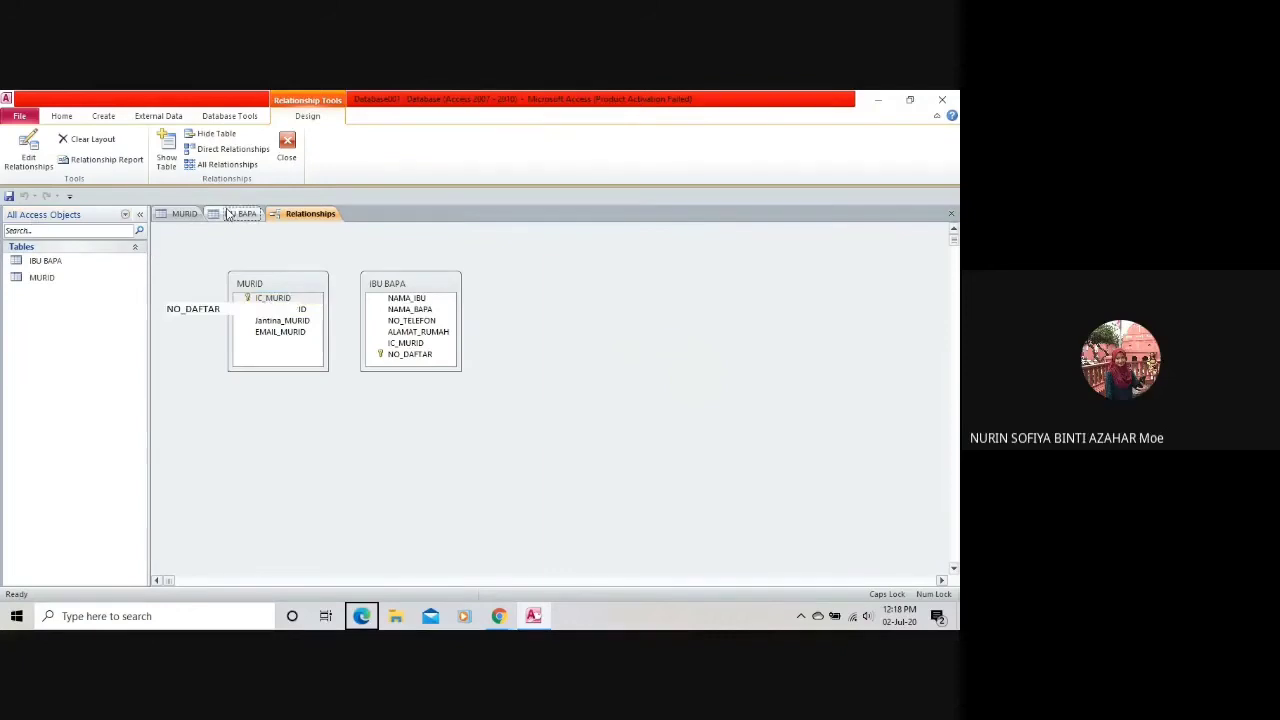
Add a new field named S below NO_DAFTAR in the IBU BAPA design.
click(236, 214)
click(251, 323)
text(S)
key(Tab)
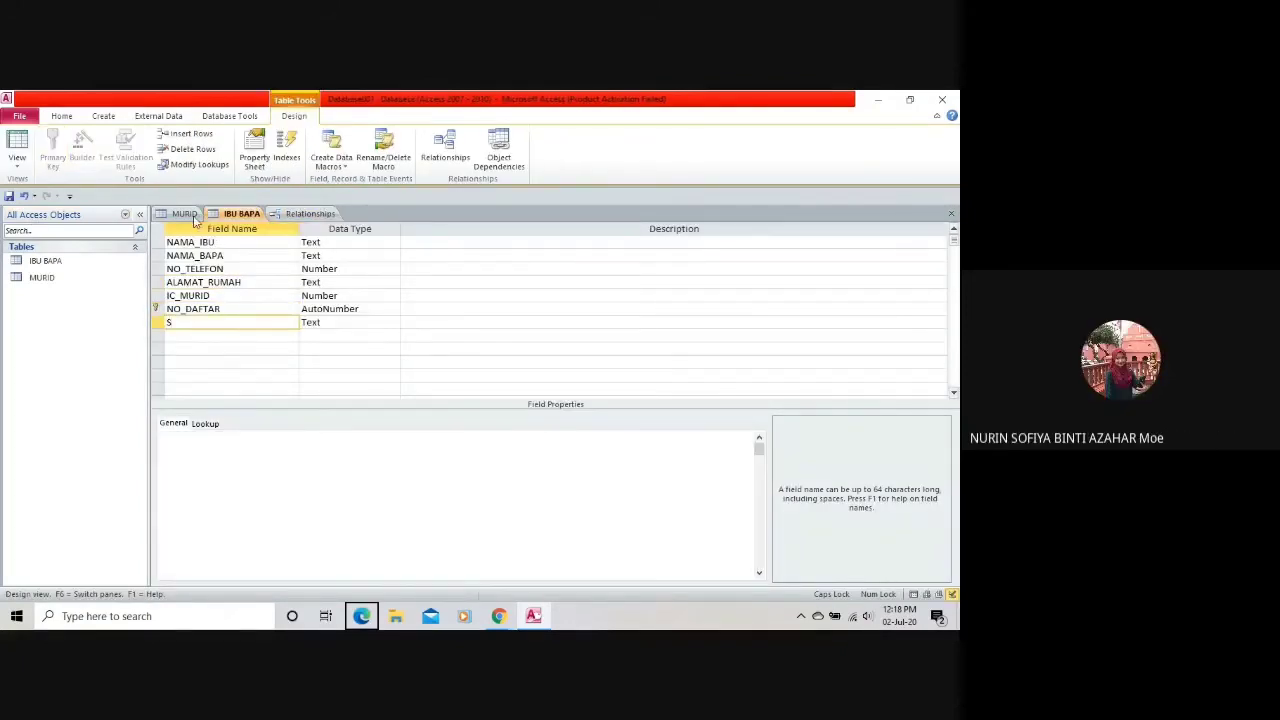
Link the IC_MURID fields with referential integrity and cascade updates, then close the dialog after the lock error.
click(184, 214)
click(310, 214)
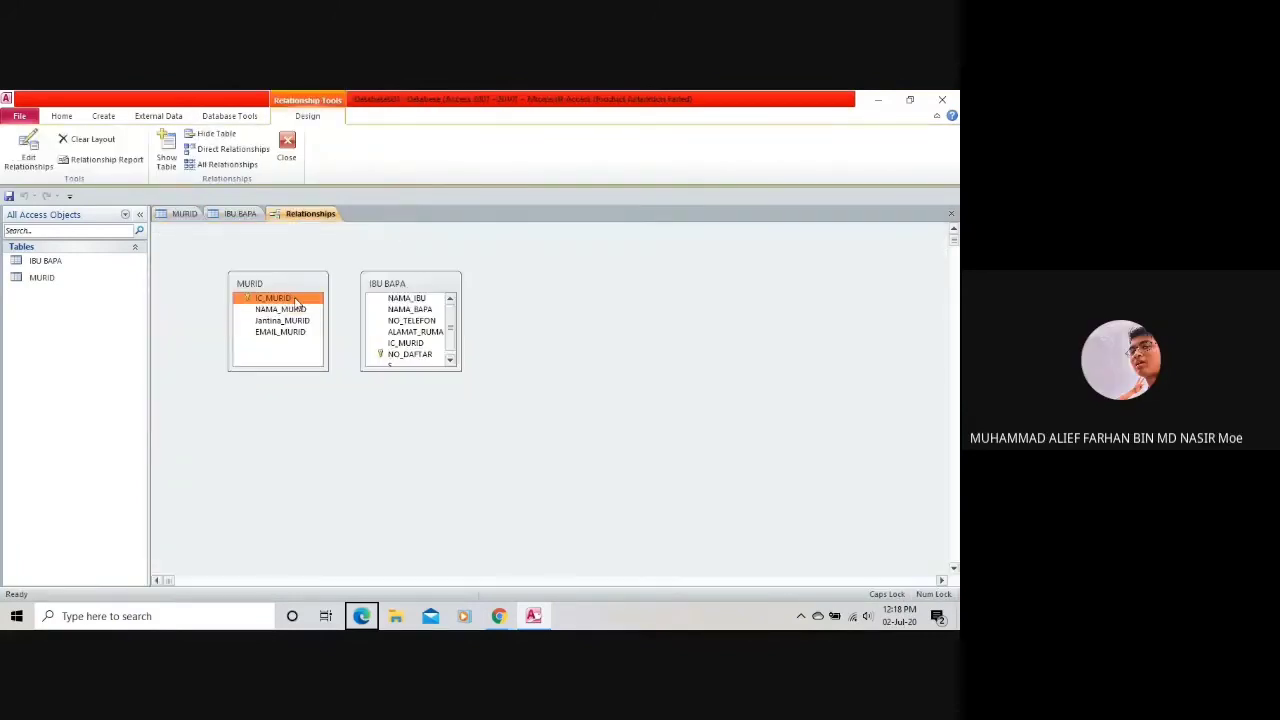
scroll(411, 344, down, 1)
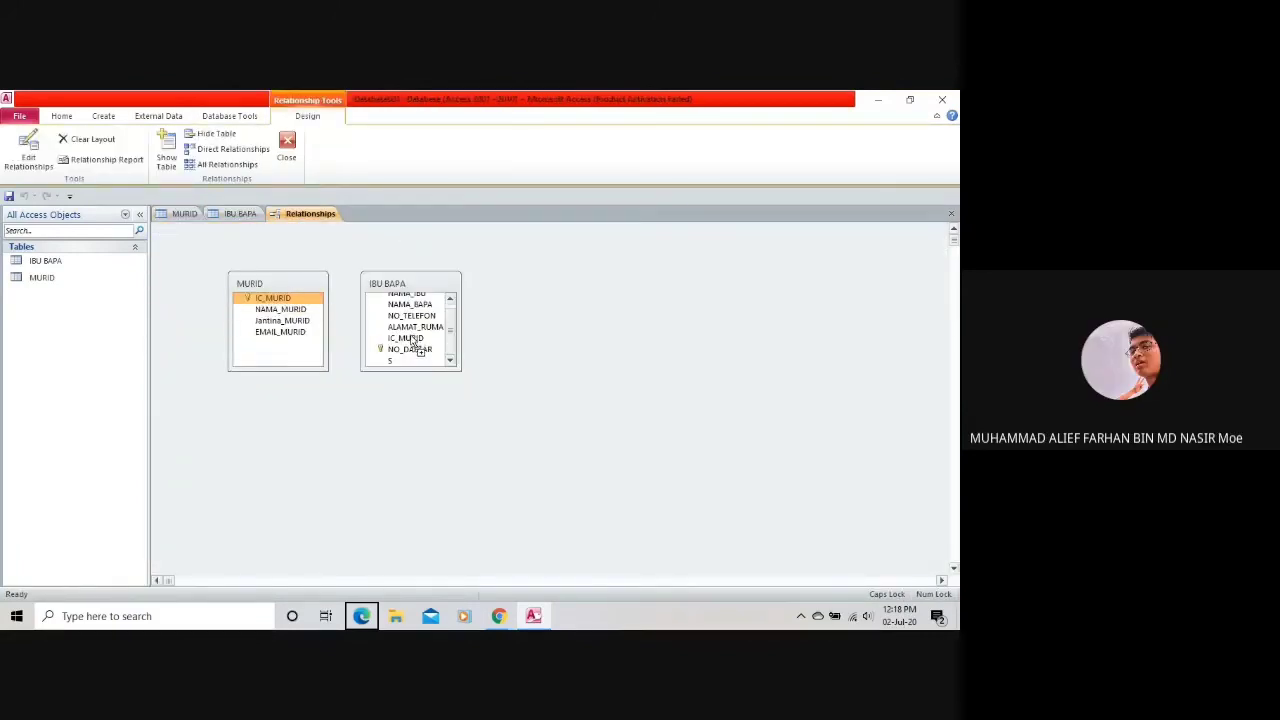
drag(408, 337, 275, 298)
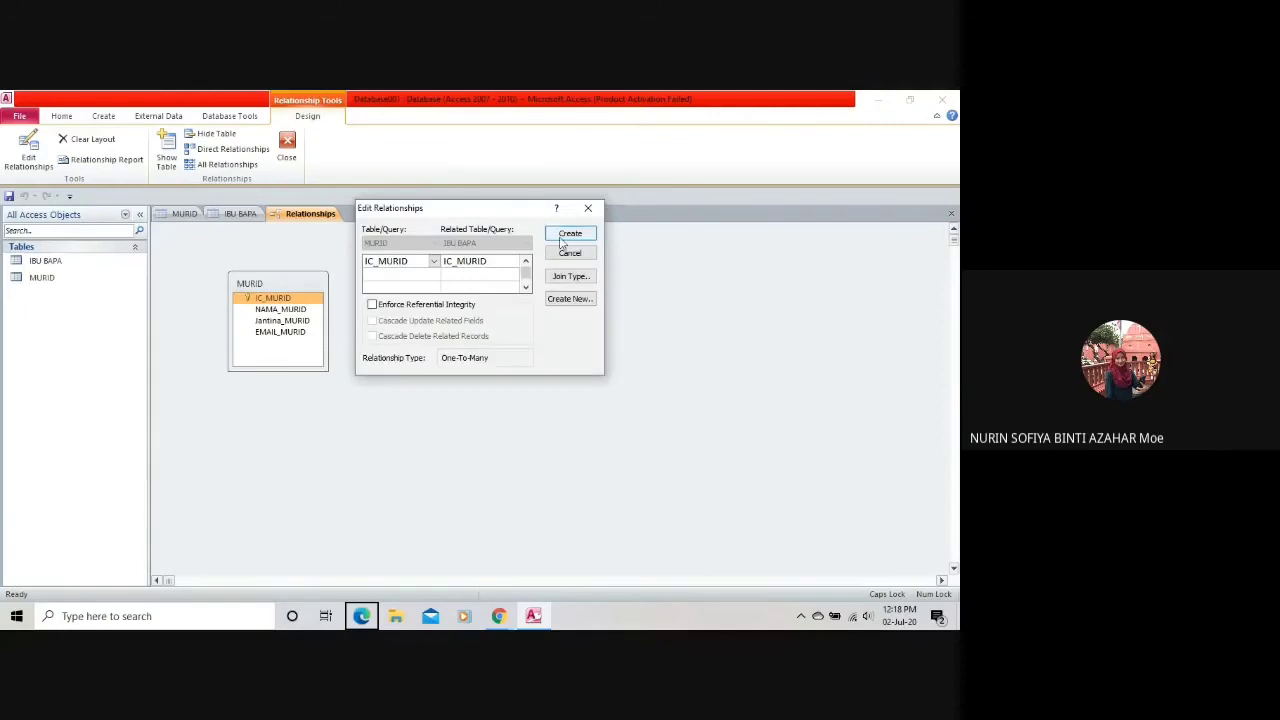
click(458, 304)
click(437, 320)
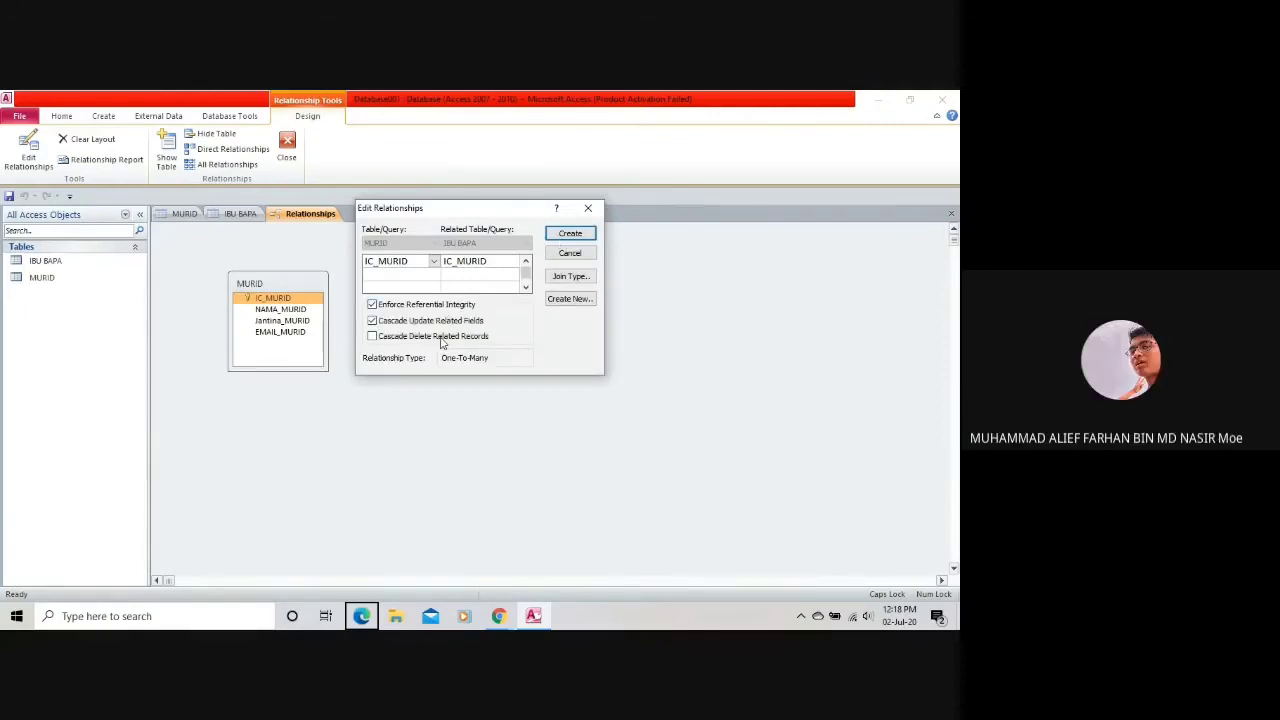
click(570, 233)
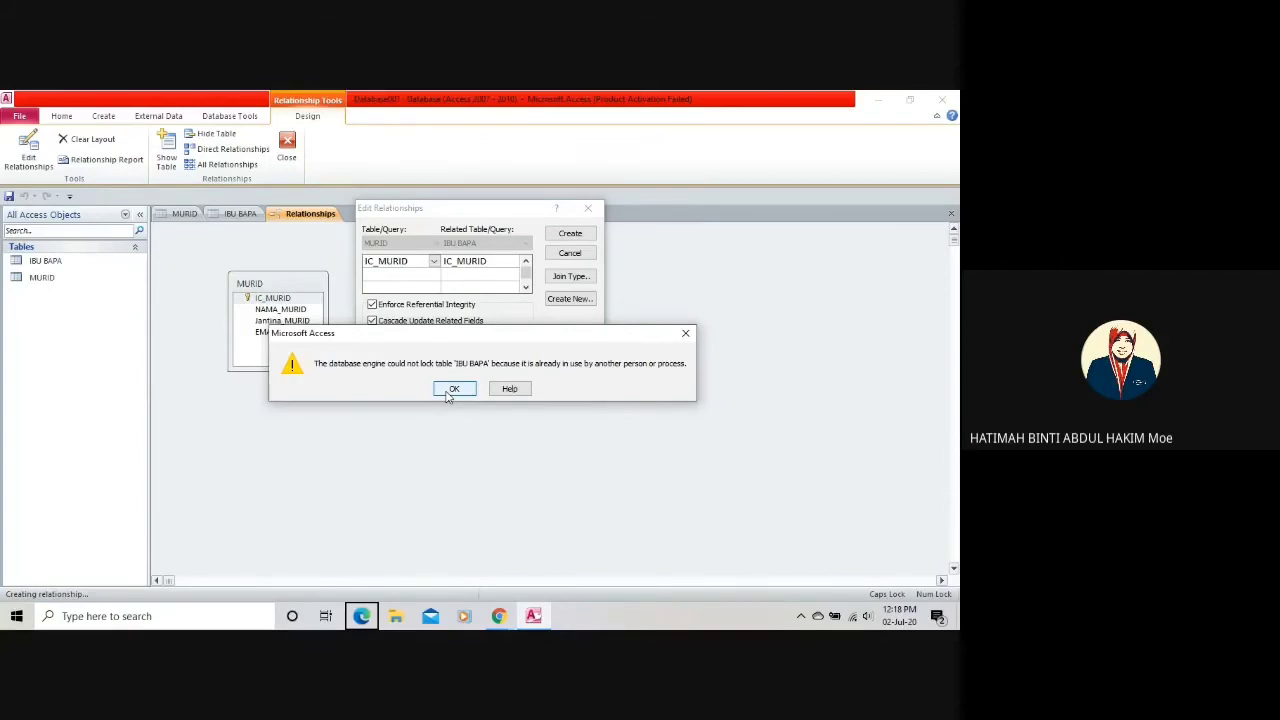
click(453, 389)
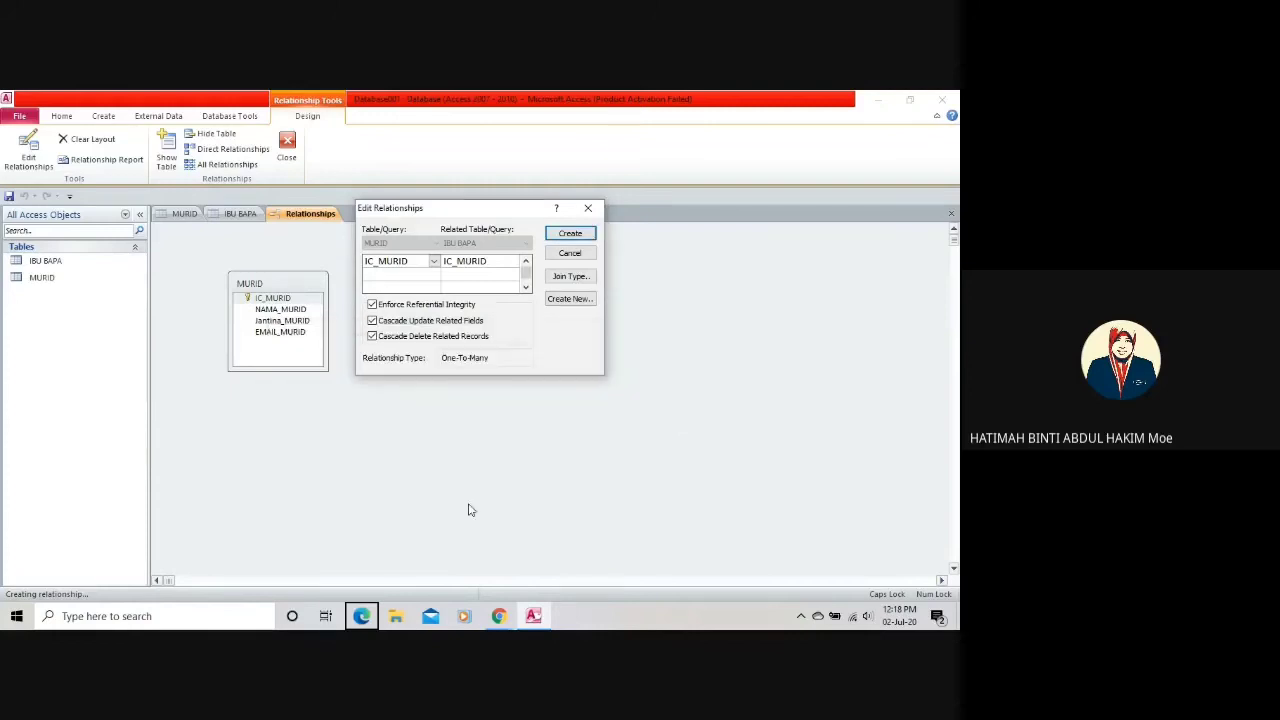
mouse_move(521, 618)
click(591, 210)
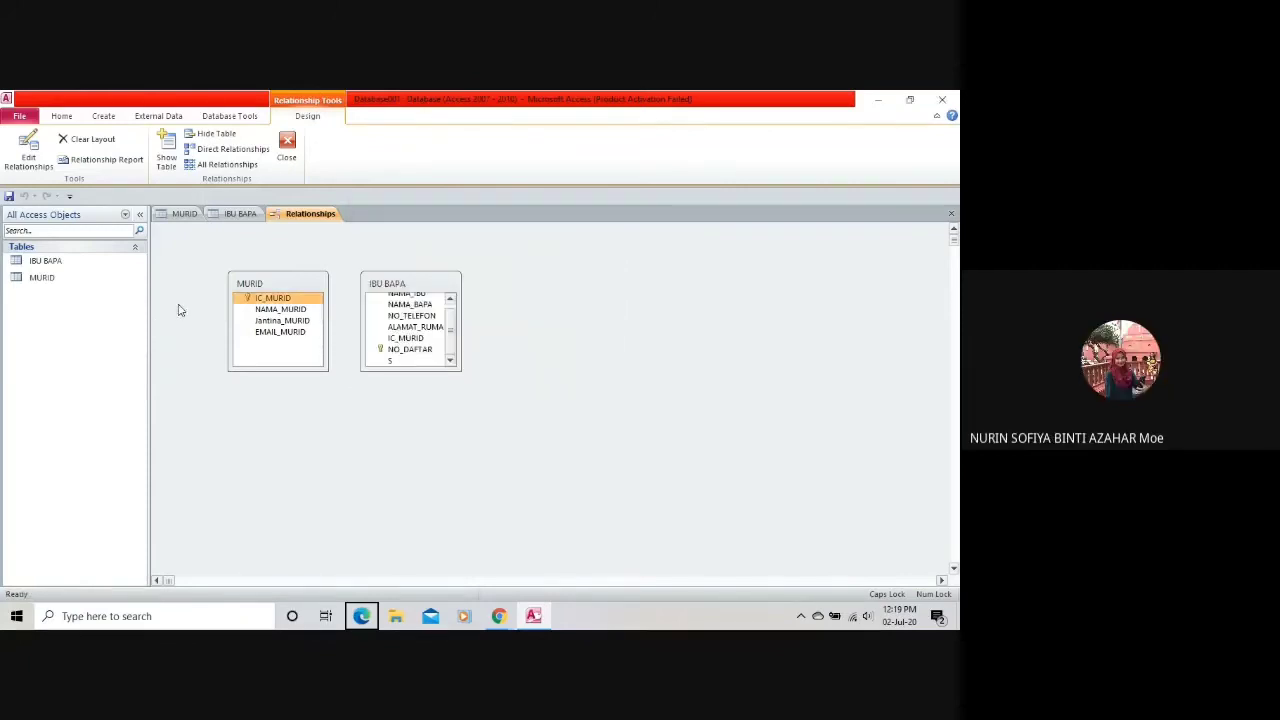
Erase the S field name from the new IBU BAPA row and dismiss the OneDrive screenshot prompt.
click(212, 215)
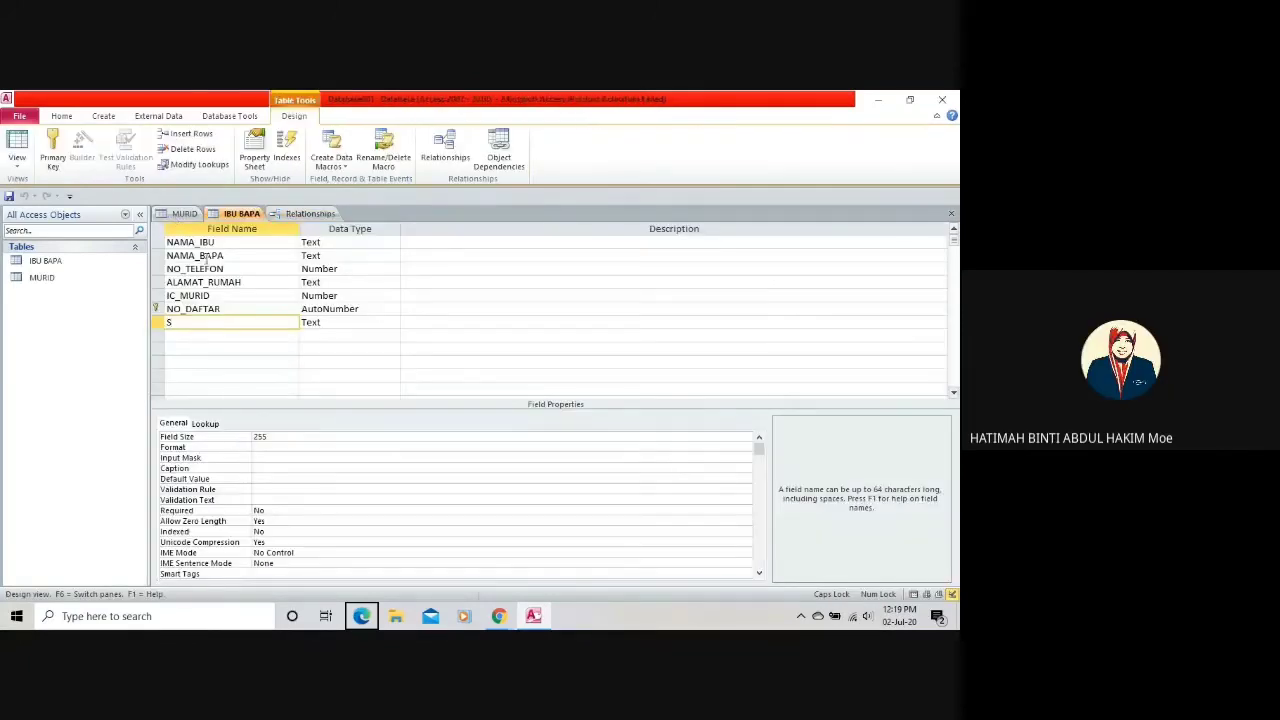
key(BackSpace)
click(313, 322)
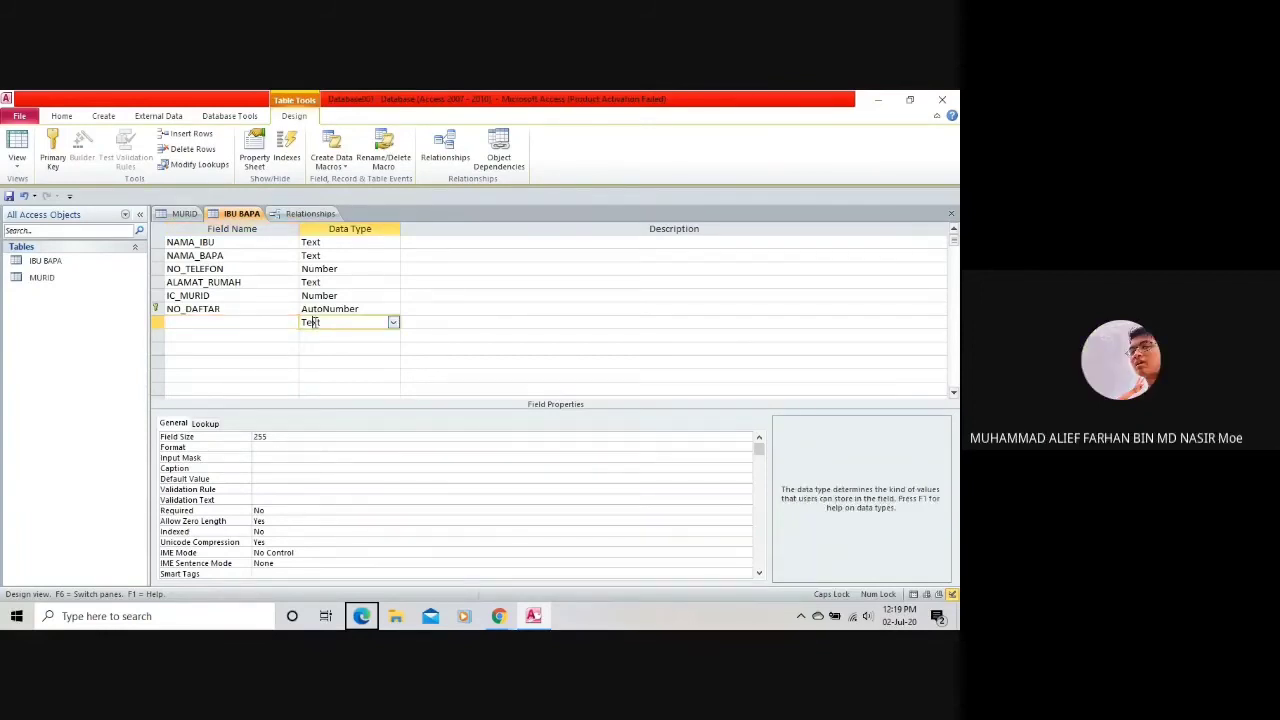
key(Print)
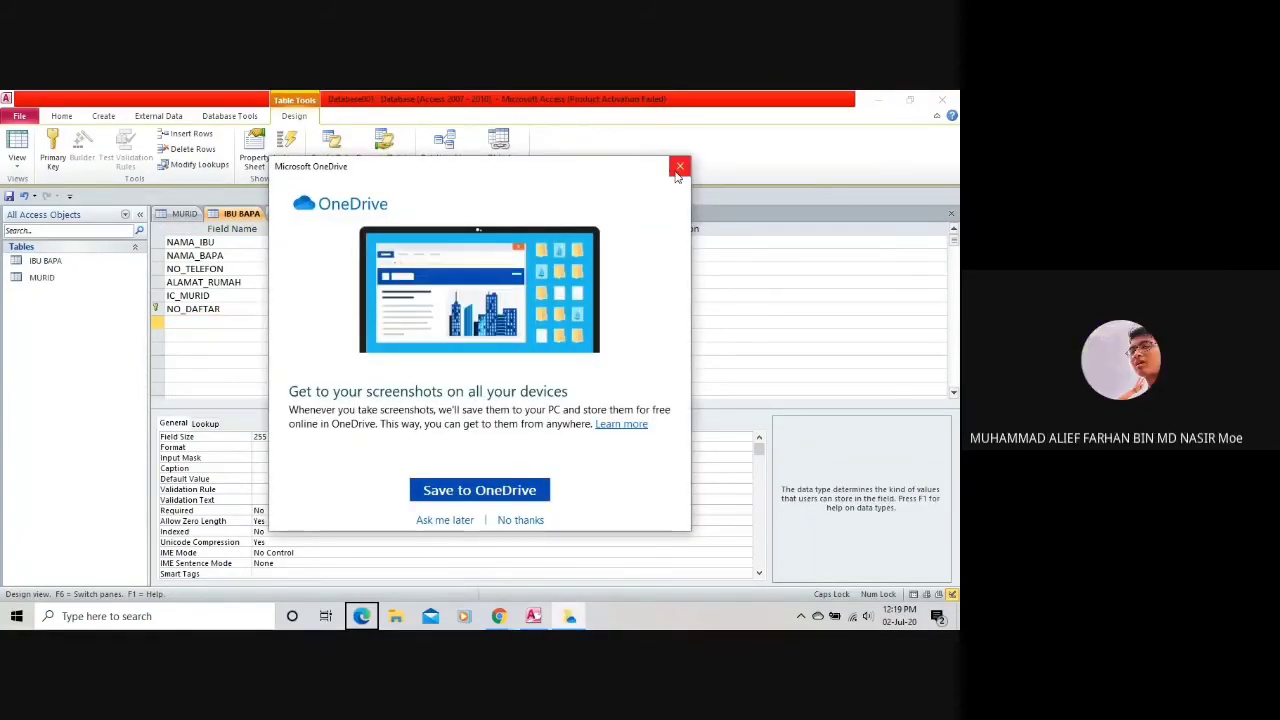
click(676, 177)
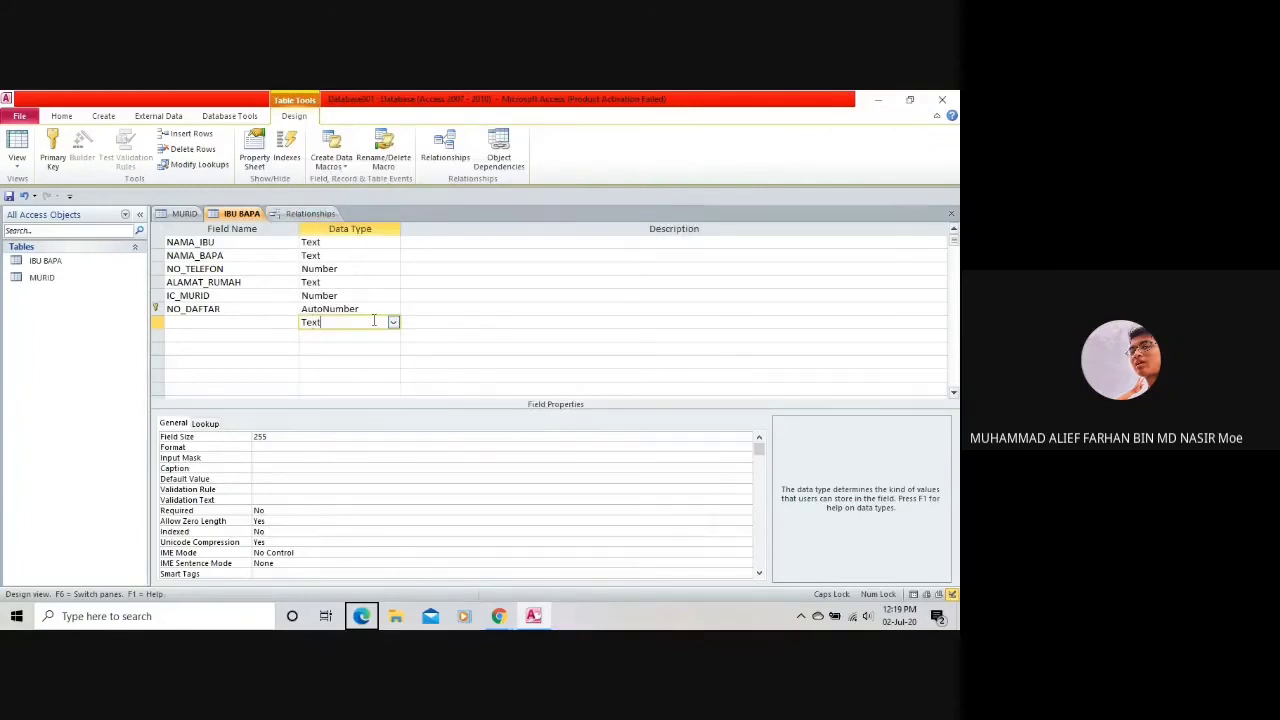
Go through the new row's data type list, dismissing invalid-entry messages, ending on Currency.
click(356, 310)
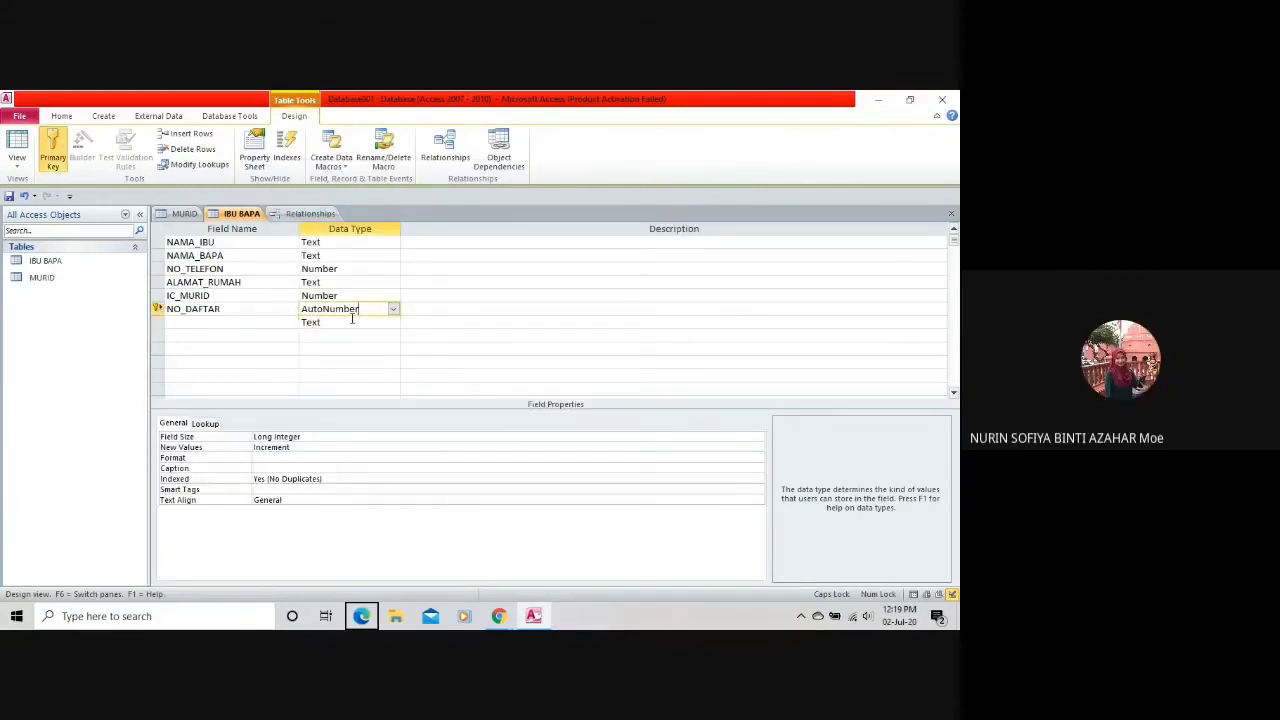
click(351, 322)
click(394, 322)
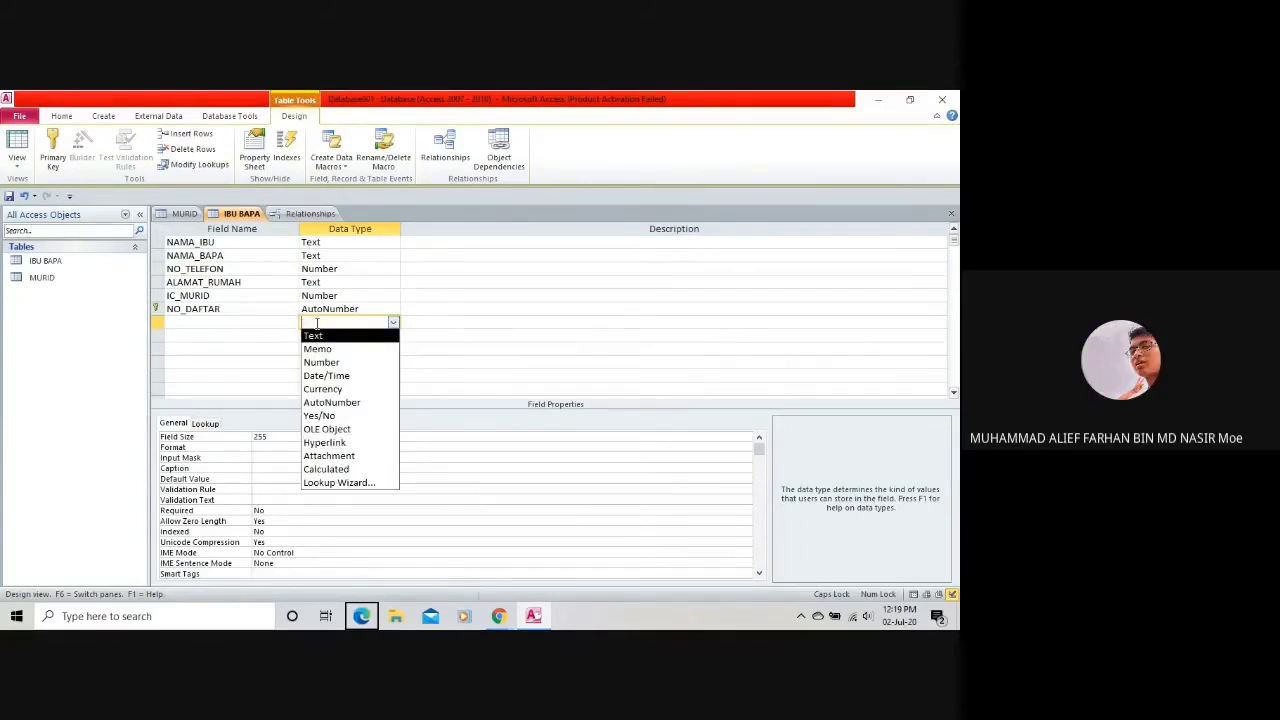
click(334, 302)
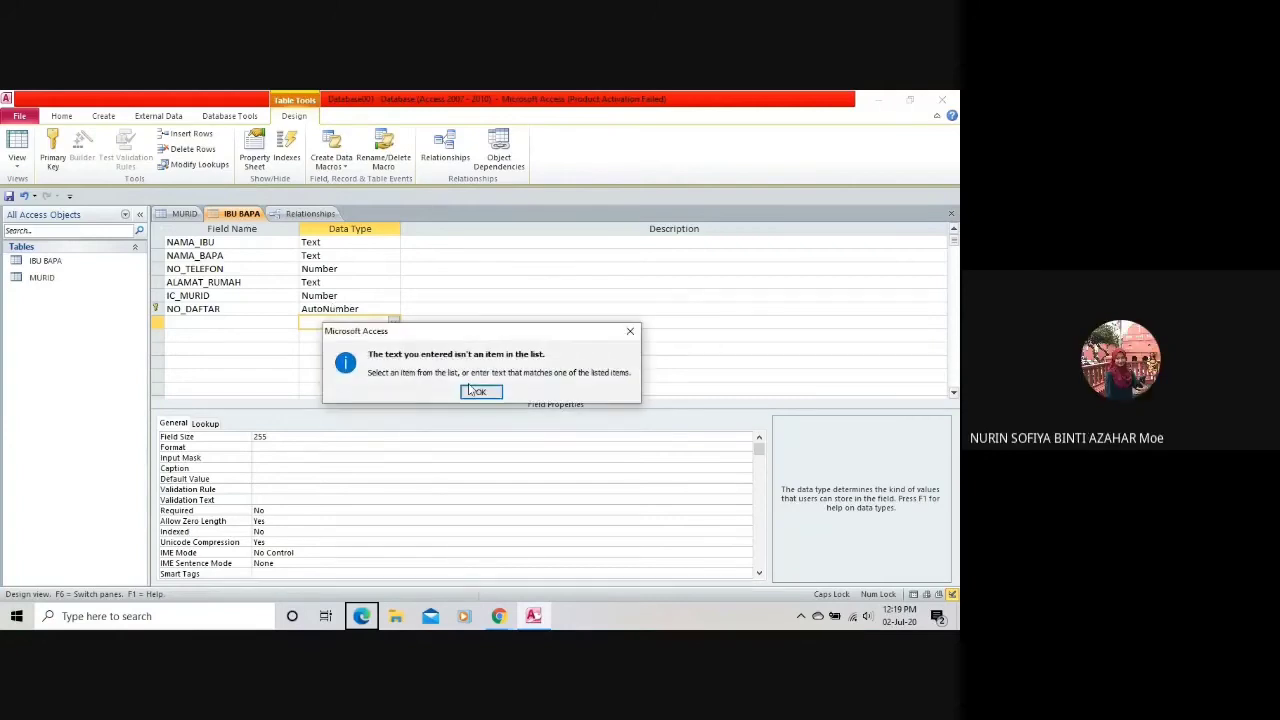
click(475, 391)
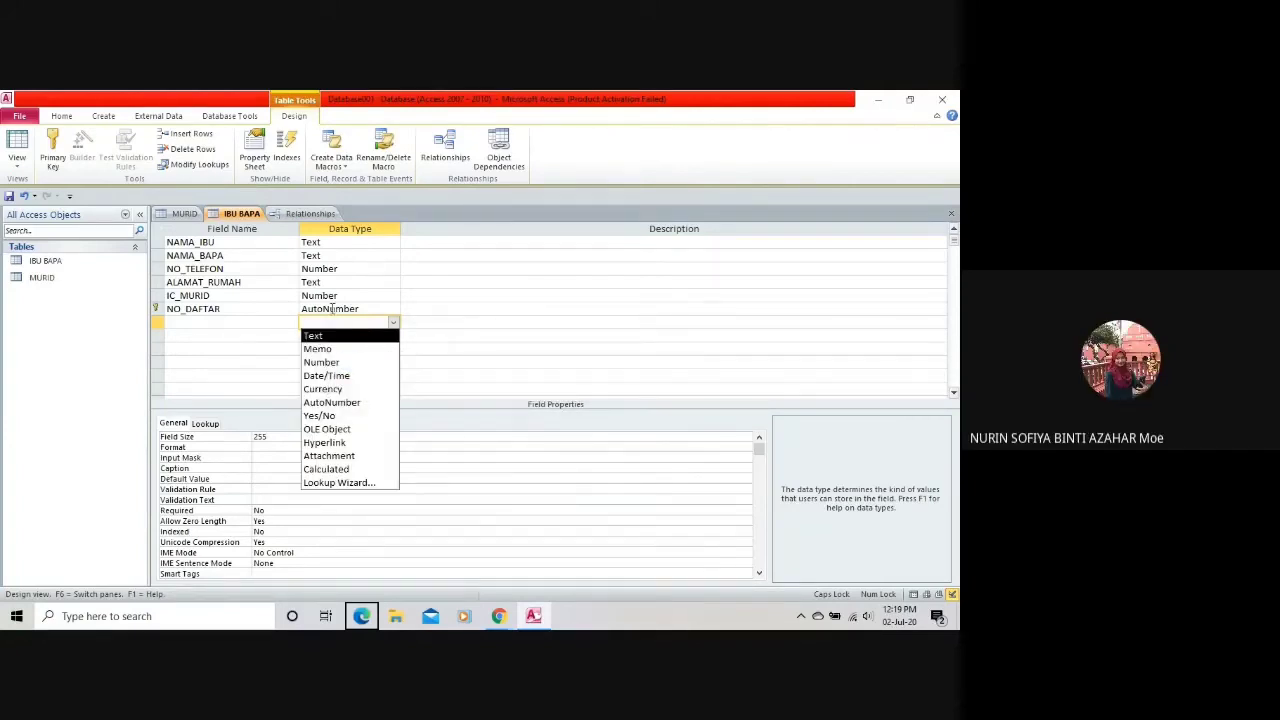
click(333, 313)
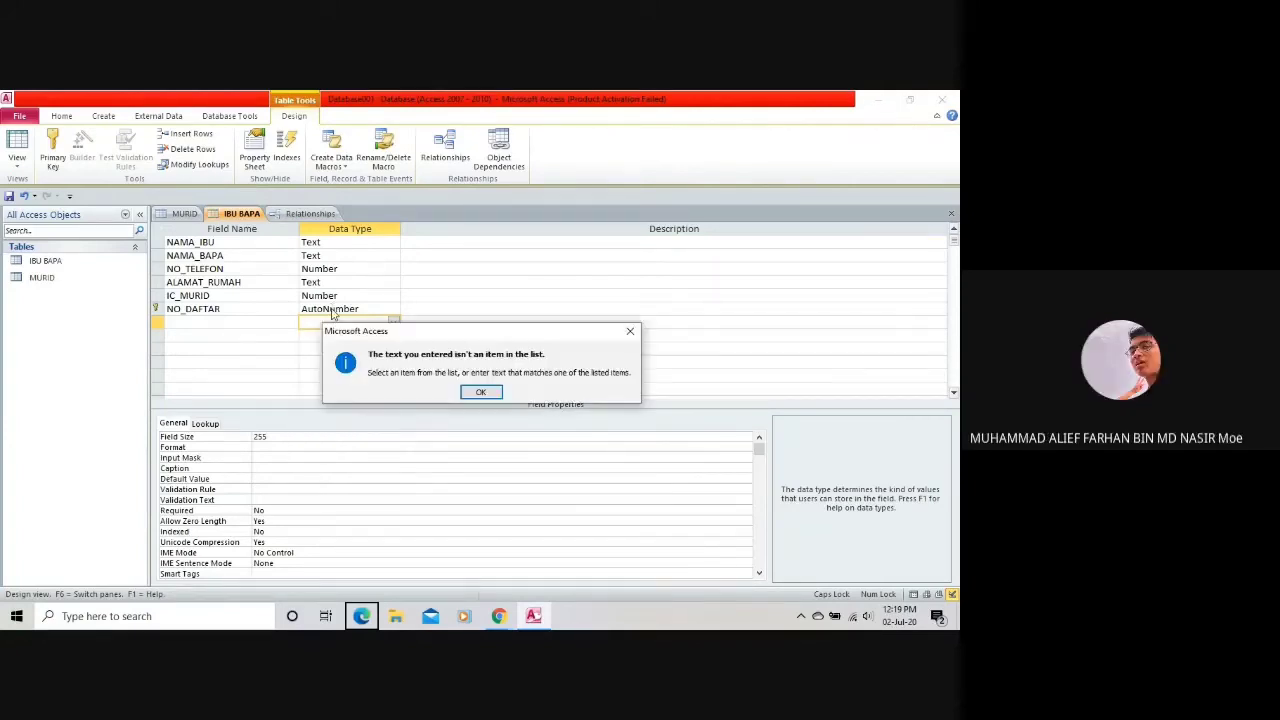
click(480, 393)
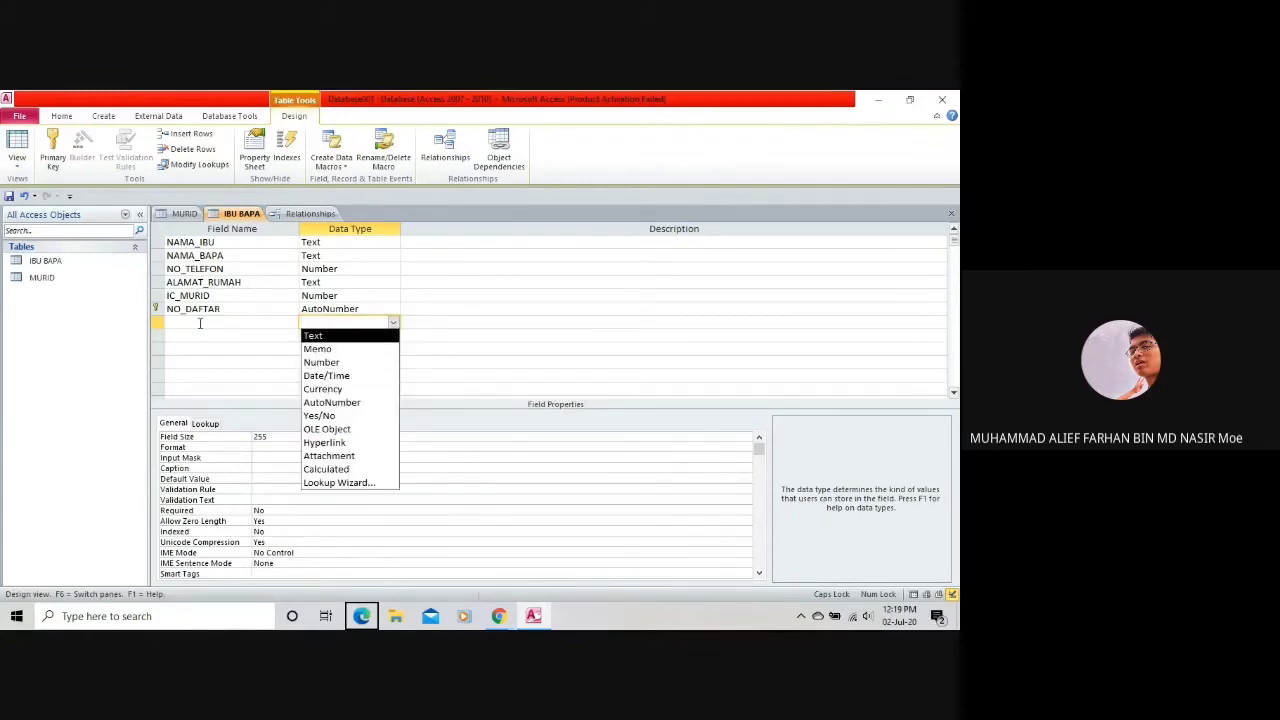
click(322, 389)
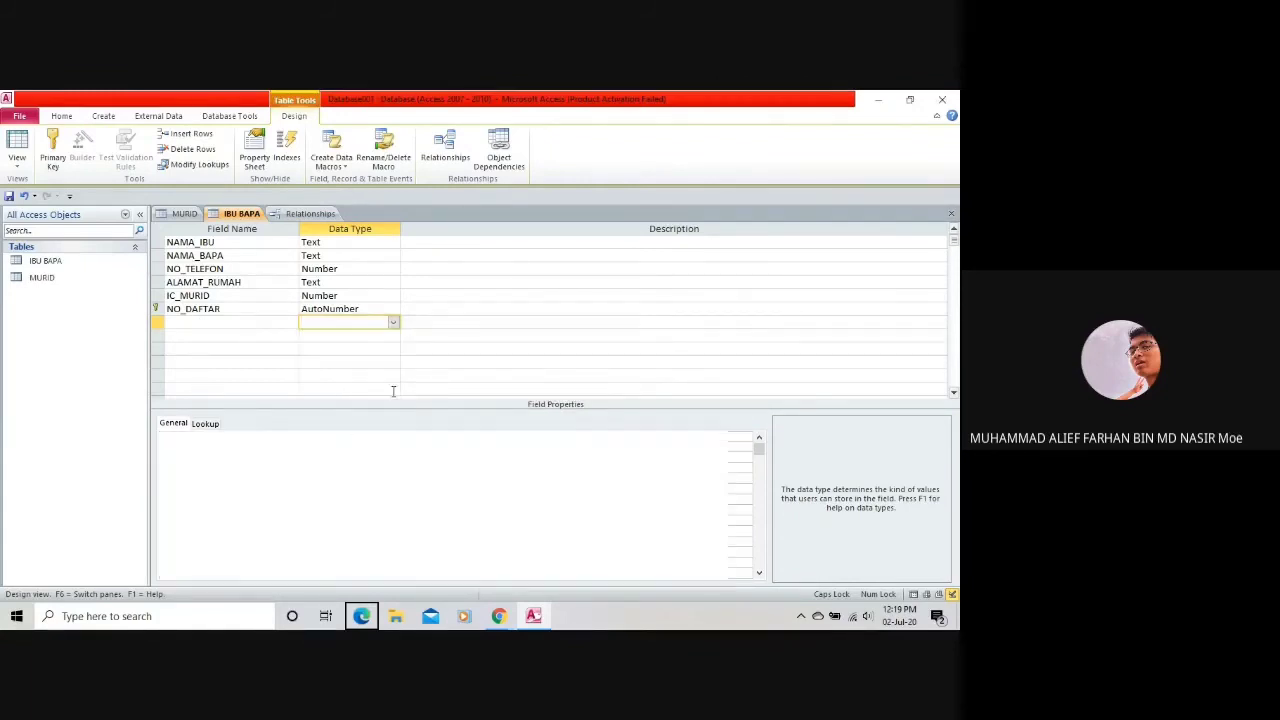
Delete the leftover Currency row with Delete Rows and switch to the MURID design.
click(278, 323)
right_click(278, 323)
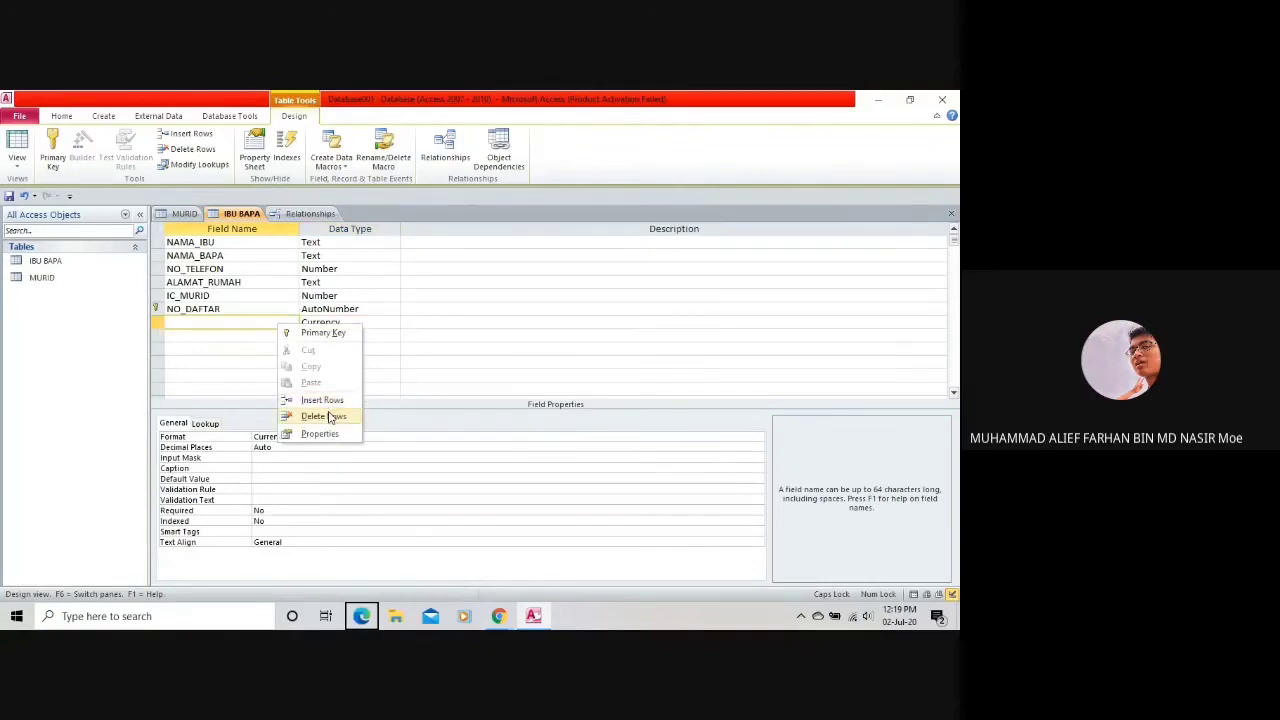
click(330, 417)
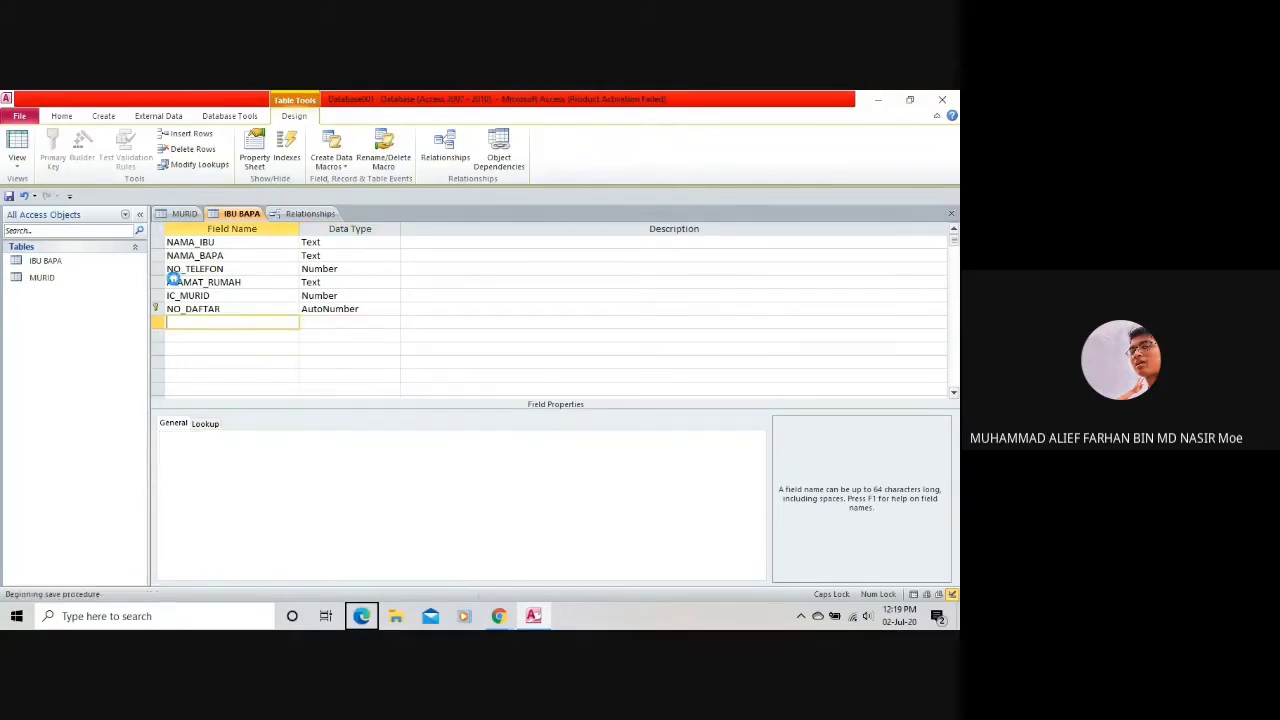
click(186, 215)
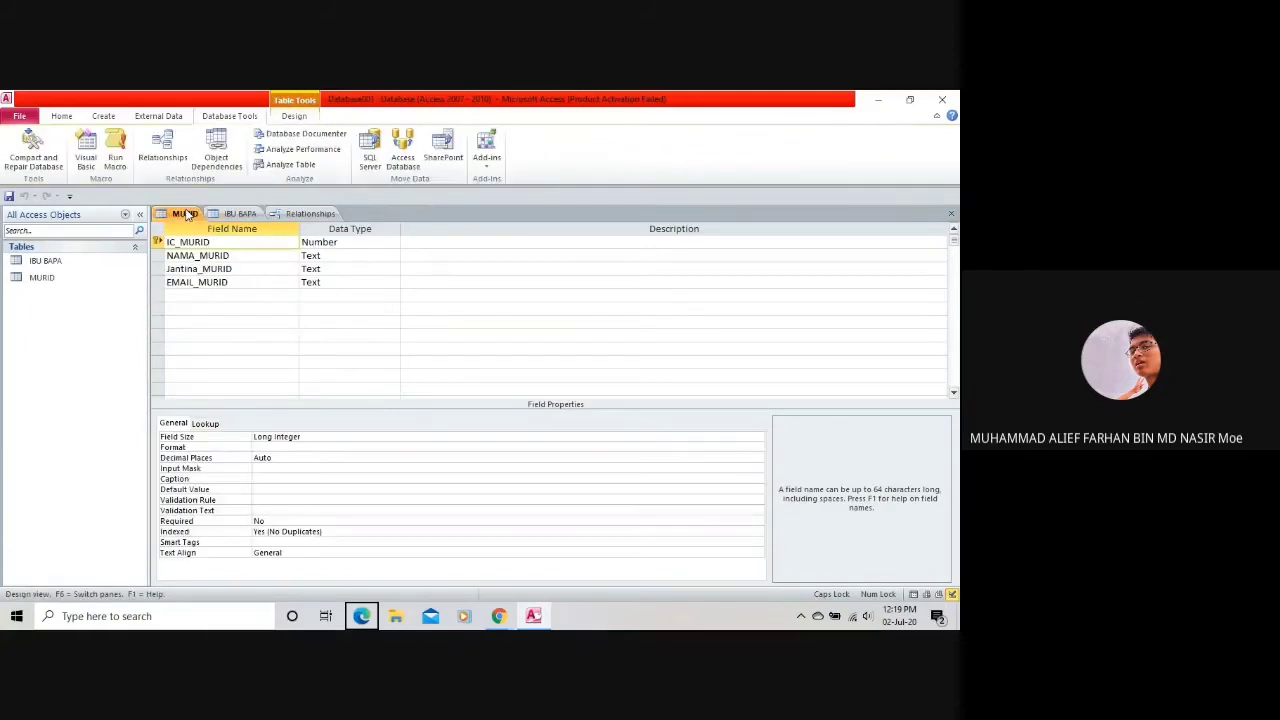
Close Access without saving the relationships layout, then relaunch it by searching ACCESS from Start.
click(955, 95)
click(470, 389)
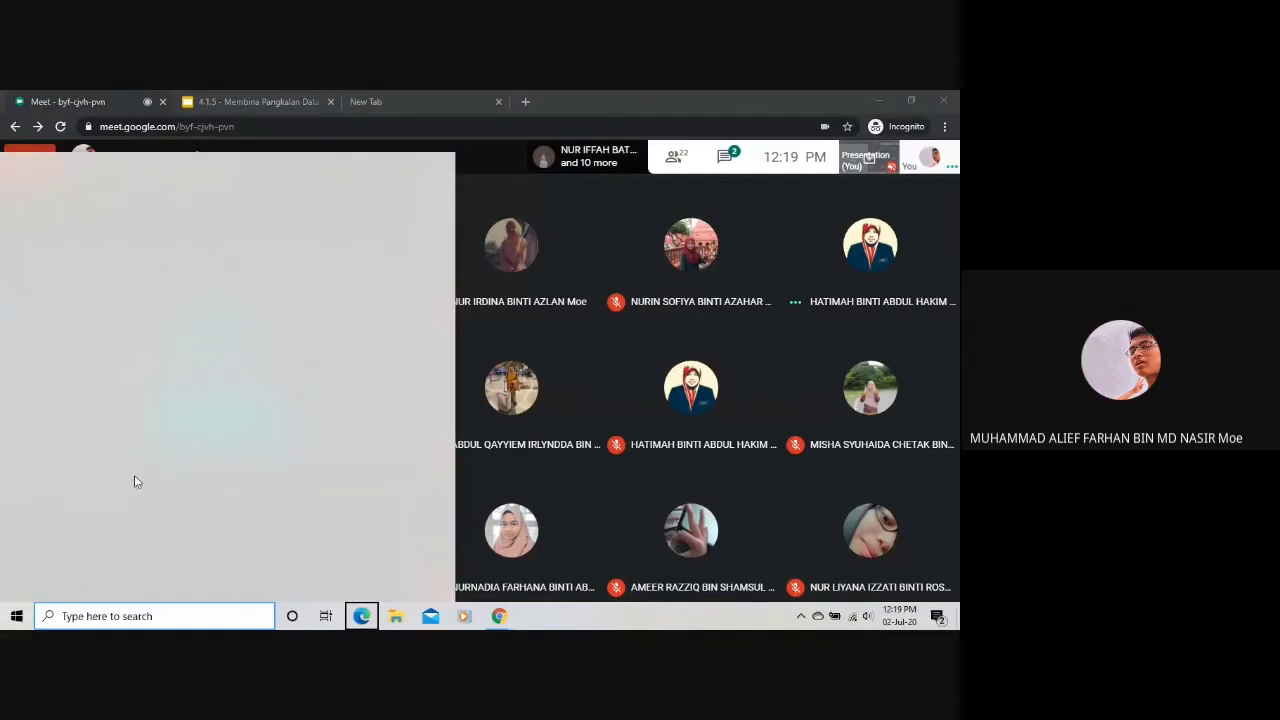
key(super)
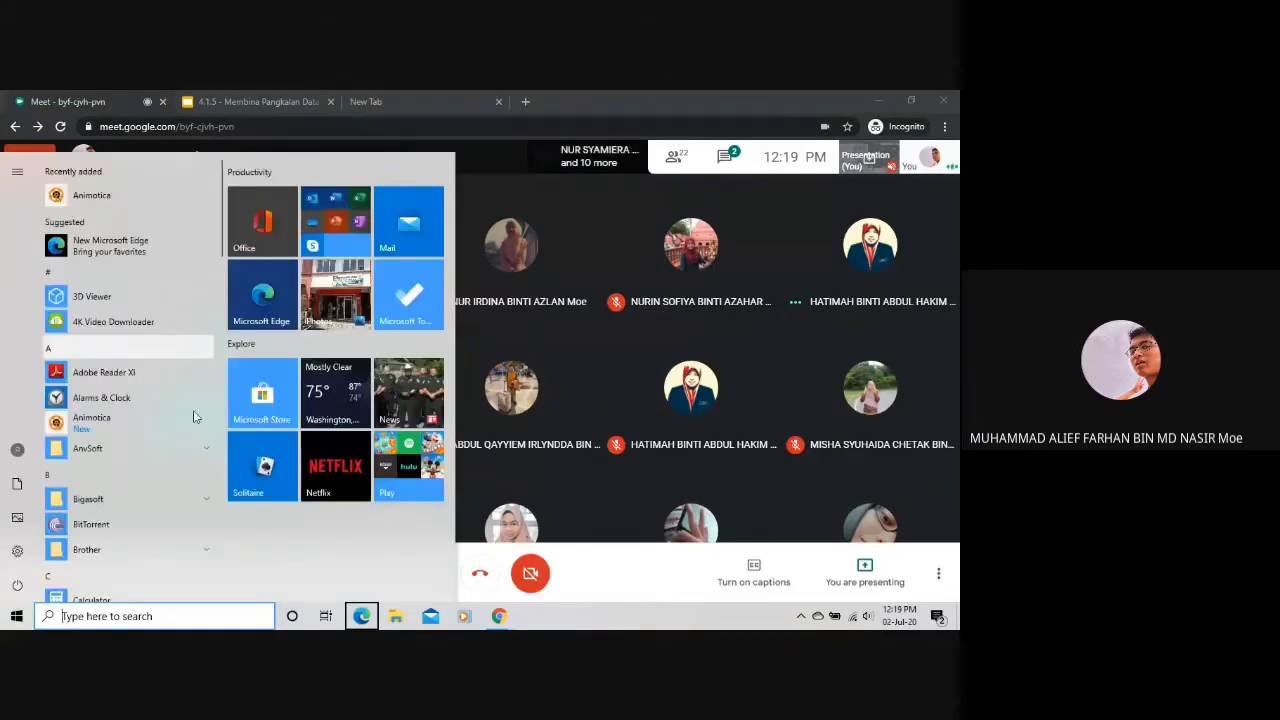
text(ACCESS)
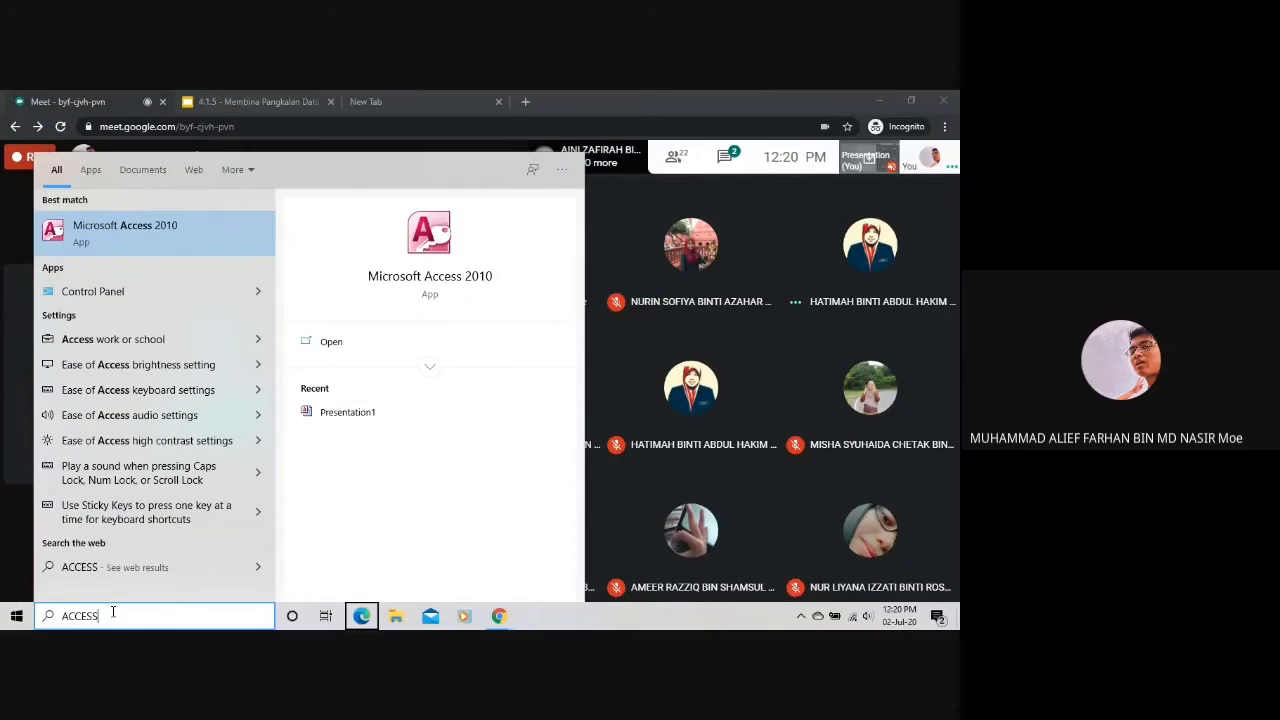
key(Return)
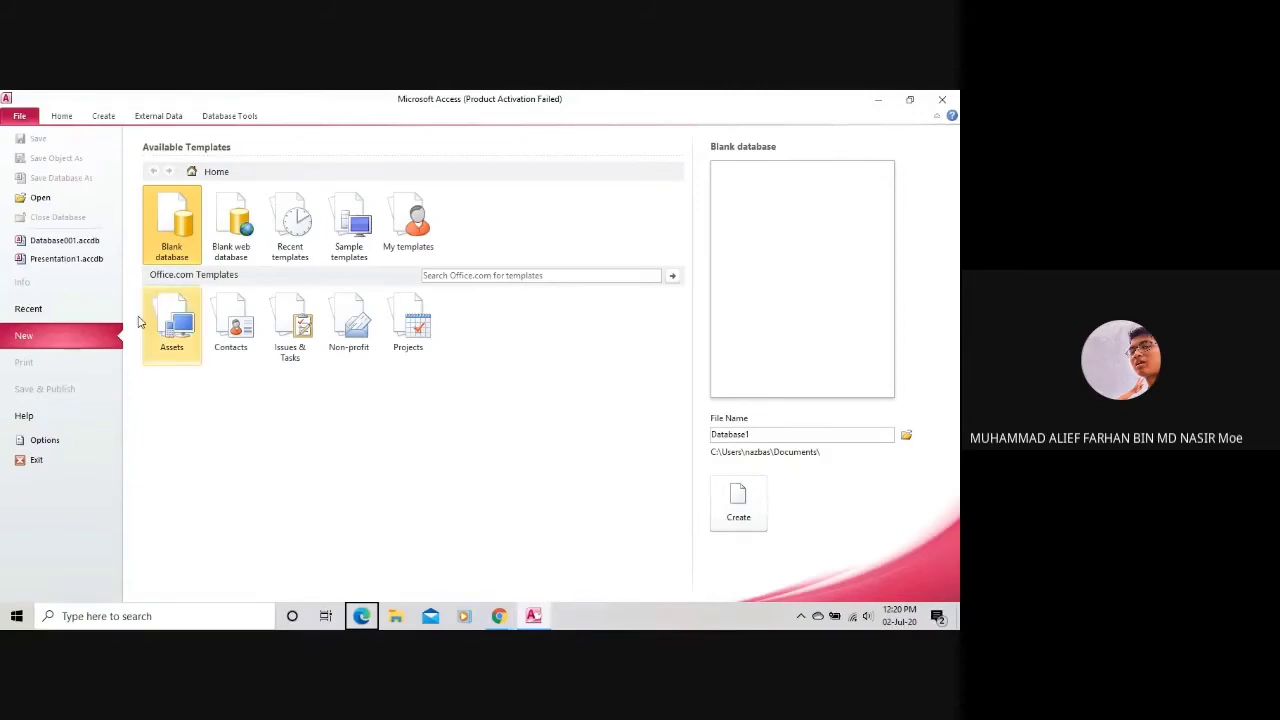
Open Database001.accdb, enable its content, and close the activation wizard.
click(91, 247)
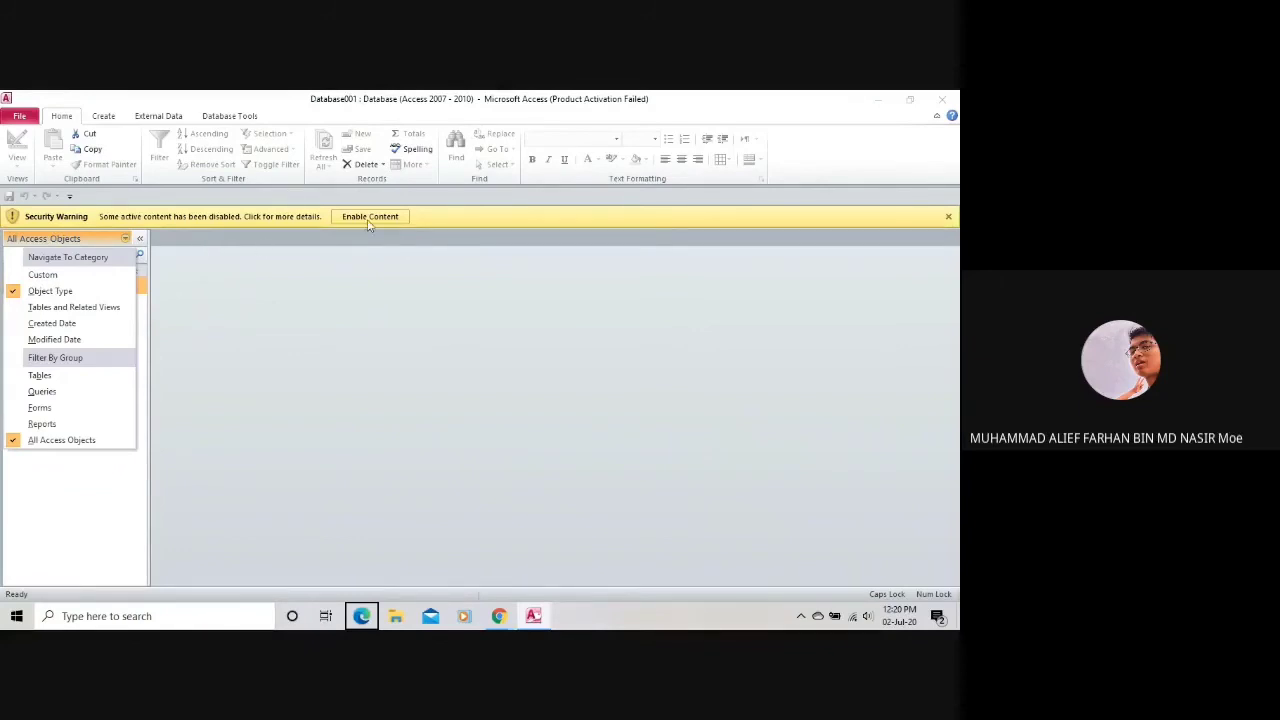
click(948, 222)
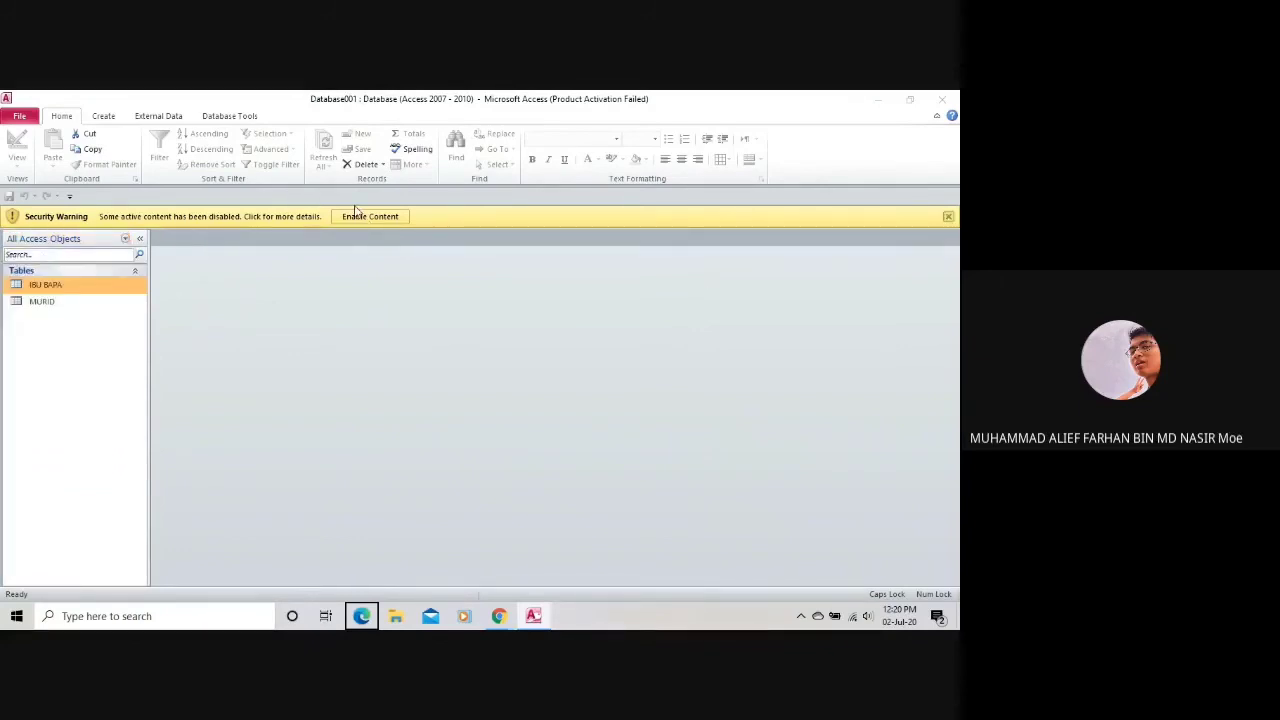
click(355, 216)
click(606, 484)
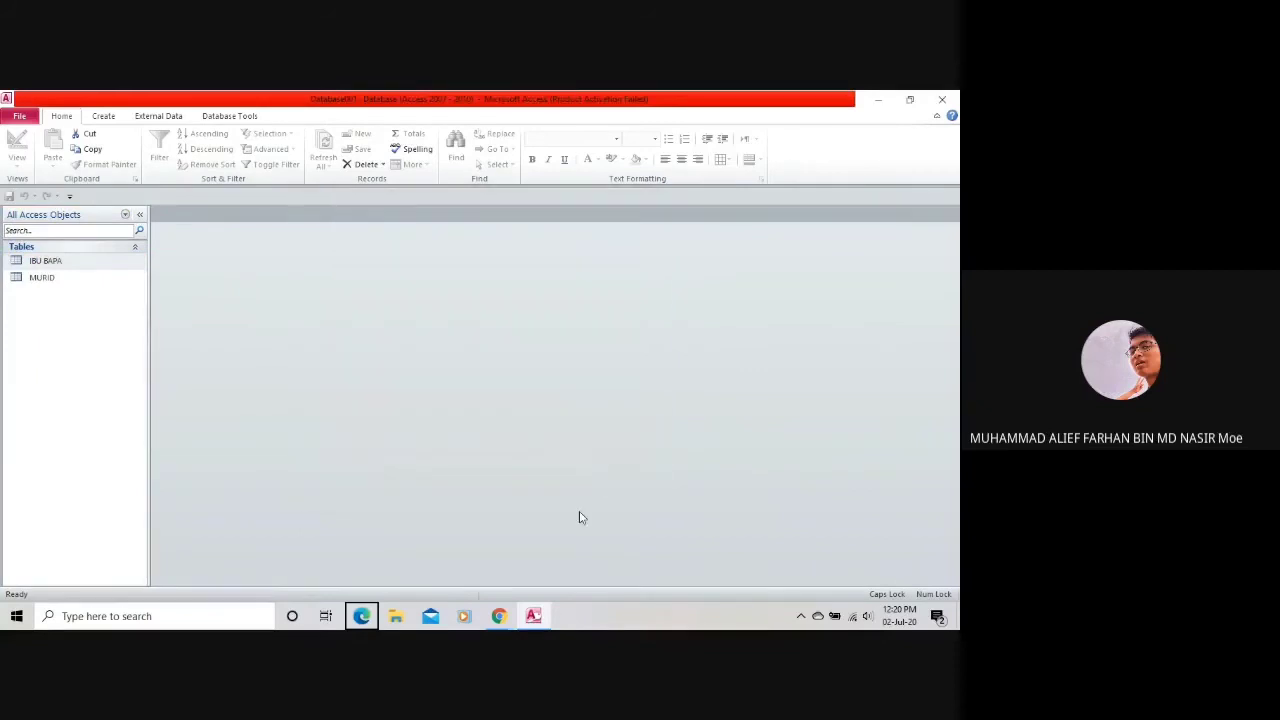
Open the IBU BAPA and MURID tables in Design View.
click(46, 261)
click(51, 279)
double_click(50, 262)
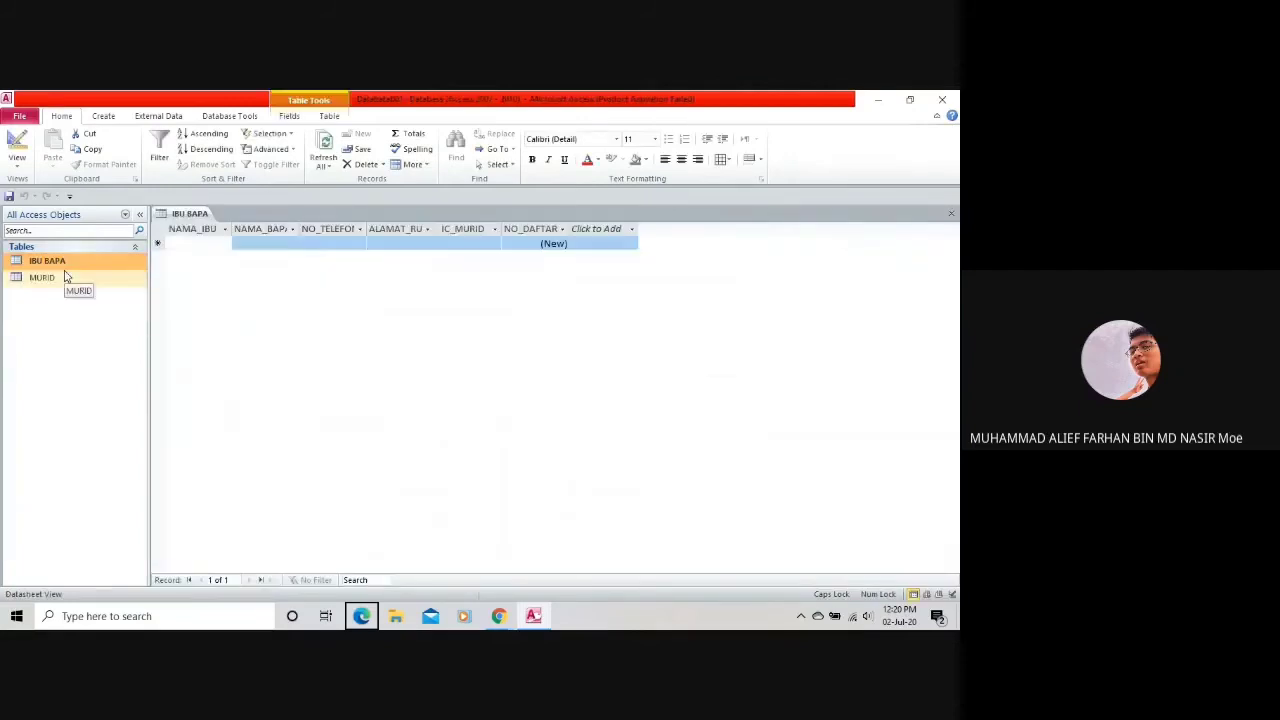
click(17, 160)
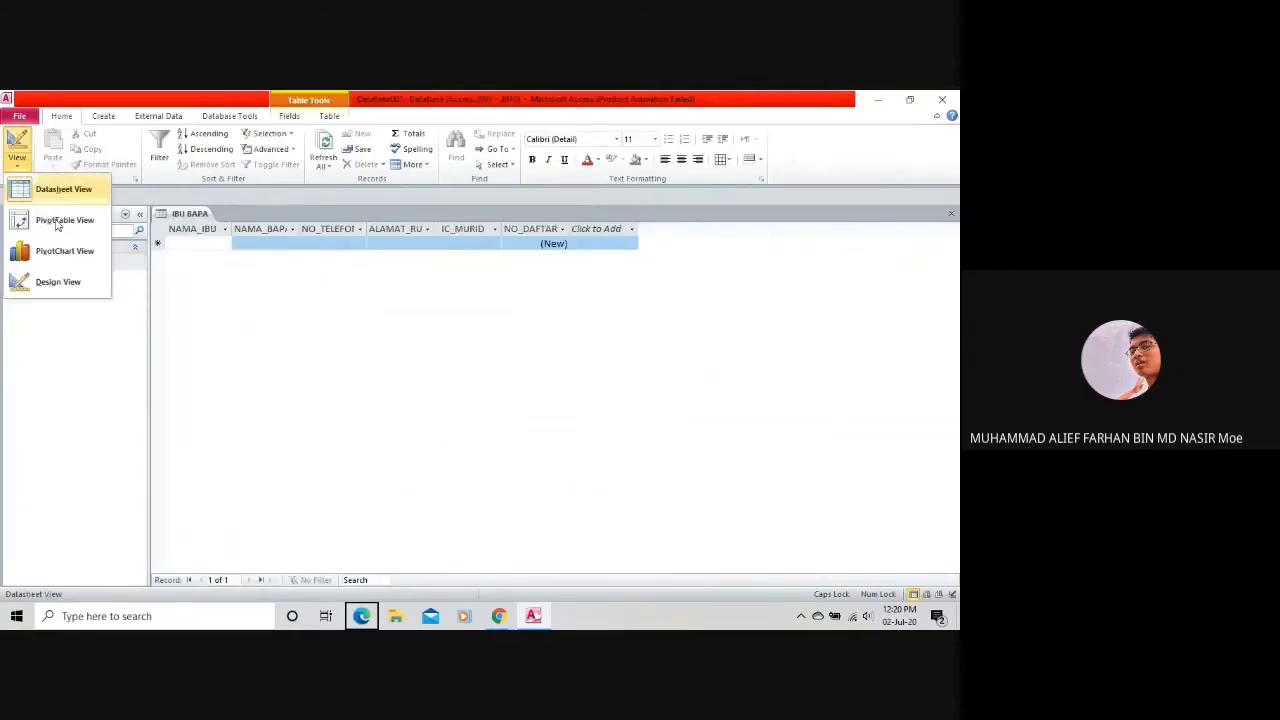
click(58, 281)
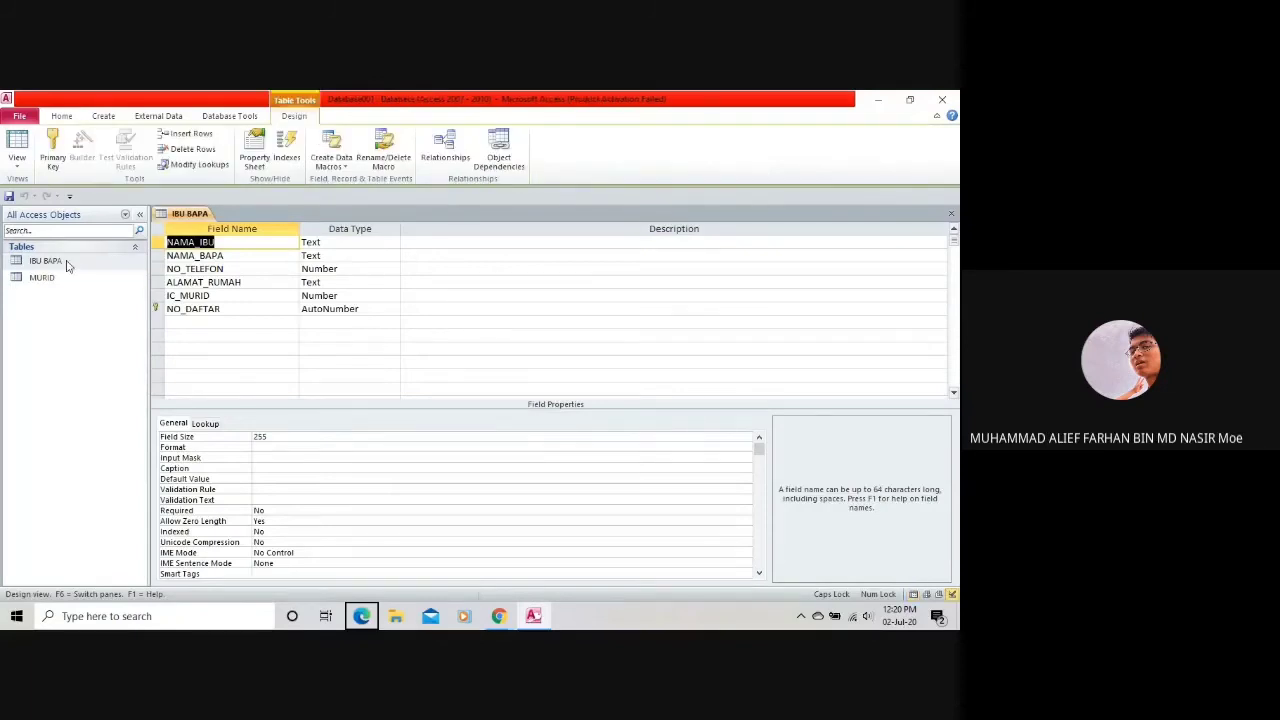
click(88, 262)
double_click(97, 277)
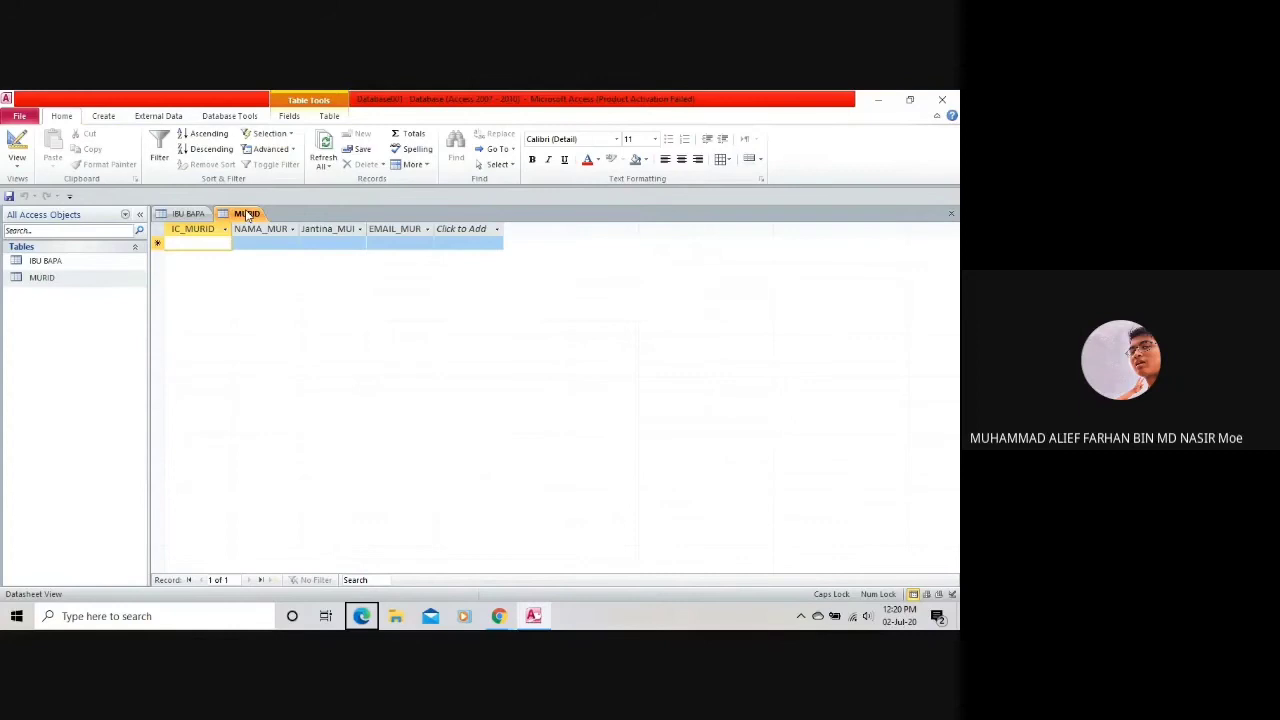
click(17, 158)
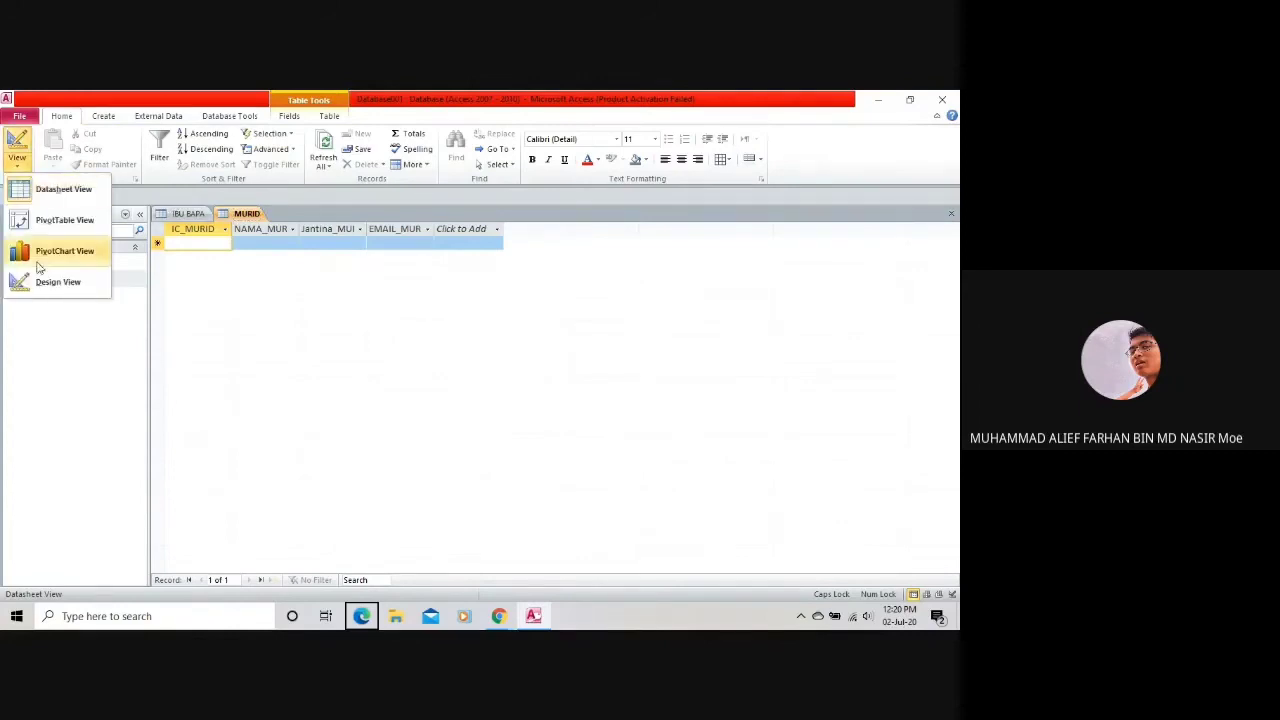
click(48, 283)
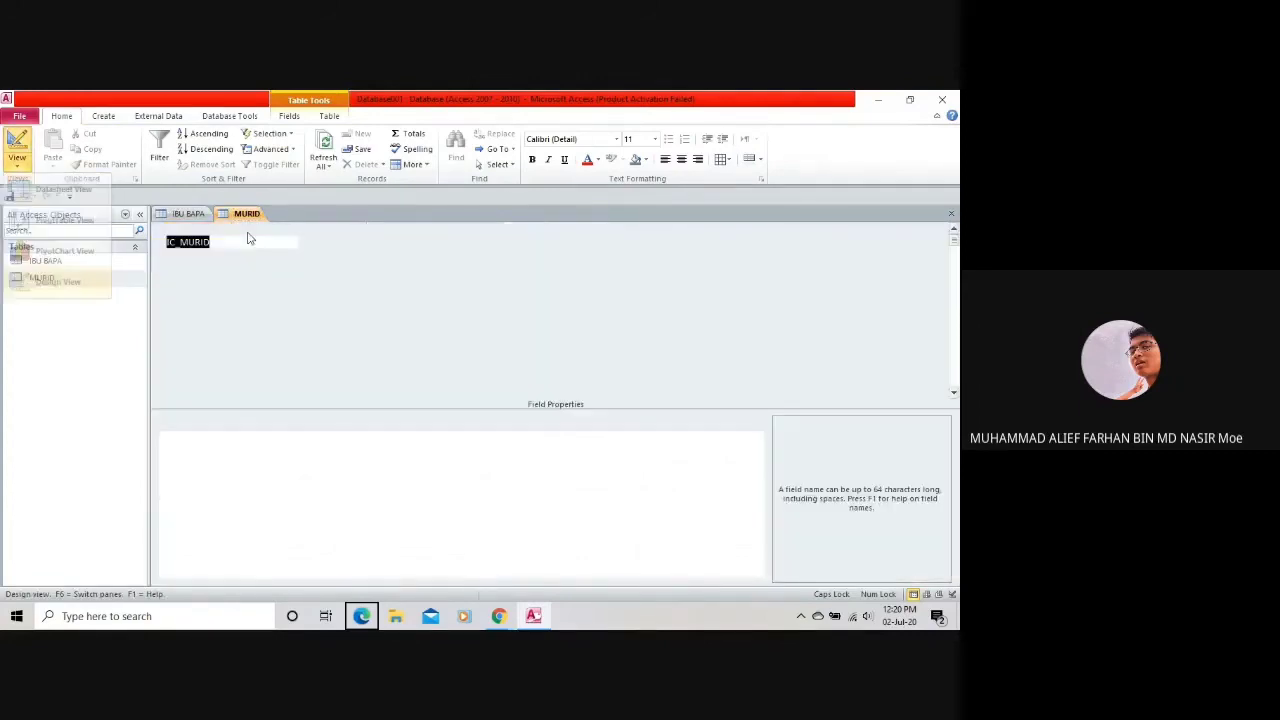
Look through the ribbon commands and bring up the Relationships diagram.
click(243, 215)
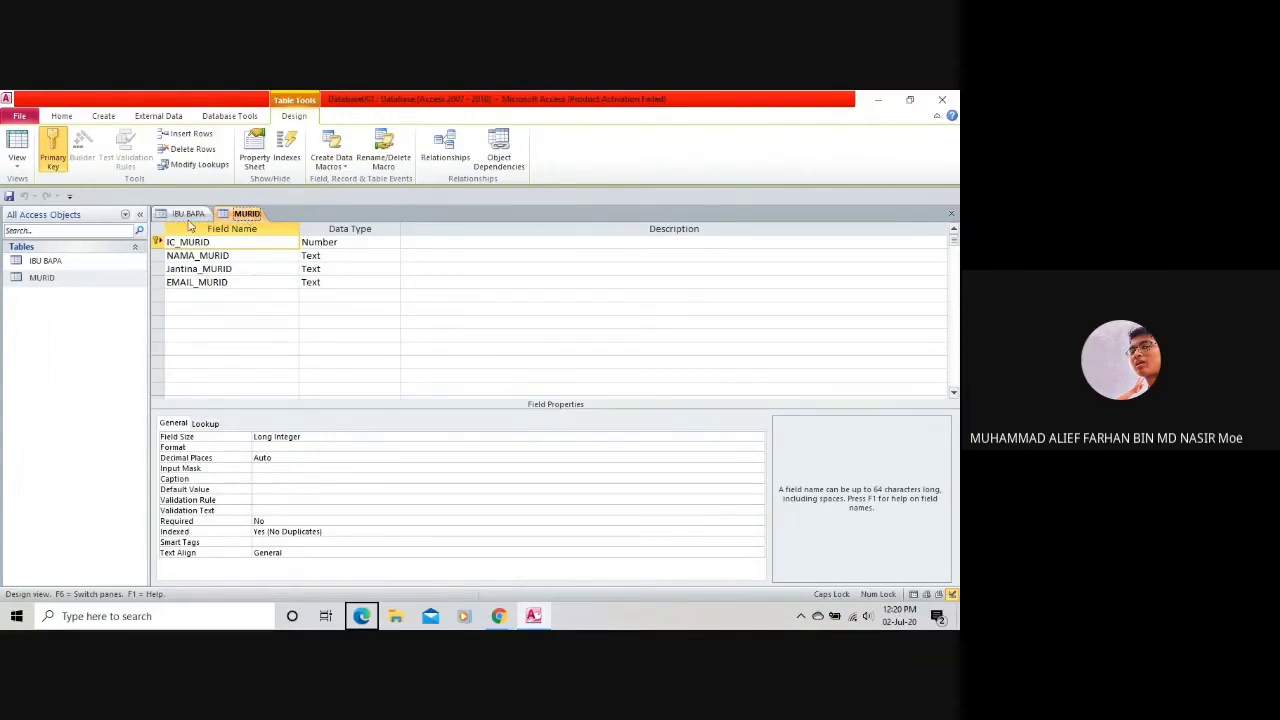
click(102, 117)
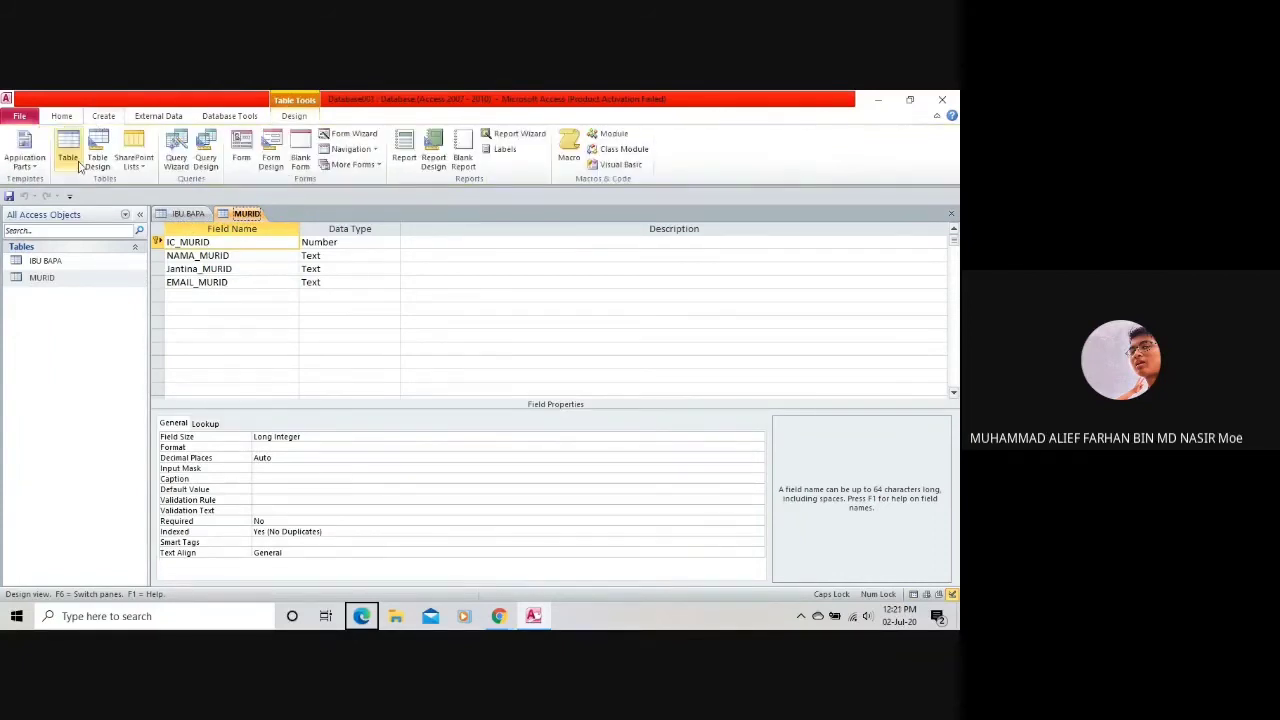
click(62, 117)
click(100, 117)
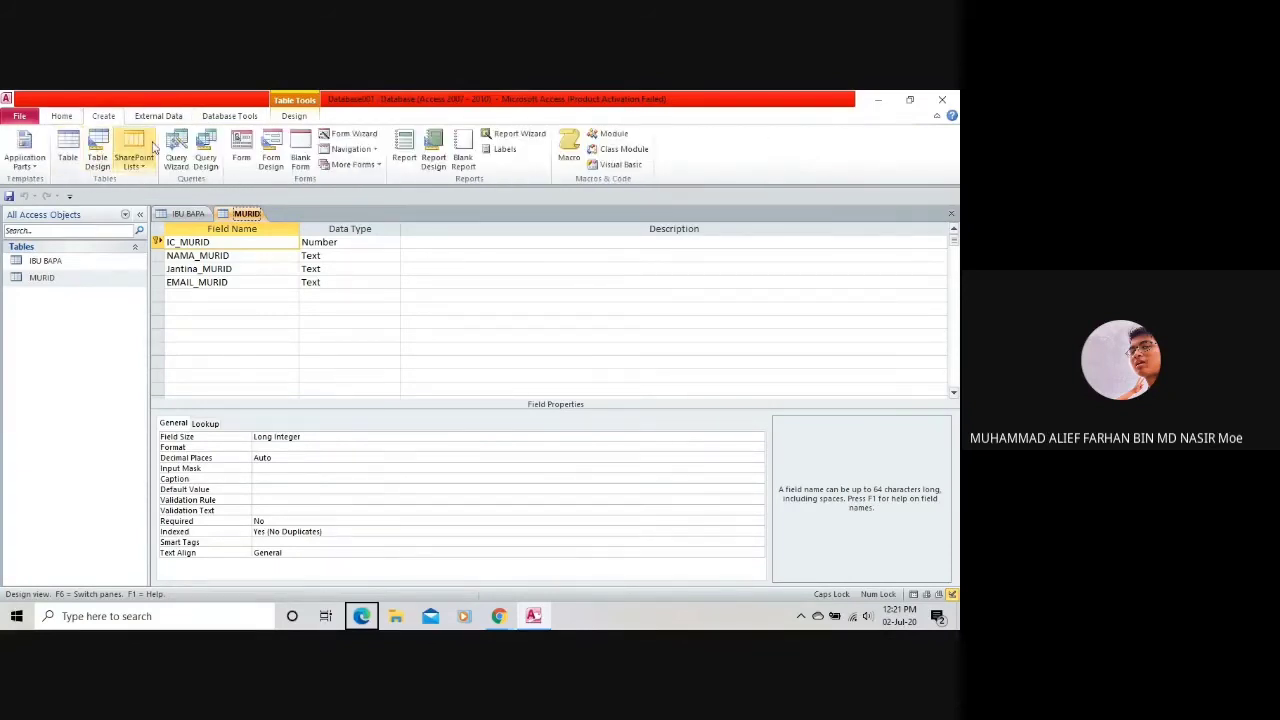
scroll(140, 150, down, 2)
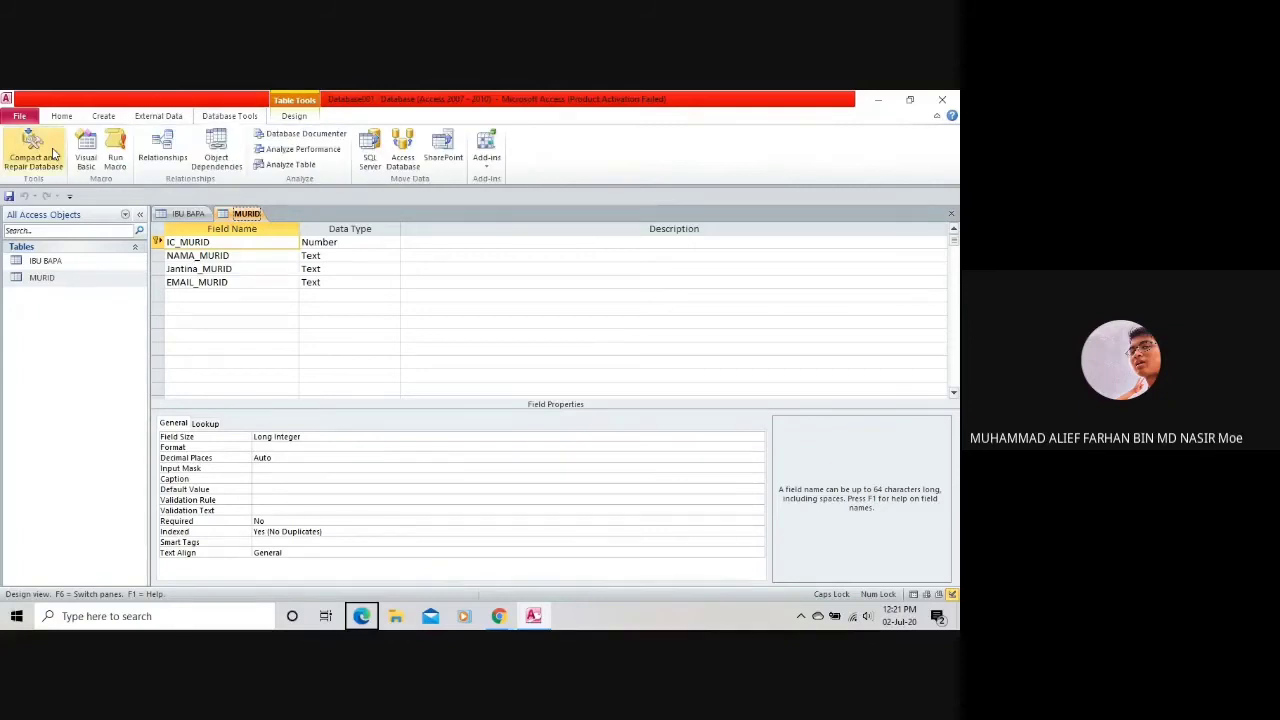
click(162, 150)
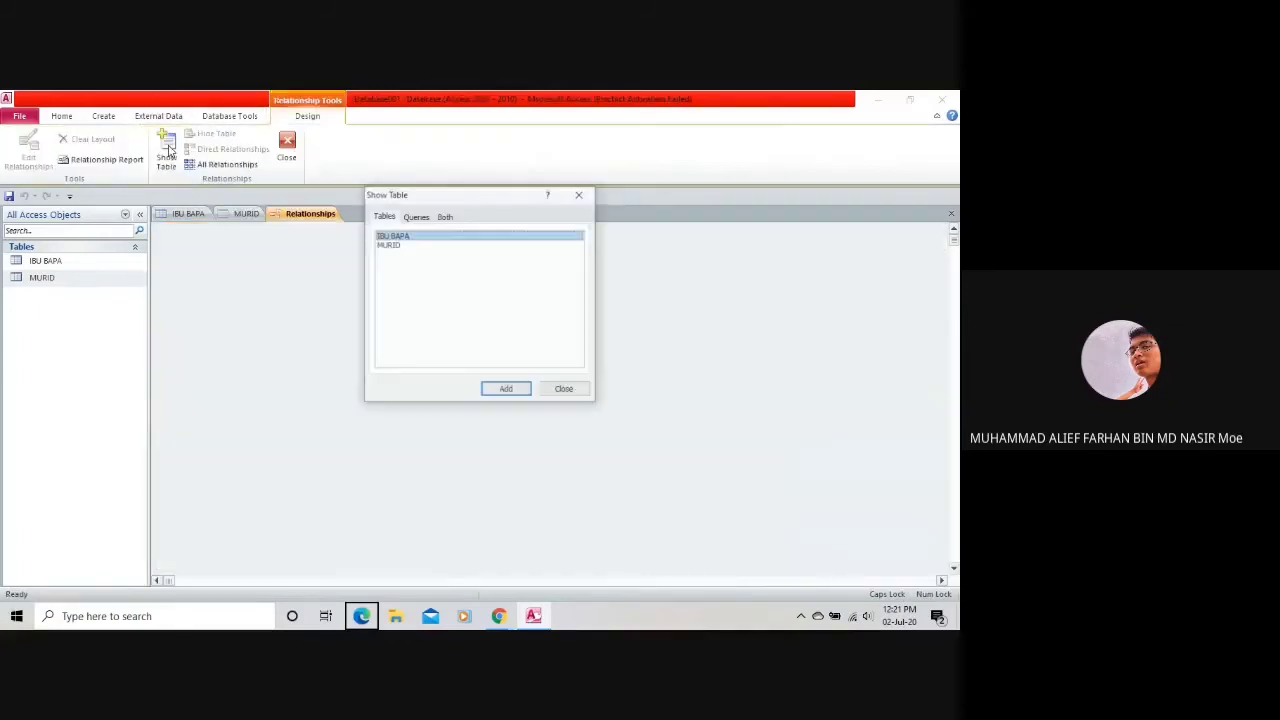
Add IBU BAPA and MURID to the Relationships diagram and line them up side by side.
double_click(450, 236)
double_click(425, 246)
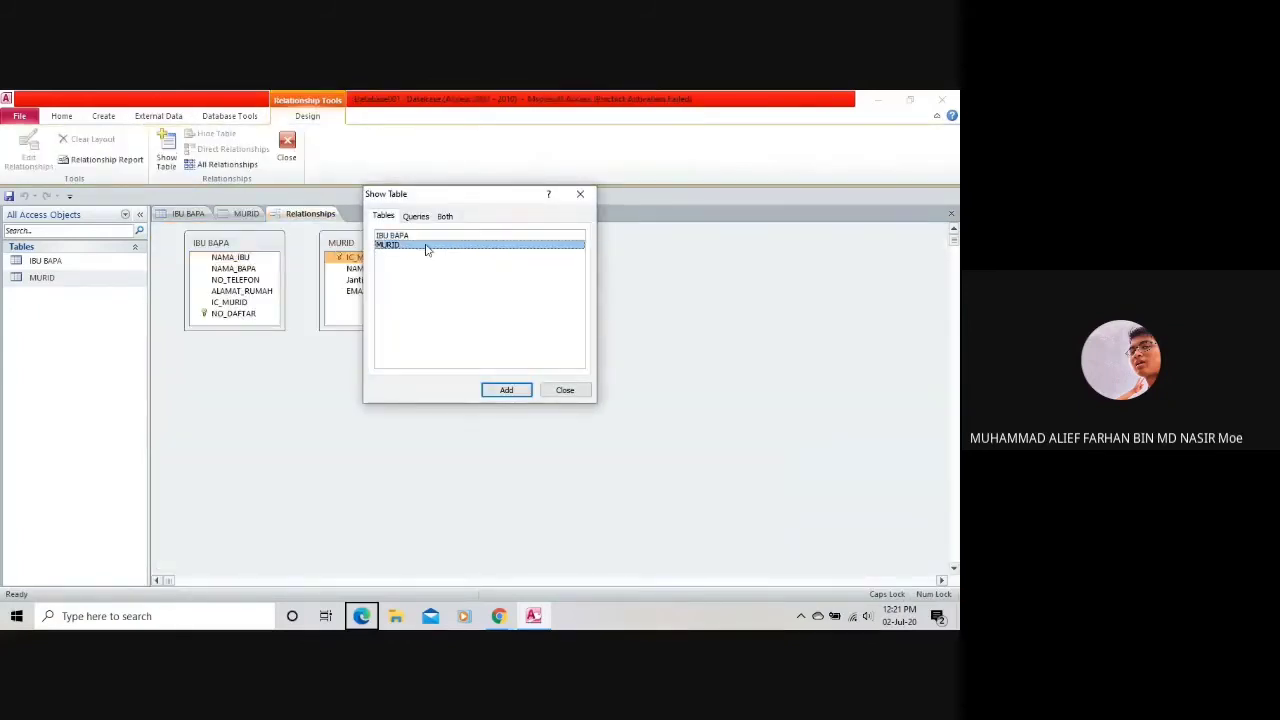
click(565, 390)
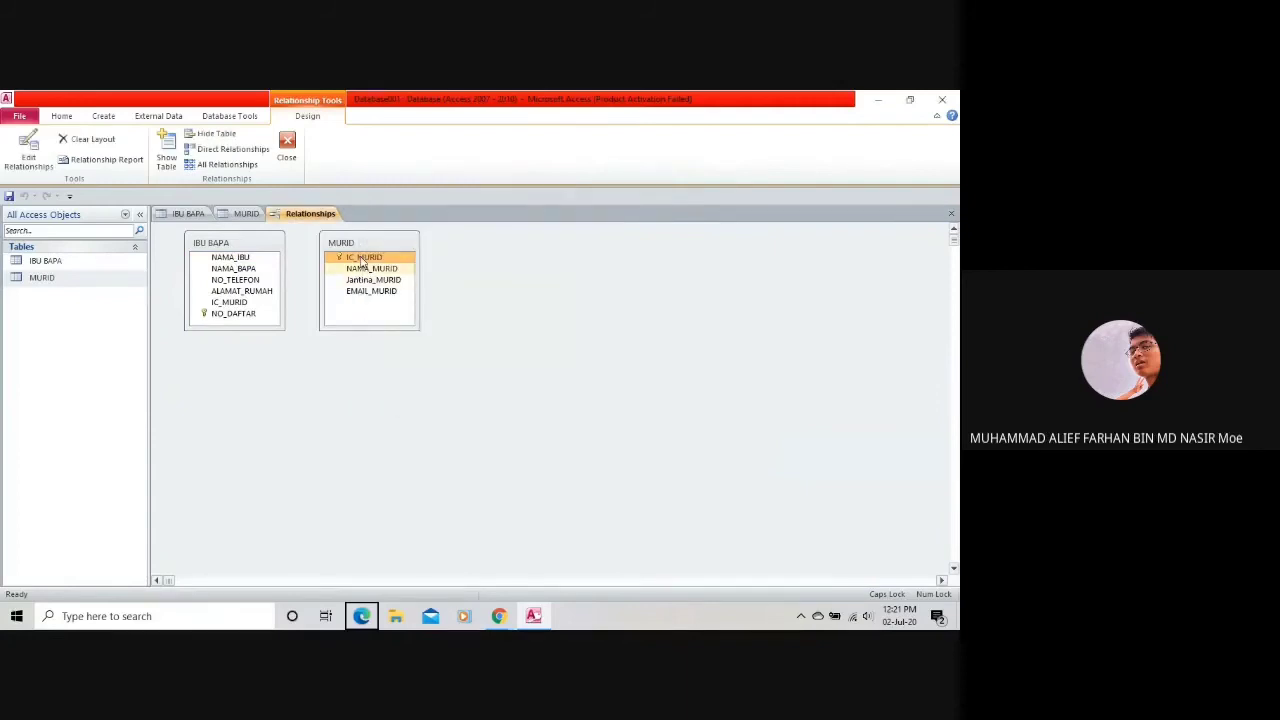
drag(360, 243, 210, 325)
drag(230, 243, 348, 271)
drag(260, 319, 320, 266)
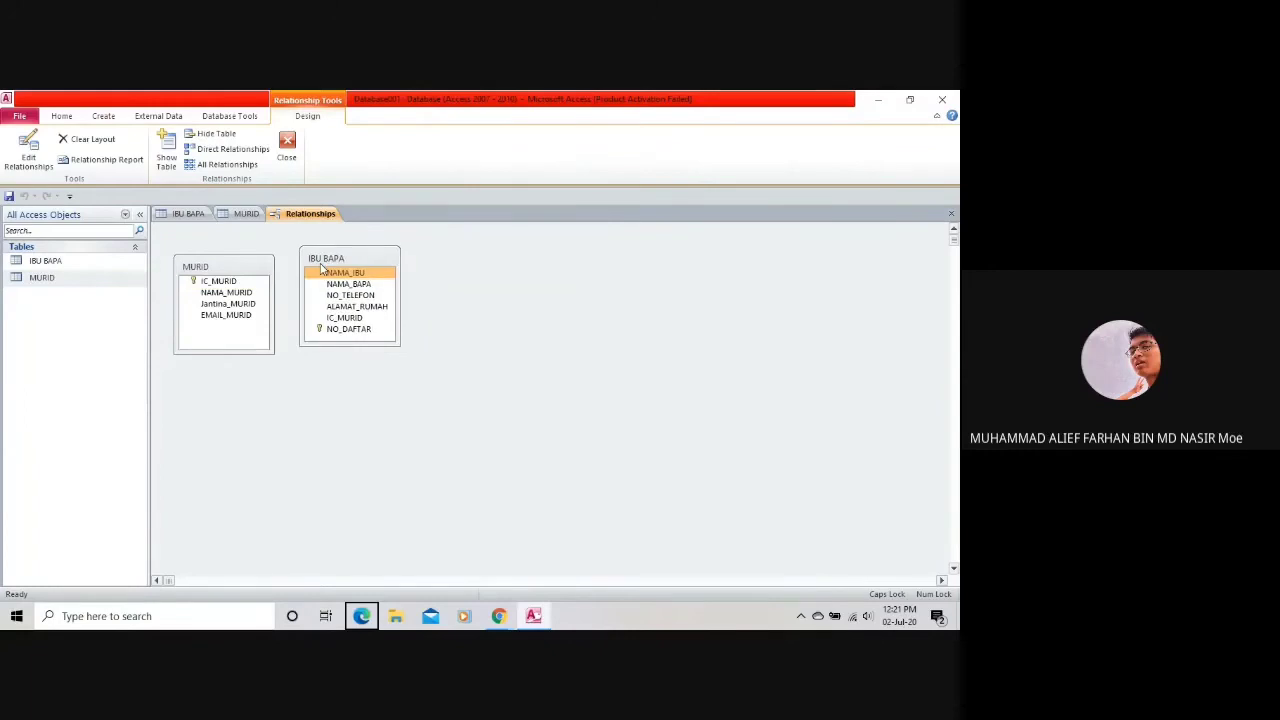
Link the IC_MURID fields with referential integrity and both cascades; after the lock error, redo the link.
drag(220, 281, 357, 320)
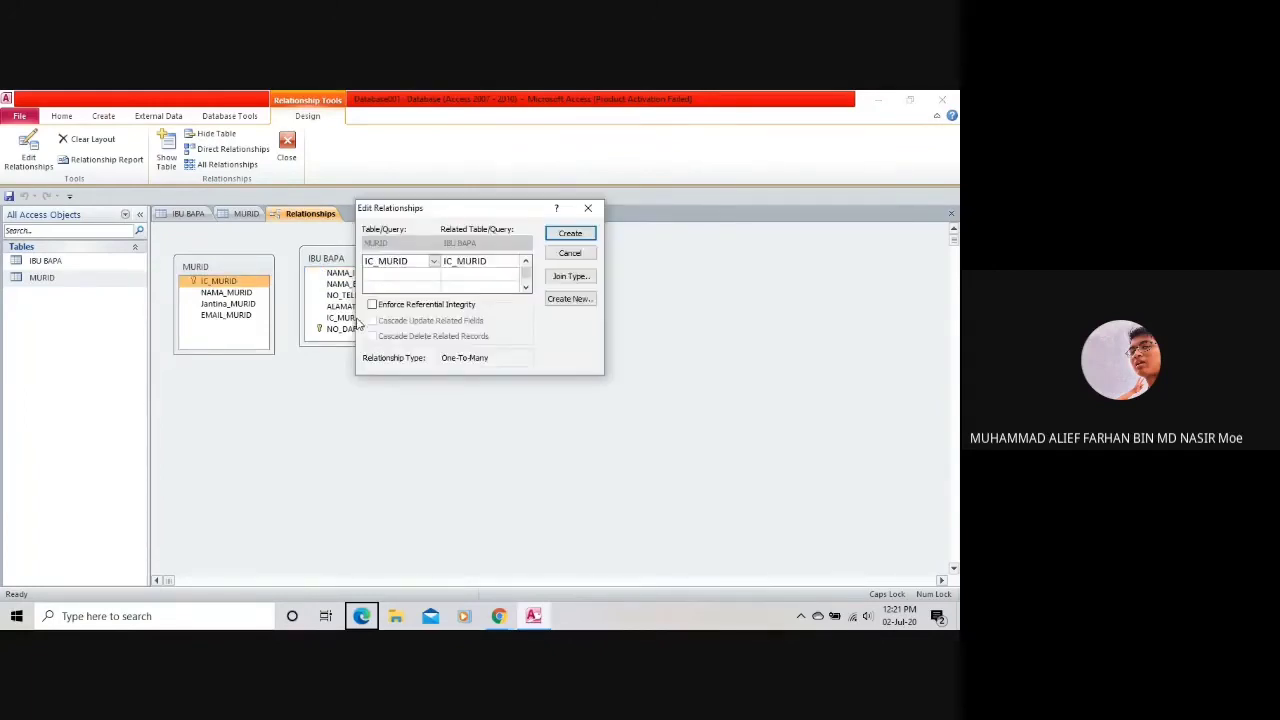
click(407, 305)
click(410, 321)
click(408, 337)
click(570, 233)
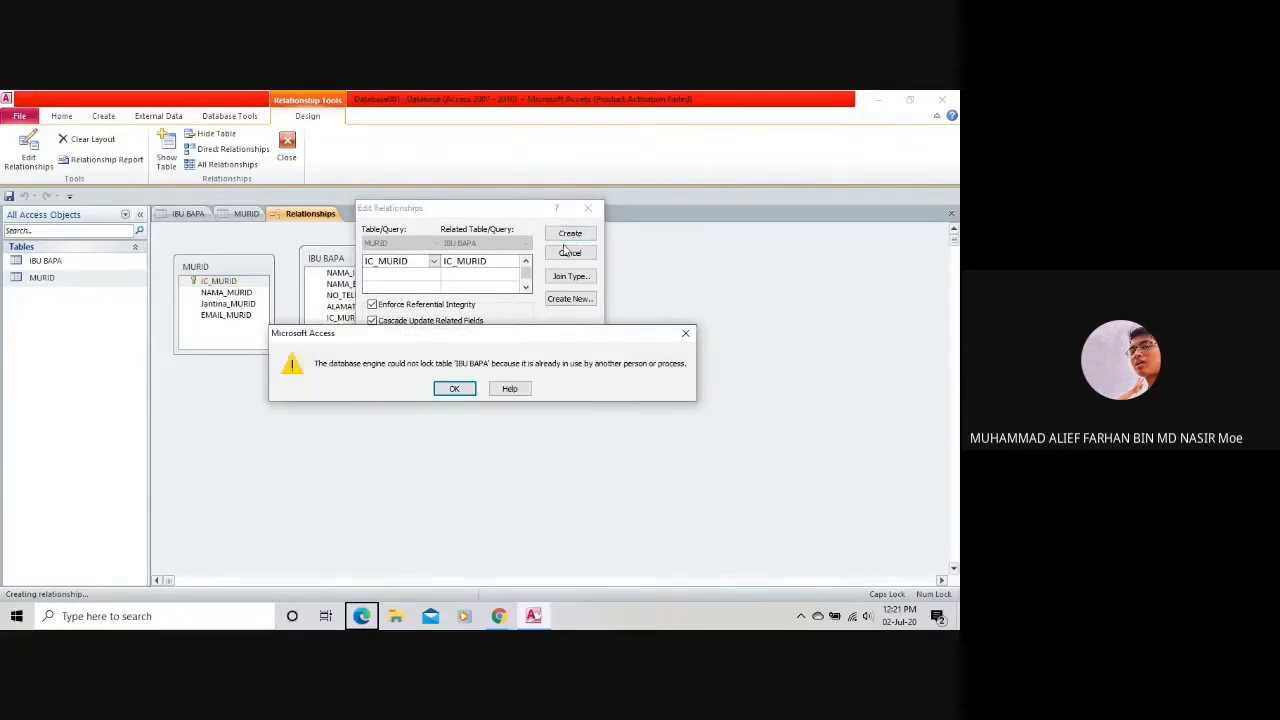
key(Return)
click(588, 208)
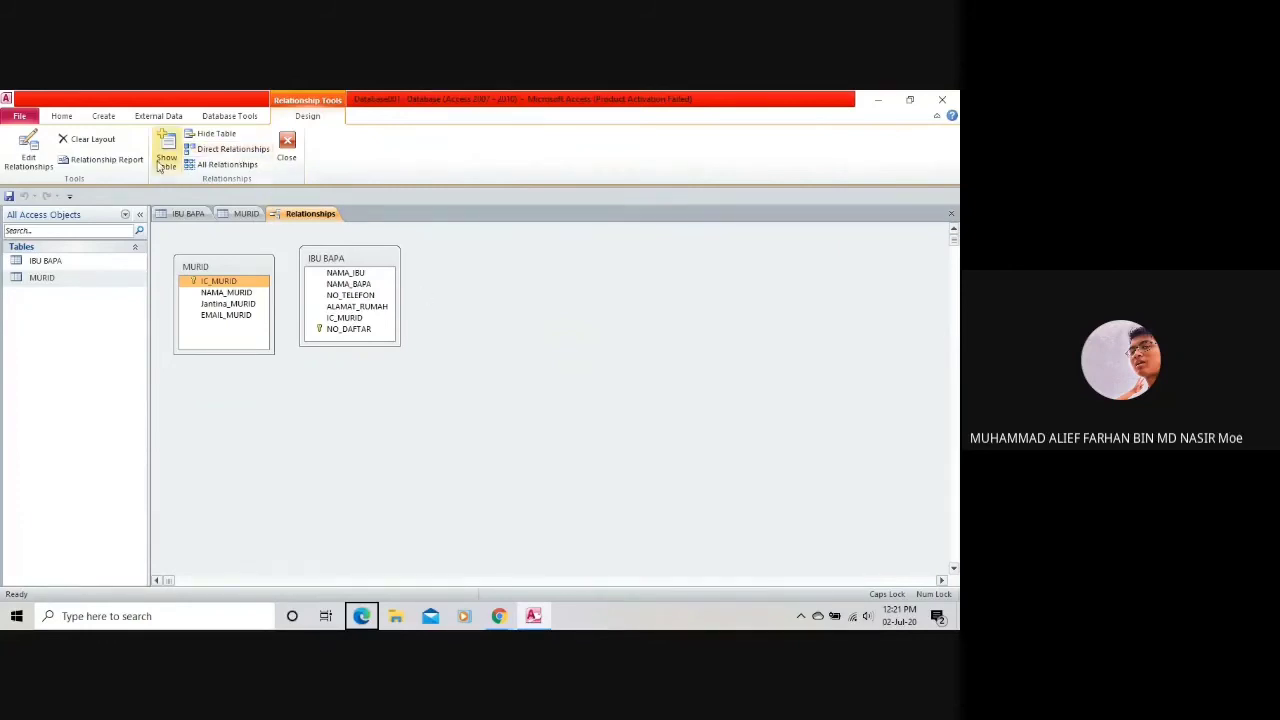
drag(218, 286, 344, 317)
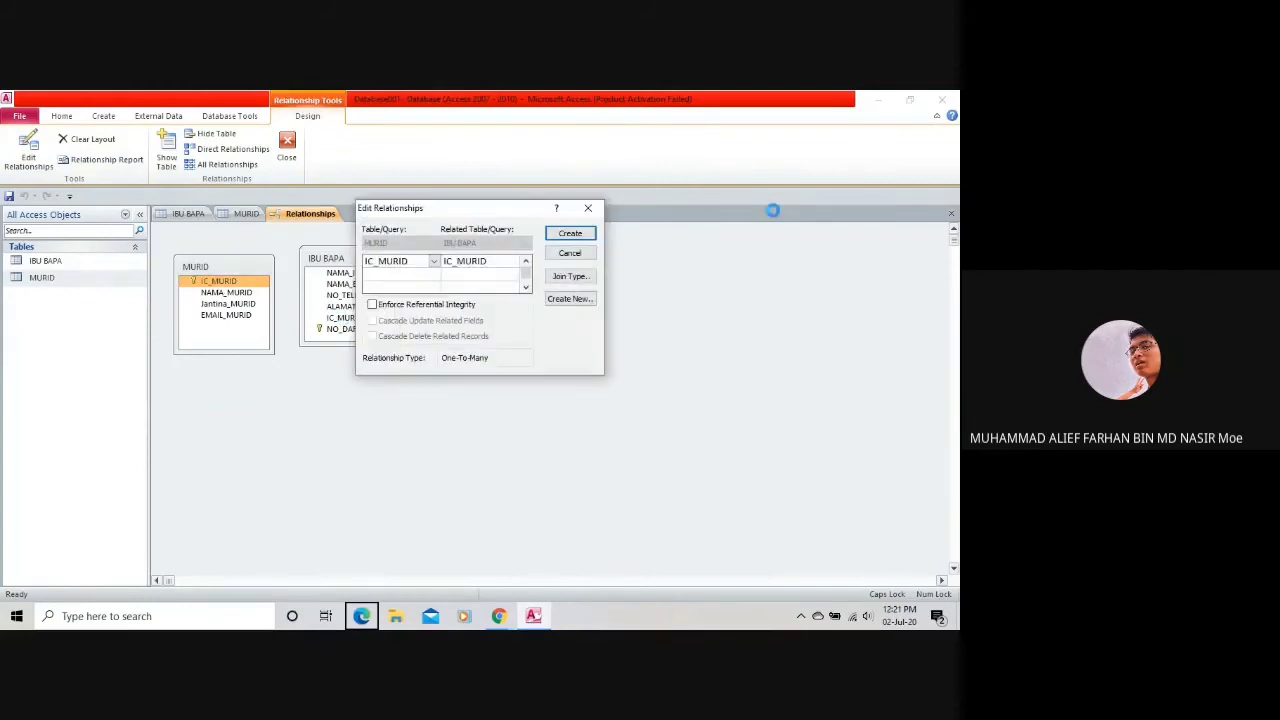
key(Return)
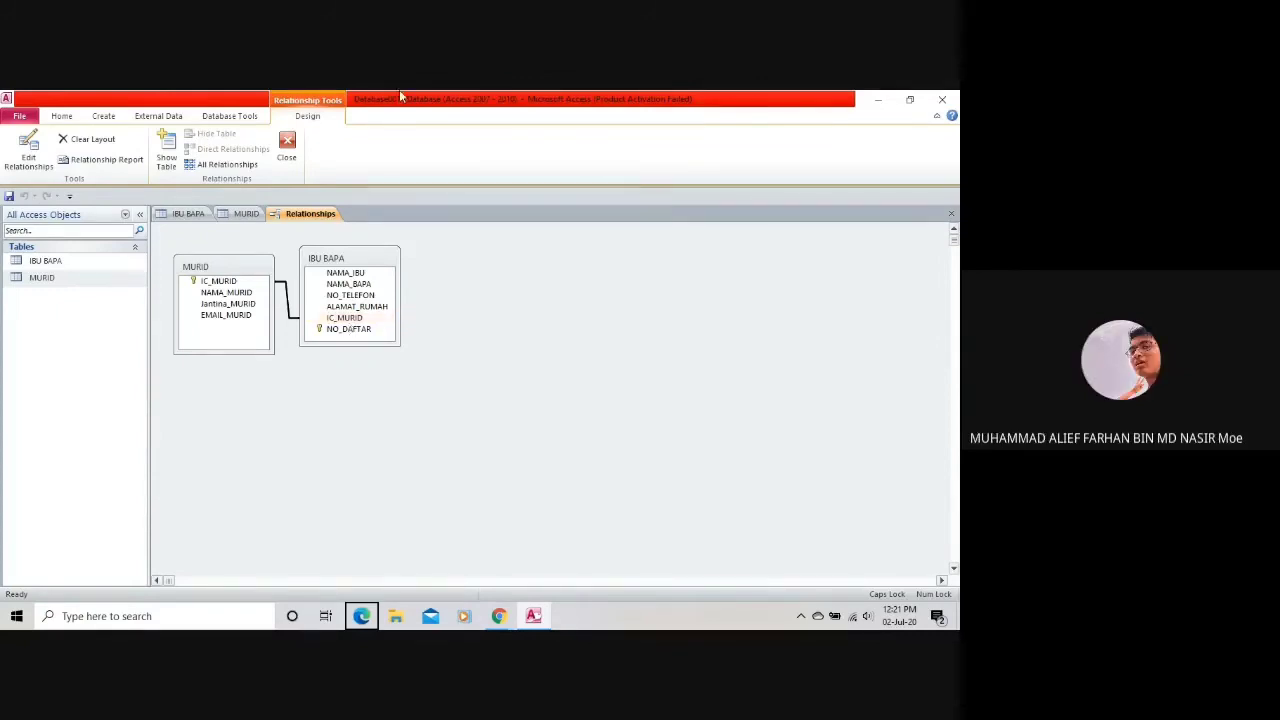
Nudge the IBU BAPA table slightly lower in the Relationships diagram.
click(305, 224)
right_click(305, 224)
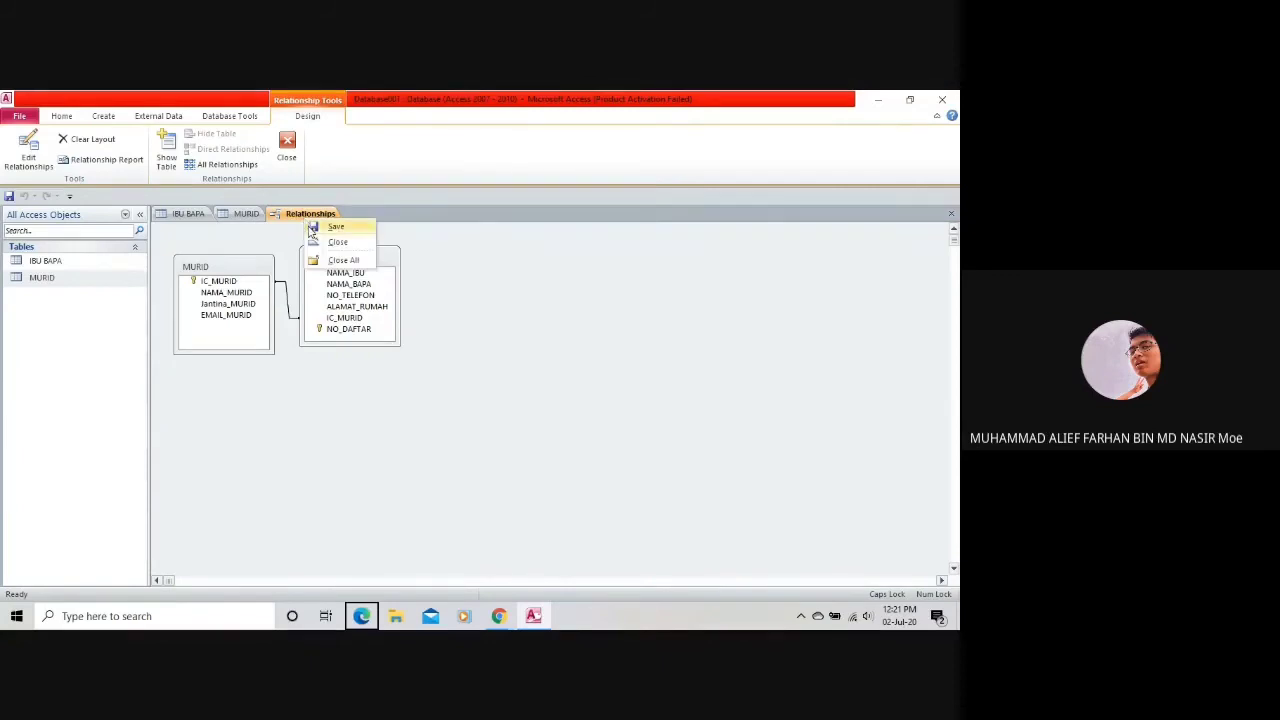
click(337, 241)
right_click(352, 267)
click(350, 262)
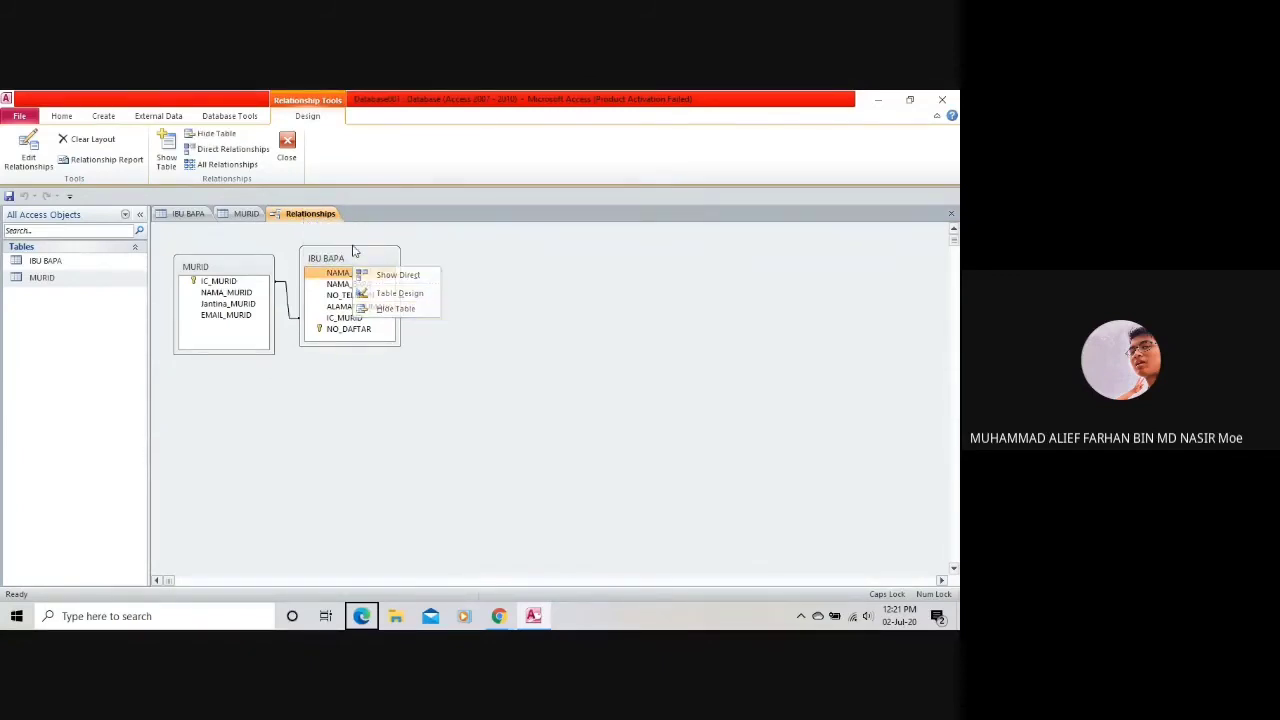
drag(350, 262, 341, 271)
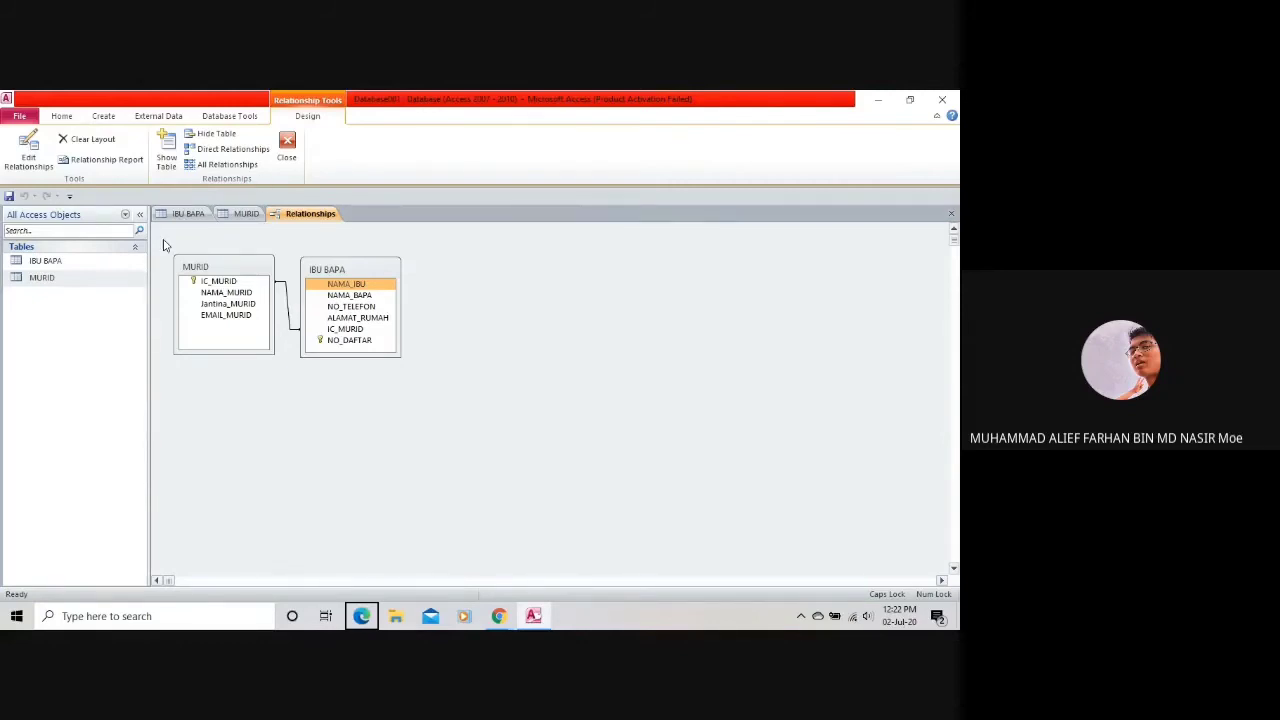
Review the IBU BAPA and MURID designs and the IC_MURID link in the diagram.
click(188, 213)
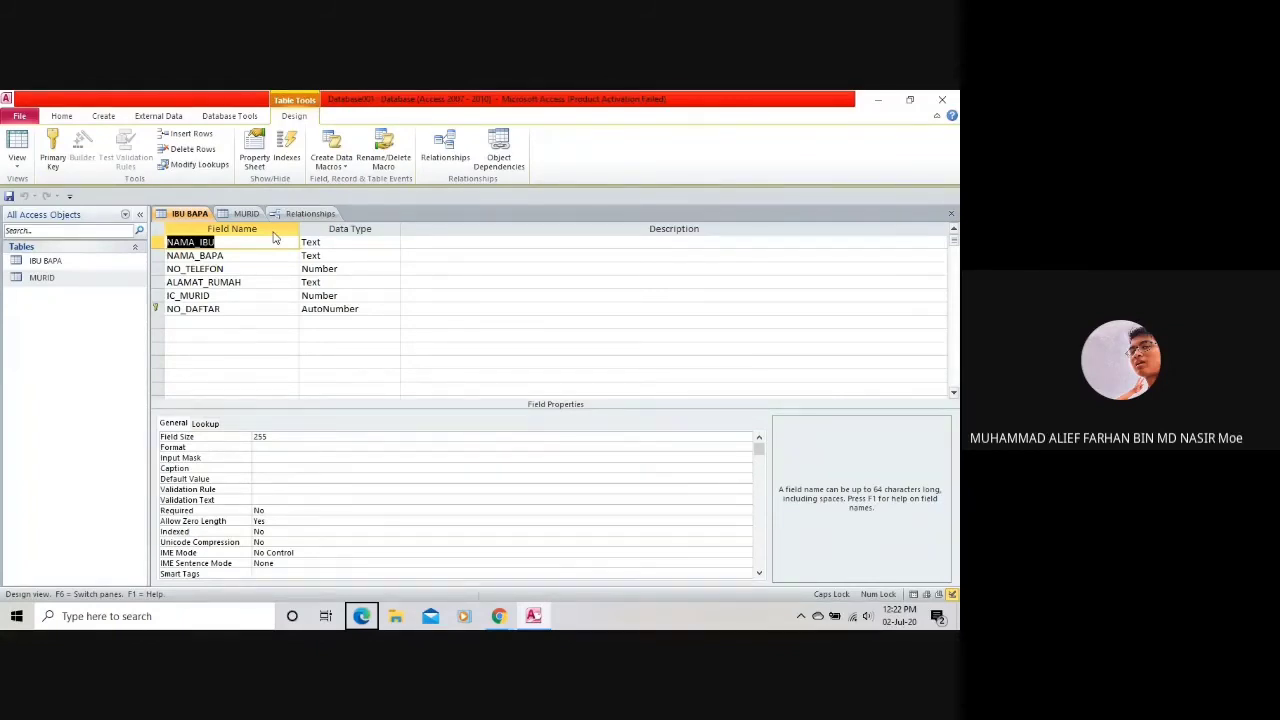
text(IC_MURID)
click(246, 214)
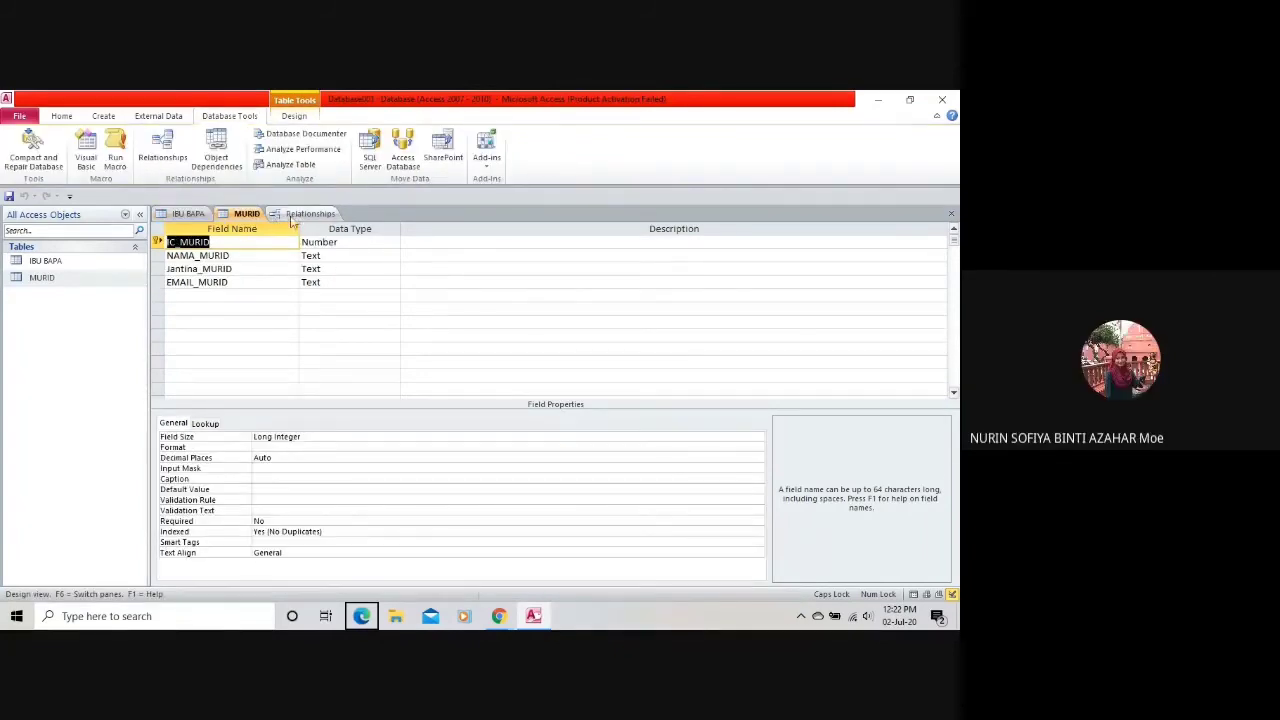
click(299, 214)
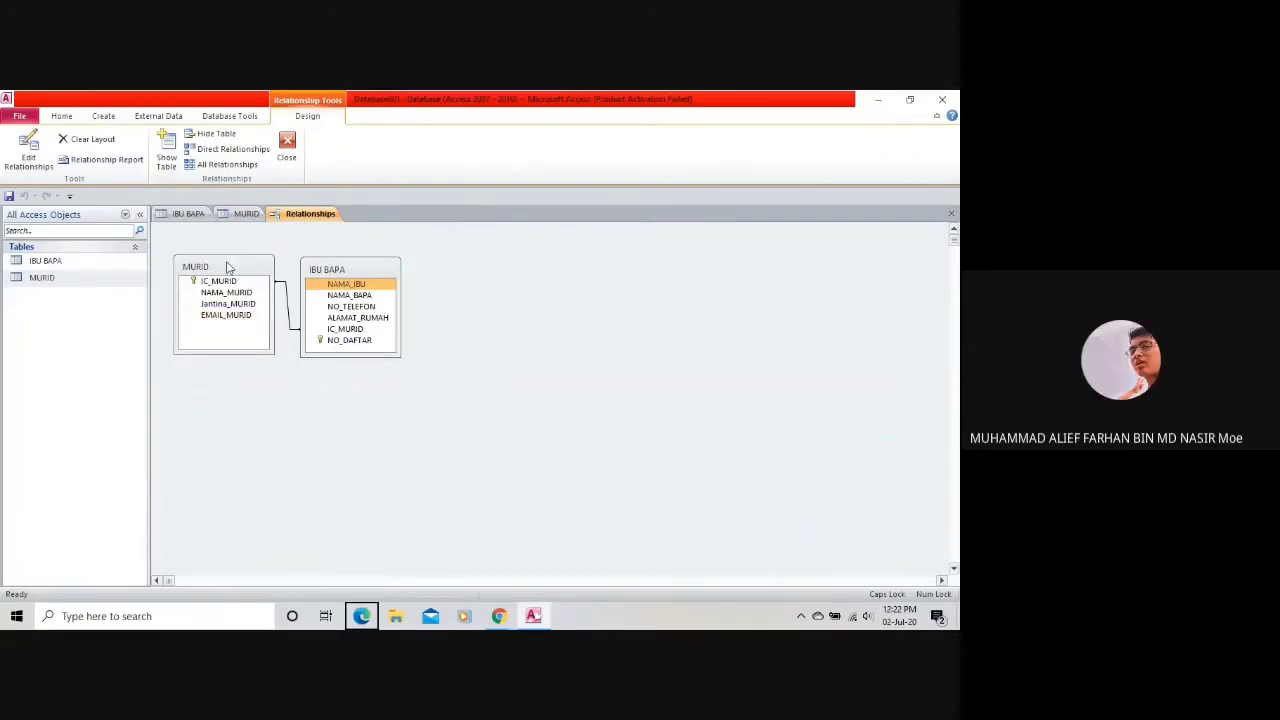
drag(228, 268, 230, 270)
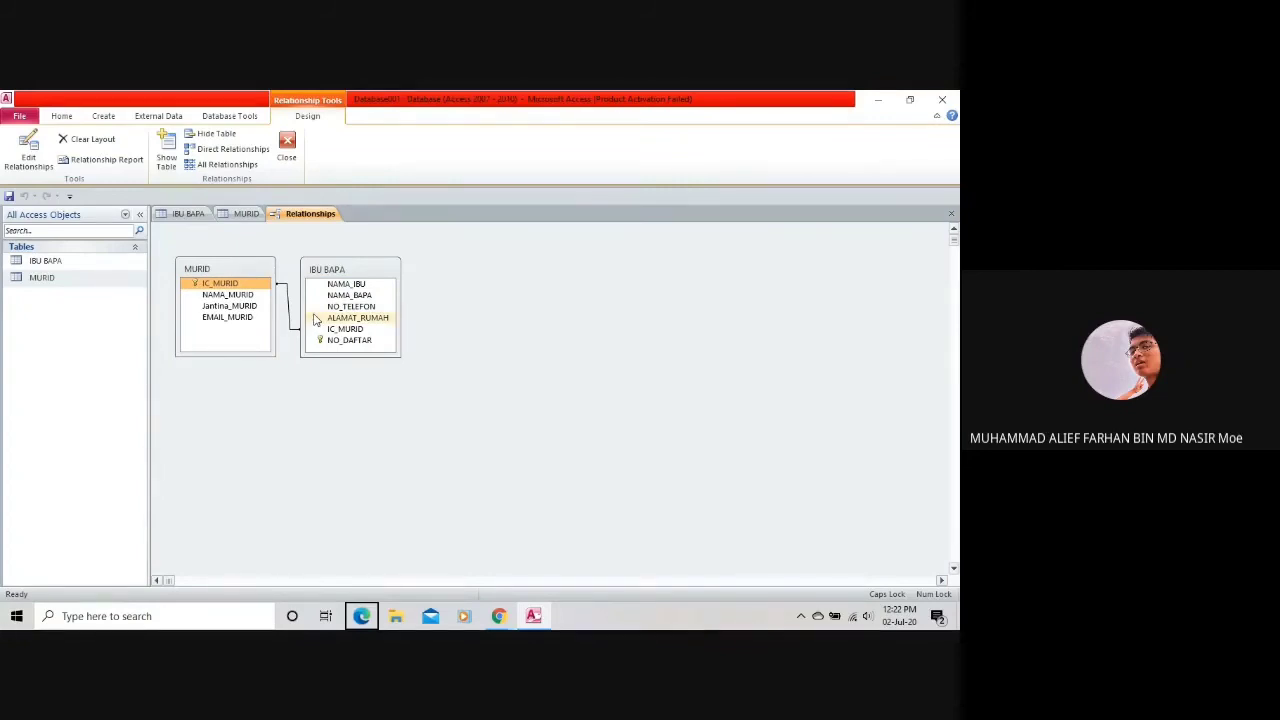
drag(315, 318, 192, 294)
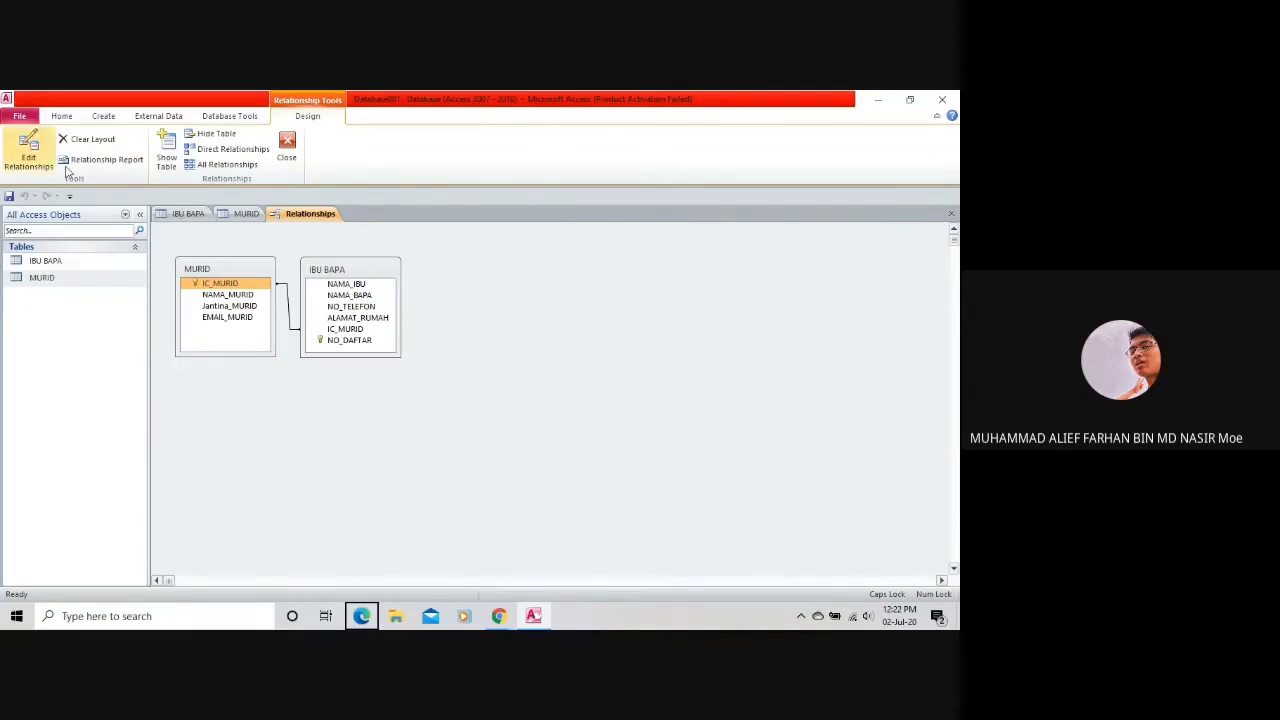
click(208, 295)
Show both IBU BAPA and MURID in Datasheet view, ending on IBU BAPA.
click(196, 213)
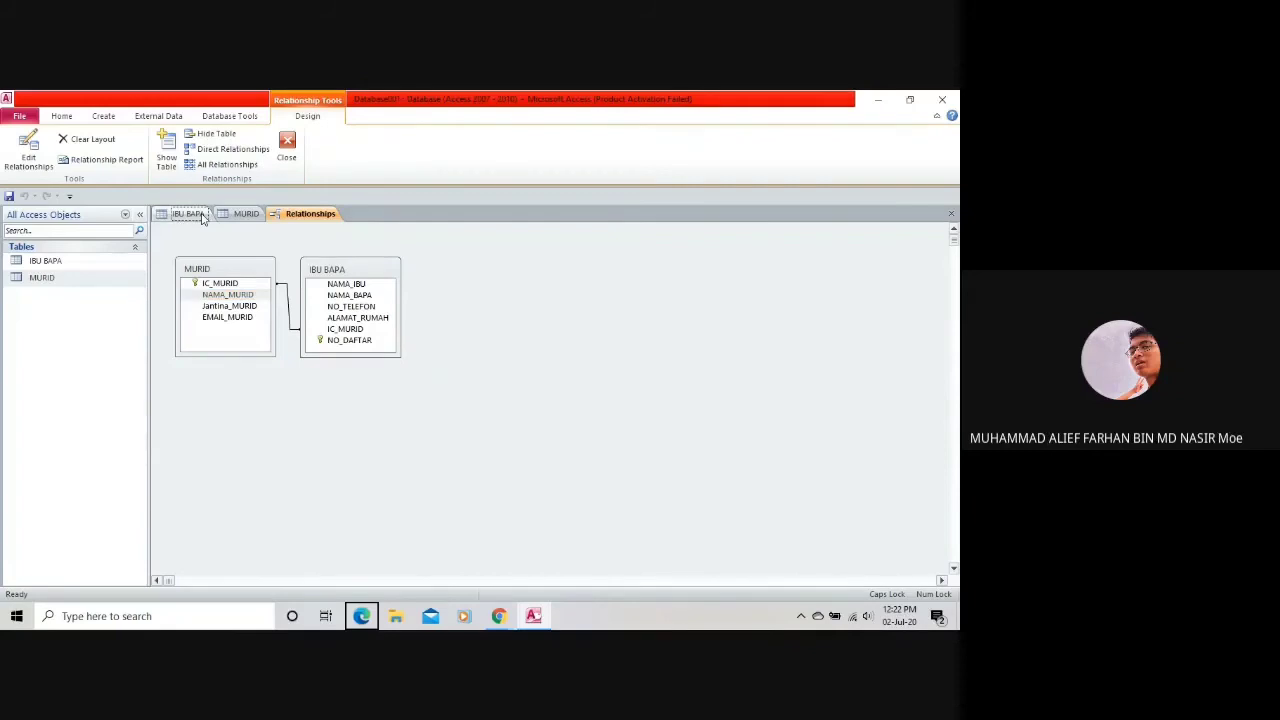
click(17, 160)
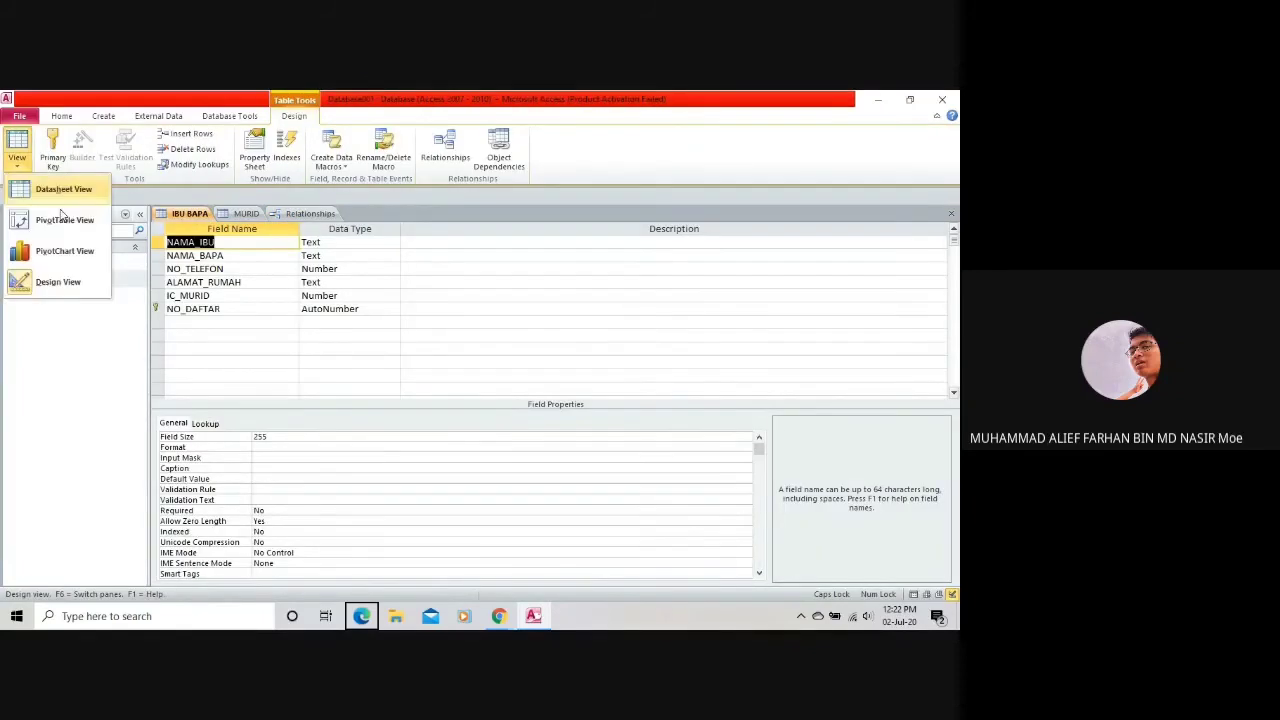
click(78, 189)
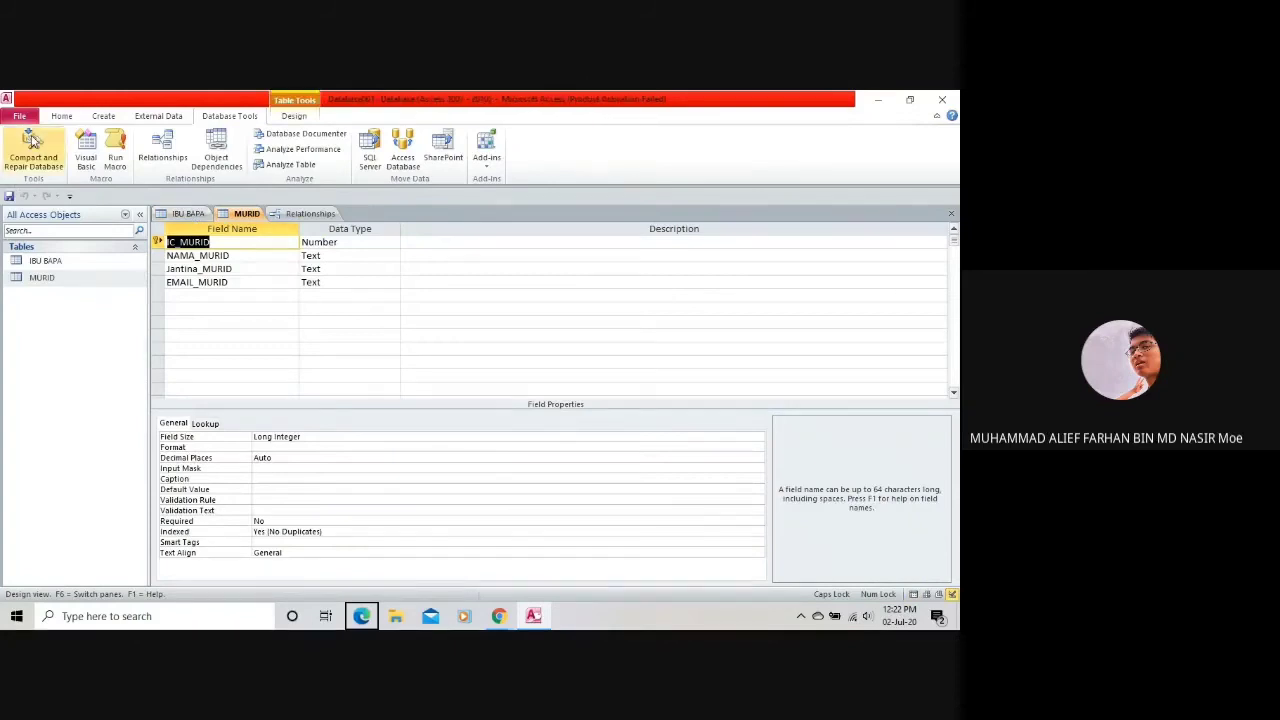
click(61, 116)
click(17, 150)
click(57, 186)
click(205, 214)
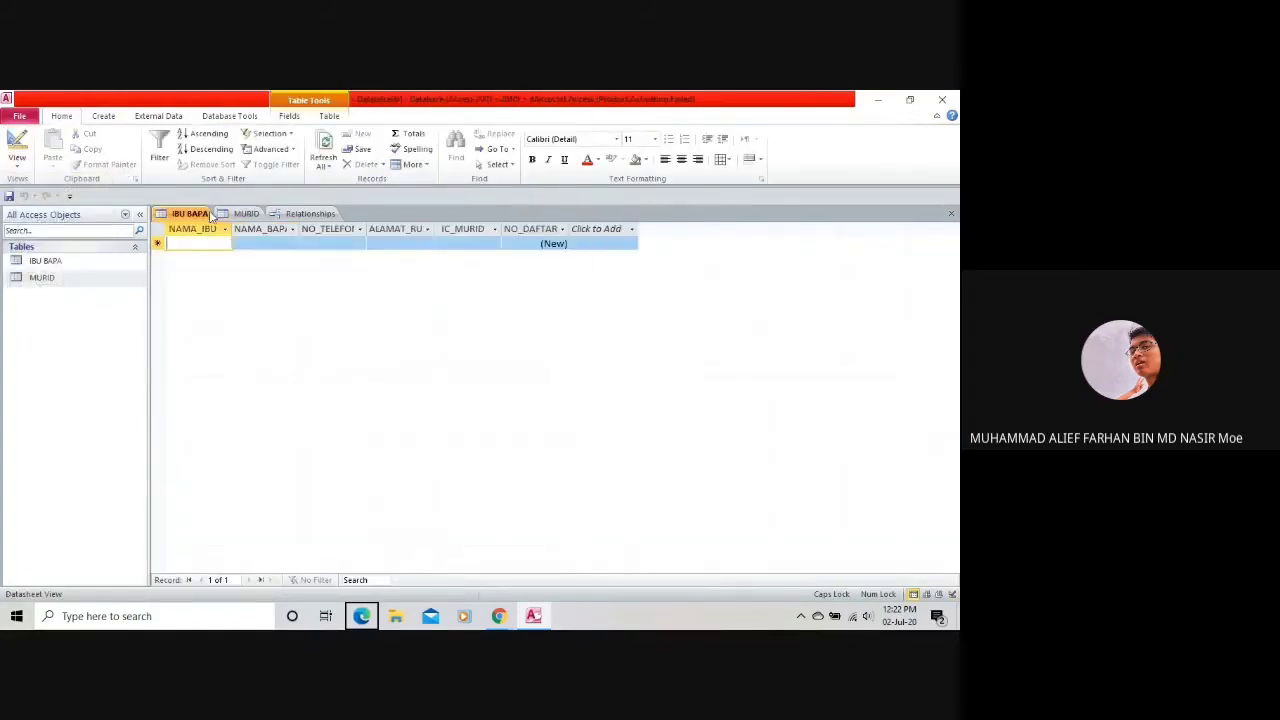
click(17, 160)
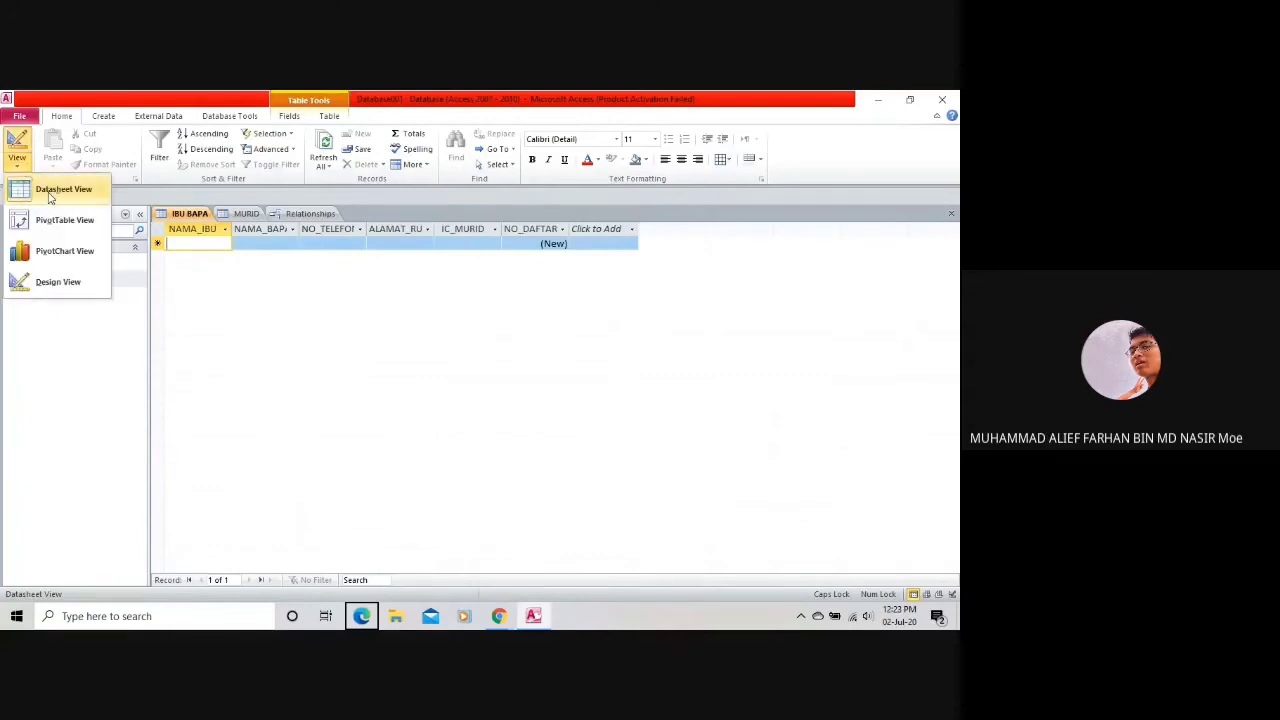
Type the mother's and father's names into the first IBU BAPA record.
click(200, 244)
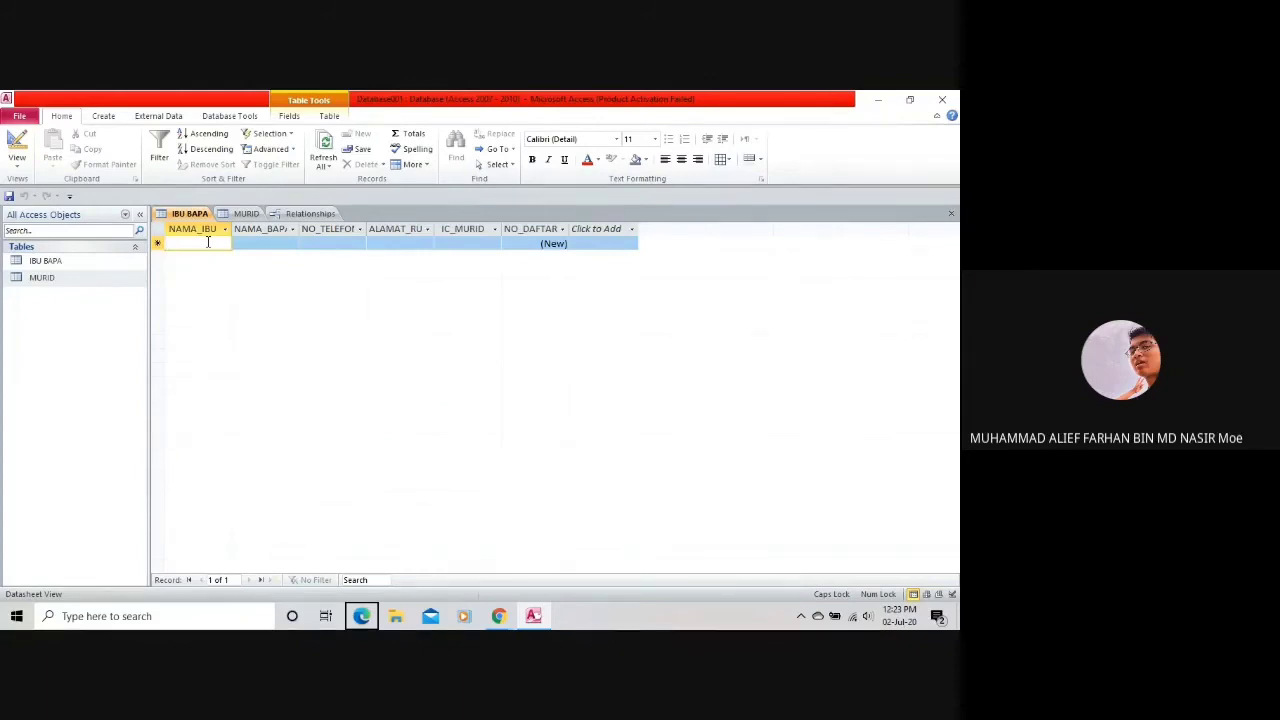
text(ma)
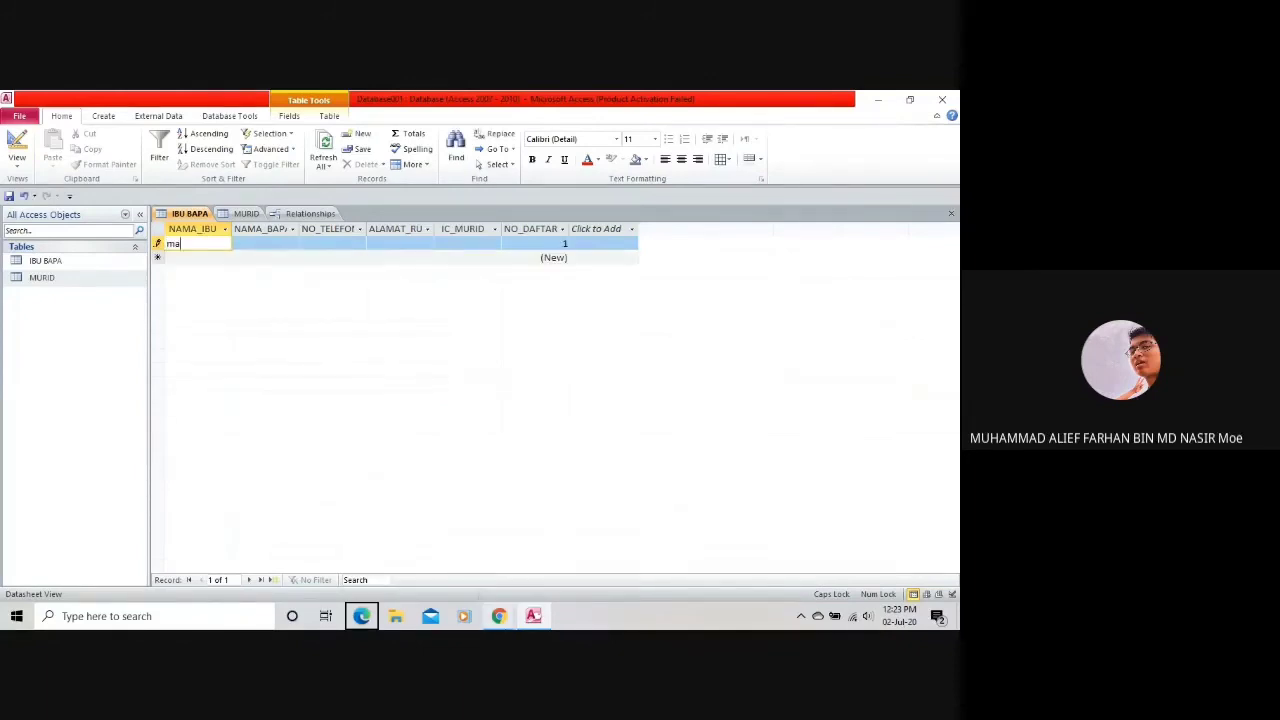
text(rfa)
key(BackSpace)
key(BackSpace)
key(BackSpace)
key(BackSpace)
key(BackSpace)
text(MARYAM)
click(263, 241)
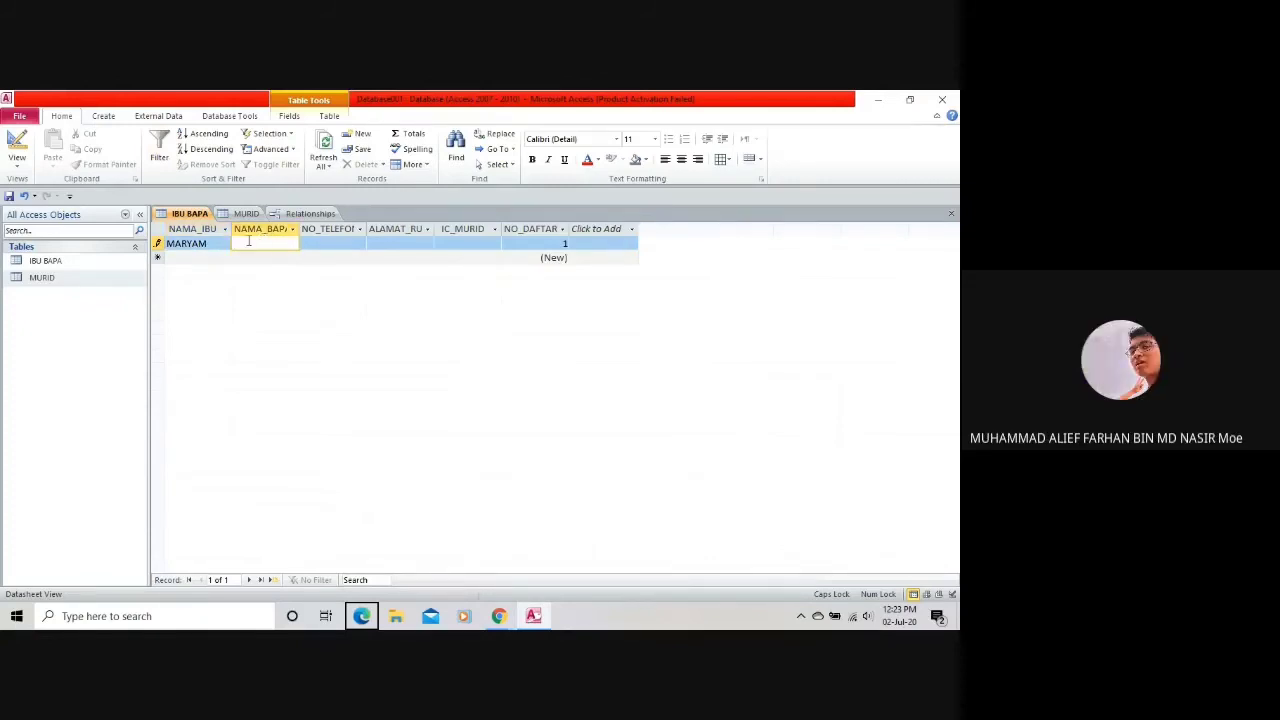
text(AMIR)
Enter the phone number, the home address and the student's IC number in IC_MURID.
click(343, 238)
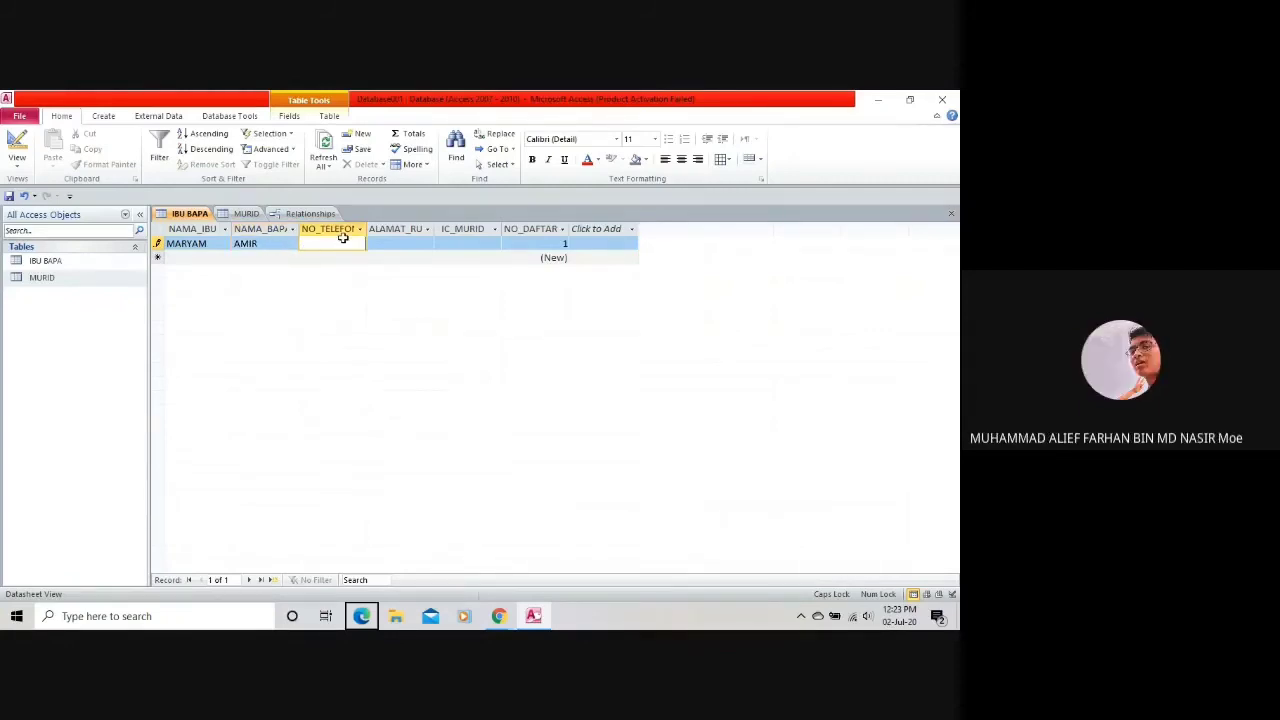
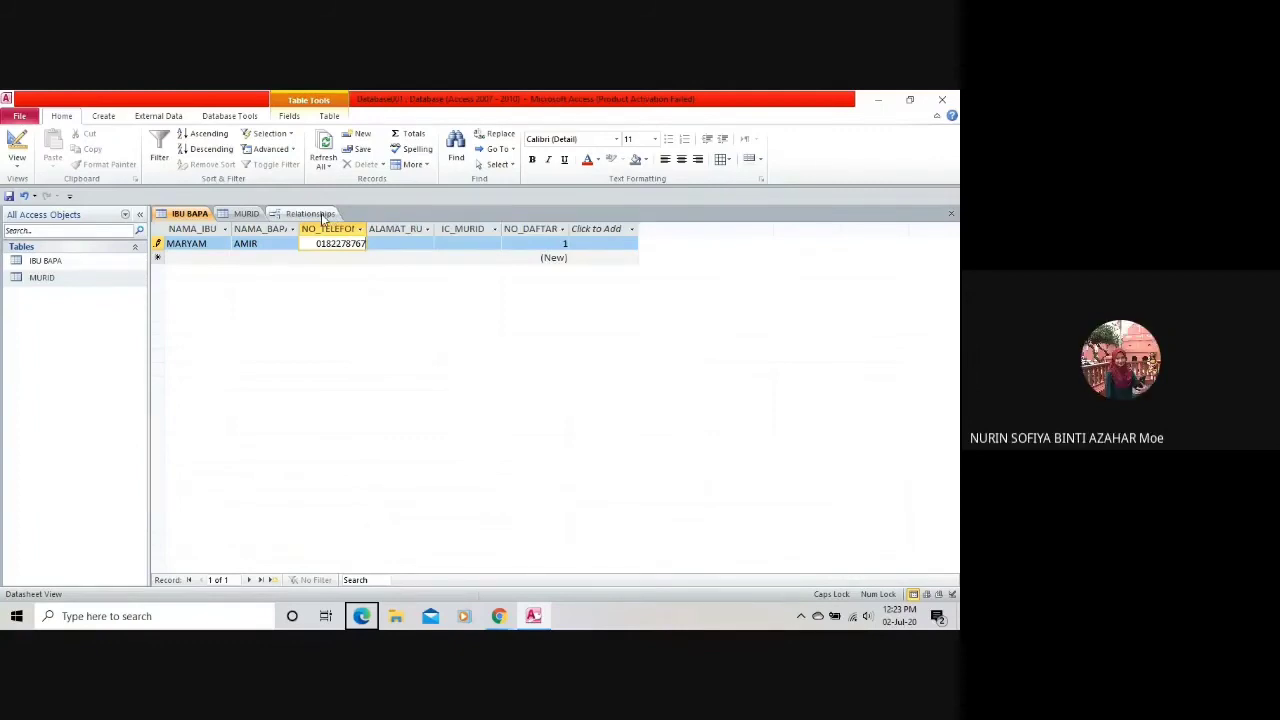
click(402, 244)
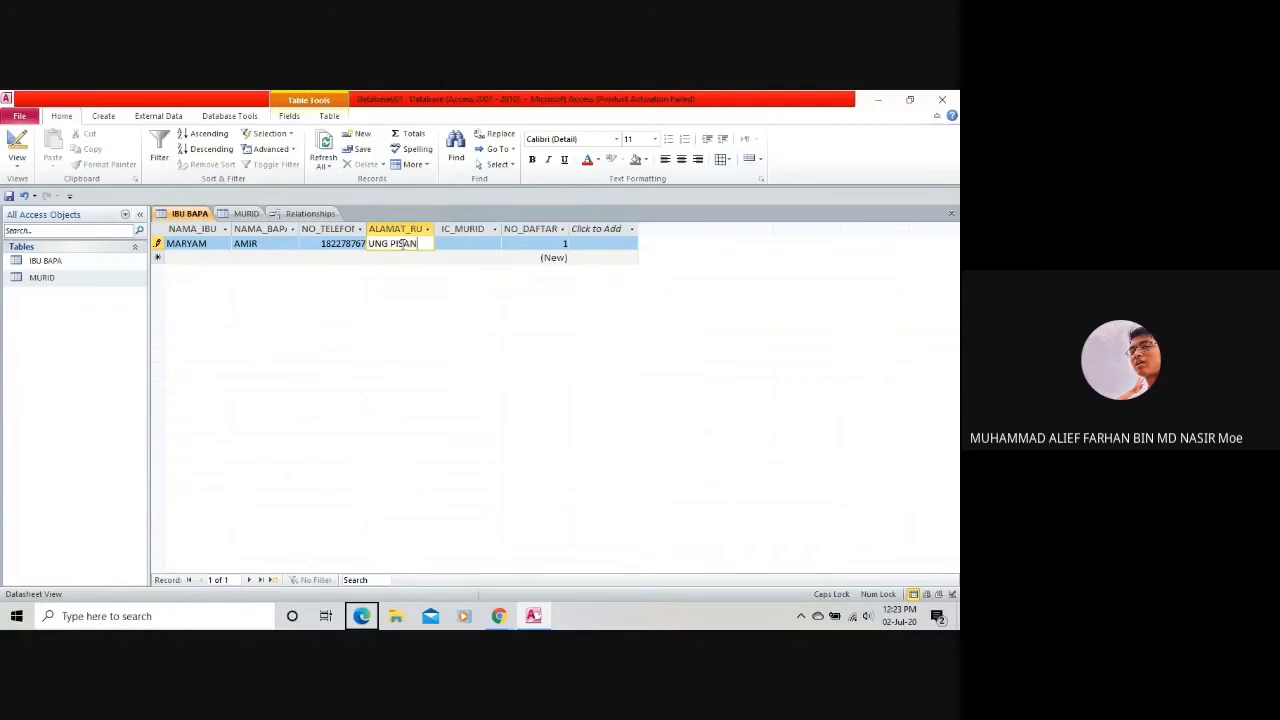
key(Tab)
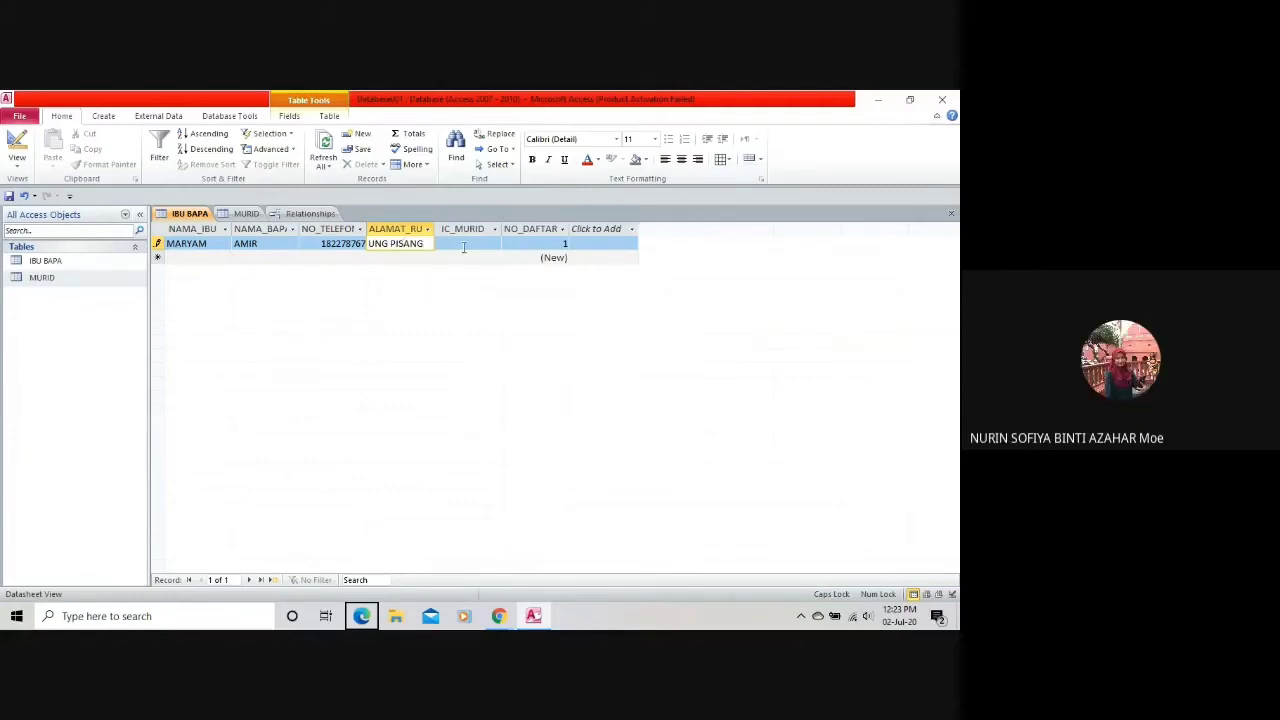
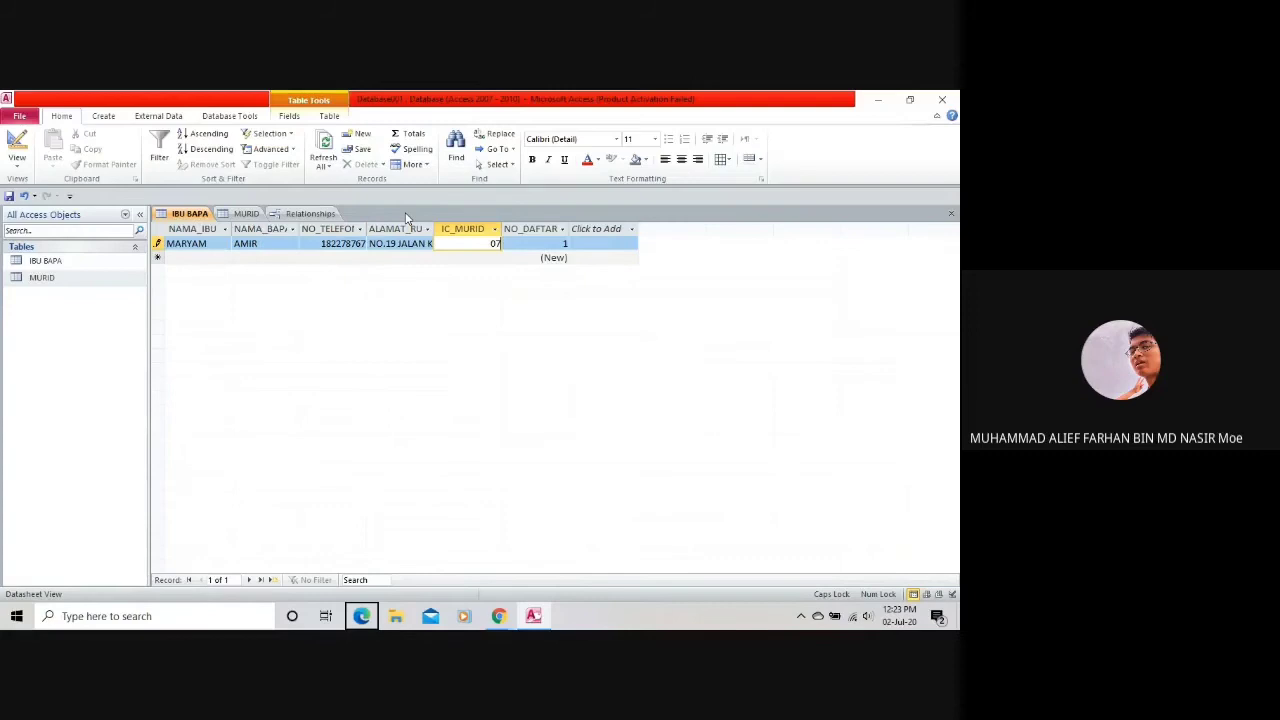
Dismiss the repeated invalid-value warnings rejecting the IC number in the Number field.
click(540, 244)
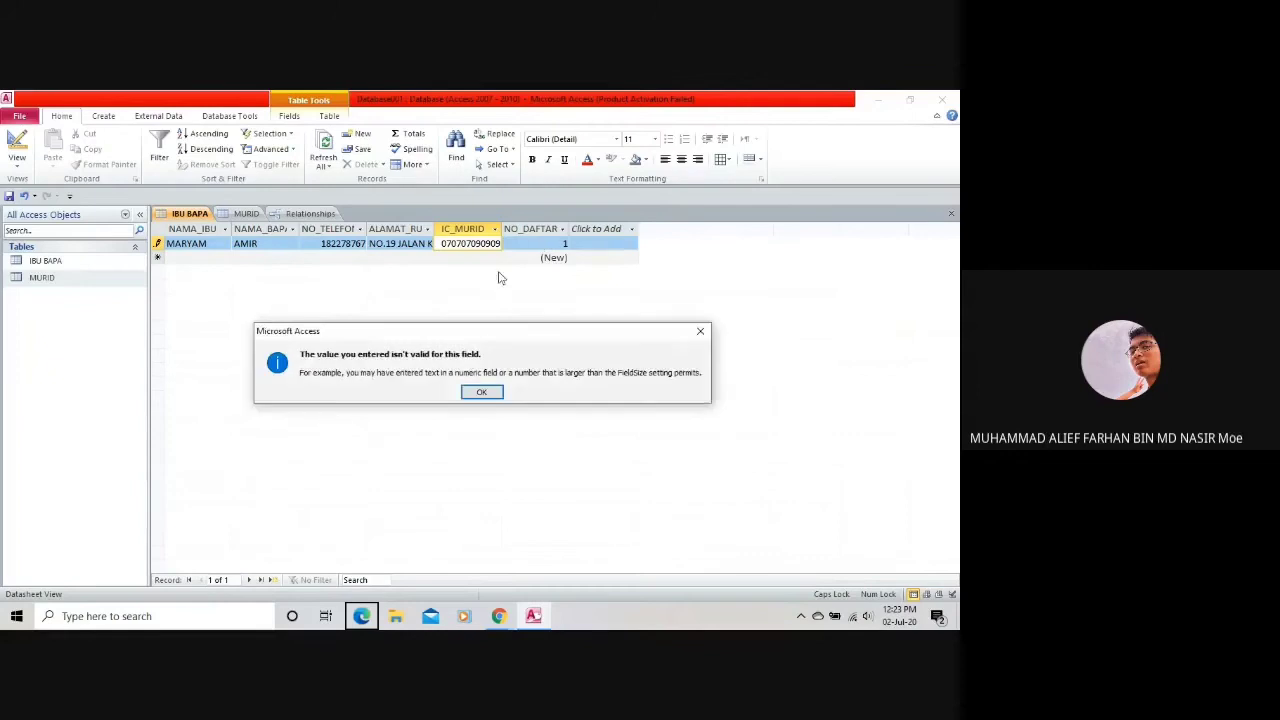
click(479, 392)
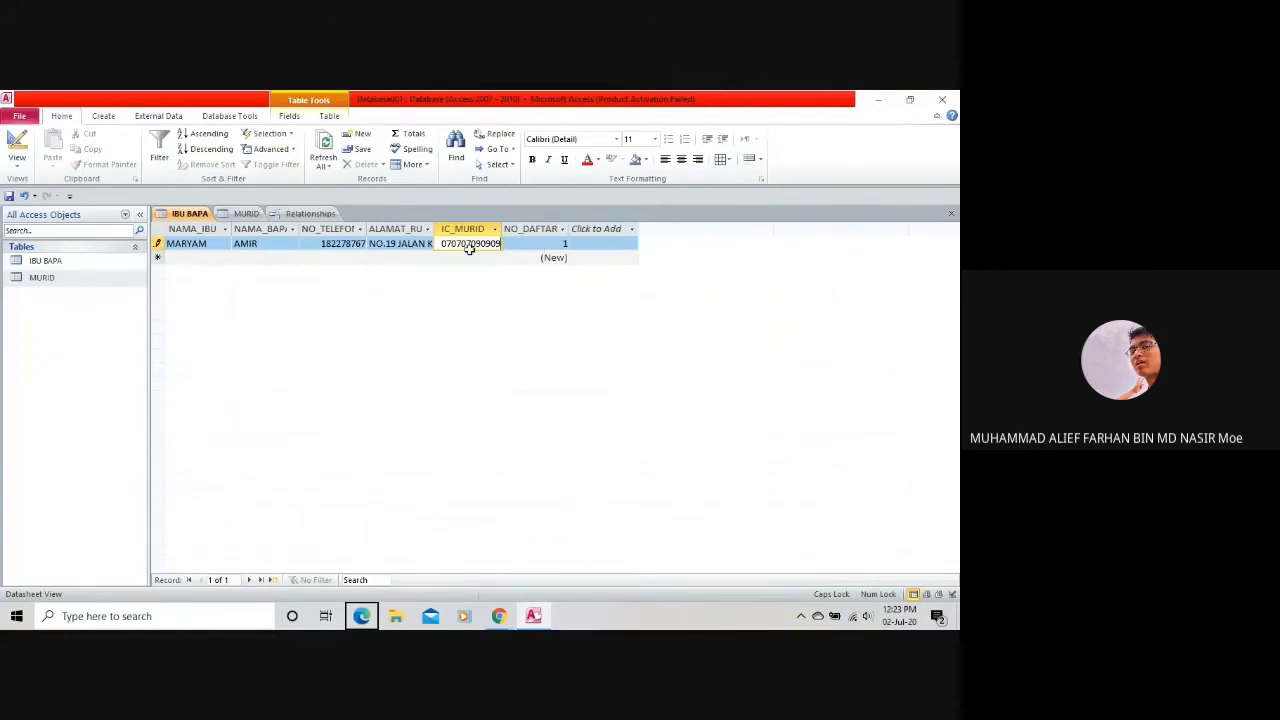
click(541, 244)
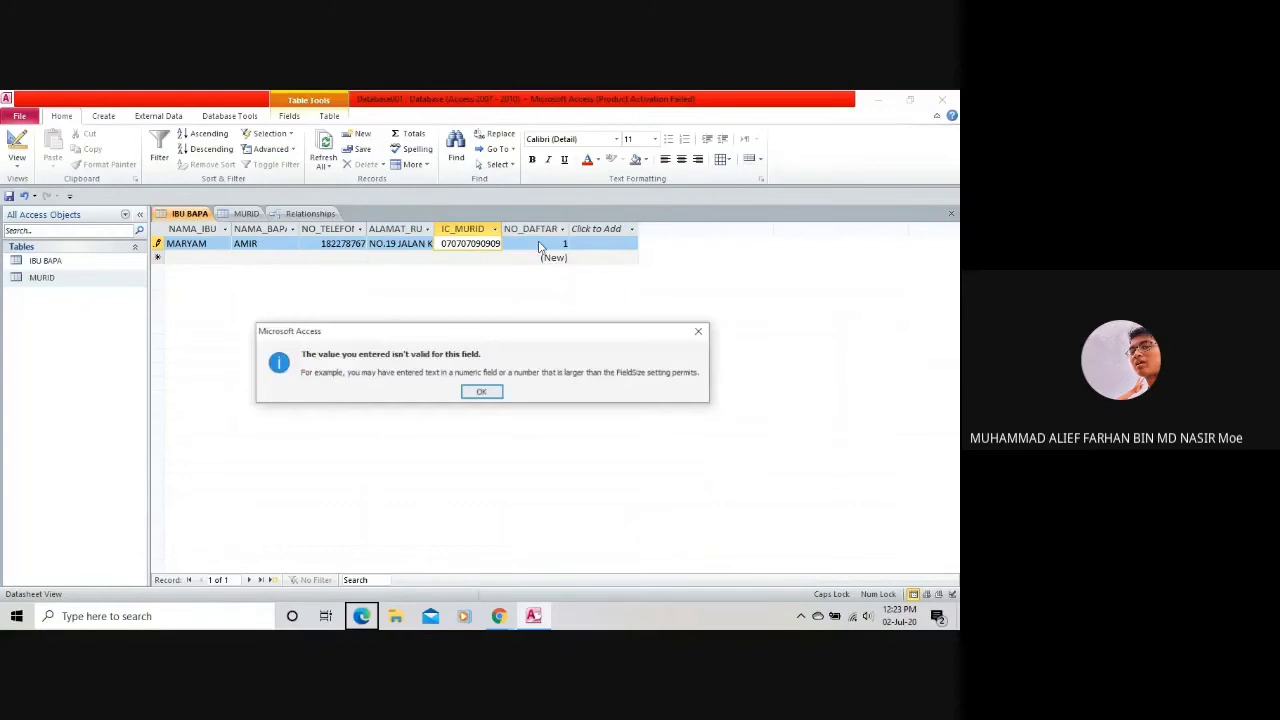
click(481, 392)
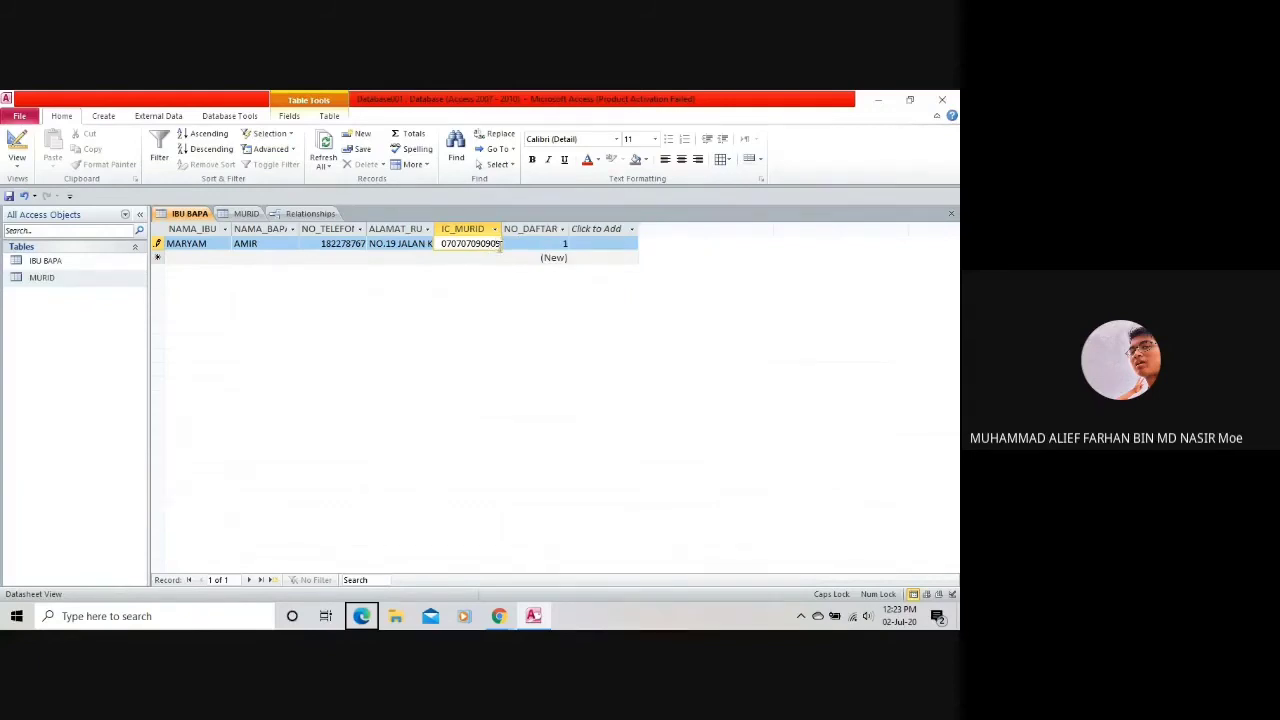
click(530, 252)
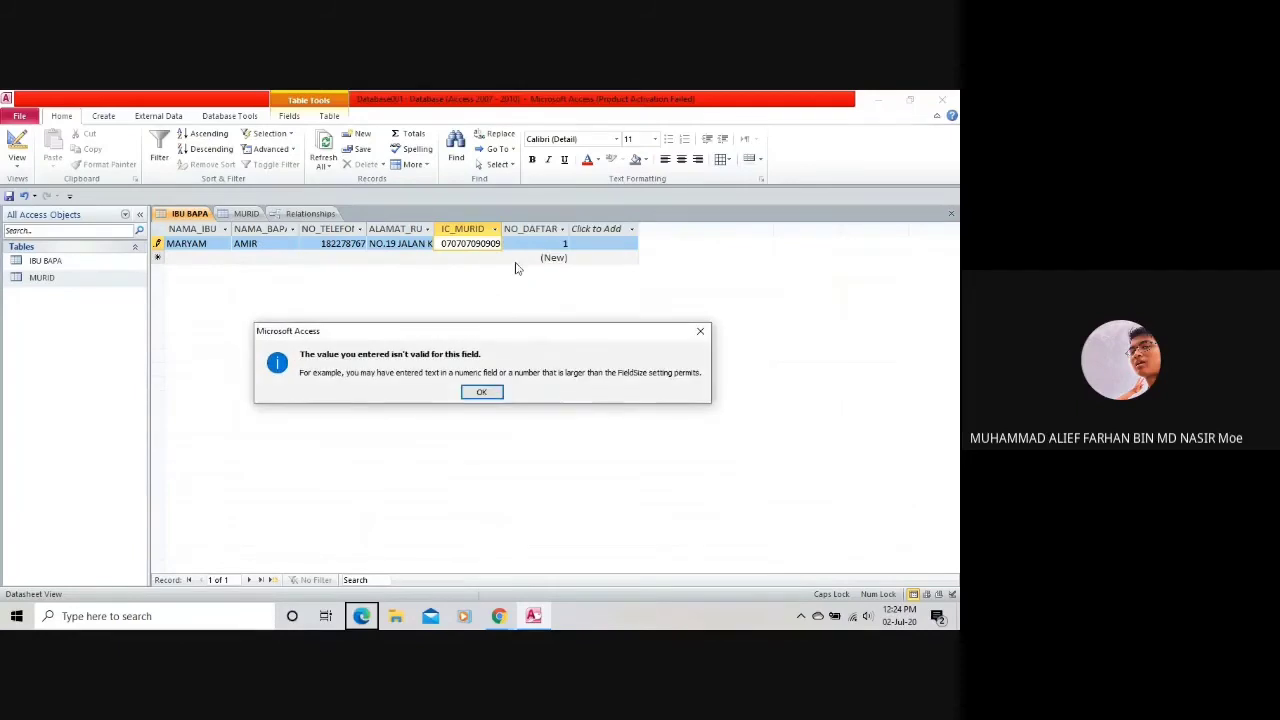
click(485, 393)
click(482, 393)
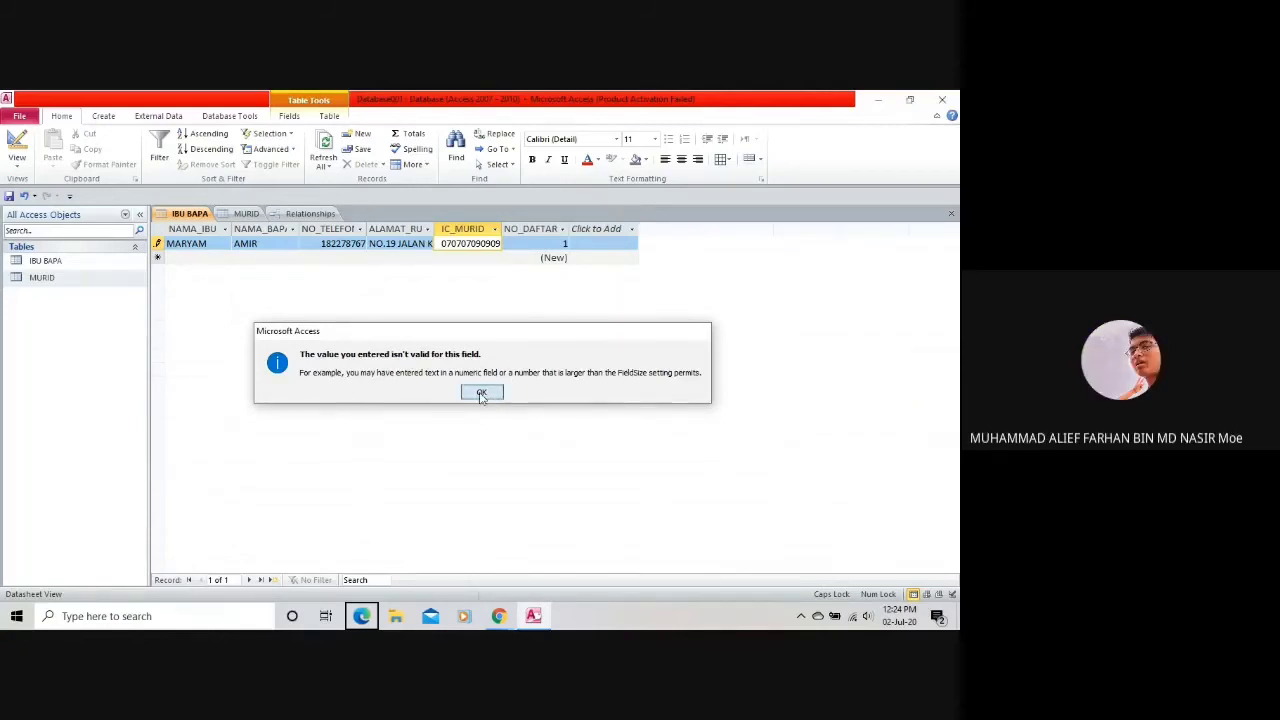
click(18, 162)
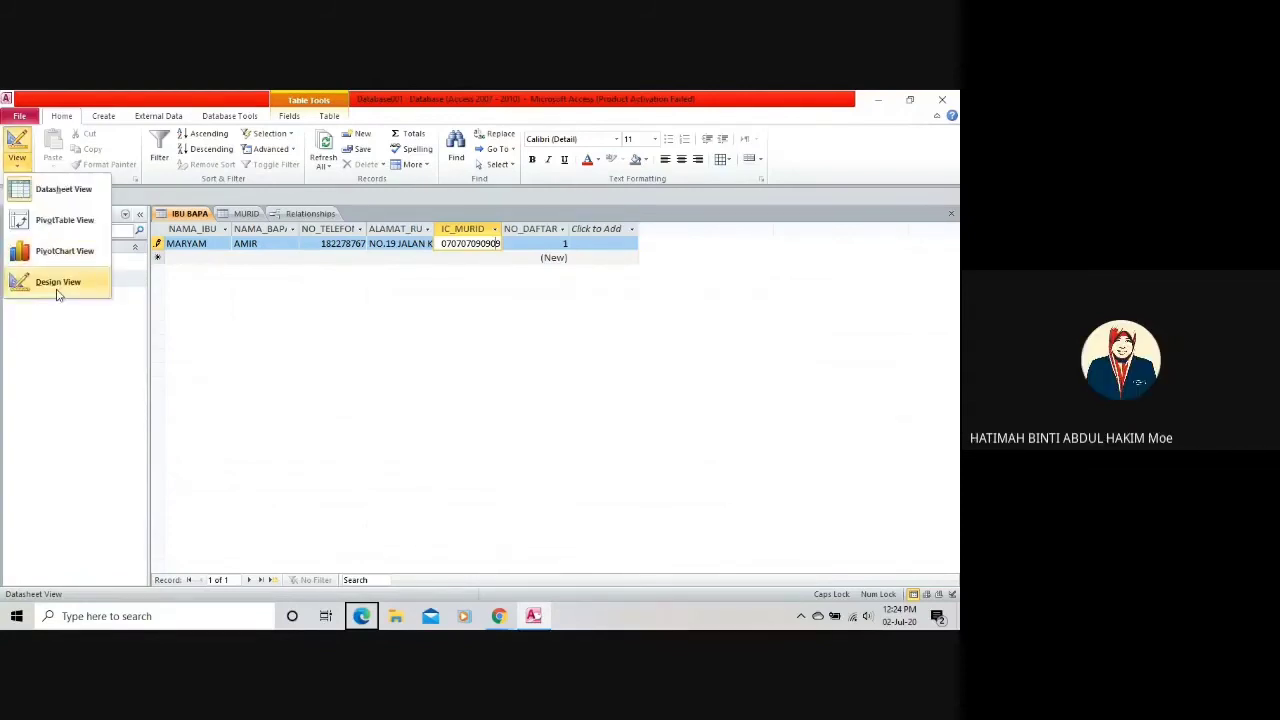
click(50, 281)
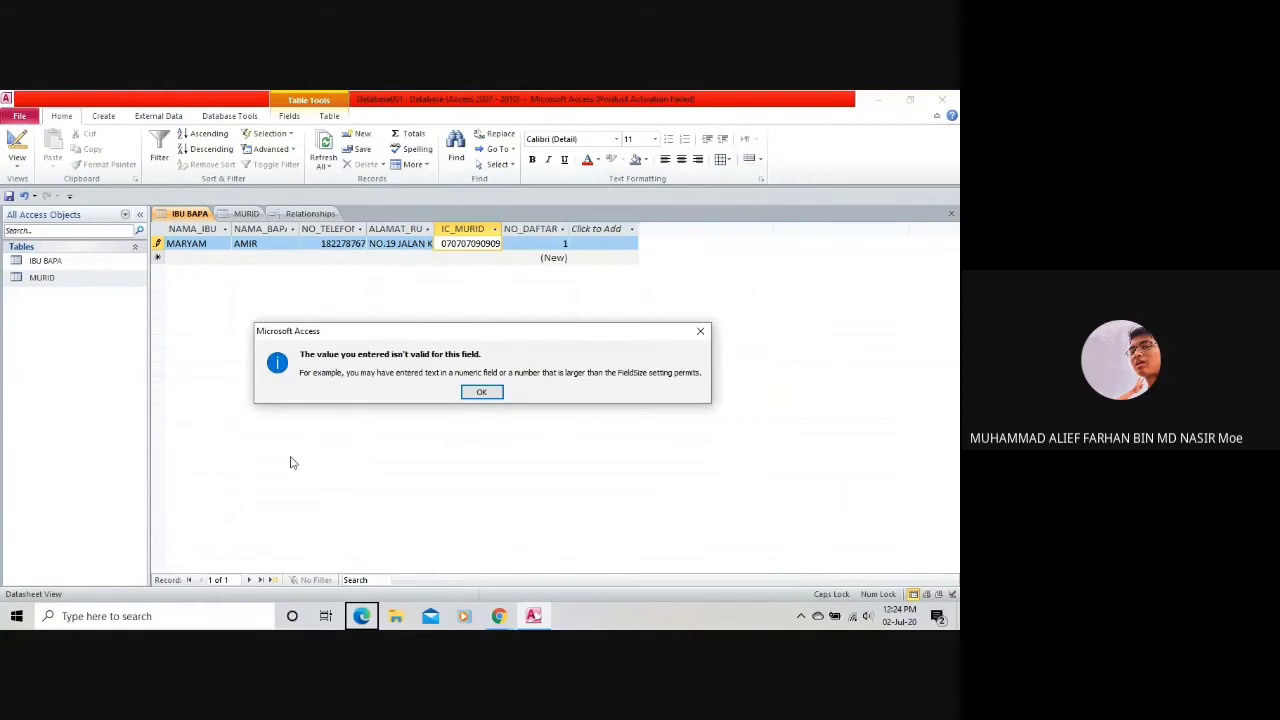
click(481, 391)
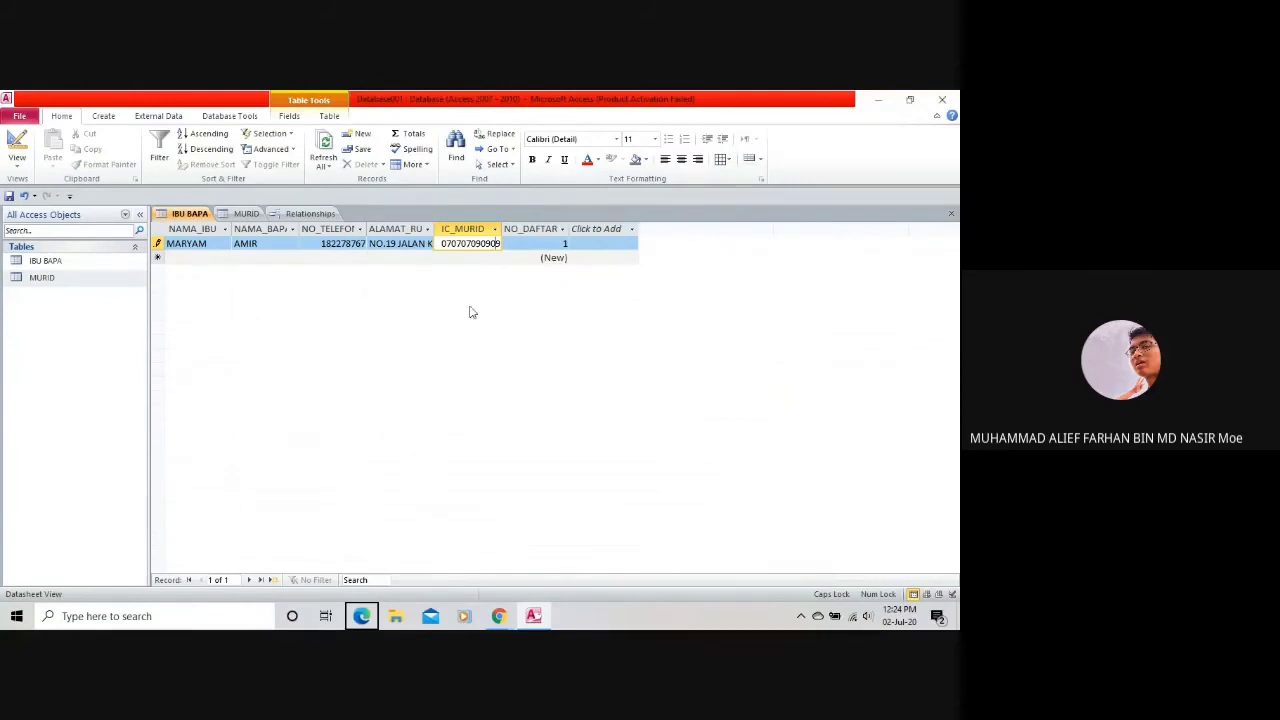
click(471, 254)
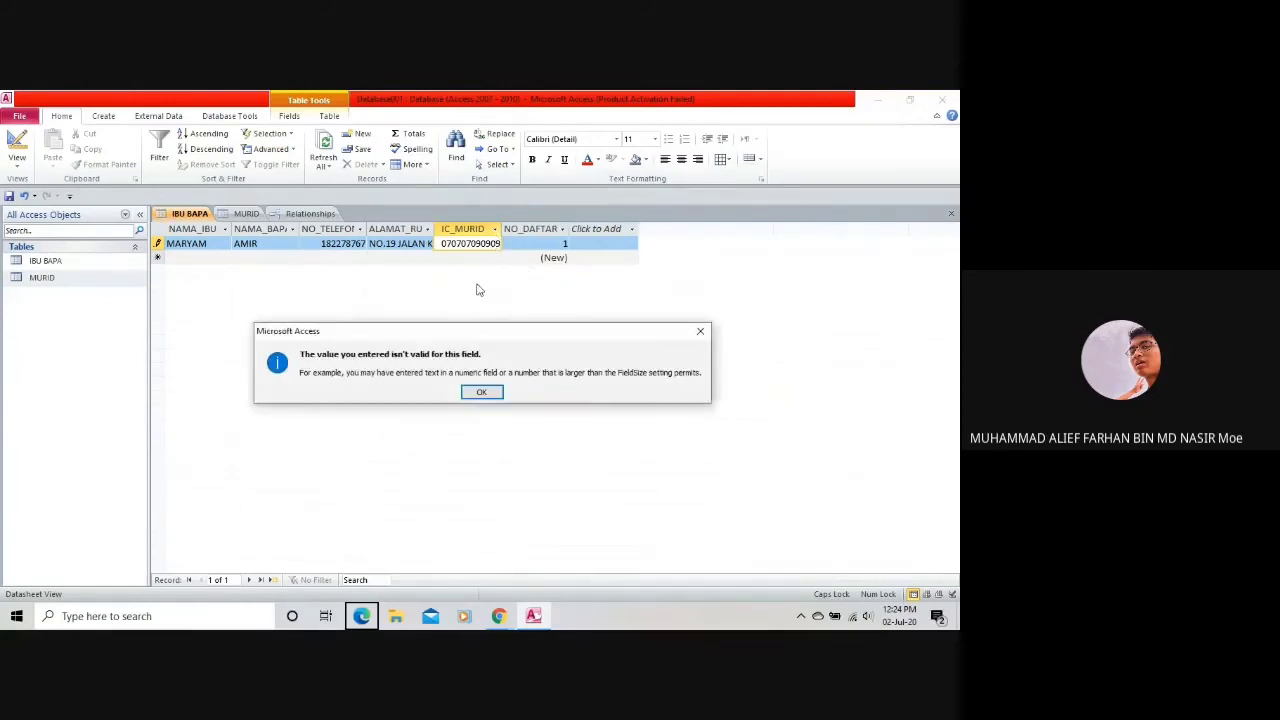
click(481, 391)
Delete the rejected IC number and save the record with IC_MURID empty.
double_click(488, 244)
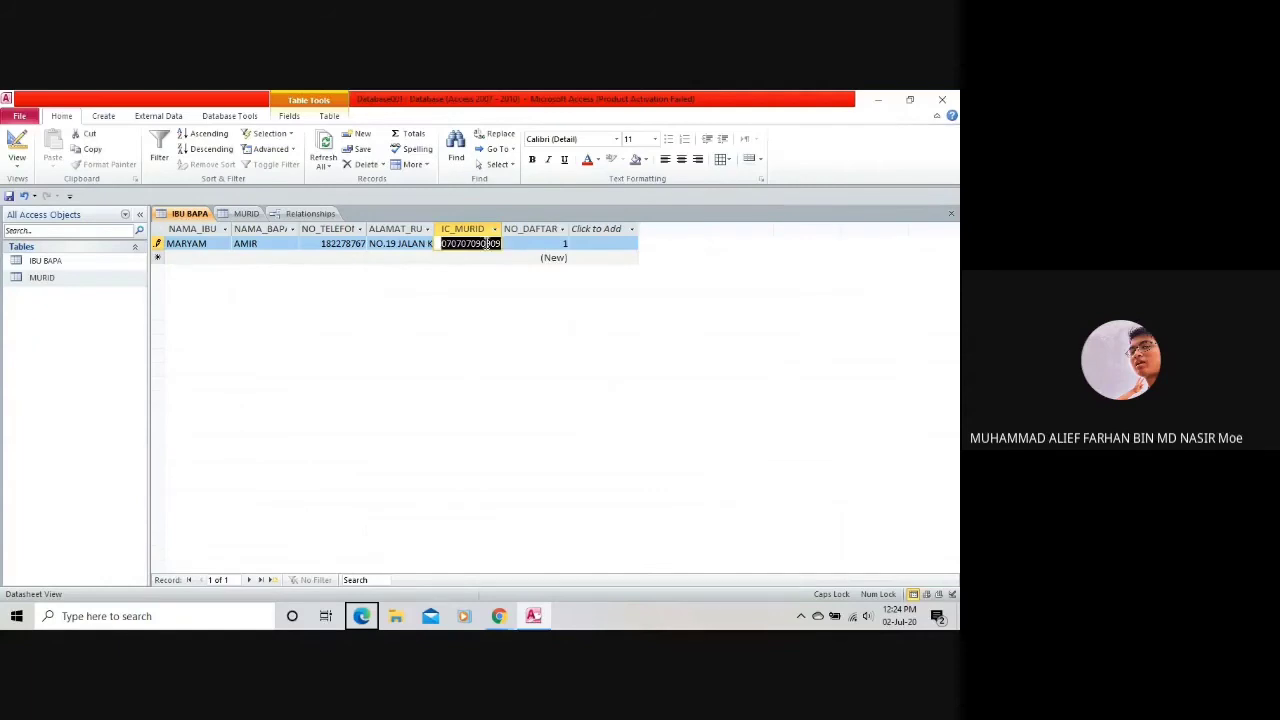
key(BackSpace)
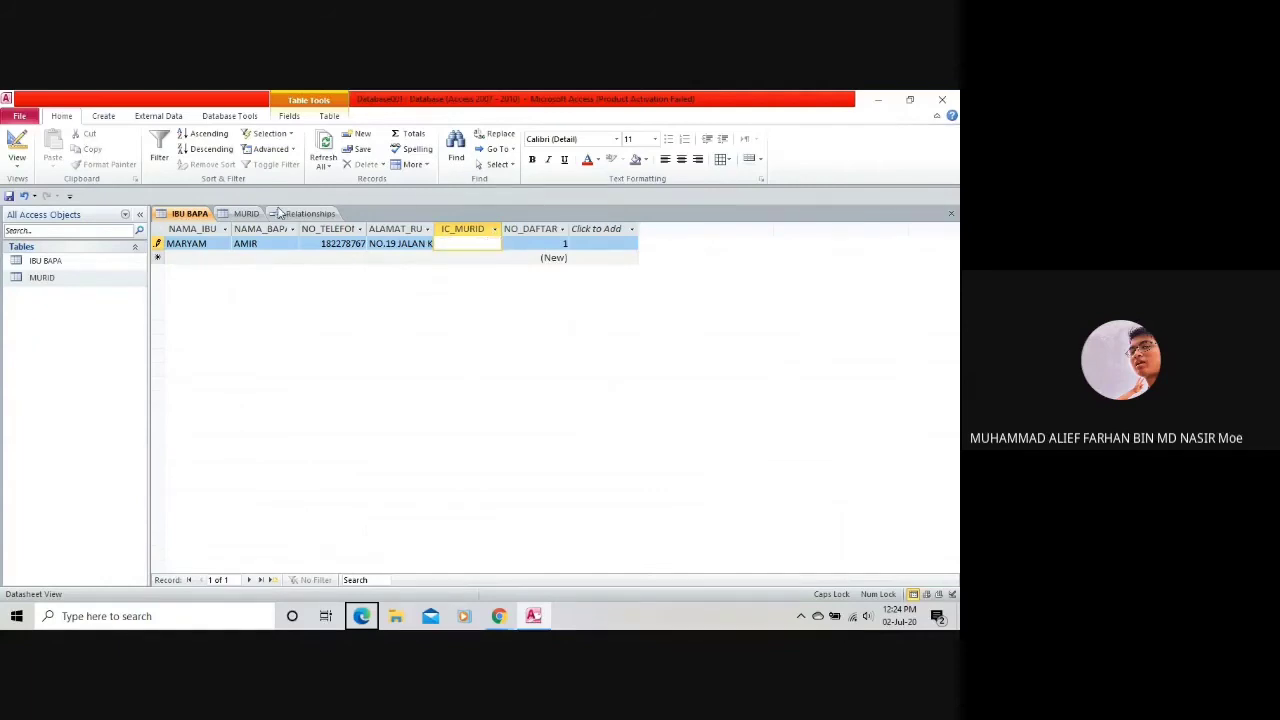
click(508, 245)
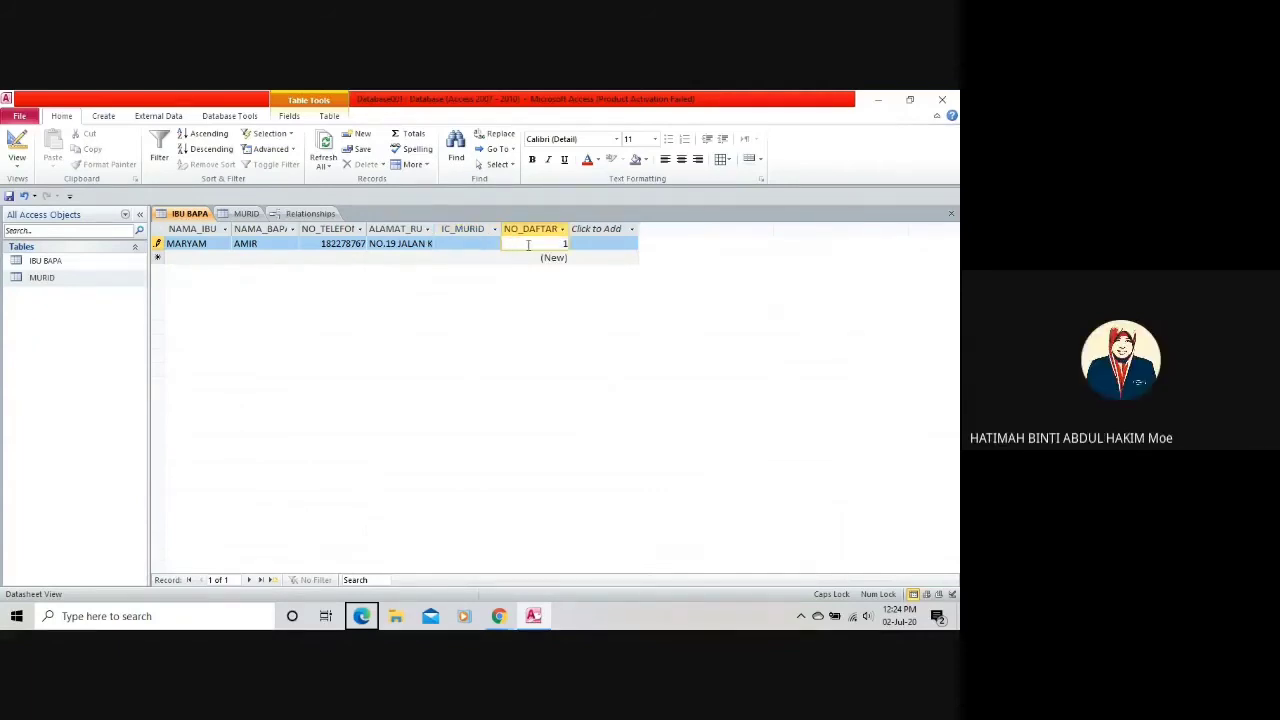
click(482, 244)
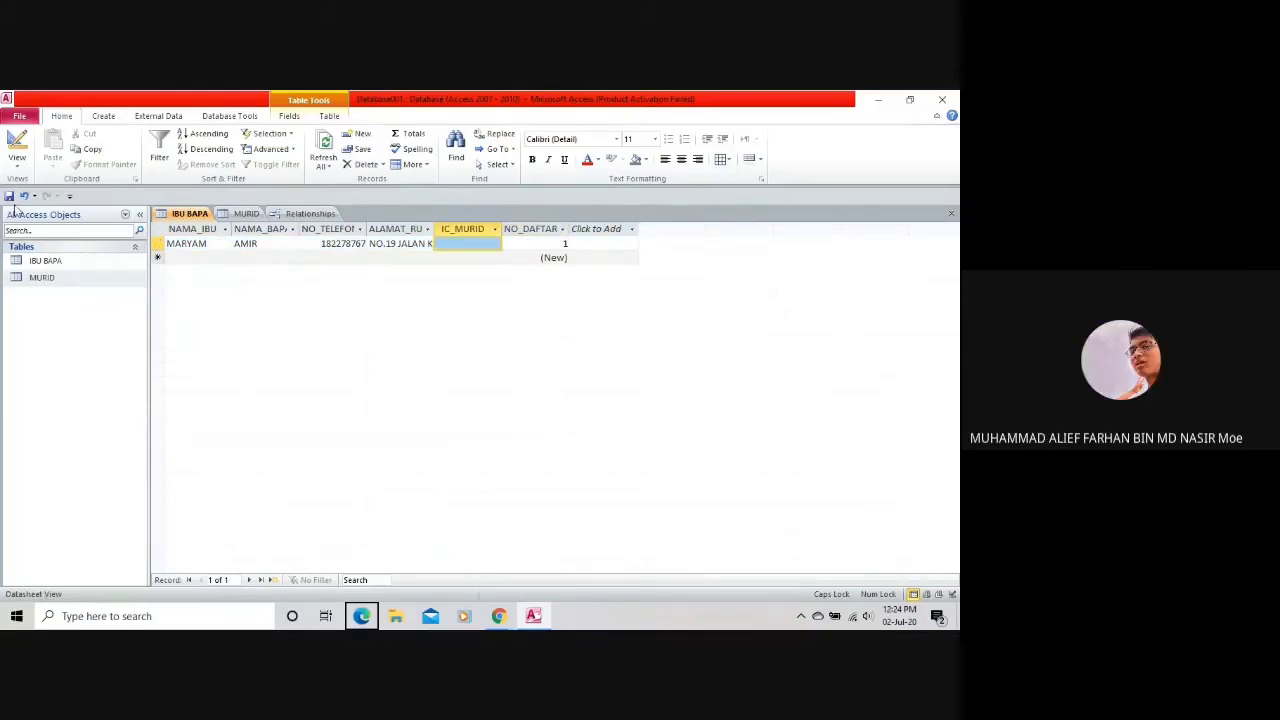
click(24, 162)
click(45, 284)
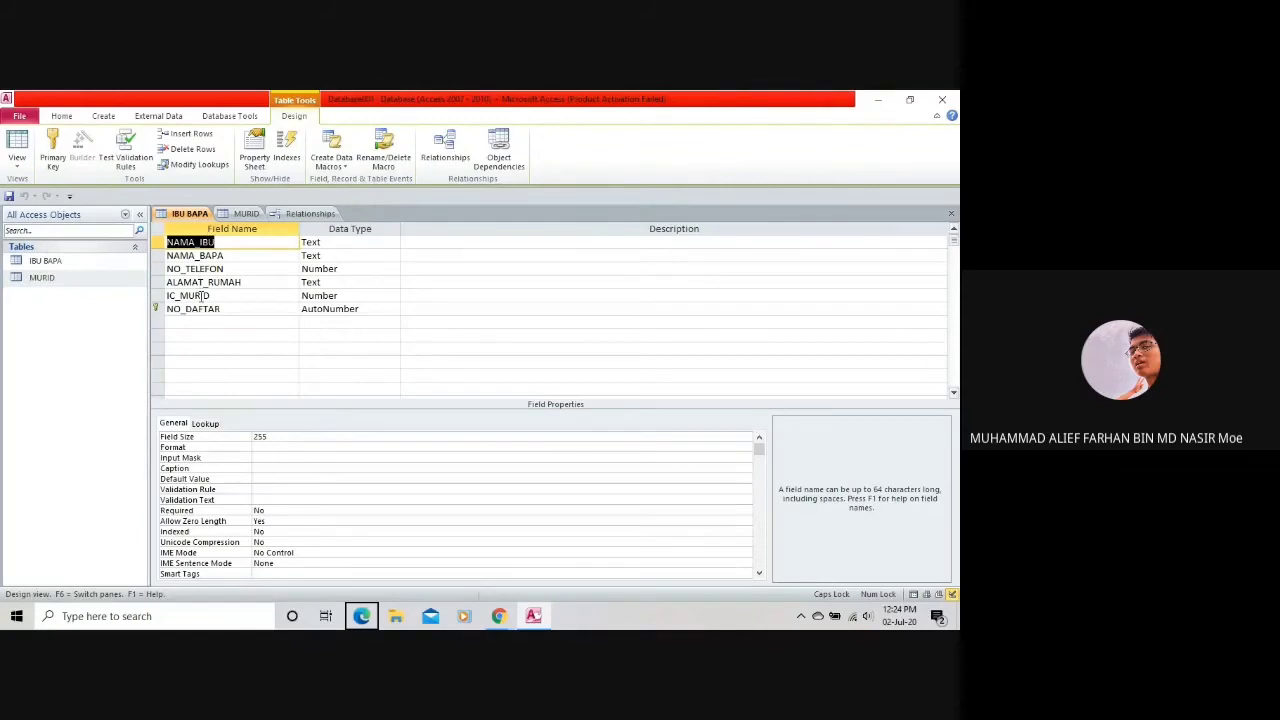
Inspect IC_MURID's Number data type and its lookup properties in IBU BAPA's design.
click(202, 296)
click(331, 295)
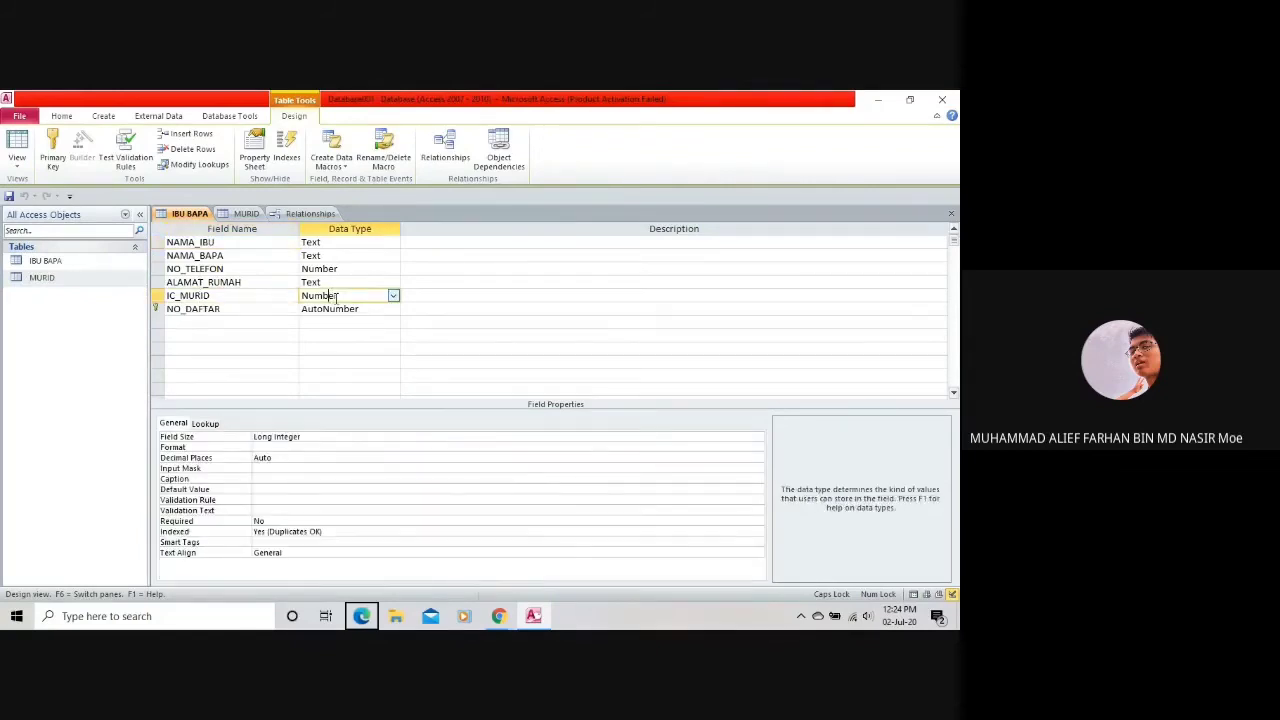
click(393, 297)
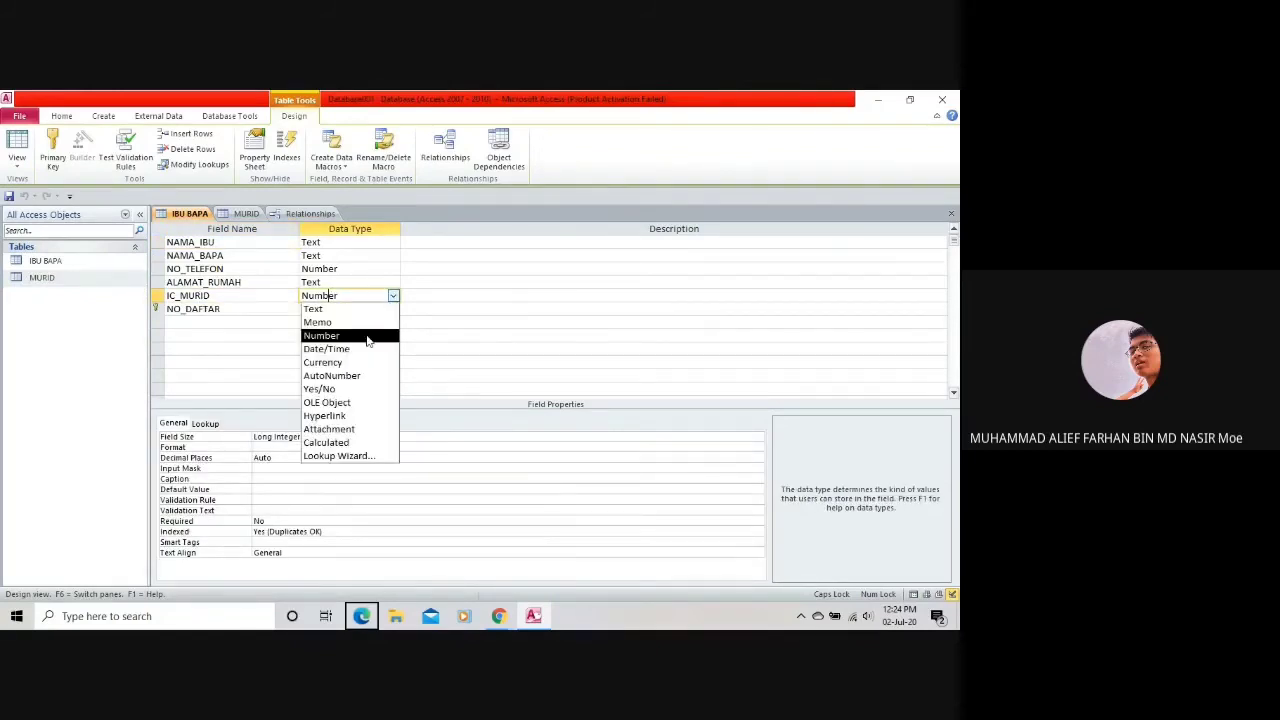
click(368, 336)
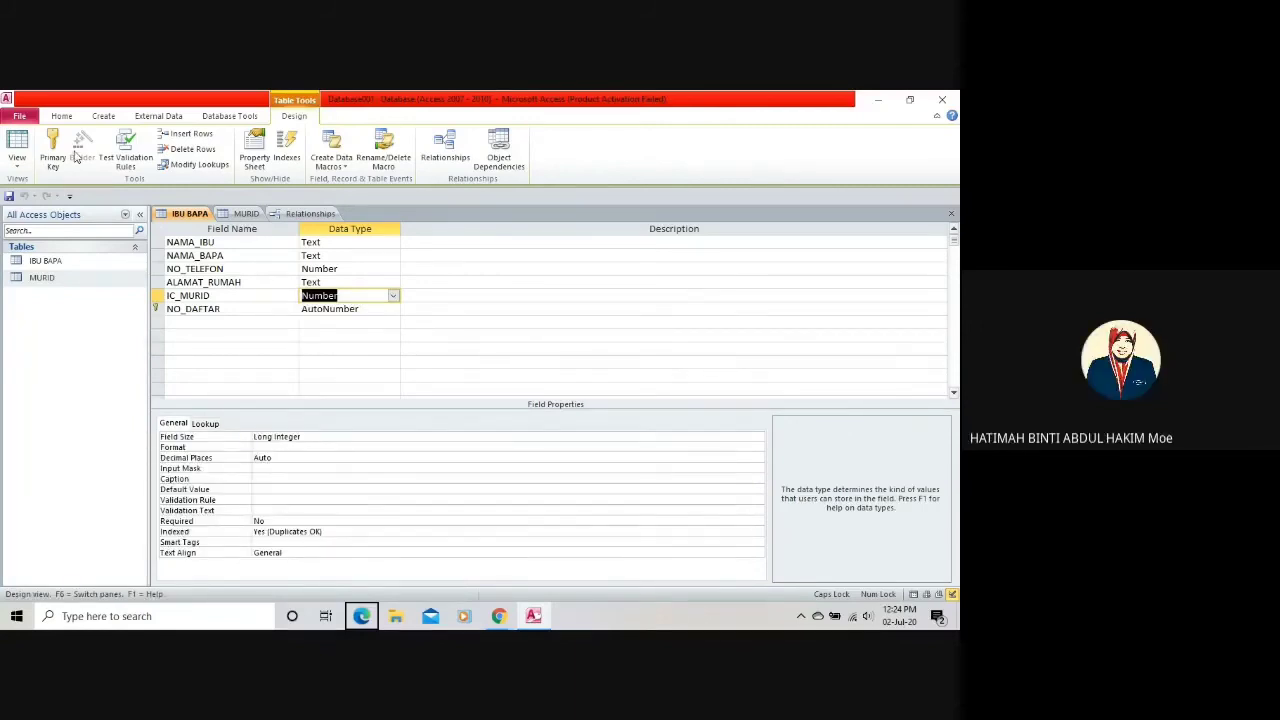
key(ctrl+a)
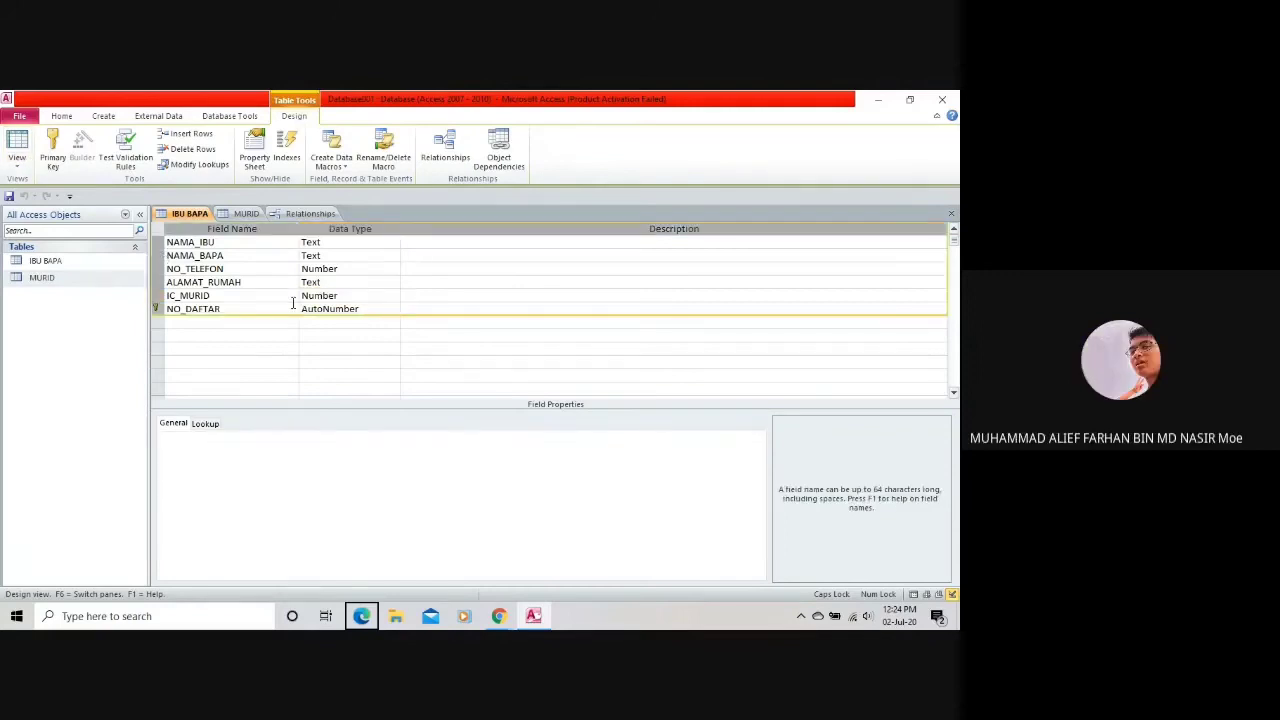
click(338, 297)
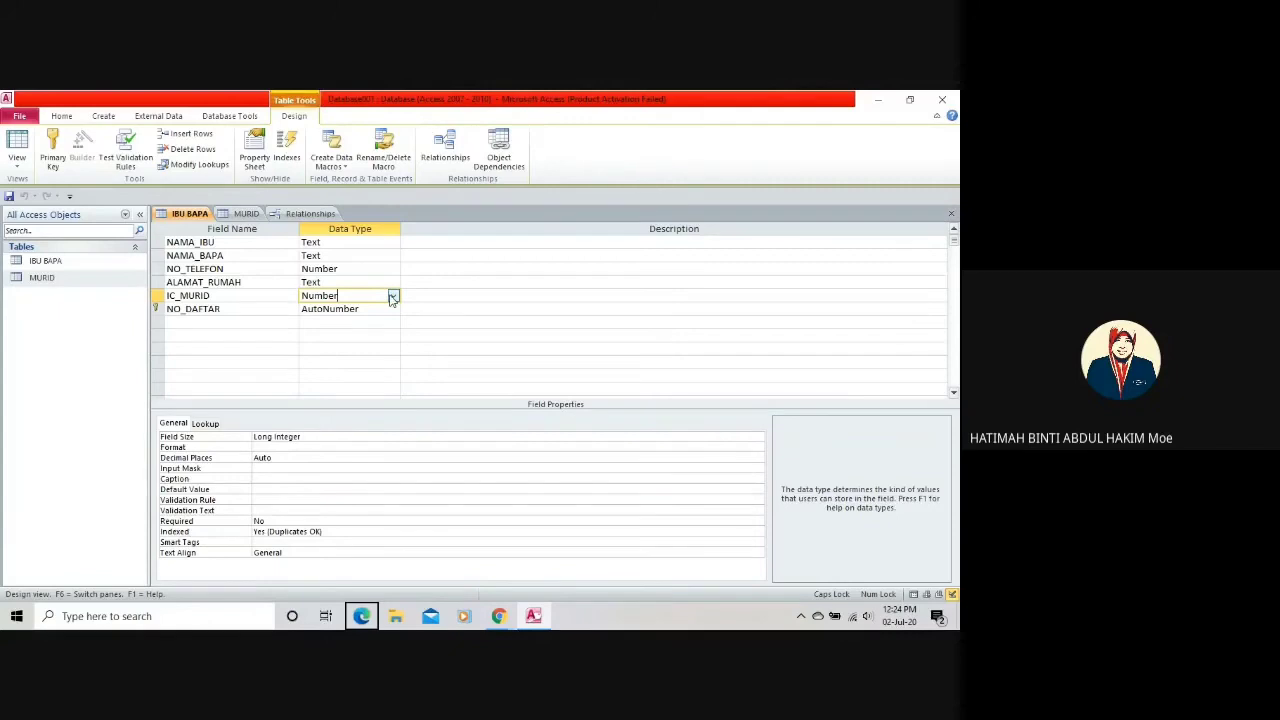
click(206, 424)
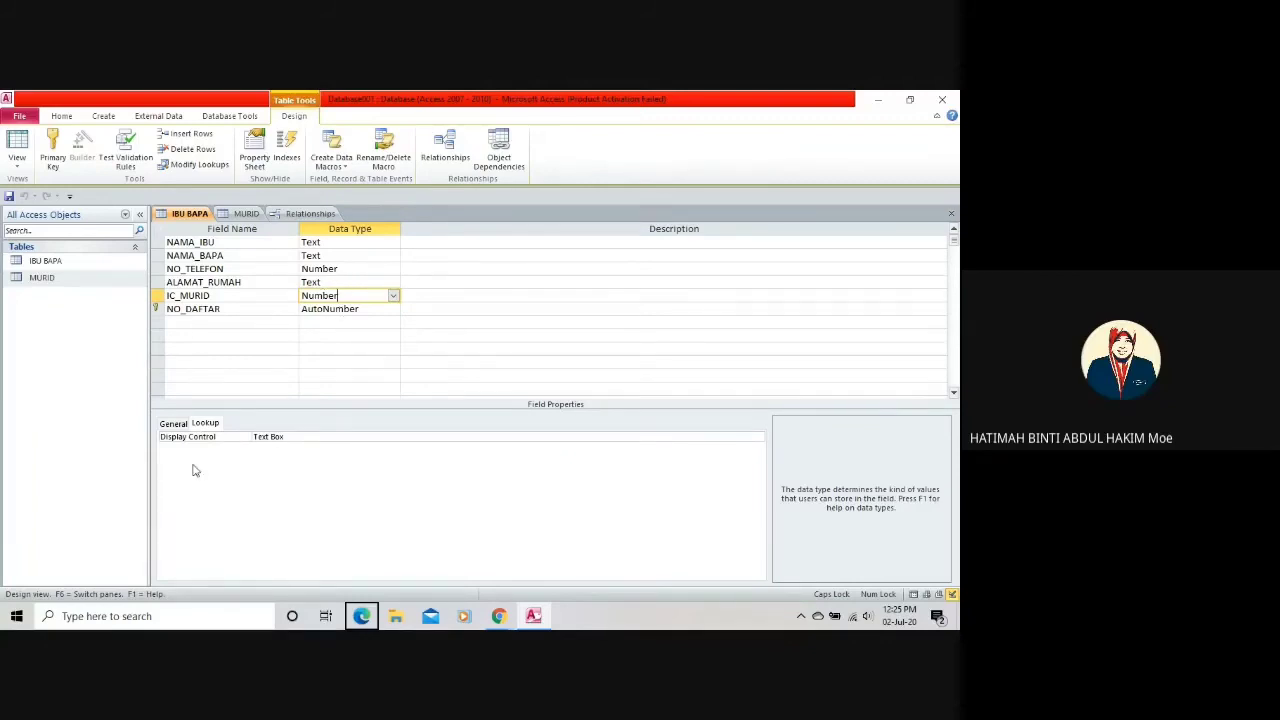
click(177, 424)
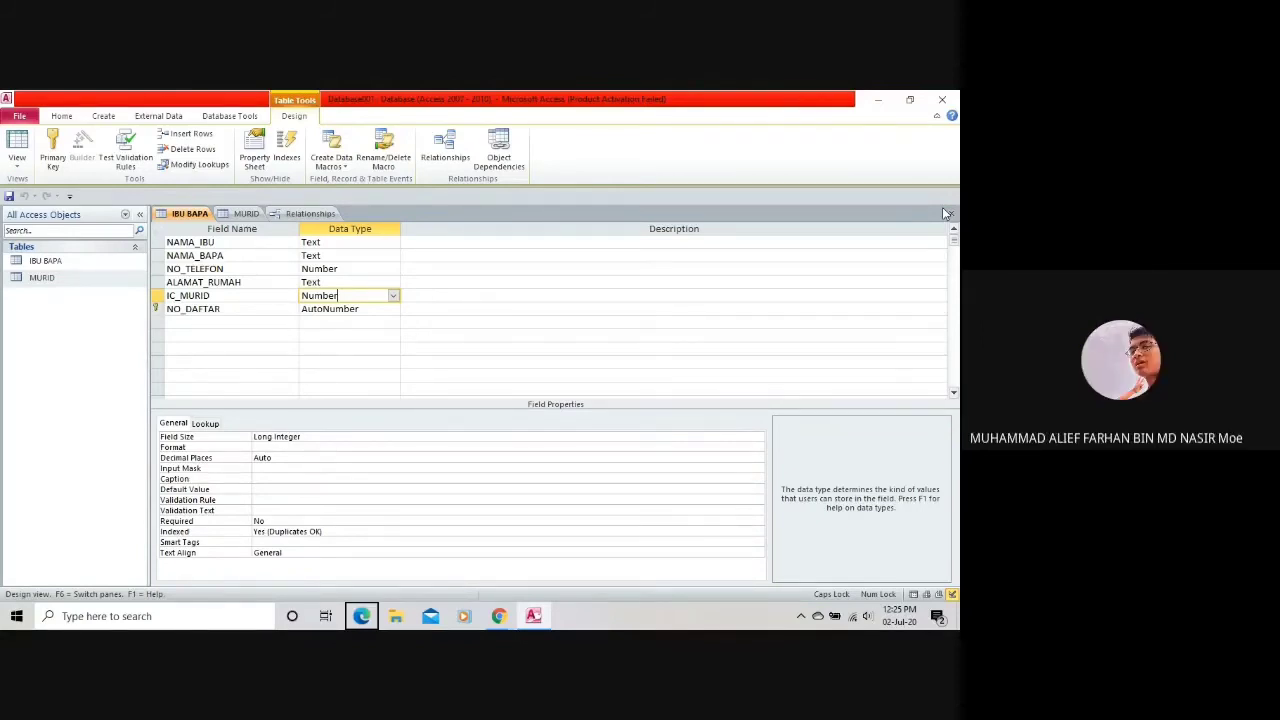
click(24, 167)
In Datasheet view, enter 123 in IC_MURID, append 34, then start deleting it.
click(96, 196)
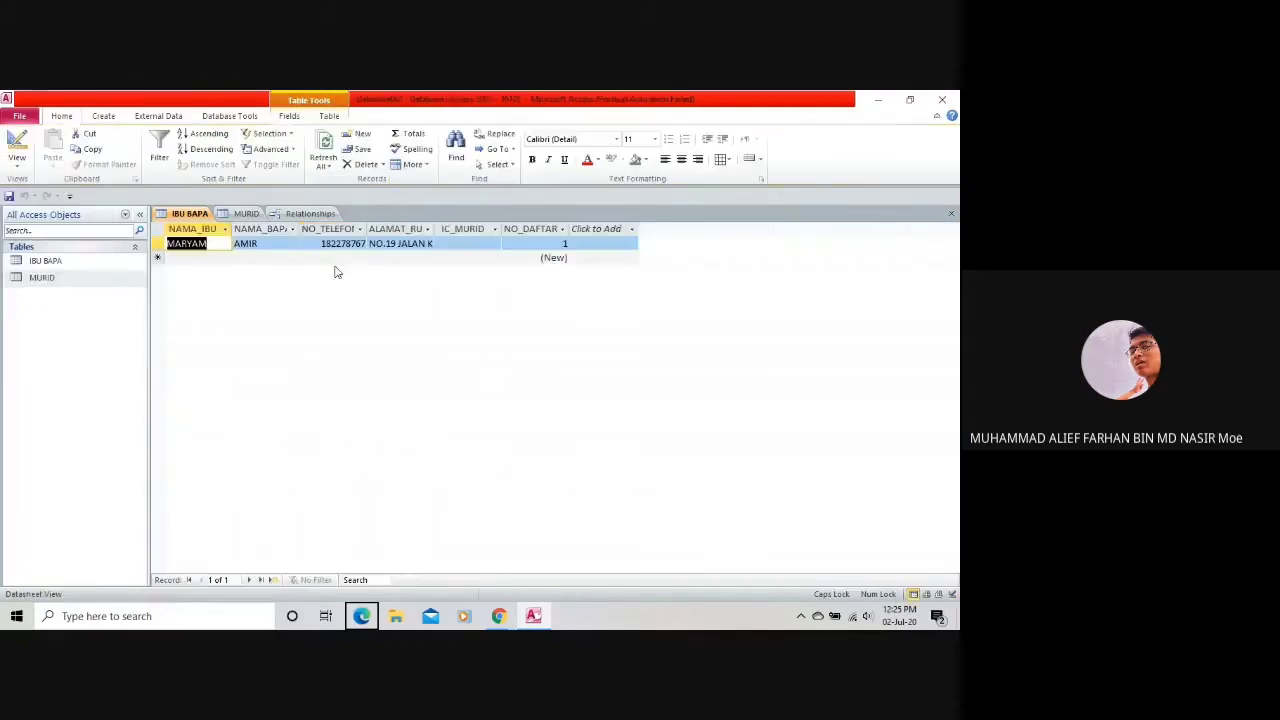
click(472, 246)
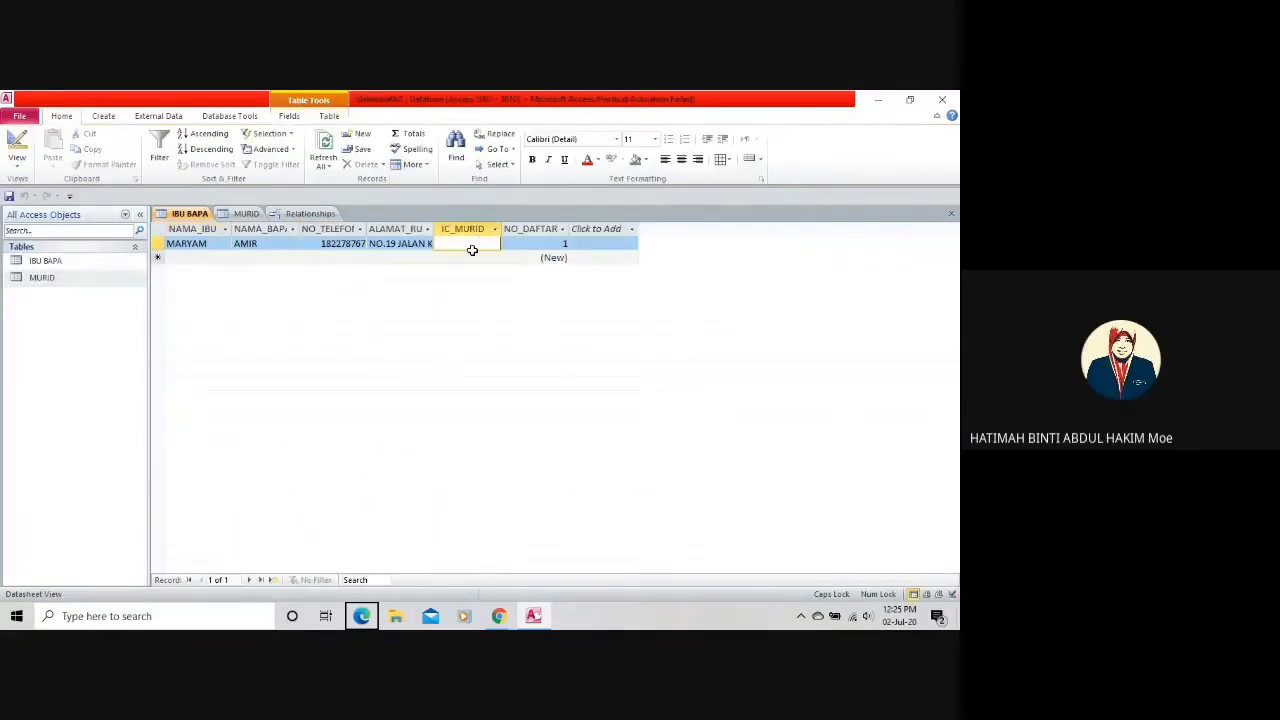
text(123)
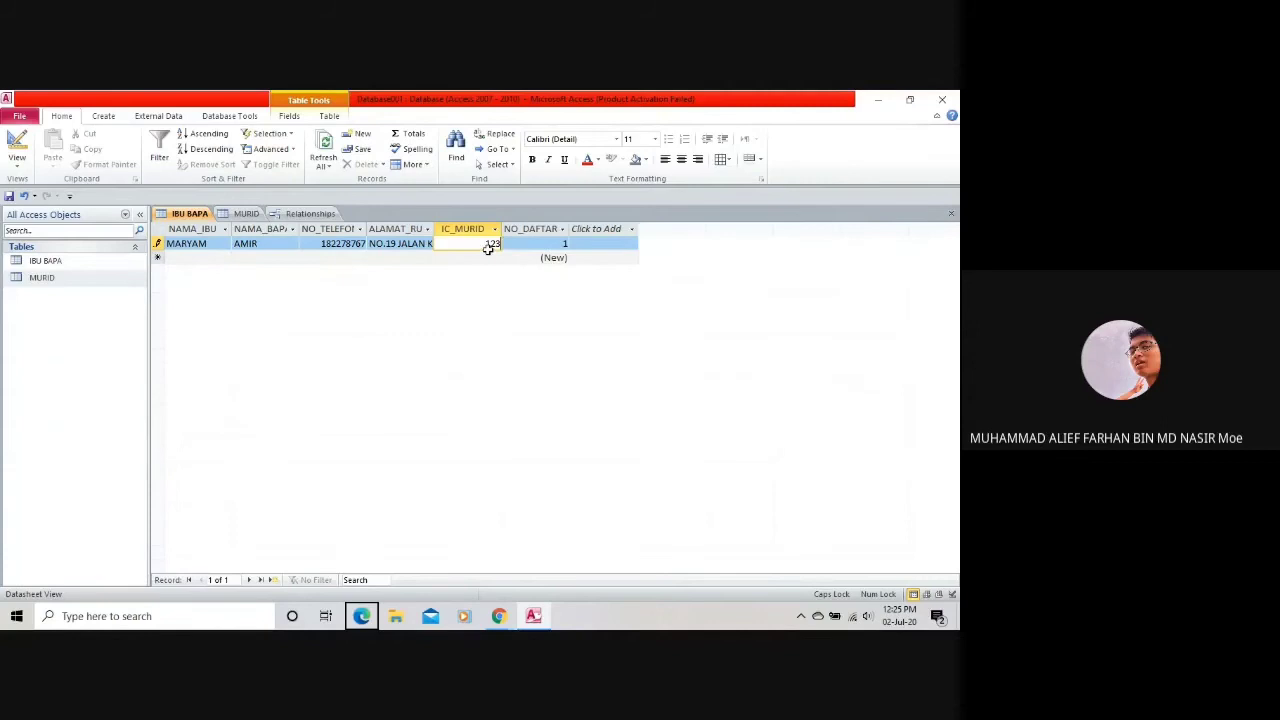
click(545, 244)
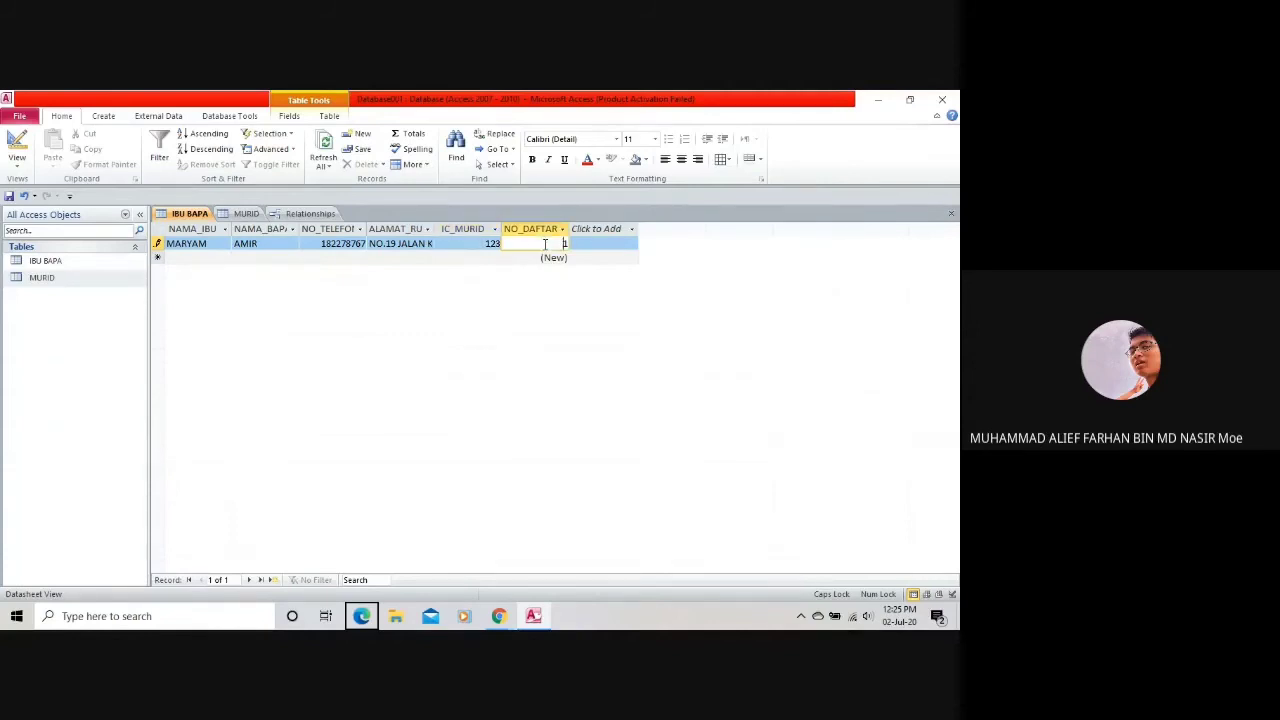
click(497, 243)
text(34)
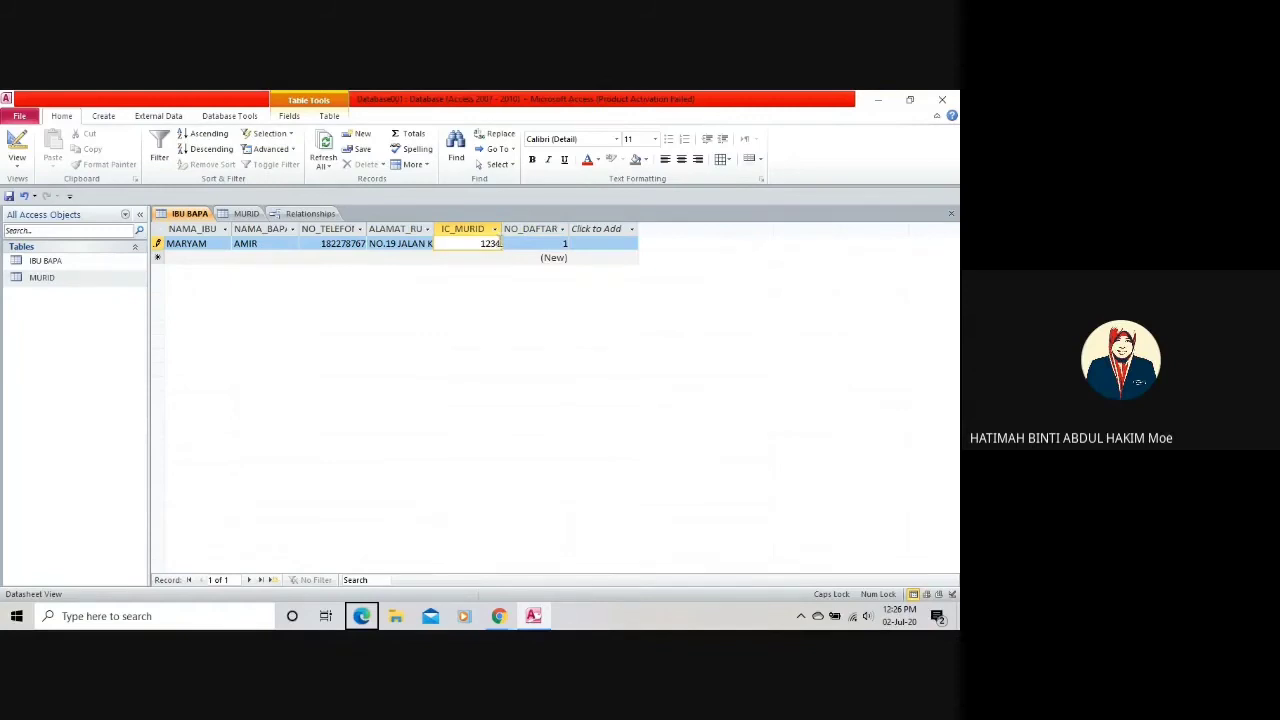
click(550, 245)
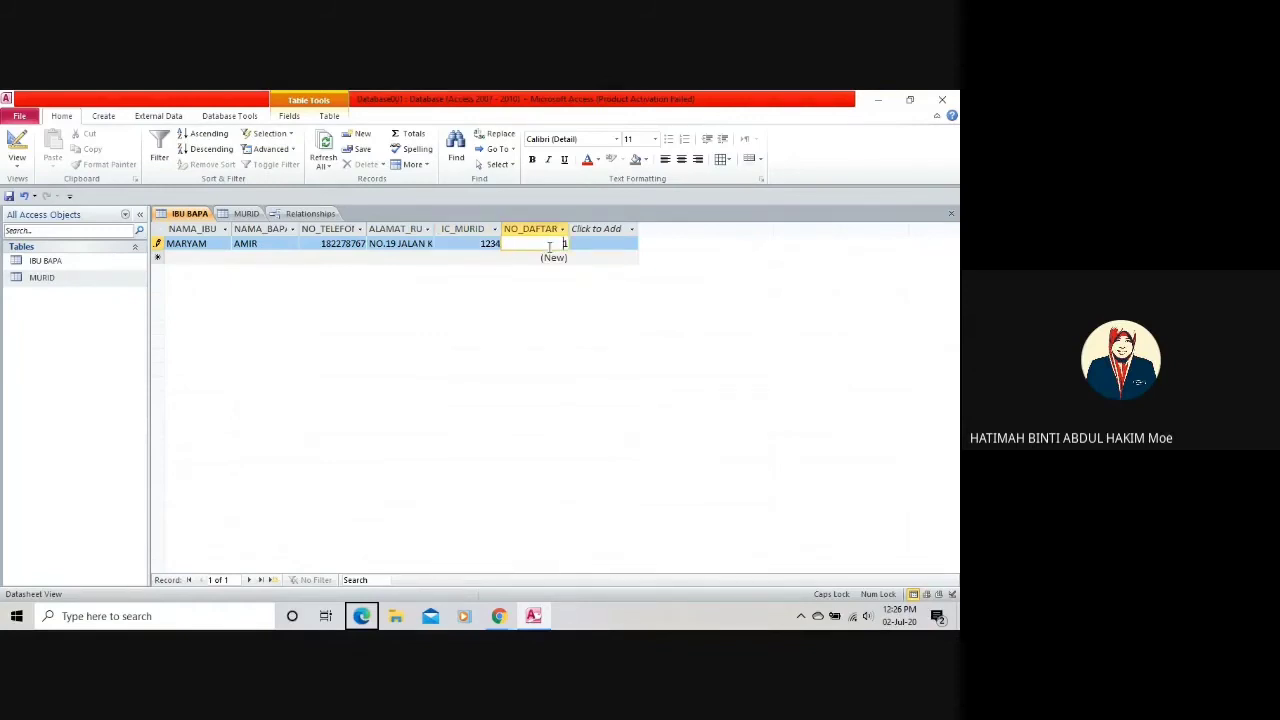
click(500, 244)
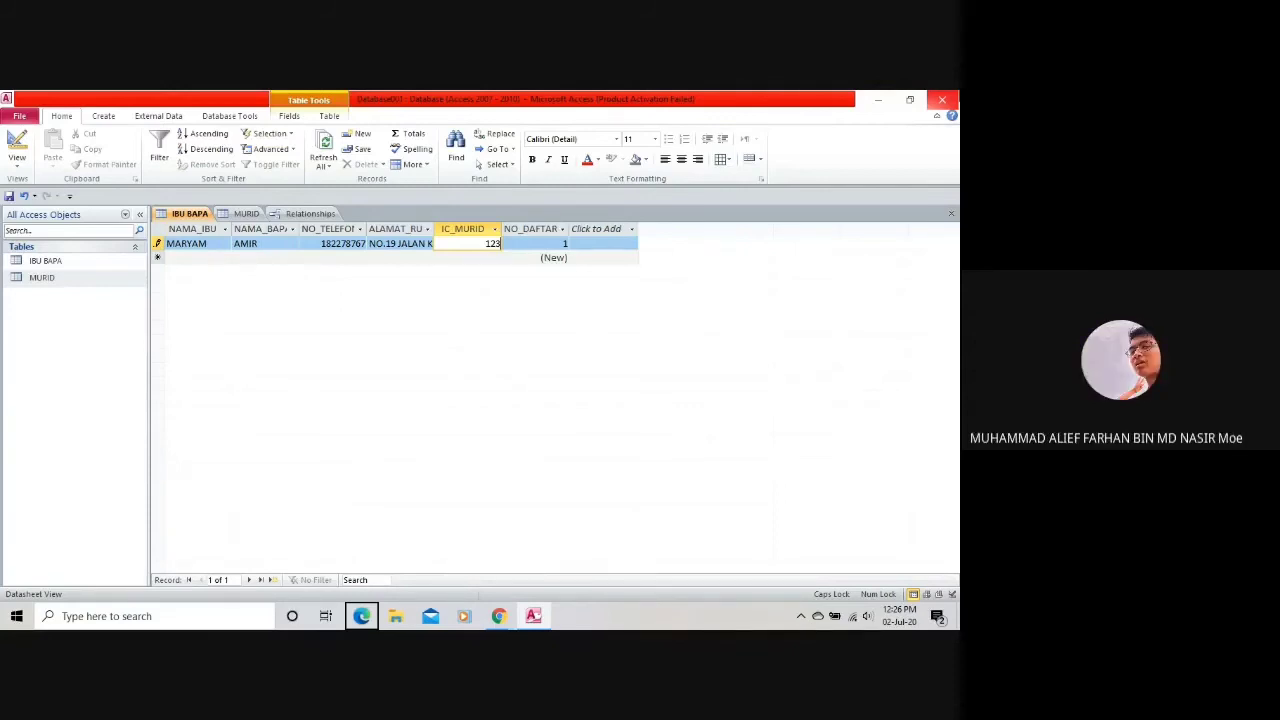
key(BackSpace)
key(BackSpace)
key(BackSpace)
Remove the leftover digits from IC_MURID and save the record with the field empty.
text(03)
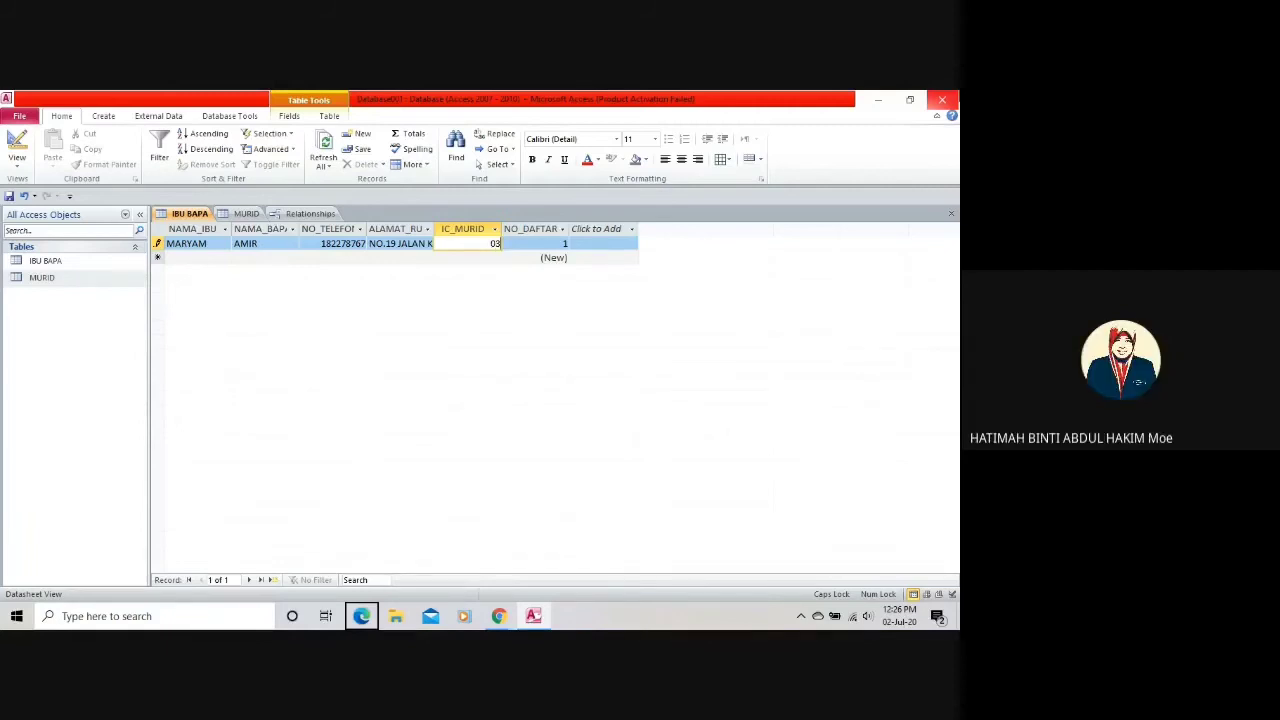
key(BackSpace)
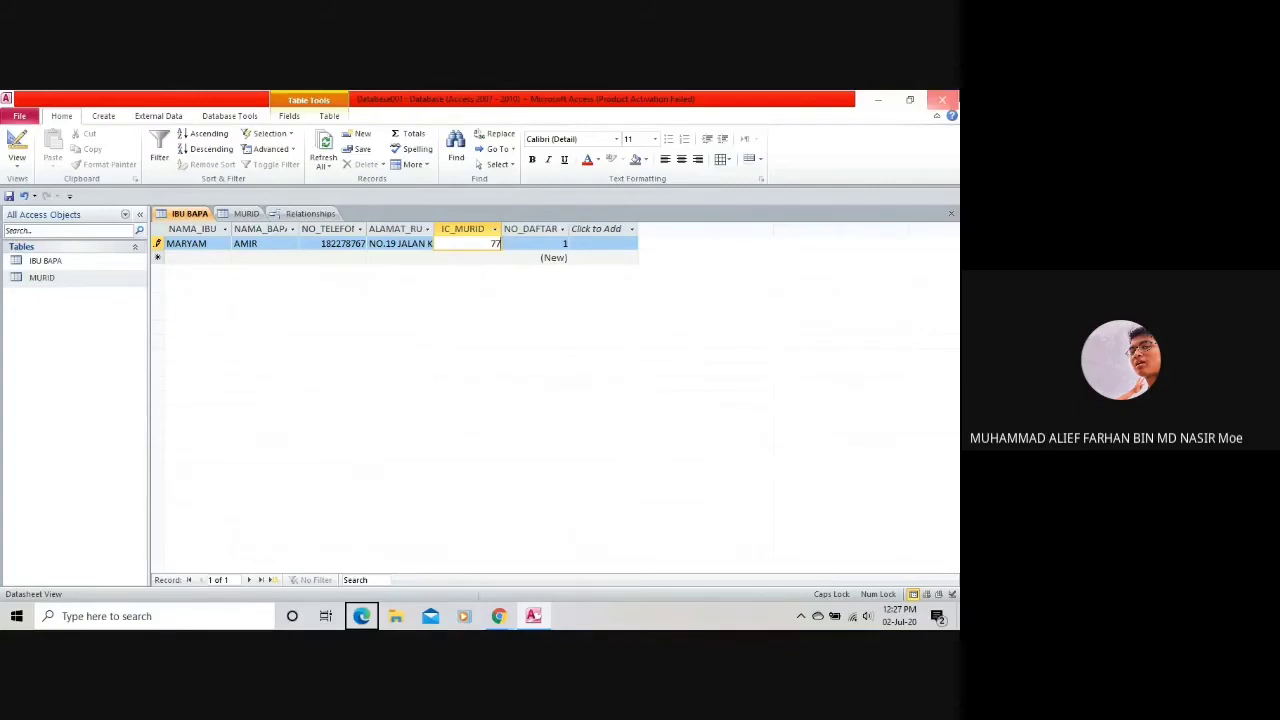
click(531, 245)
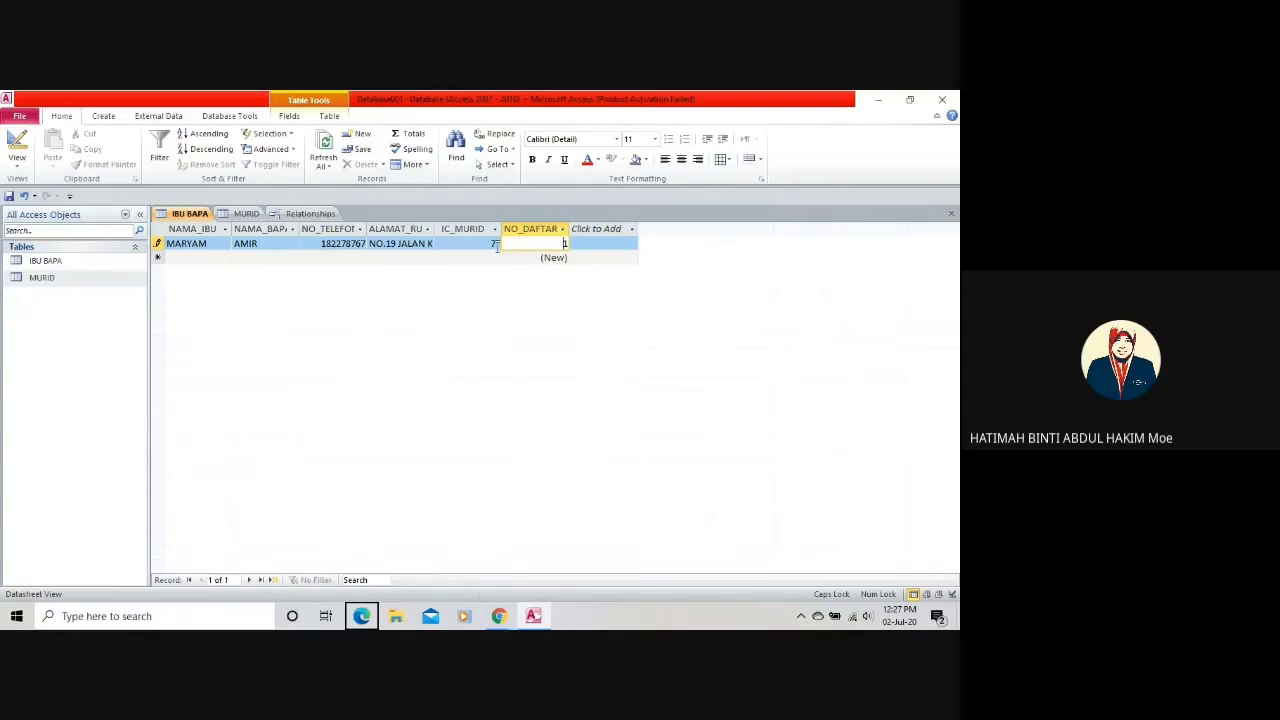
click(495, 245)
key(BackSpace)
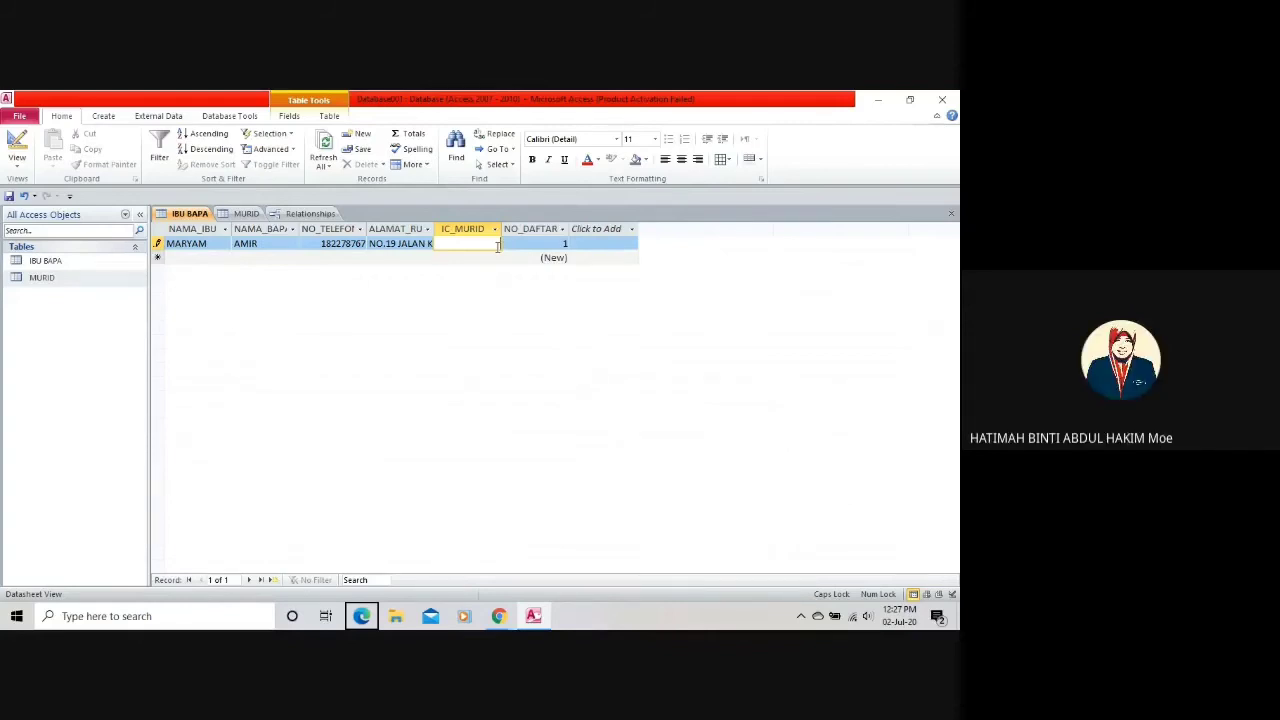
key(Tab)
key(Tab)
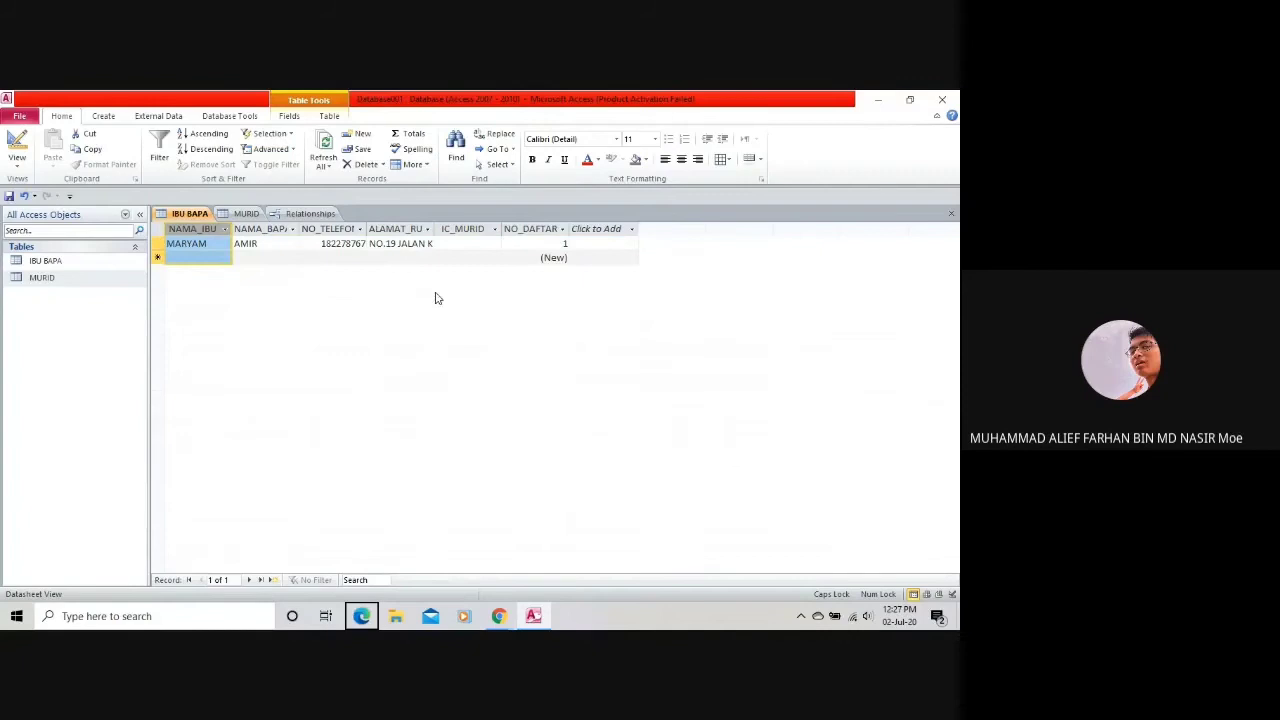
click(488, 244)
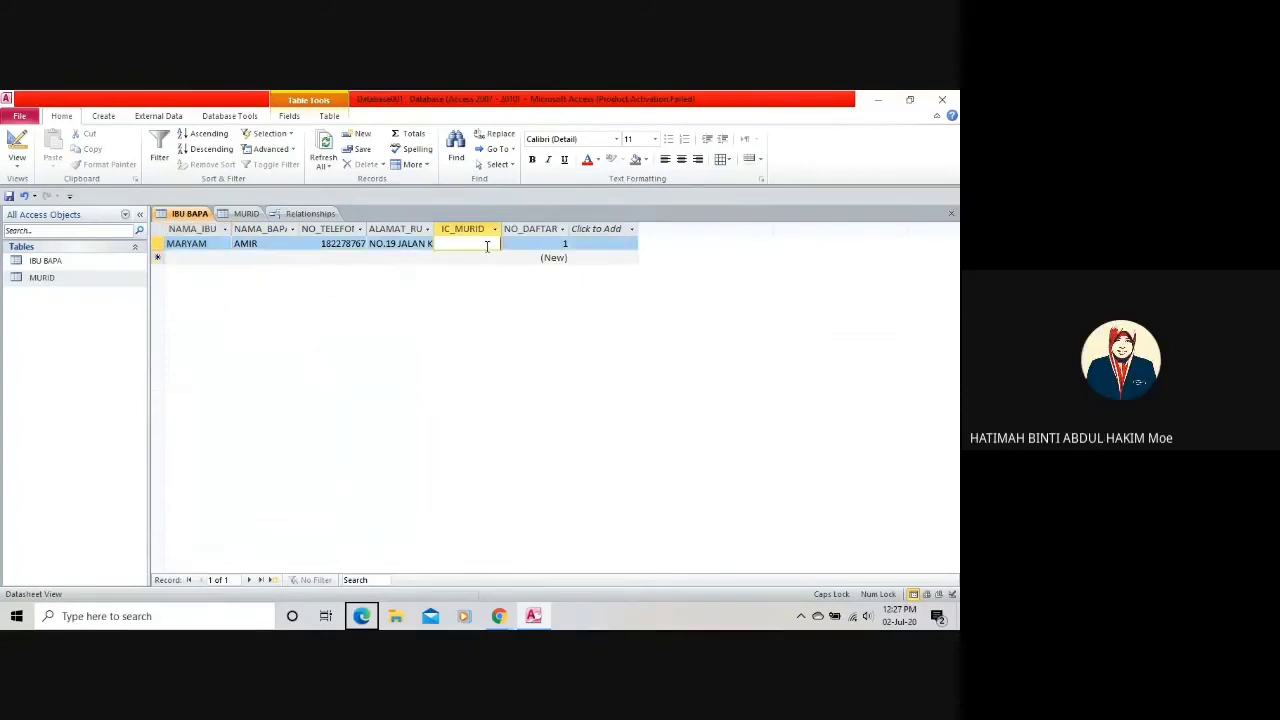
click(17, 157)
Try changing IC_MURID to Text in Design view, accept the relationship warning, and show Relationships.
click(60, 282)
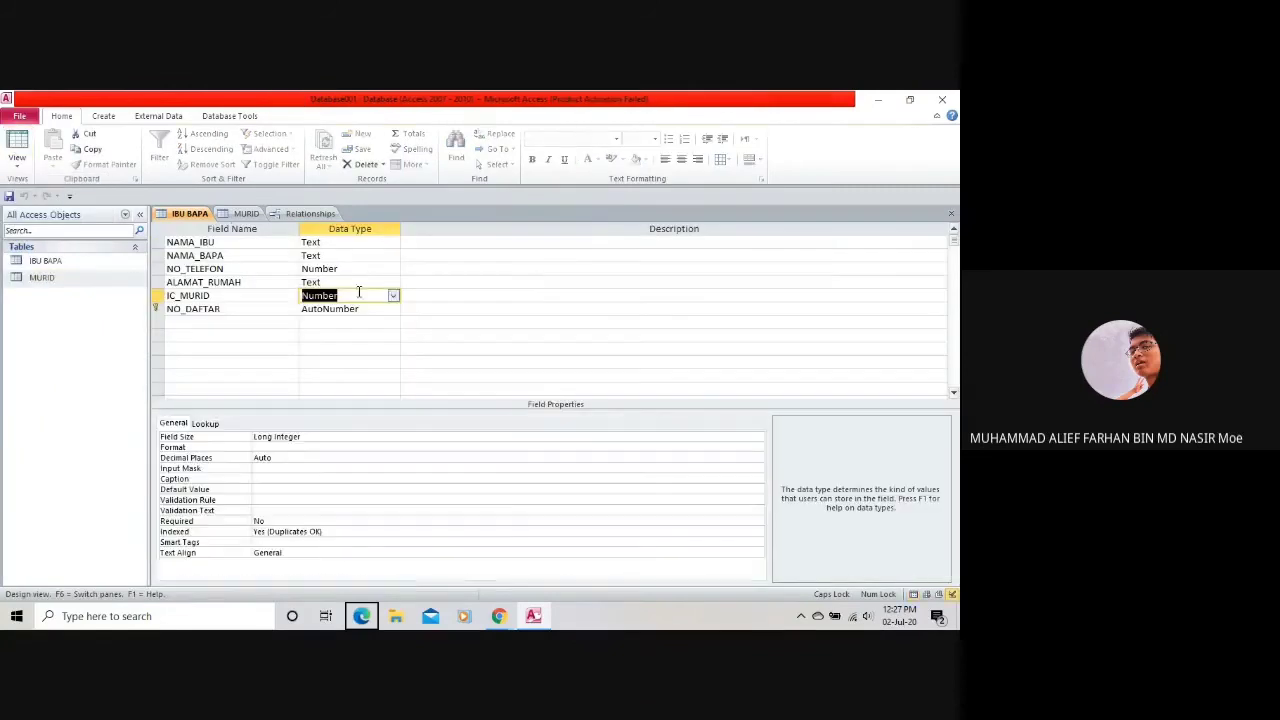
click(393, 296)
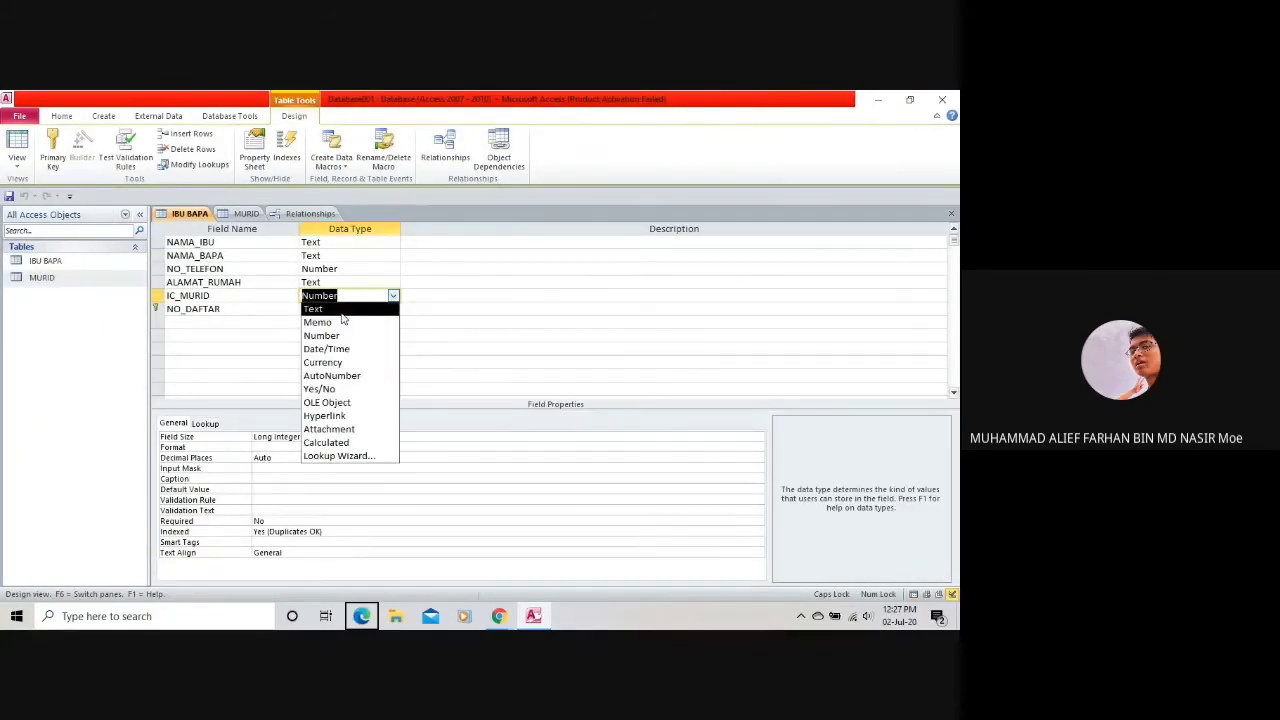
click(342, 311)
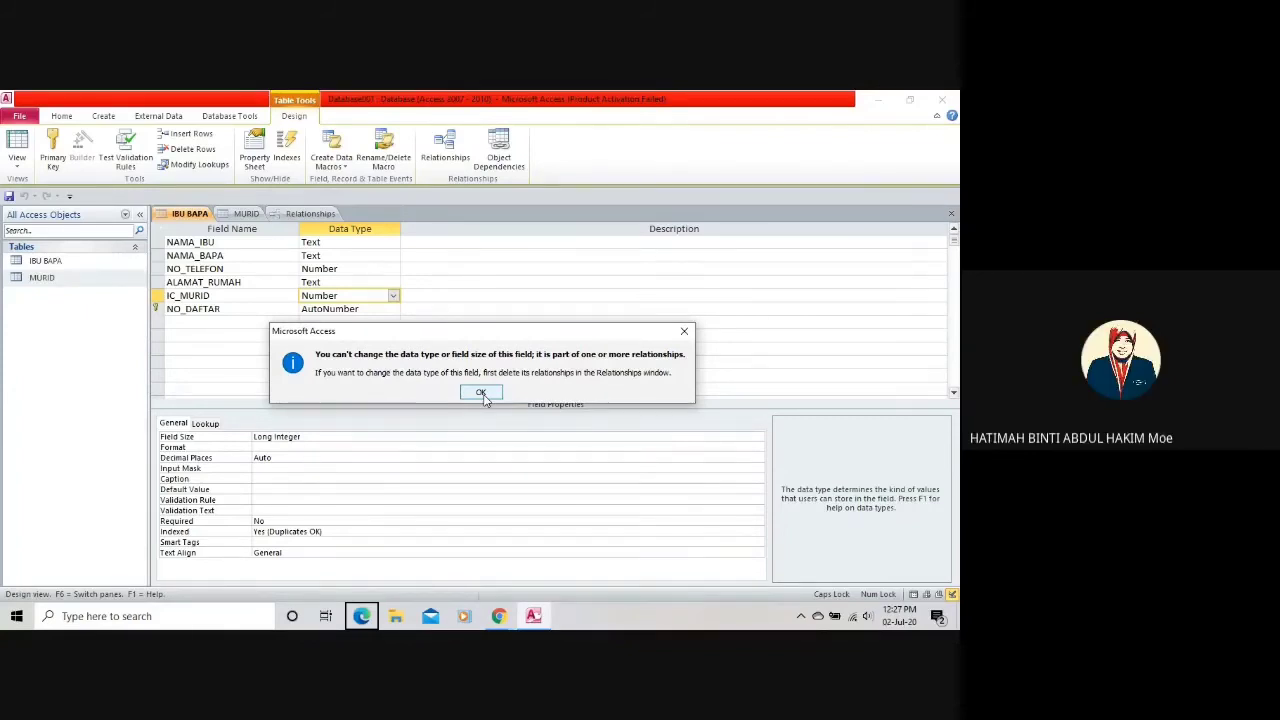
click(481, 393)
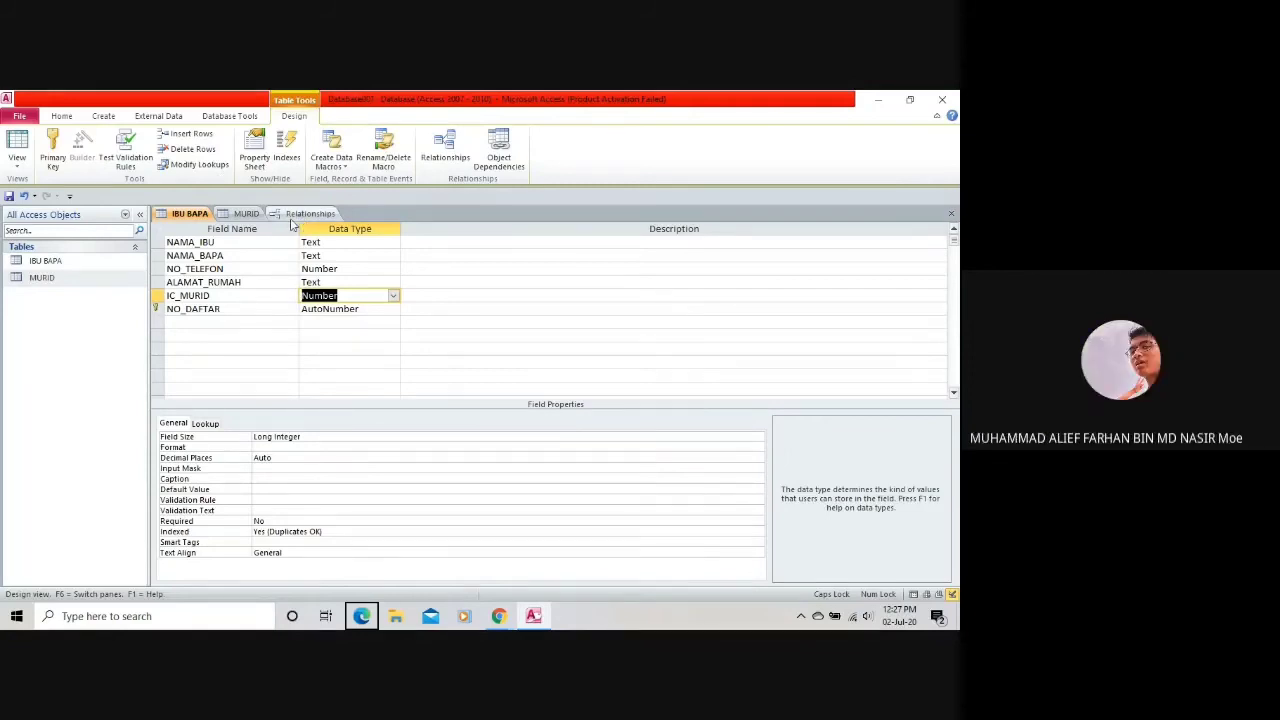
click(294, 215)
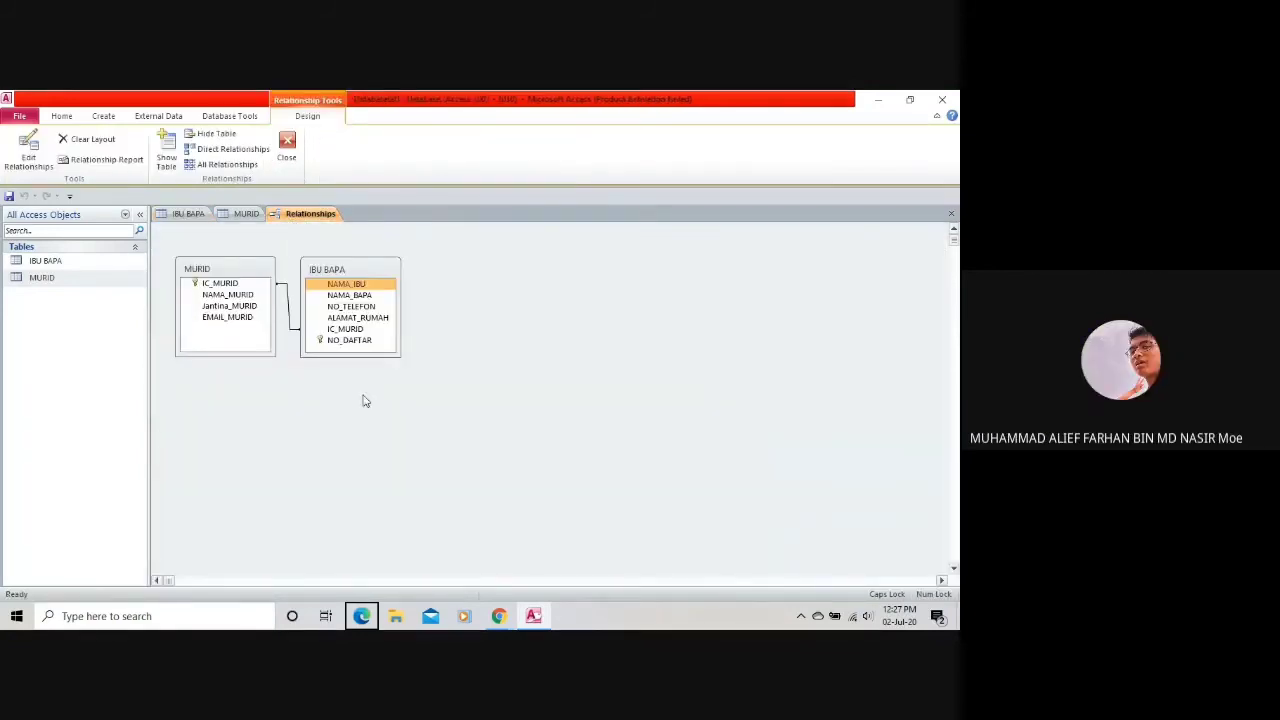
Retry setting IC_MURID to Text in IBU BAPA's design; the relationship blocks it.
click(242, 214)
click(287, 216)
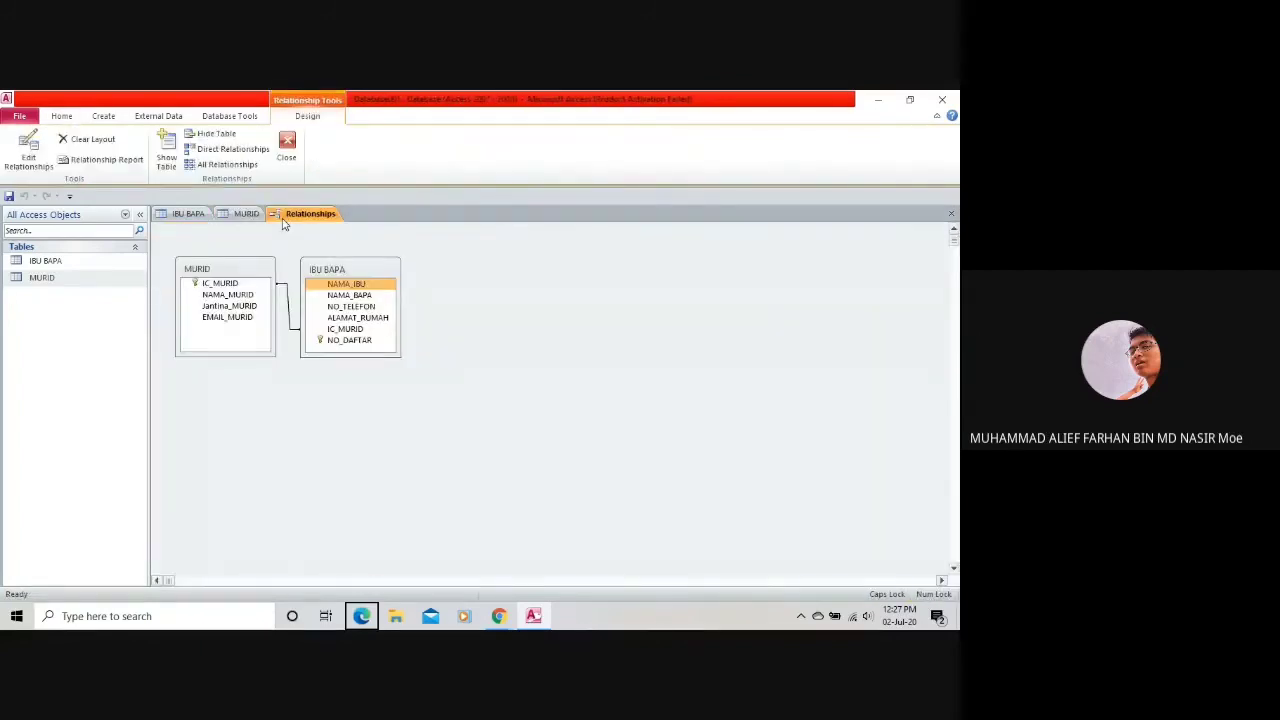
right_click(336, 289)
click(388, 293)
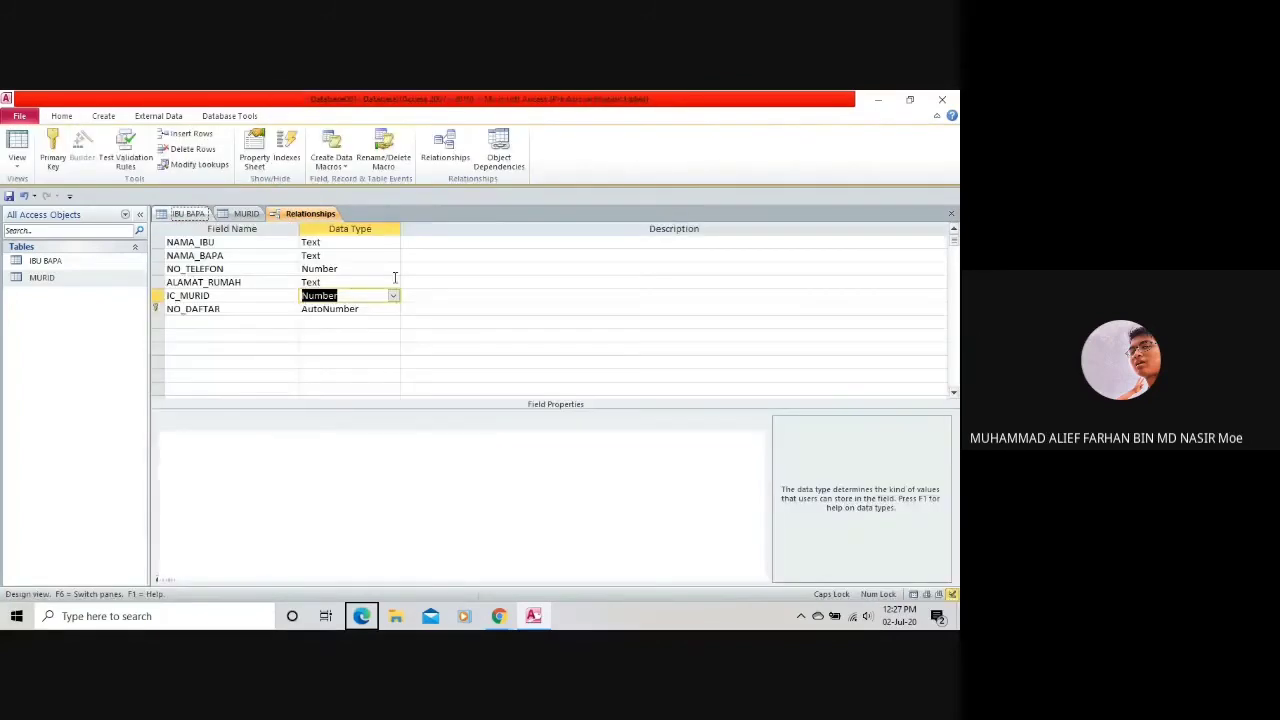
click(393, 295)
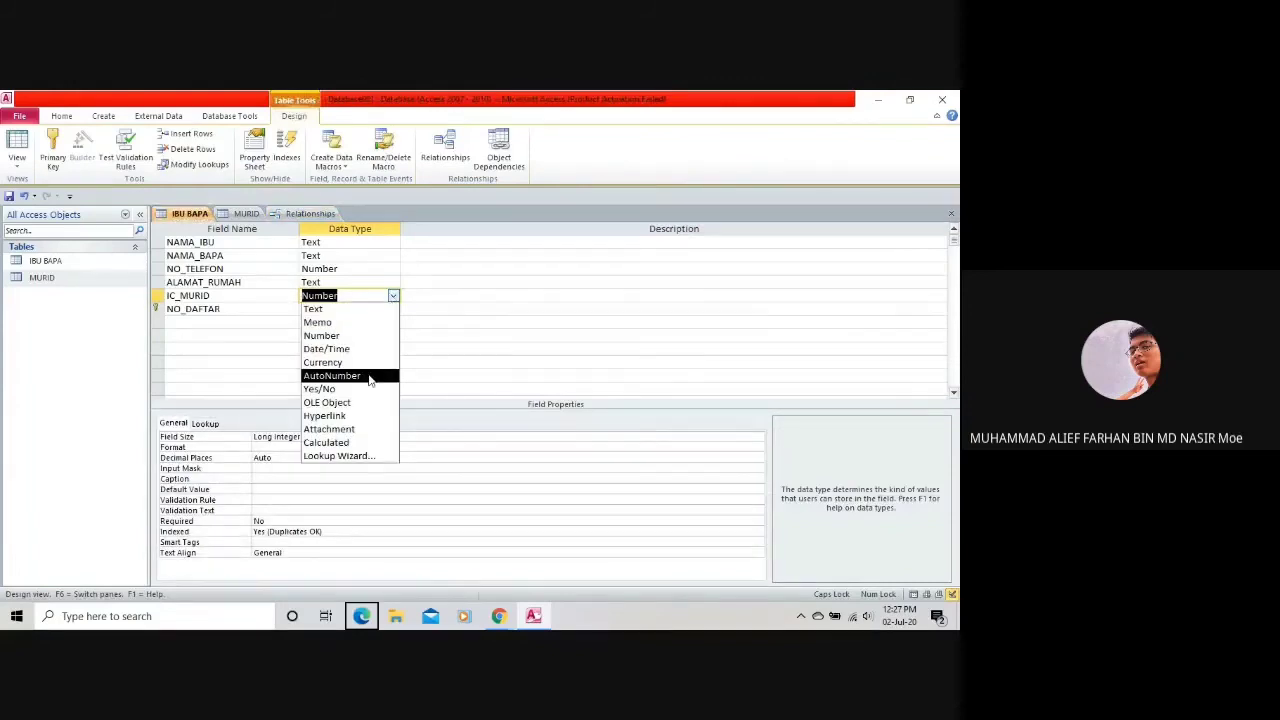
click(354, 309)
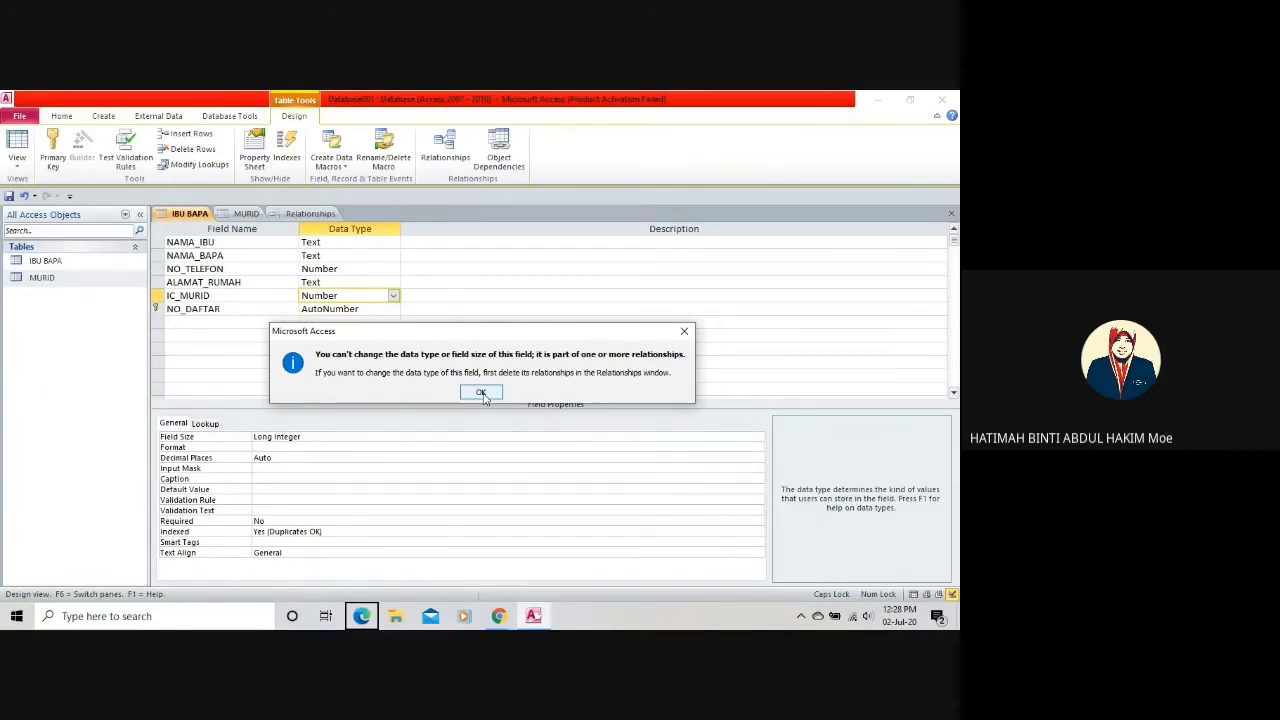
click(481, 393)
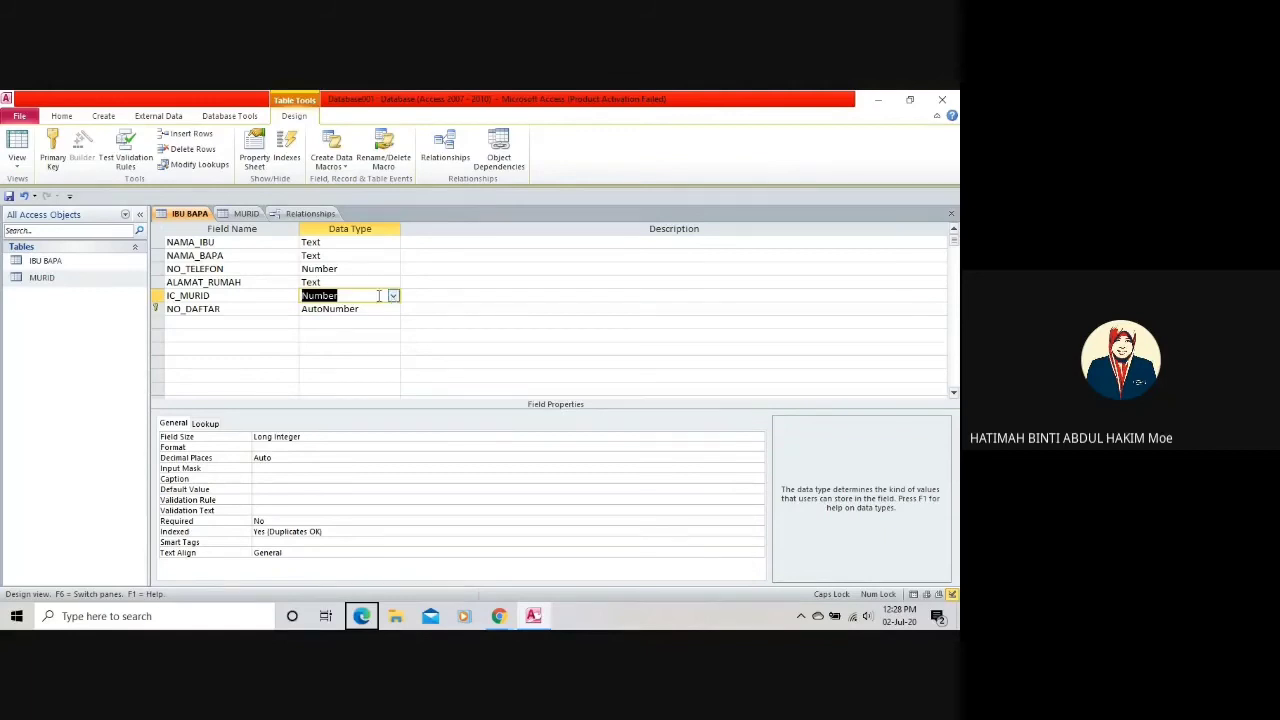
Close the Relationships view and retry the Text change, which is blocked again.
click(310, 214)
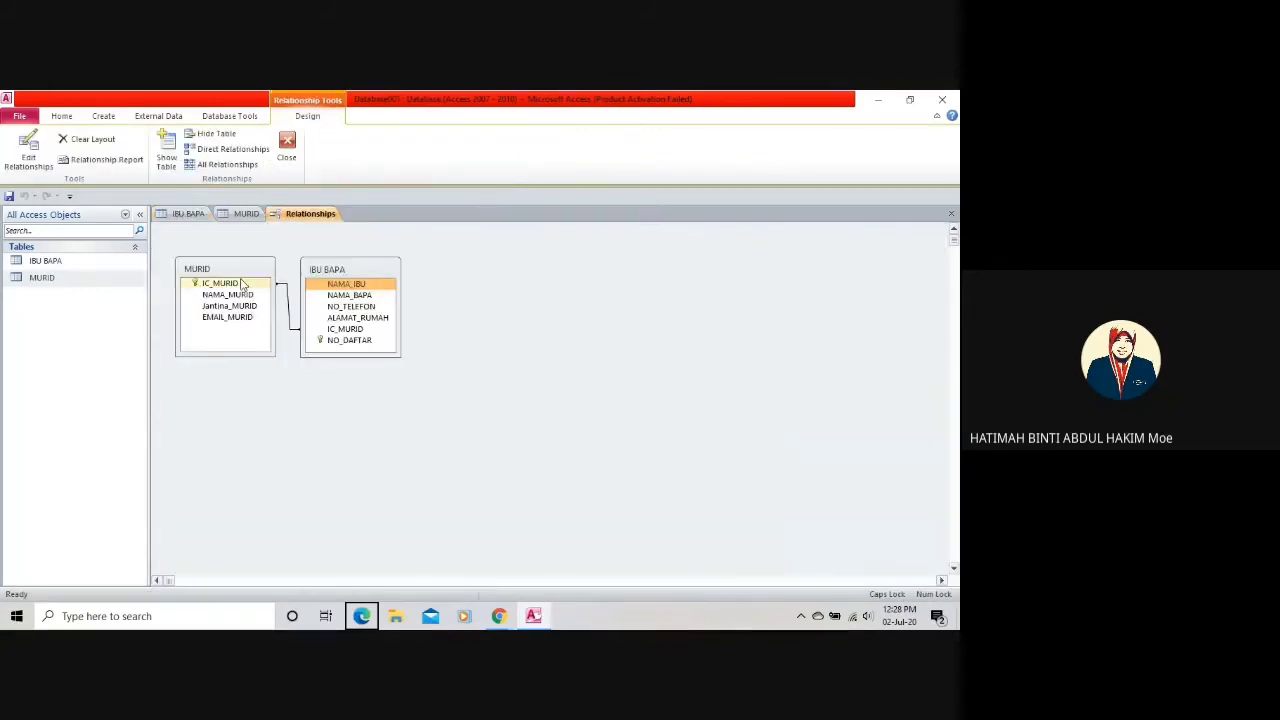
right_click(307, 224)
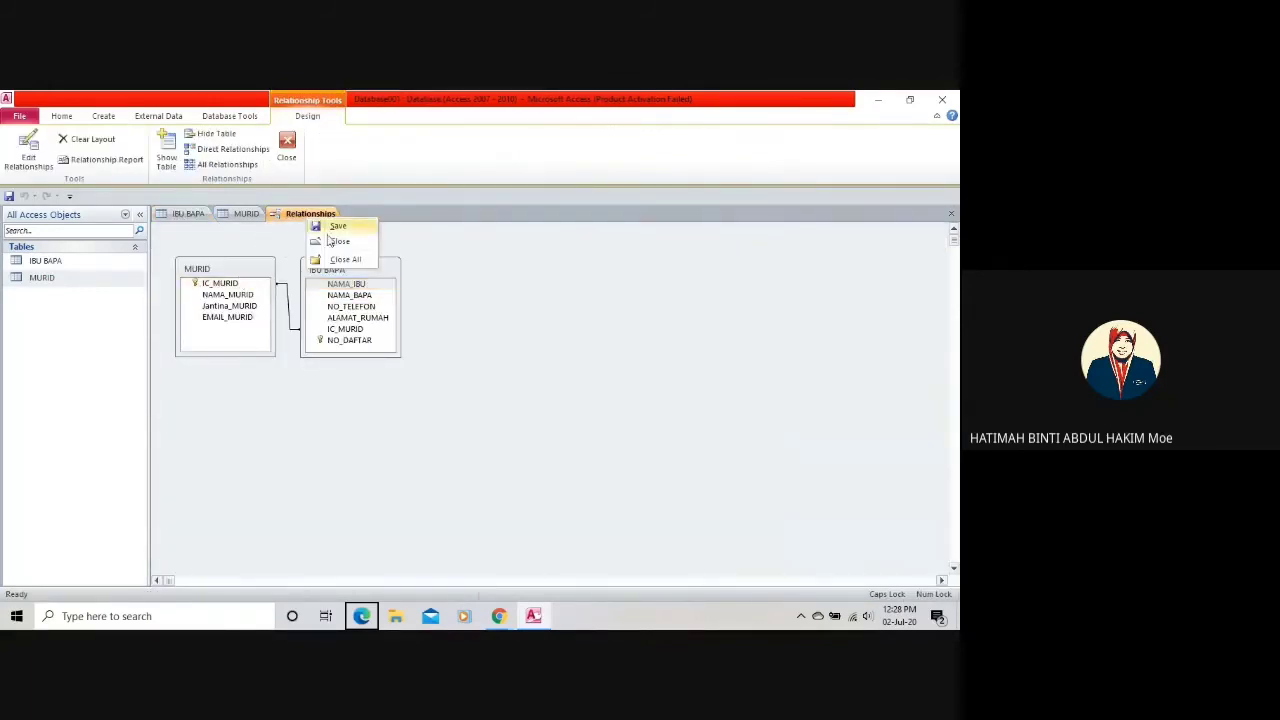
click(339, 240)
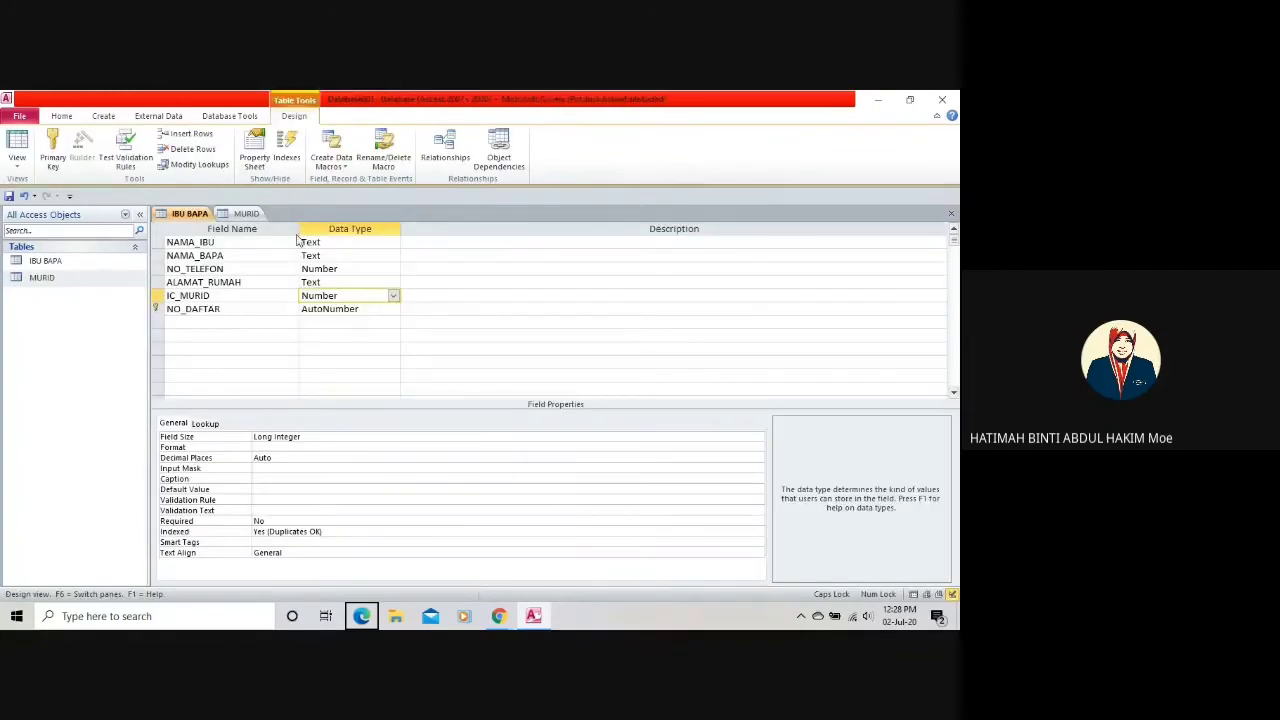
click(393, 295)
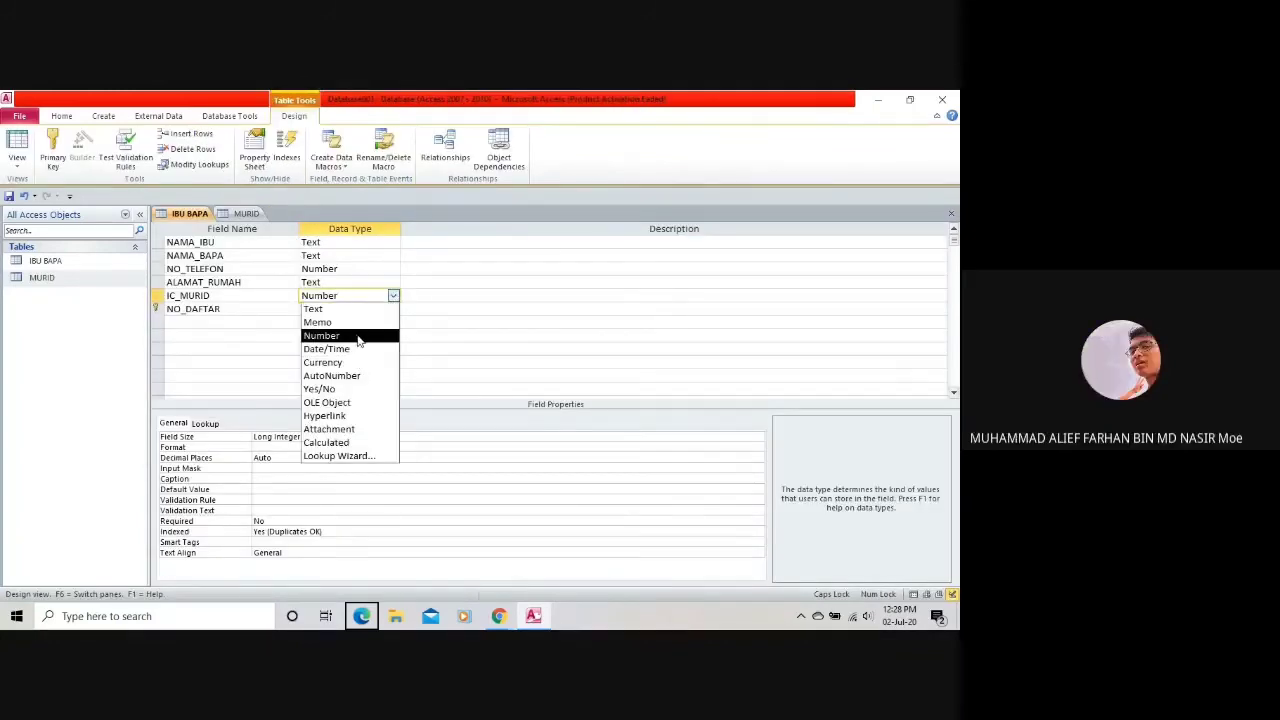
click(350, 296)
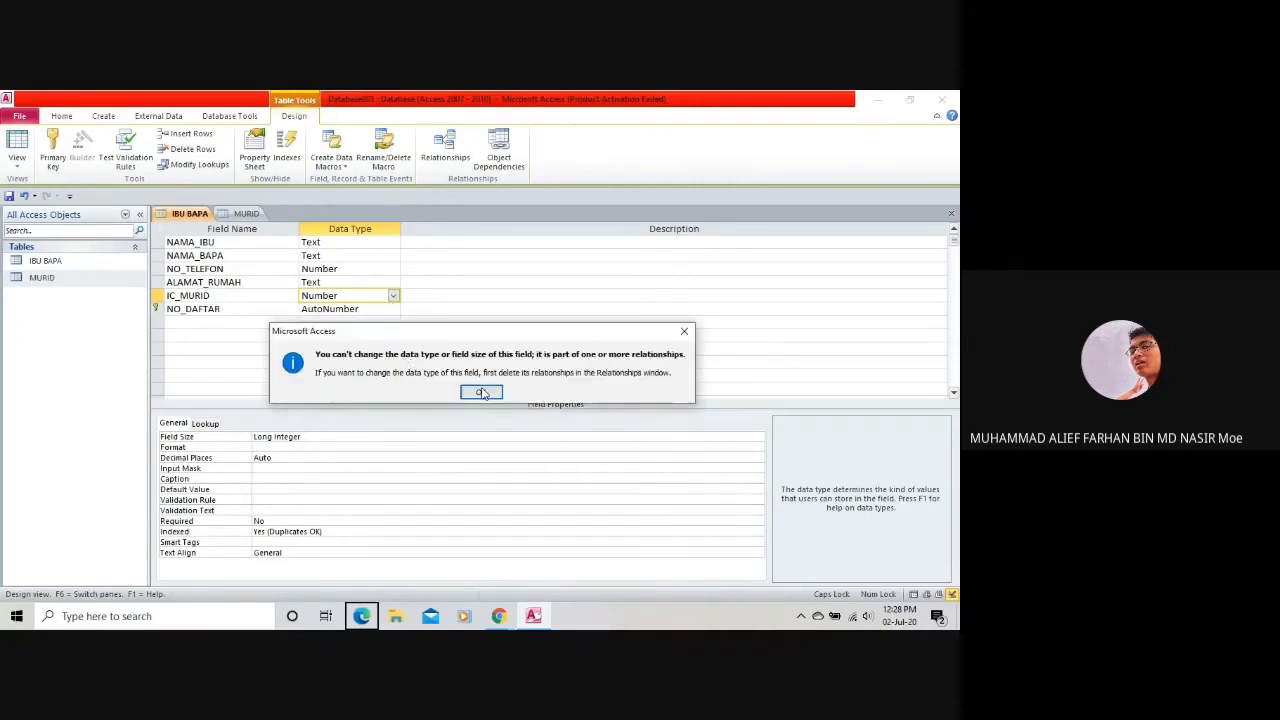
click(482, 393)
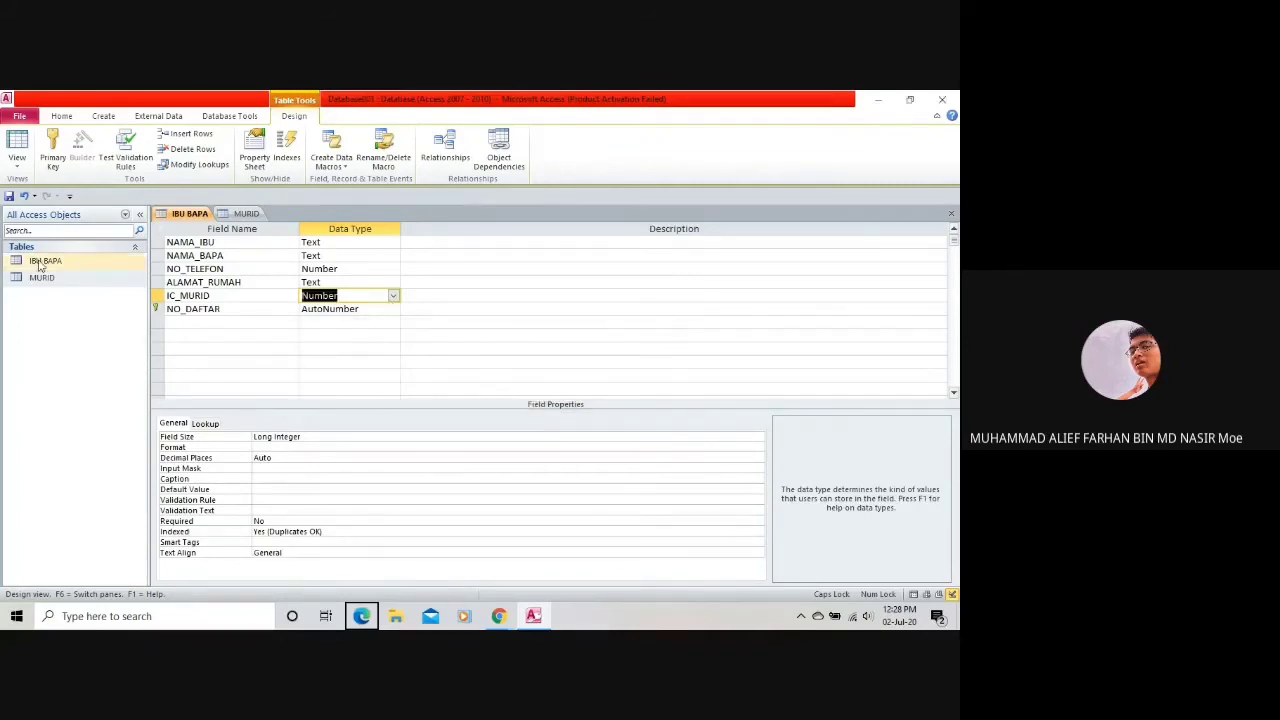
Reopen the Relationships view from Database Tools.
click(62, 118)
scroll(88, 148, down, 3)
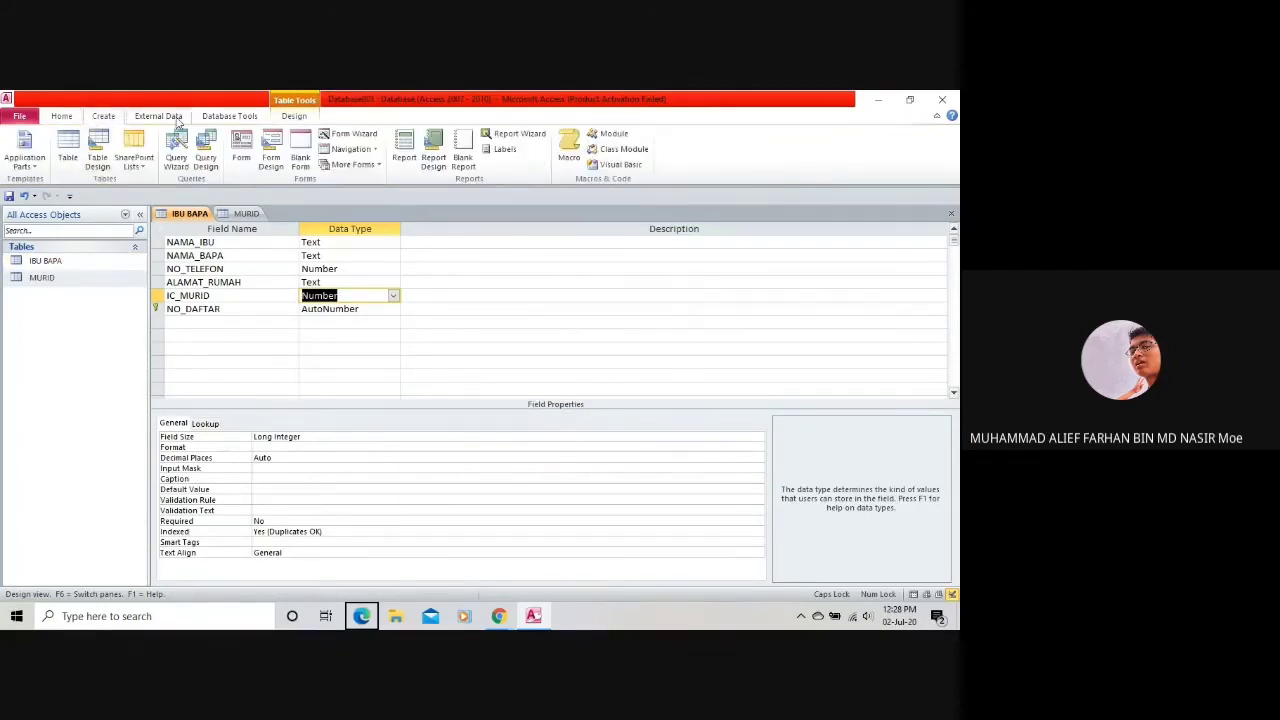
click(163, 148)
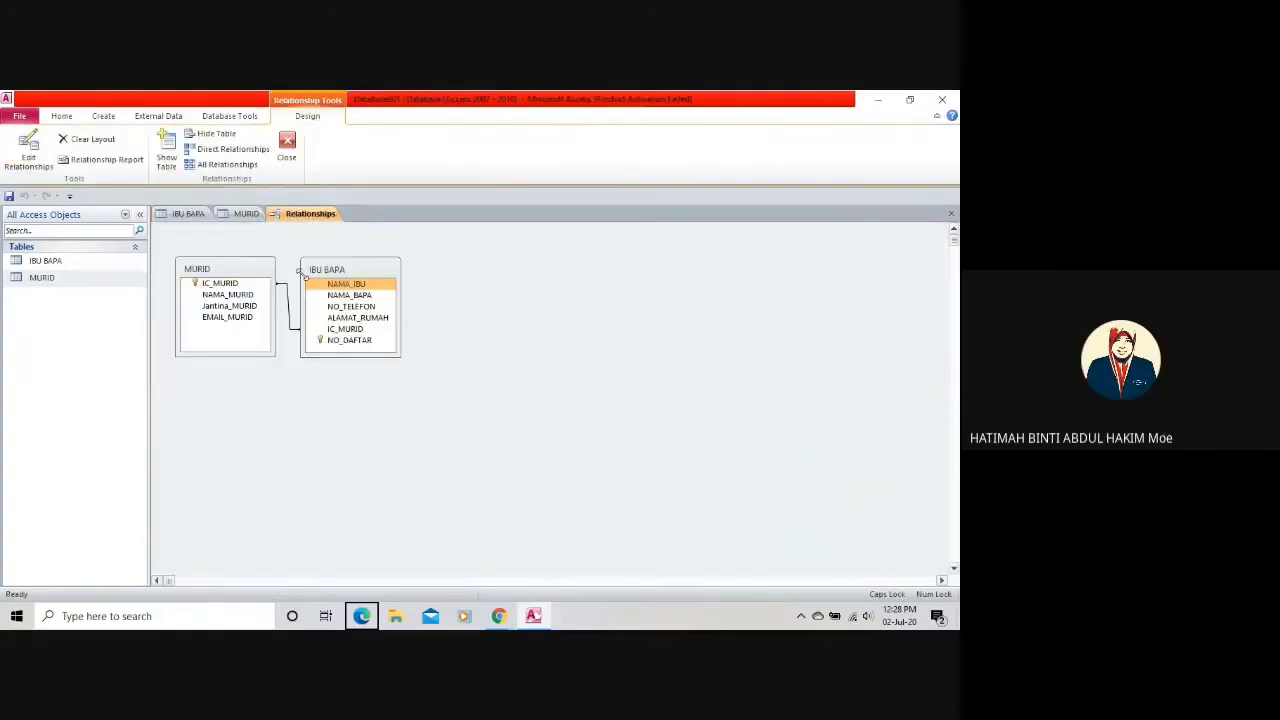
Drag IBU BAPA's IC_MURID onto MURID, then cancel the proposed new relationship.
right_click(316, 279)
click(323, 363)
click(347, 331)
right_click(350, 331)
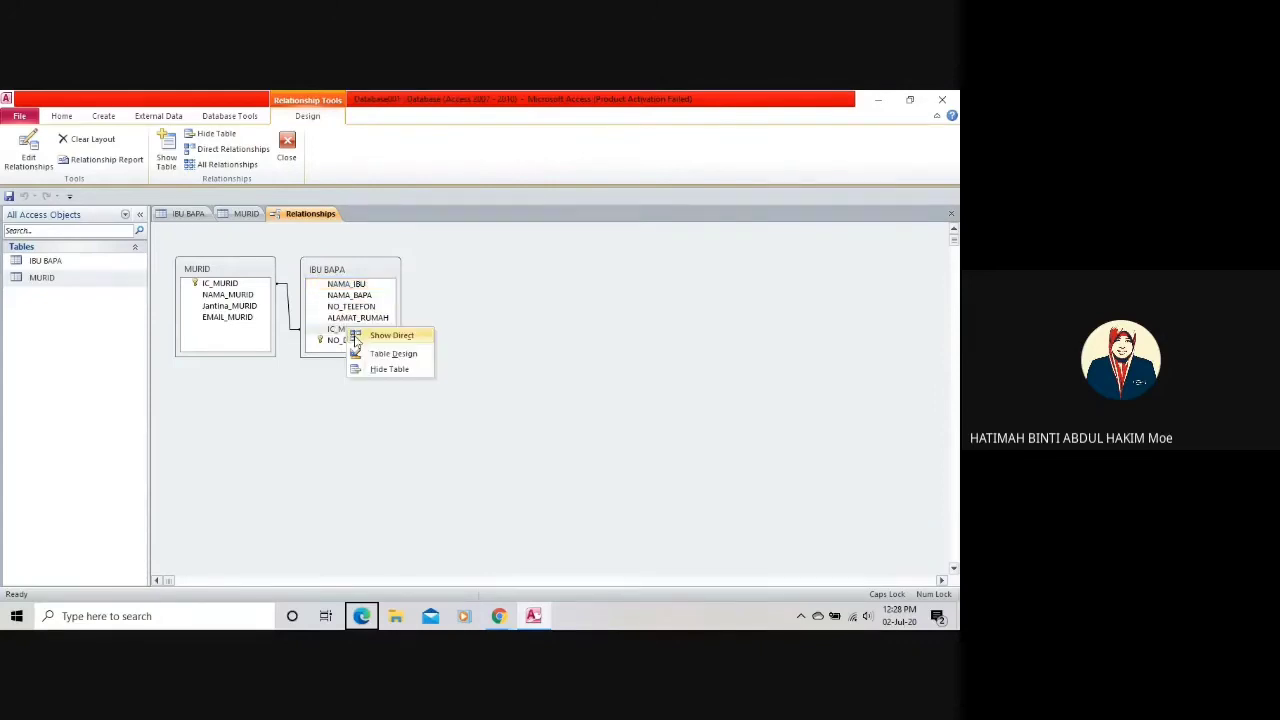
click(336, 336)
drag(336, 336, 237, 291)
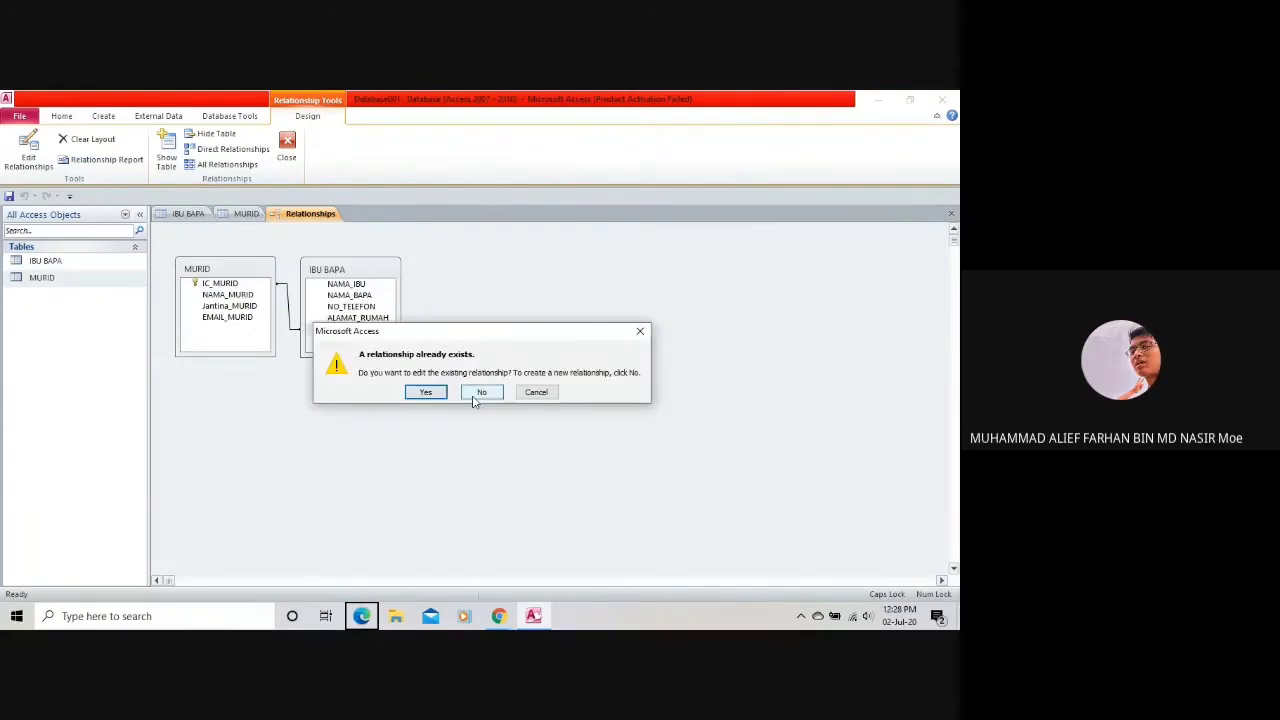
click(474, 392)
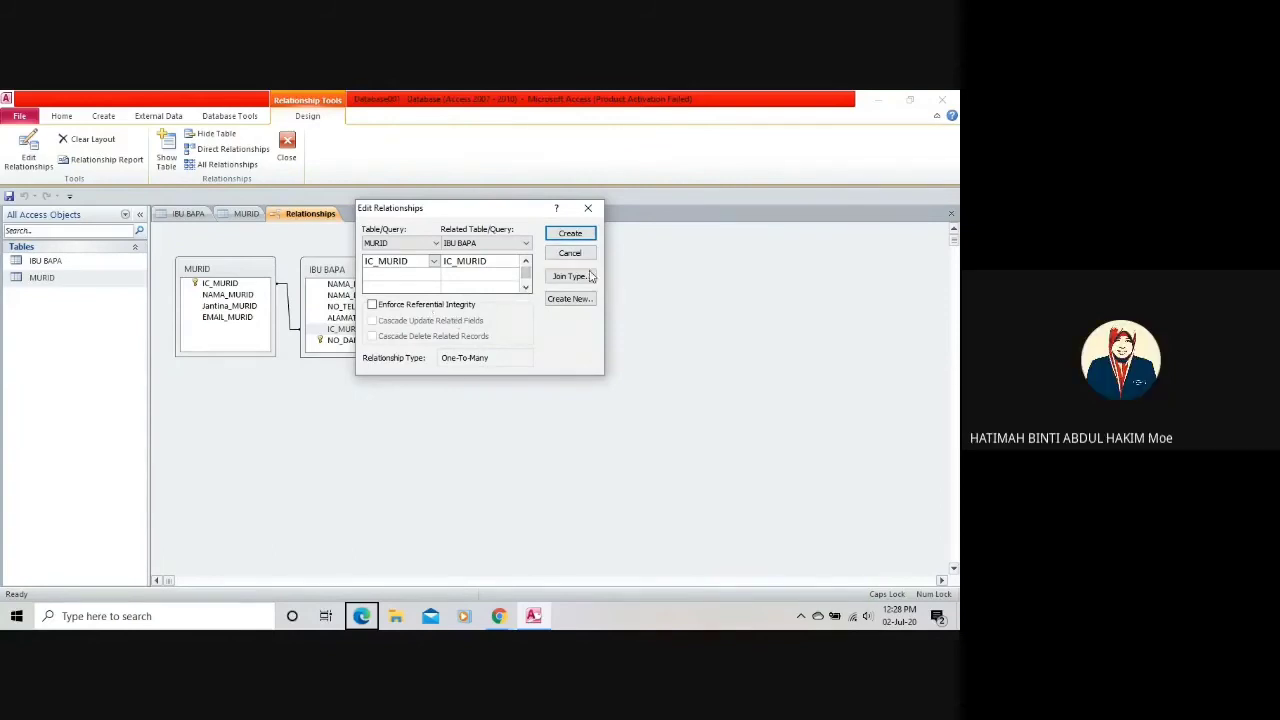
click(570, 256)
Enforce referential integrity with cascade update and delete on the existing link; a table lock blocks it.
drag(356, 329, 222, 284)
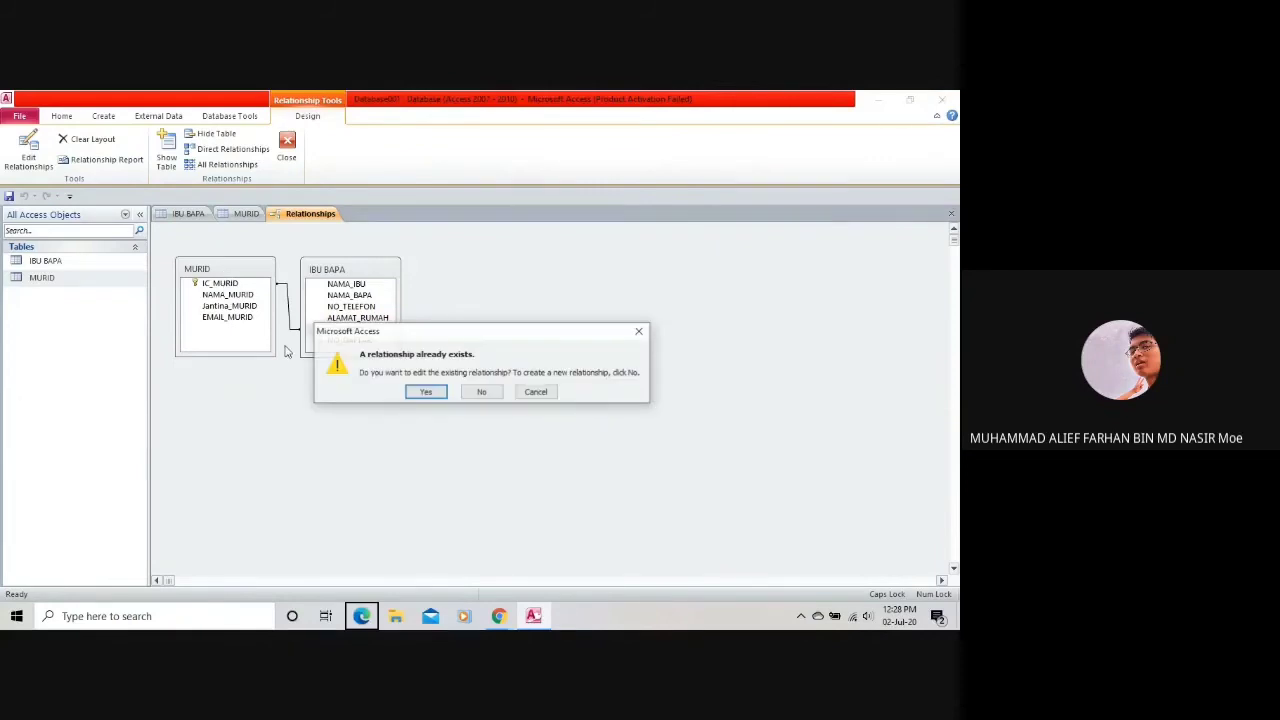
click(422, 392)
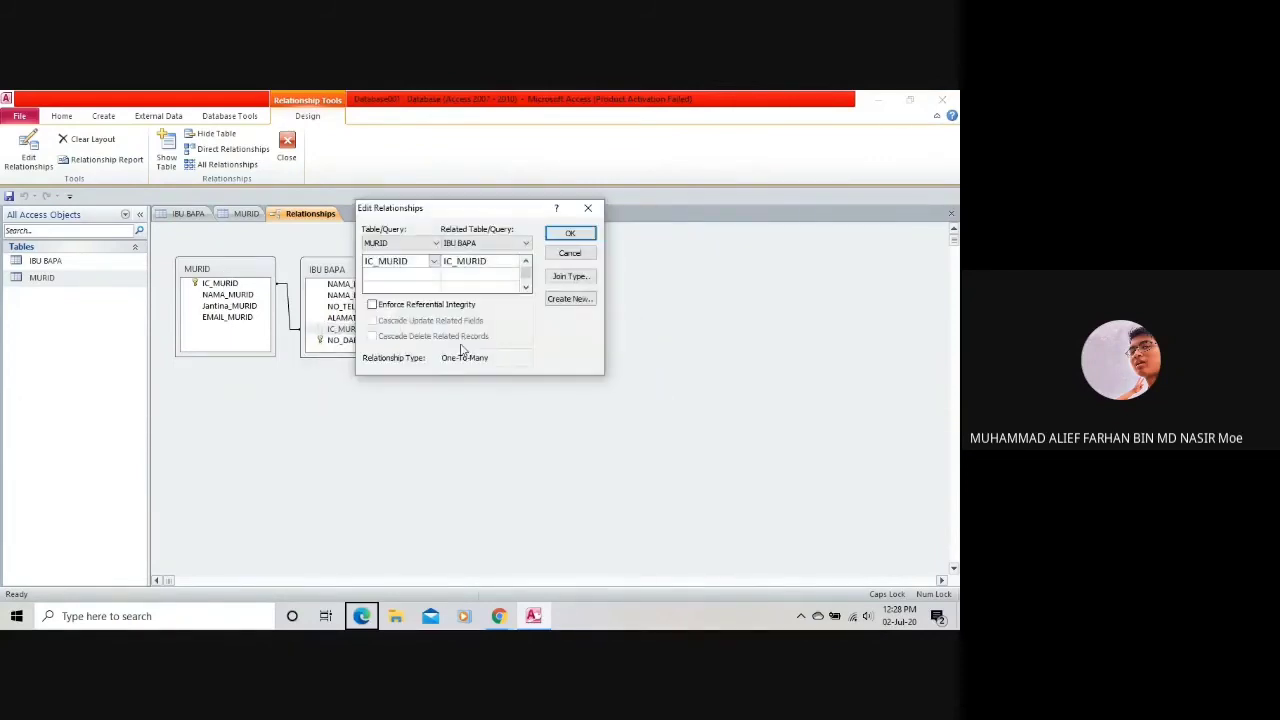
click(449, 308)
click(449, 320)
click(452, 336)
click(569, 233)
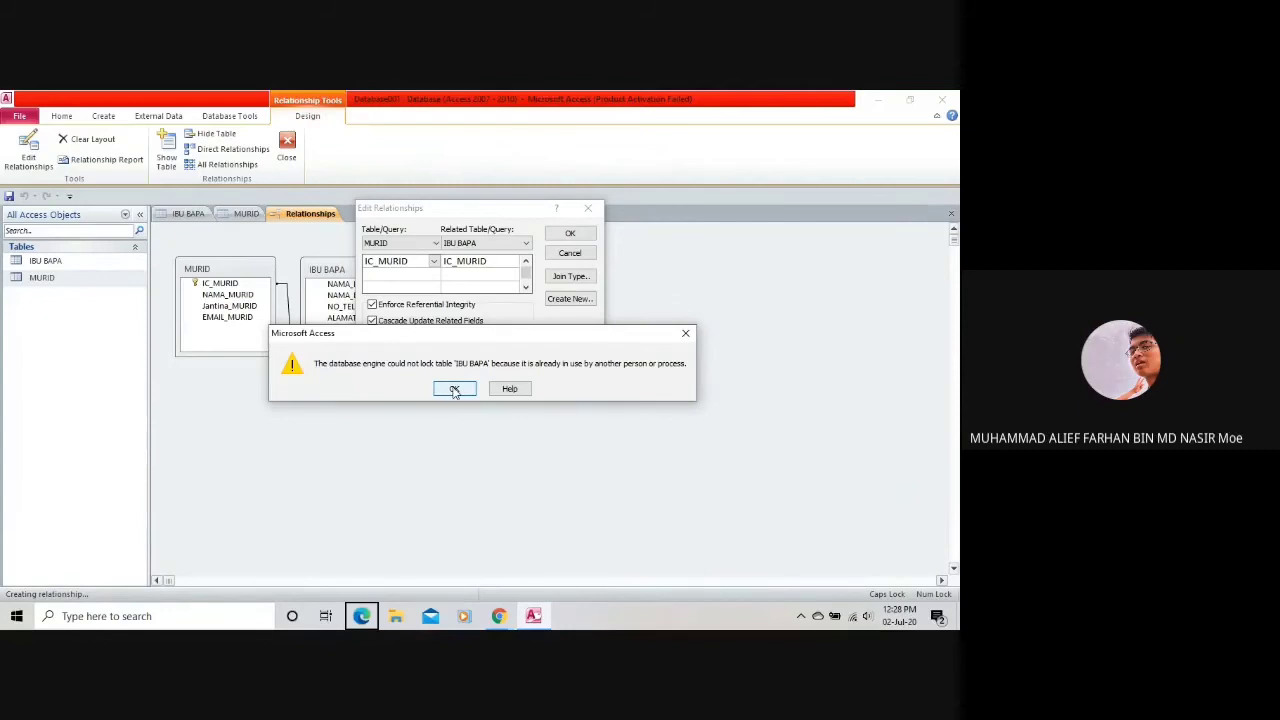
click(454, 389)
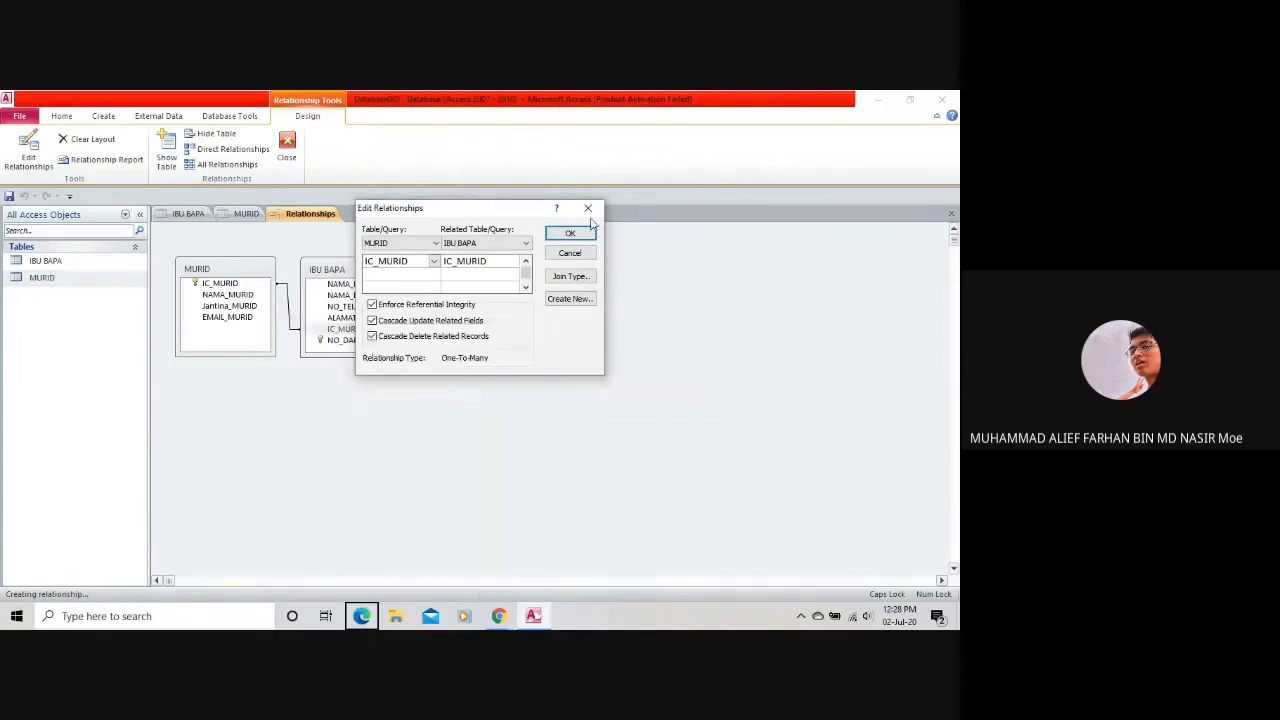
click(587, 208)
click(188, 213)
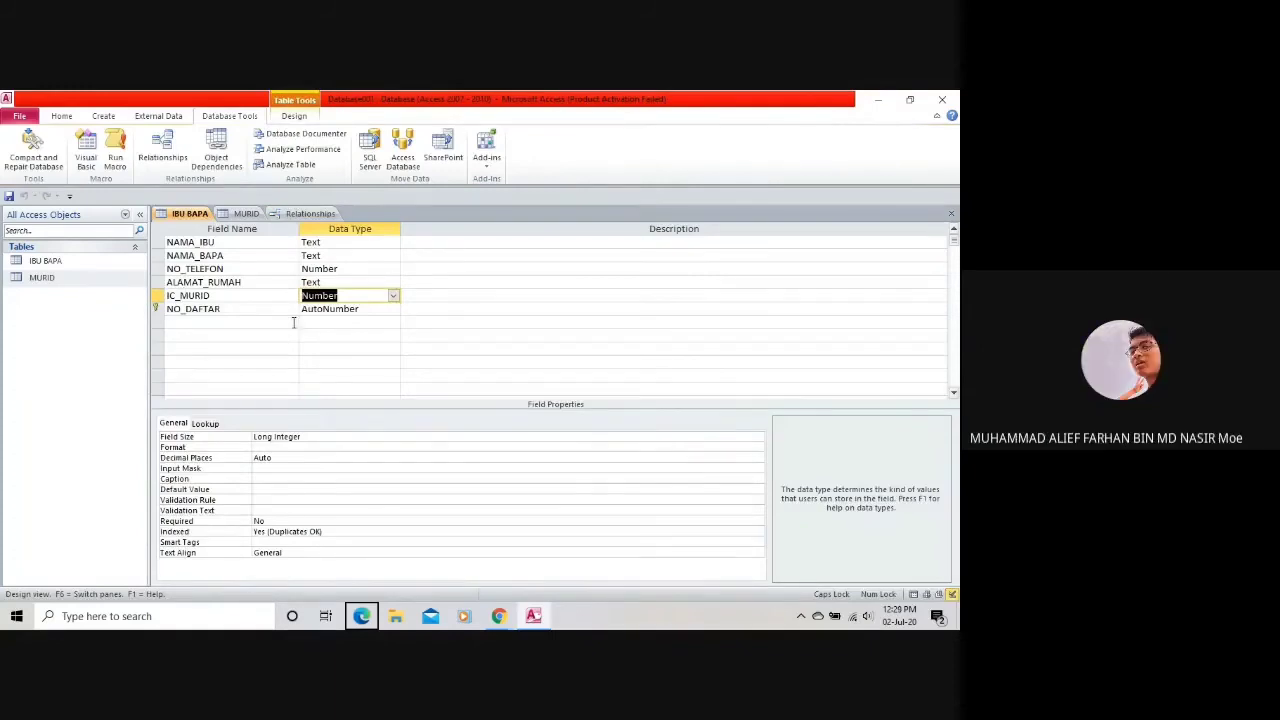
Show the MURID table in Design view.
click(246, 213)
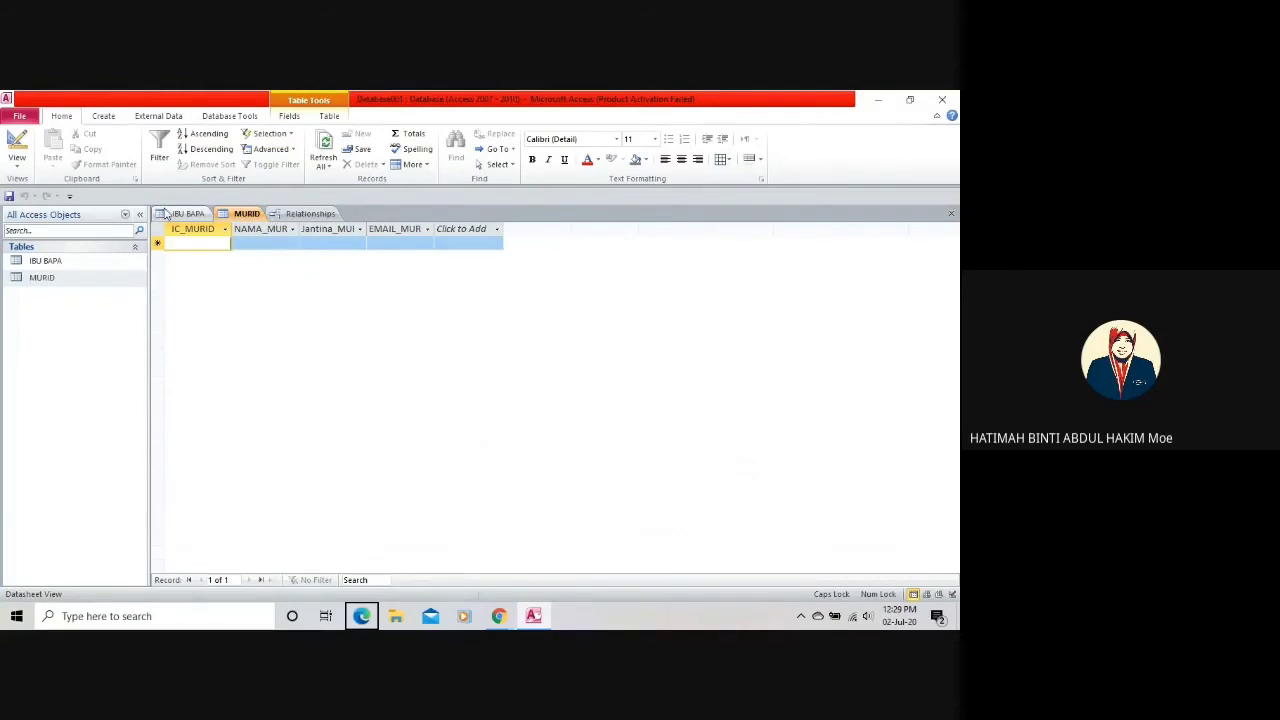
click(12, 160)
click(36, 288)
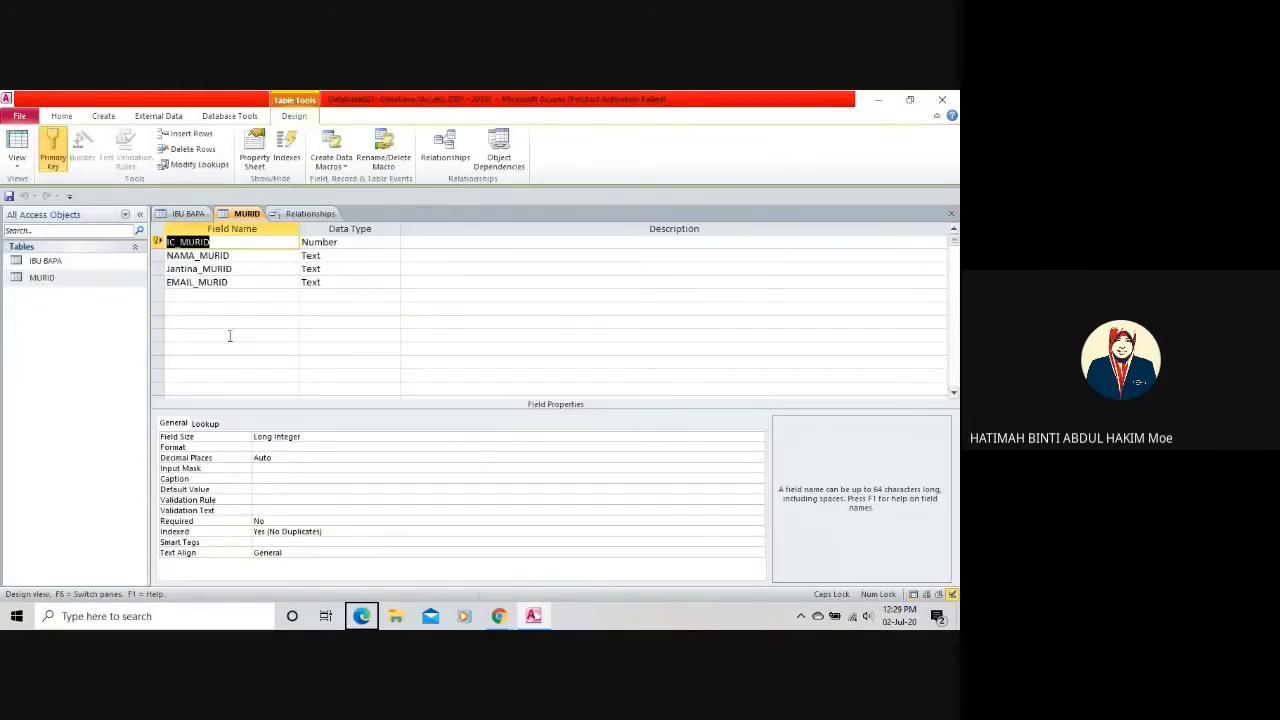
Retry enforcing integrity with cascading updates and deletes on IC_MURID; the table lock blocks it again.
click(316, 216)
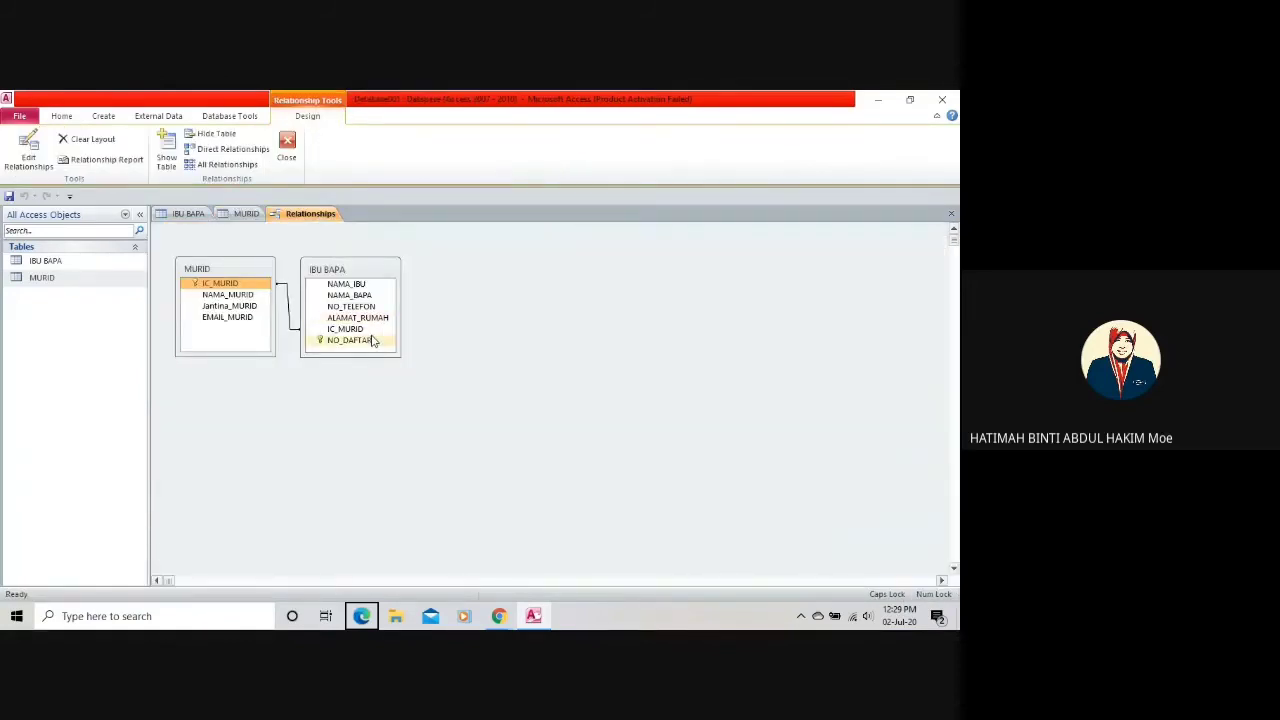
drag(372, 340, 236, 284)
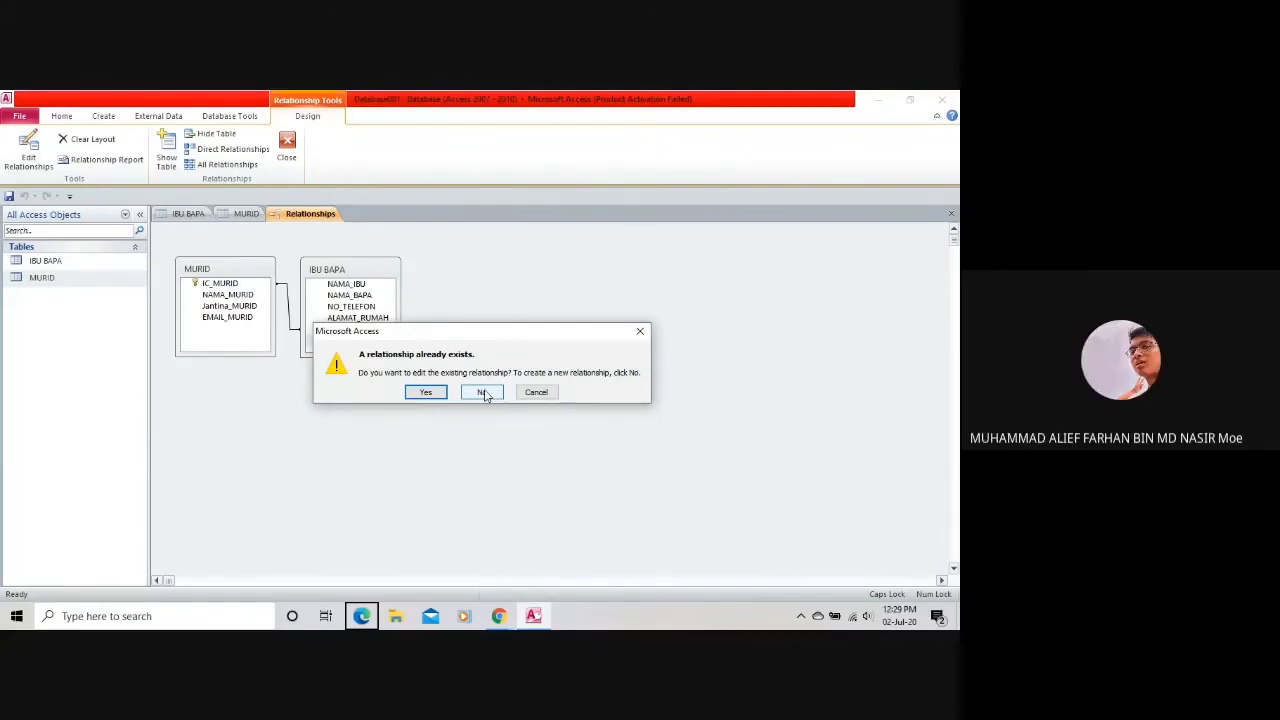
click(425, 392)
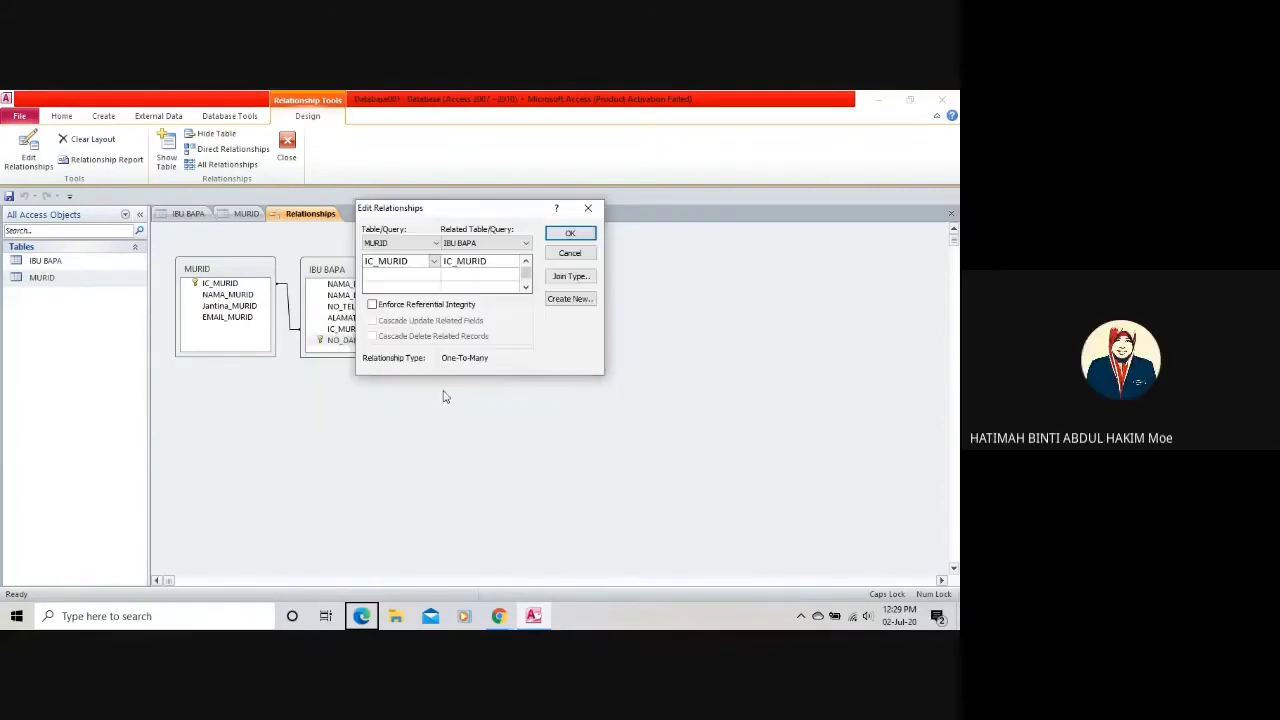
click(430, 320)
click(436, 338)
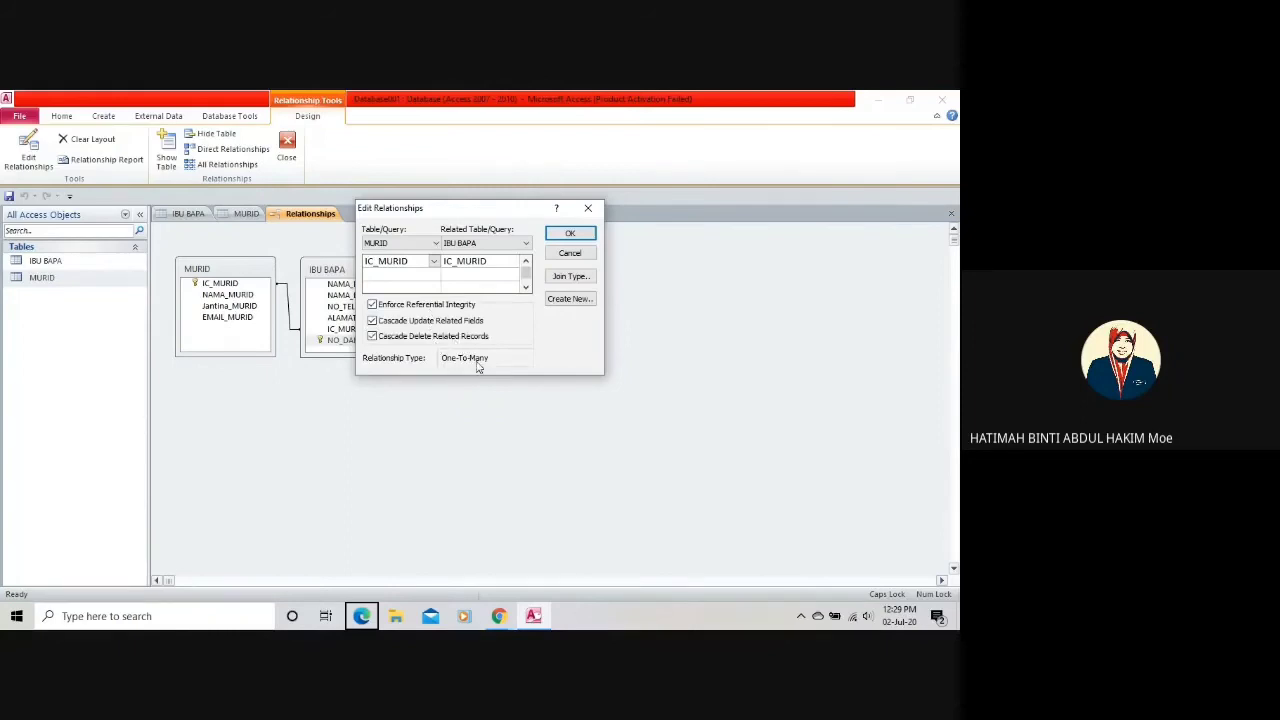
click(570, 233)
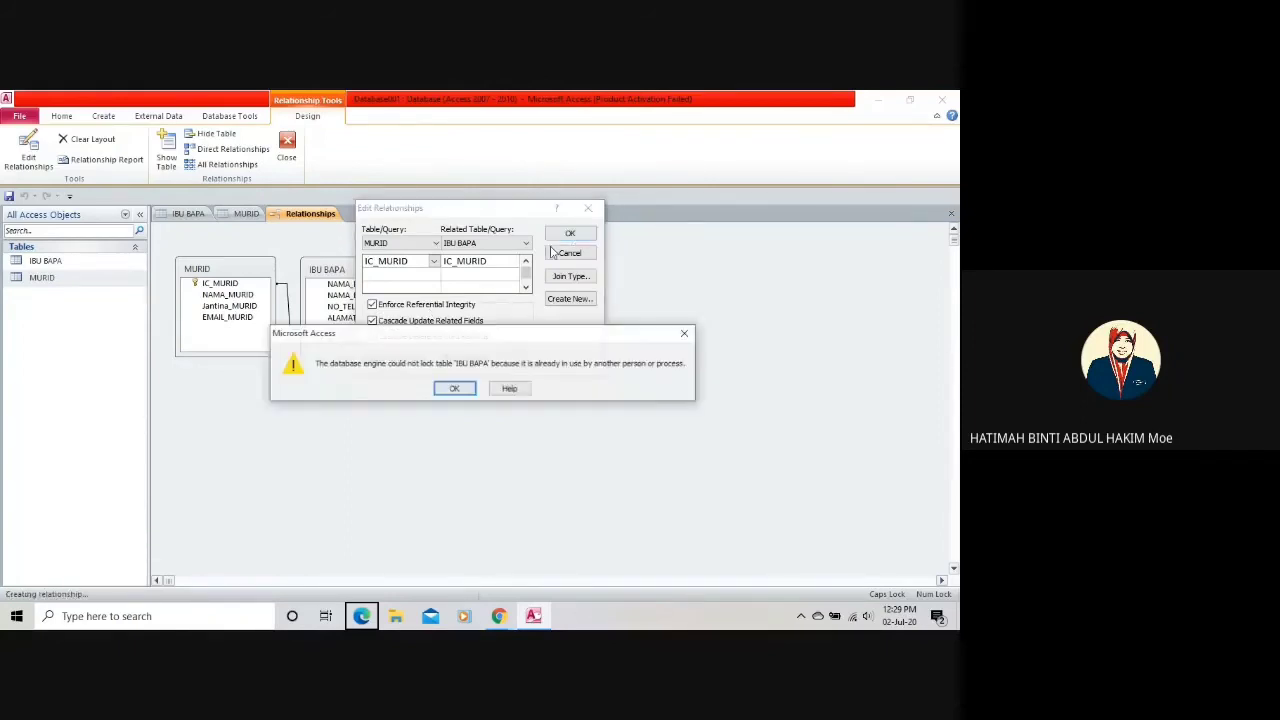
click(468, 389)
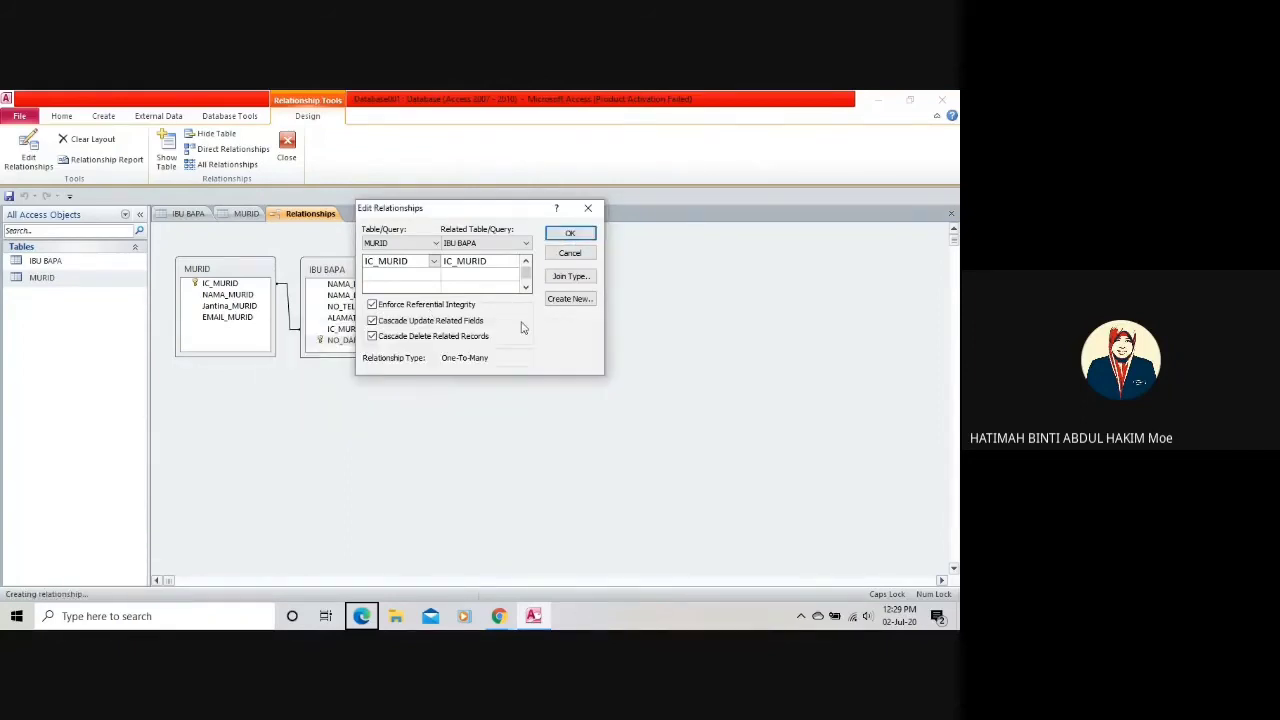
click(587, 208)
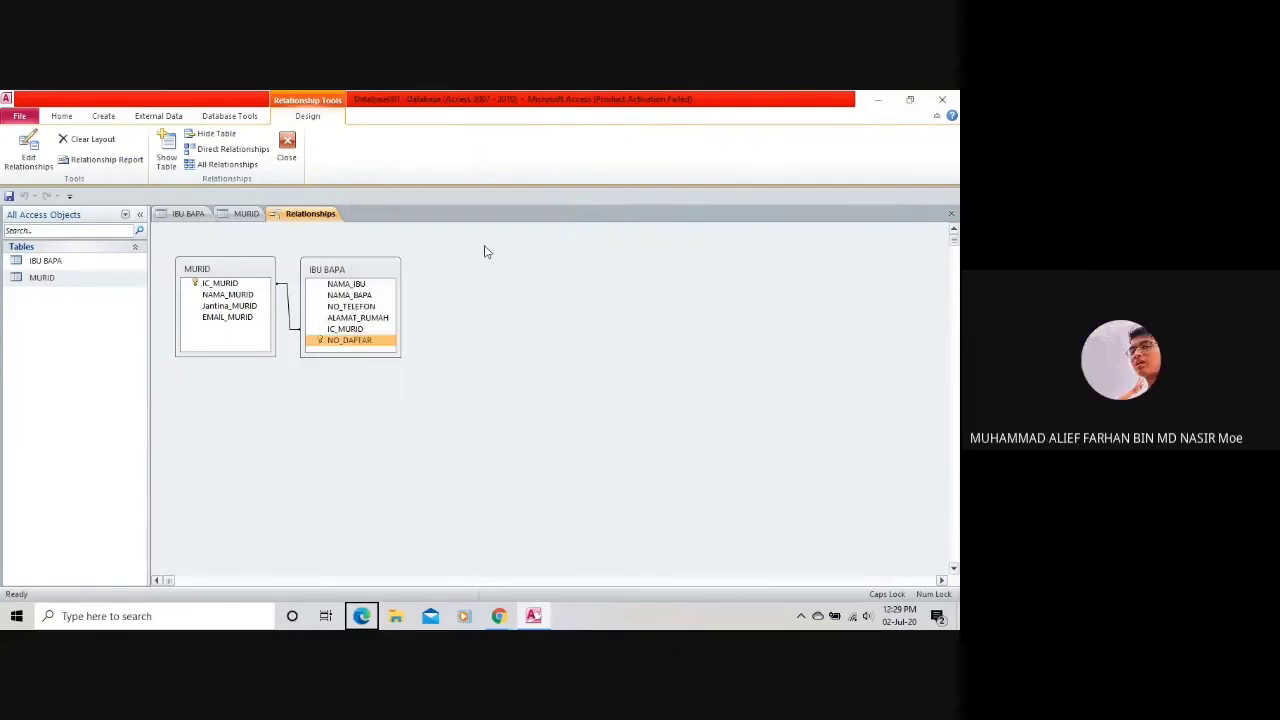
right_click(269, 278)
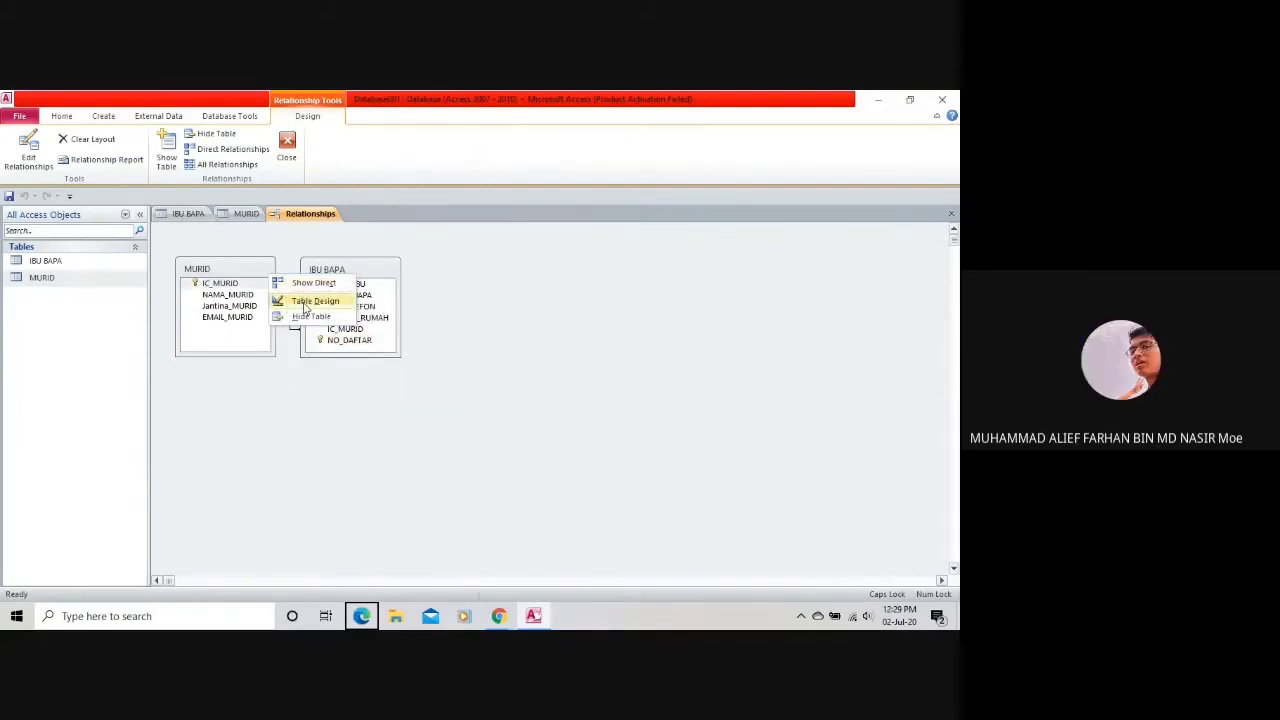
click(306, 301)
click(318, 218)
right_click(249, 268)
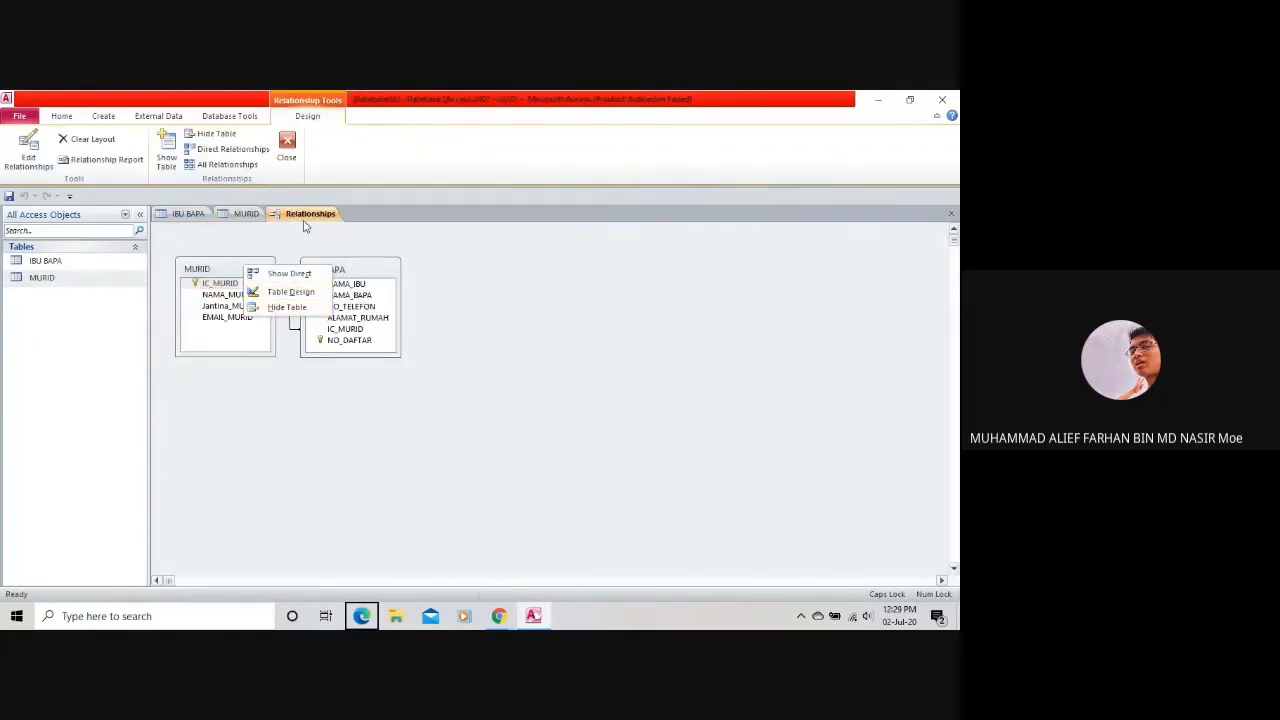
key(Escape)
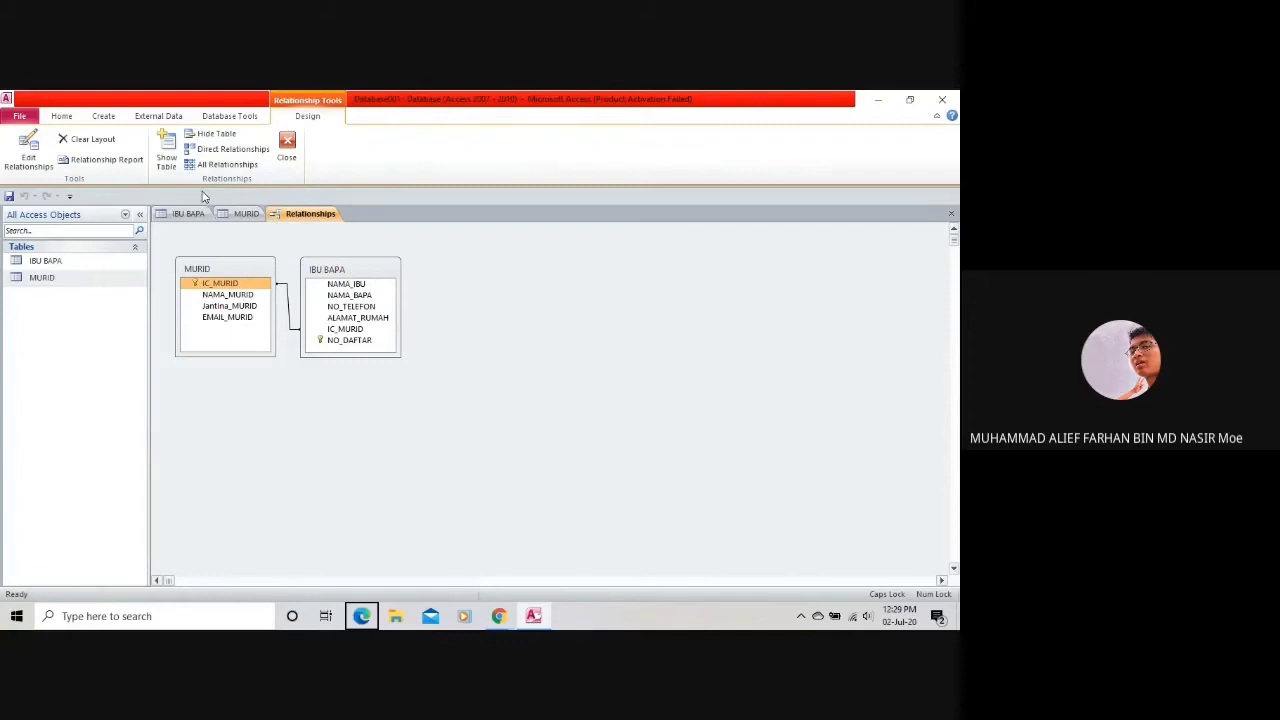
click(28, 150)
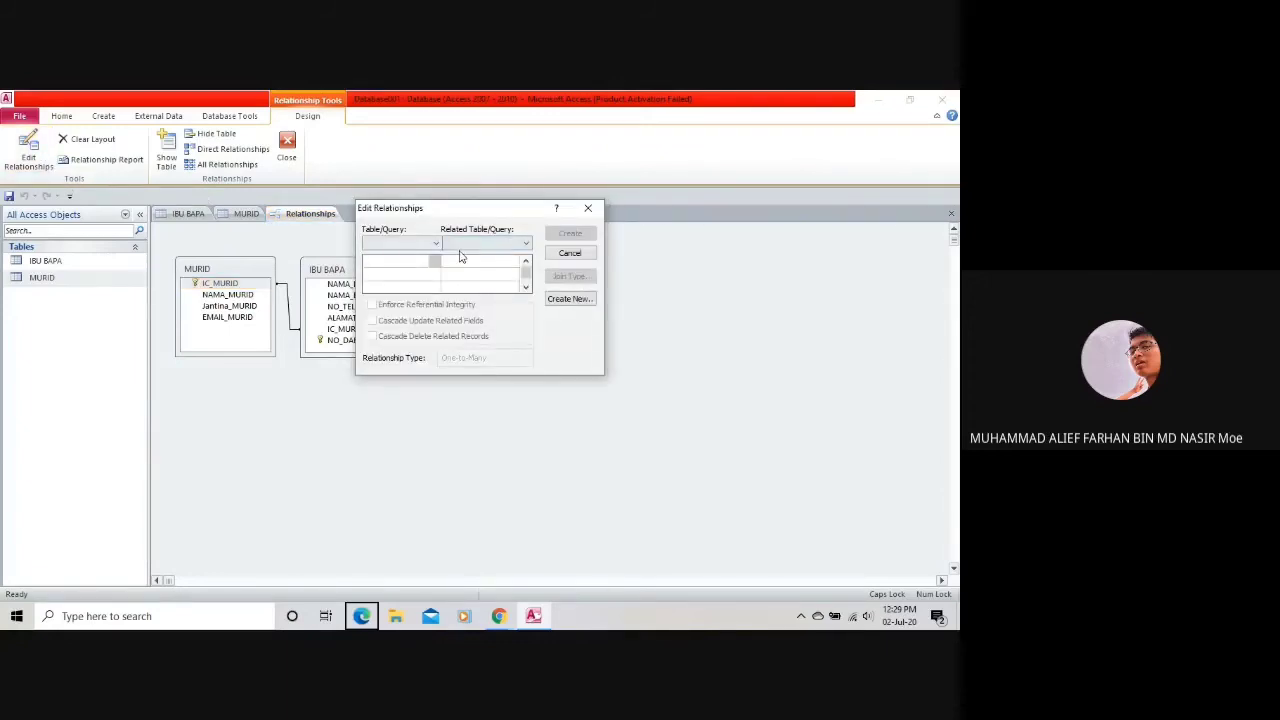
click(588, 208)
right_click(379, 255)
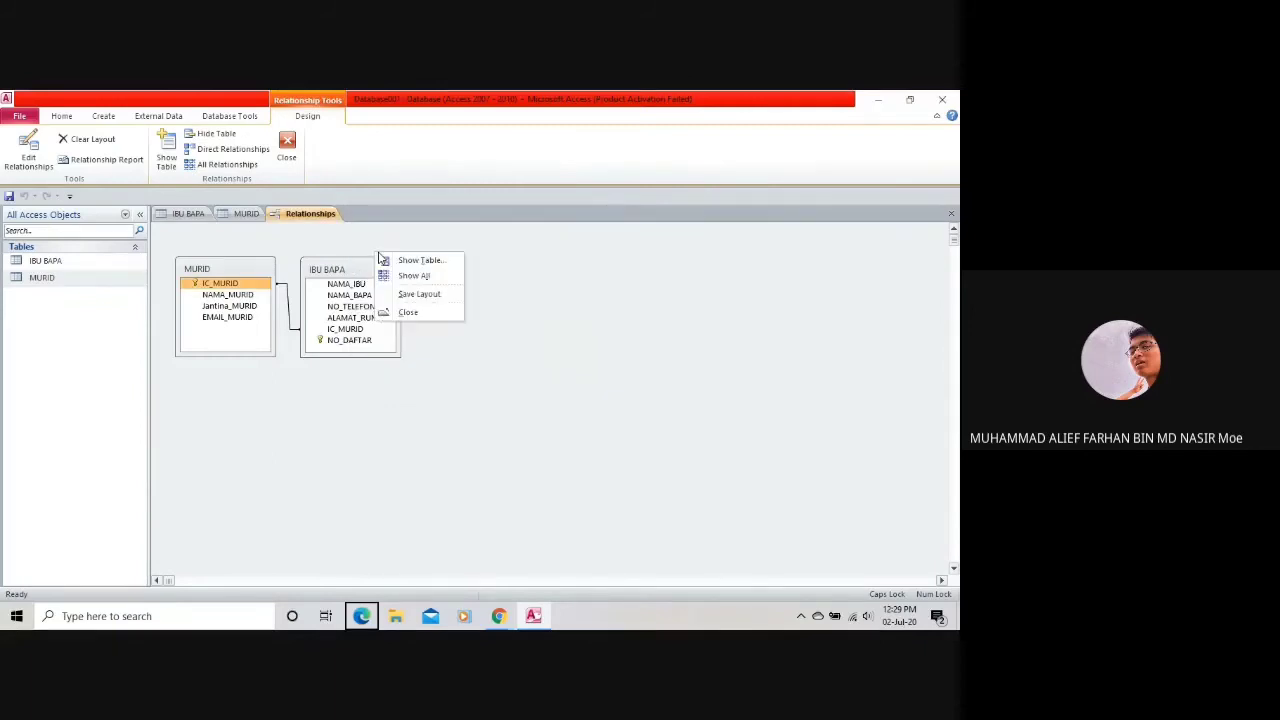
click(392, 423)
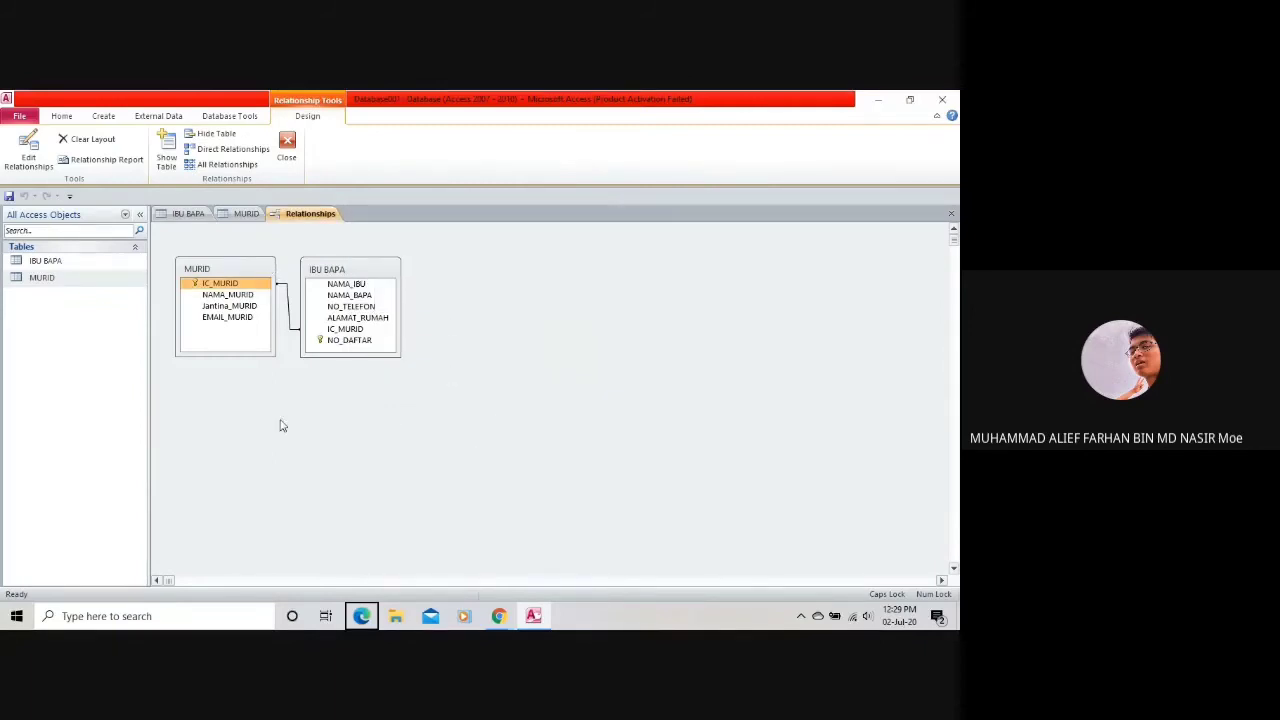
right_click(344, 284)
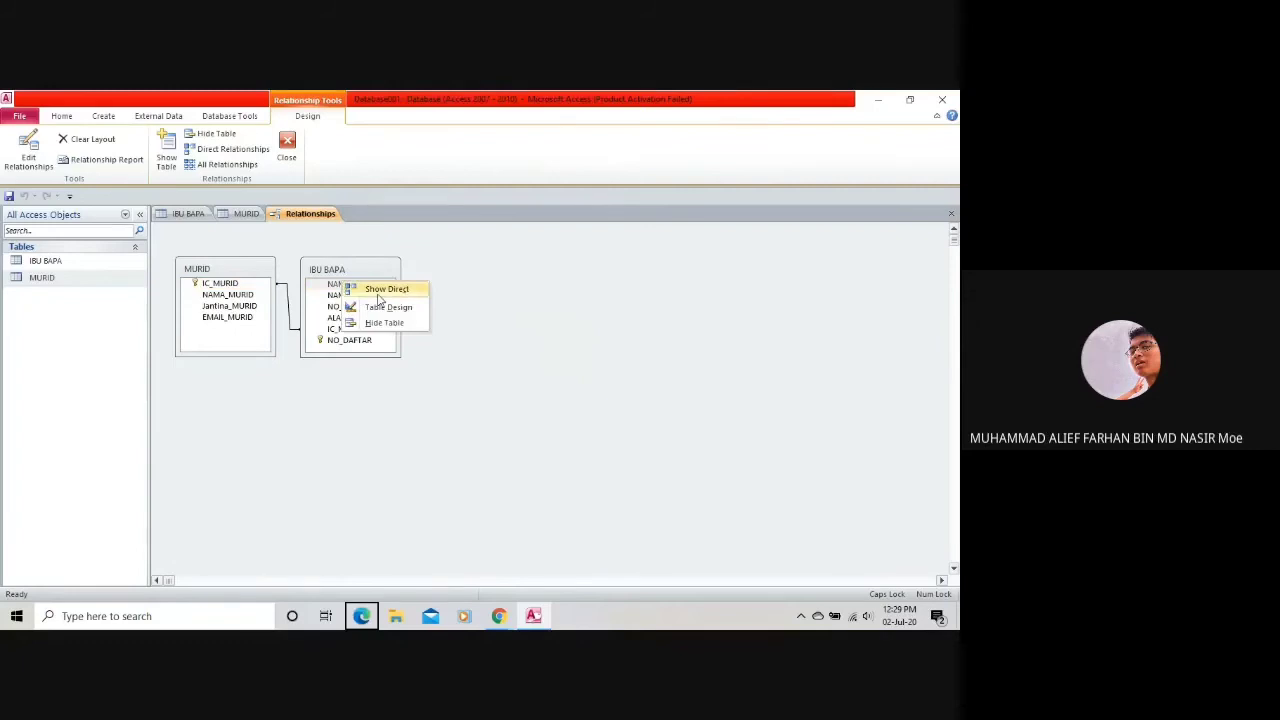
click(358, 266)
right_click(358, 265)
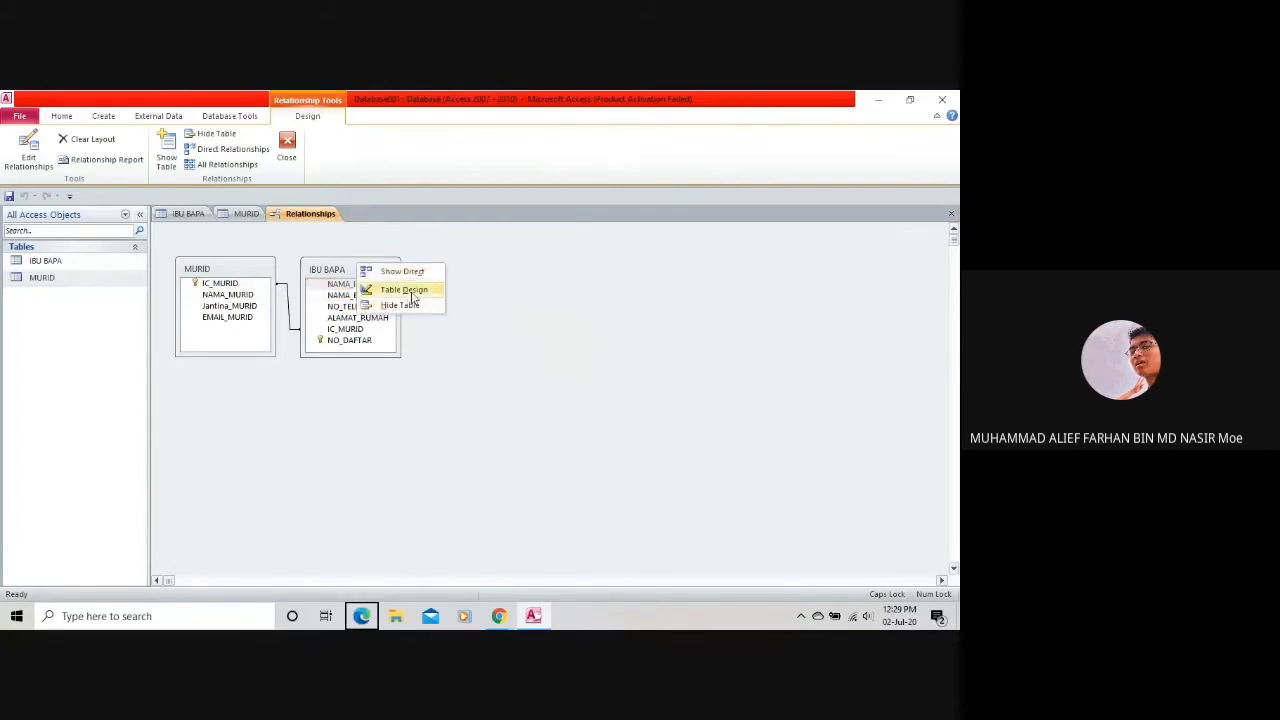
click(433, 372)
click(250, 215)
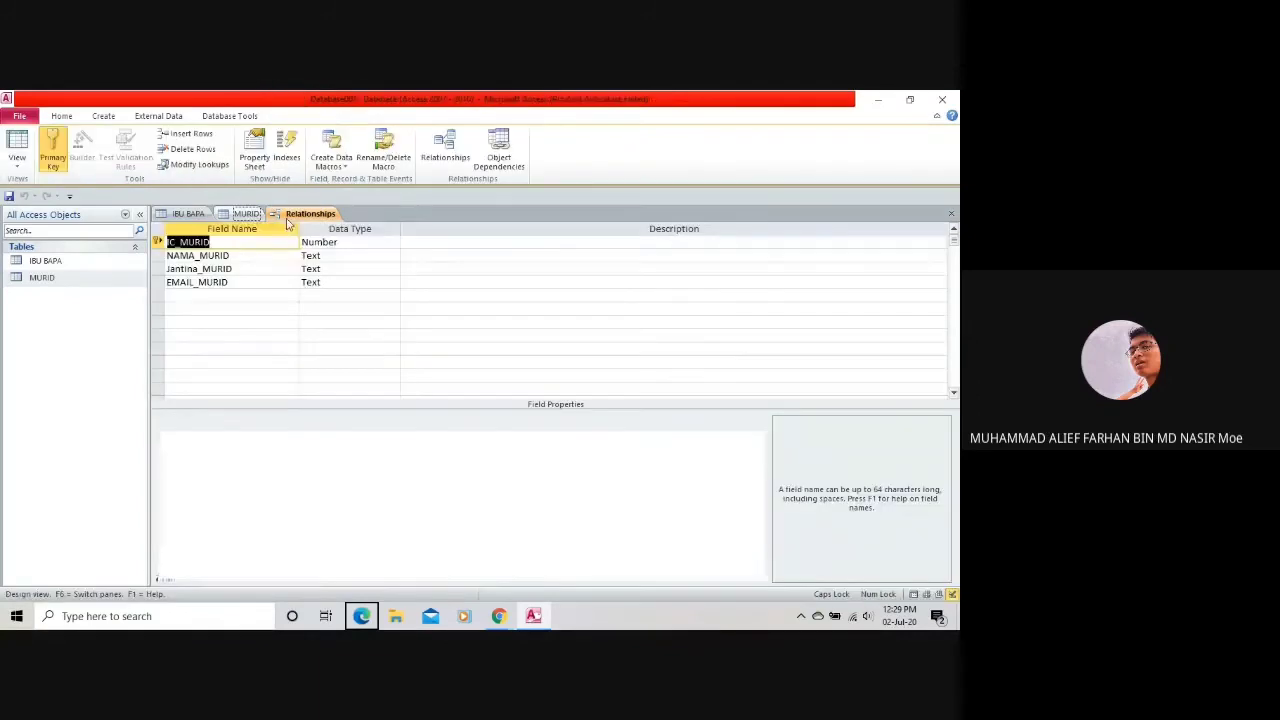
click(303, 216)
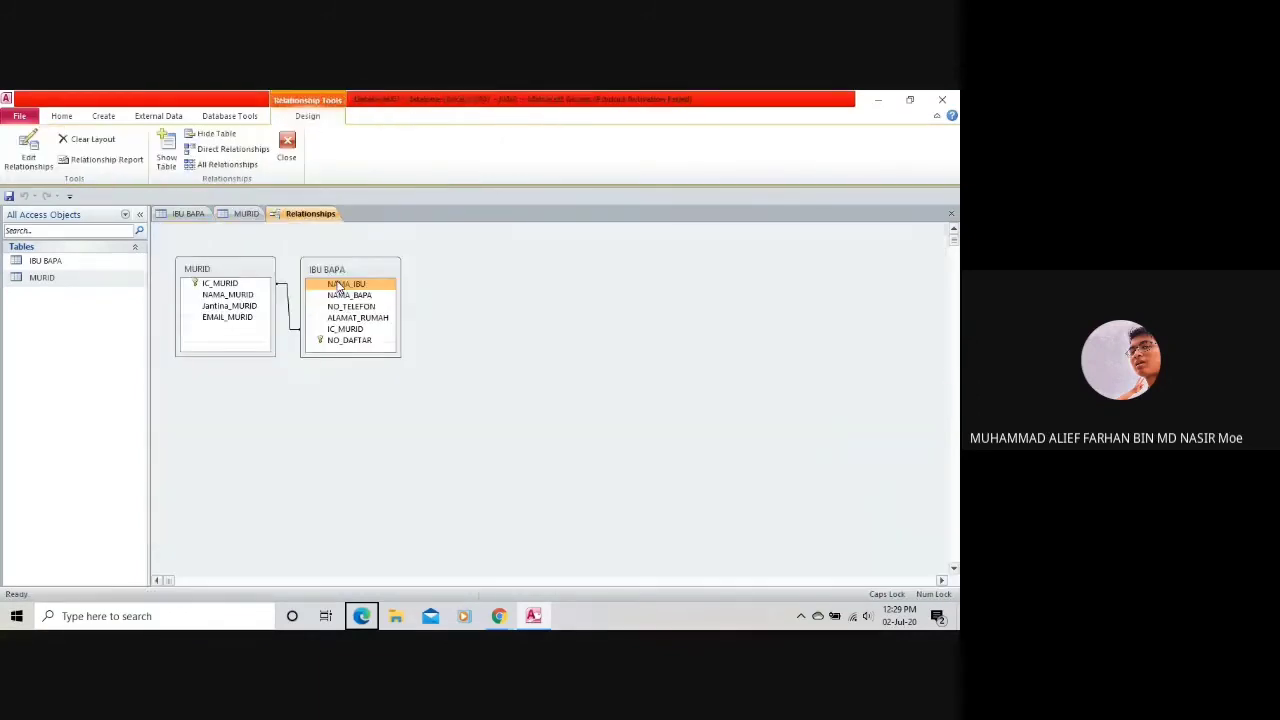
right_click(348, 330)
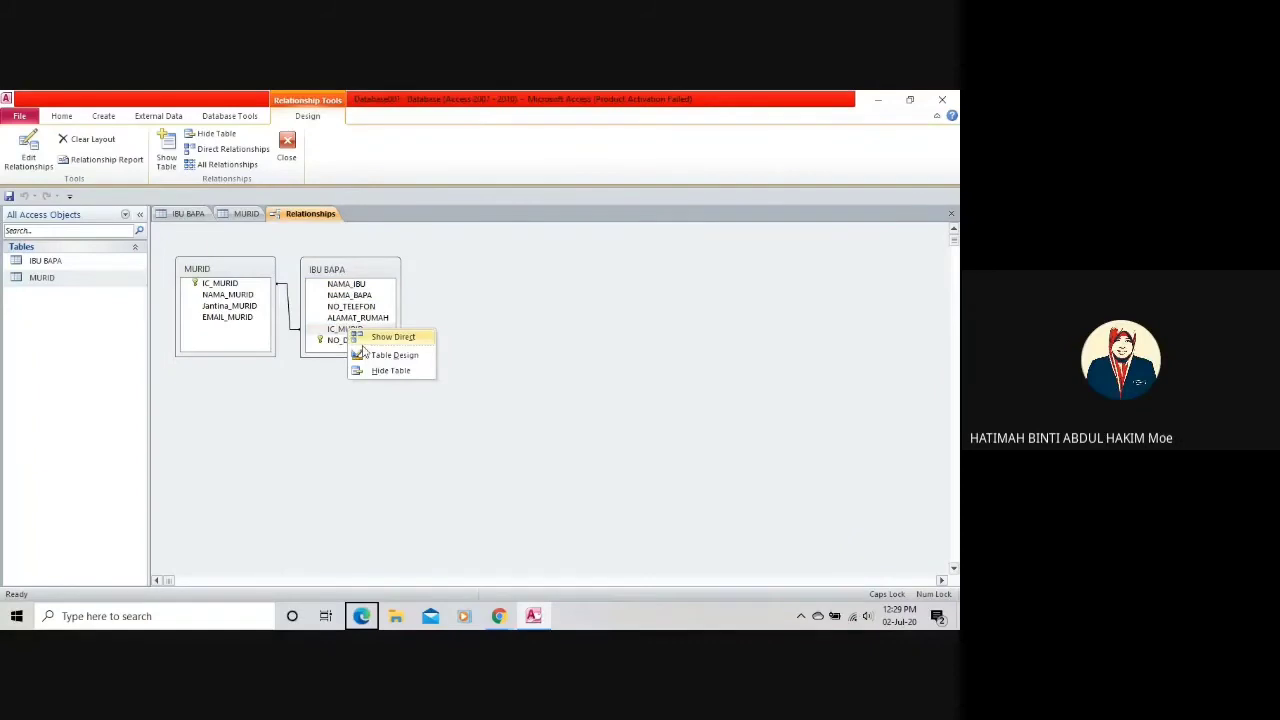
click(340, 329)
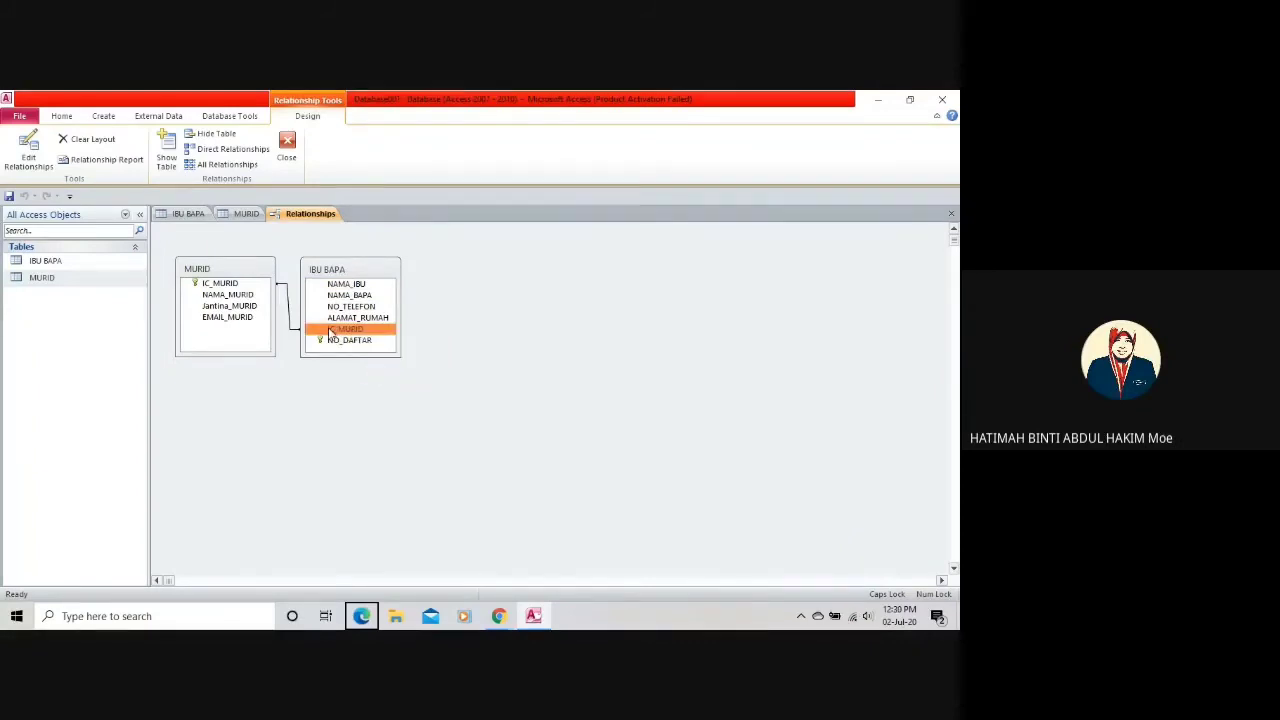
Clear the relationship layout, then try a new data type for IBU BAPA's IC_MURID; Access refuses.
click(93, 145)
click(458, 392)
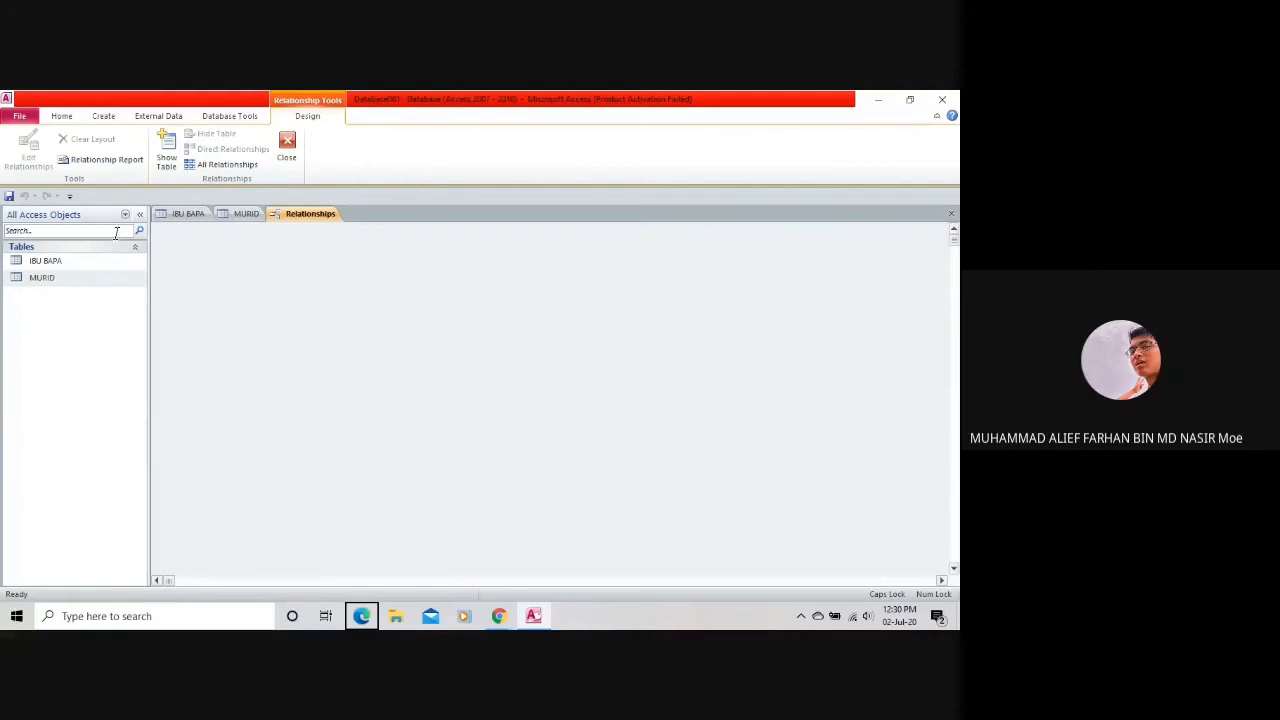
click(200, 216)
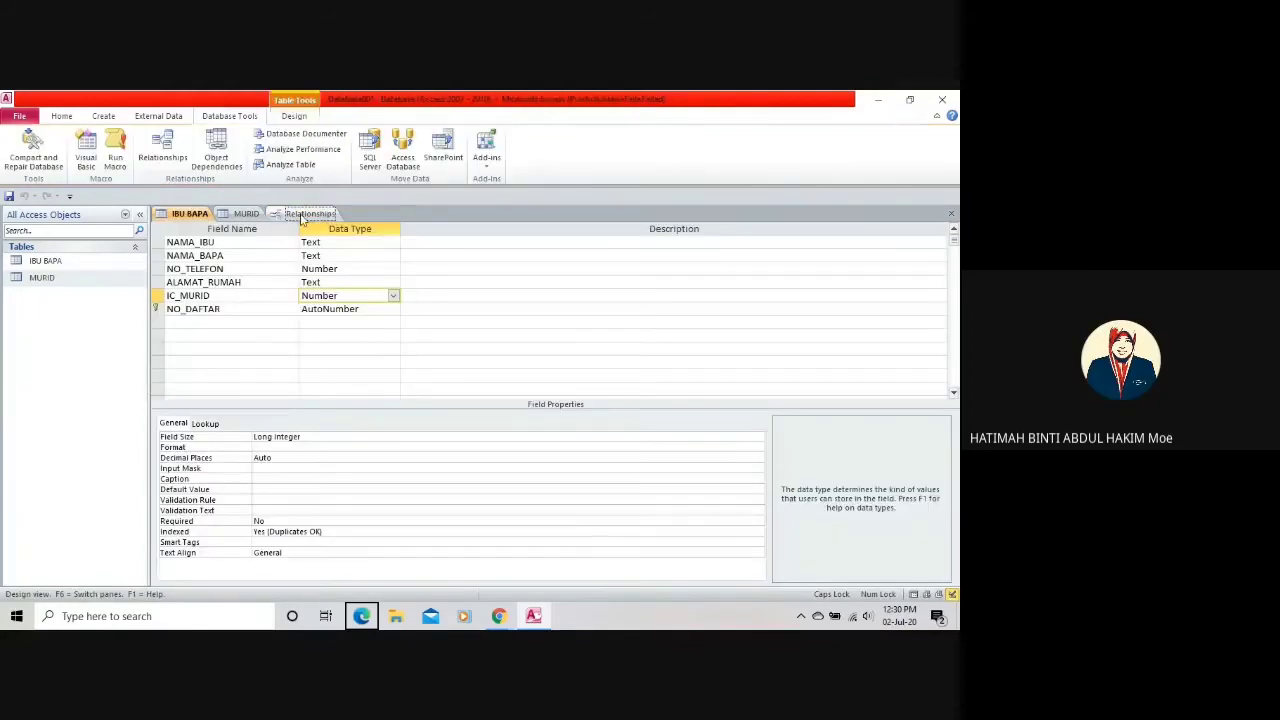
click(247, 214)
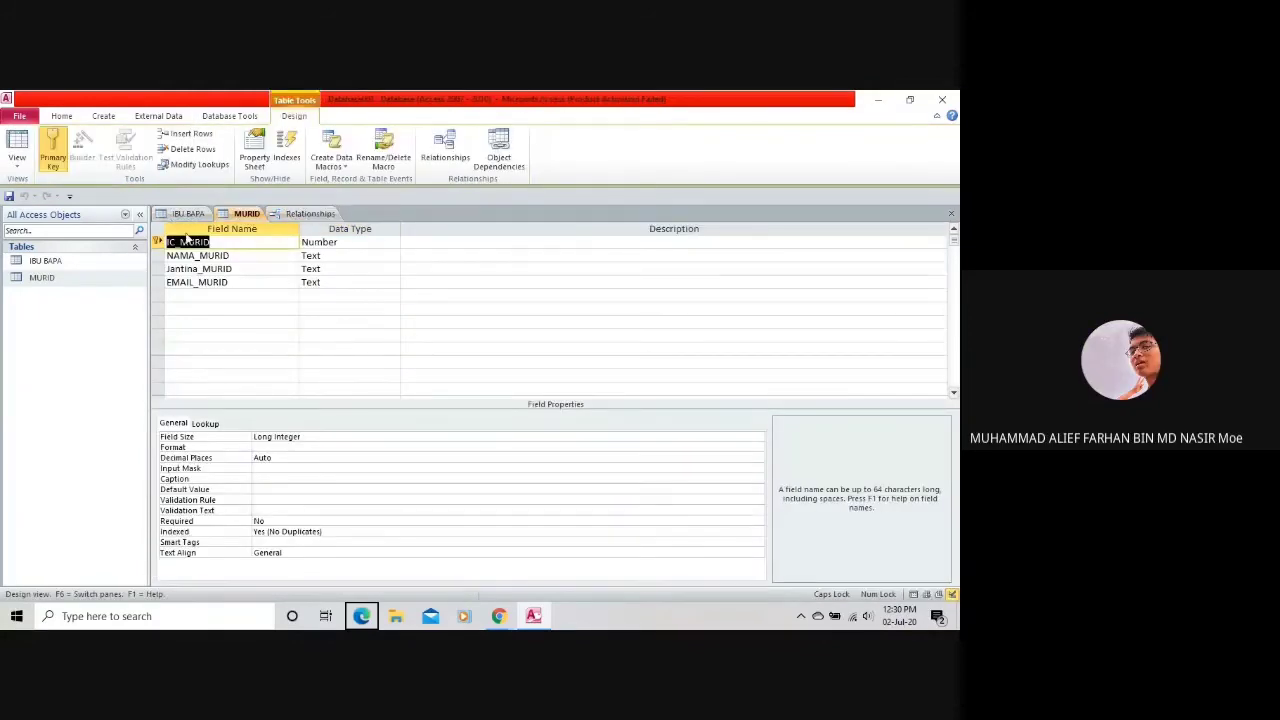
click(327, 296)
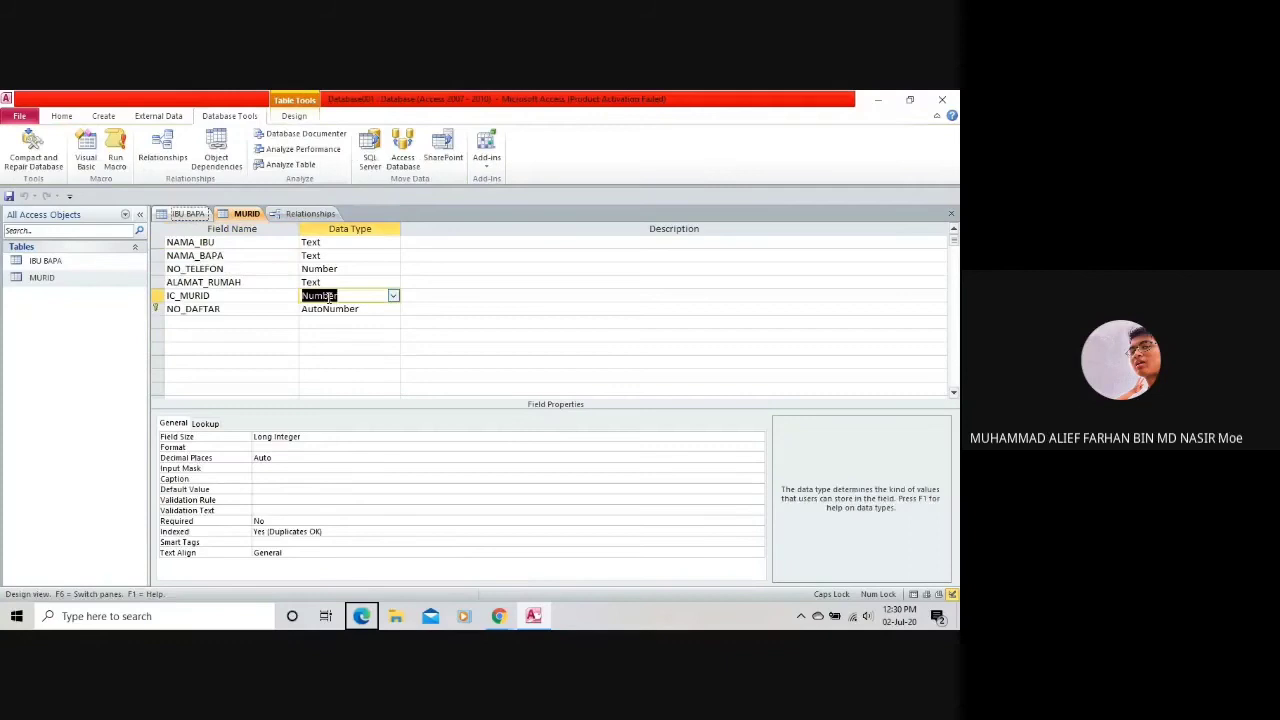
click(394, 297)
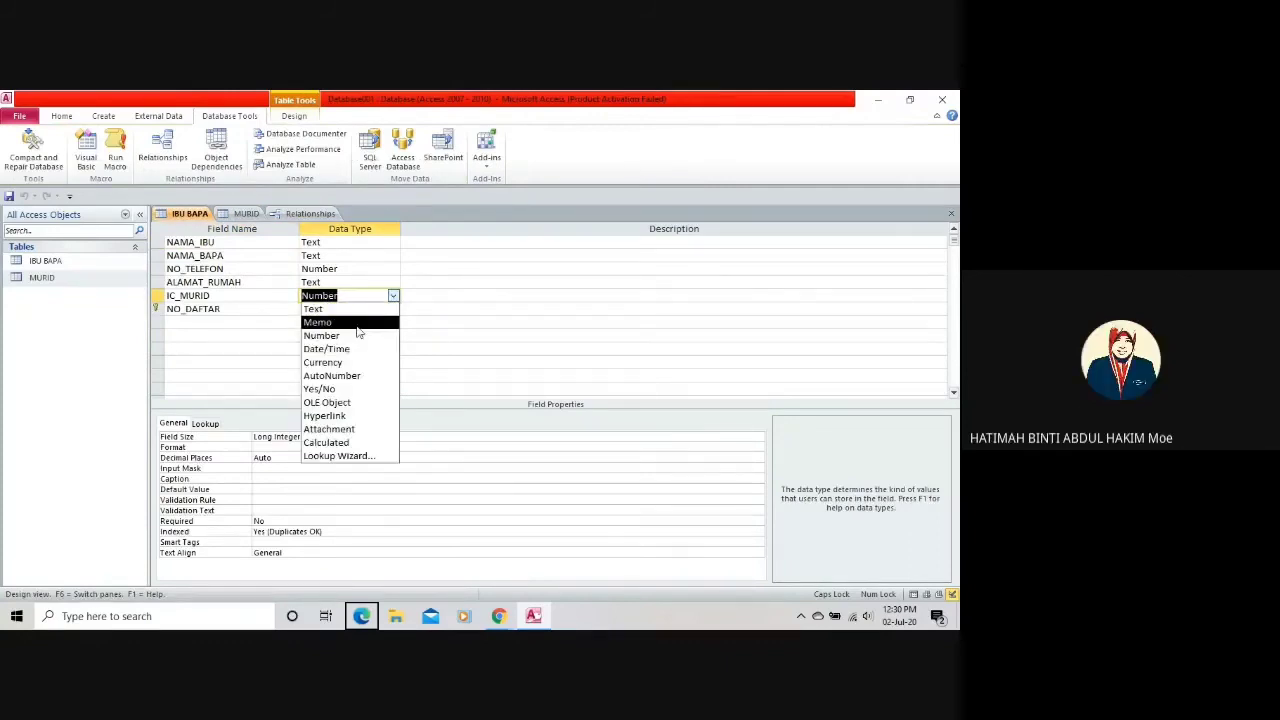
click(366, 310)
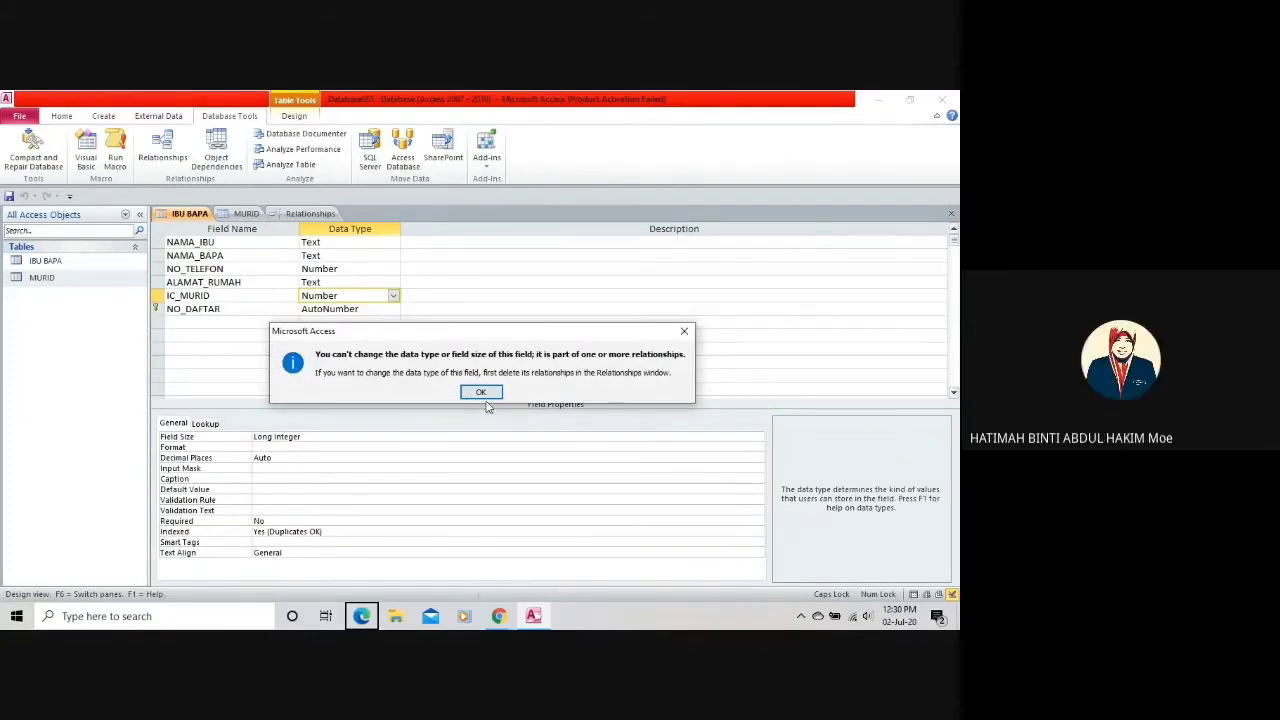
click(481, 392)
Check the Relationships window and retry IC_MURID's data type change, which is blocked again.
click(312, 214)
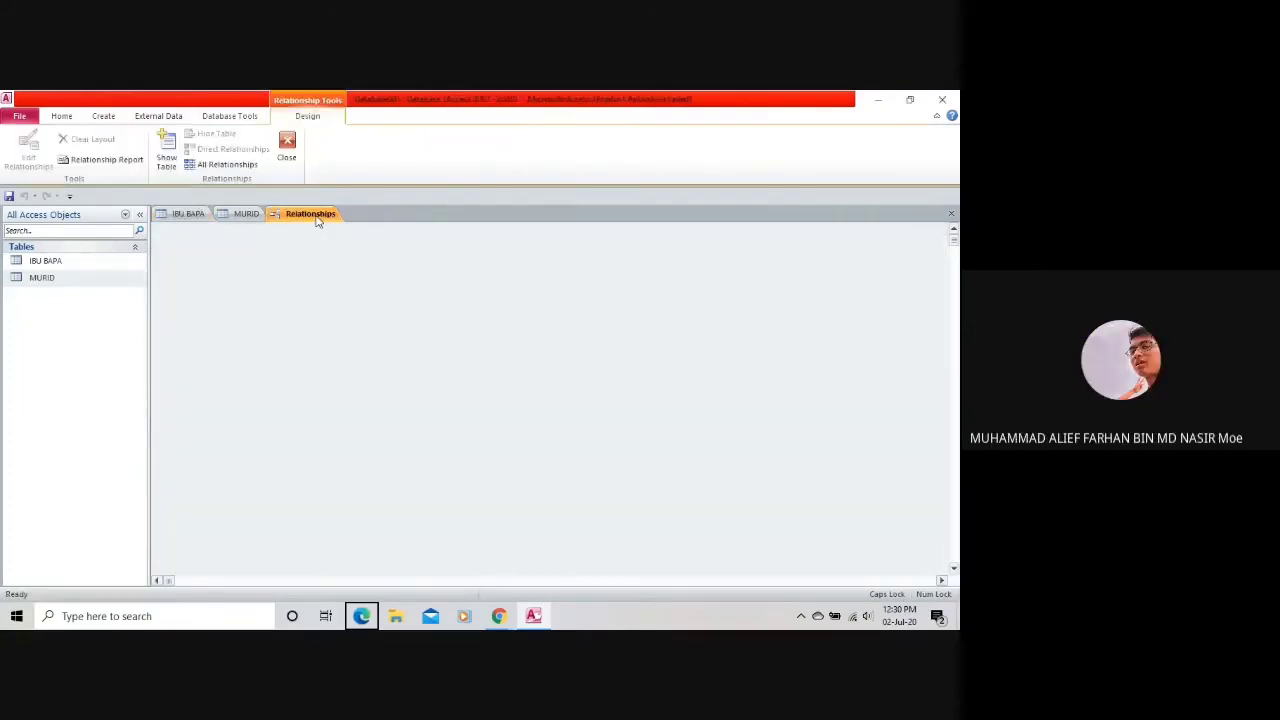
click(188, 215)
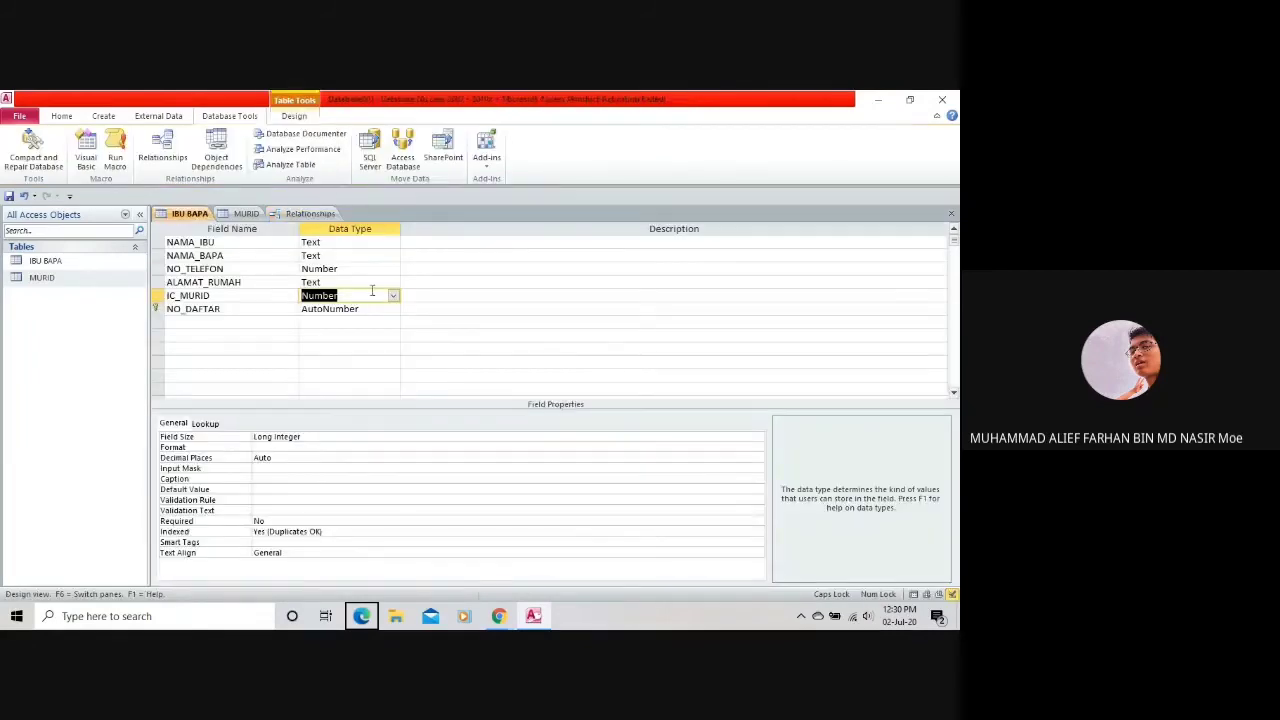
click(370, 295)
click(368, 294)
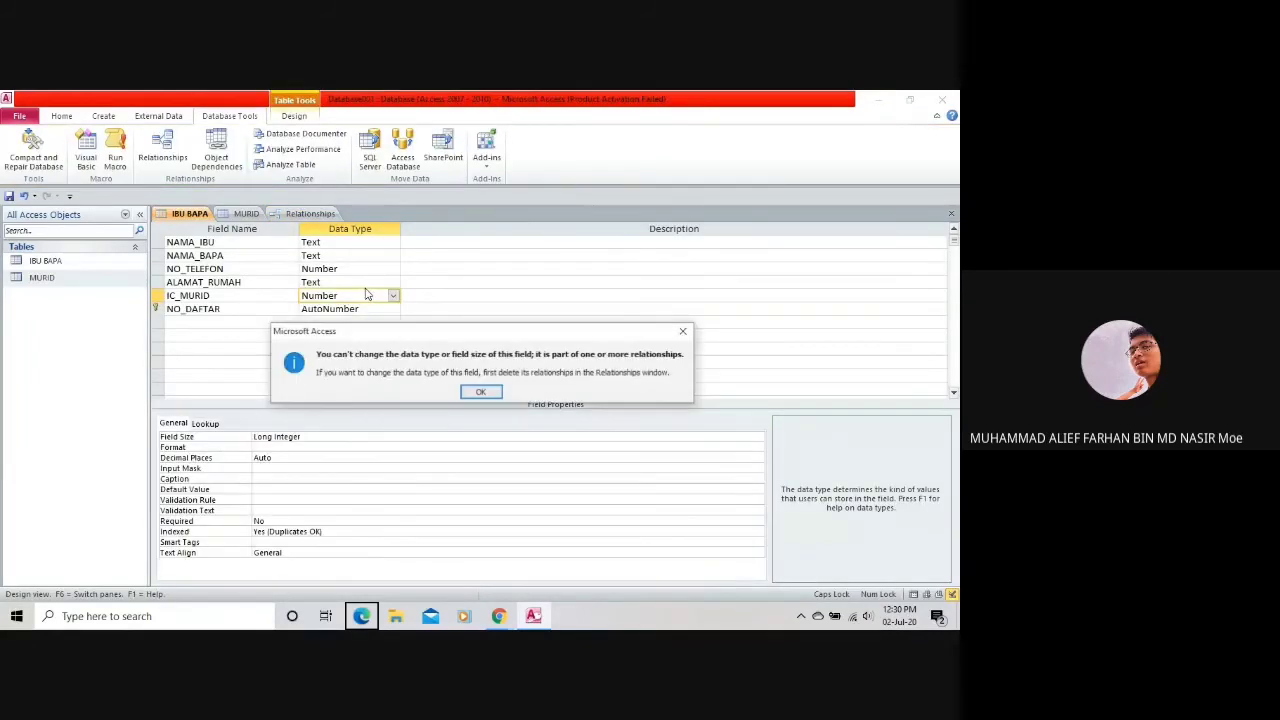
click(483, 390)
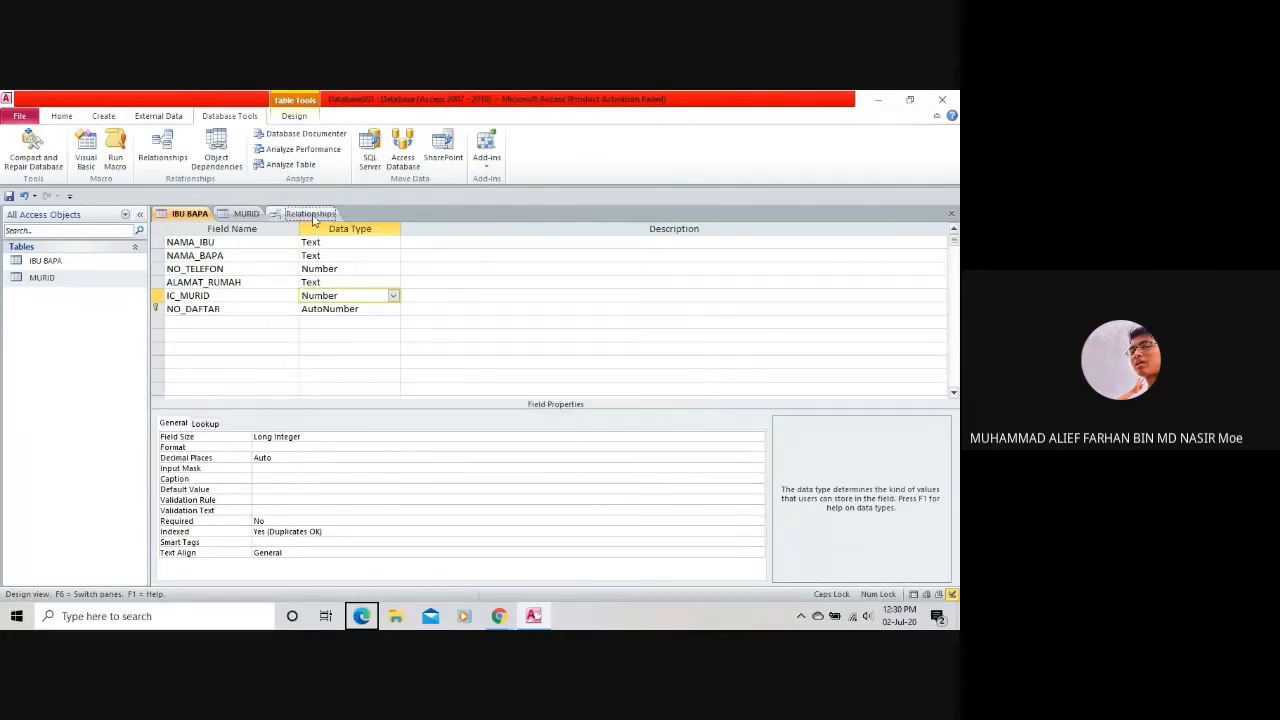
click(312, 214)
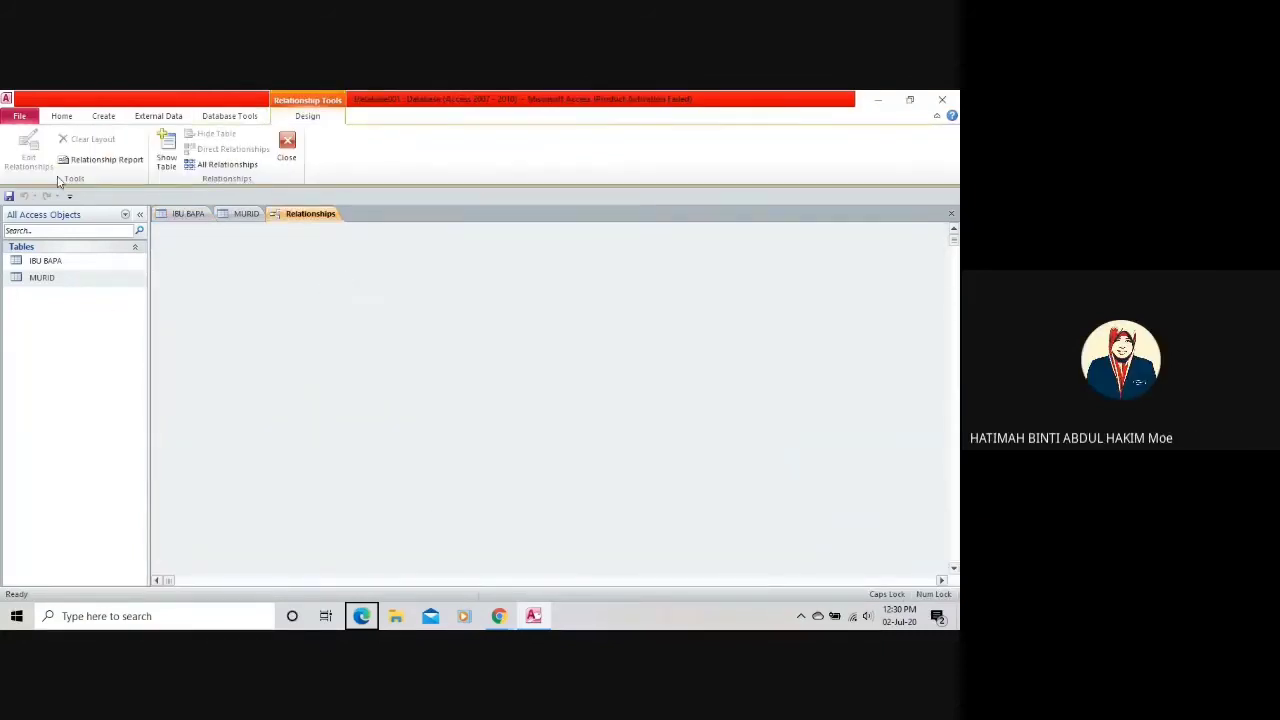
Show all relationships, place MURID and IBU BAPA side by side, and save the layout.
click(230, 168)
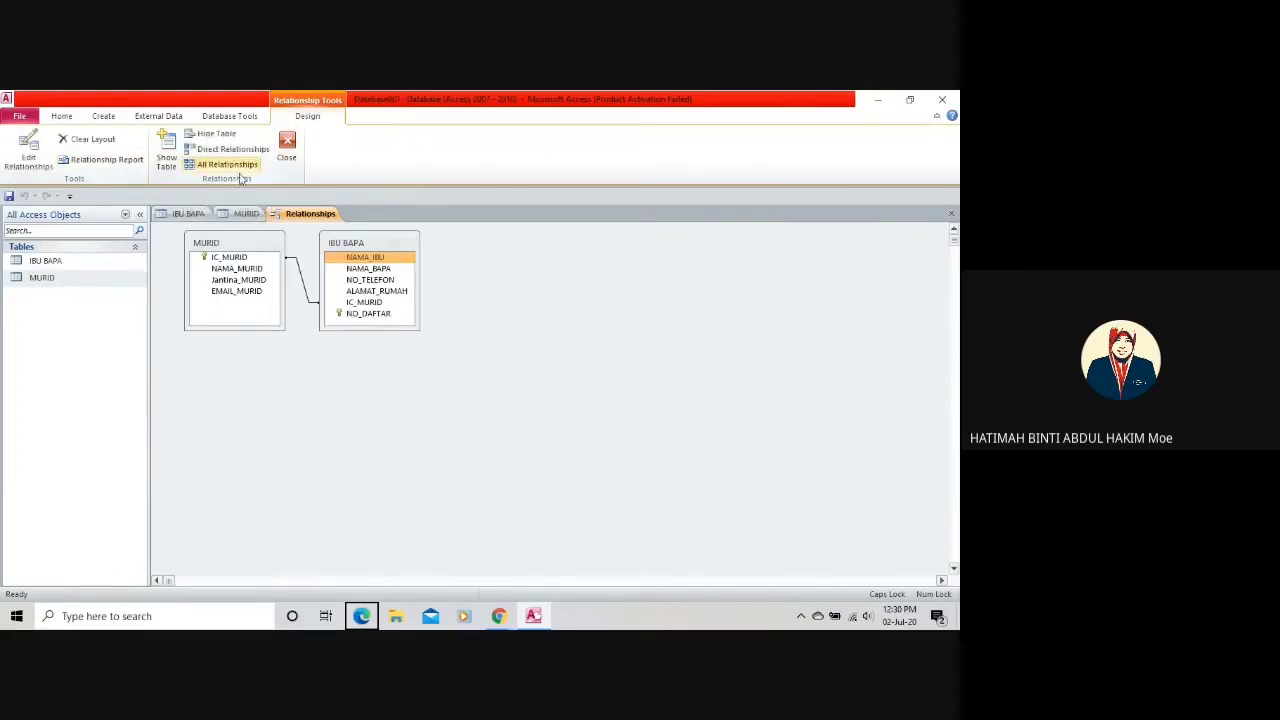
drag(258, 244, 252, 361)
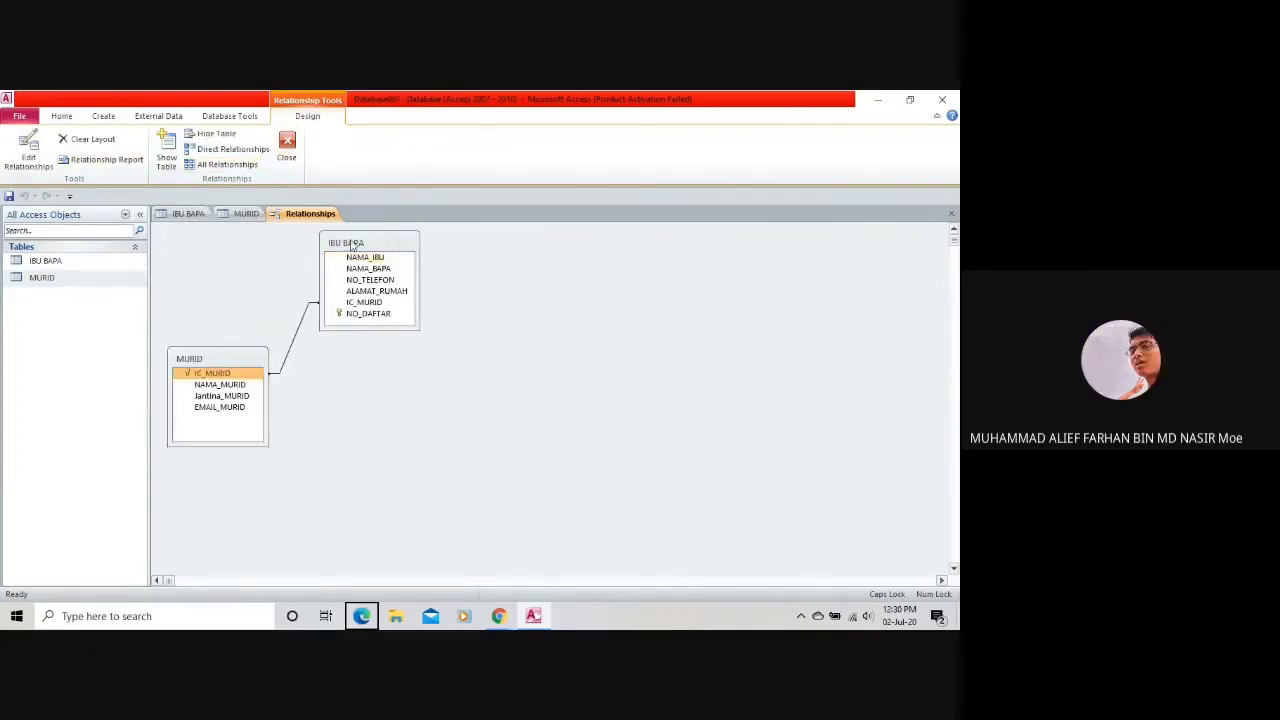
drag(352, 244, 354, 330)
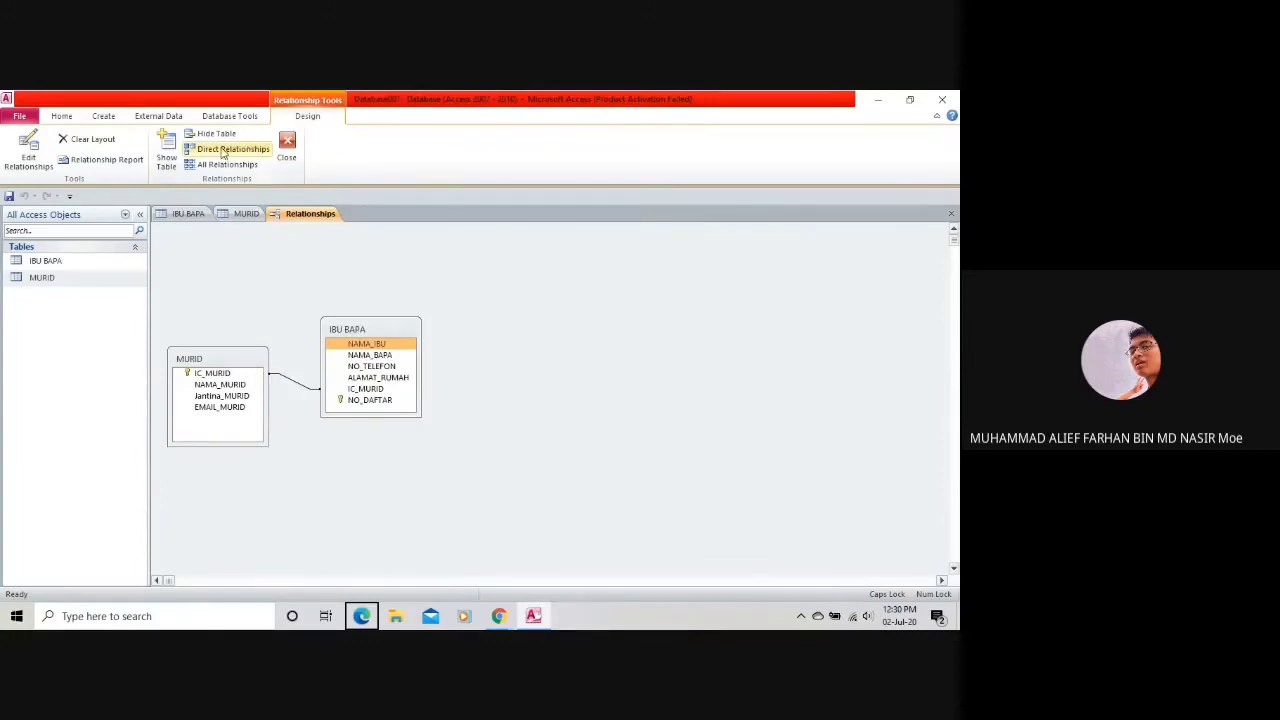
click(287, 146)
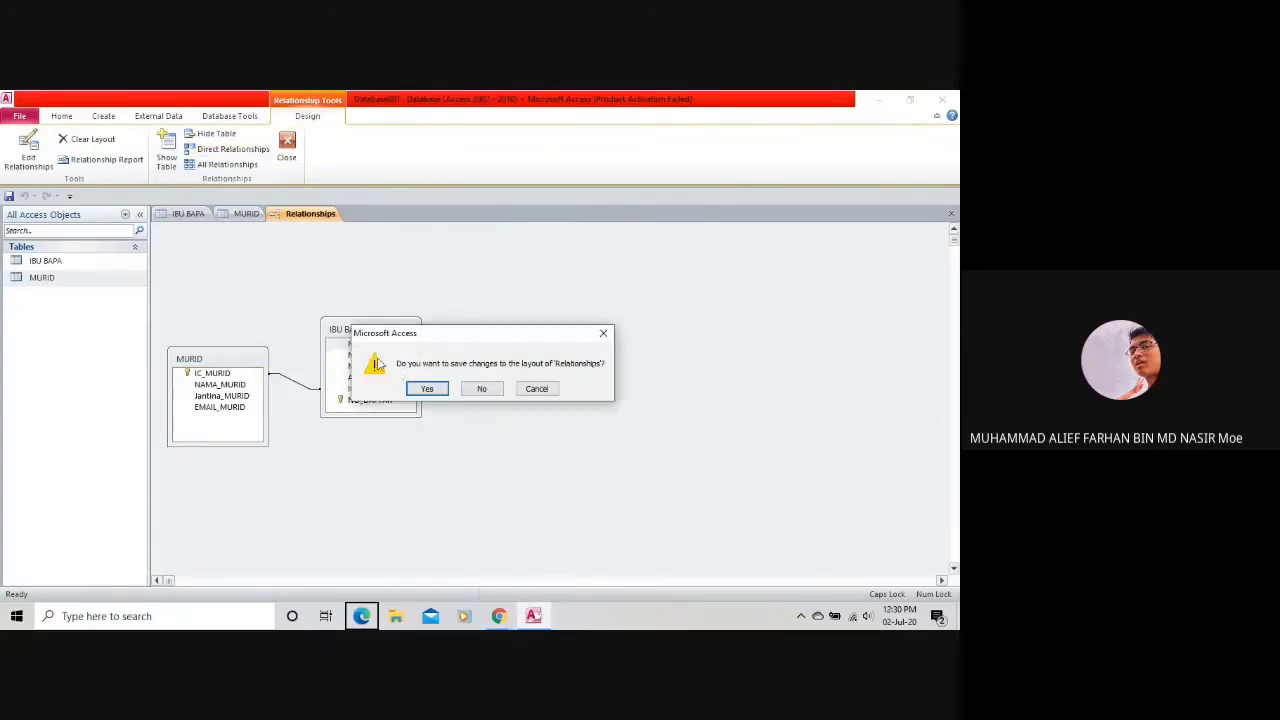
click(440, 389)
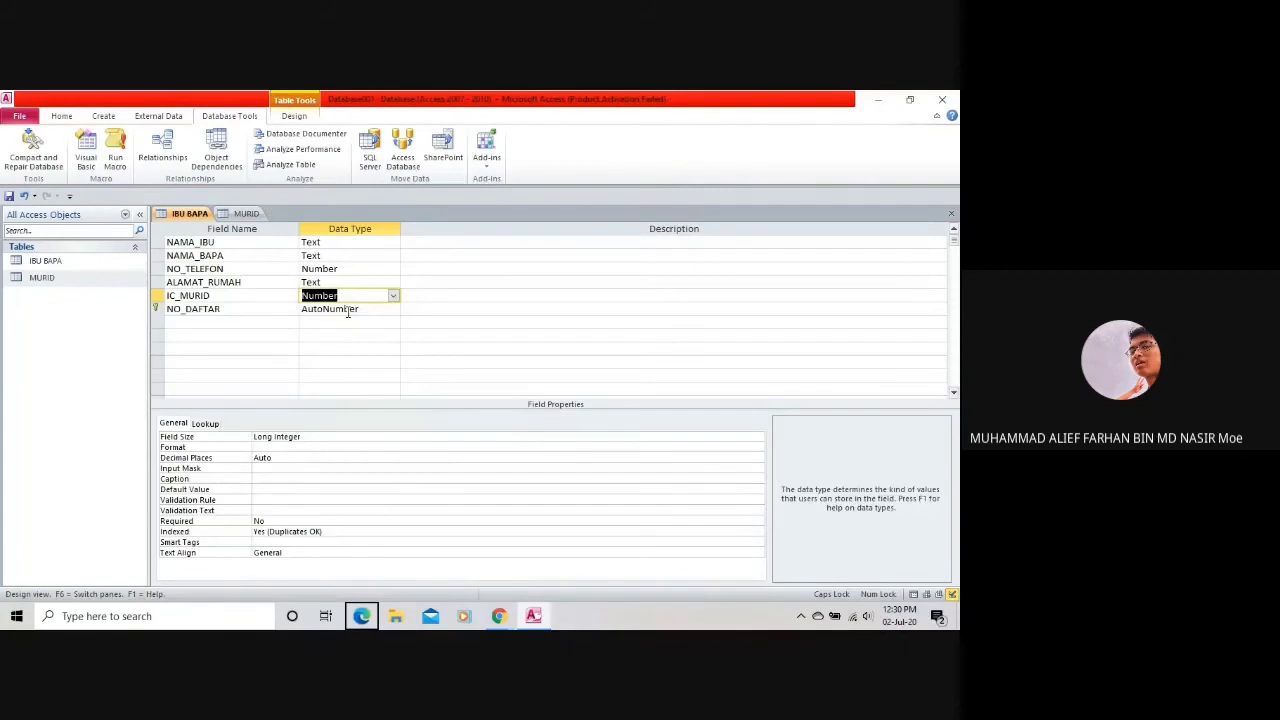
Retry changing IC_MURID's data type, dismissing the relationship warning and a macro prompt.
click(395, 299)
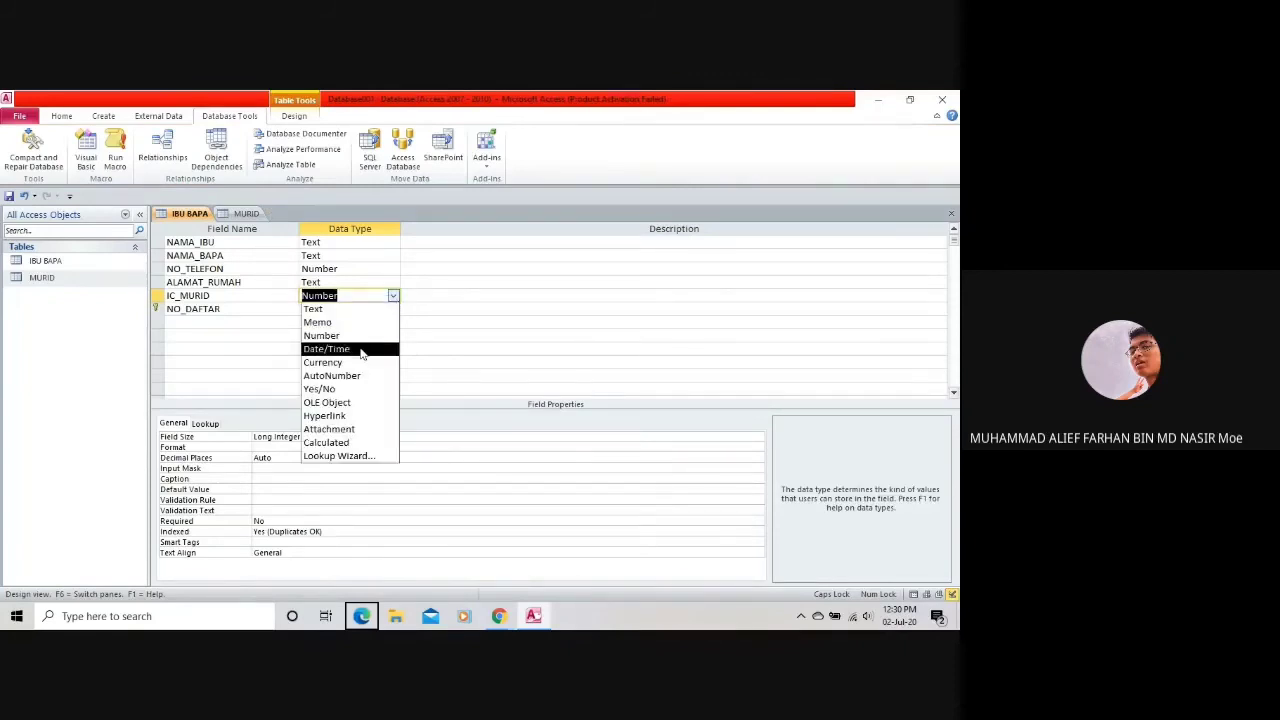
click(311, 337)
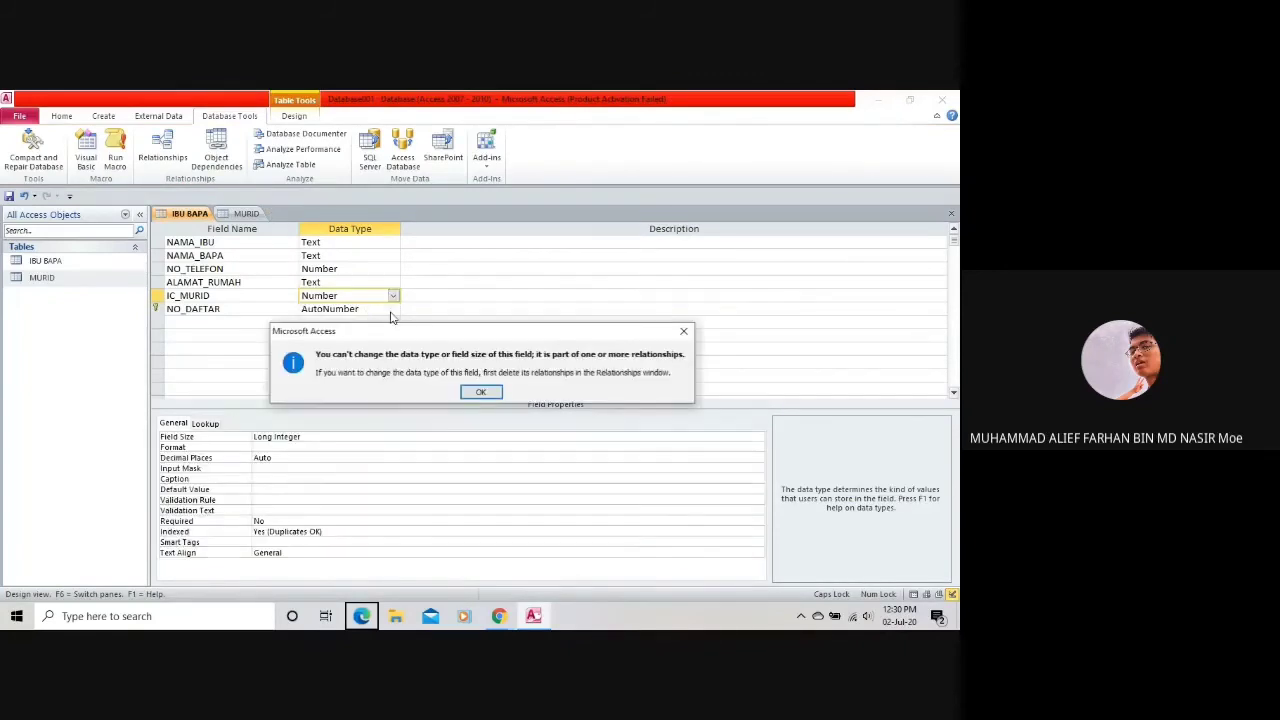
click(482, 392)
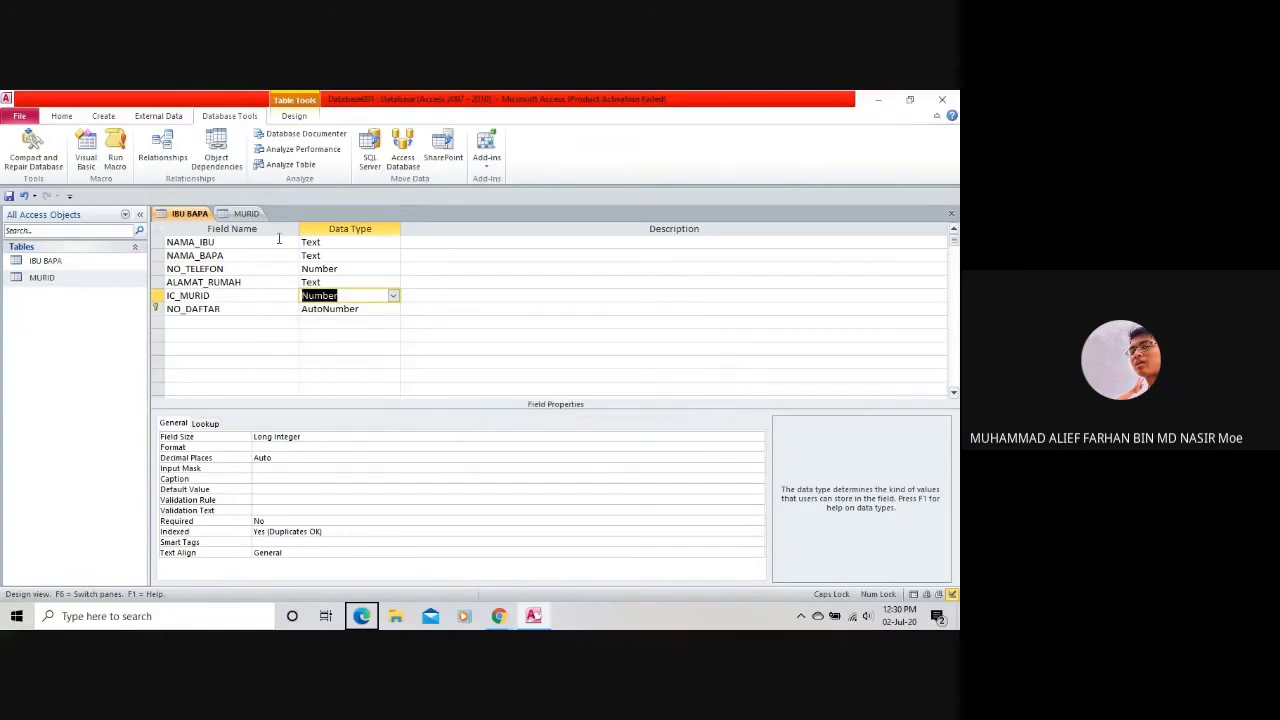
click(115, 152)
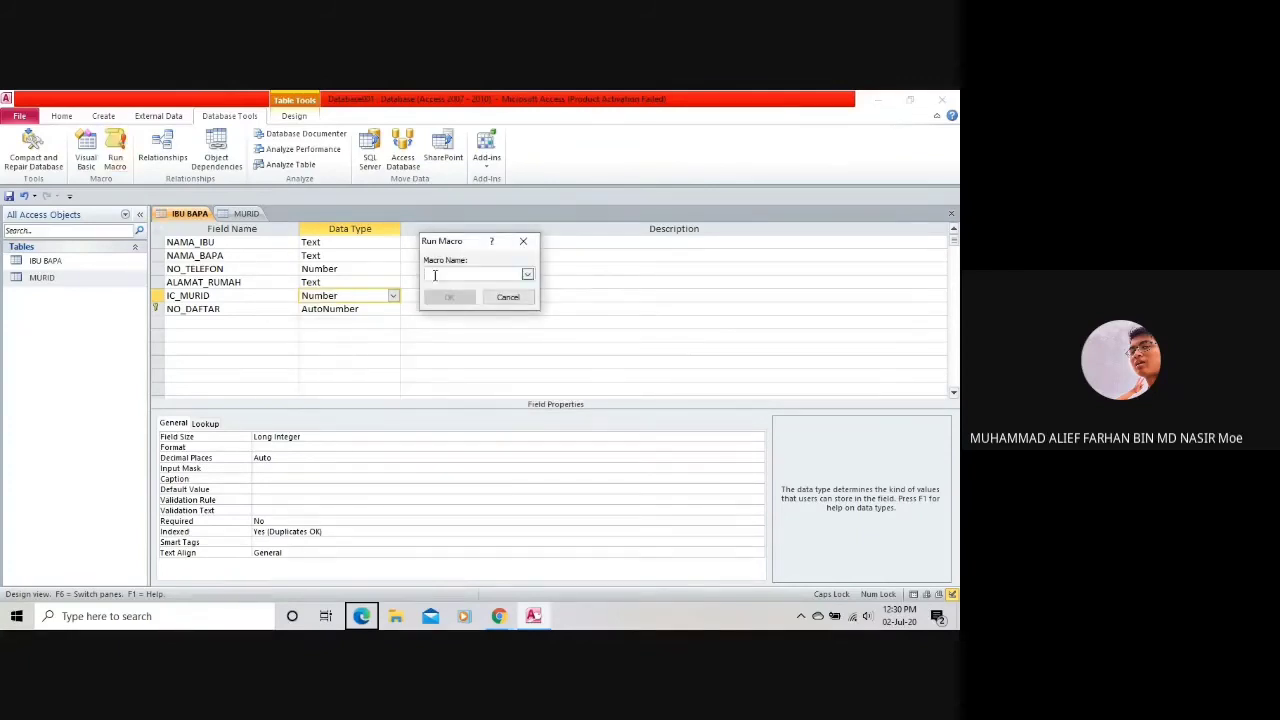
click(507, 297)
Reopen the Relationships diagram and move the IBU BAPA table lower beside MURID.
click(162, 152)
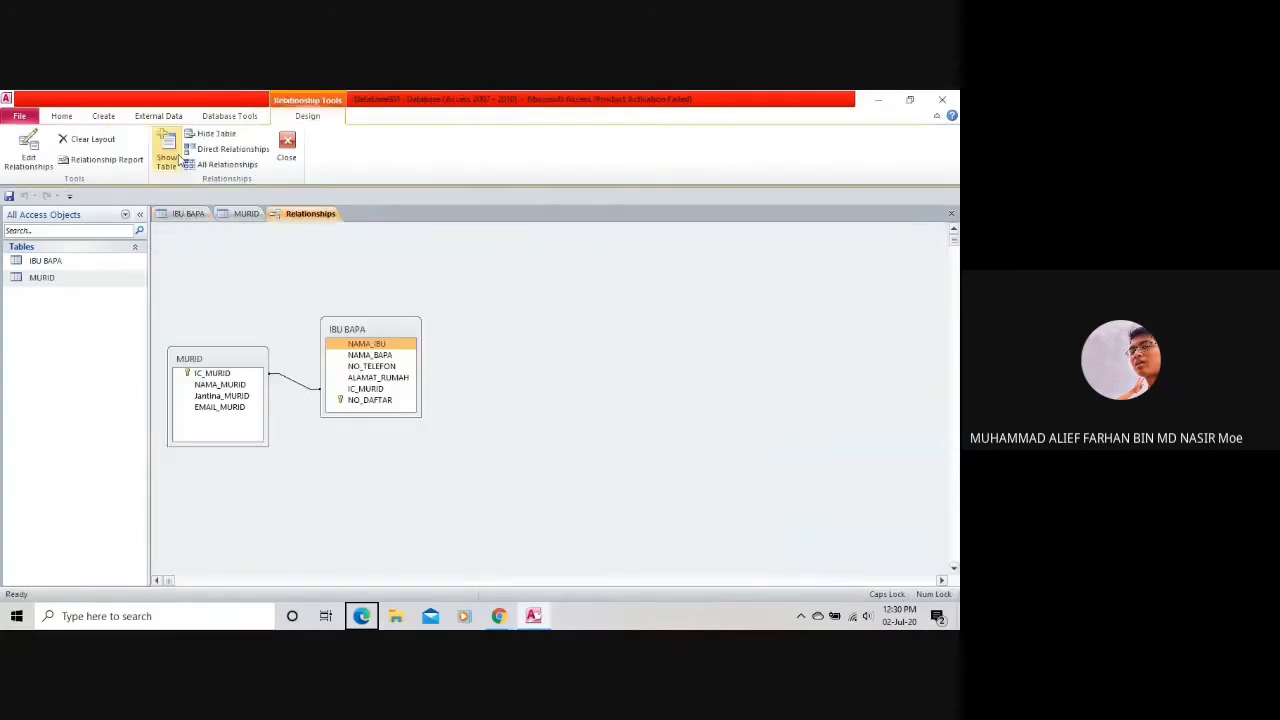
drag(370, 328, 369, 370)
right_click(370, 376)
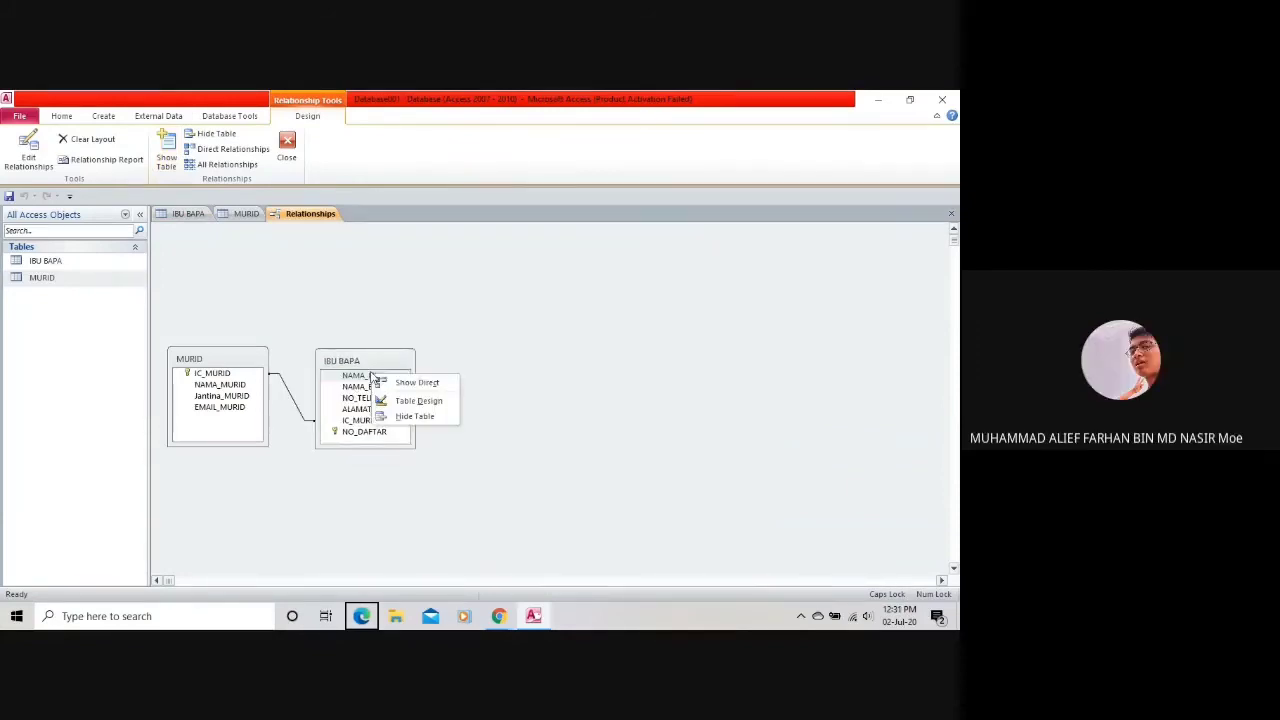
click(381, 324)
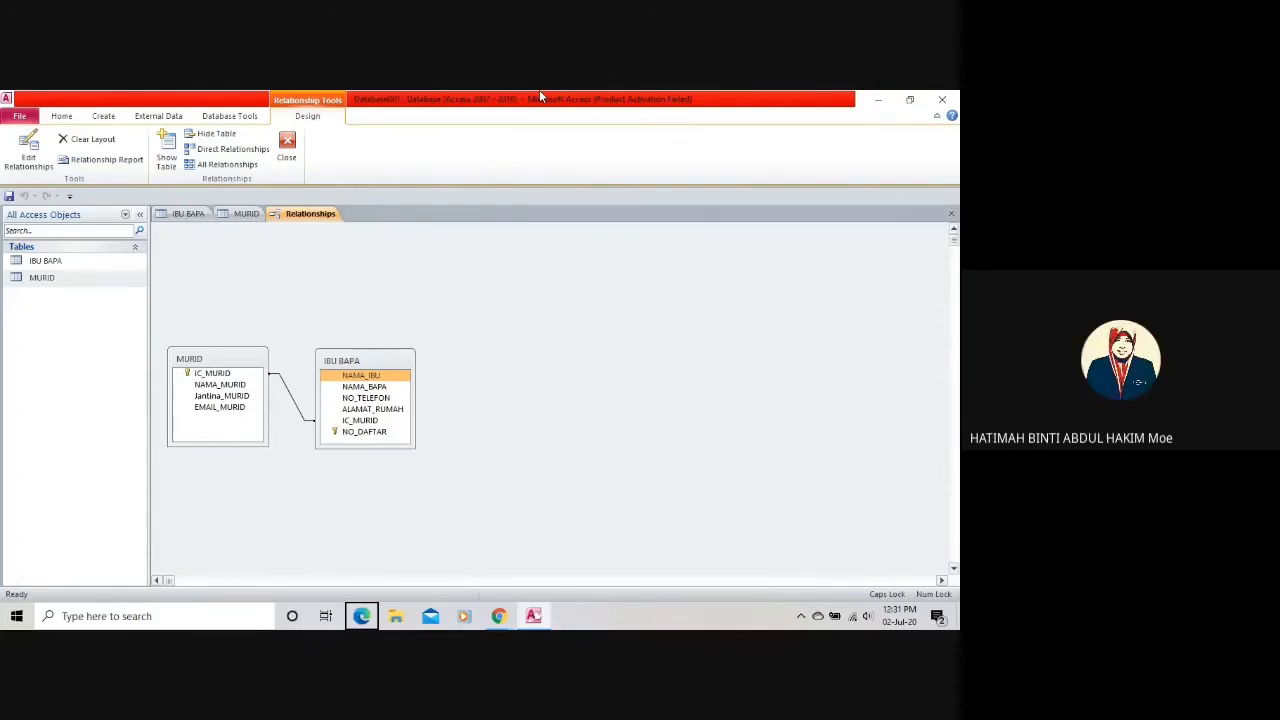
drag(189, 358, 192, 358)
click(28, 150)
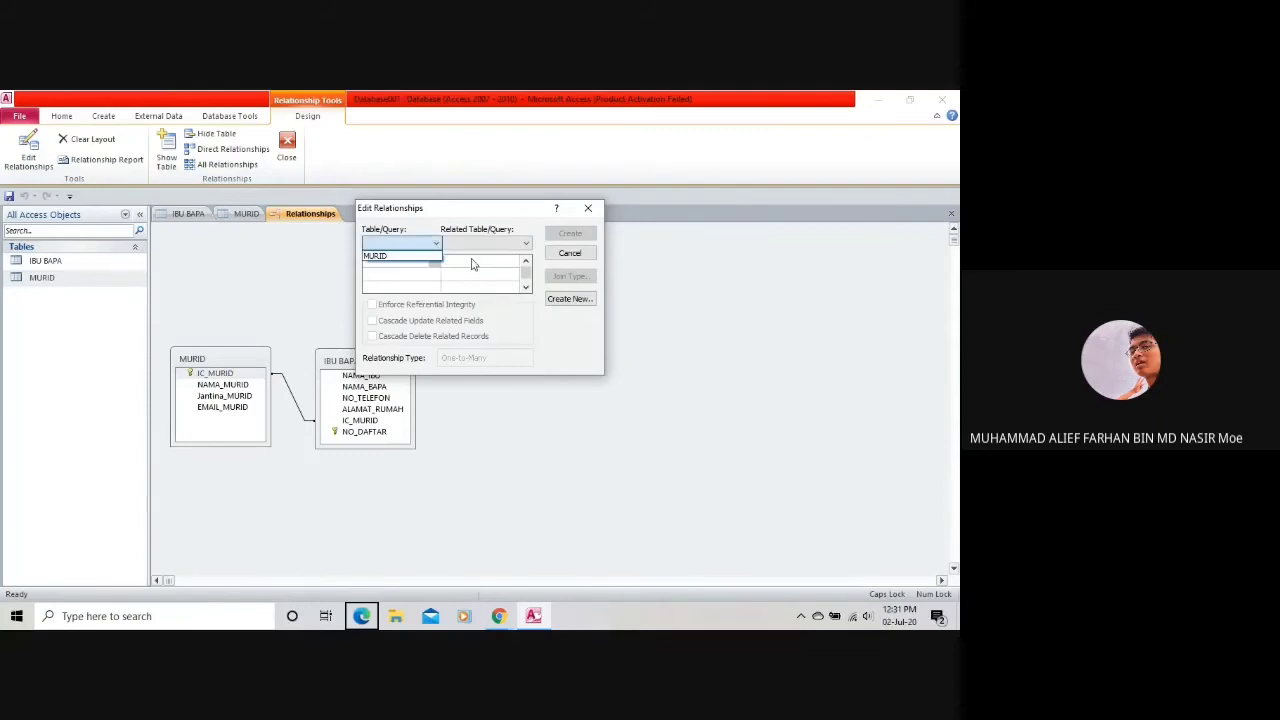
click(435, 244)
click(420, 254)
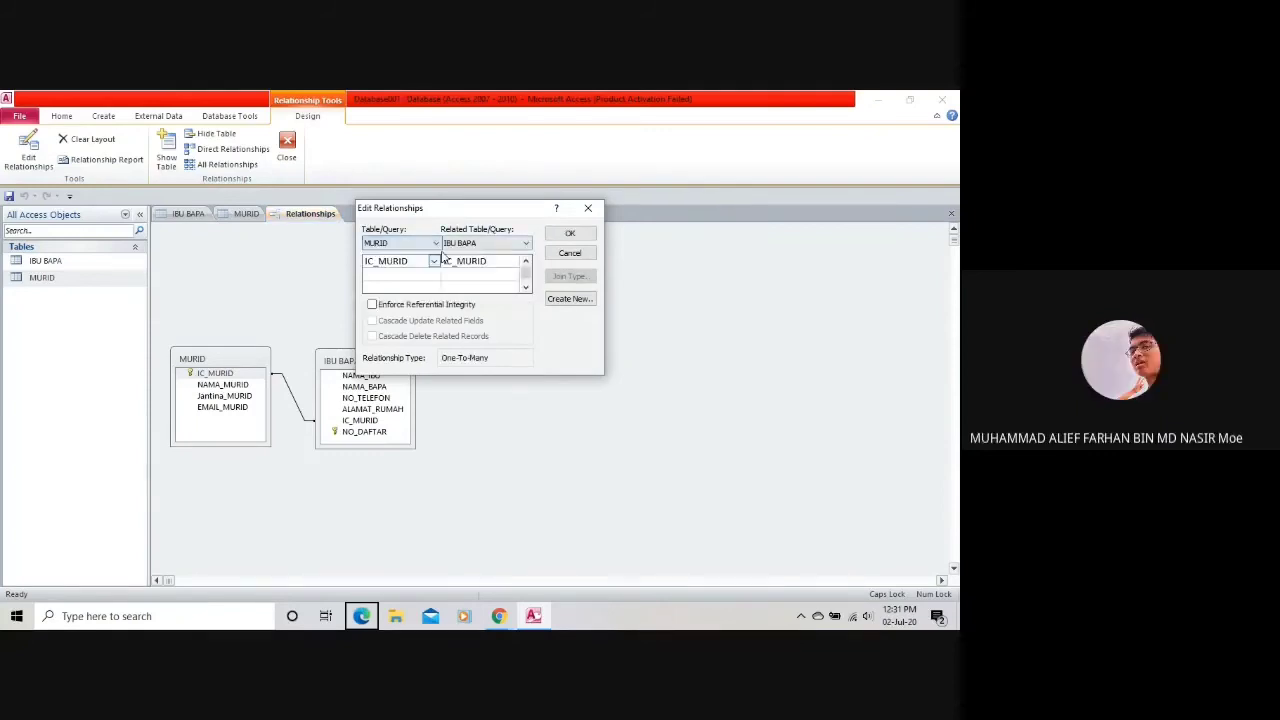
click(473, 244)
click(470, 253)
click(458, 262)
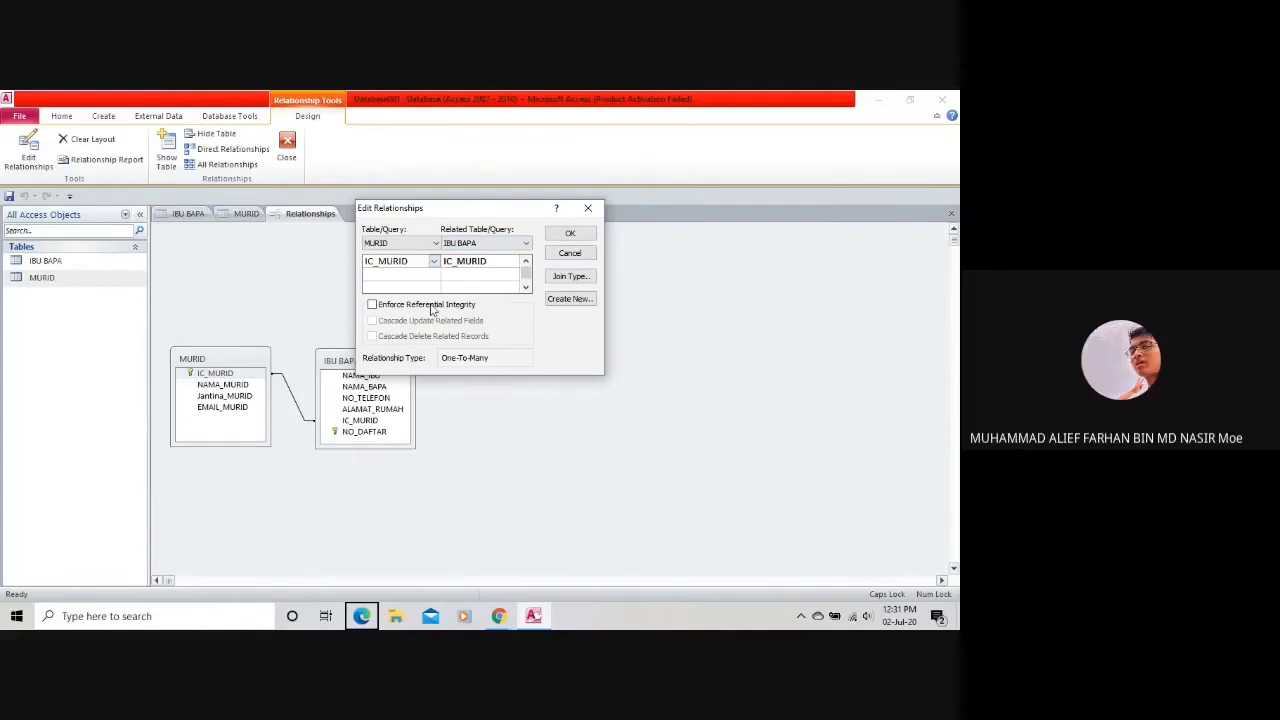
click(434, 261)
click(519, 256)
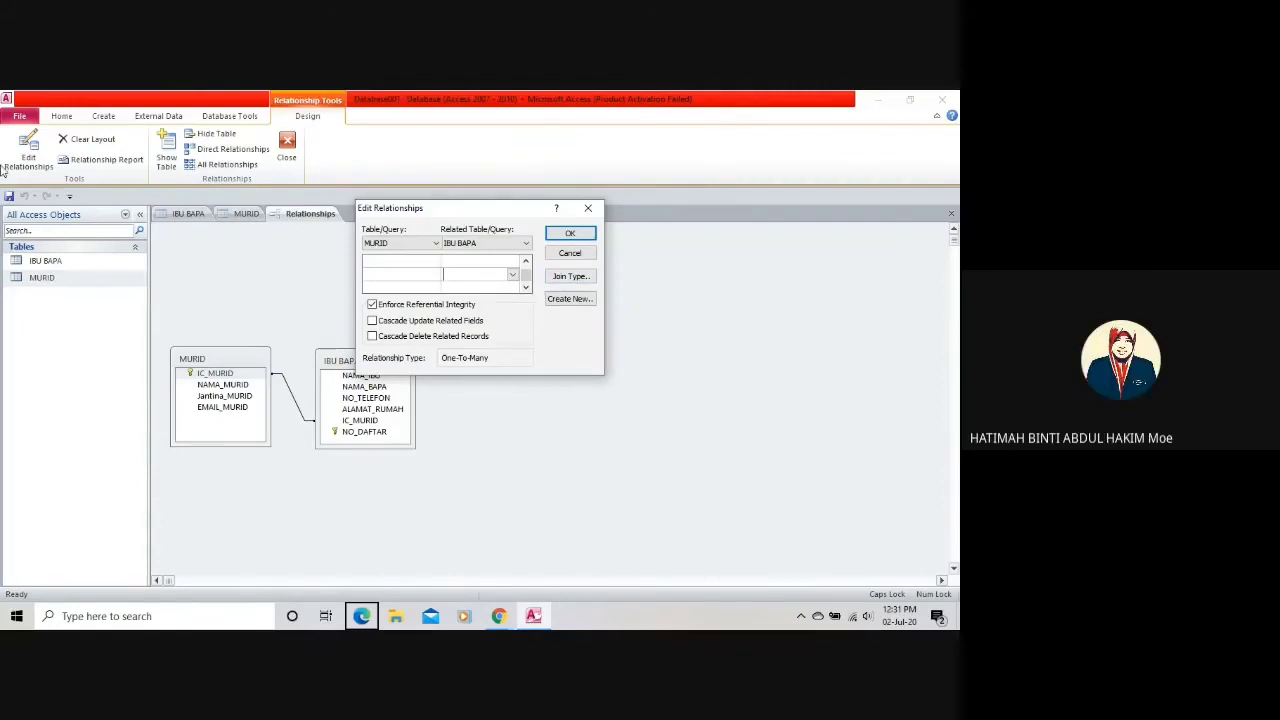
click(572, 255)
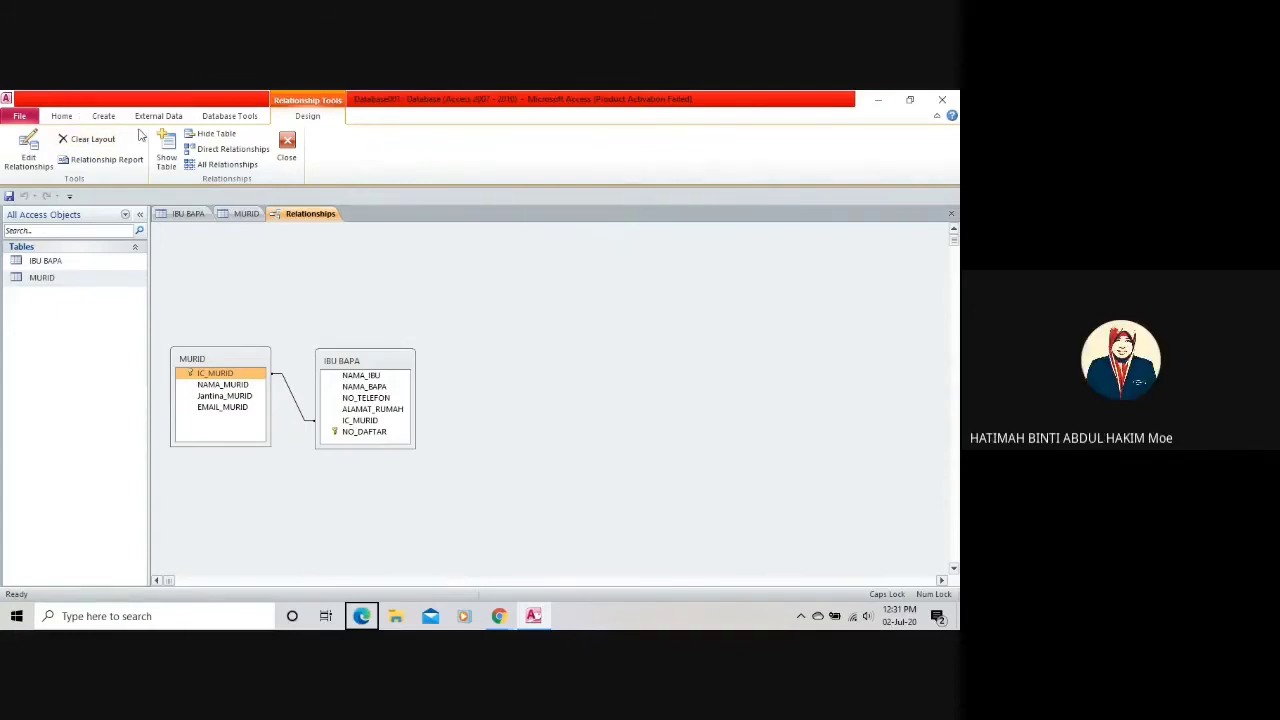
click(228, 117)
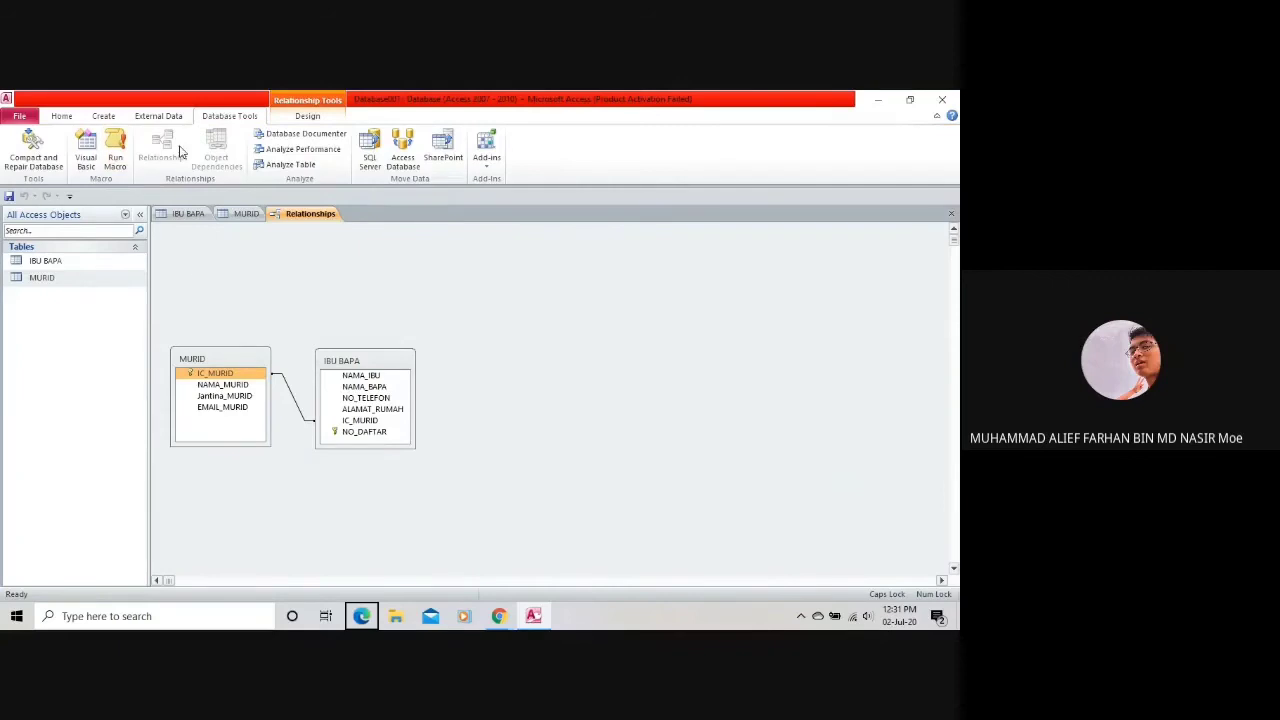
Go from the MURID table design back to the Relationships diagram via Database Tools.
click(240, 214)
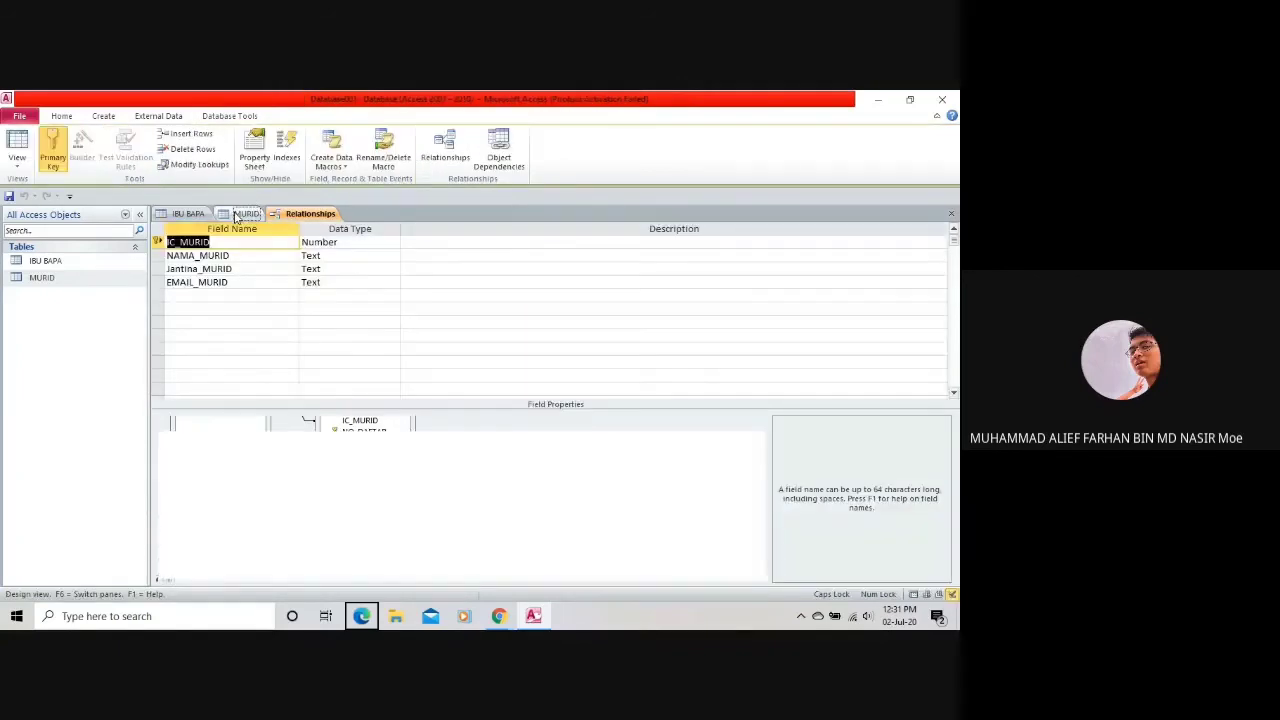
click(226, 116)
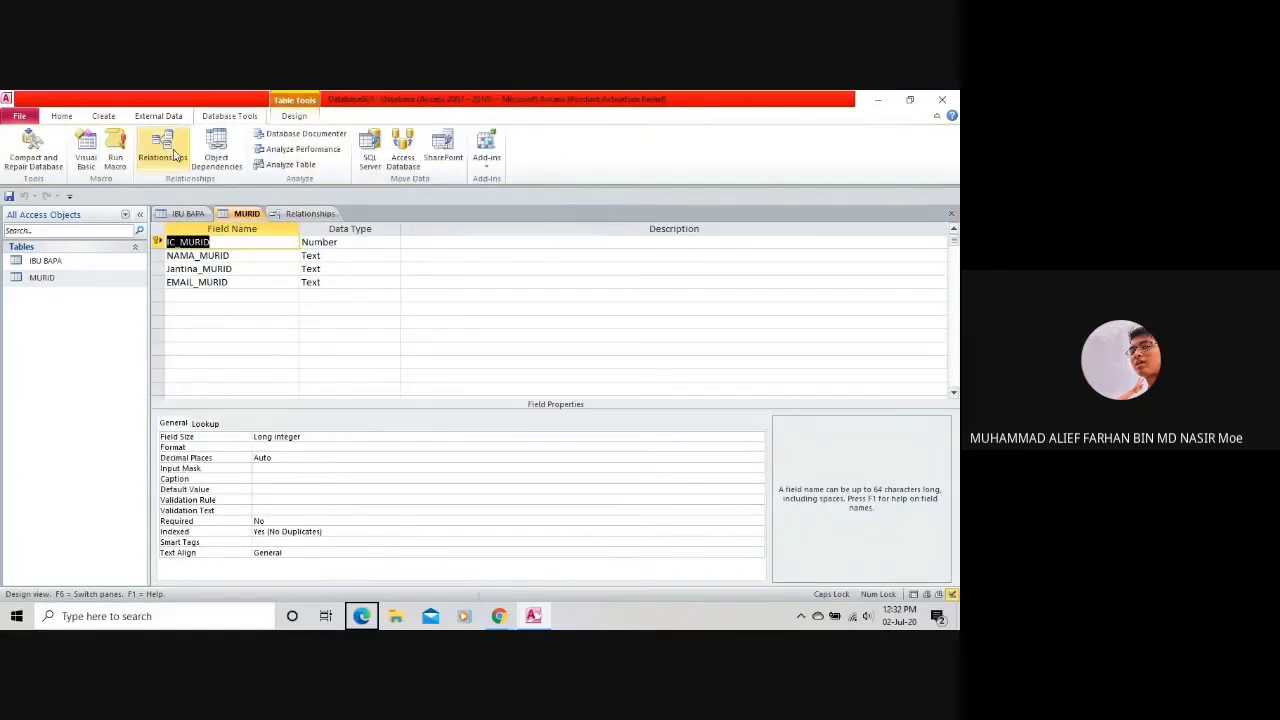
click(172, 152)
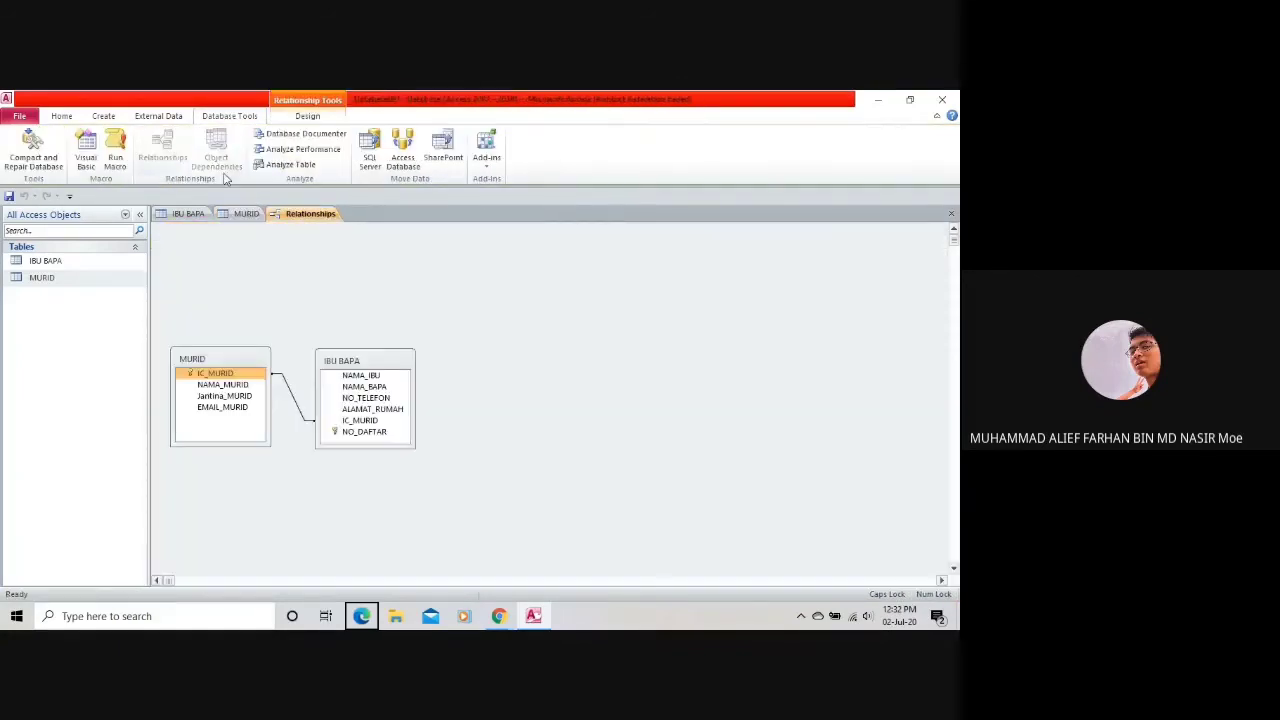
right_click(190, 362)
click(282, 400)
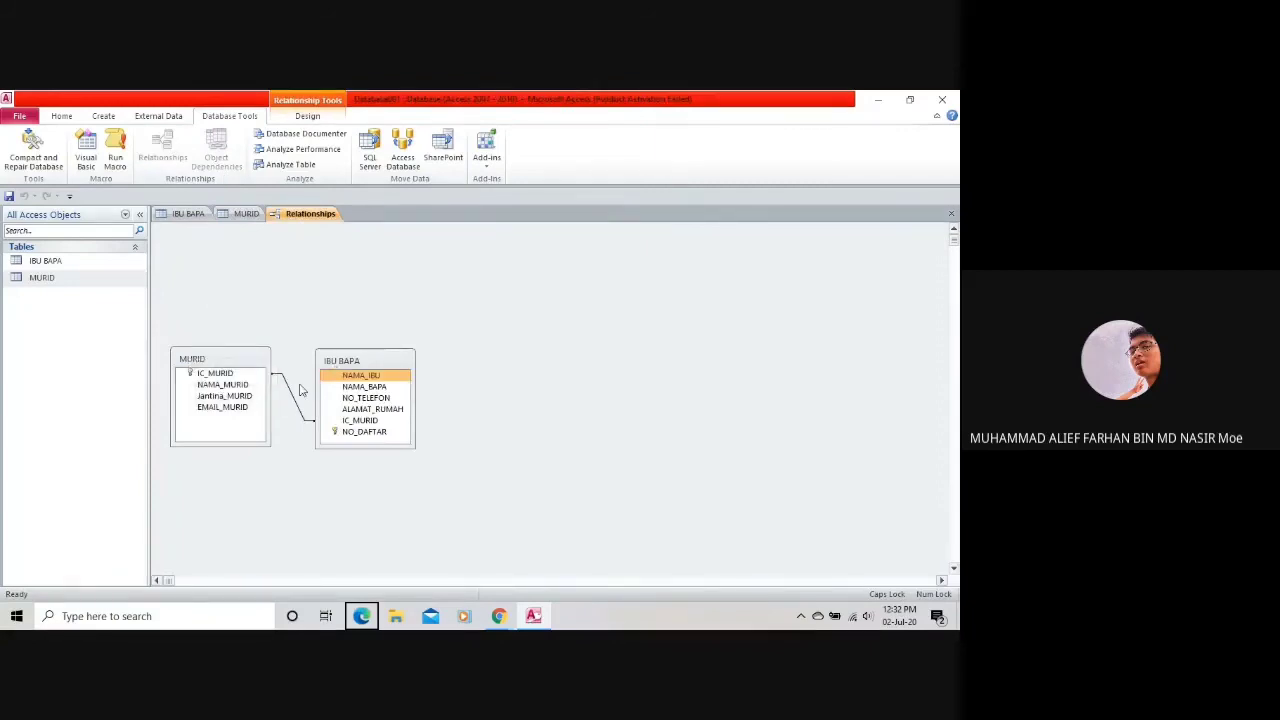
Widen the MURID box, move IBU BAPA up level with it, then delete IBU BAPA from the layout.
mouse_move(269, 398)
mouse_down()
mouse_move(300, 398)
mouse_move(244, 396)
mouse_move(257, 400)
mouse_up()
click(357, 400)
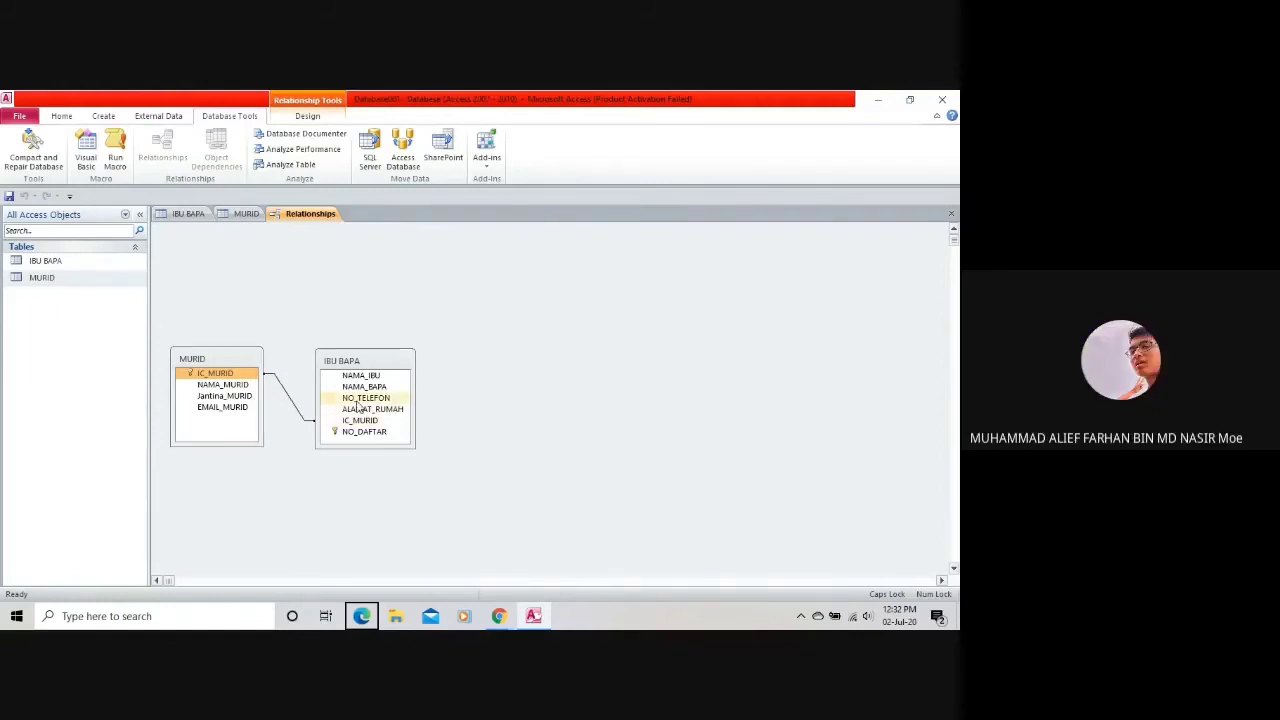
click(345, 410)
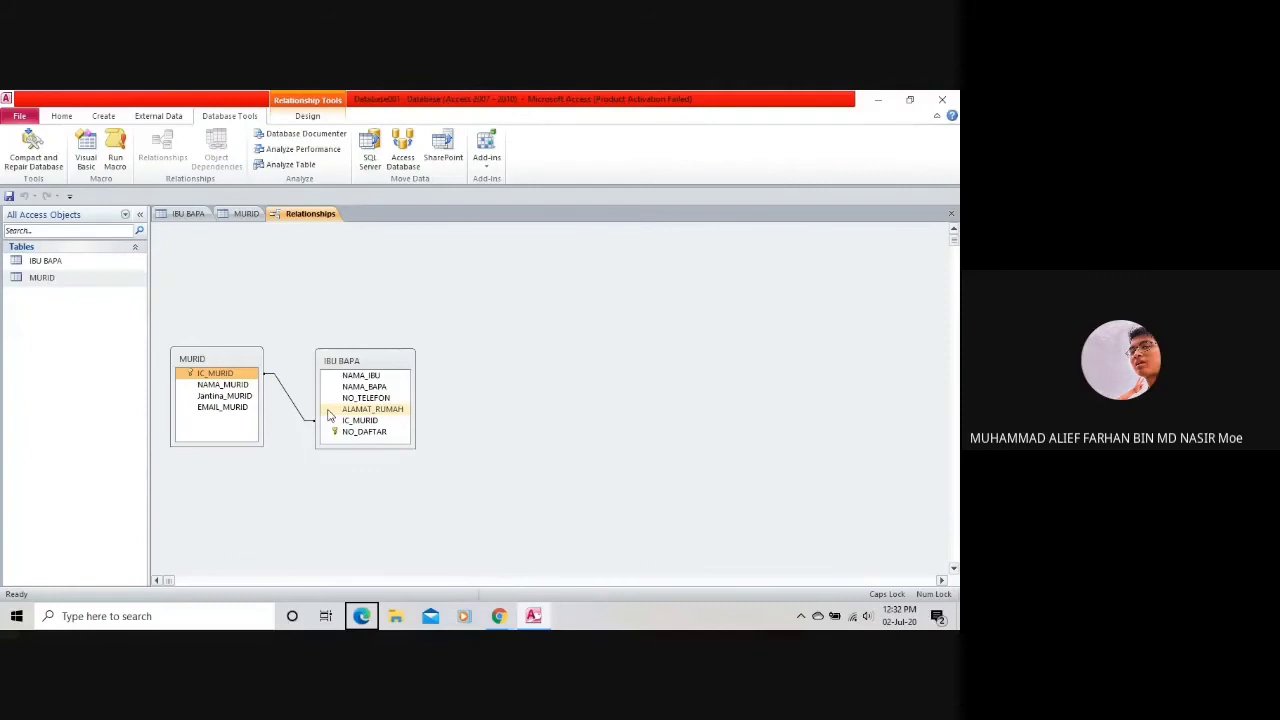
drag(348, 356, 343, 312)
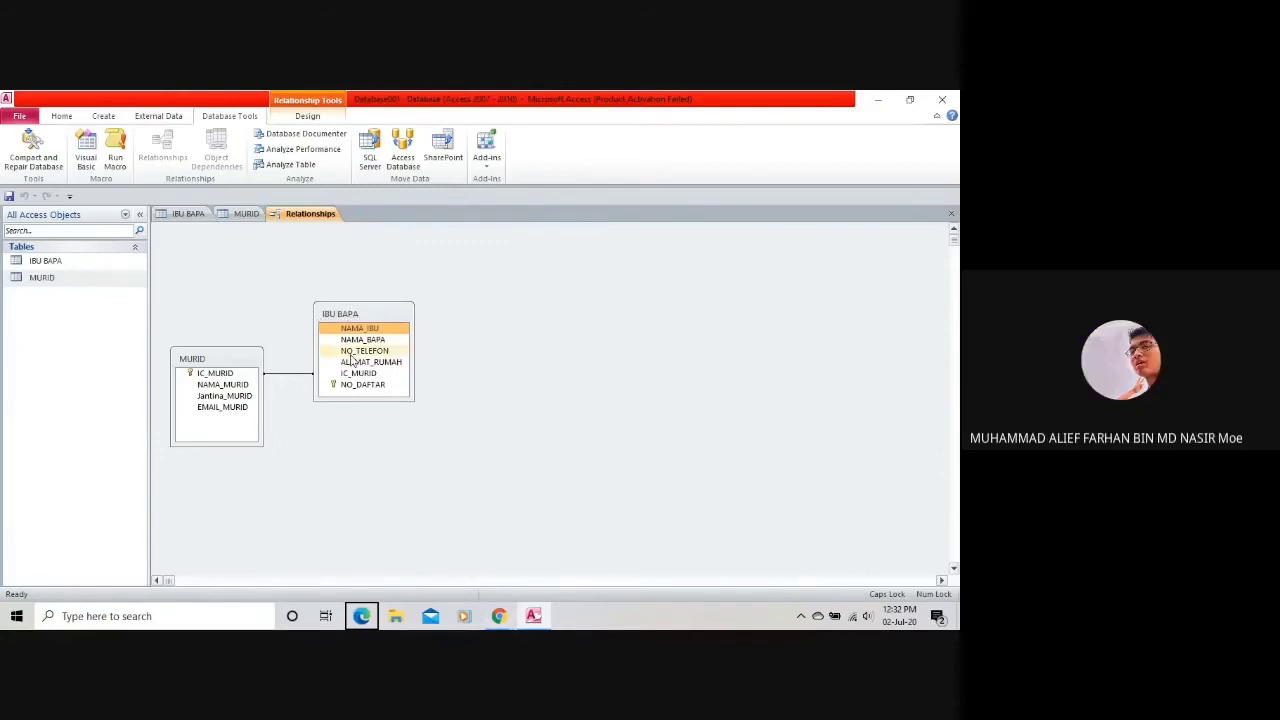
key(Delete)
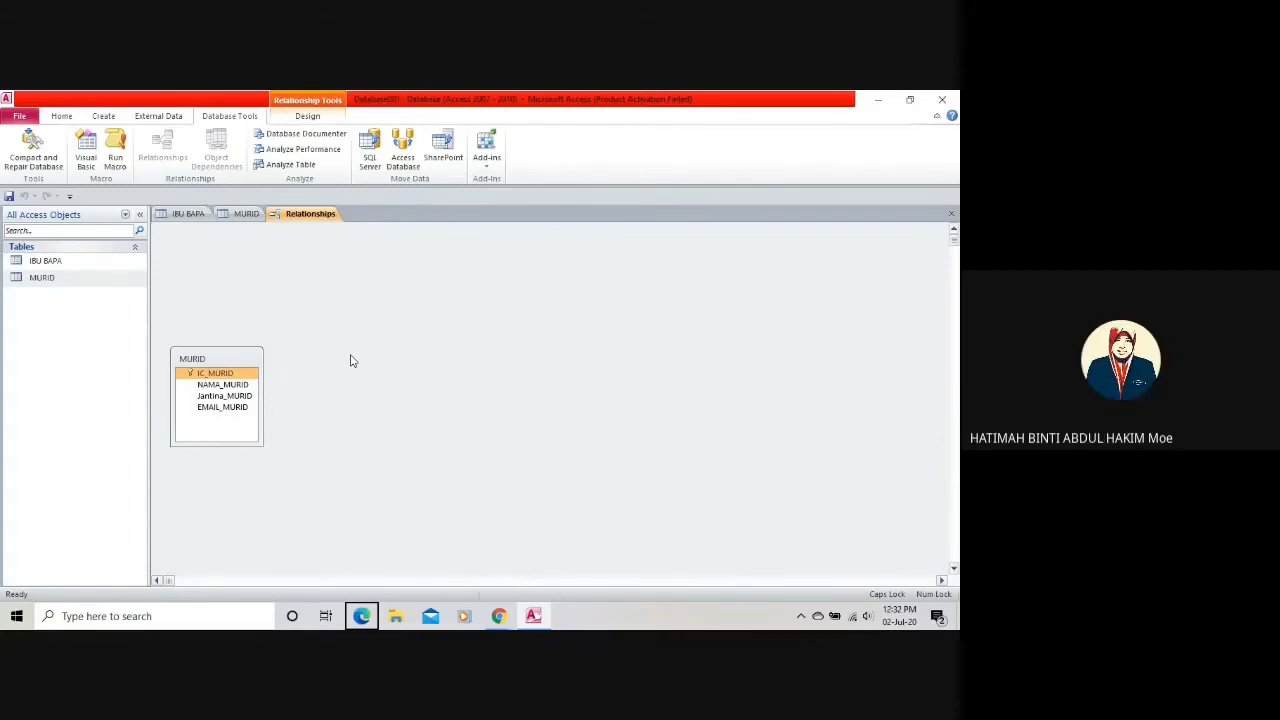
Remove MURID from the layout, retry IC_MURID's data type in IBU BAPA, and acknowledge the warning.
key(Delete)
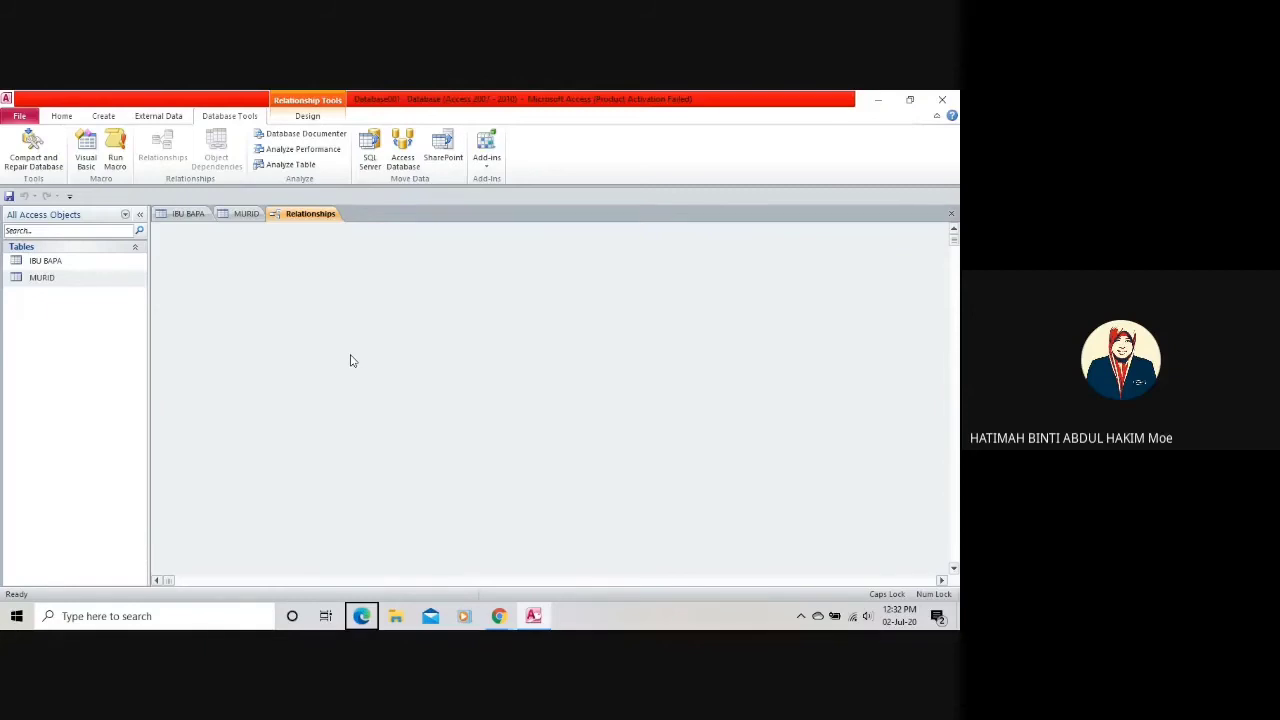
key(Caps_Lock)
click(240, 214)
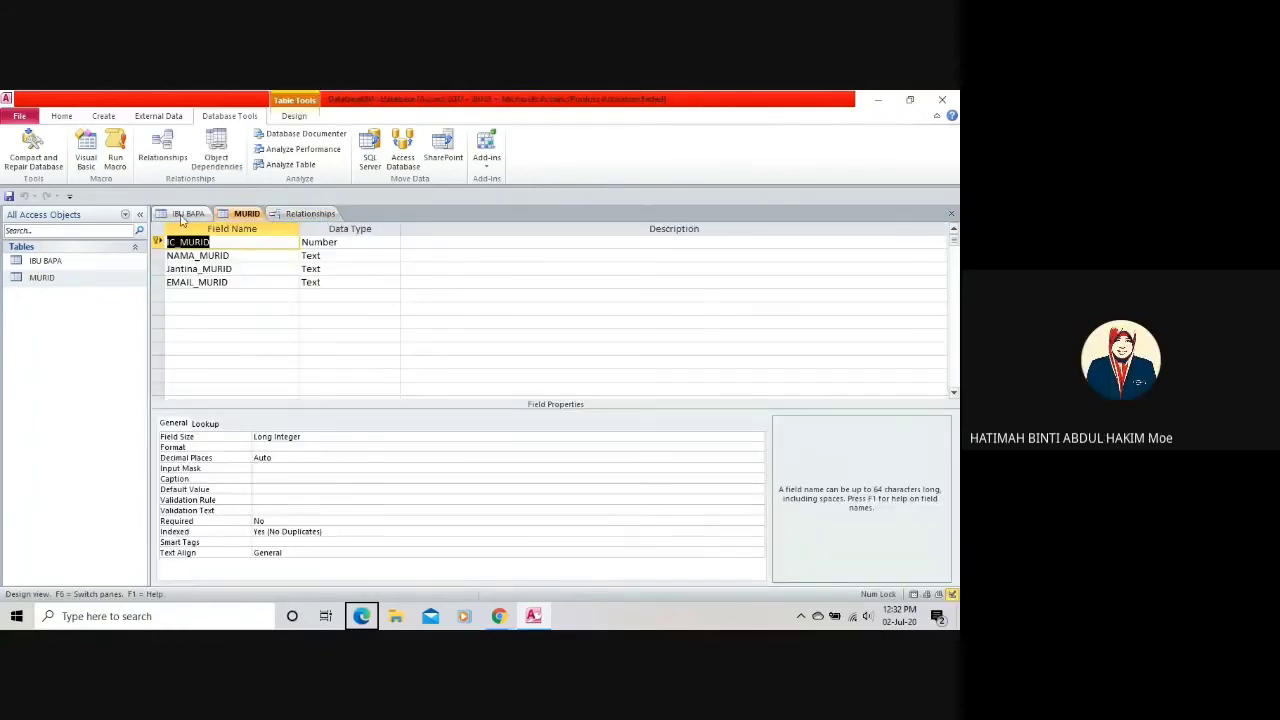
click(333, 292)
click(394, 296)
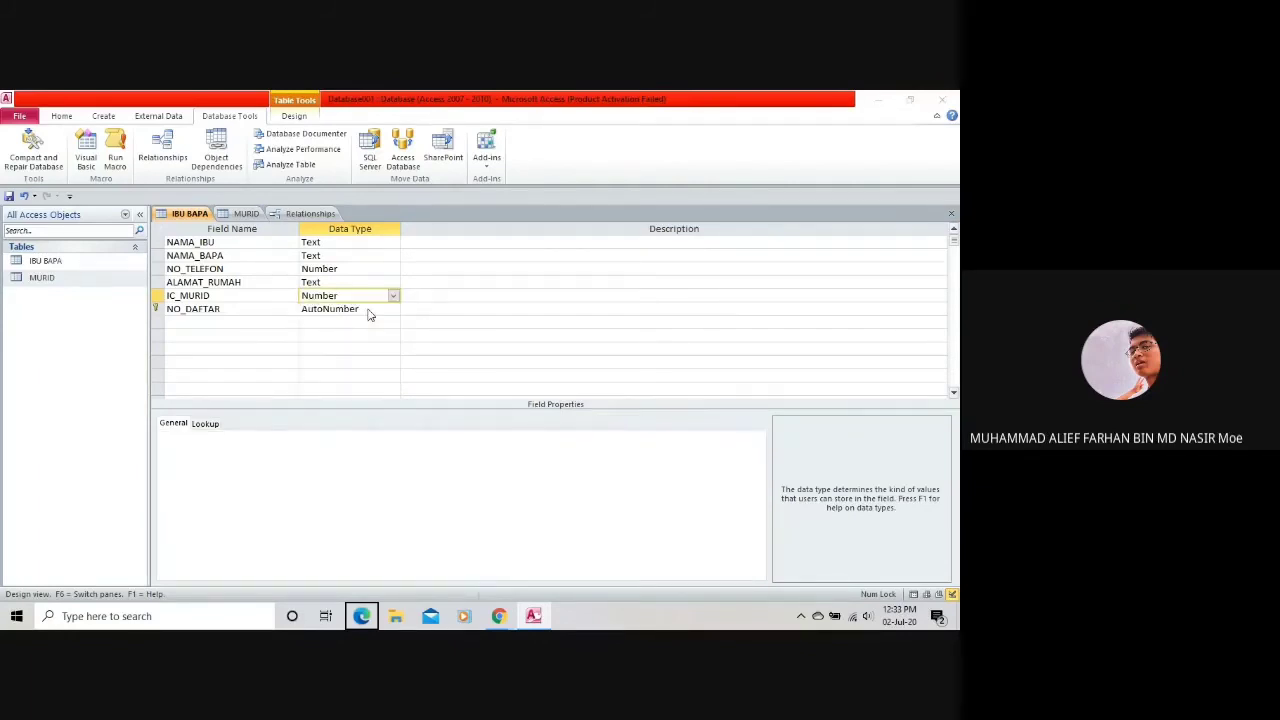
click(480, 393)
click(306, 215)
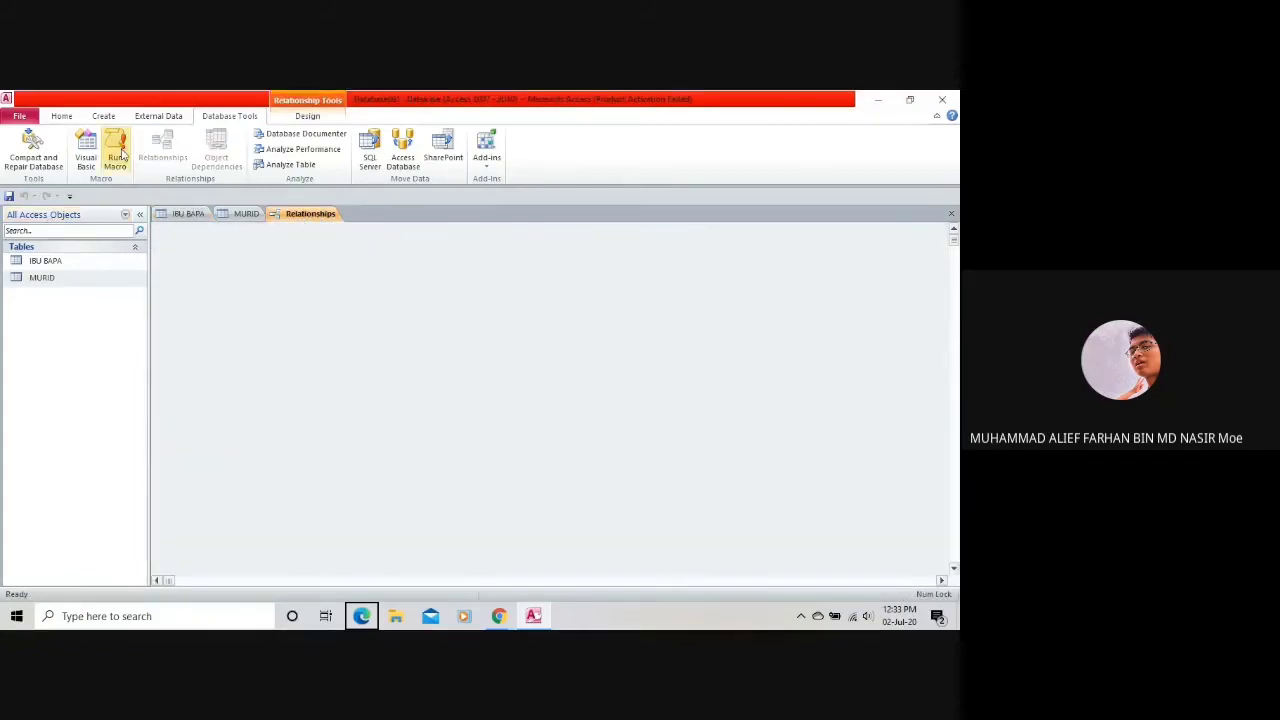
Use Show All in the empty Relationships layout to bring back MURID and IBU BAPA with their link.
right_click(230, 279)
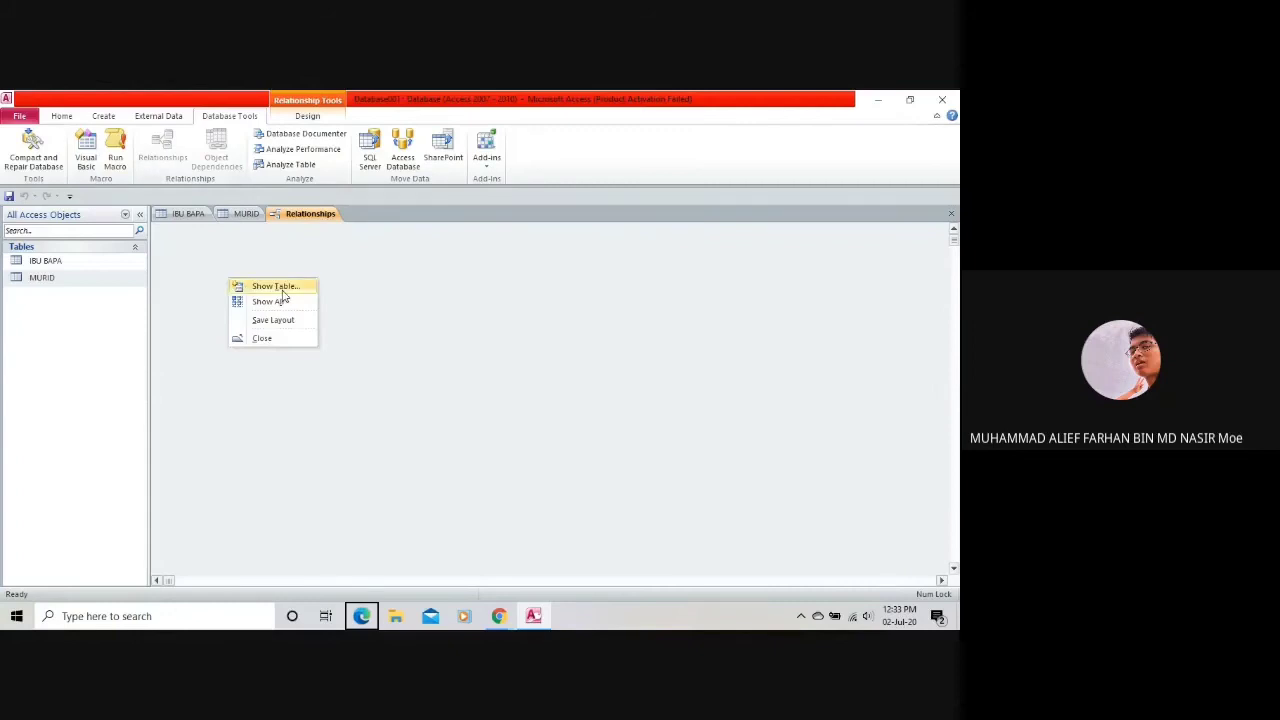
click(275, 287)
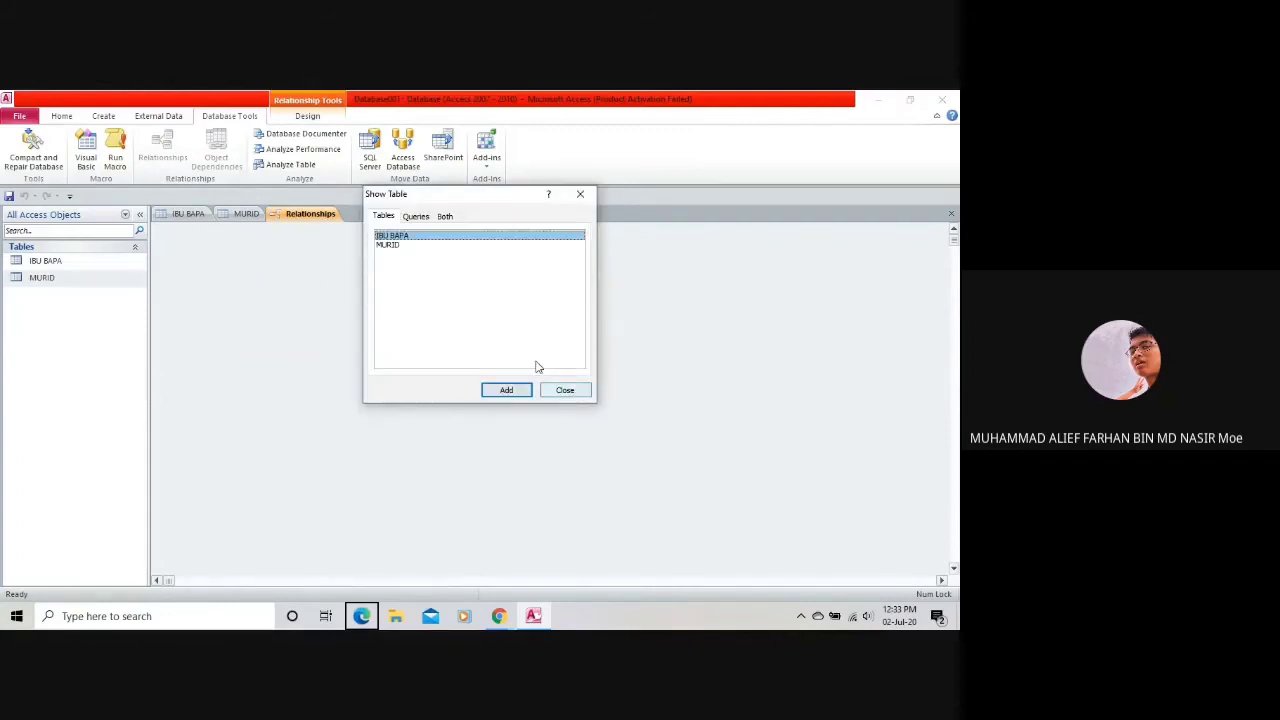
click(565, 390)
right_click(368, 362)
click(436, 385)
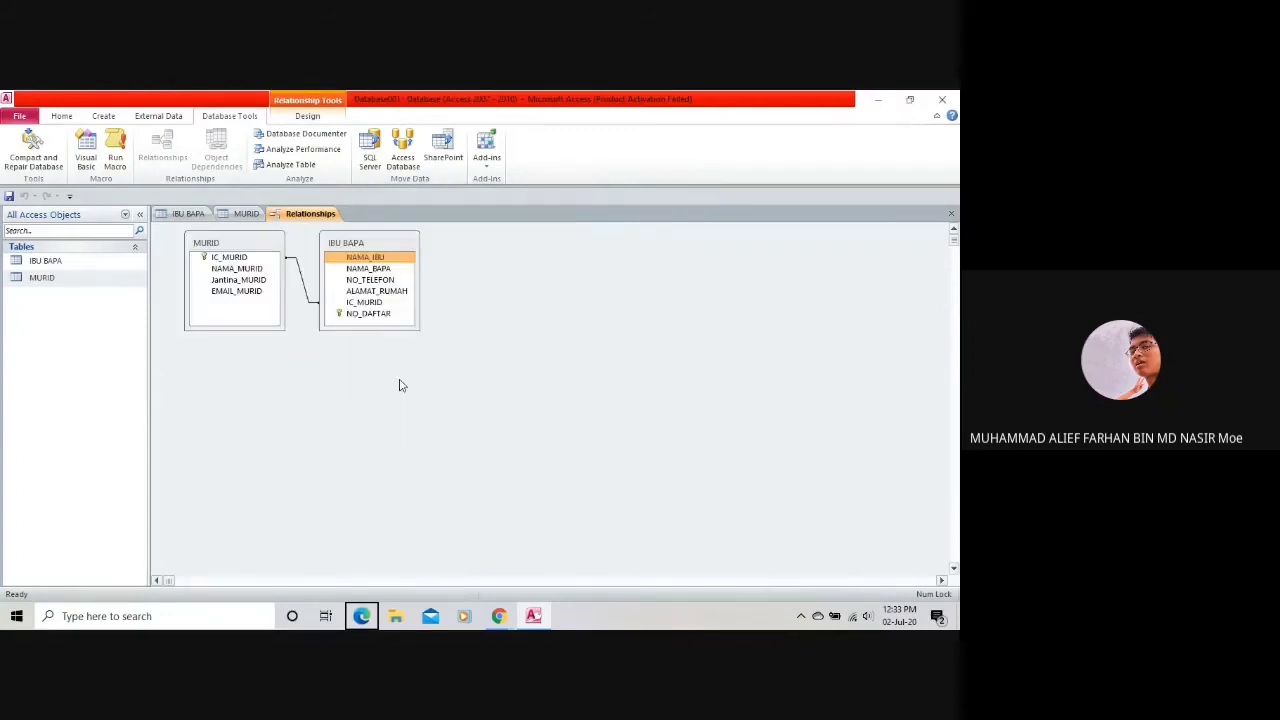
right_click(399, 284)
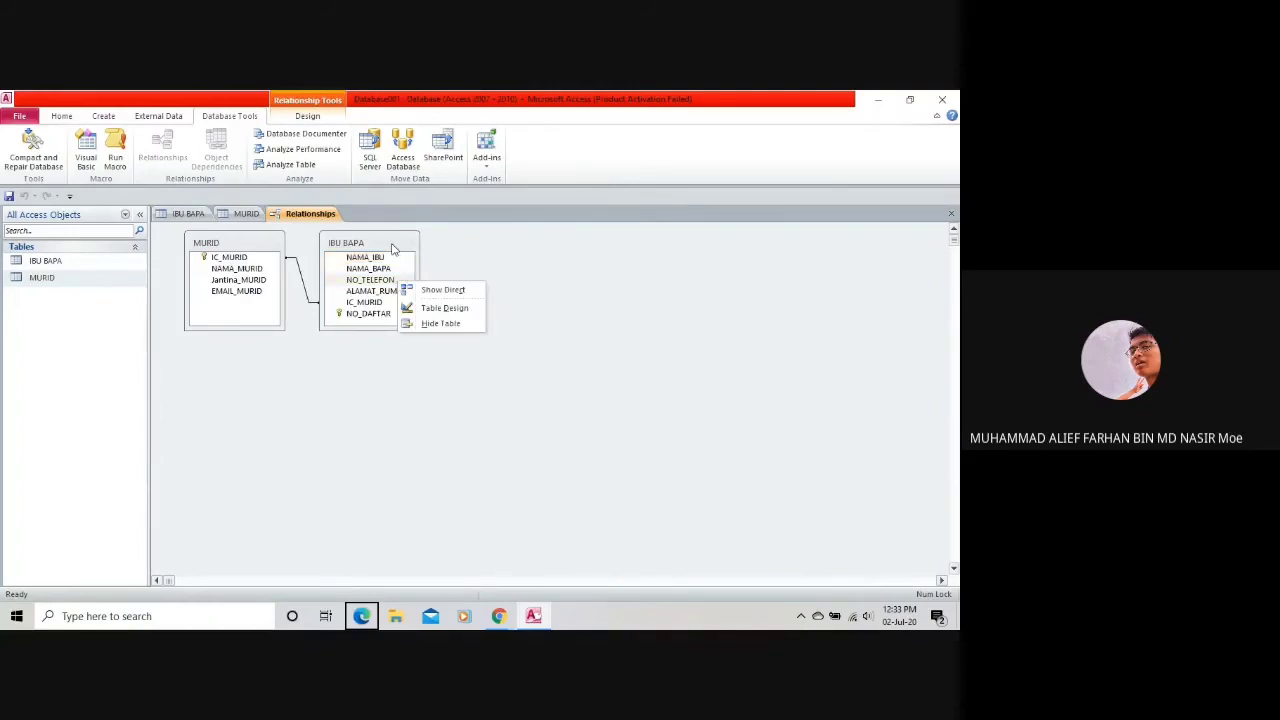
Close the IBU BAPA shortcut menus in Relationships and move over to the table design tabs.
key(Escape)
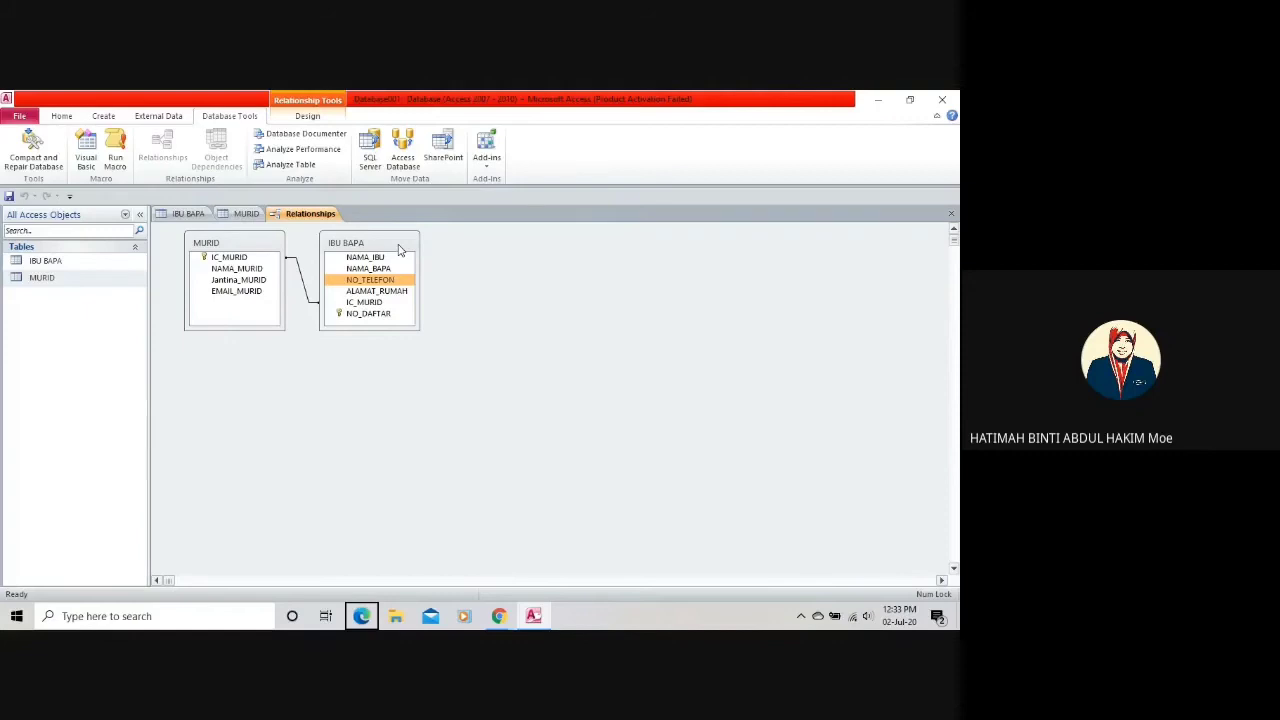
right_click(344, 238)
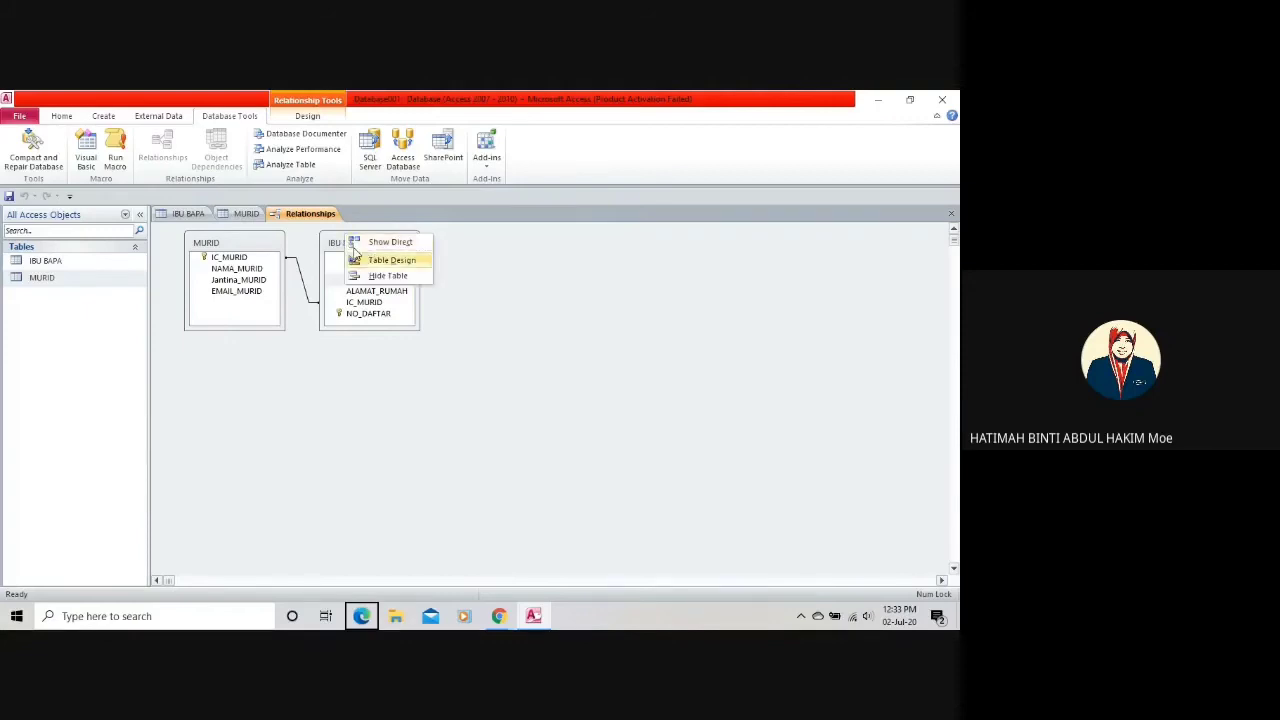
click(338, 246)
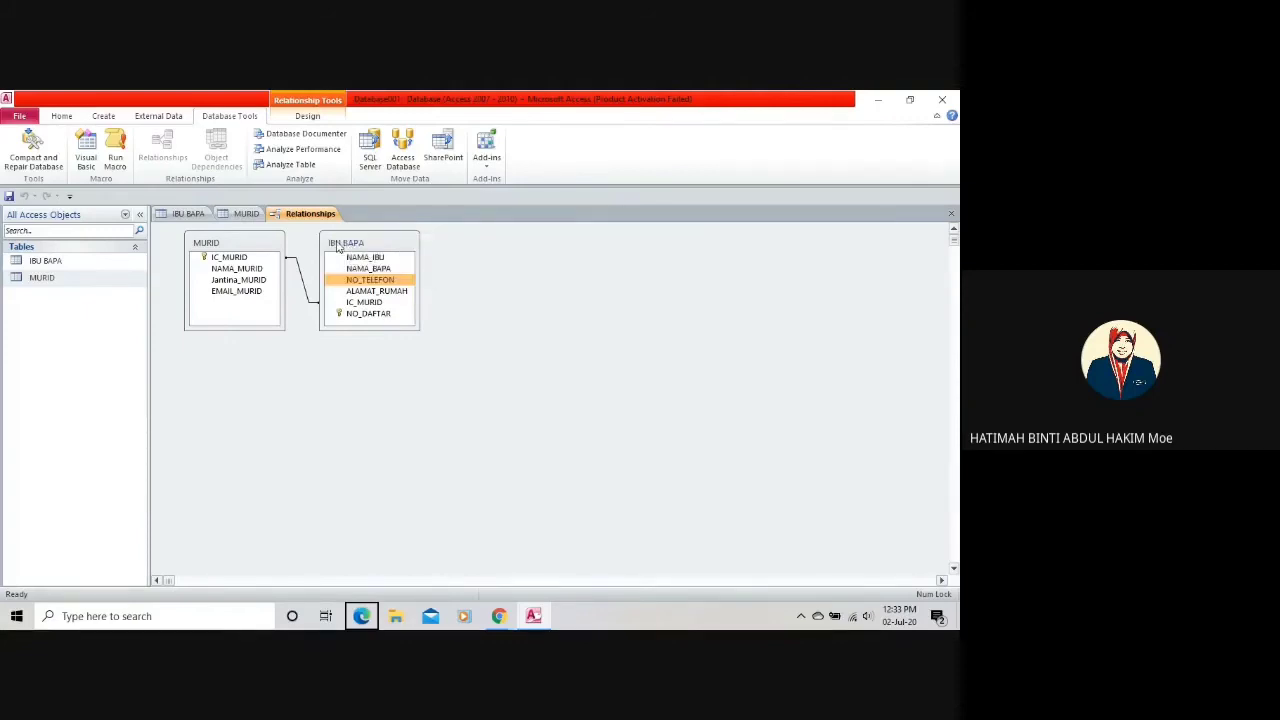
right_click(338, 246)
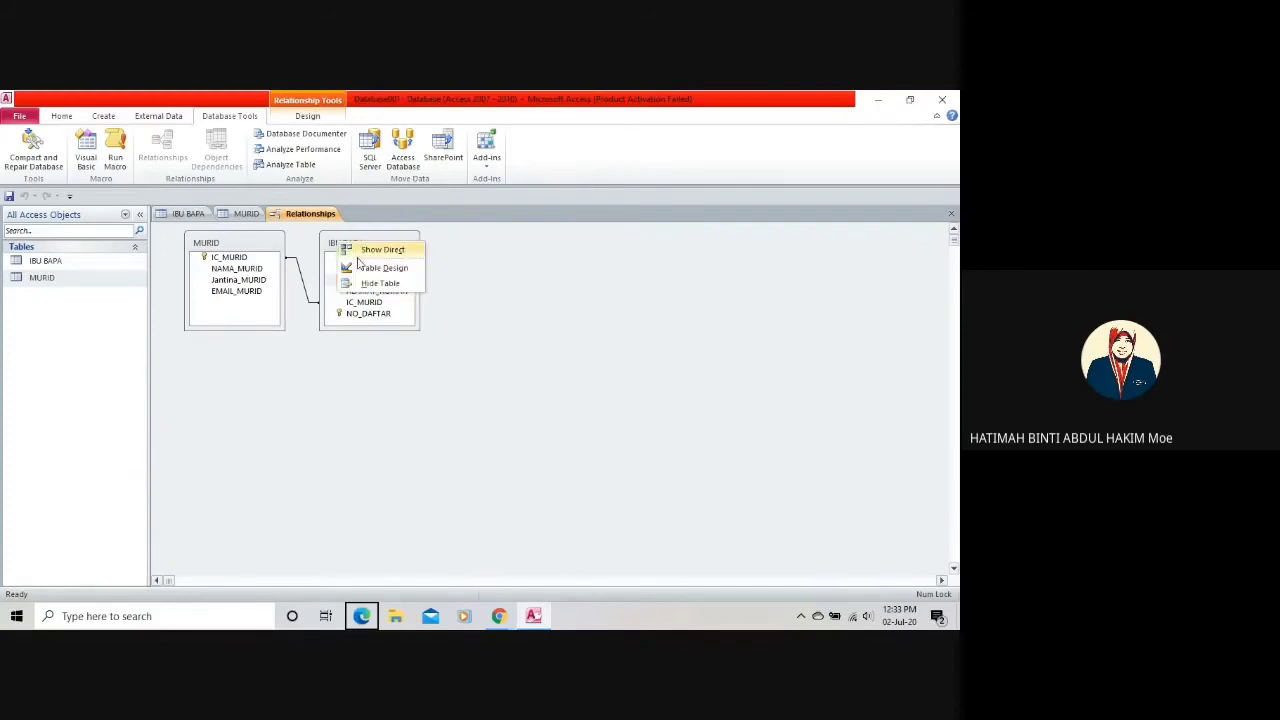
right_click(250, 216)
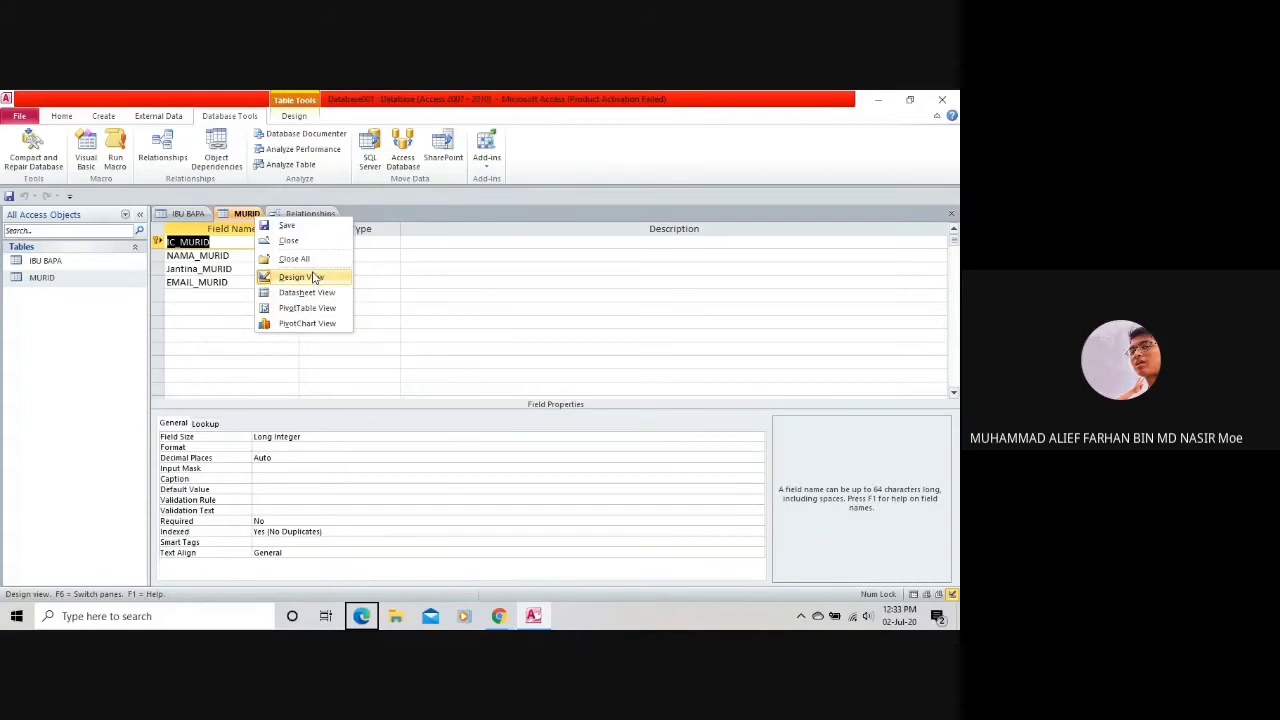
click(177, 228)
Try another data type for IBU BAPA's IC_MURID; the relationship warning blocks it.
right_click(182, 214)
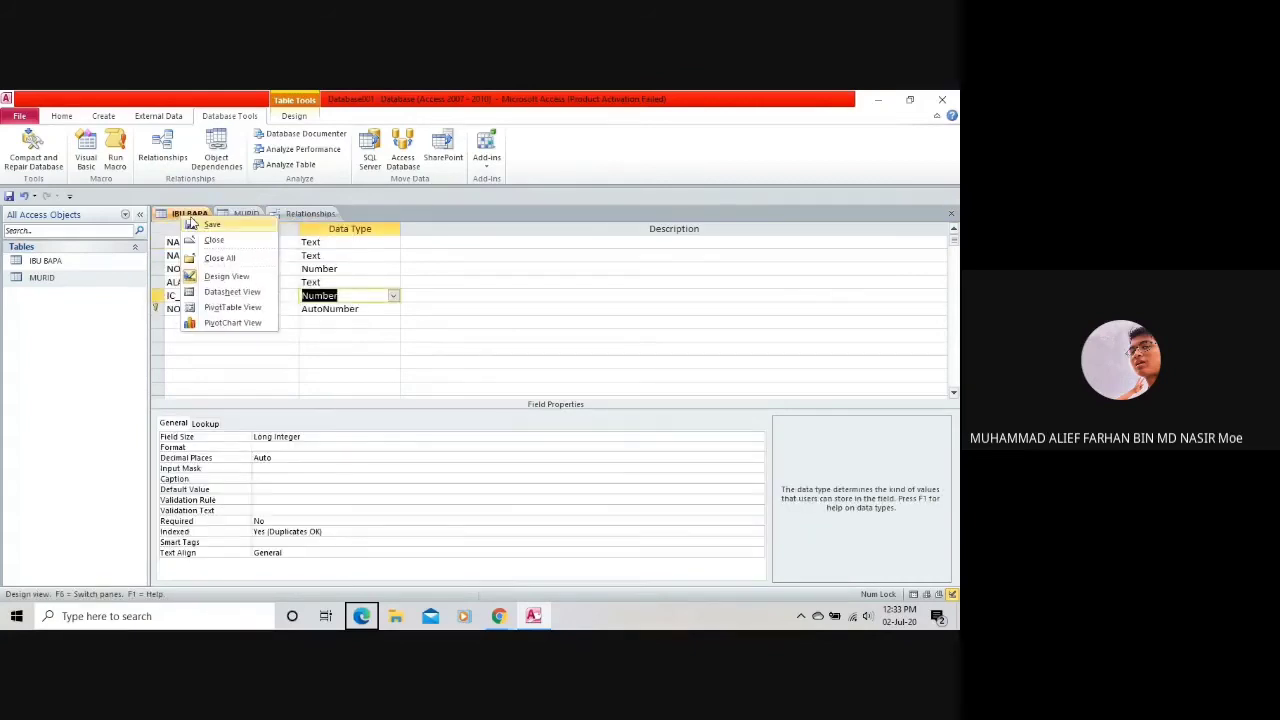
click(224, 394)
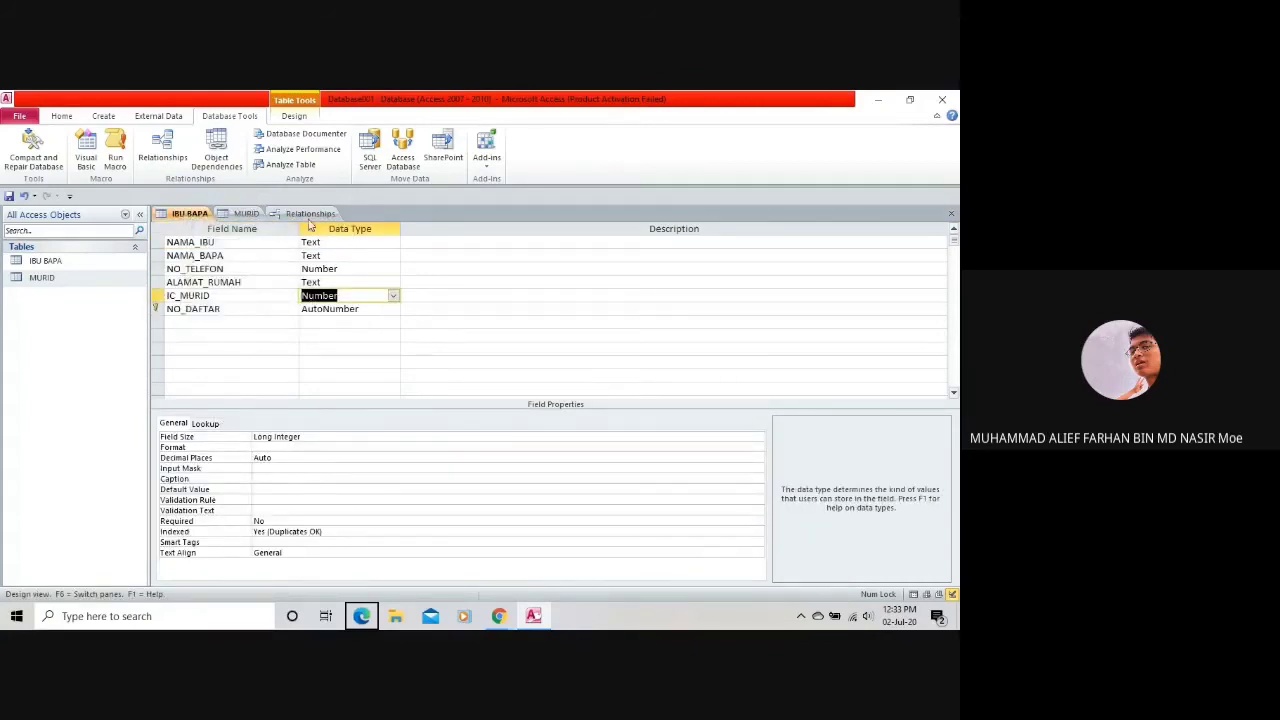
click(310, 213)
click(246, 213)
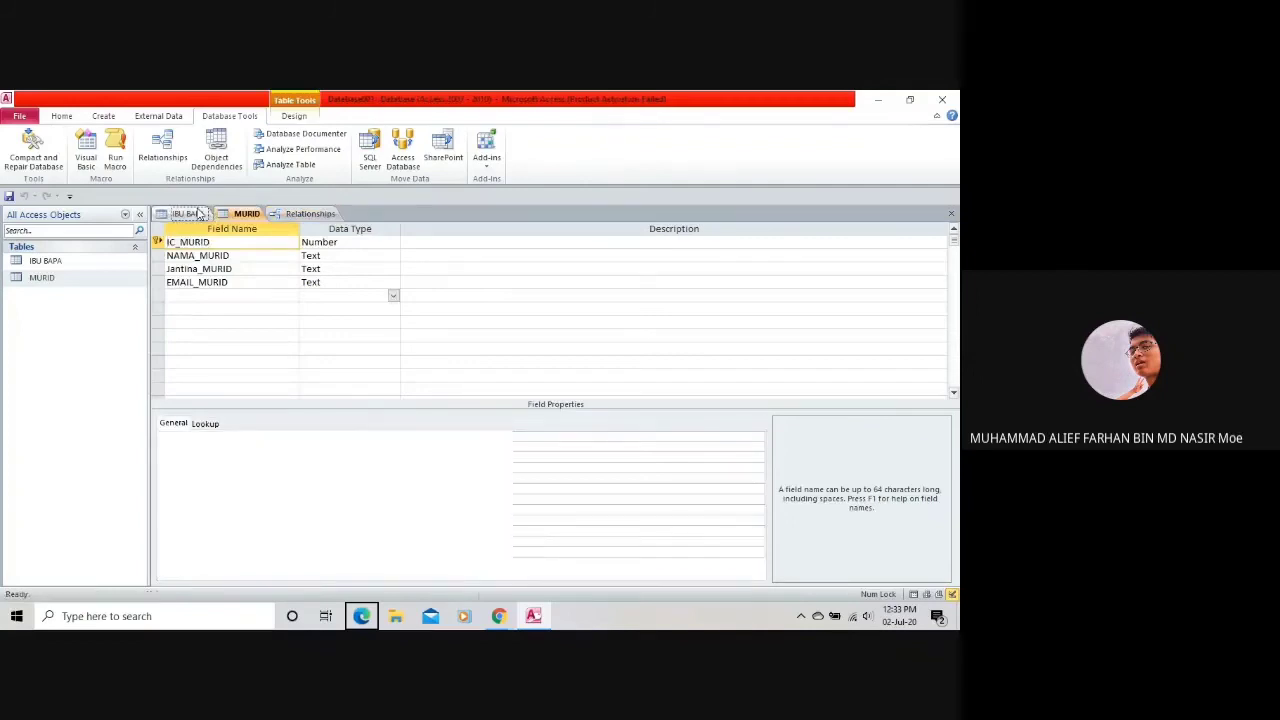
click(186, 213)
click(388, 296)
click(394, 297)
click(351, 371)
click(480, 392)
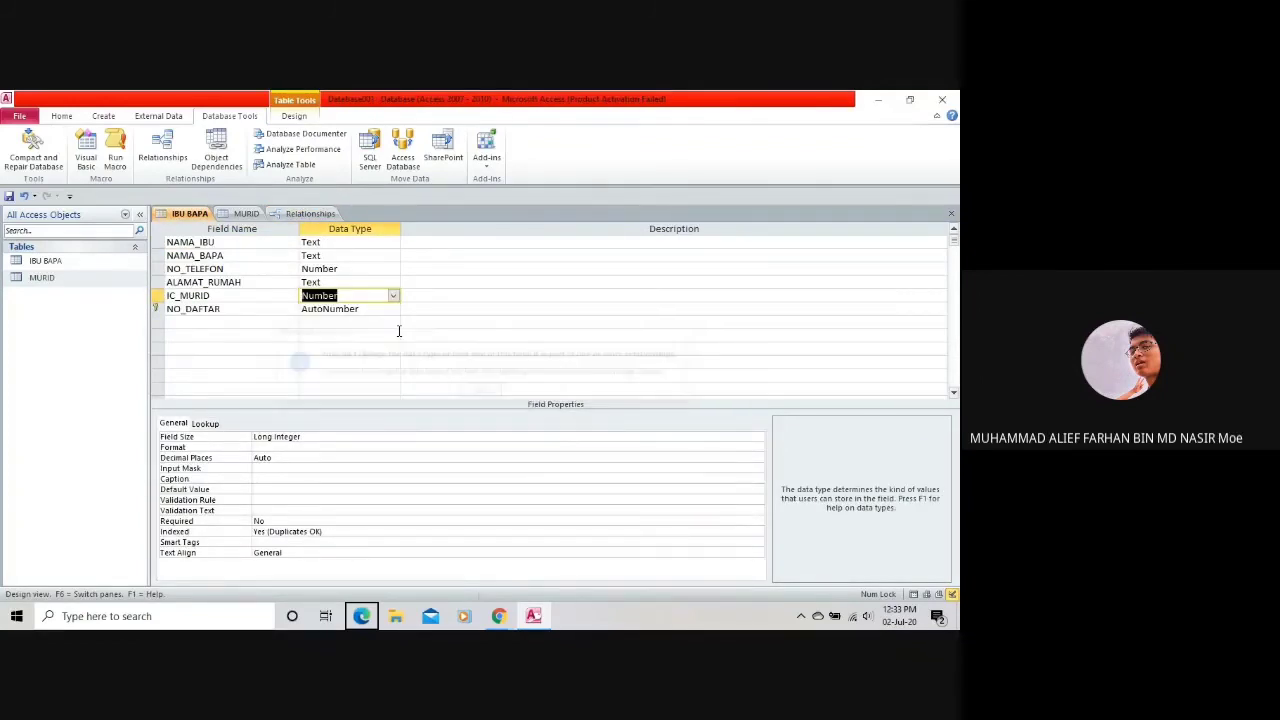
Change ALAMAT_RUMAH's data type to Memo, then set it back to Text.
click(379, 282)
click(393, 282)
key(Down)
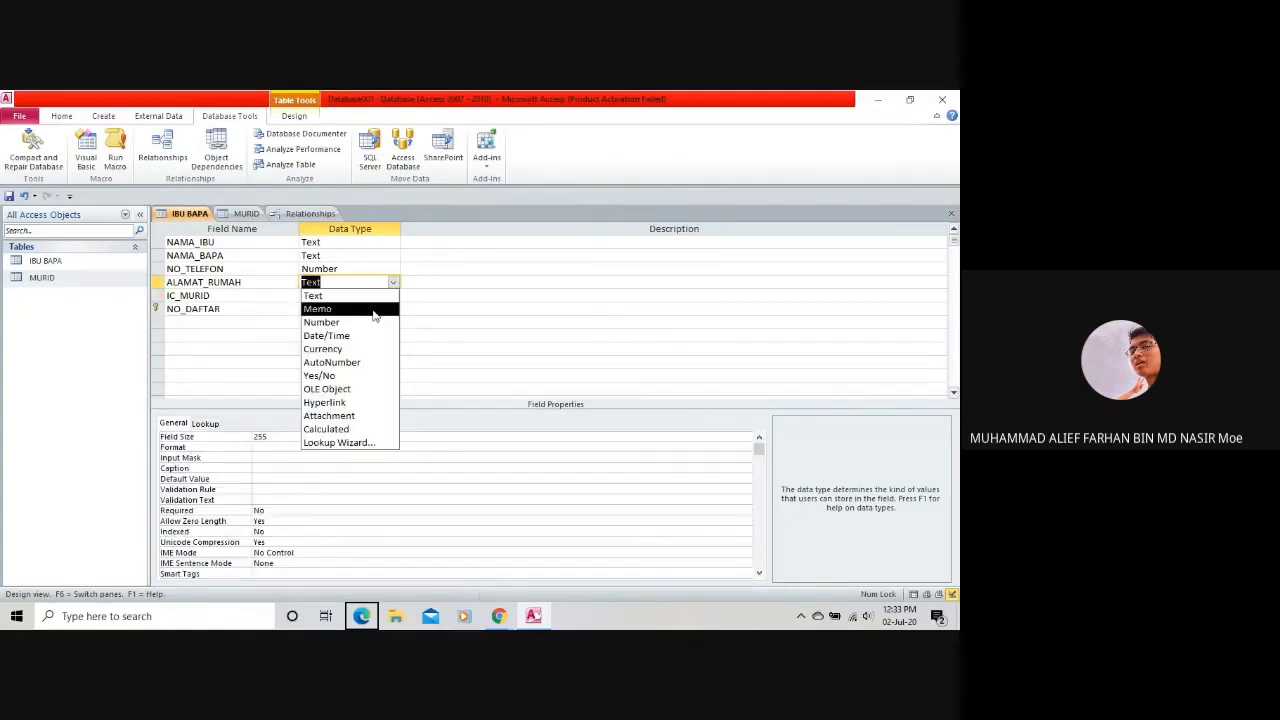
click(385, 300)
click(394, 284)
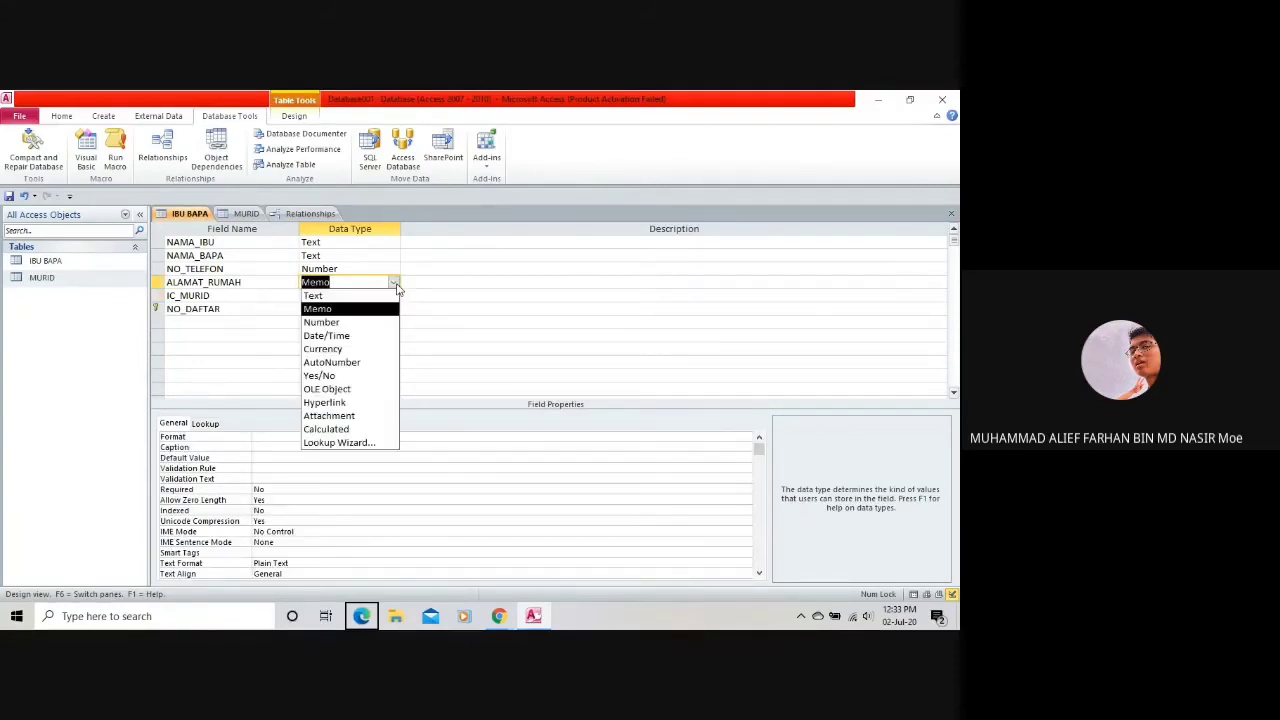
click(371, 296)
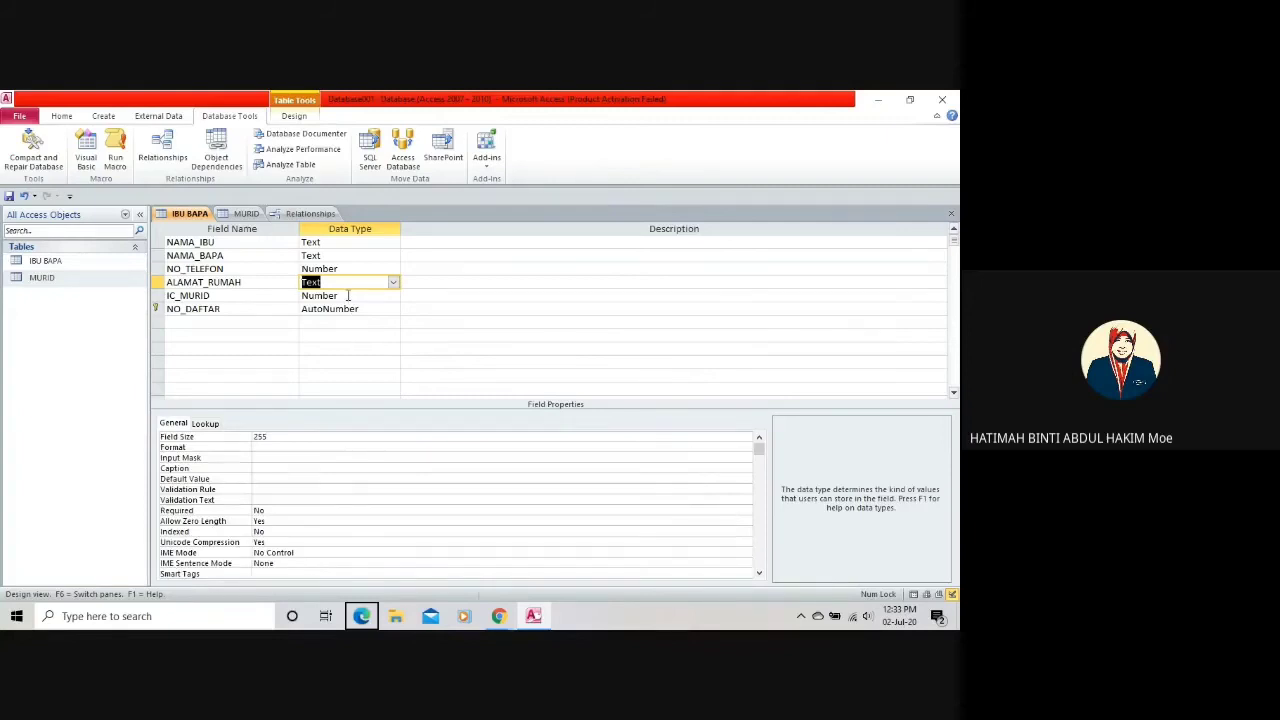
click(350, 296)
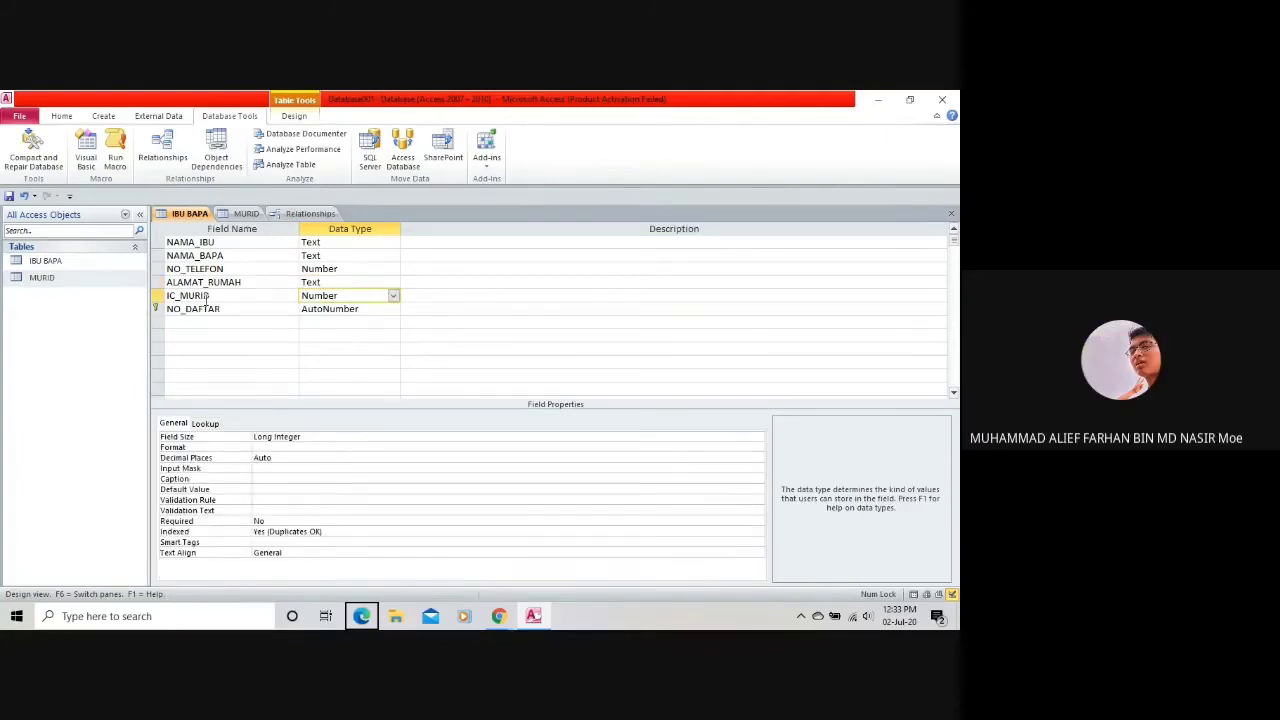
Remove the primary key from IC_MURID in the MURID table design.
click(248, 214)
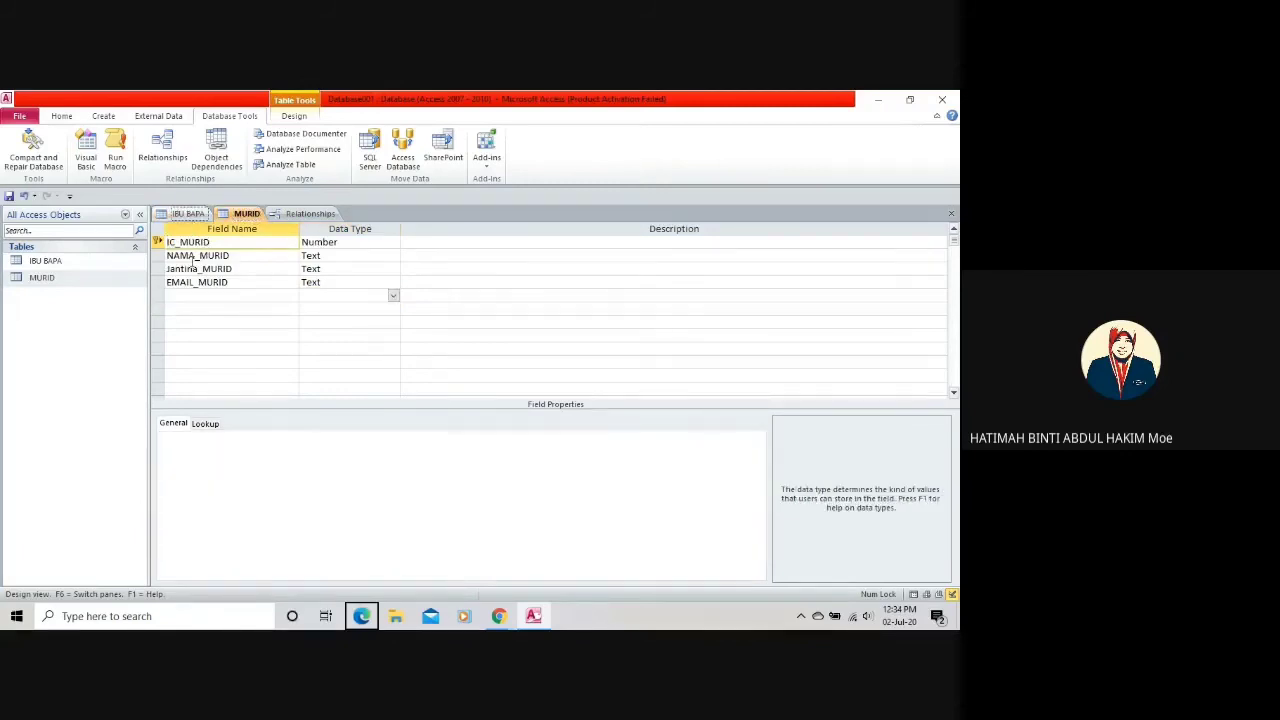
click(188, 214)
right_click(178, 297)
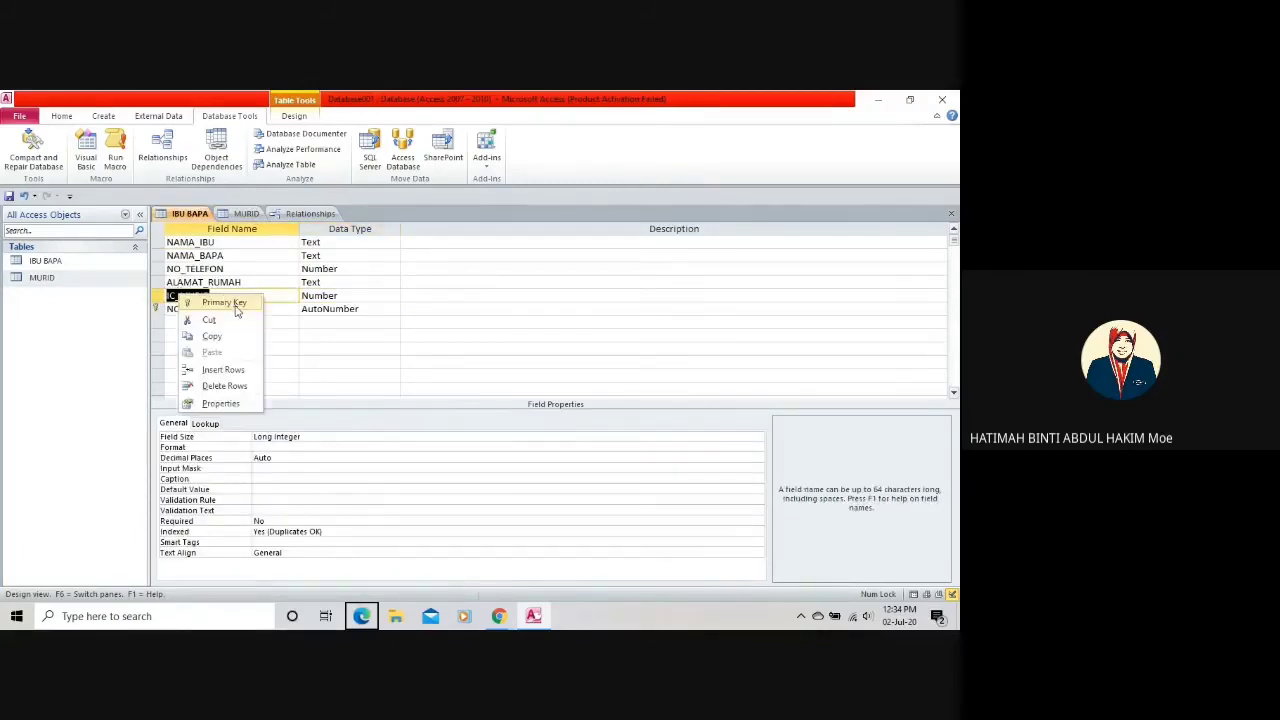
click(224, 302)
click(247, 214)
click(188, 214)
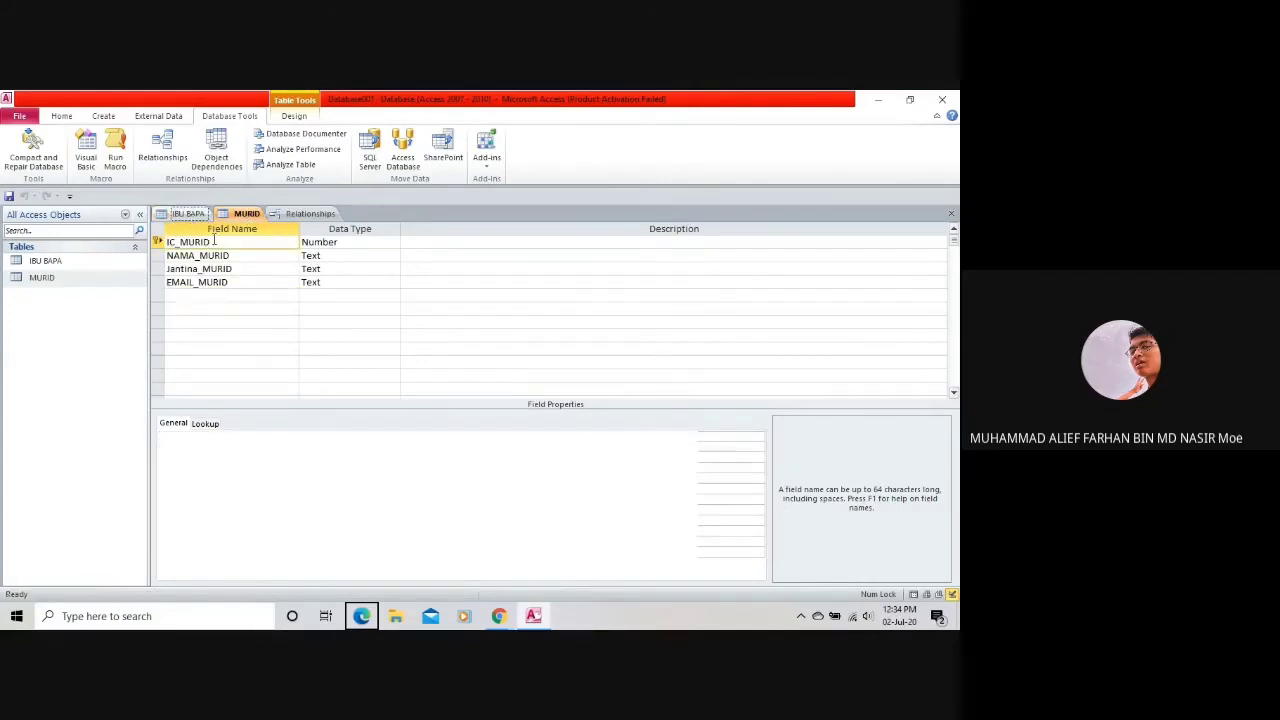
click(247, 214)
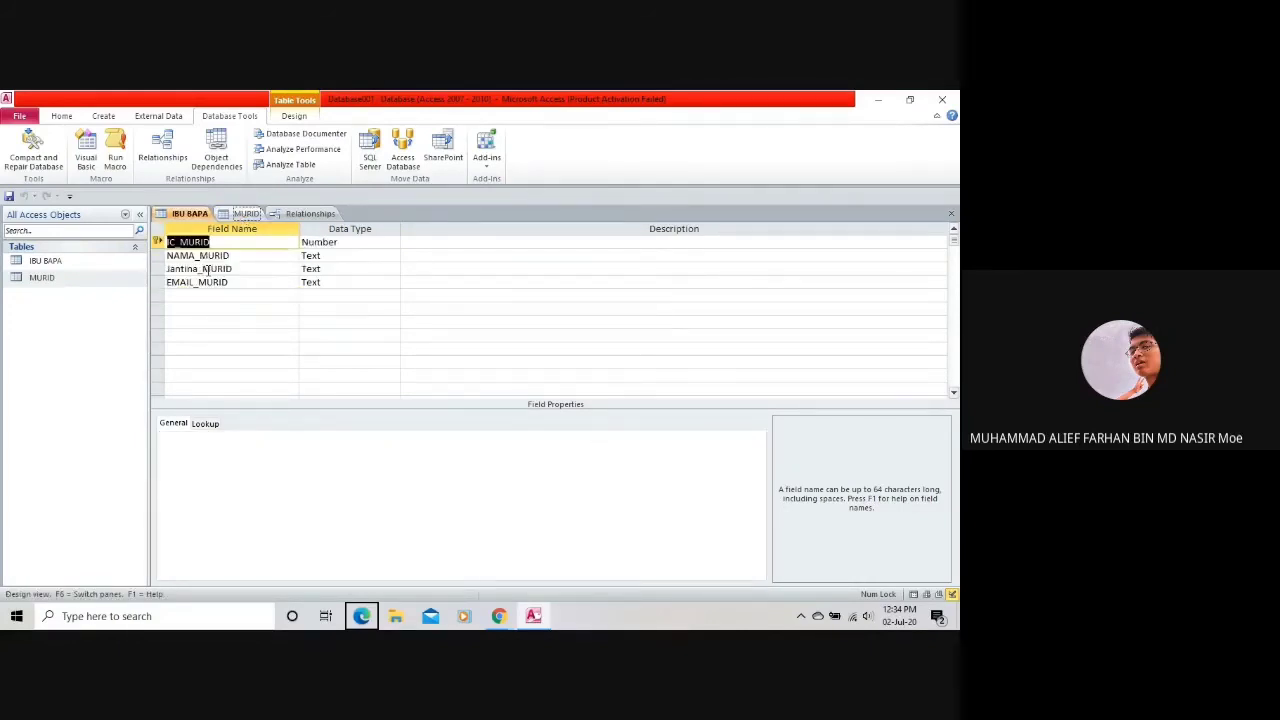
right_click(220, 242)
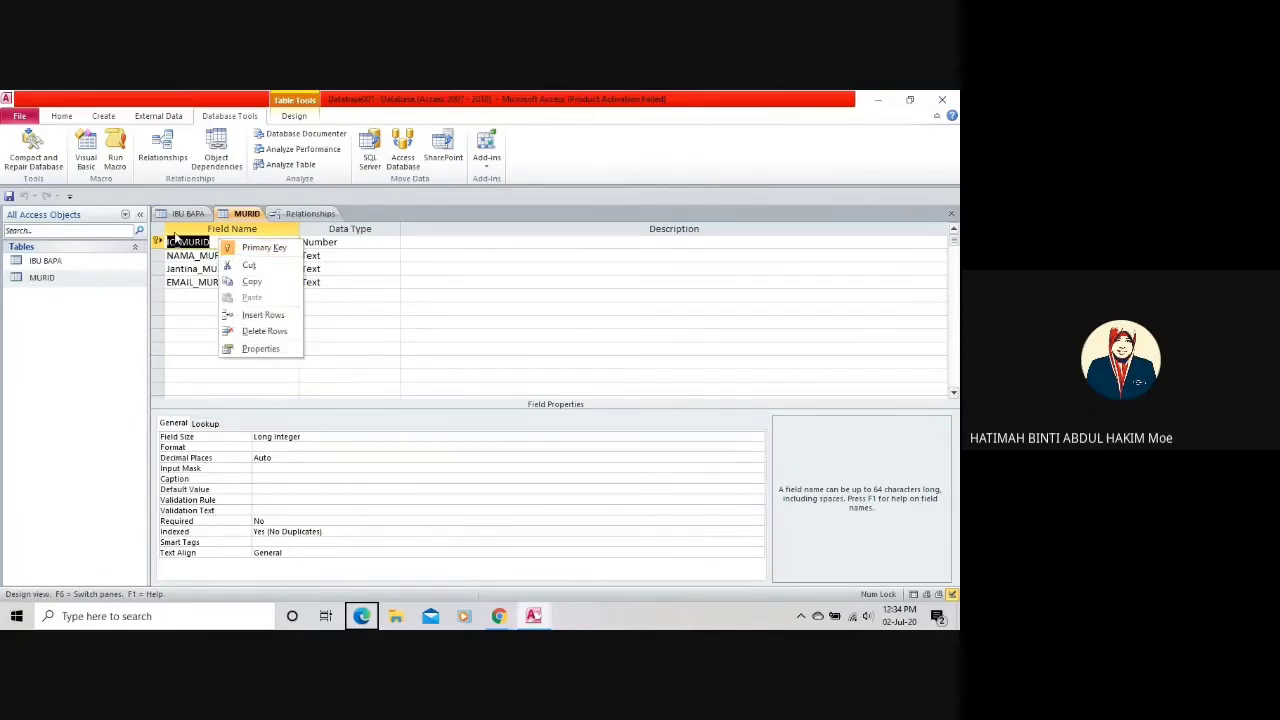
click(222, 248)
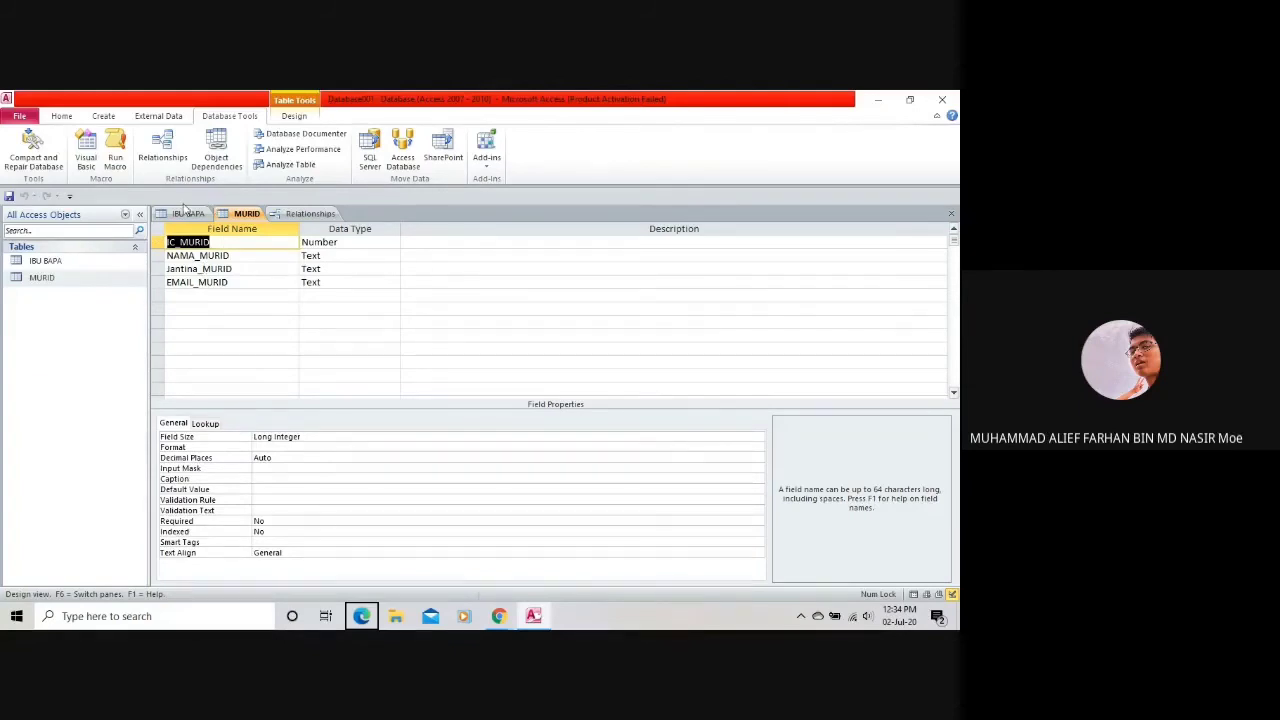
Retry IBU BAPA's IC_MURID data type change, dismiss the refusal, and view the MURID–IBU BAPA relationship.
click(188, 213)
click(305, 295)
click(393, 296)
click(378, 308)
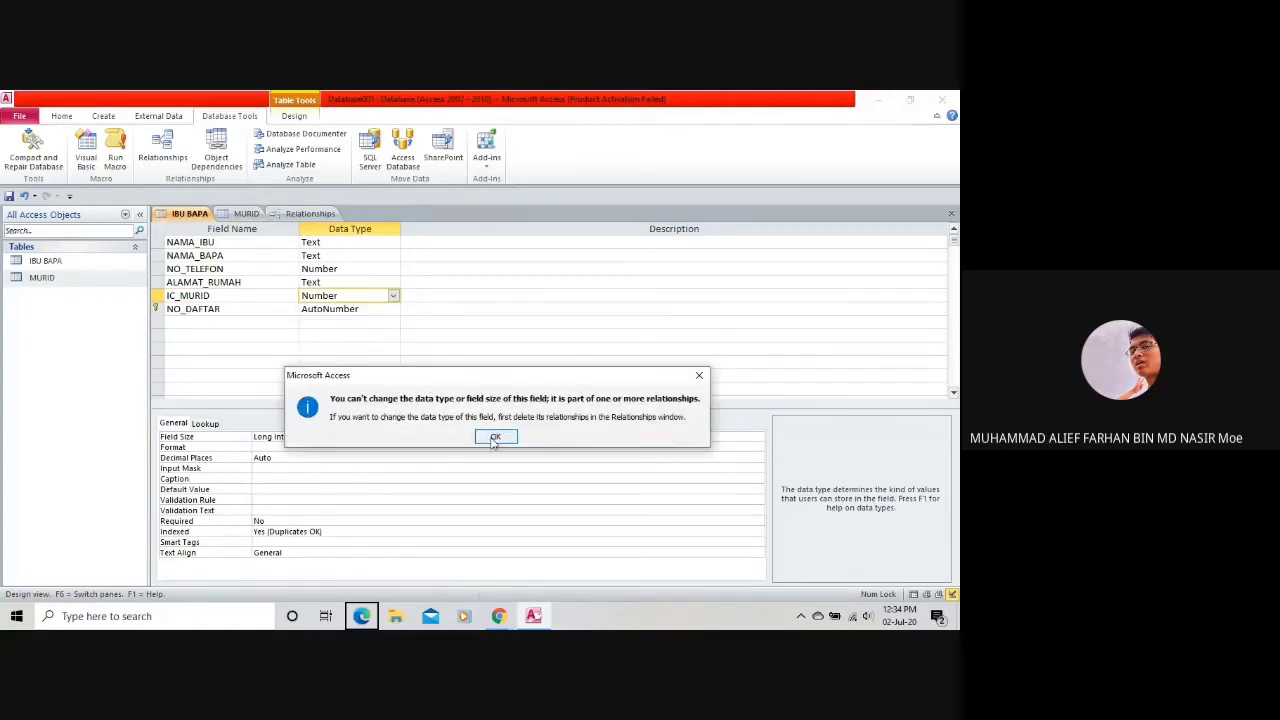
click(477, 439)
click(308, 213)
right_click(277, 268)
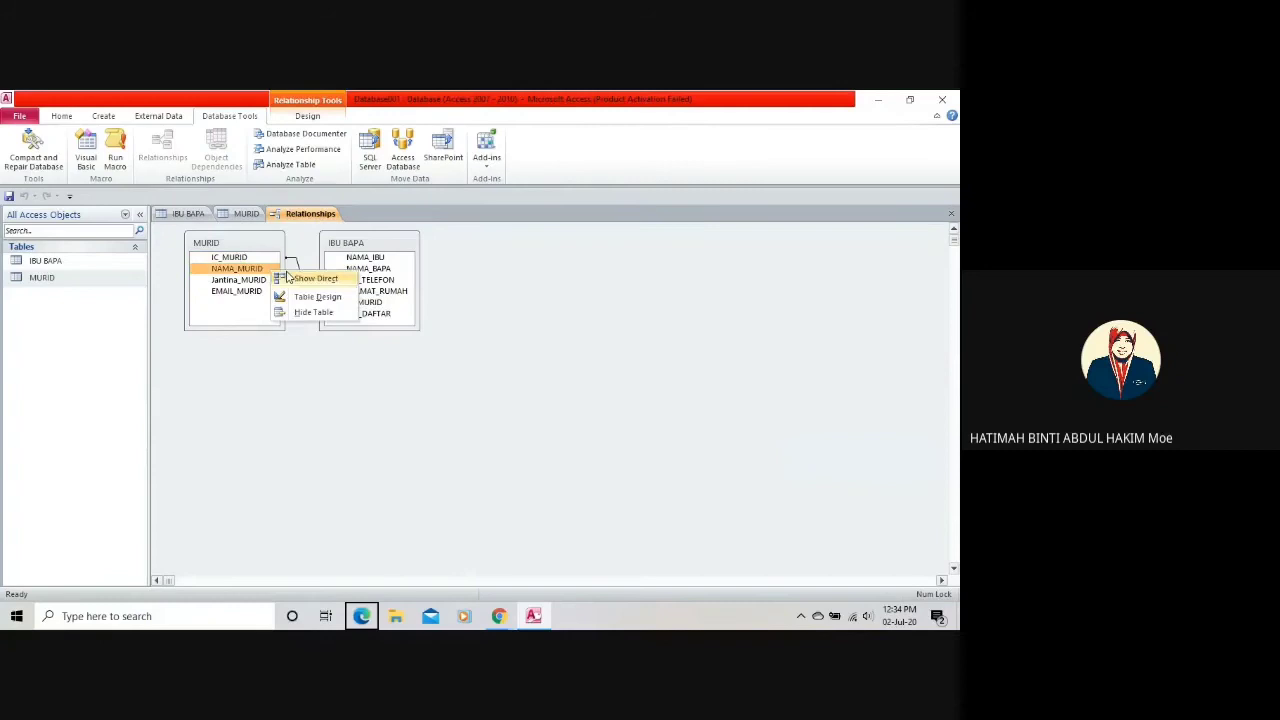
Close Microsoft Access, choosing Yes to save the changes to table 'IBU BAPA'.
click(258, 245)
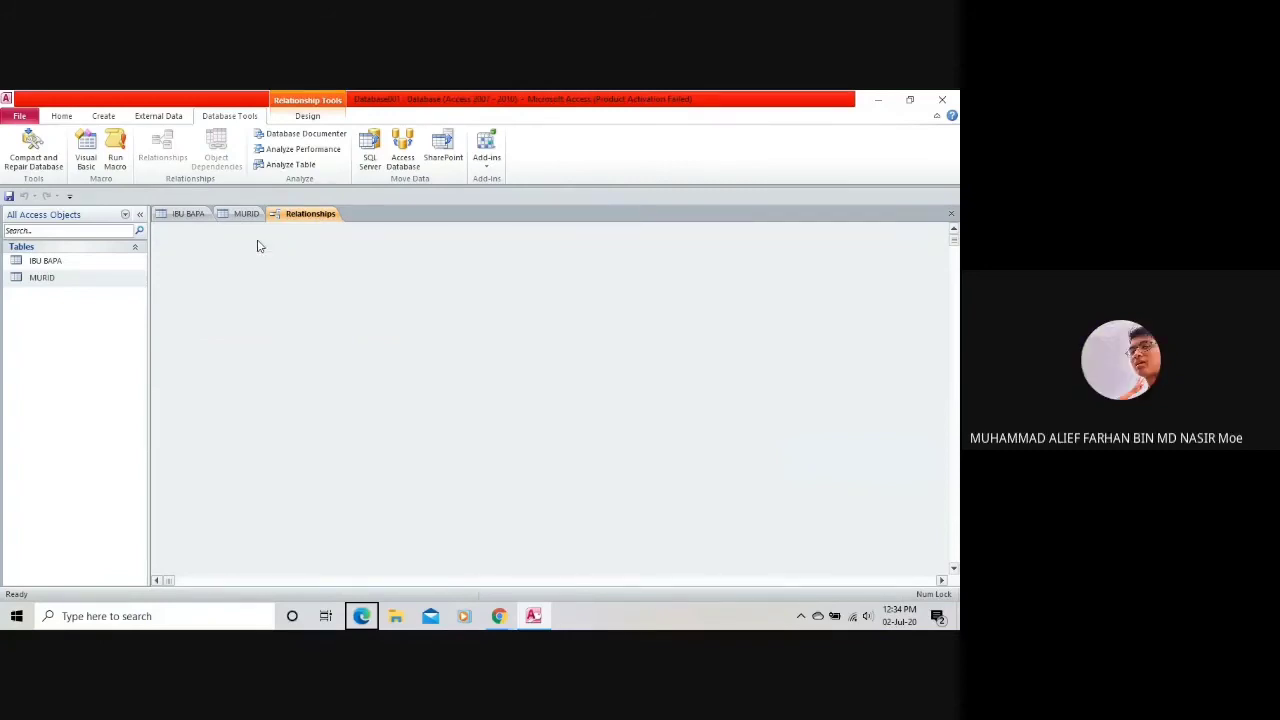
click(942, 580)
drag(389, 581, 75, 590)
click(955, 97)
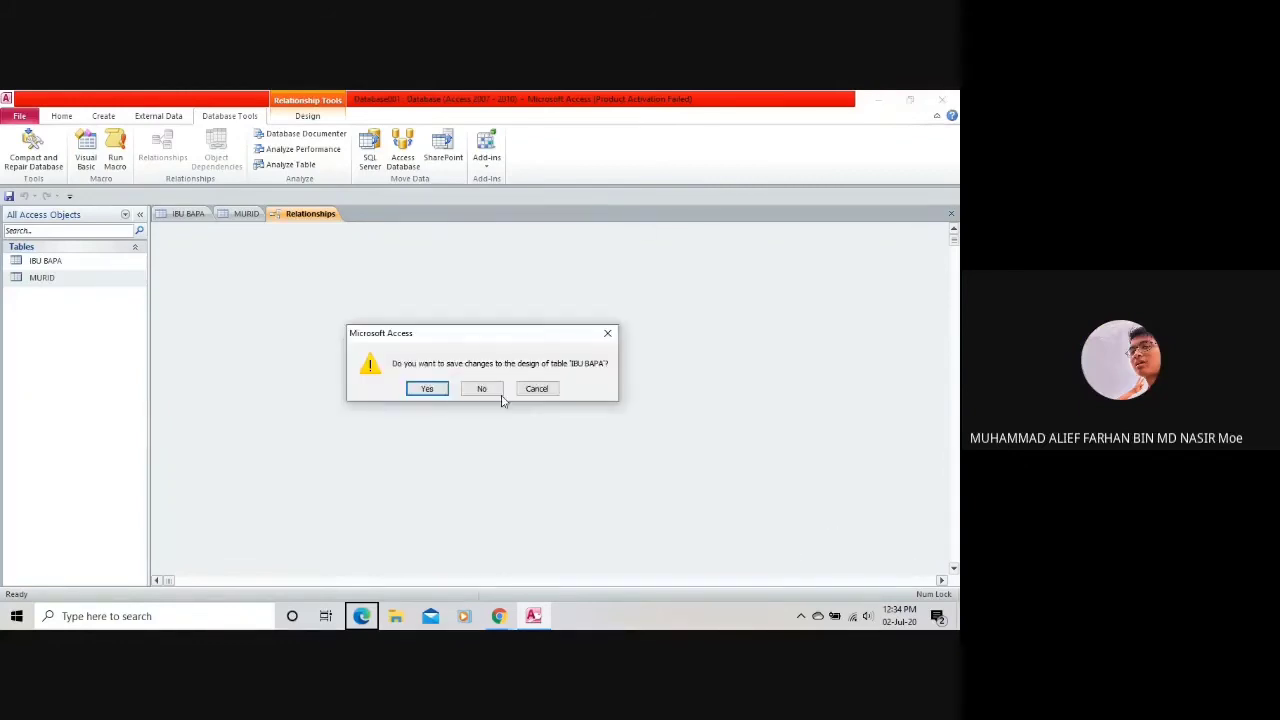
click(424, 392)
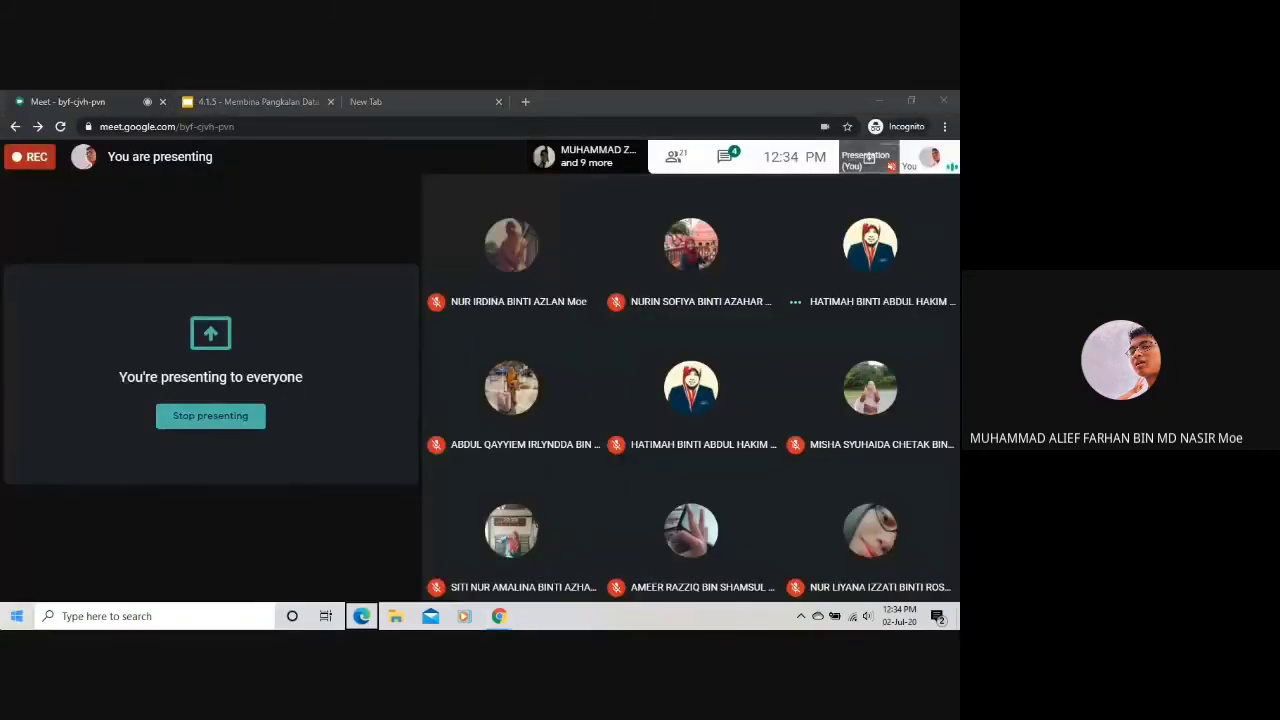
Launch Microsoft Access 2010 by searching 'access' in the Start menu, then open recent Database001.
key(super)
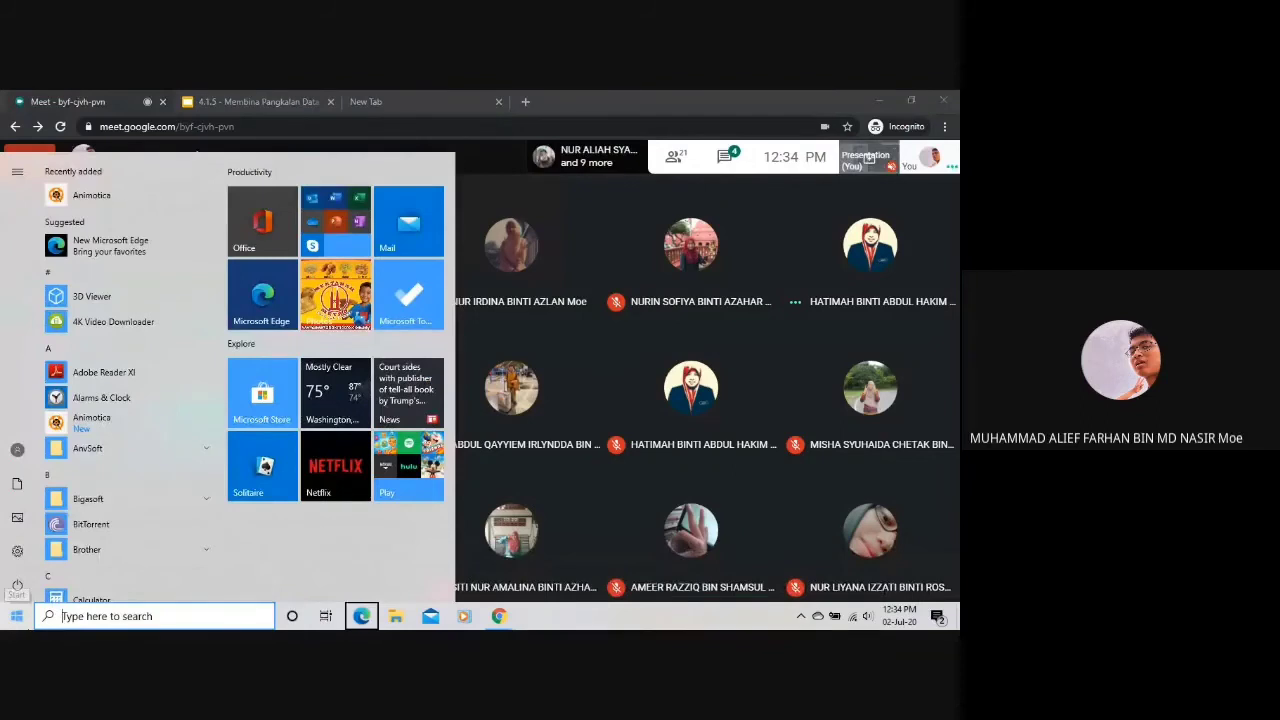
text(access)
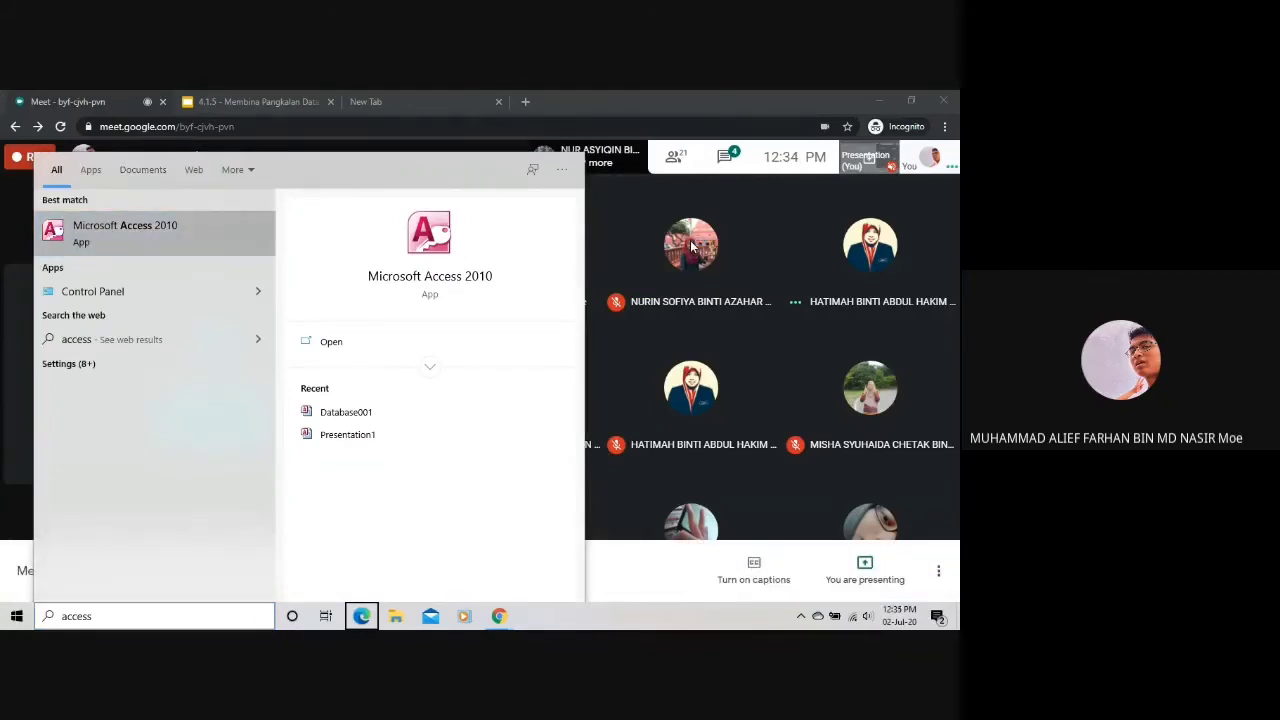
key(Return)
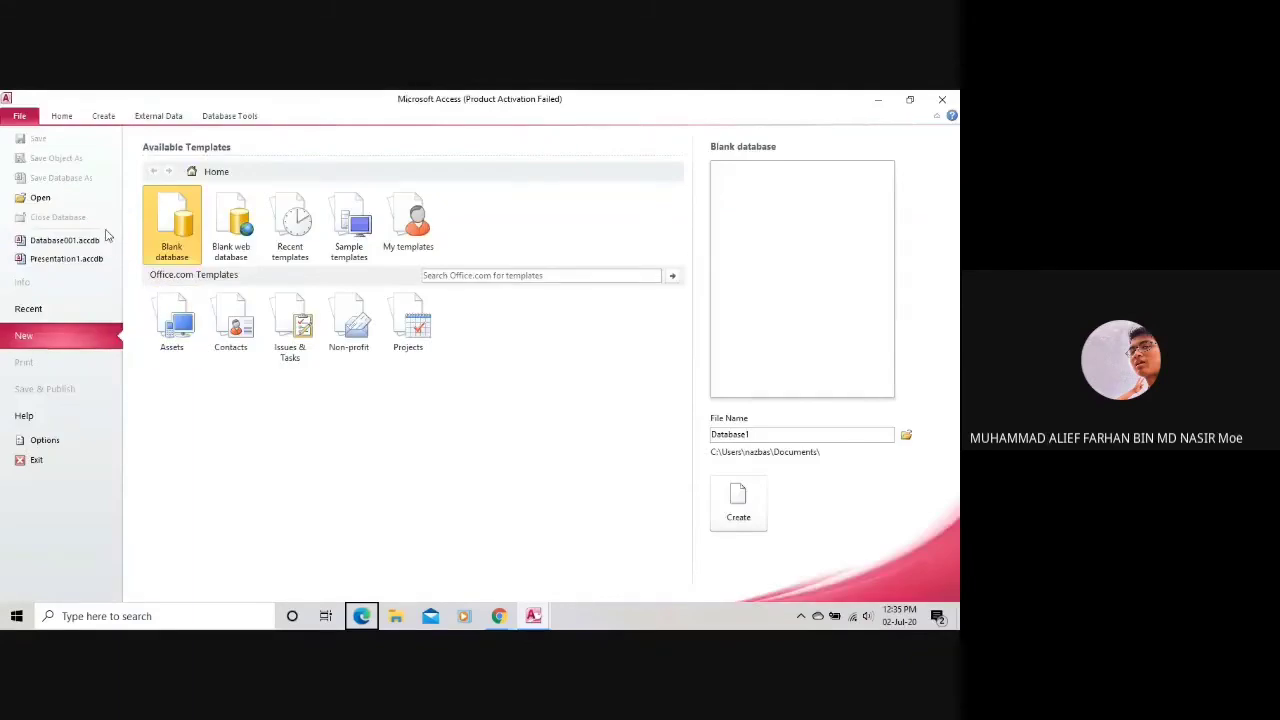
click(78, 242)
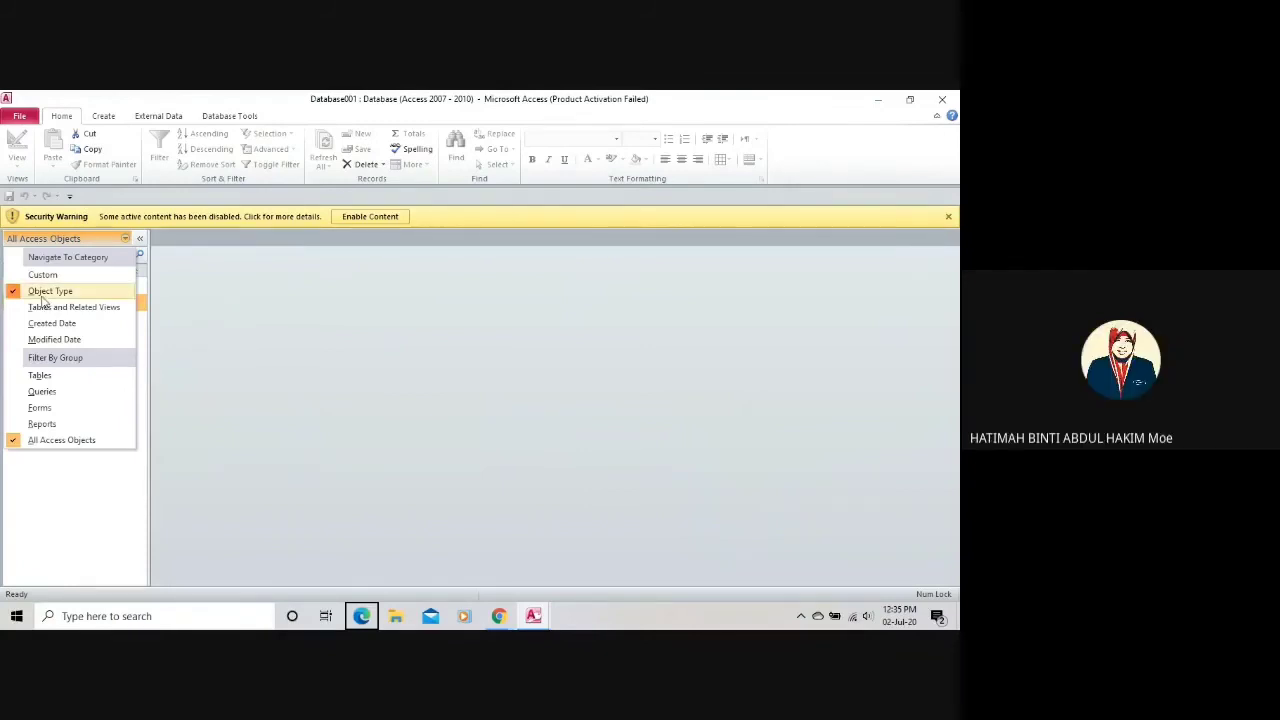
Dismiss the category list and activation notice, enable content, and open the MURID table.
click(209, 345)
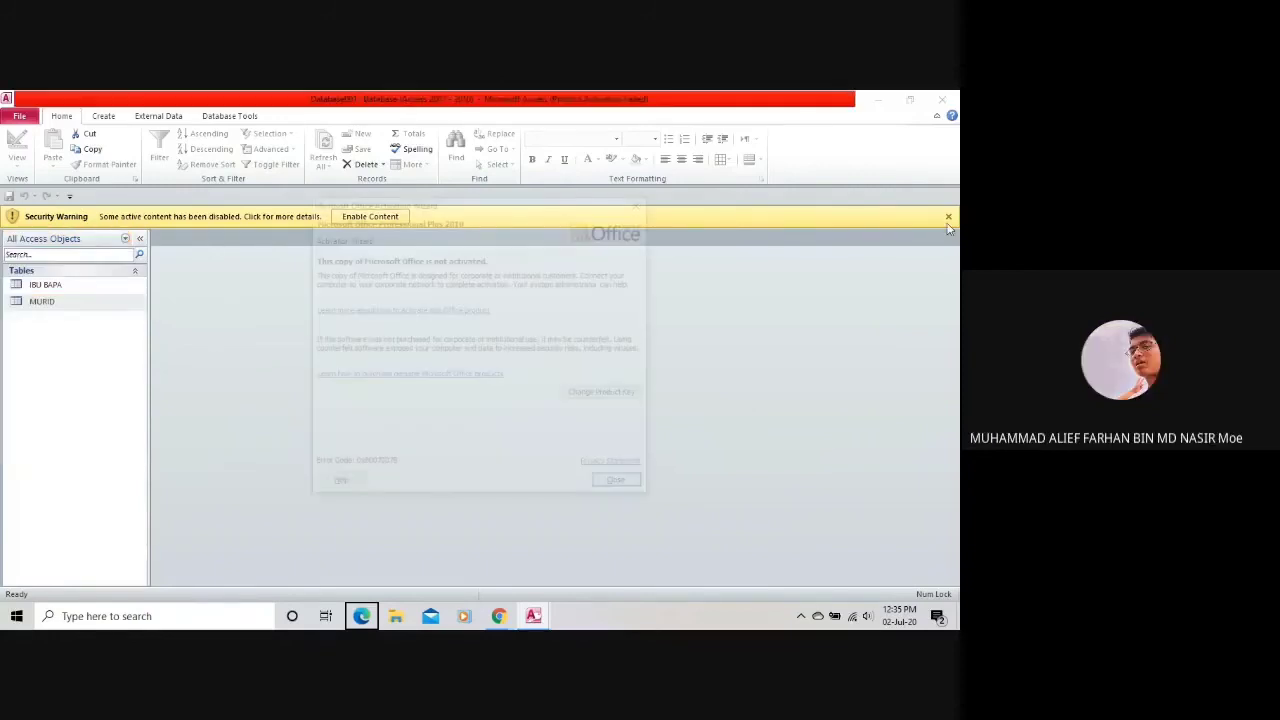
key(Return)
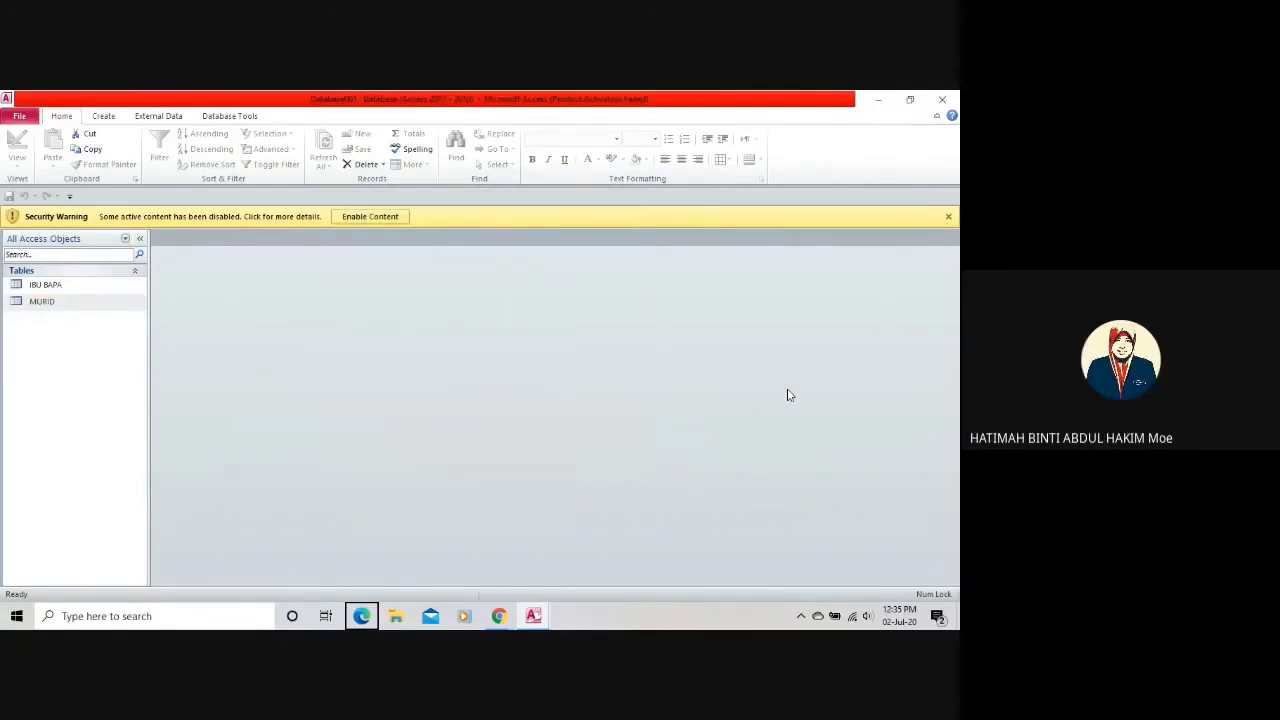
click(380, 217)
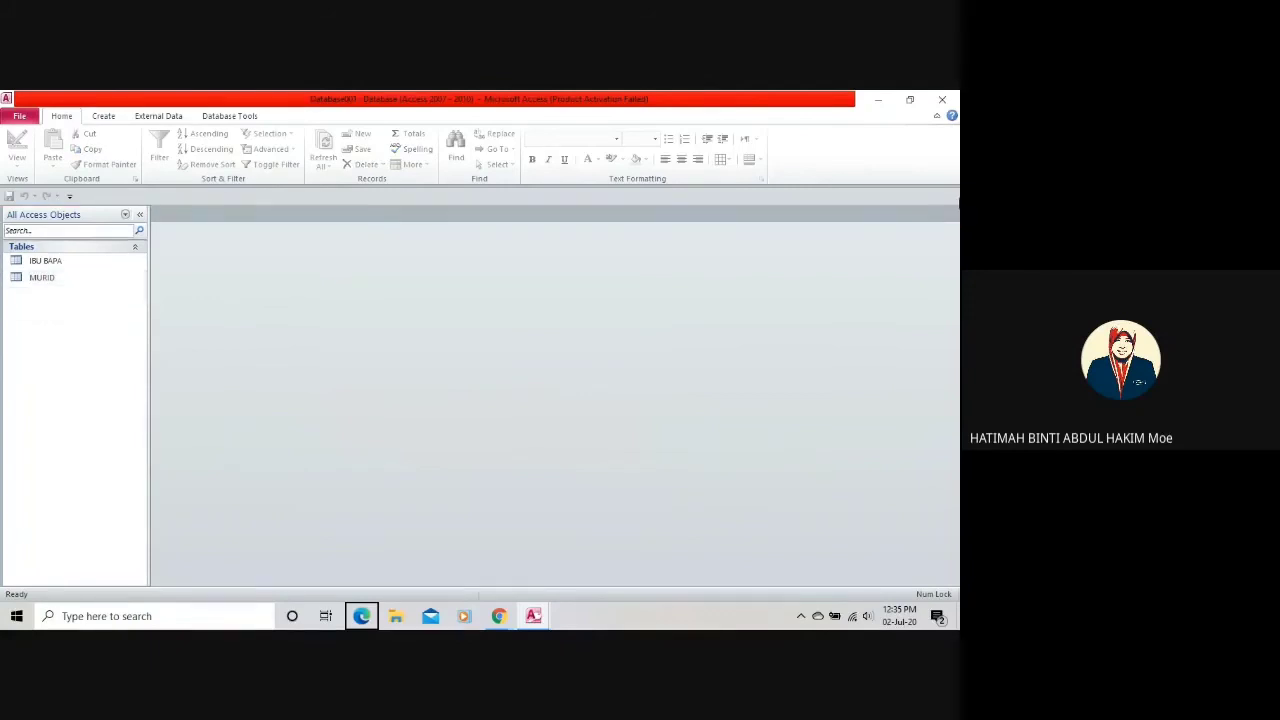
click(45, 261)
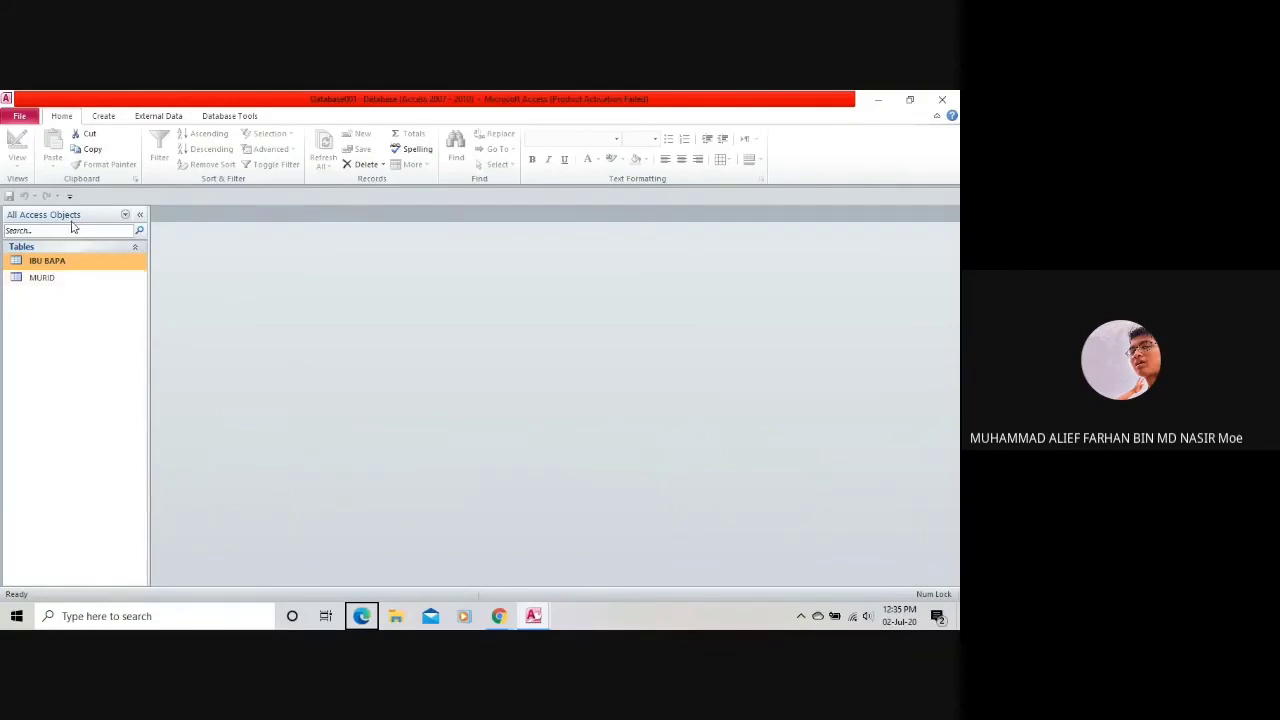
click(76, 277)
double_click(74, 272)
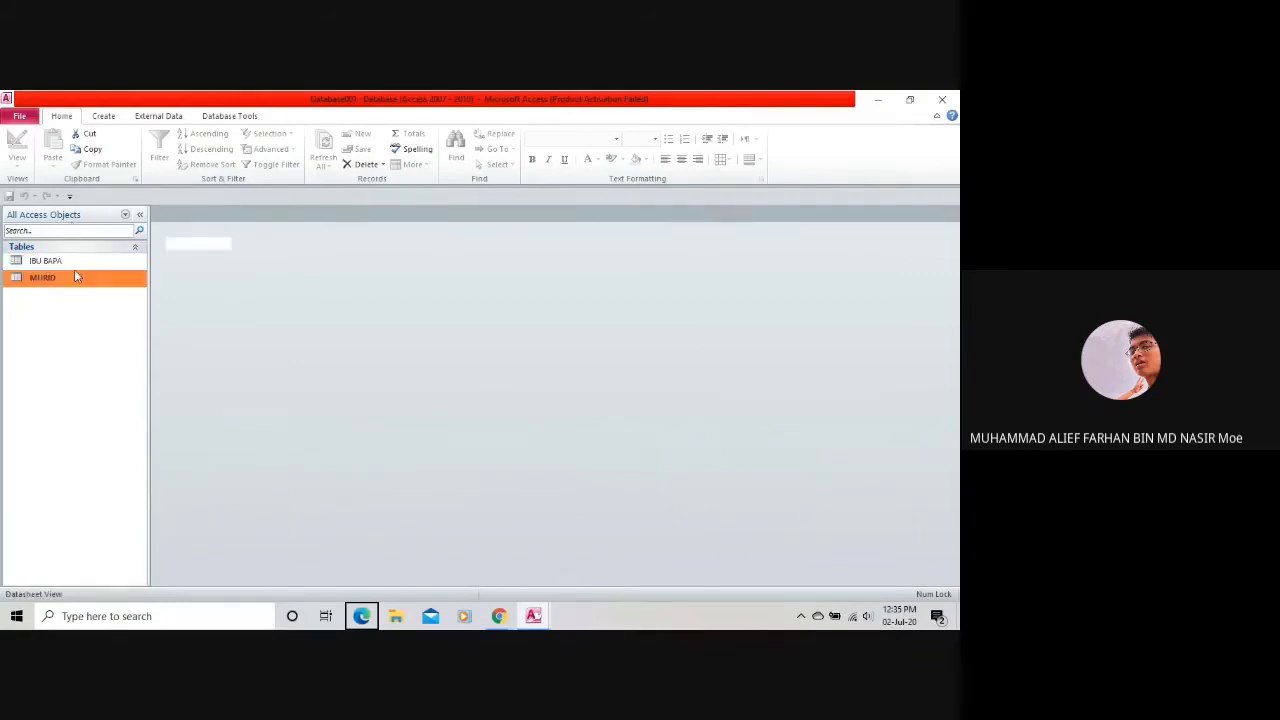
Open the IBU BAPA table and switch MURID to Design View.
double_click(64, 262)
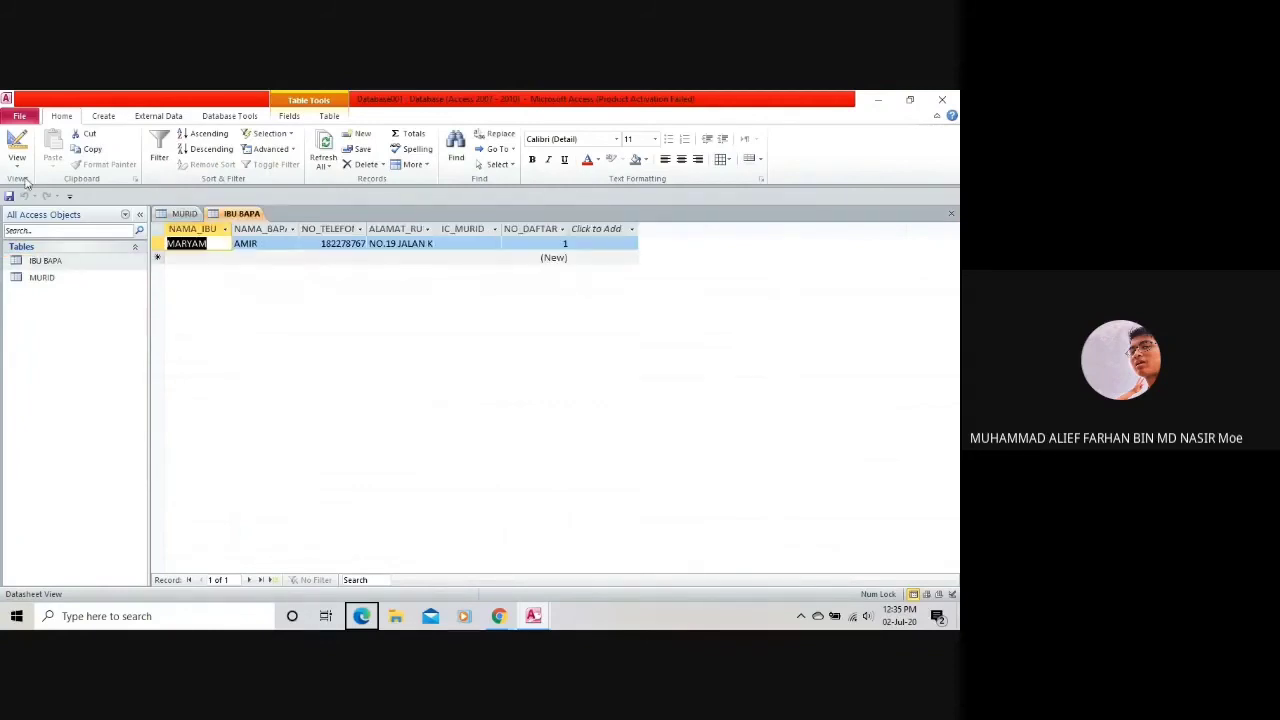
click(17, 166)
click(57, 281)
click(17, 145)
click(17, 166)
click(57, 281)
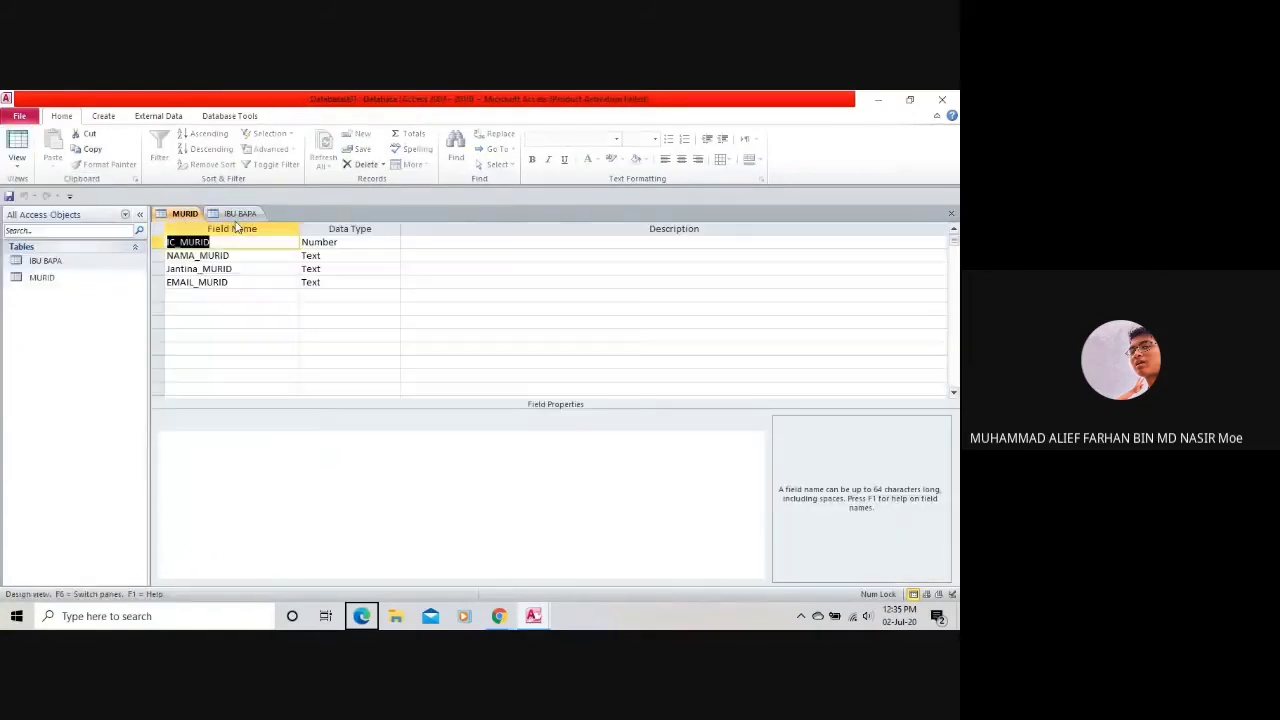
click(240, 213)
click(184, 213)
click(240, 213)
click(184, 213)
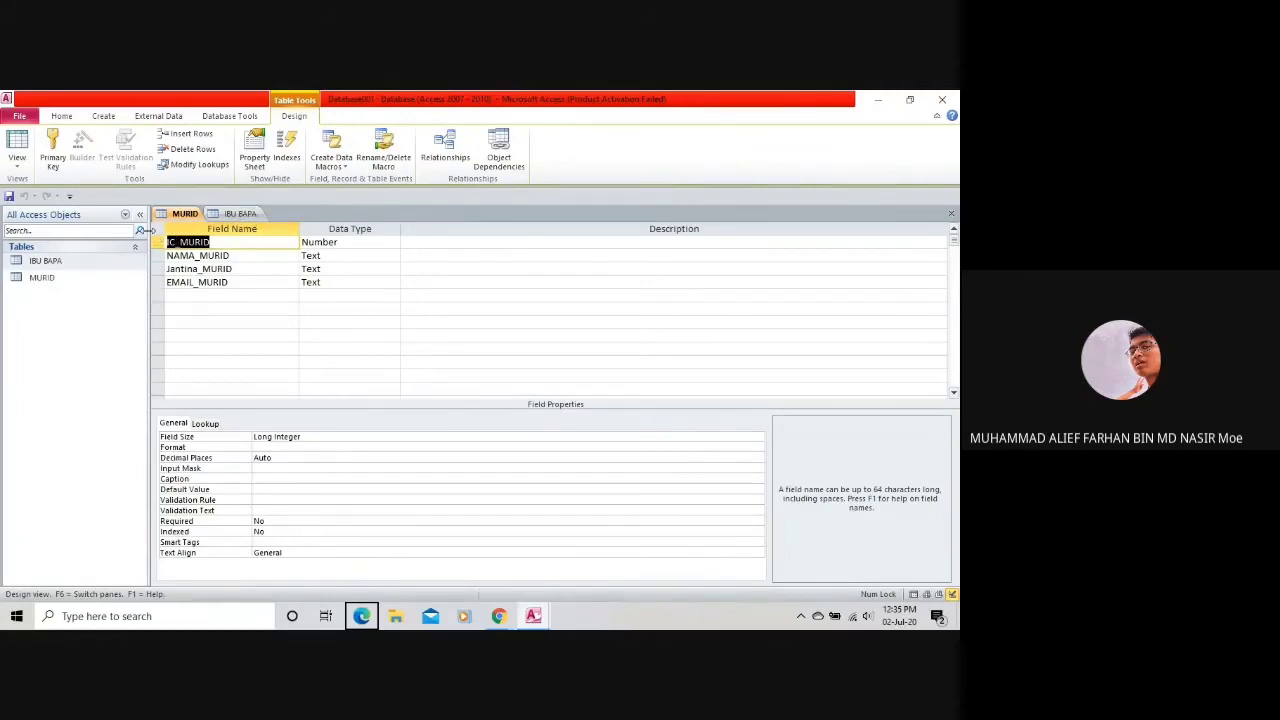
Make IC_MURID MURID's primary key, then try setting IBU BAPA's IC_MURID to Text; it's refused.
click(53, 155)
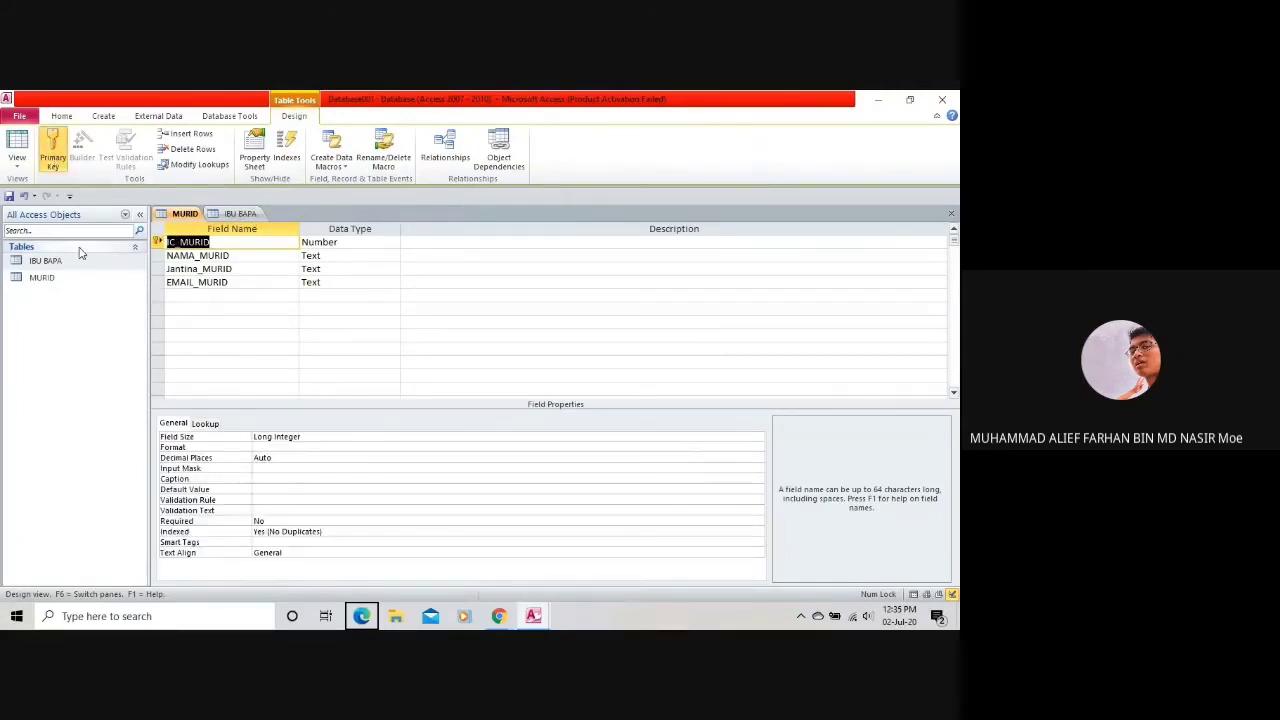
click(240, 213)
click(390, 295)
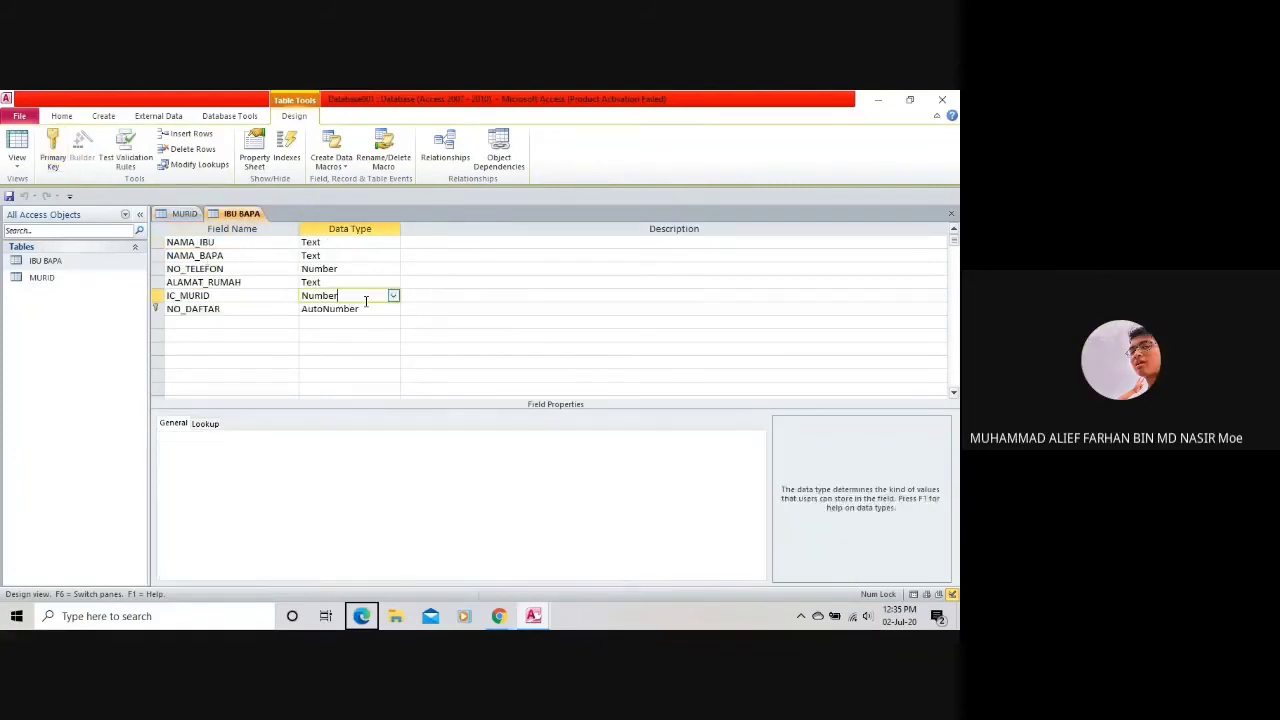
click(393, 295)
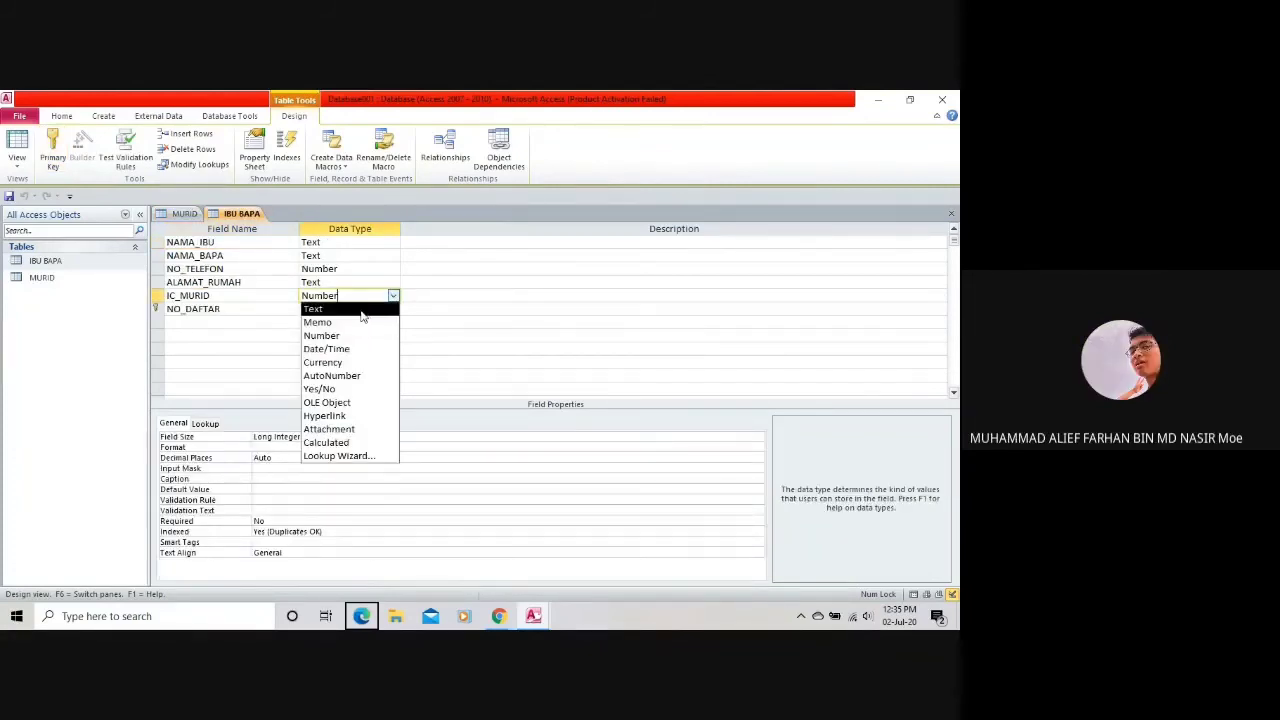
click(362, 311)
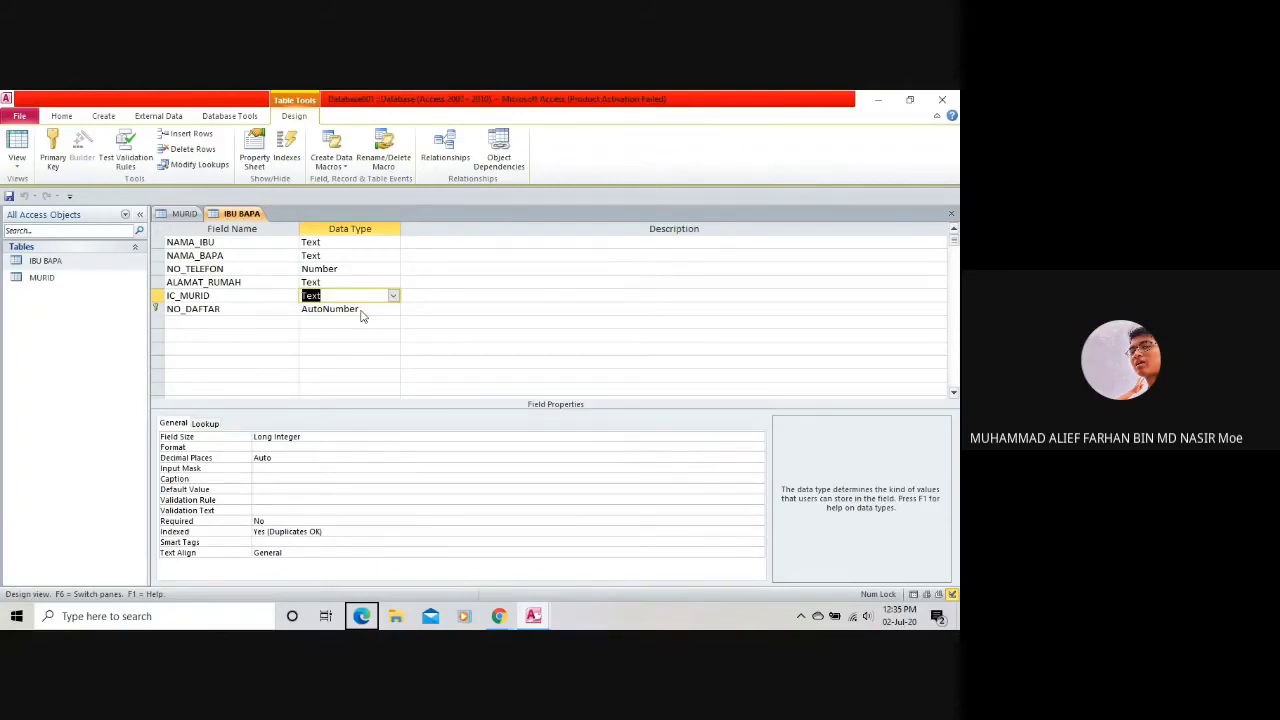
click(376, 297)
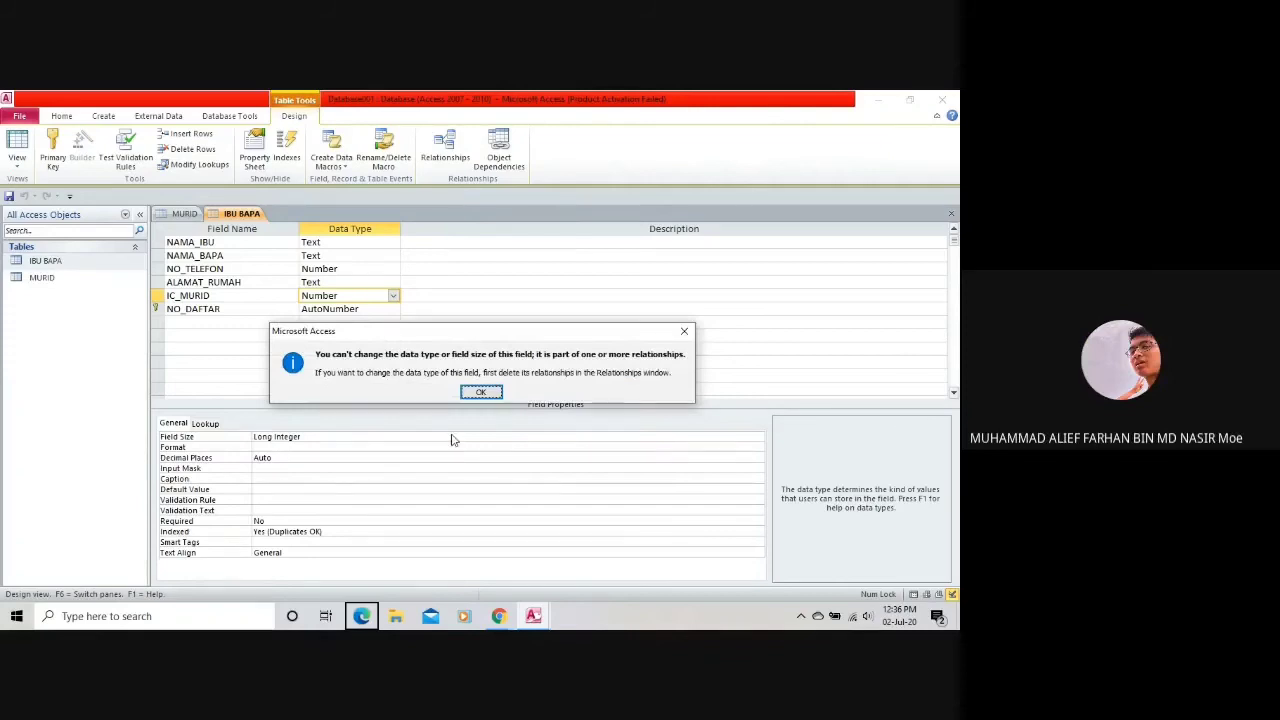
click(496, 392)
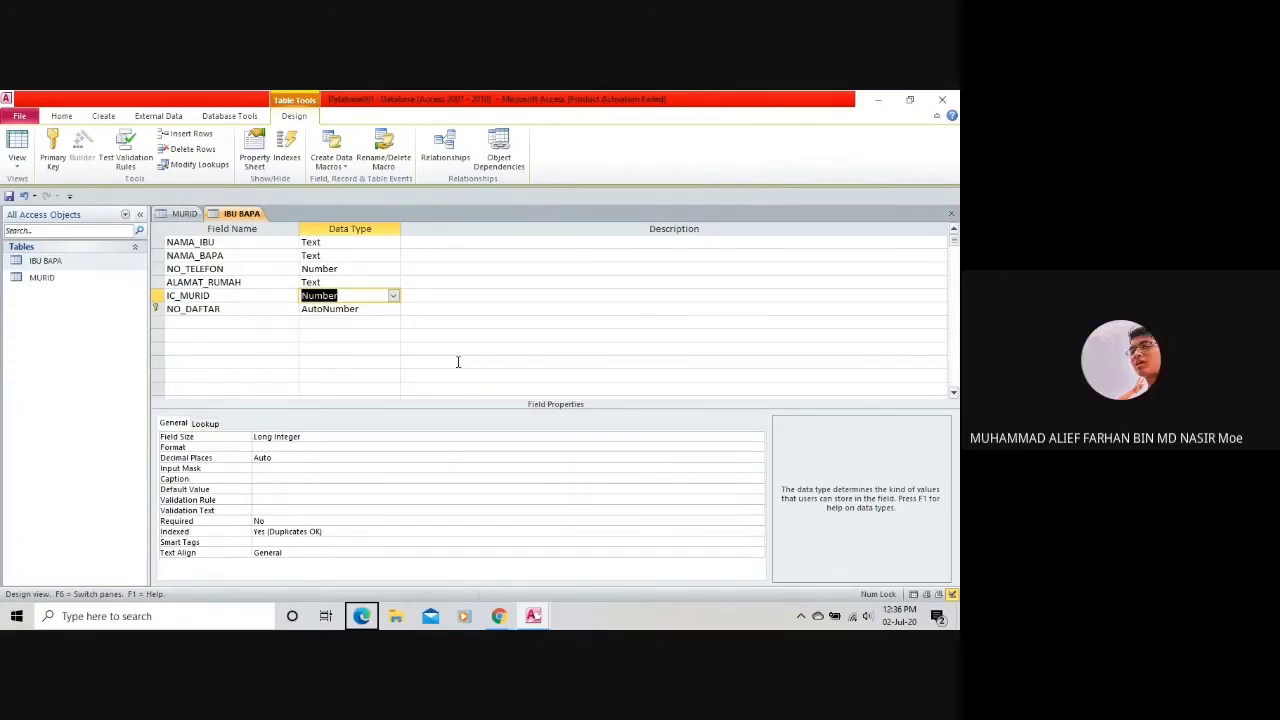
Attempt IC_MURID's data type change once more and dismiss the relationship warning.
click(393, 296)
click(393, 296)
click(368, 314)
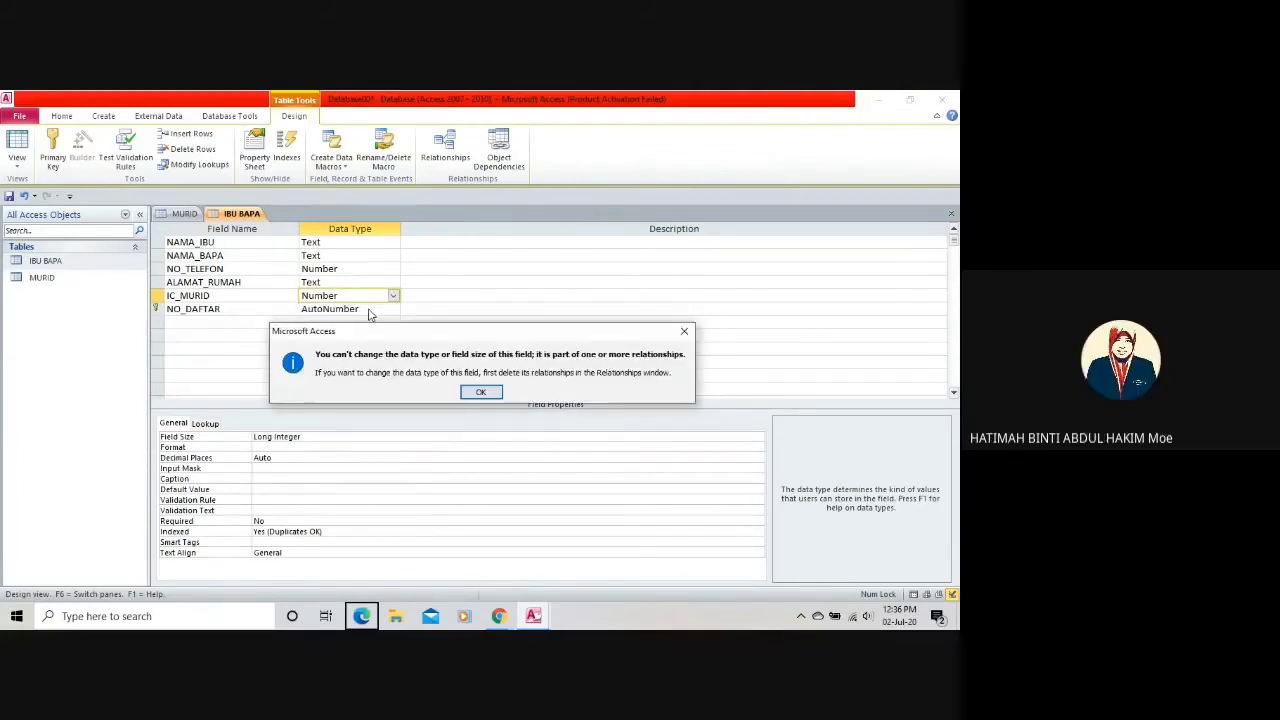
click(482, 393)
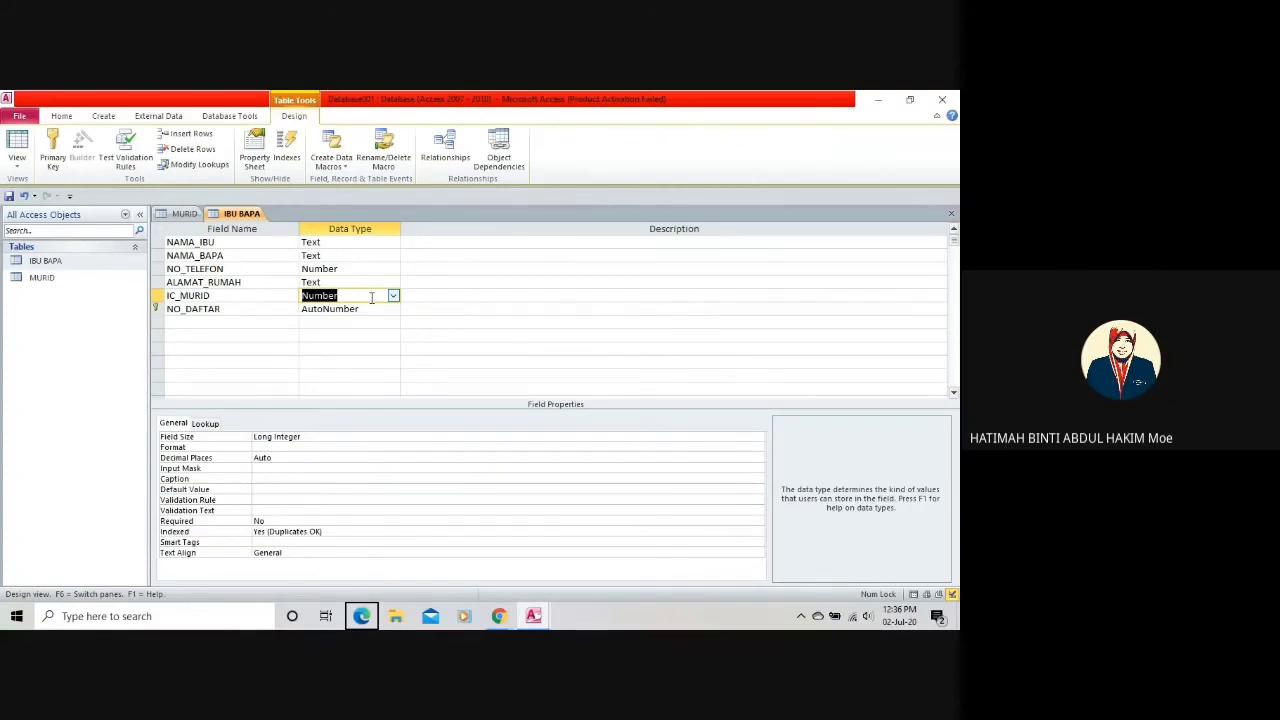
Show the MURID table as a PivotTable, then switch it back to Datasheet view.
click(186, 214)
click(212, 216)
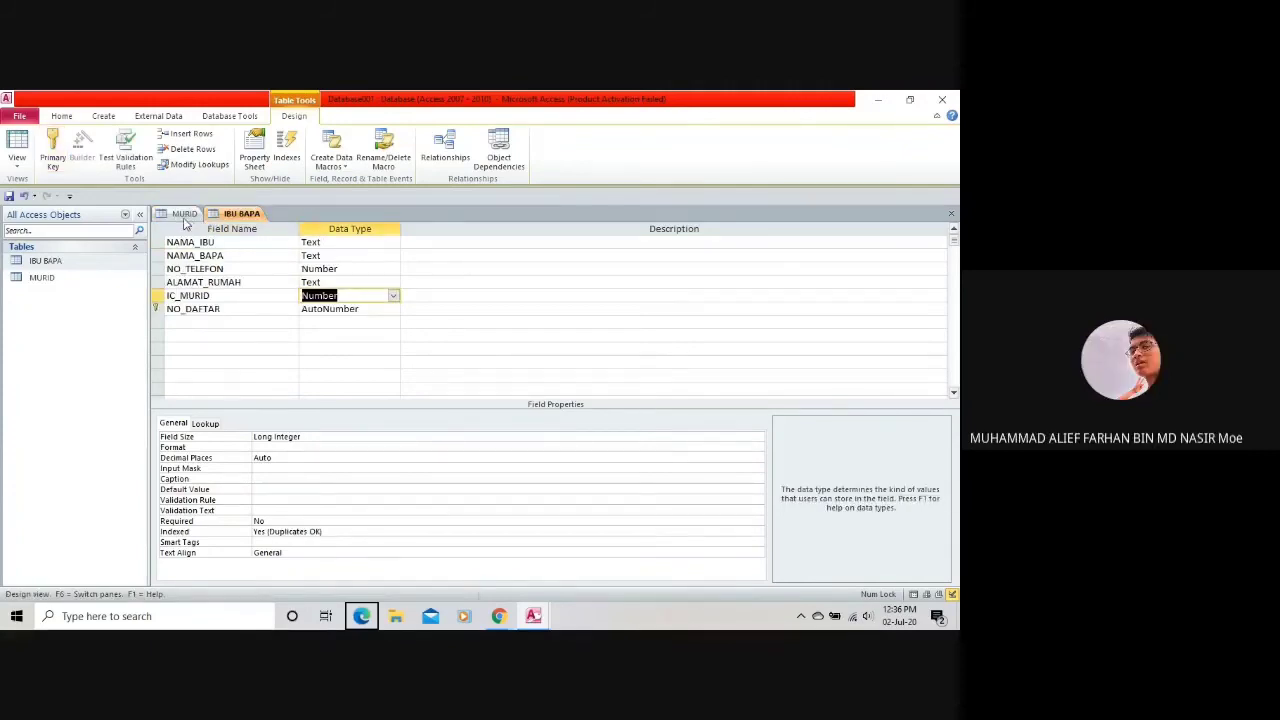
click(185, 215)
click(17, 160)
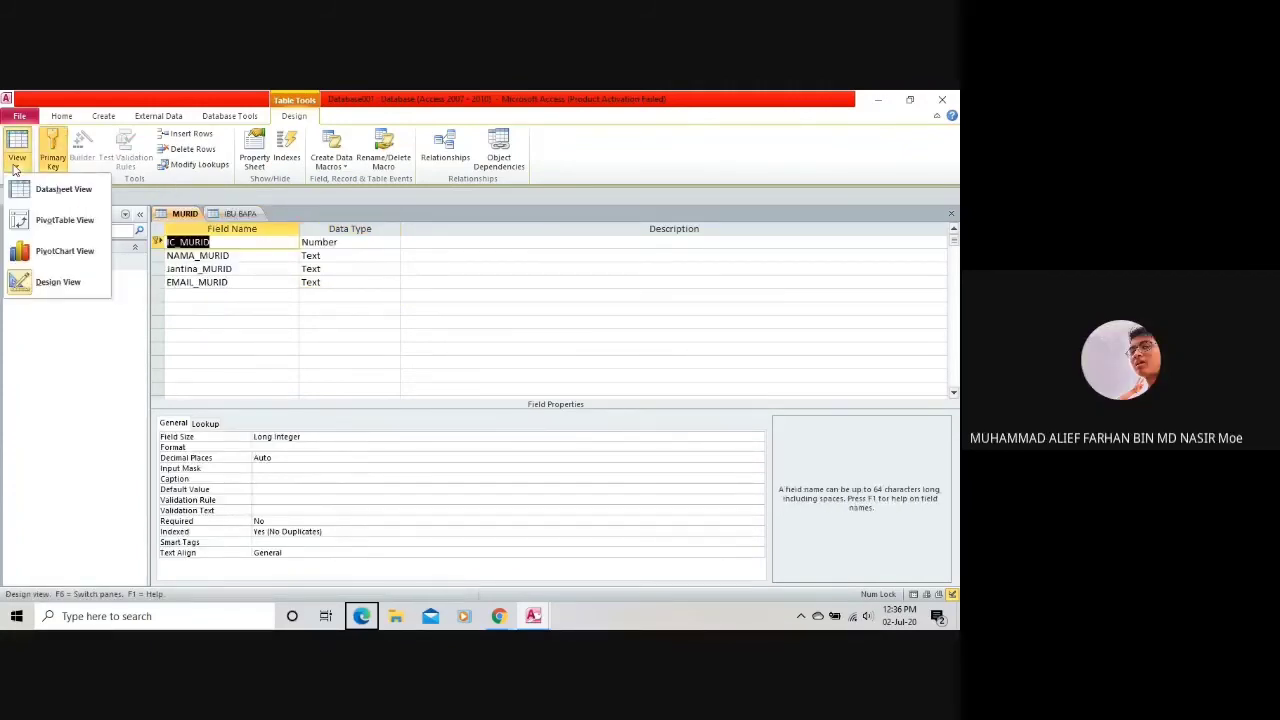
click(65, 220)
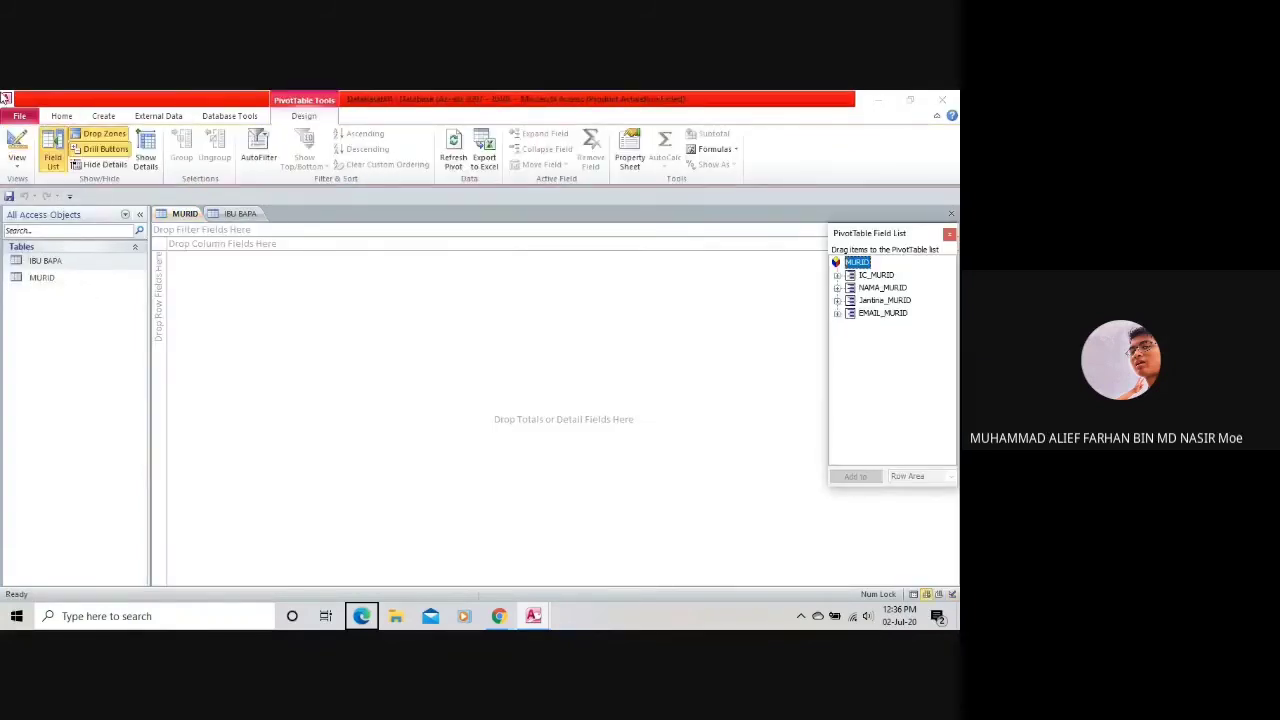
click(26, 165)
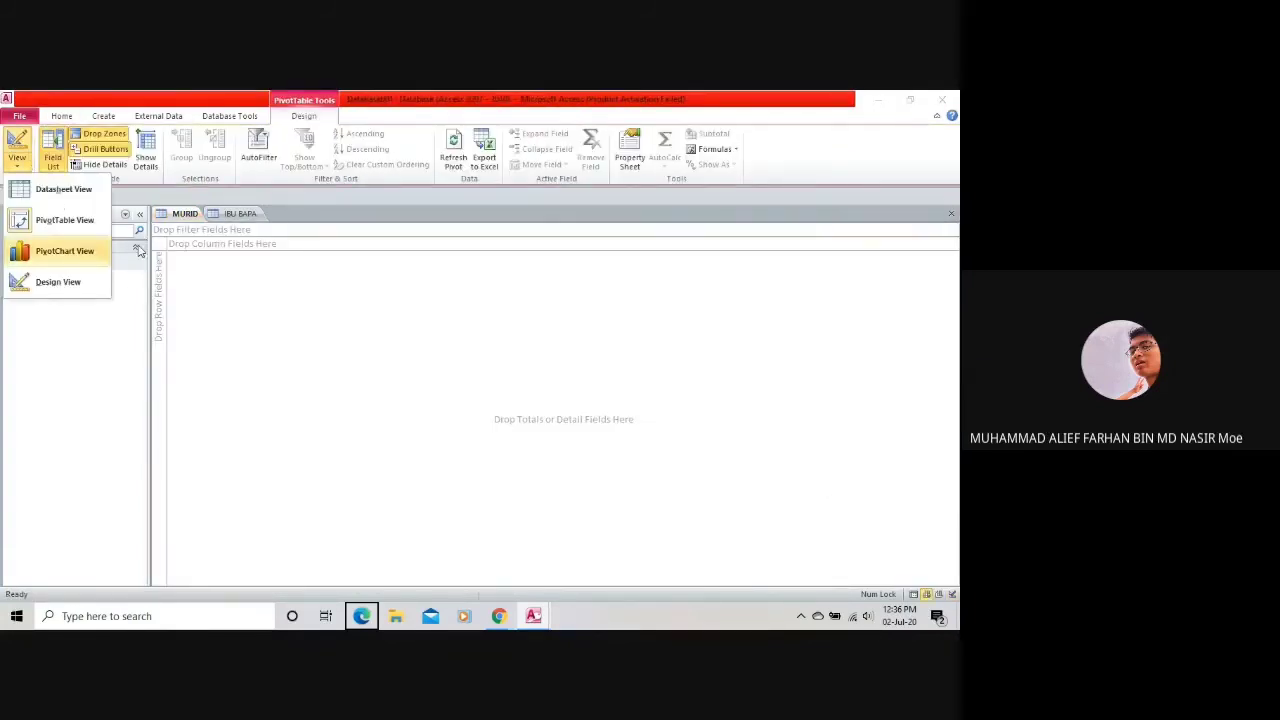
click(186, 214)
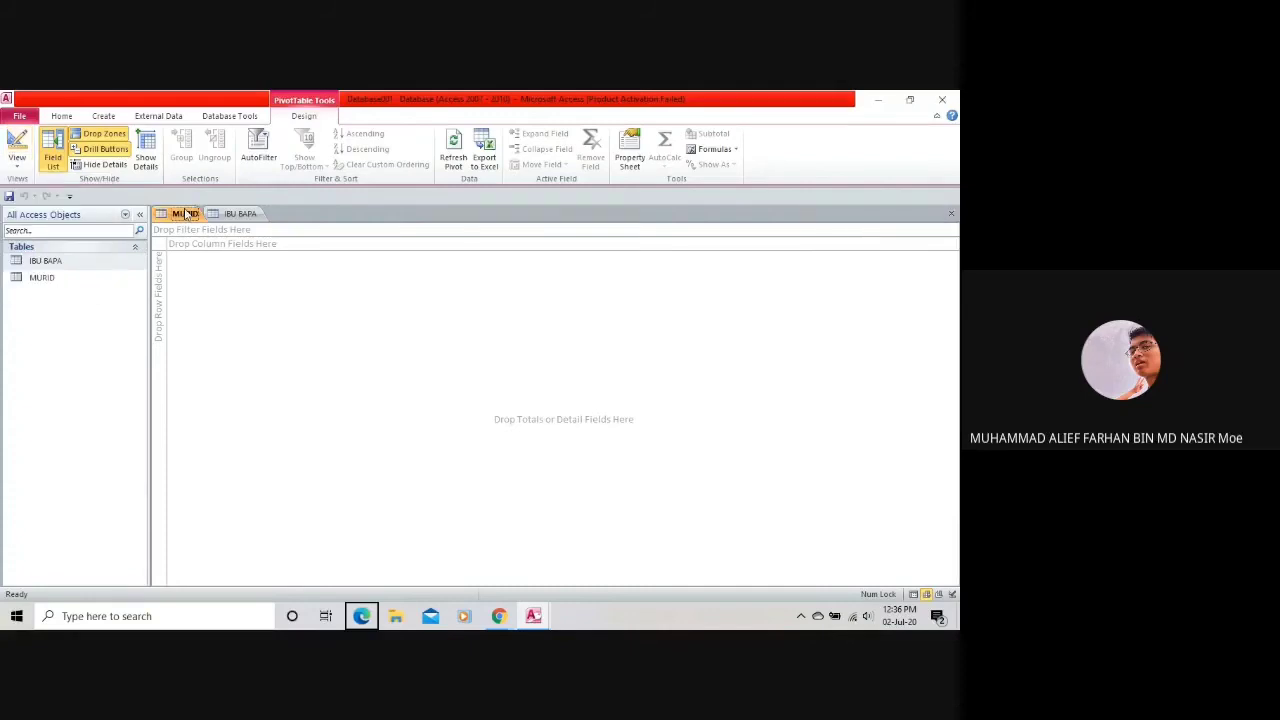
click(20, 166)
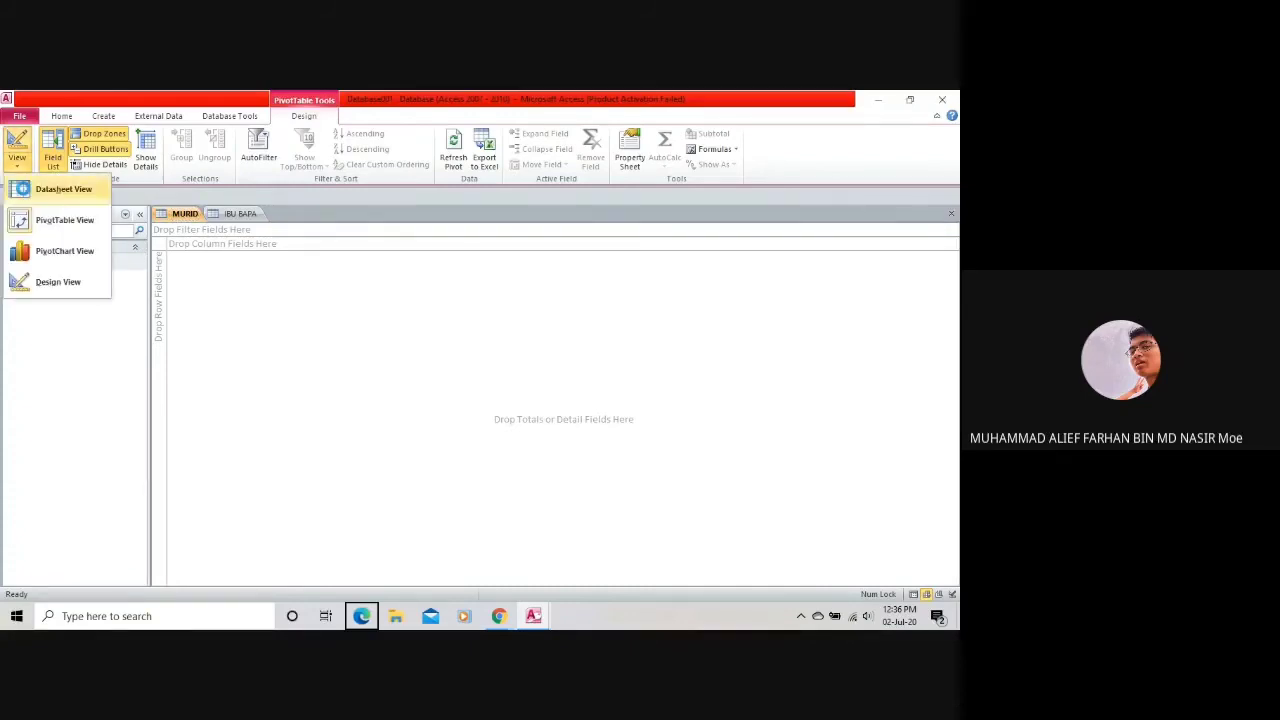
click(22, 188)
Switch the IBU BAPA table to Datasheet view, saving the table when prompted.
click(240, 213)
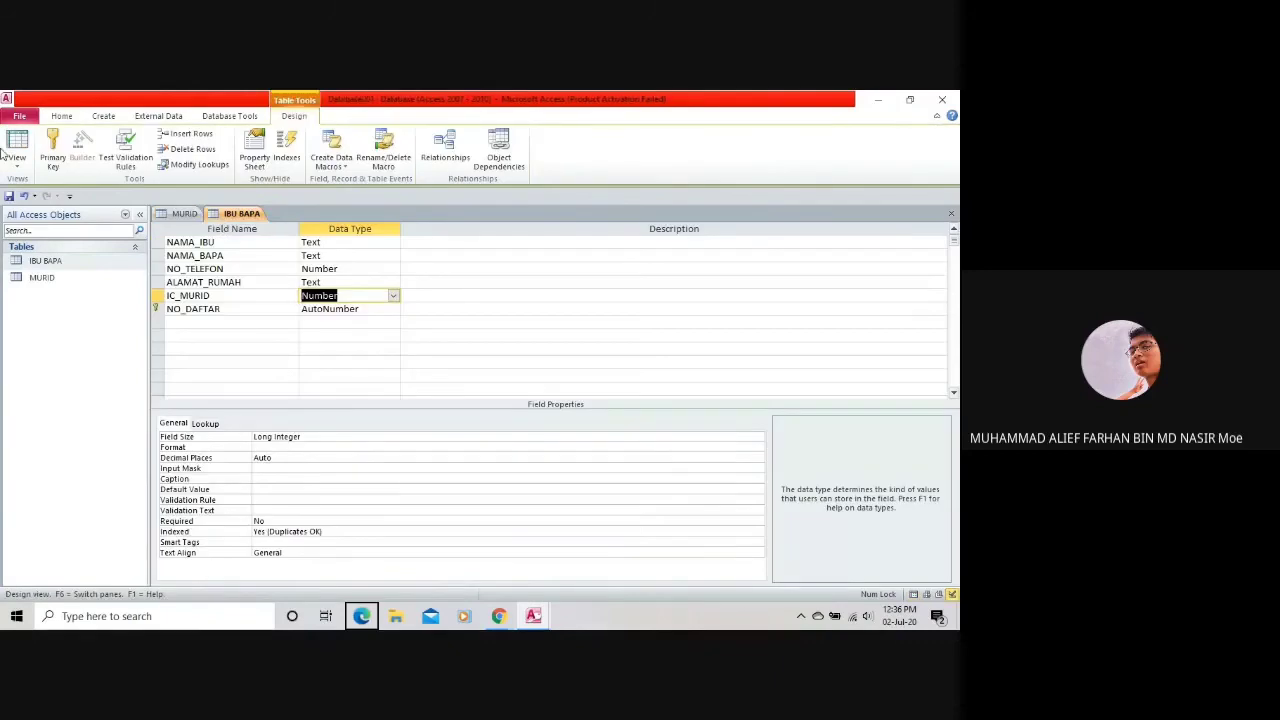
click(17, 150)
click(48, 205)
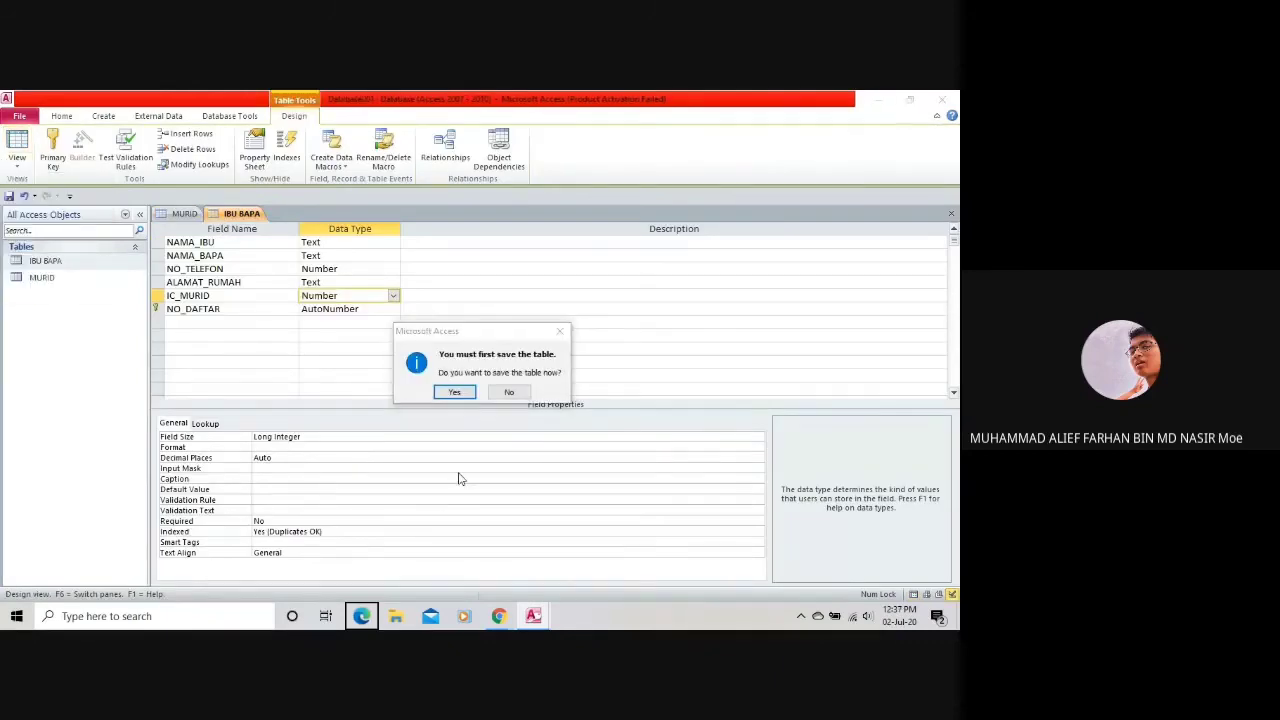
click(510, 392)
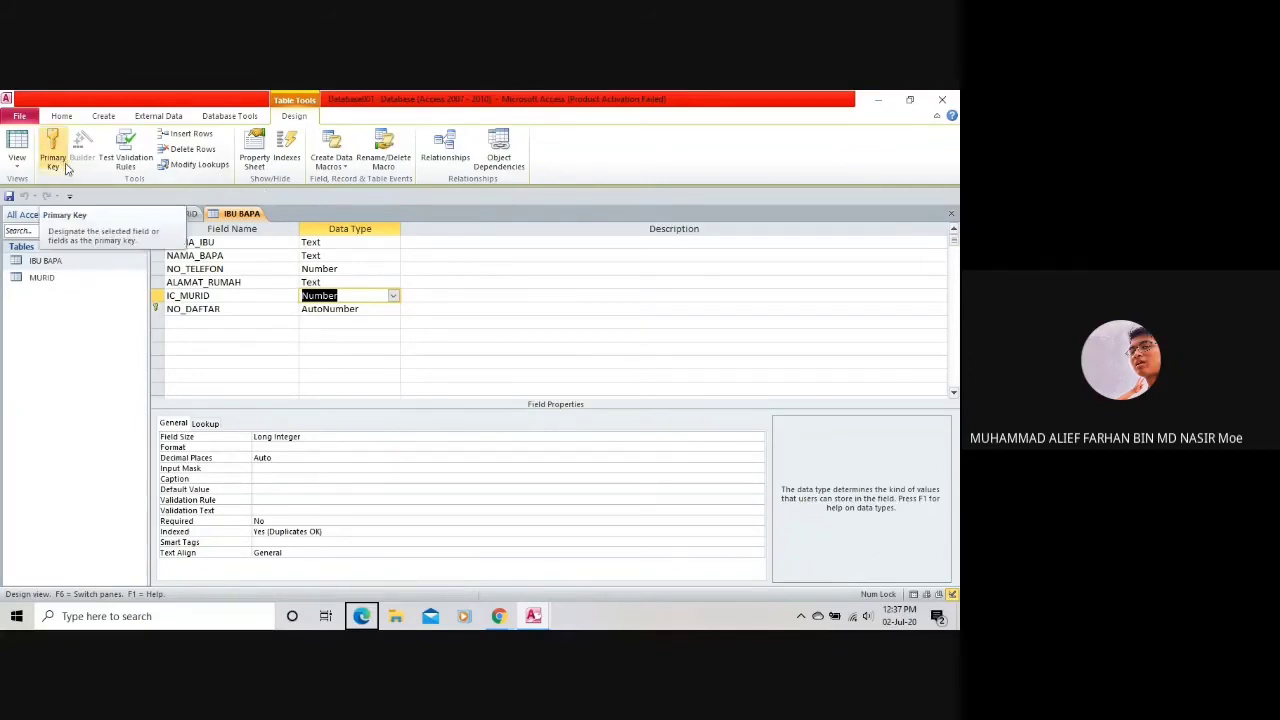
click(14, 166)
click(45, 189)
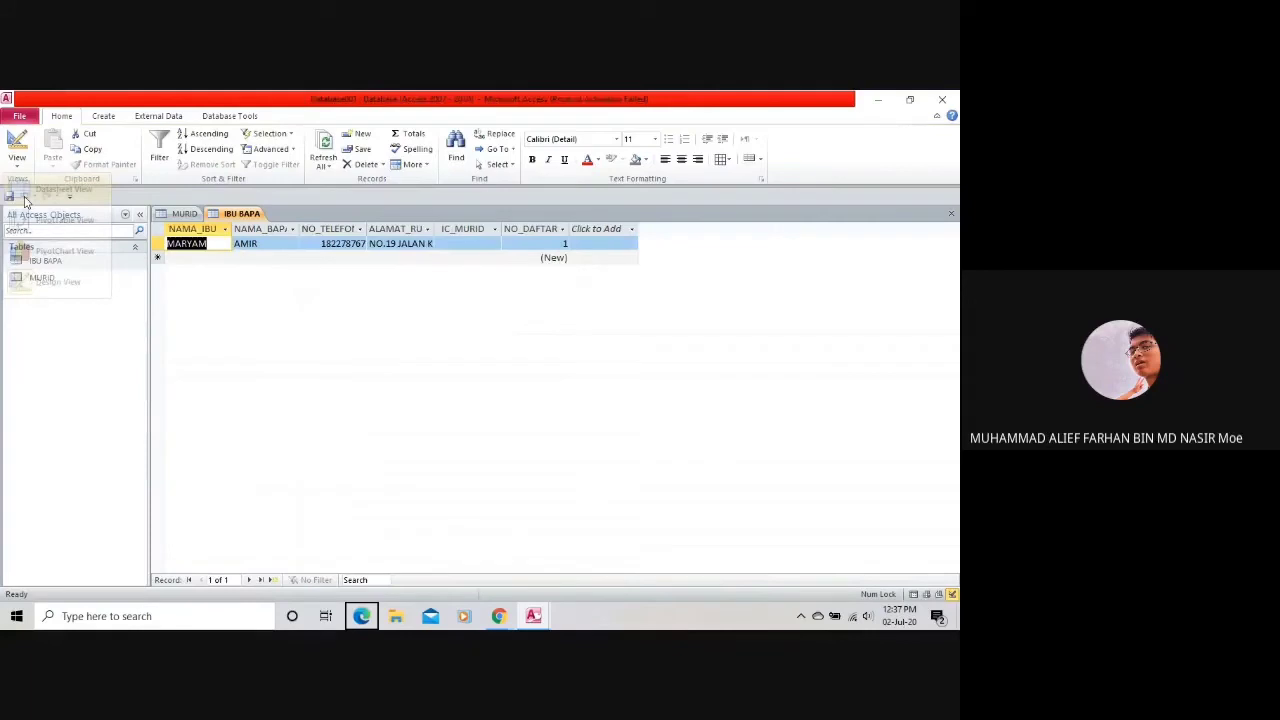
Enter the student's IC number in IC_MURID, trimming digits until Access accepts the value.
click(208, 263)
click(481, 242)
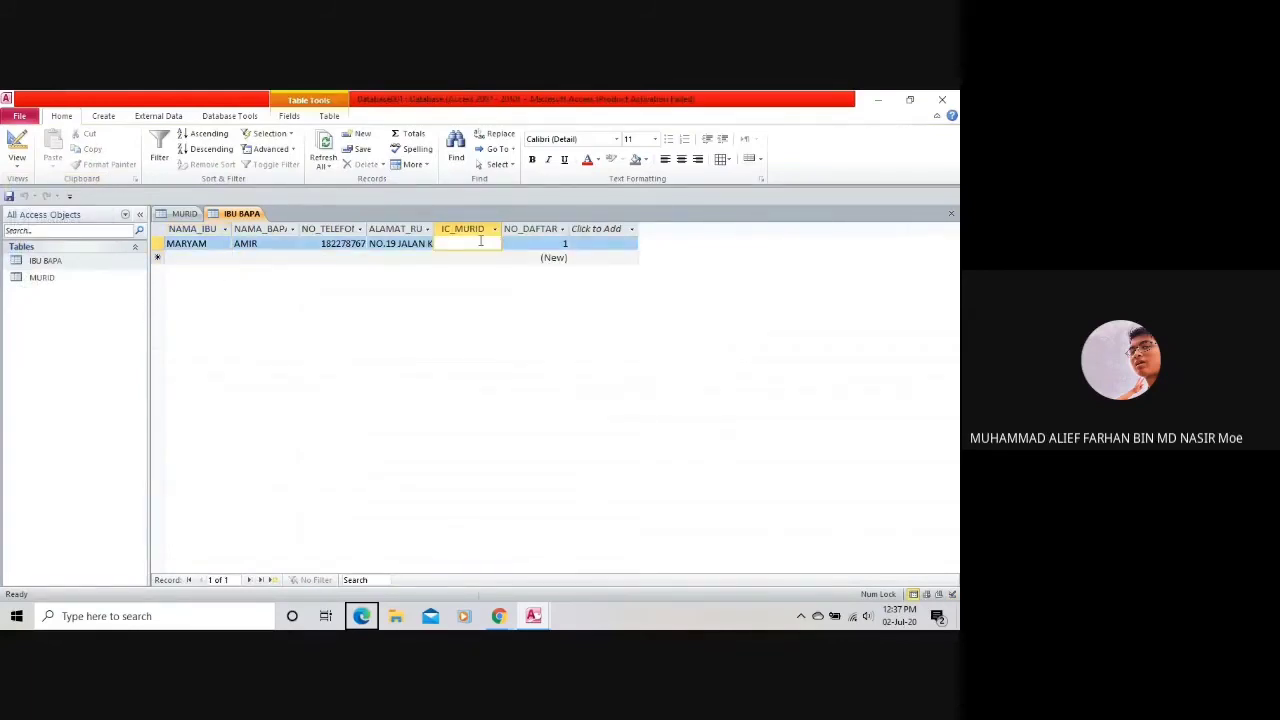
click(524, 246)
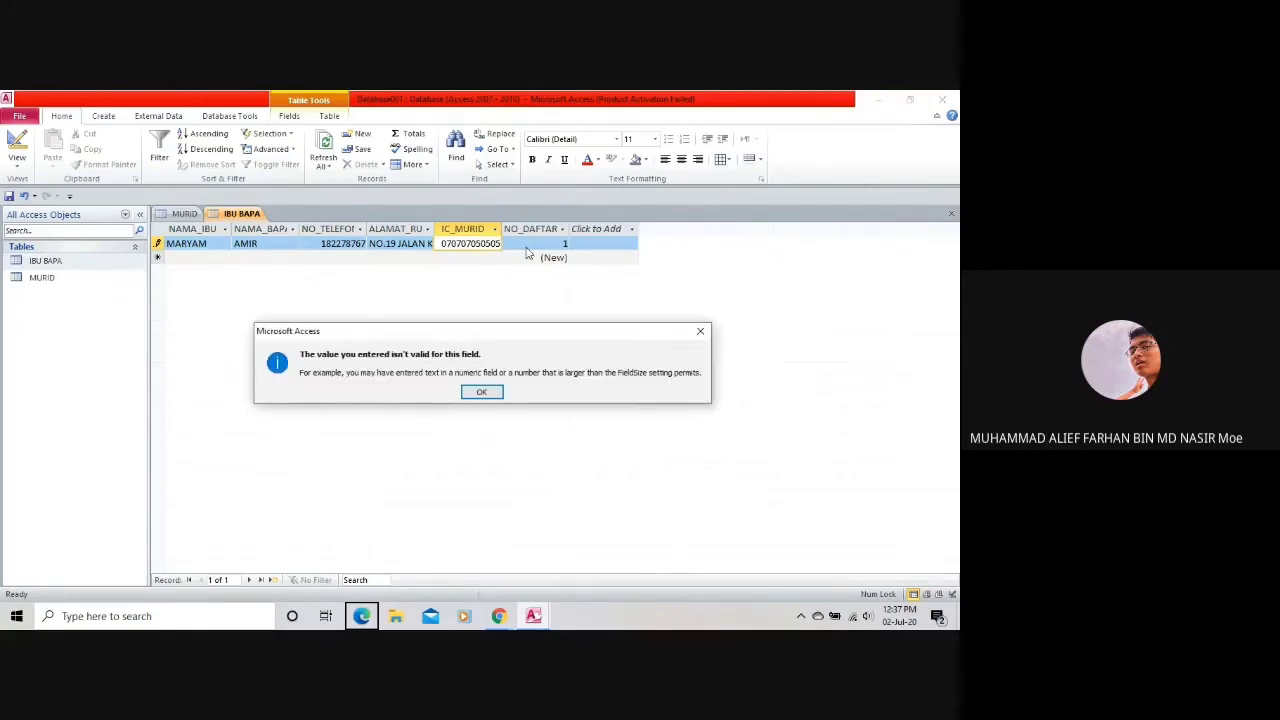
key(Return)
key(BackSpace)
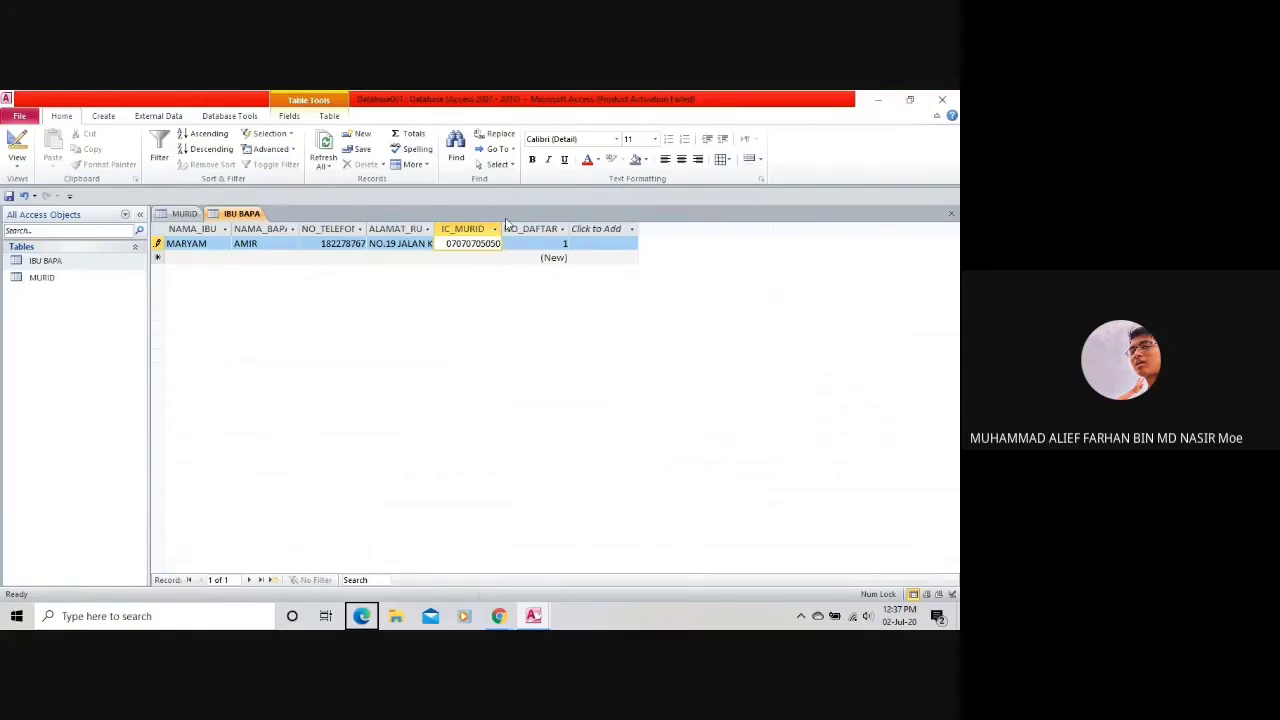
click(530, 245)
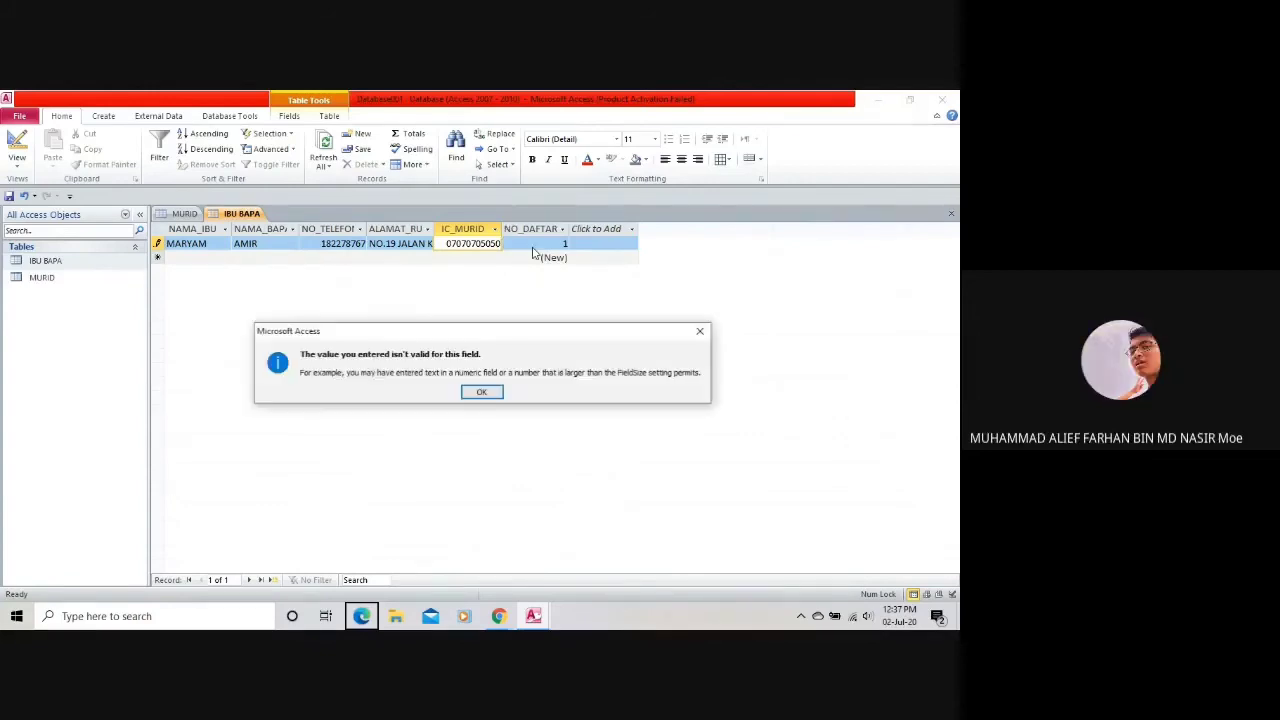
key(Return)
key(BackSpace)
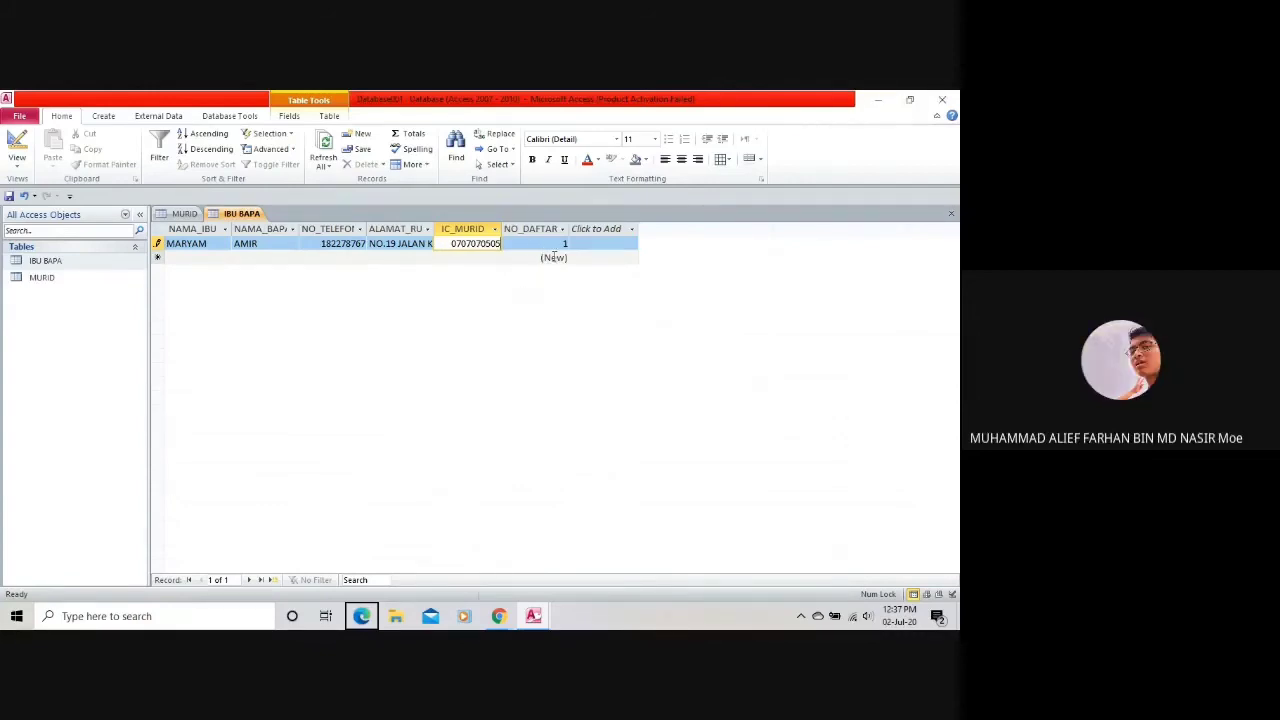
click(560, 246)
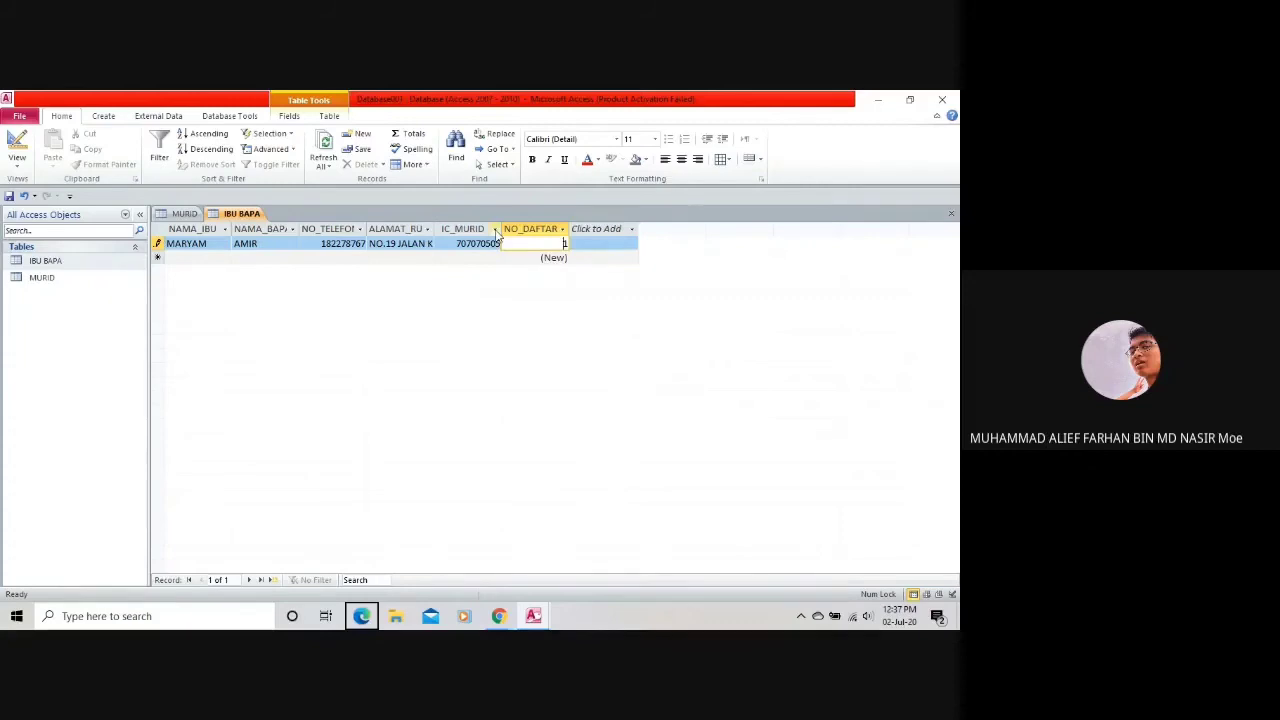
Set NO_DAFTAR to 1 in the first IBU BAPA record and commit it.
click(494, 230)
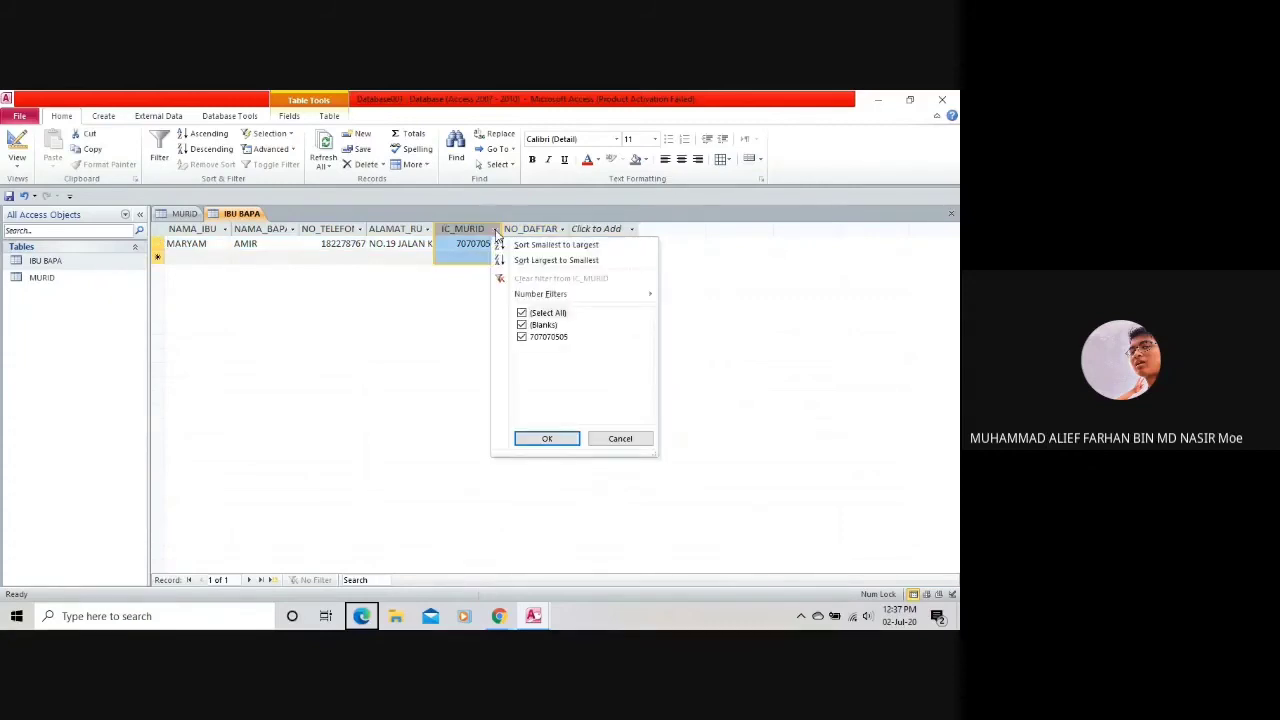
mouse_move(557, 295)
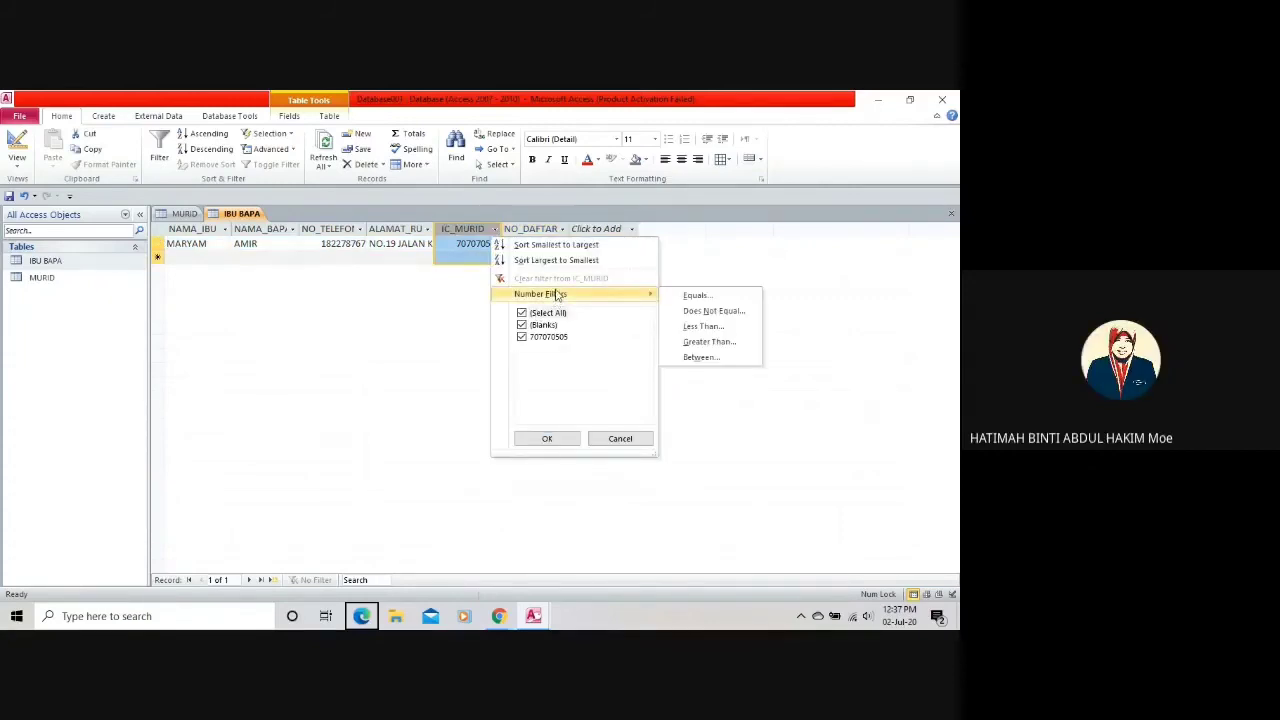
click(499, 230)
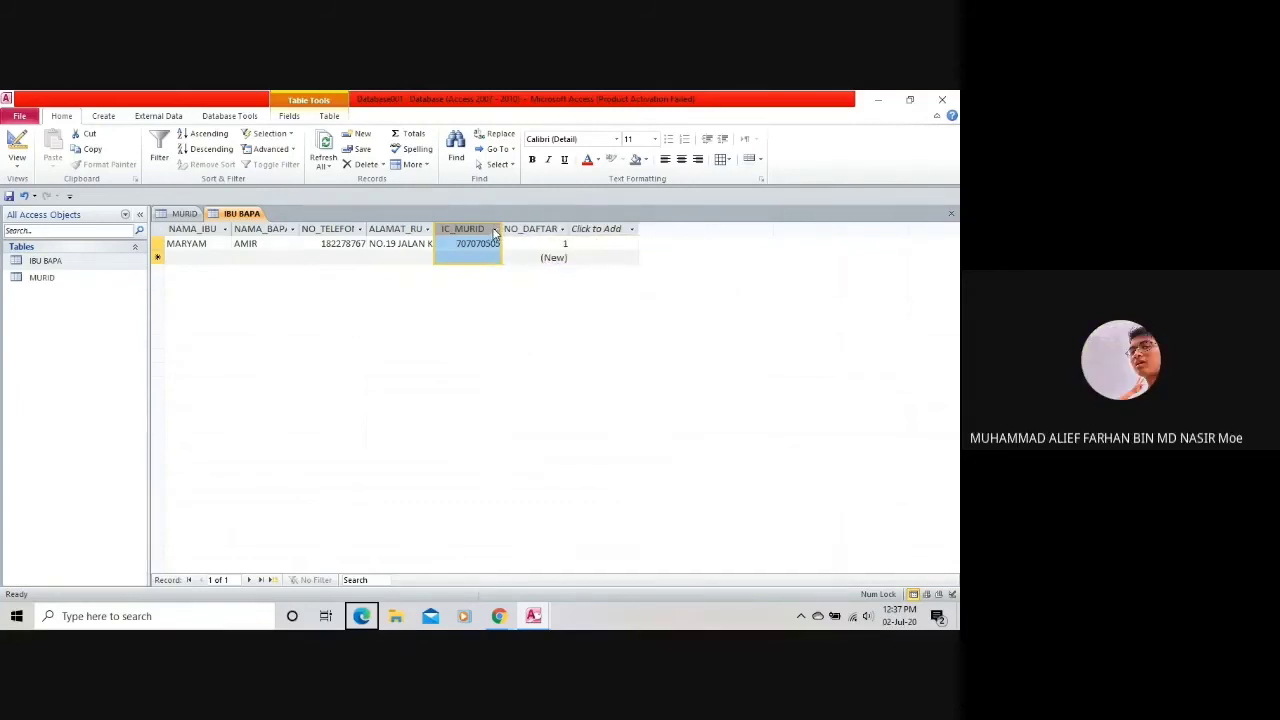
click(564, 243)
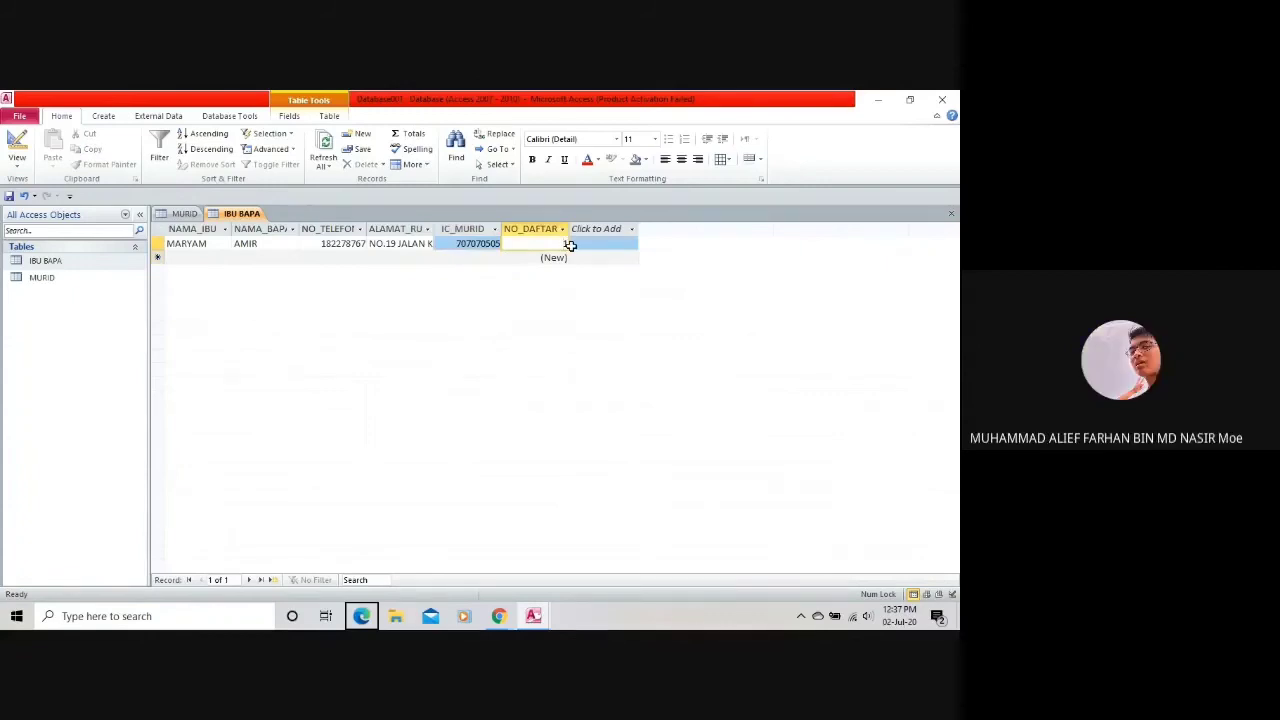
text(1)
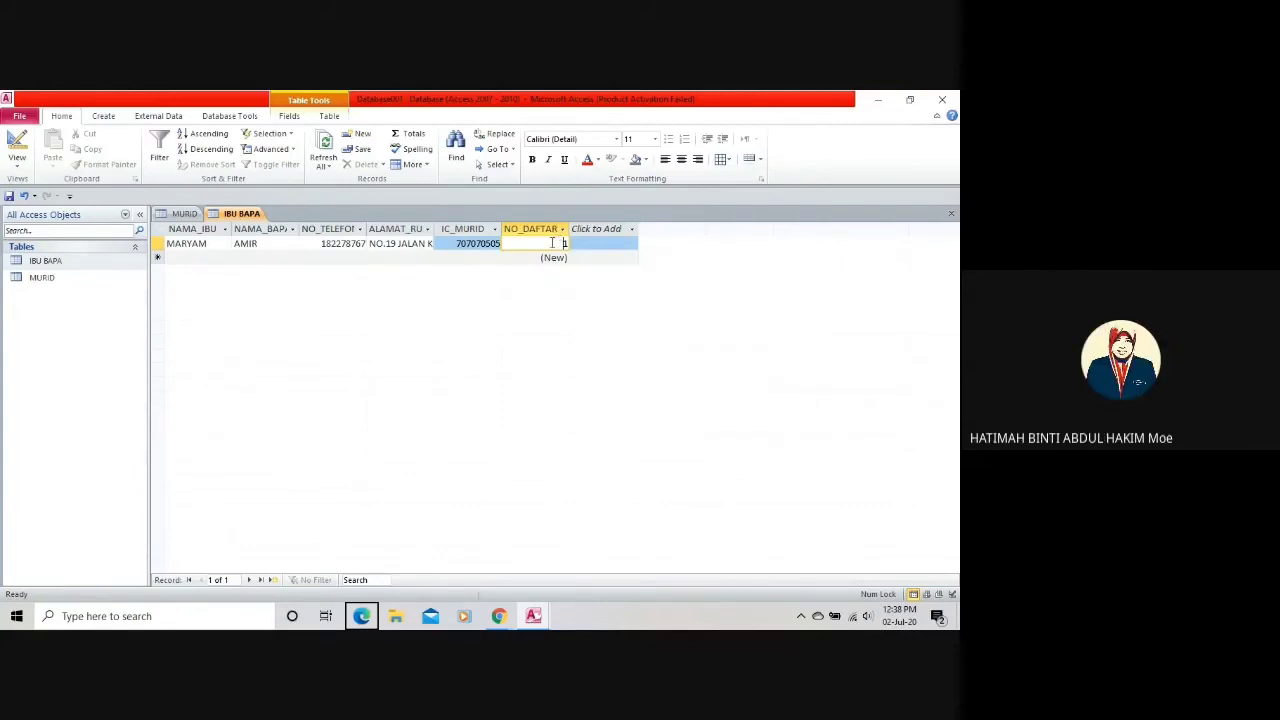
click(580, 245)
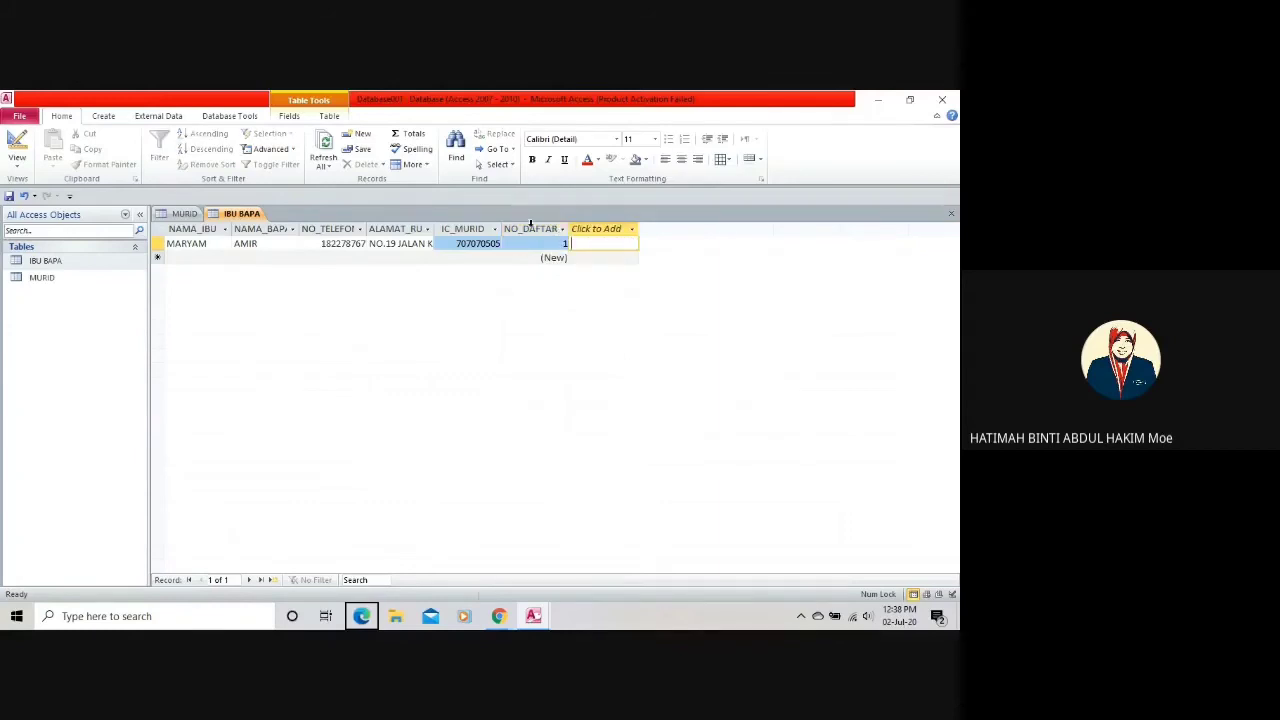
click(480, 243)
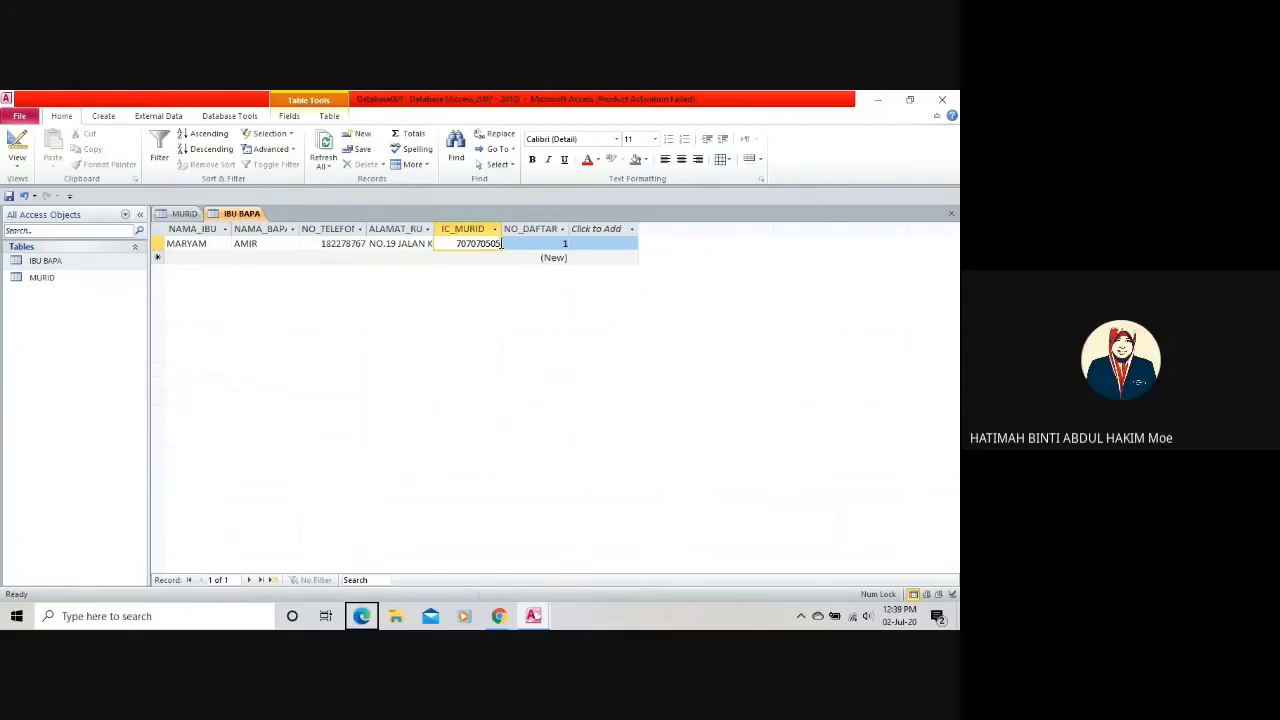
Tab from IC_MURID through NO_DAFTAR to save record 1, then start a blank new row.
double_click(501, 243)
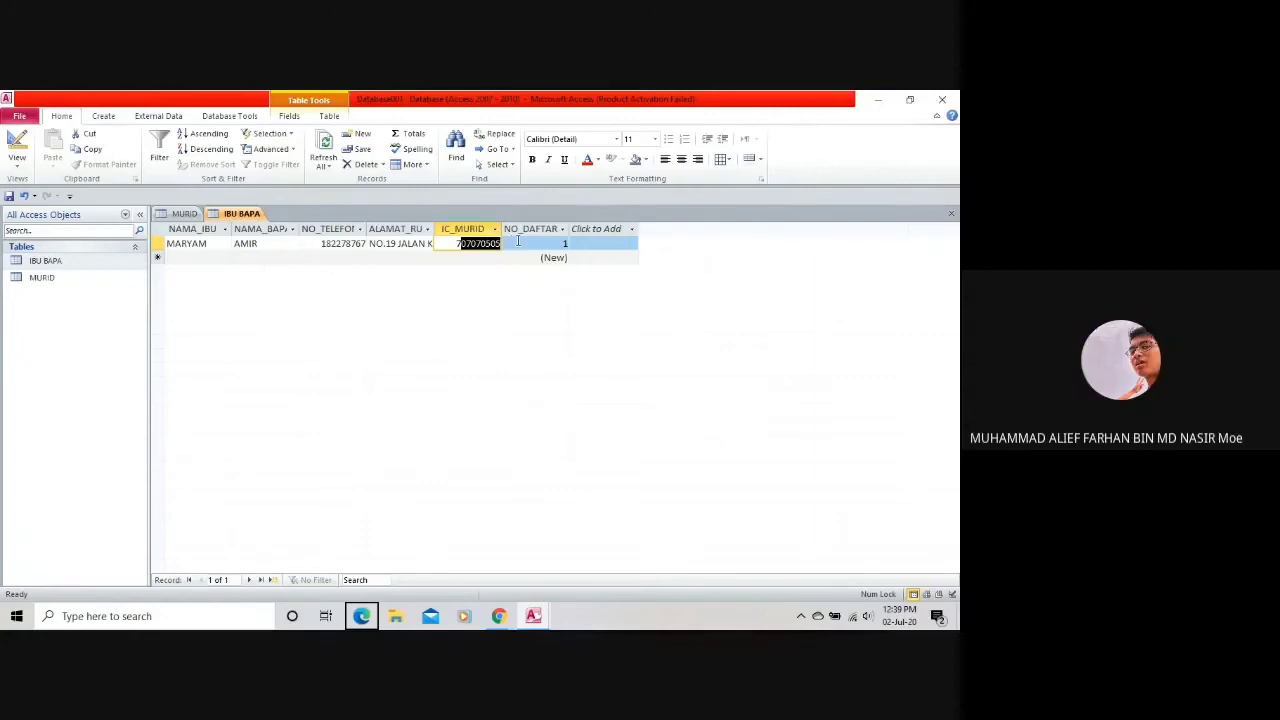
key(Tab)
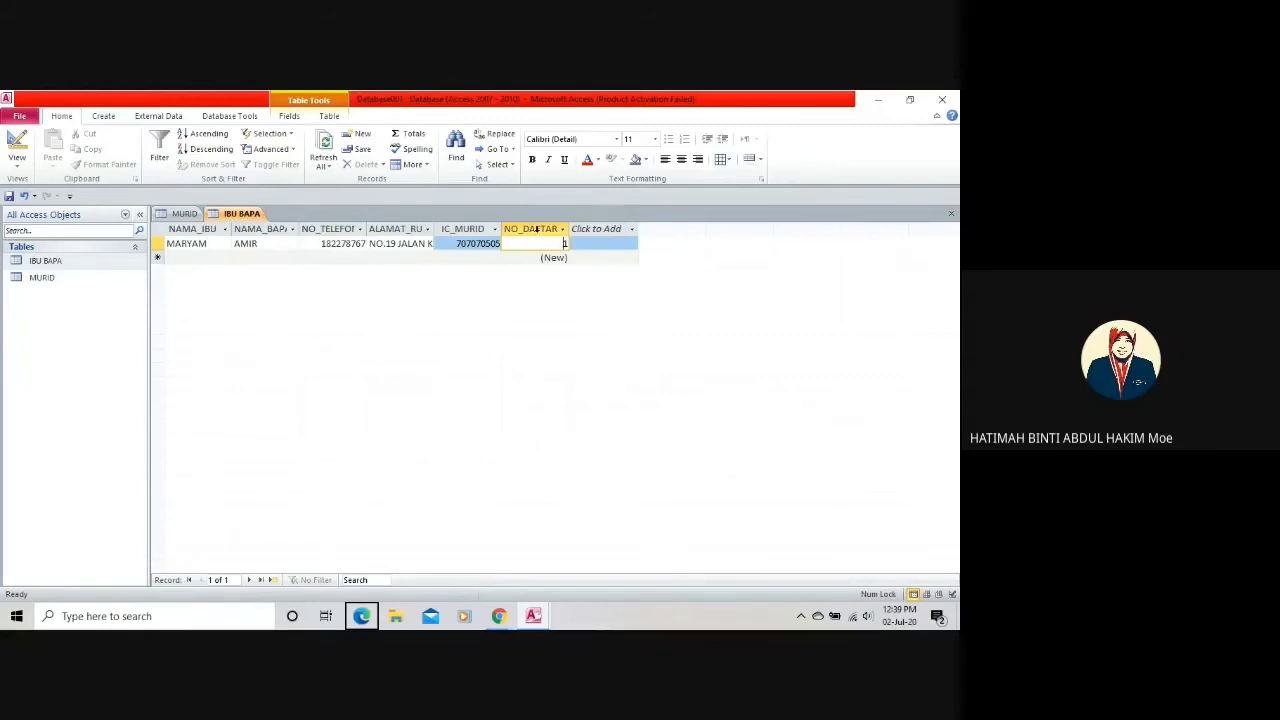
click(581, 243)
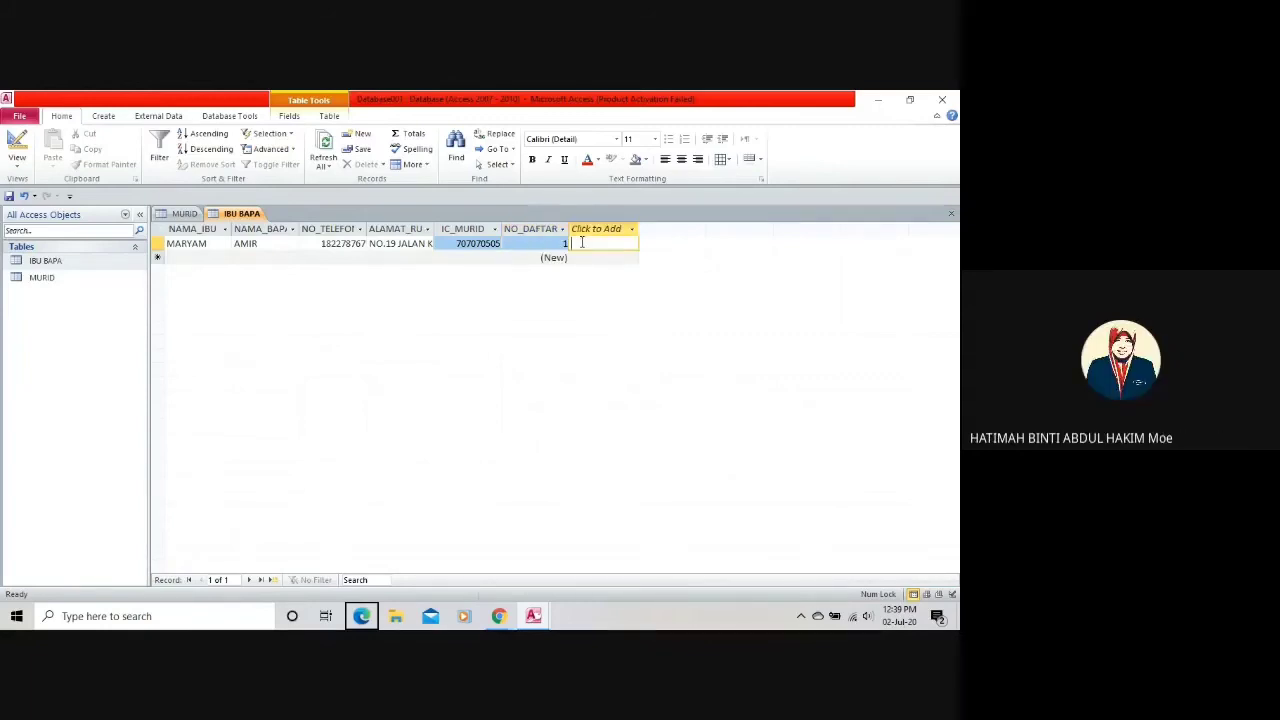
click(219, 262)
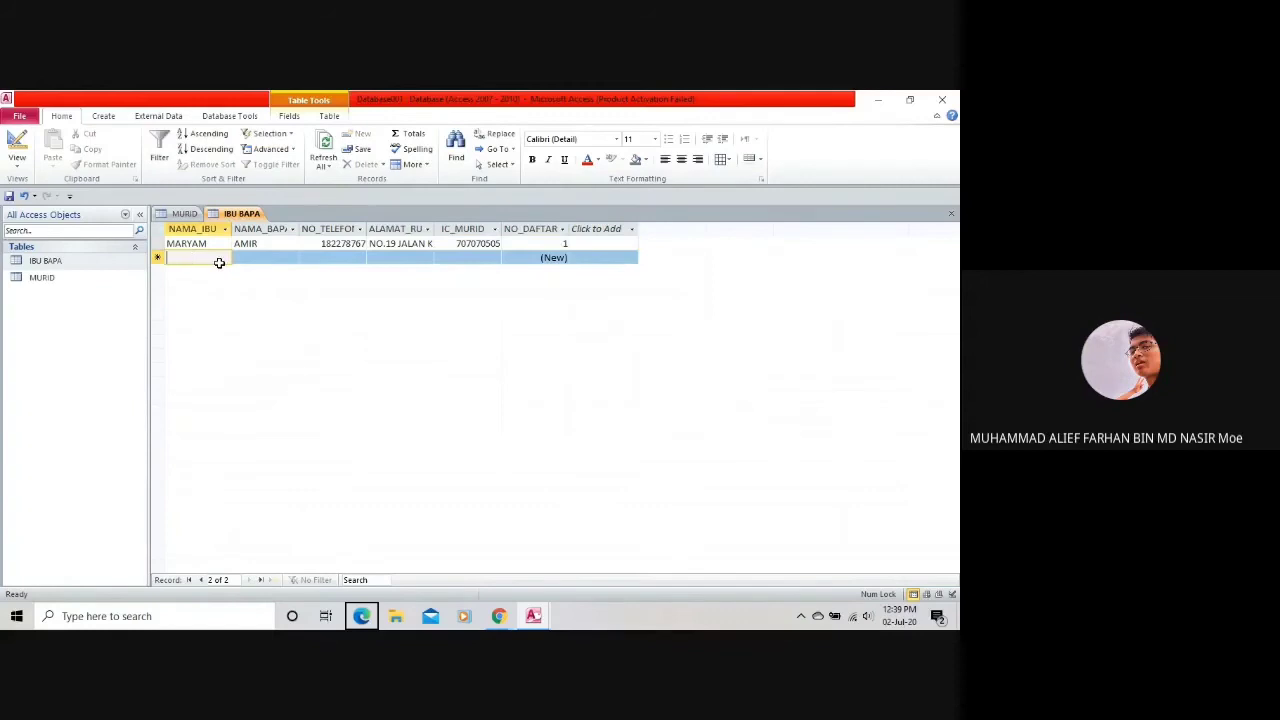
Enter the mother's name in capital letters in record 2's NAMA_IBU field.
text(lisa)
key(BackSpace)
key(BackSpace)
key(BackSpace)
key(BackSpace)
key(Caps_Lock)
text(LISA)
key(Tab)
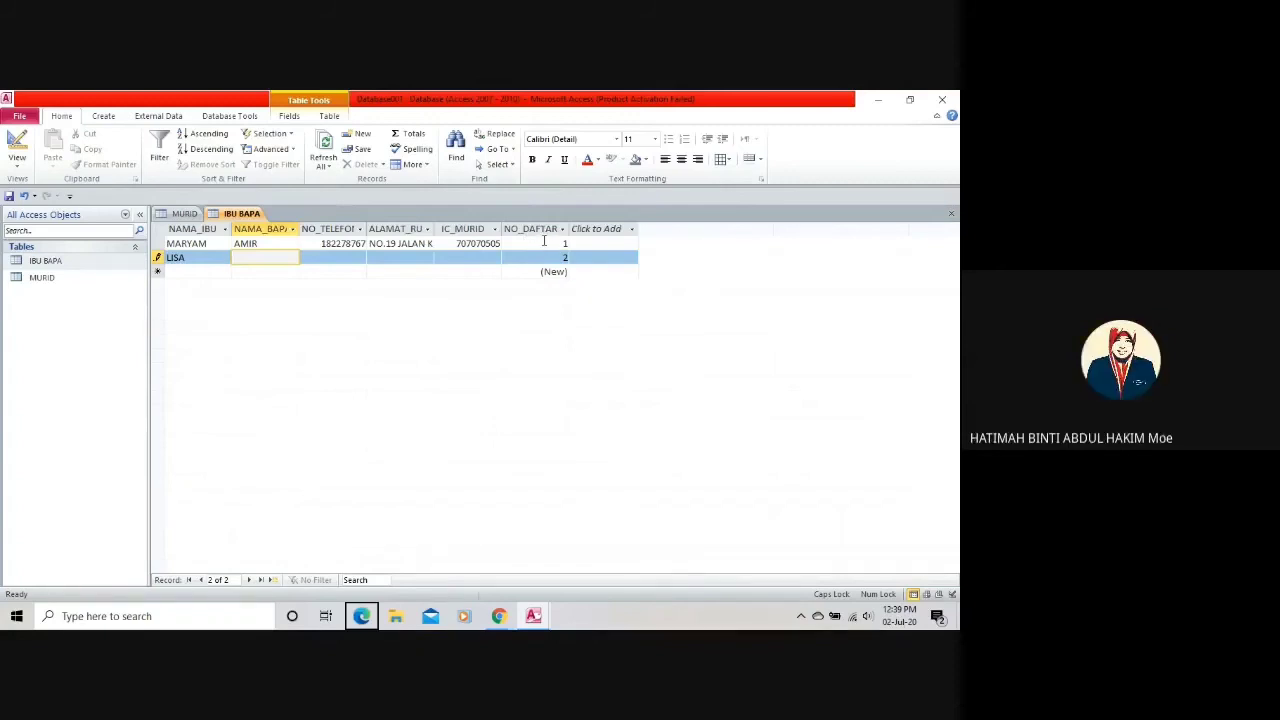
Drag the NO_DAFTAR column to the far left of the IBU BAPA datasheet.
click(543, 229)
drag(543, 229, 164, 230)
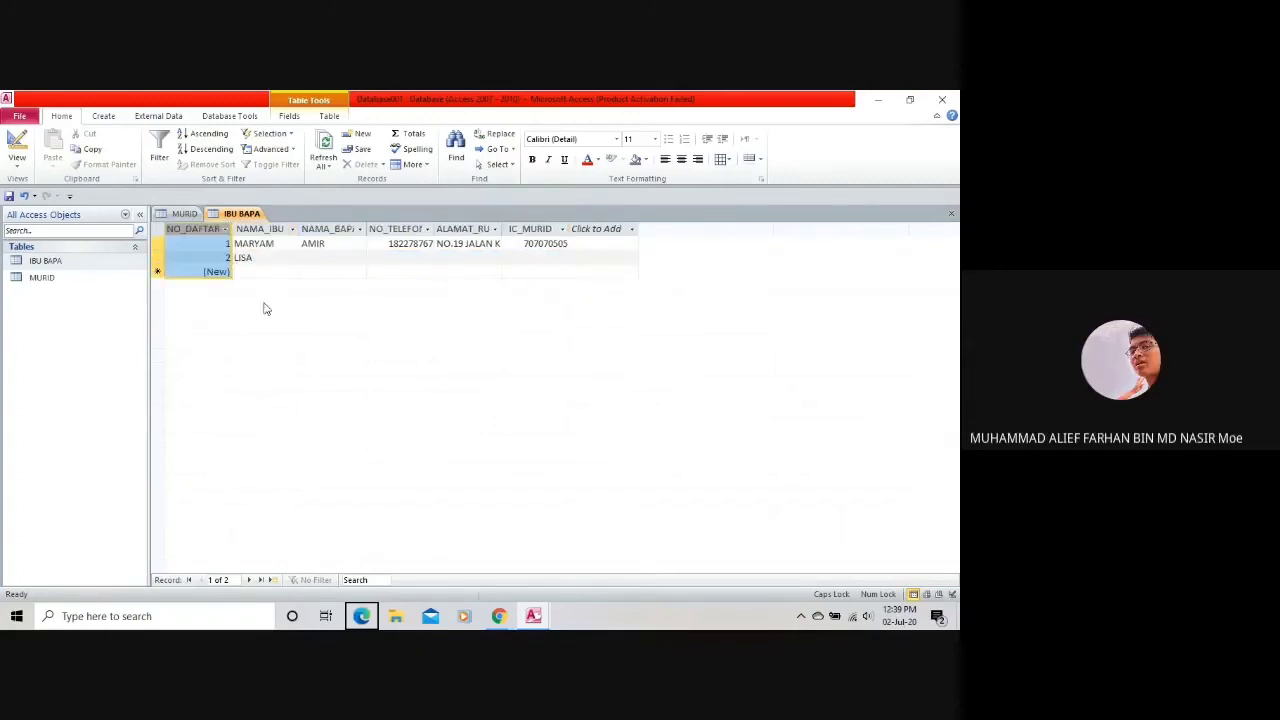
click(182, 214)
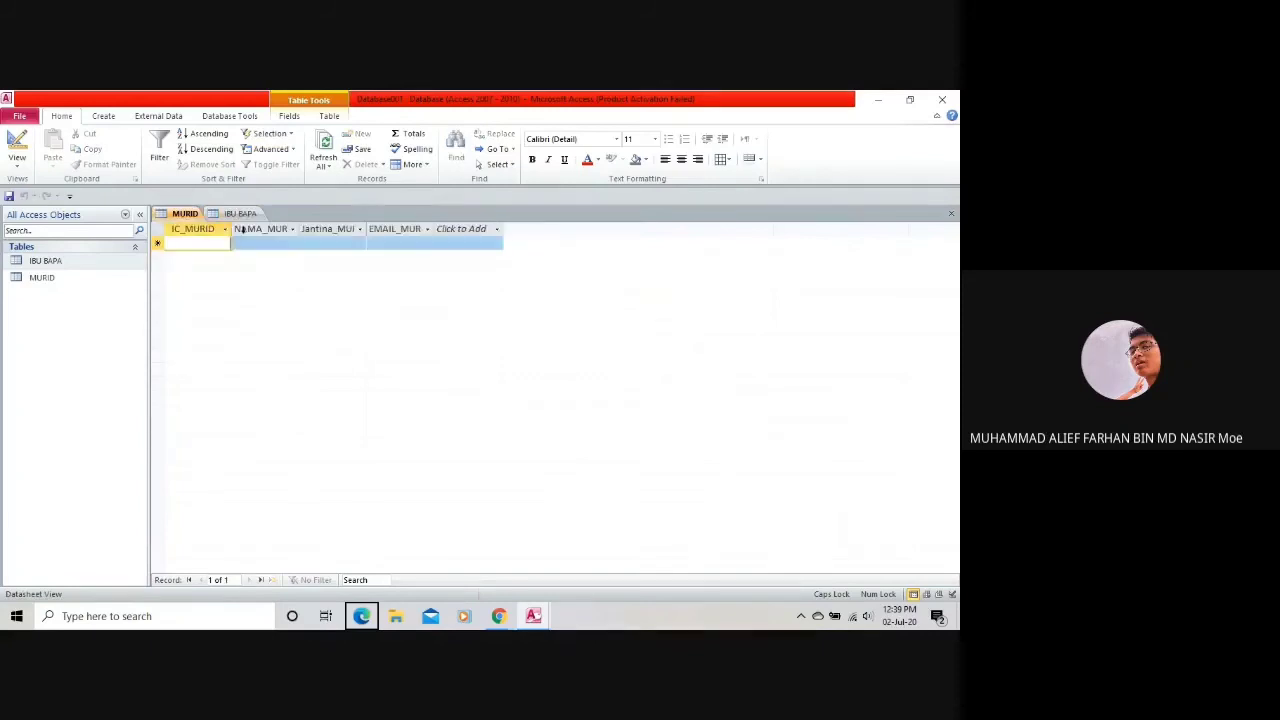
click(240, 214)
click(245, 257)
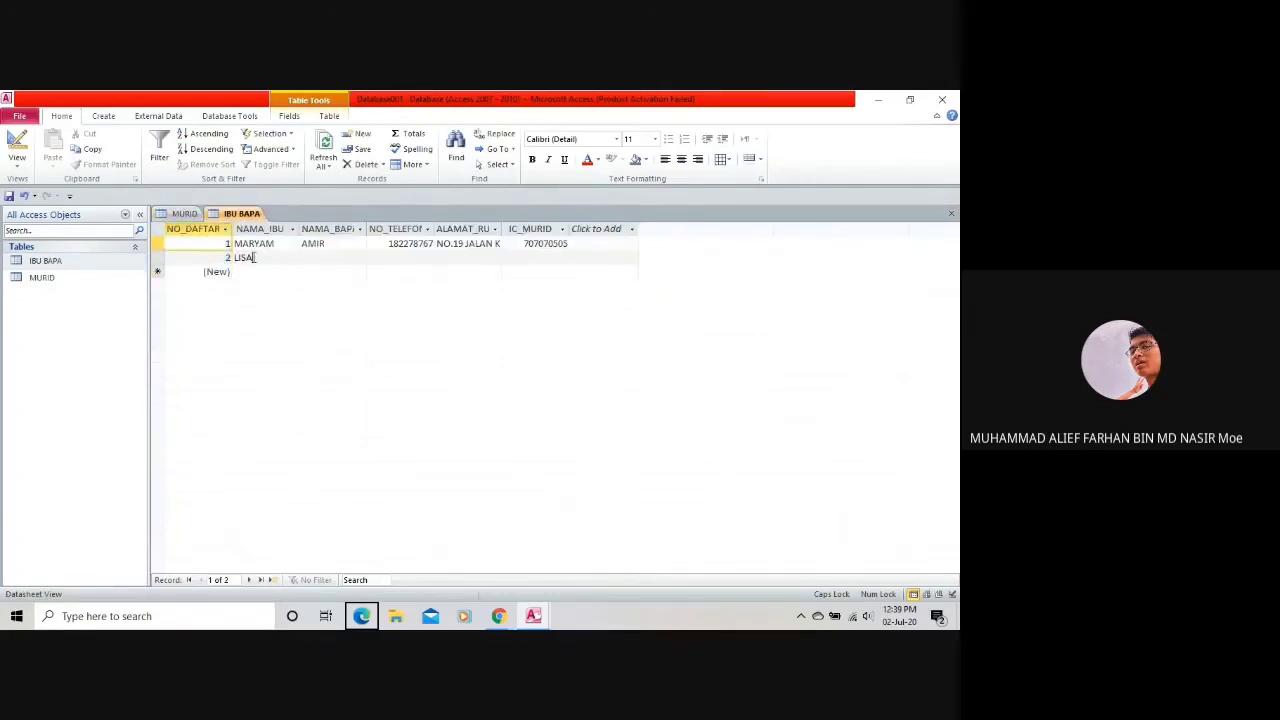
key(Tab)
click(228, 258)
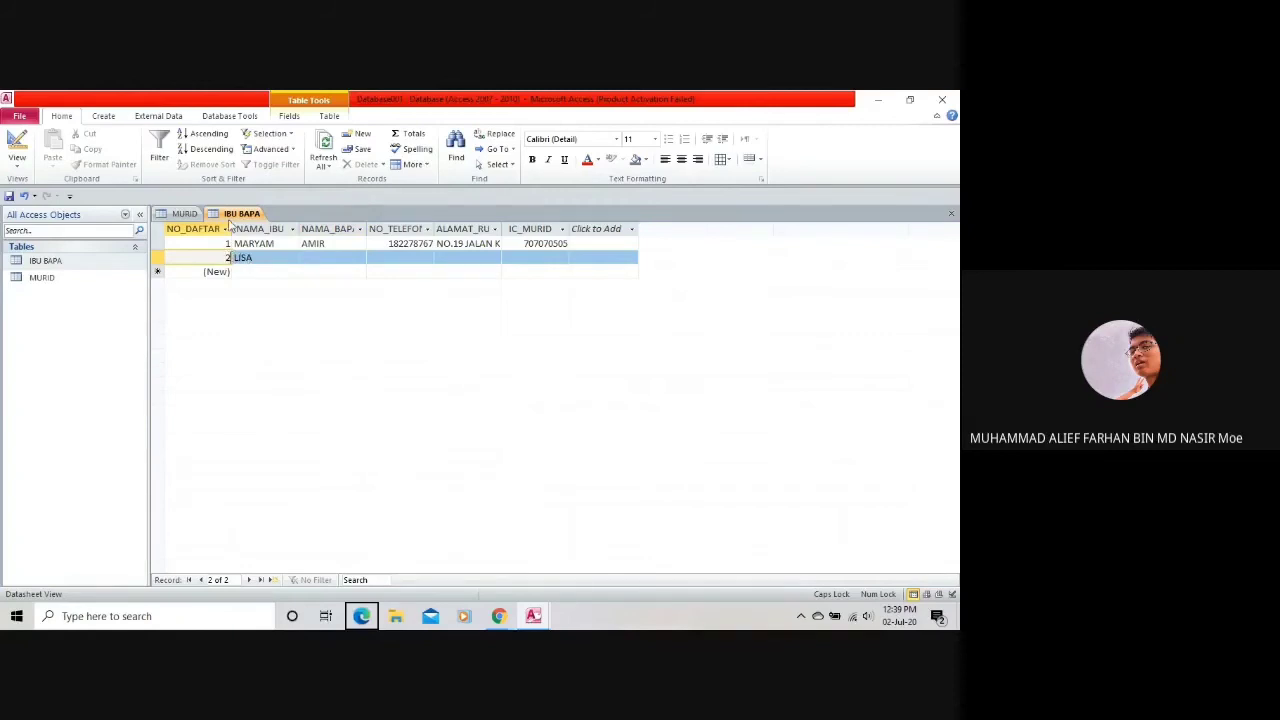
Enter the father's name in record 2's NAMA_BAPA field.
click(328, 255)
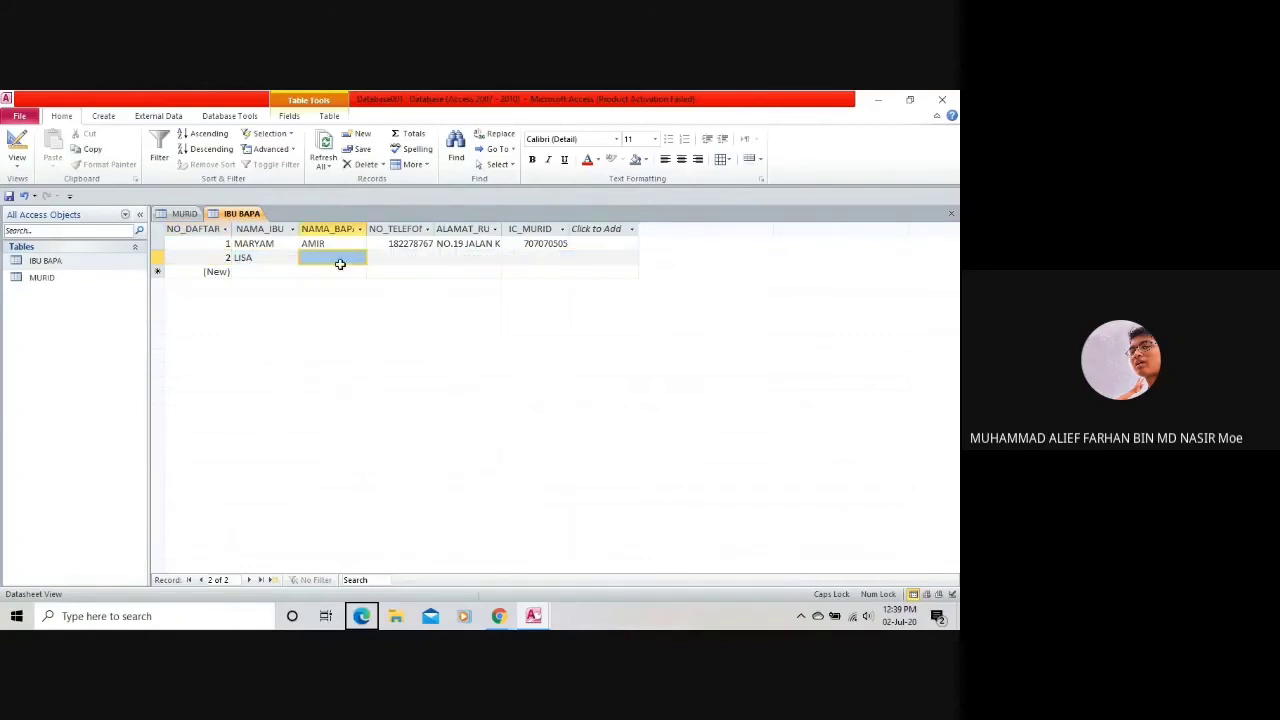
text(AMIRU)
key(BackSpace)
key(BackSpace)
key(BackSpace)
text(EER)
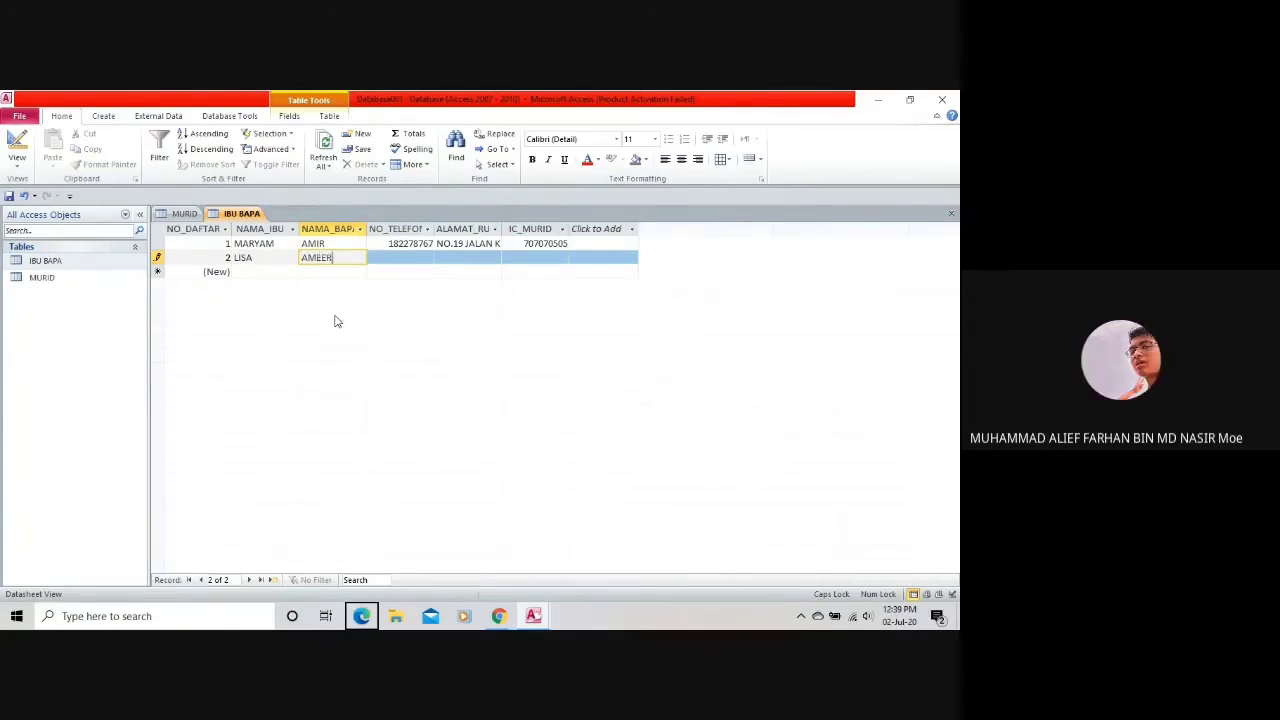
Enter record 2's phone number in NO_TELEFON, editing its digits after an invalid-value warning.
click(408, 255)
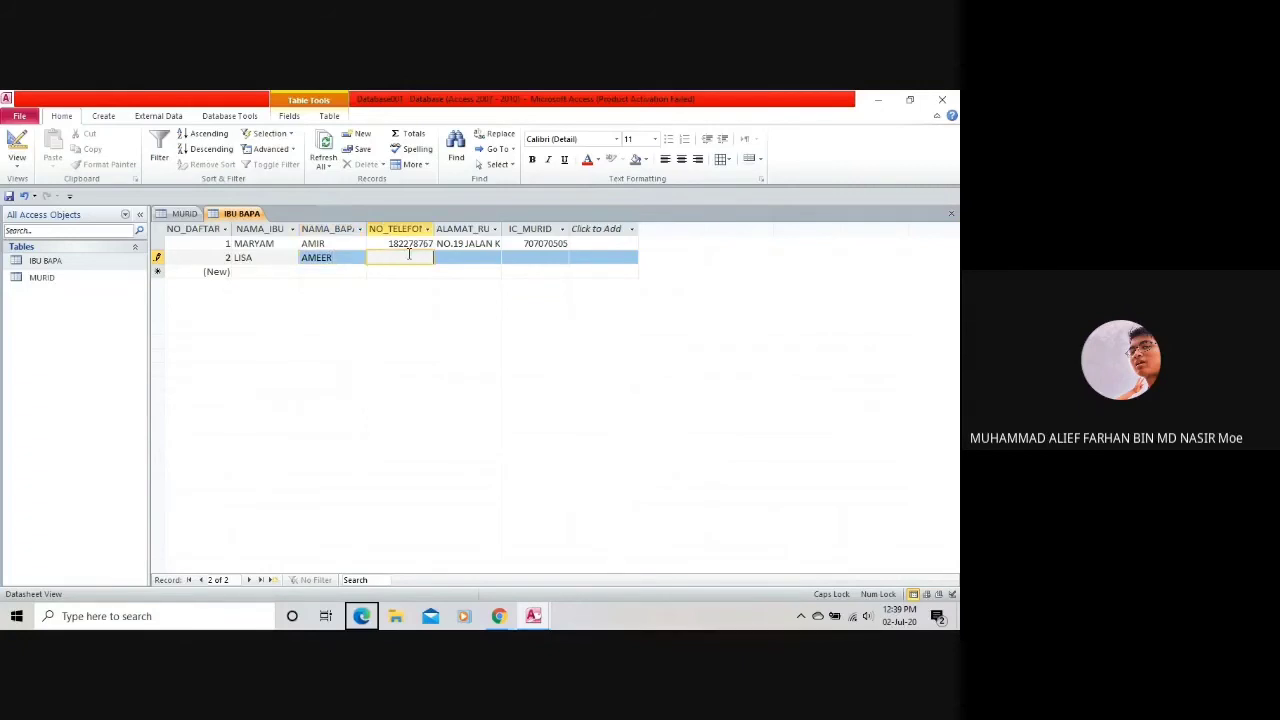
click(476, 258)
click(482, 394)
key(BackSpace)
key(BackSpace)
key(BackSpace)
click(466, 261)
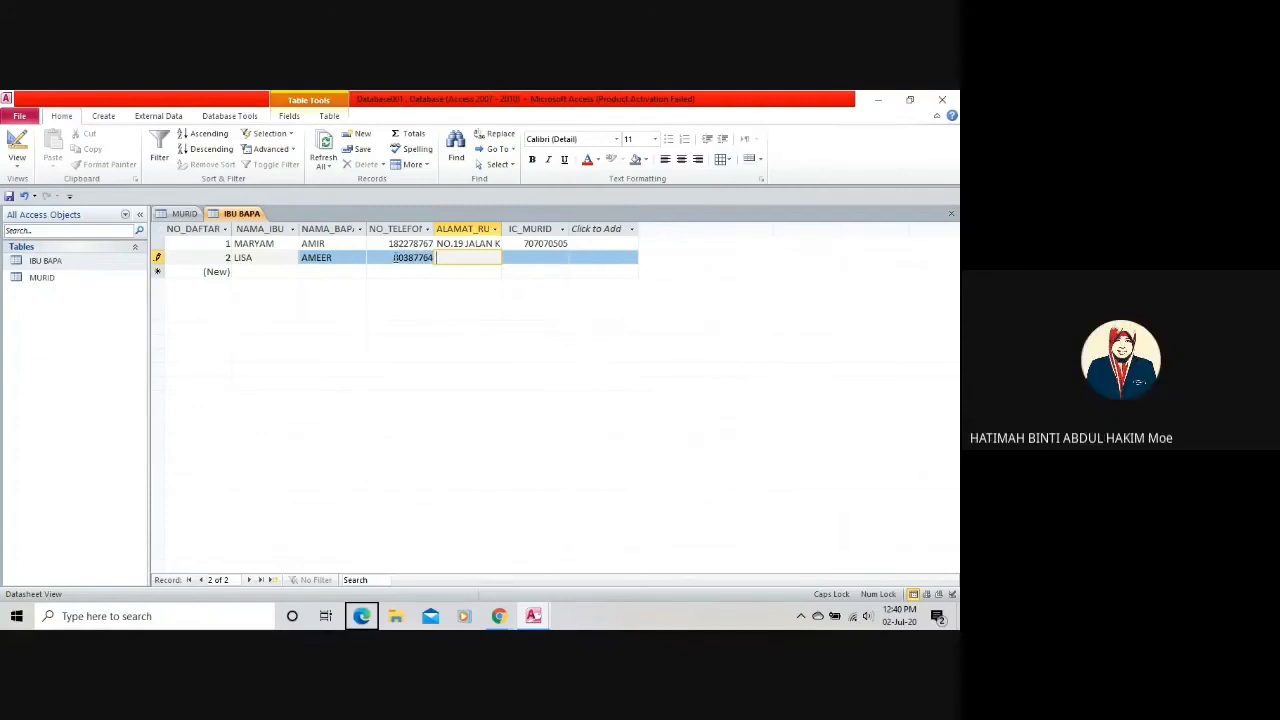
click(410, 257)
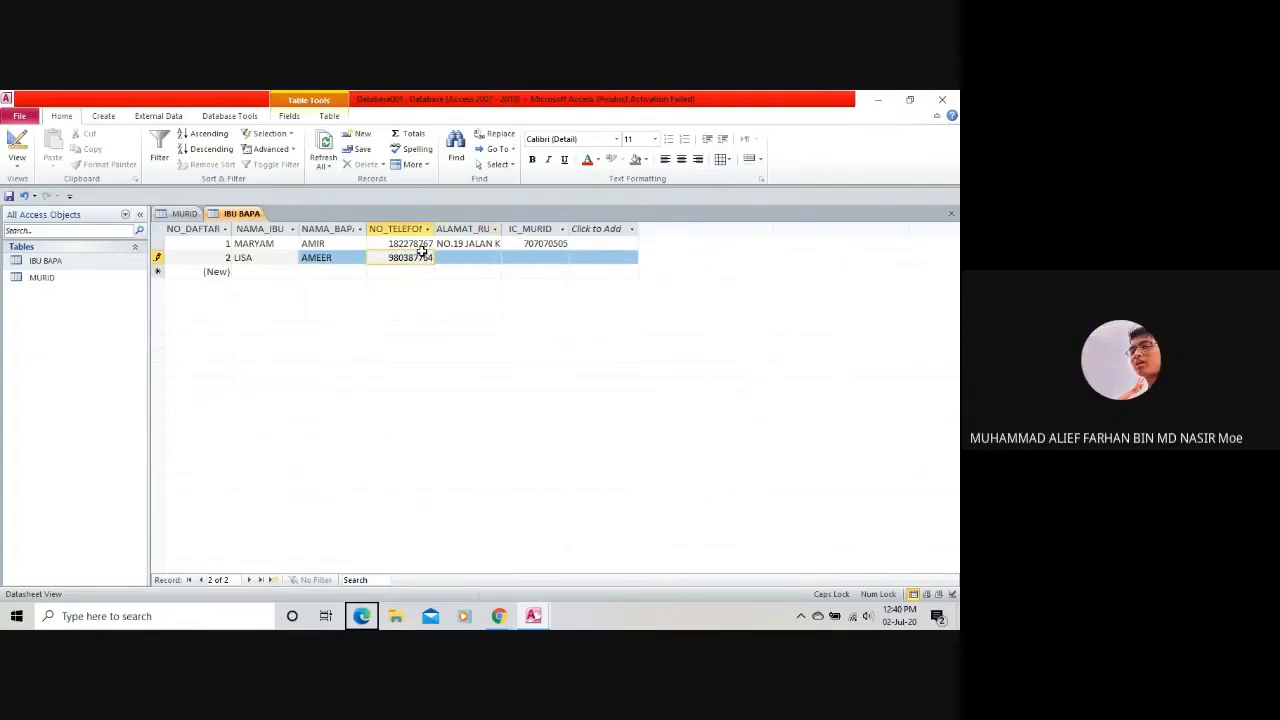
text(9)
double_click(405, 262)
drag(389, 258, 437, 253)
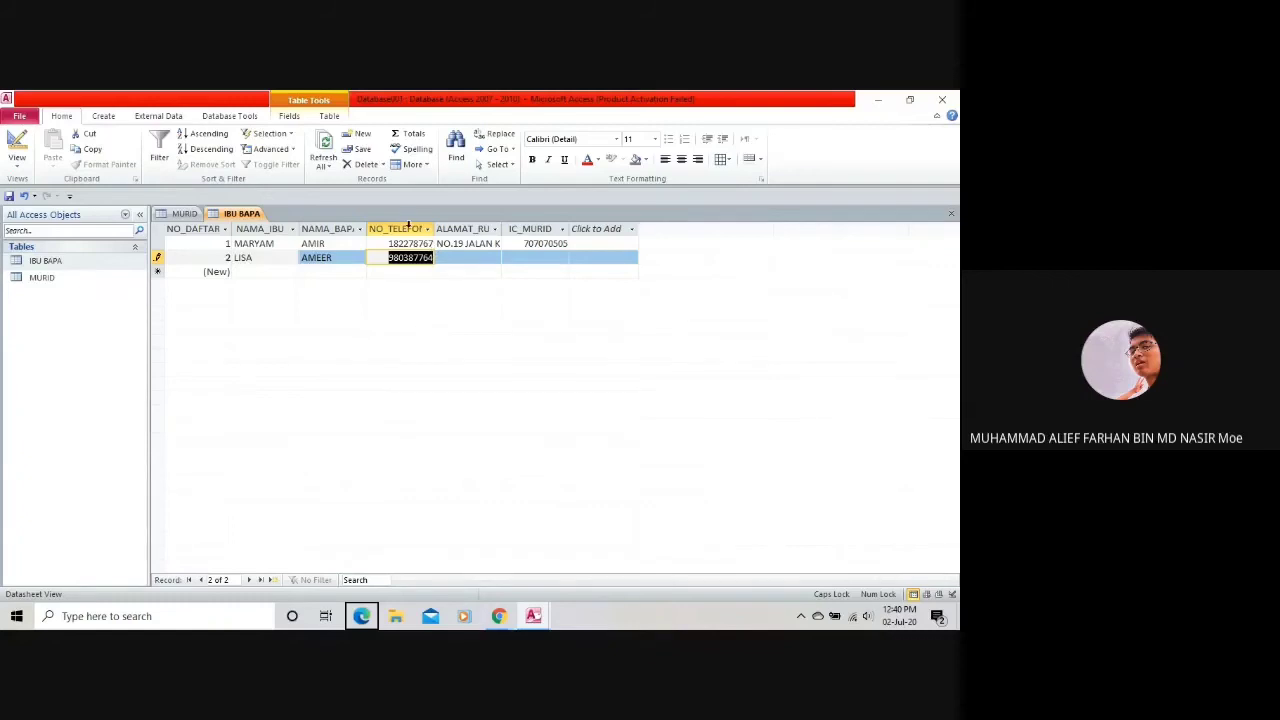
click(395, 260)
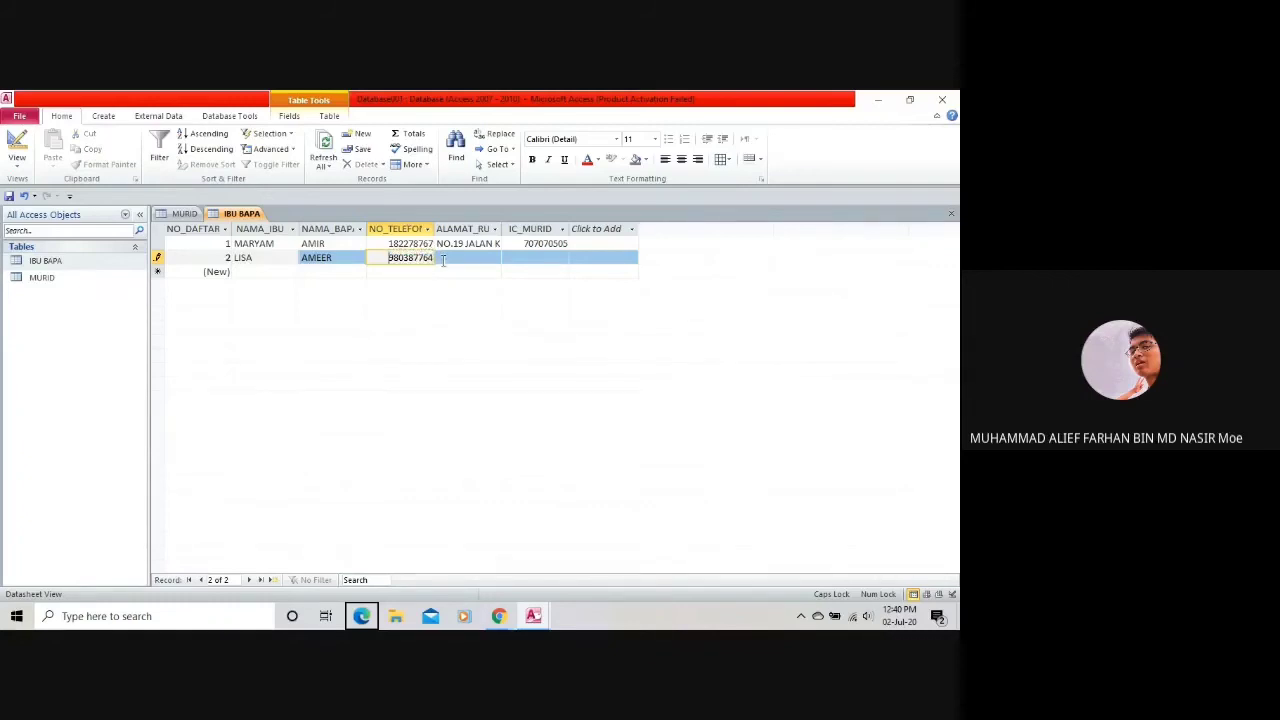
text(9)
Clear the phone-number warning and enter record 2's home address in ALAMAT_RUMAH.
click(475, 259)
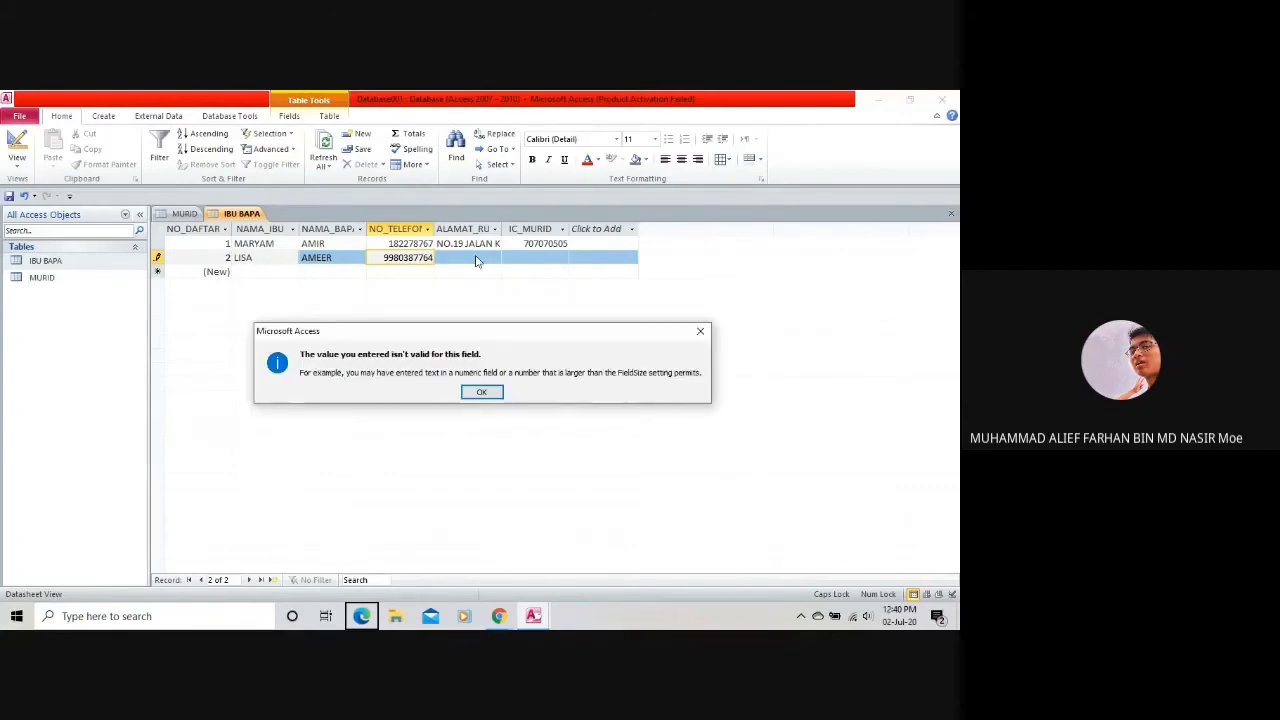
key(Return)
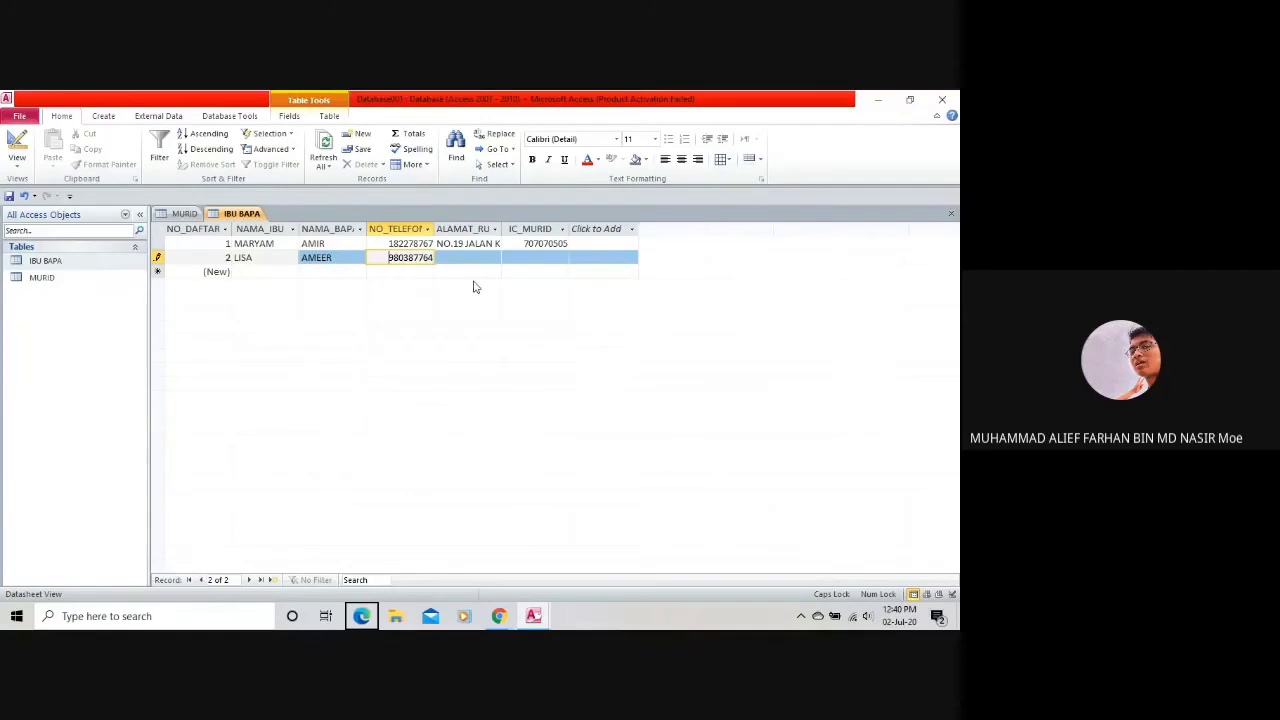
click(491, 256)
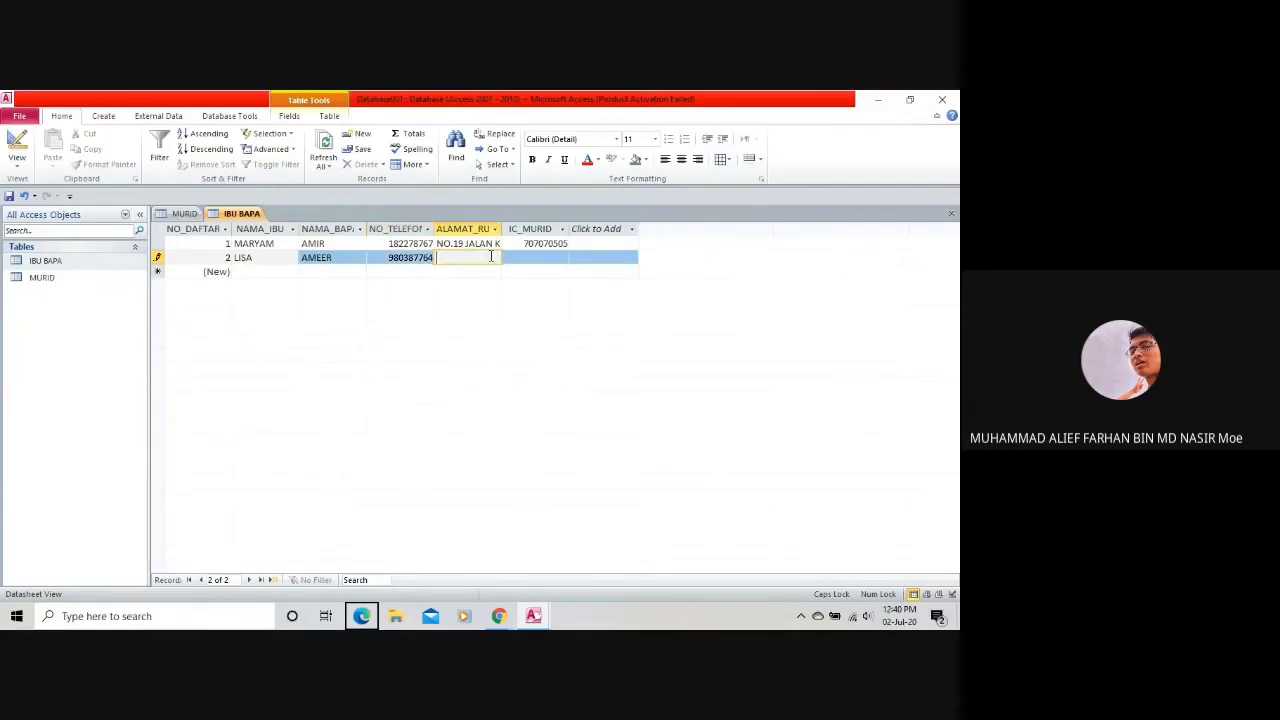
Enter the student's IC number in IC_MURID and save record 2.
click(546, 259)
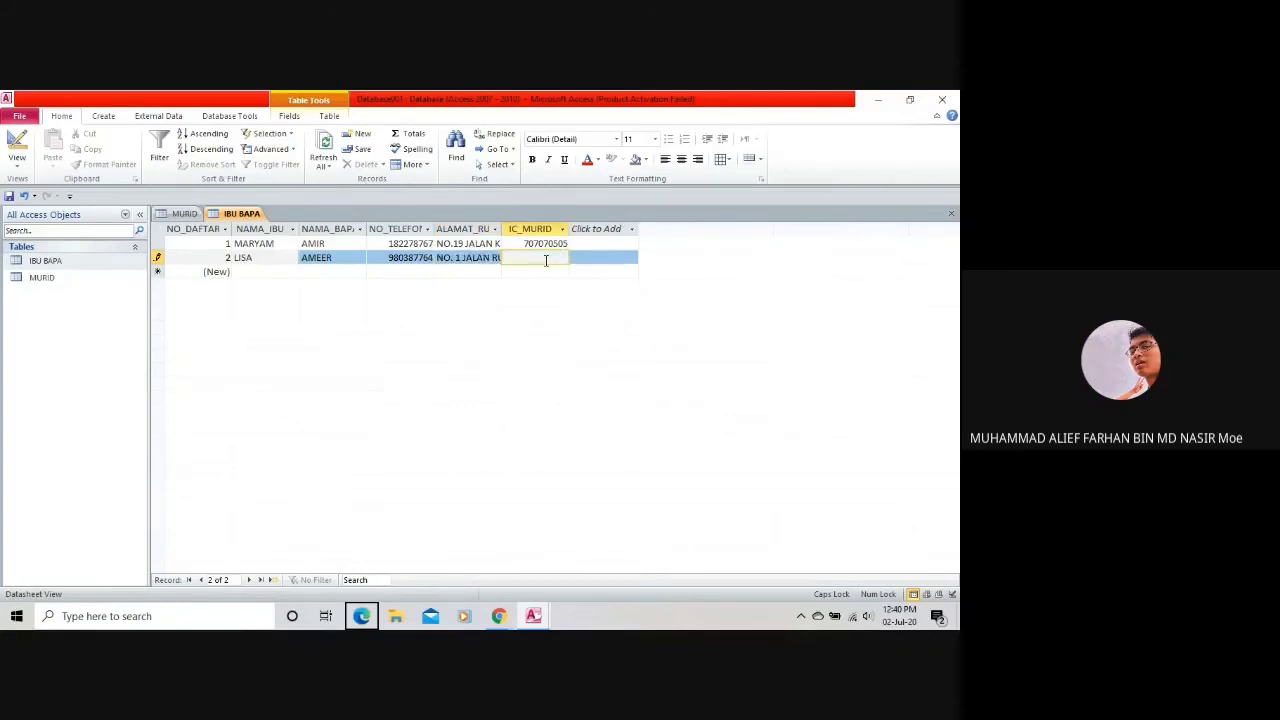
click(547, 271)
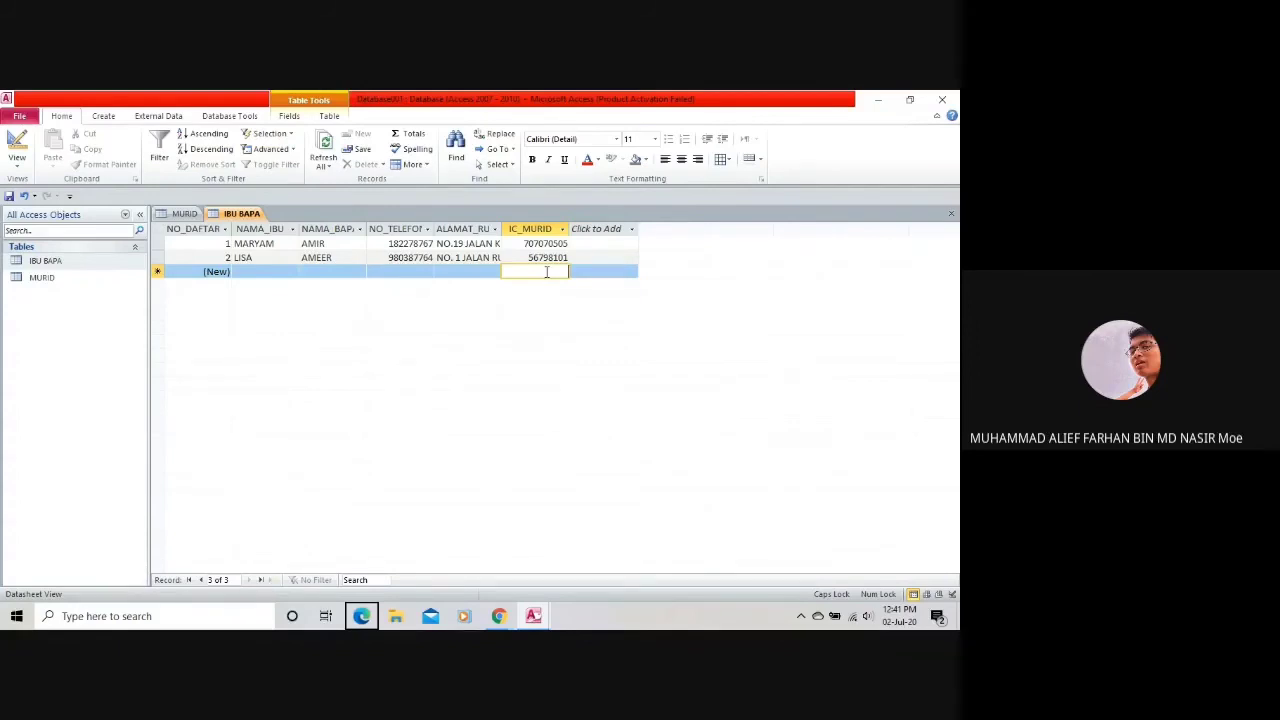
Compare the MURID and IBU BAPA tables, returning to the IBU BAPA new row.
click(184, 214)
click(245, 214)
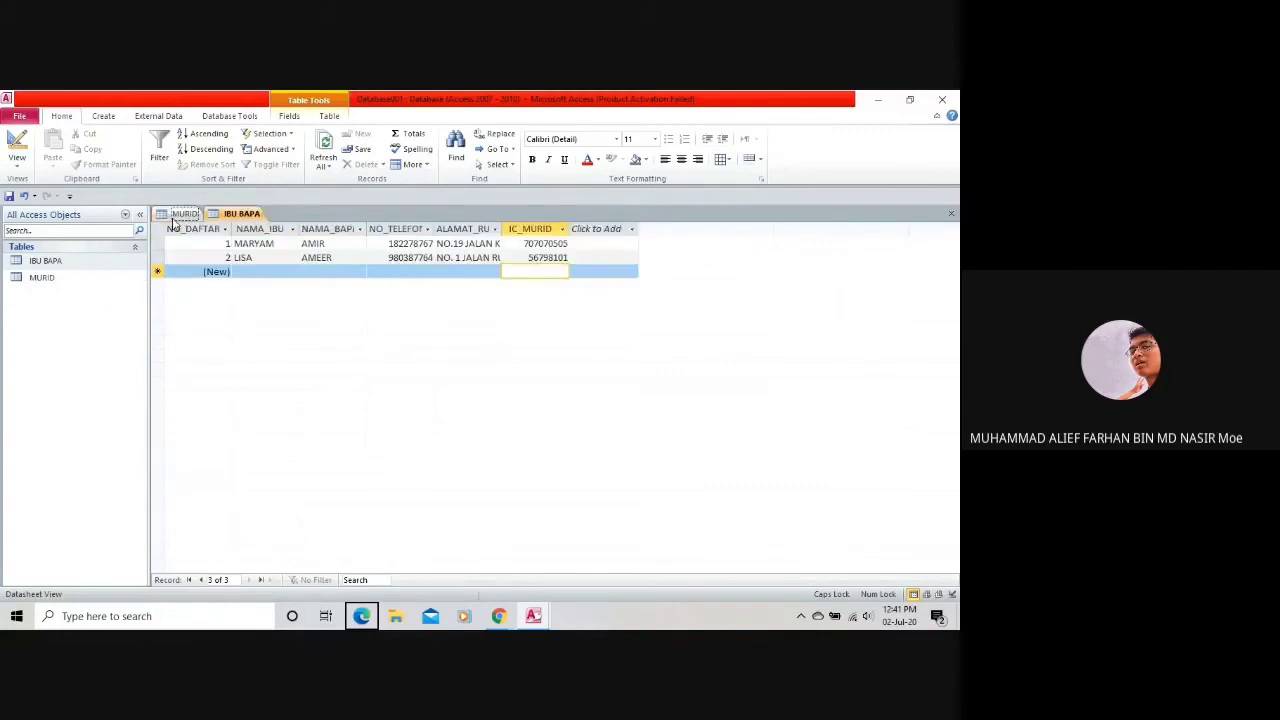
click(176, 215)
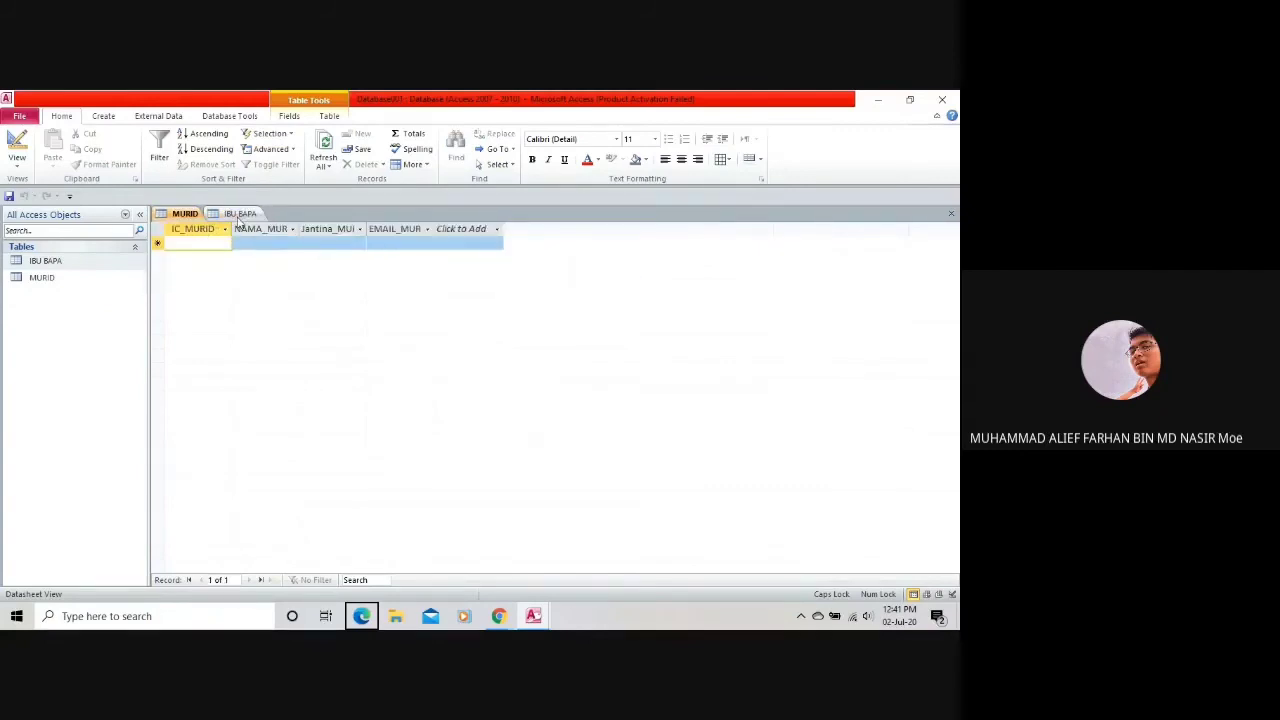
click(239, 215)
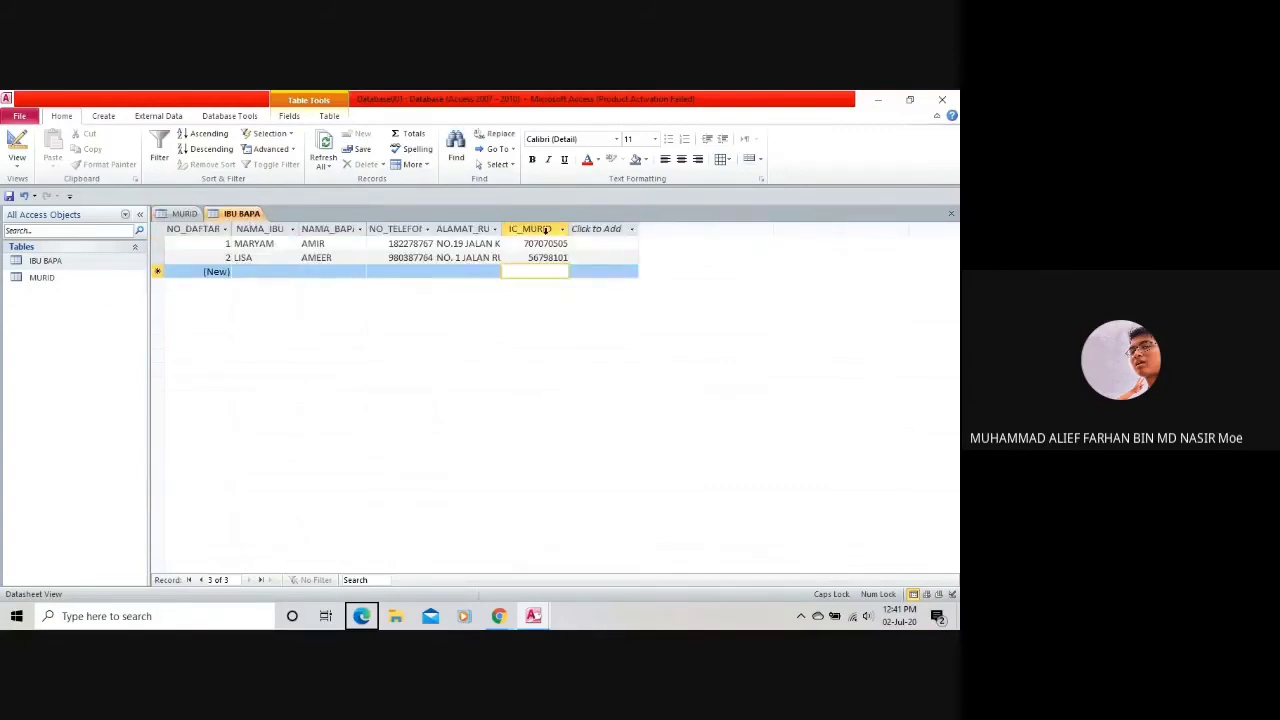
click(185, 215)
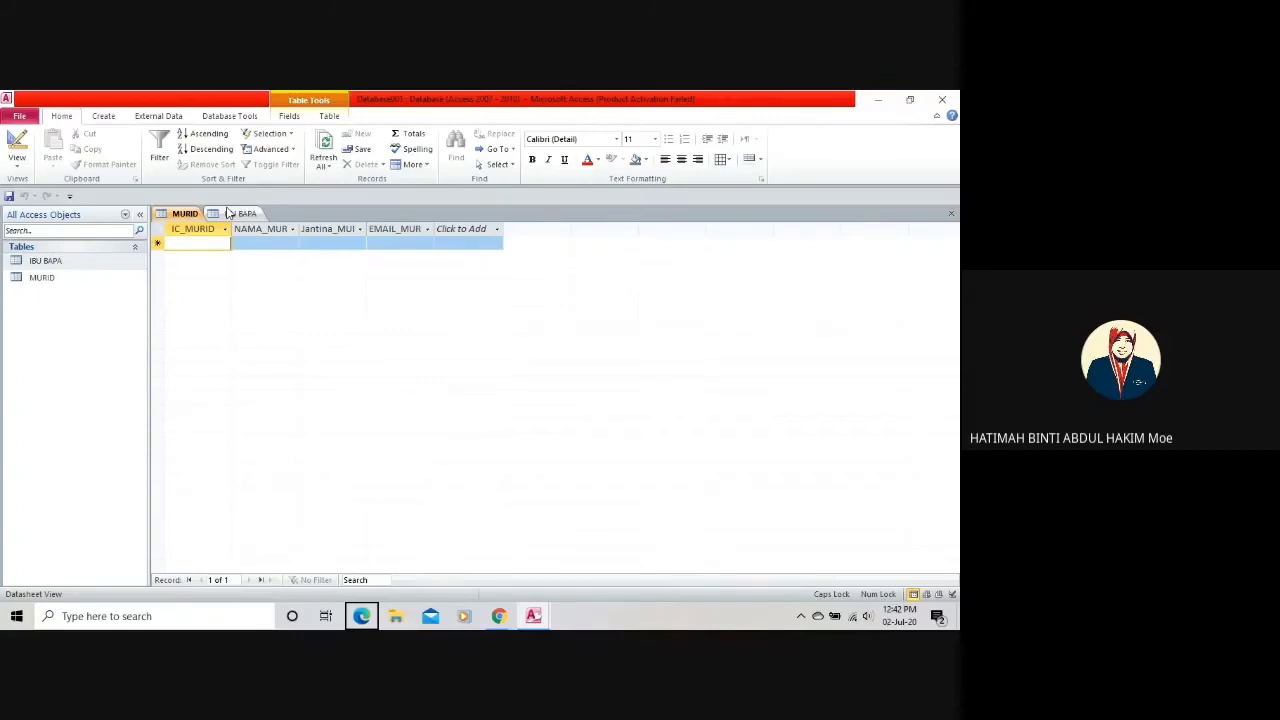
click(229, 214)
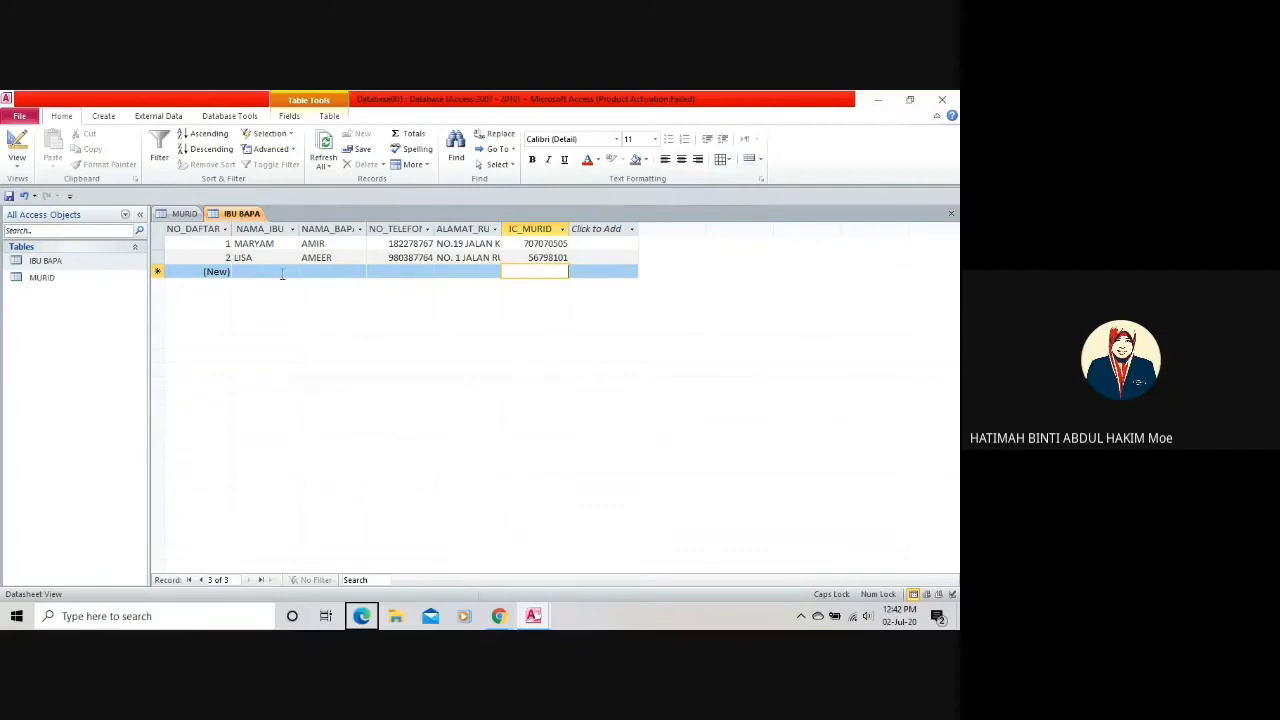
click(282, 273)
Start record 3 by entering the mother's name in NAMA_IBU.
click(202, 271)
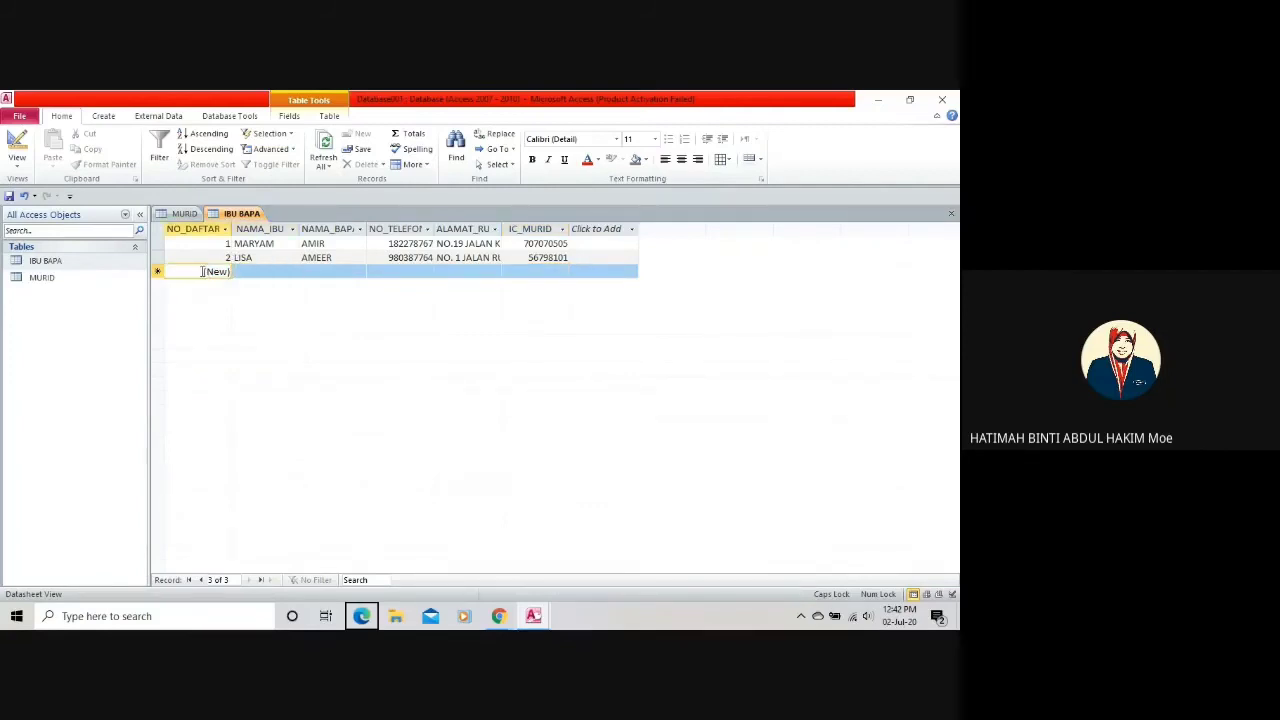
click(246, 258)
click(246, 270)
text(MAY)
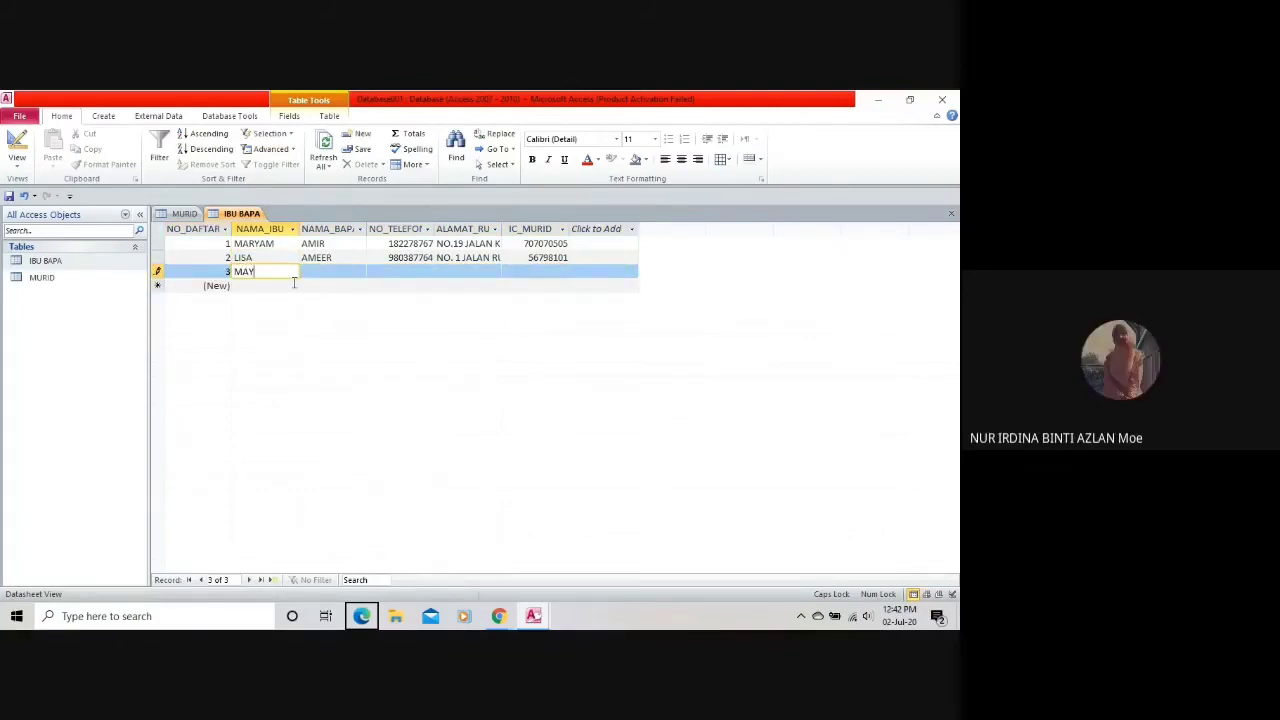
click(339, 275)
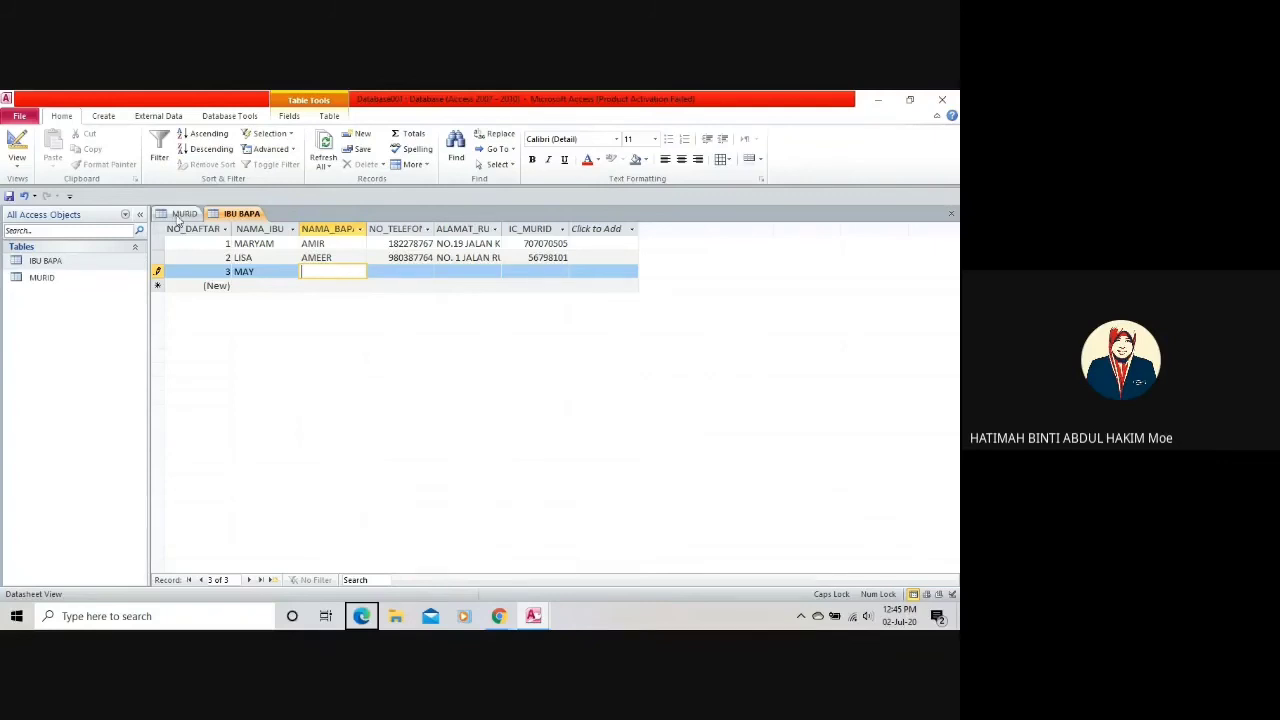
Switch between the tables, leaving the empty MURID table displayed.
click(180, 213)
click(228, 213)
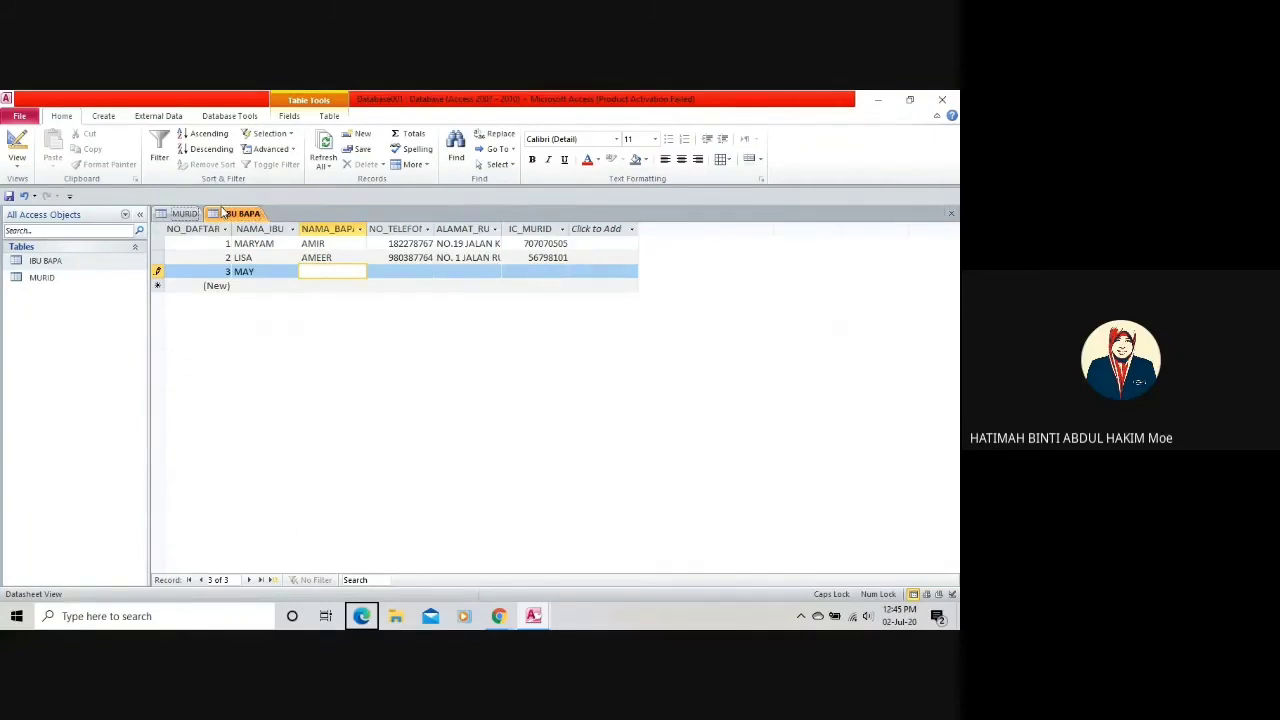
click(185, 213)
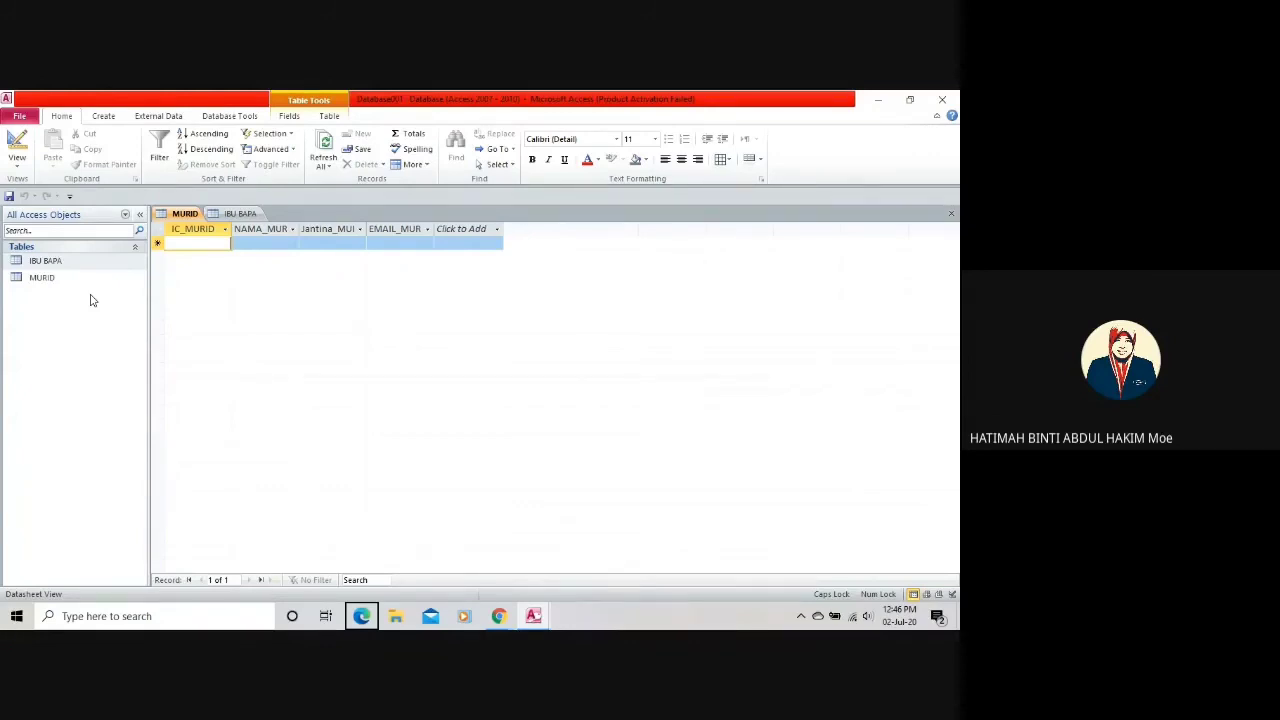
click(238, 214)
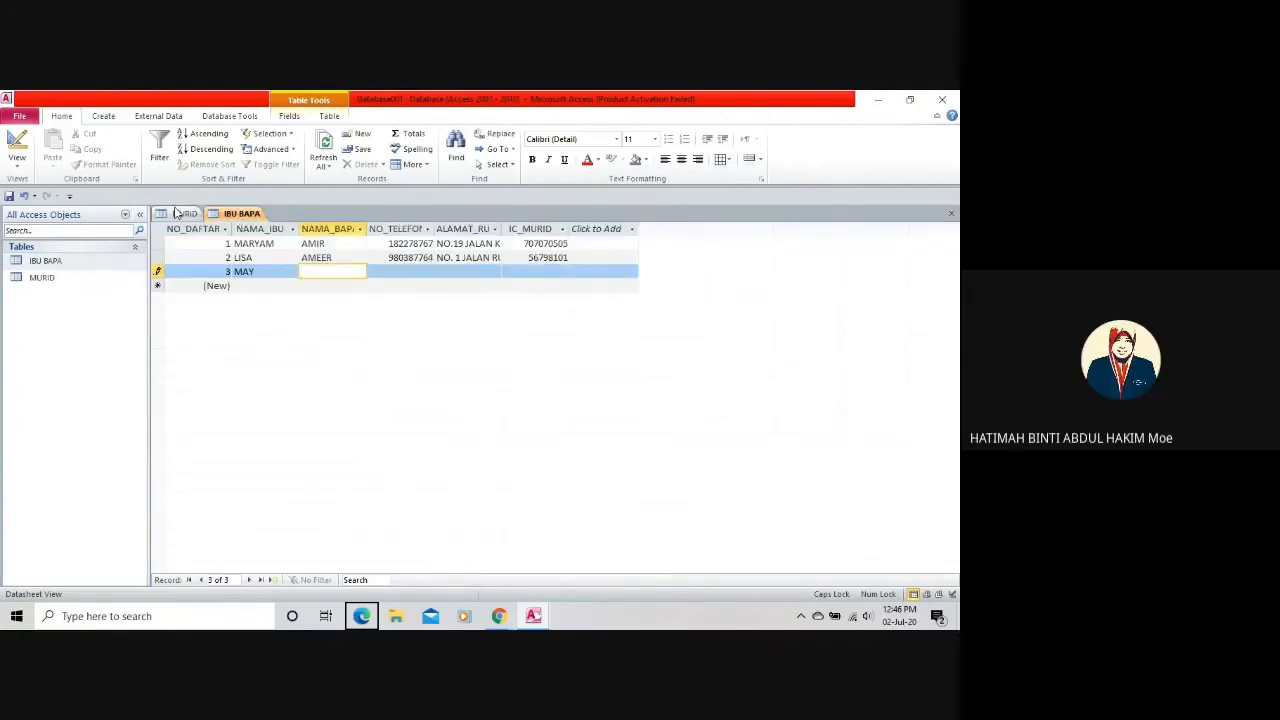
click(178, 213)
click(105, 117)
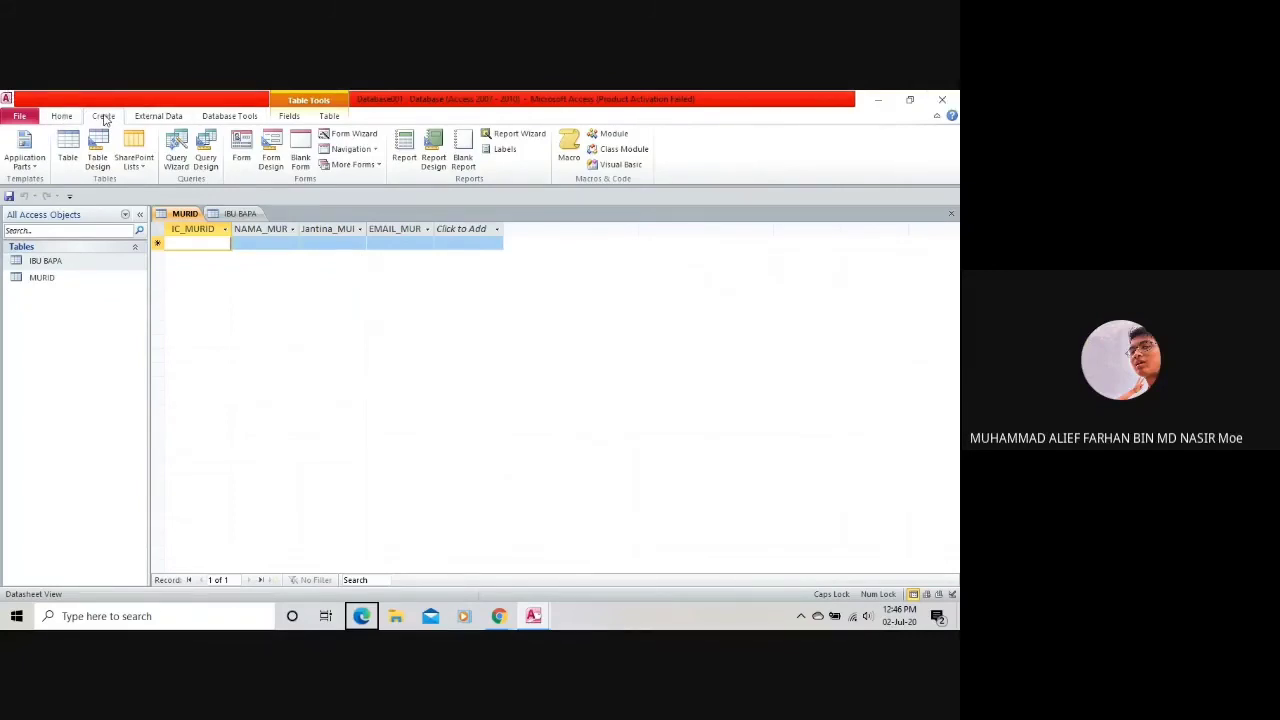
Create a blank table and save it with the name sEKOLAH.
click(67, 162)
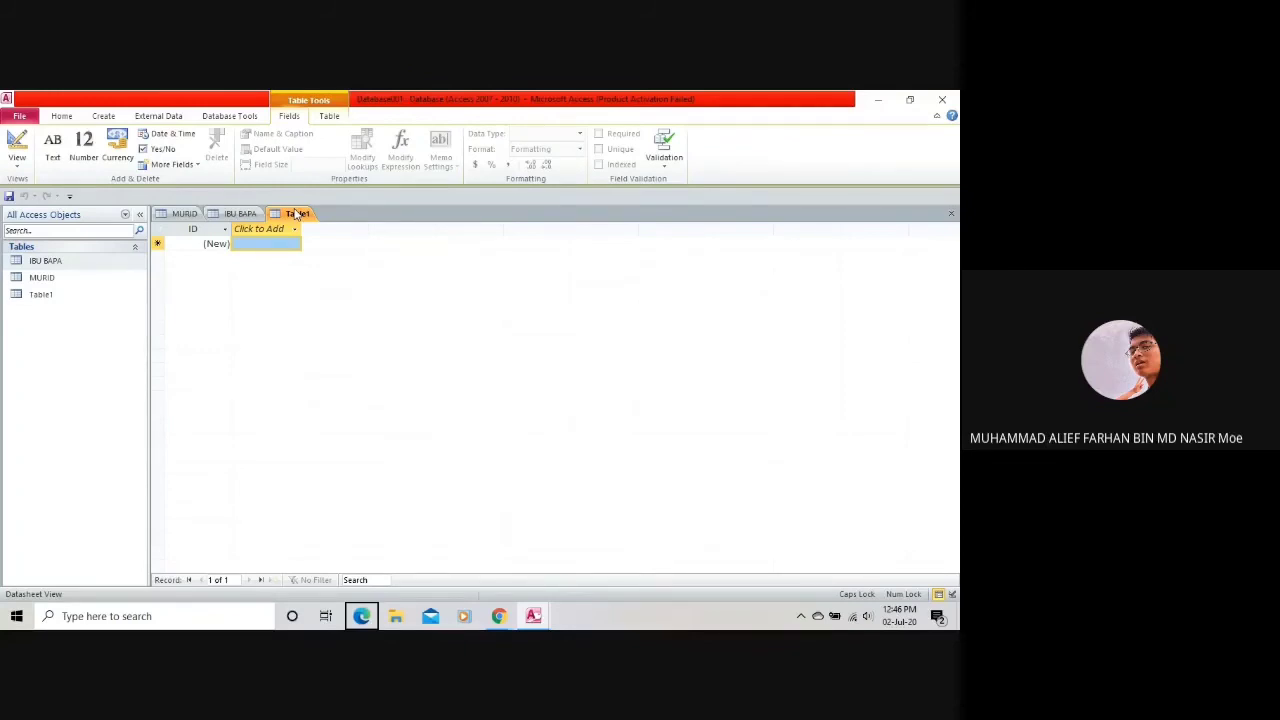
click(20, 116)
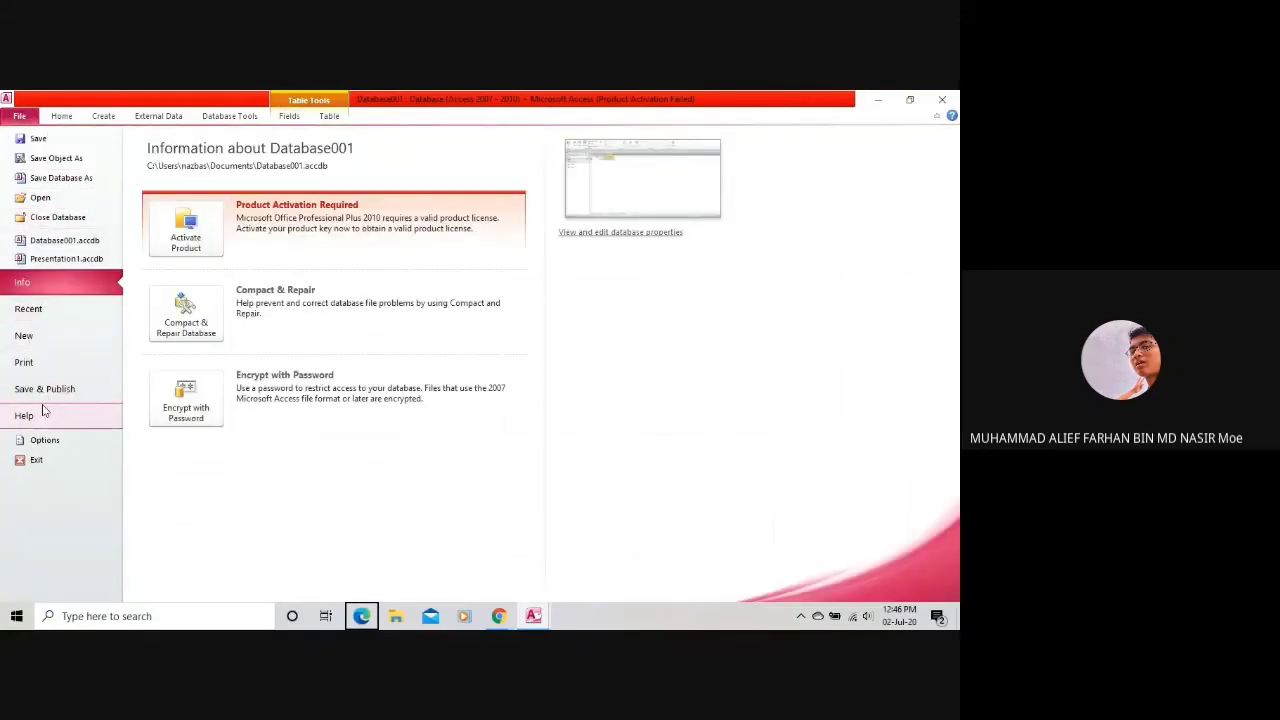
click(20, 116)
key(ctrl+s)
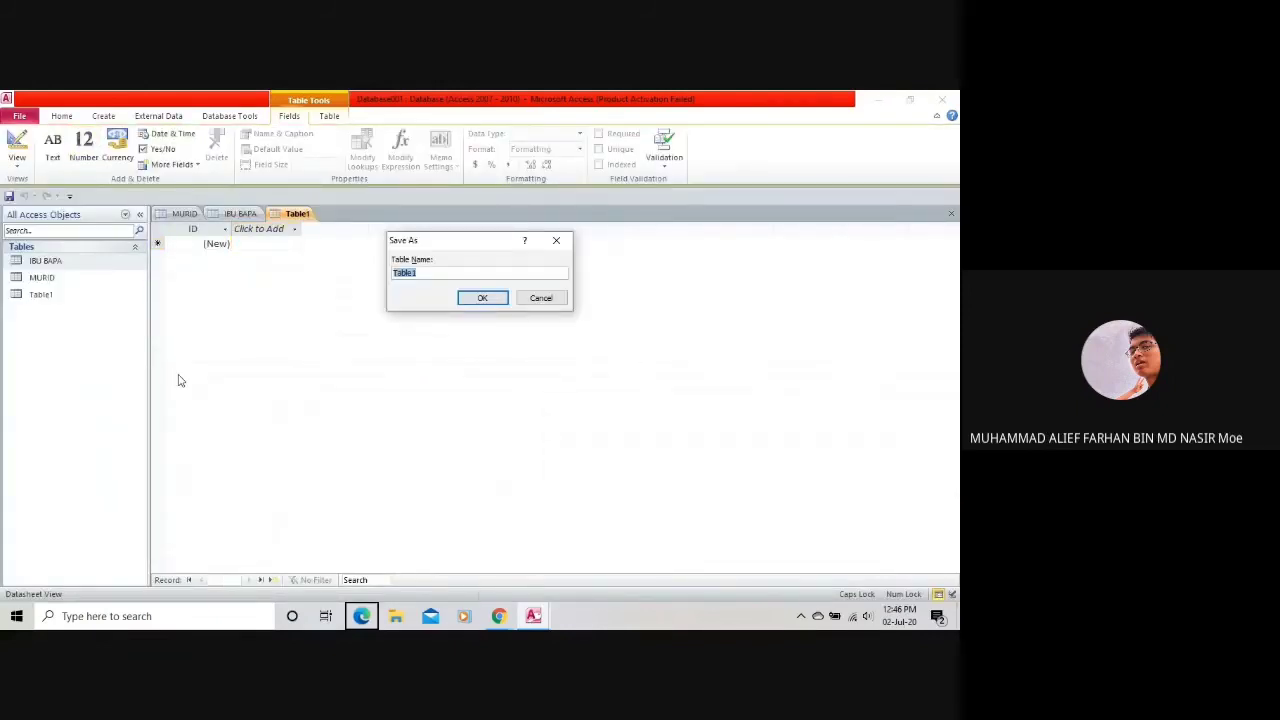
key(BackSpace)
text(sEKOLAH)
click(476, 303)
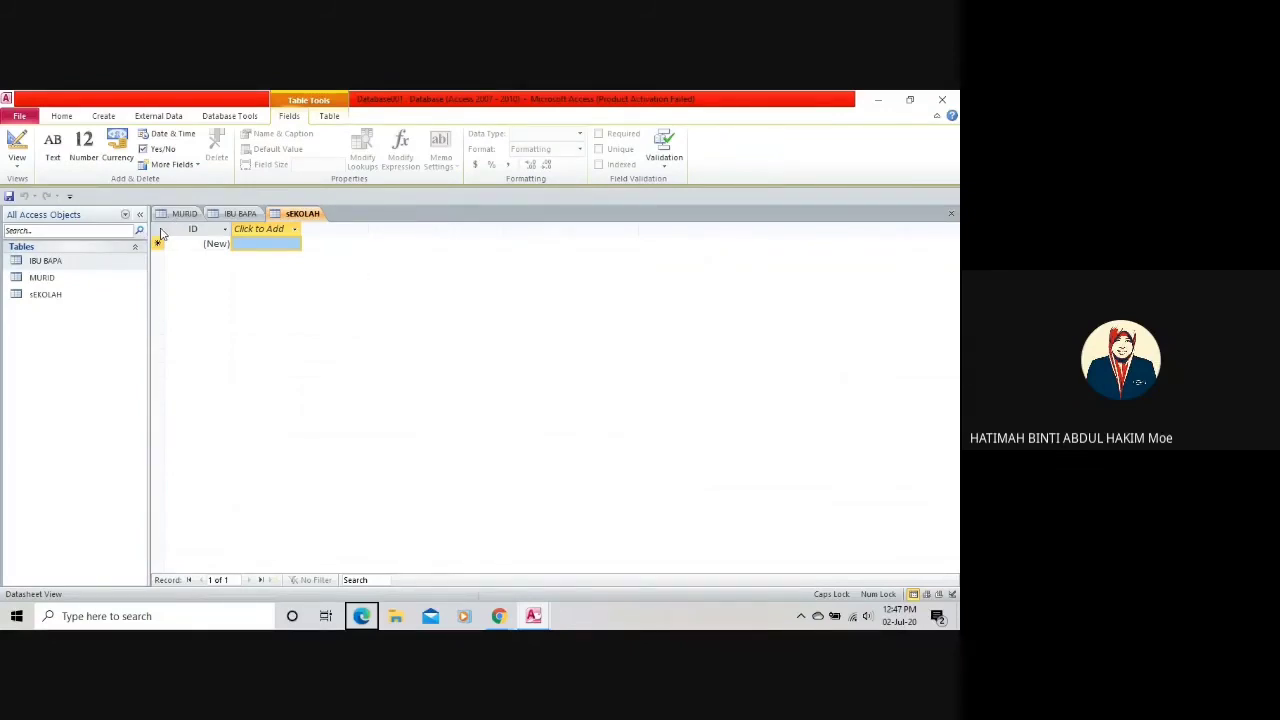
Select the ID column and switch the sEKOLAH table to Design view.
click(211, 244)
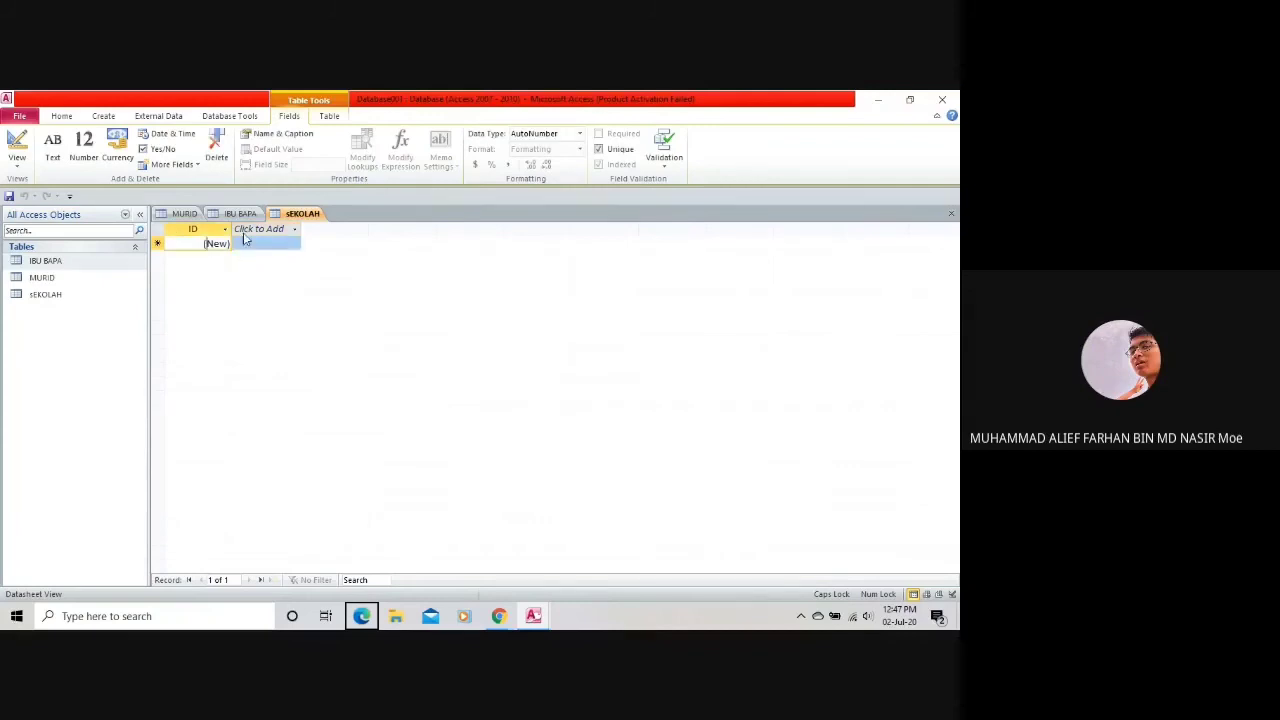
click(18, 168)
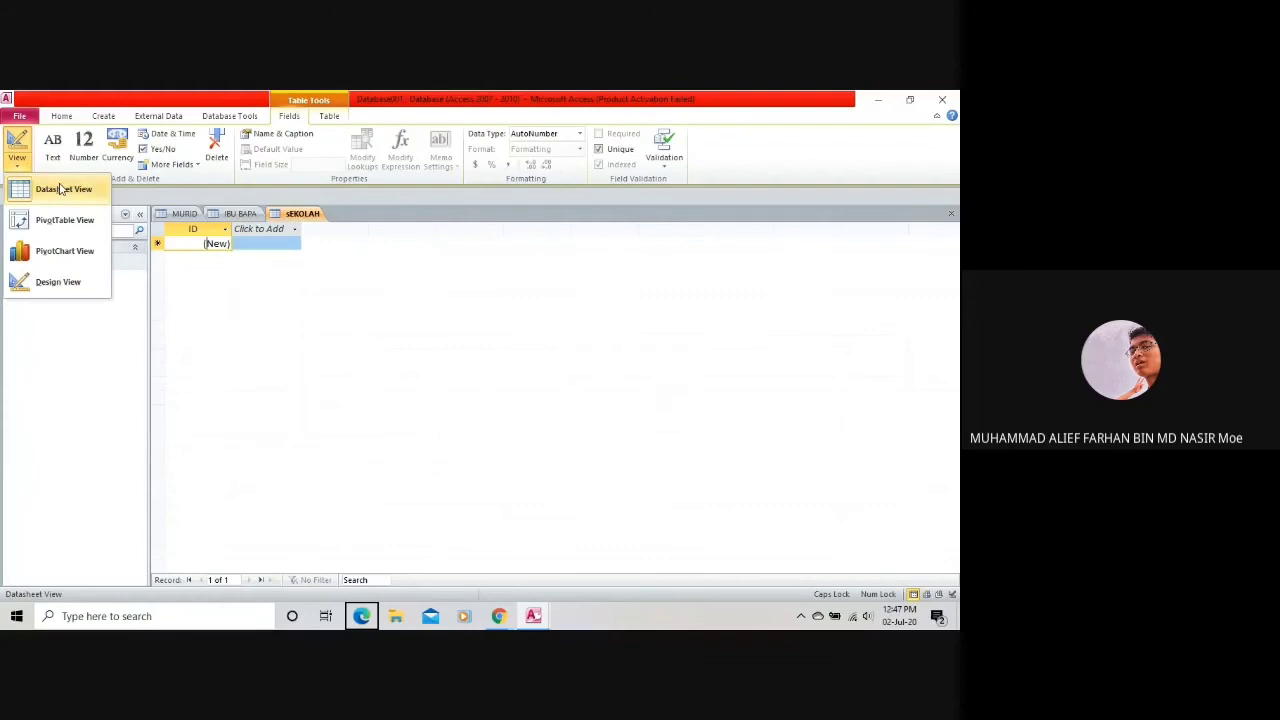
click(15, 170)
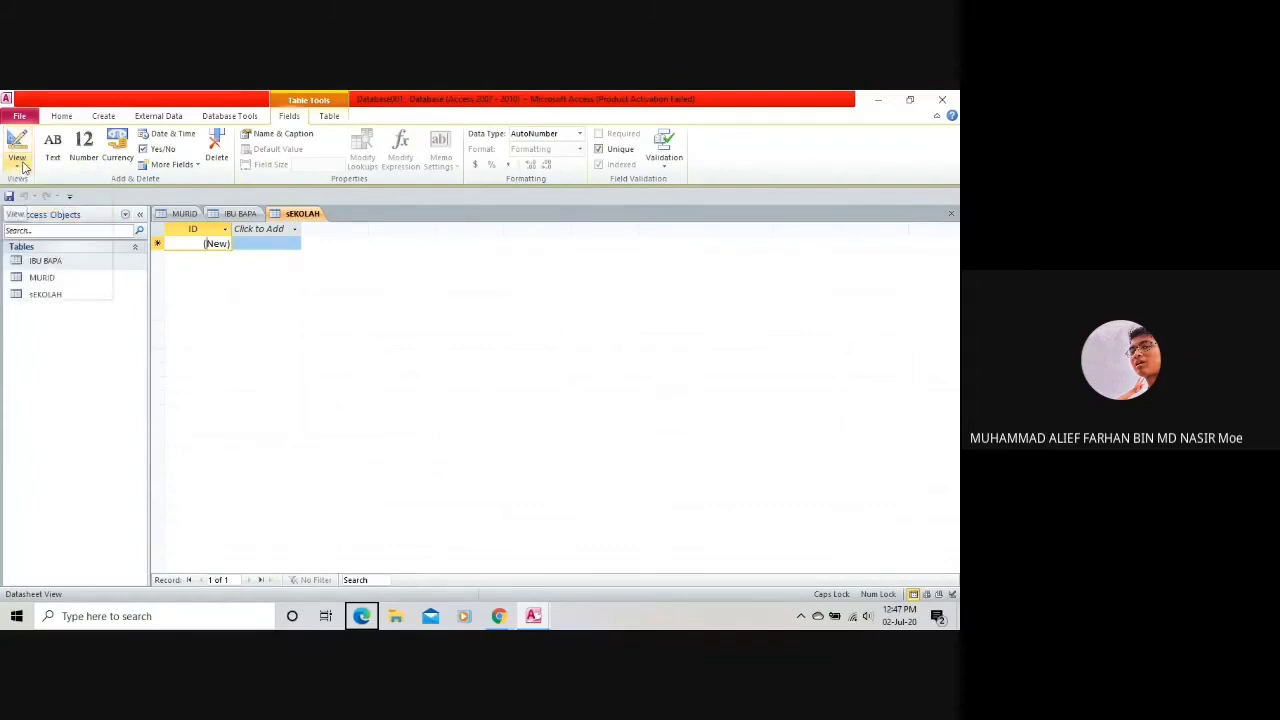
click(16, 166)
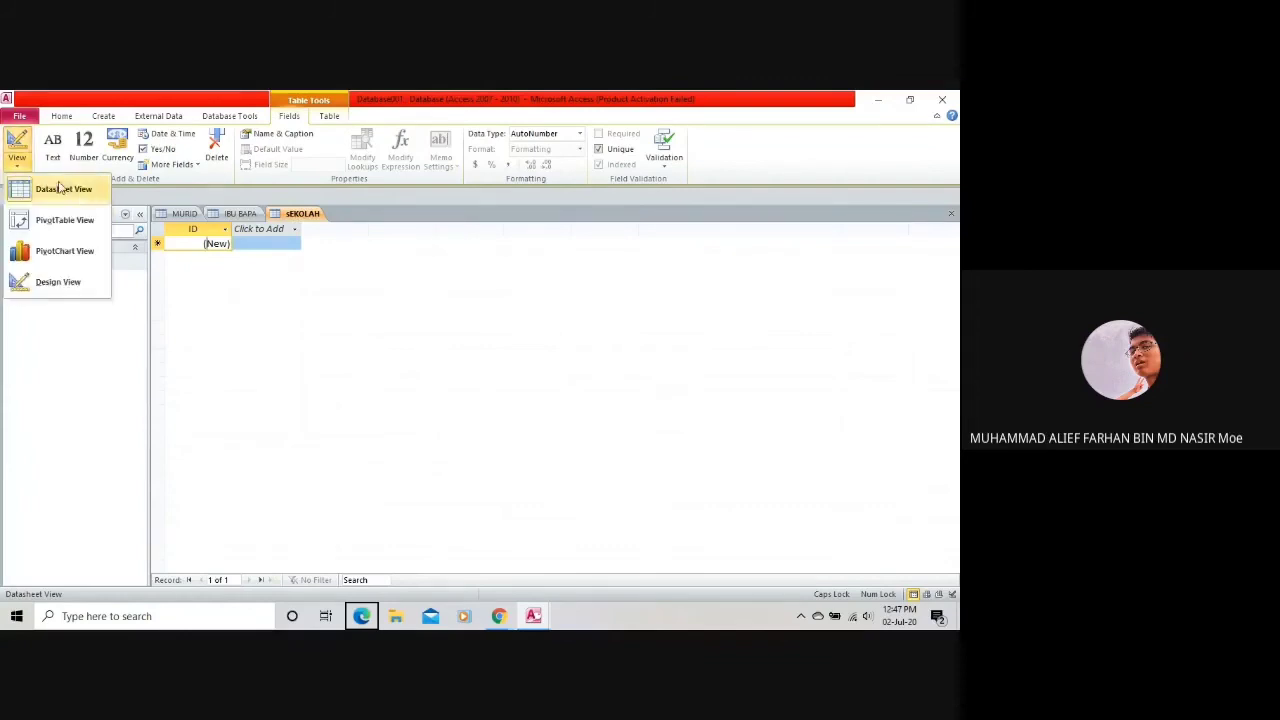
click(43, 284)
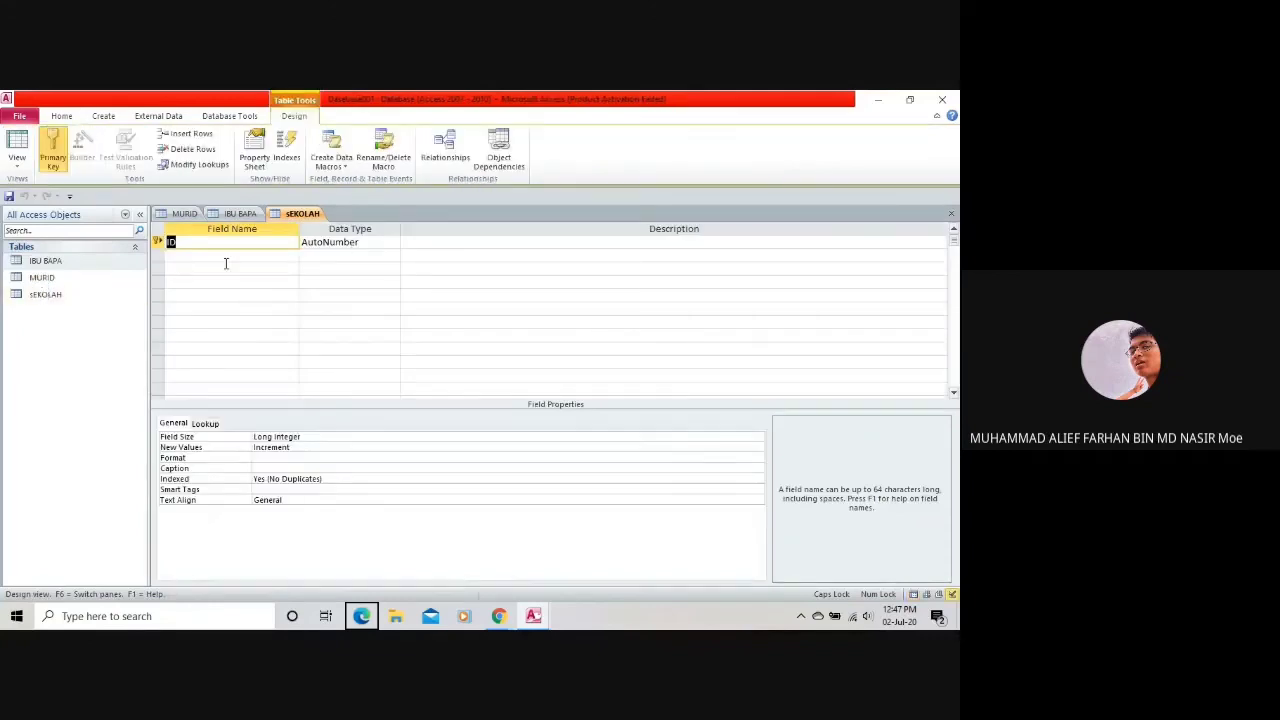
Retype the ID field name and add a second field, IC, with the Memo data type.
click(211, 248)
key(BackSpace)
key(BackSpace)
text(ID)
click(244, 257)
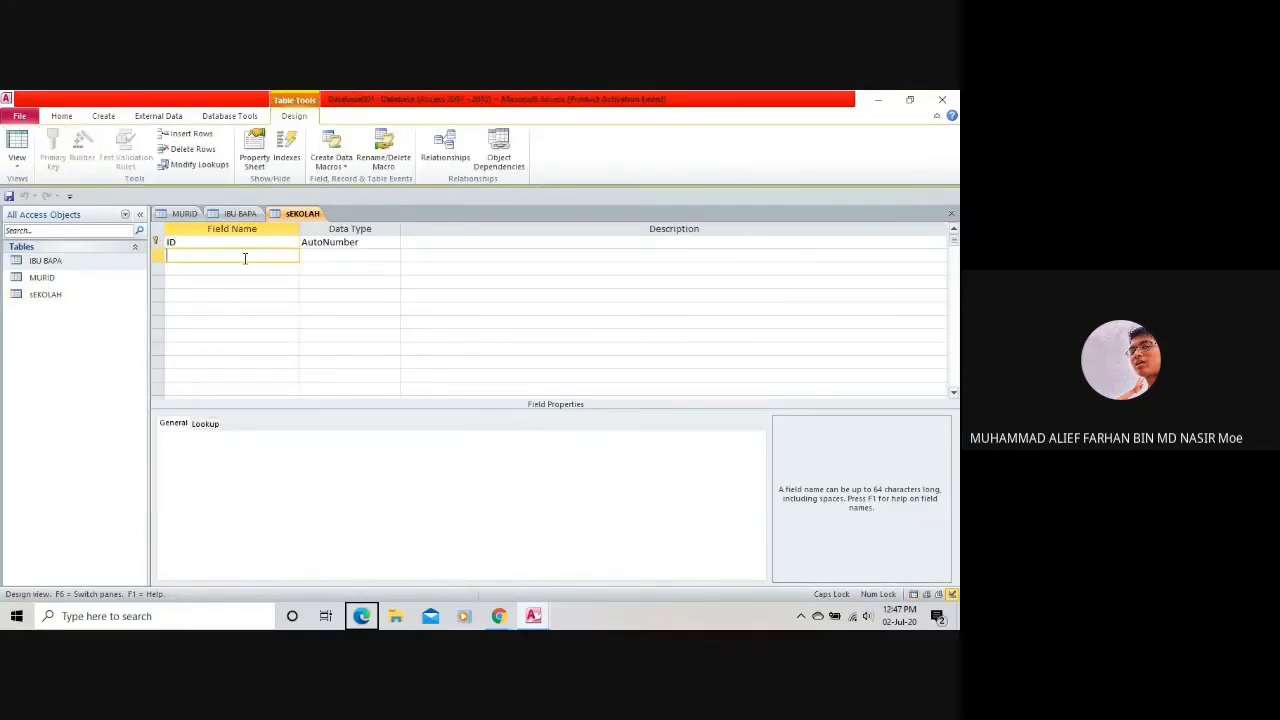
text(N)
key(BackSpace)
text(IC)
click(354, 256)
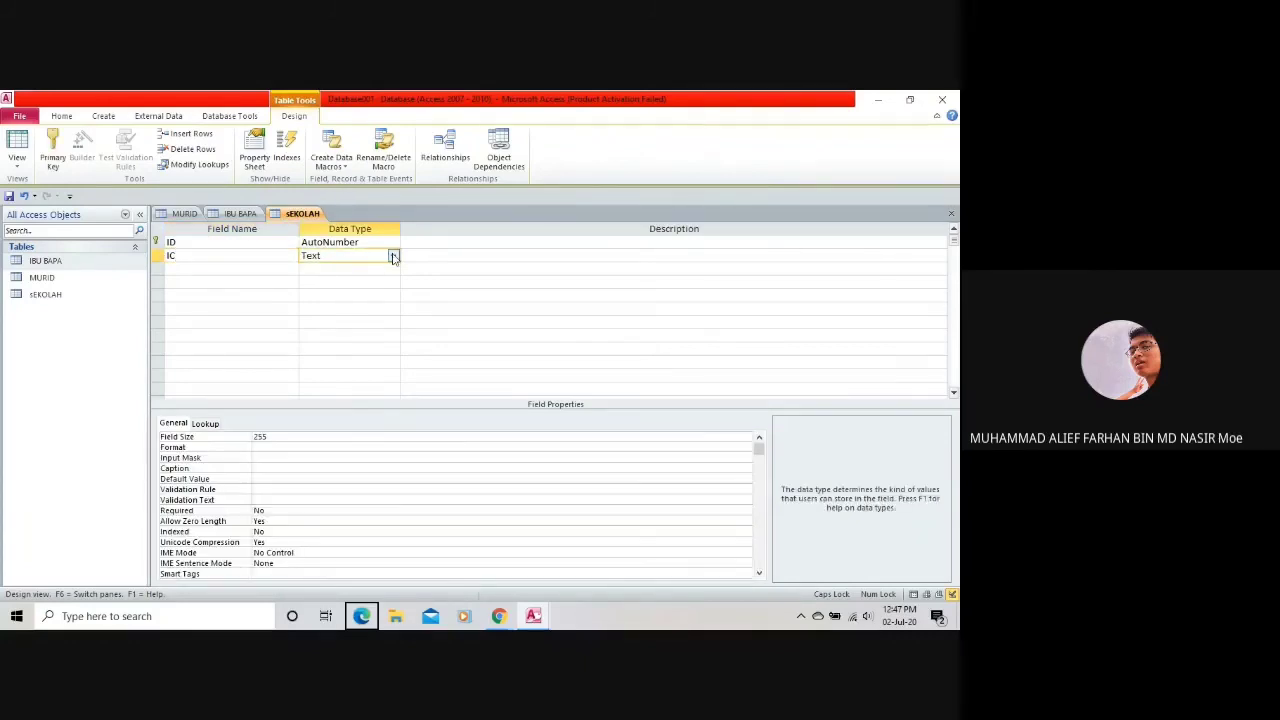
click(393, 256)
click(340, 283)
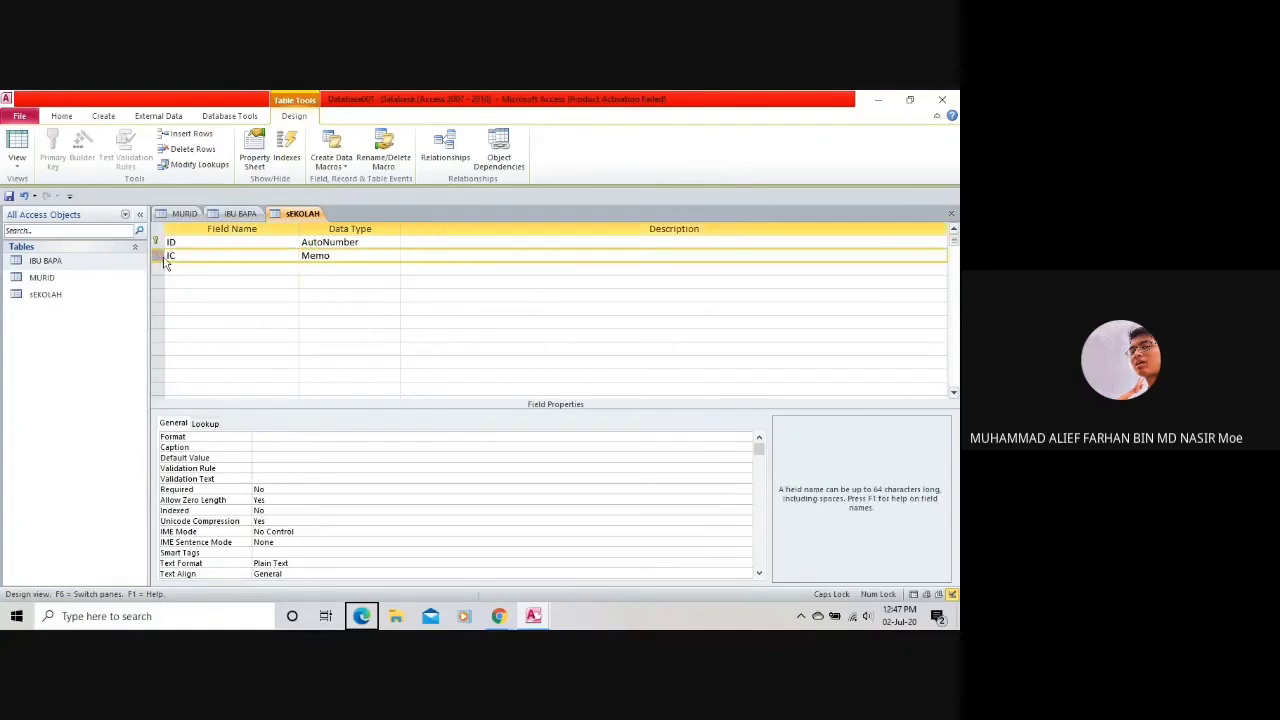
click(197, 242)
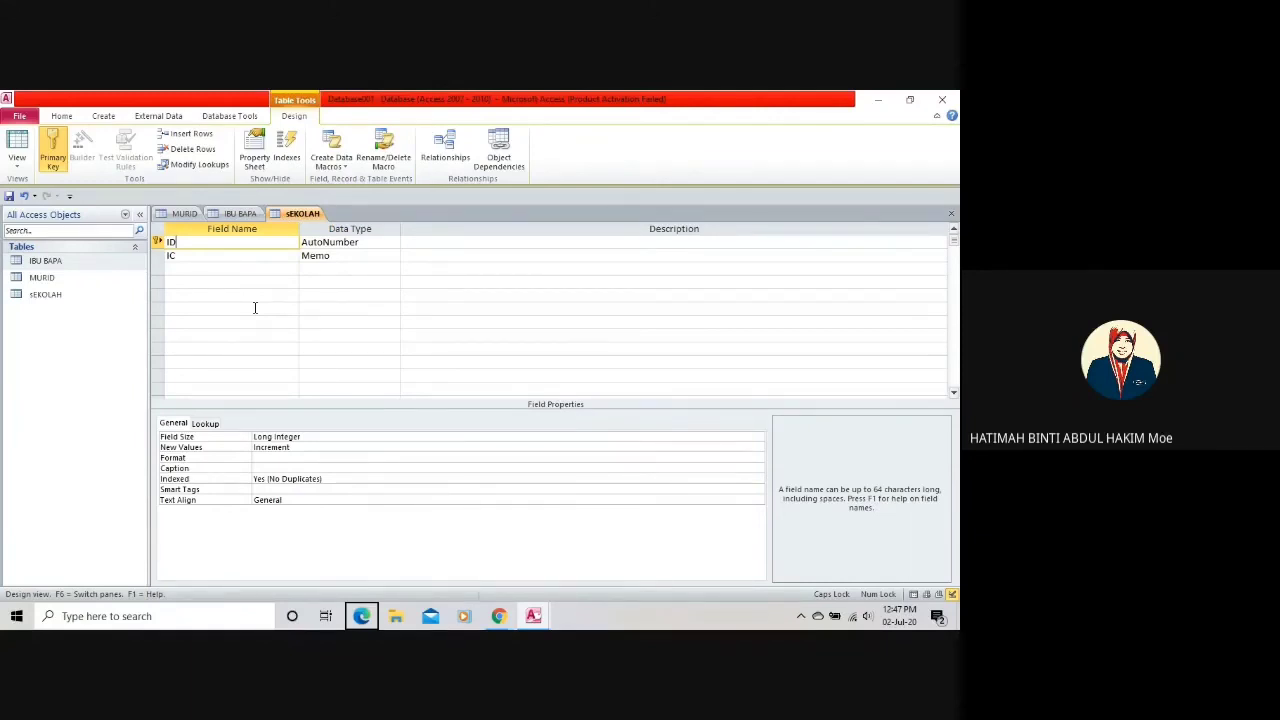
click(240, 257)
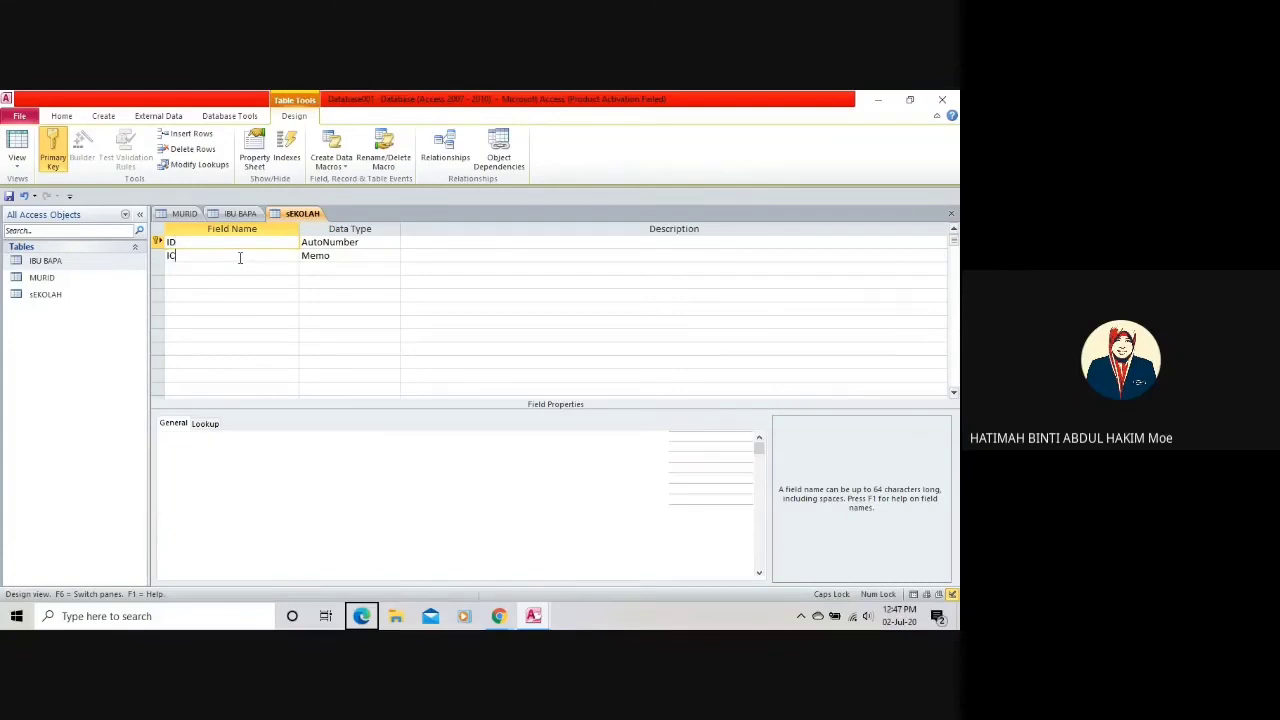
click(247, 245)
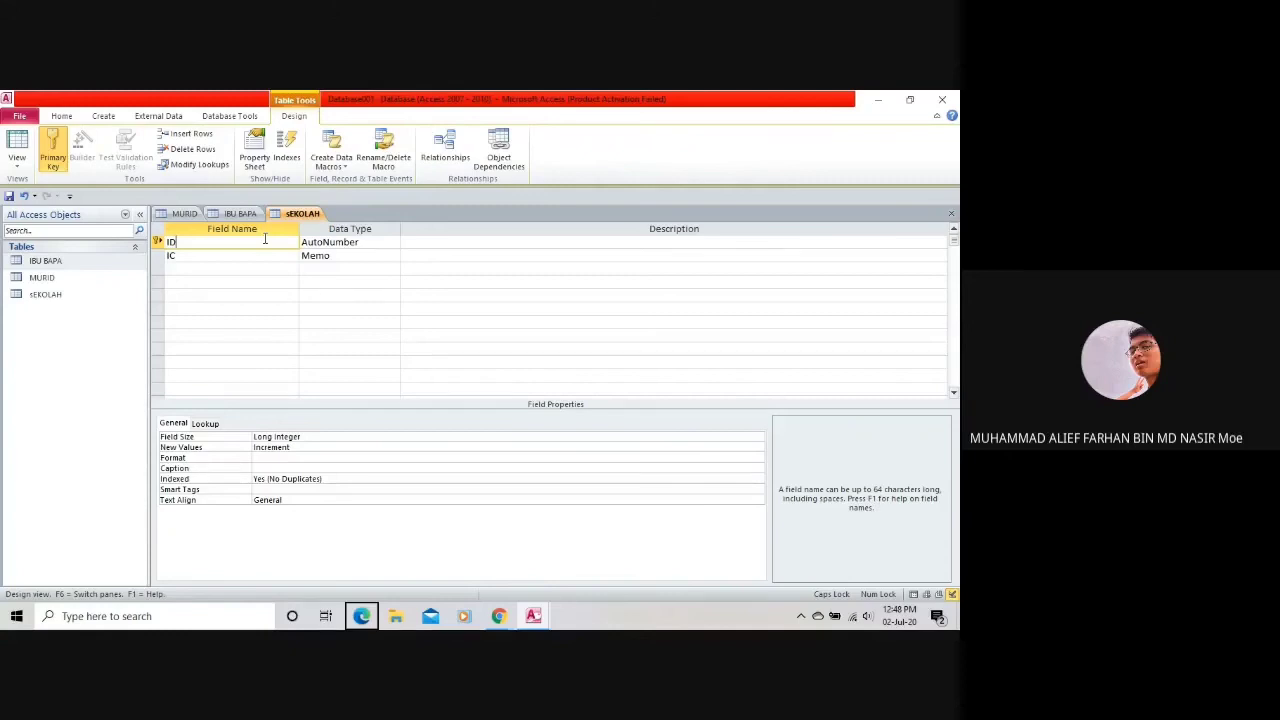
click(66, 150)
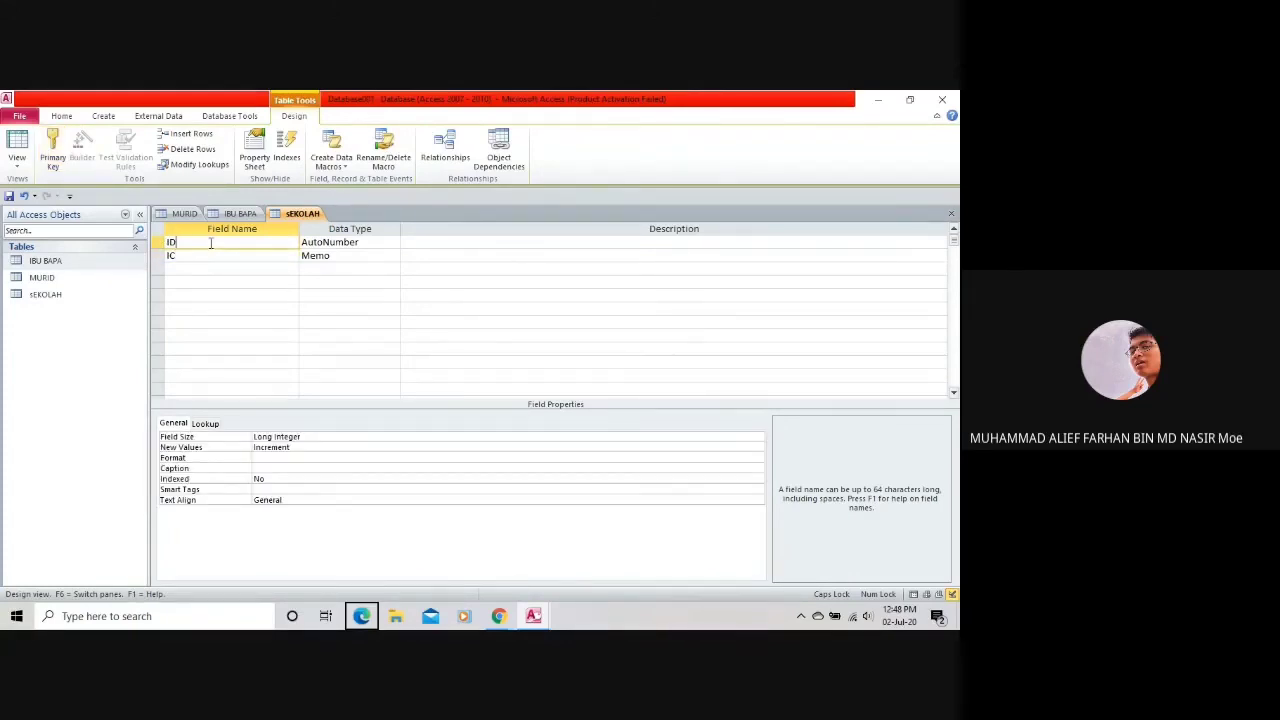
click(63, 160)
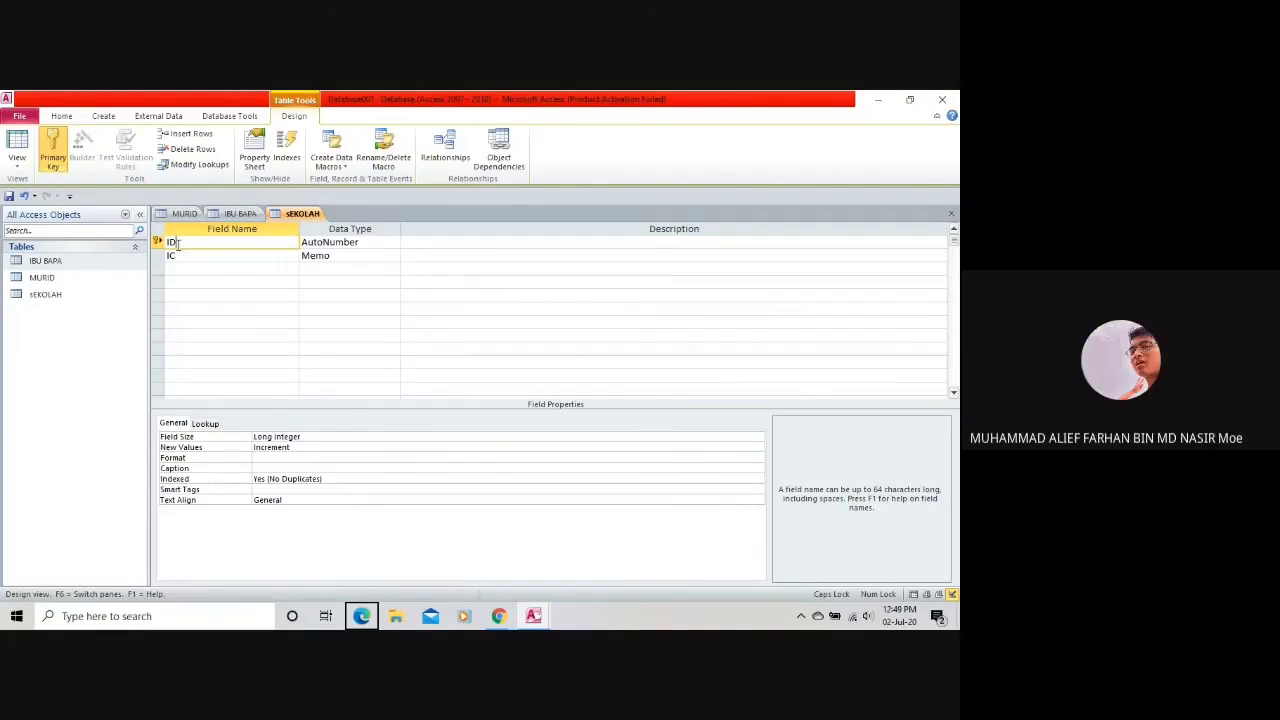
Create a new blank table and save it as SKOOL.
click(62, 116)
key(ctrl+s)
text(SKOOL)
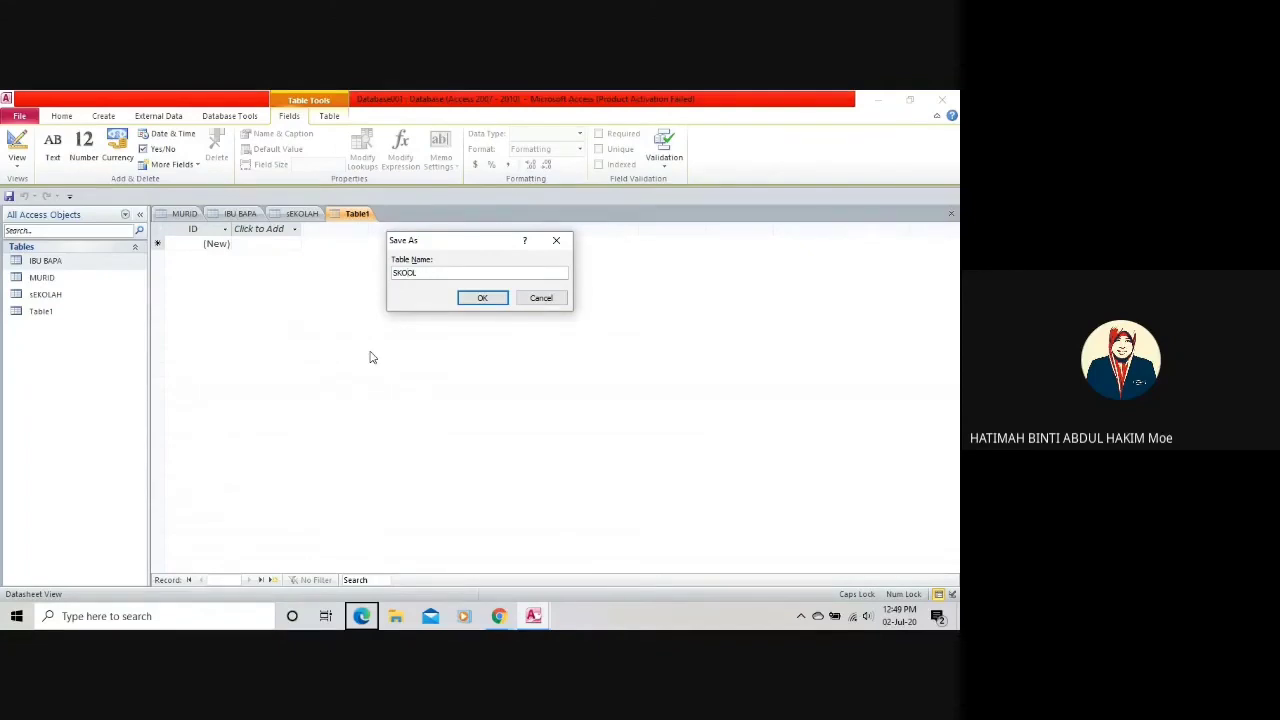
key(Return)
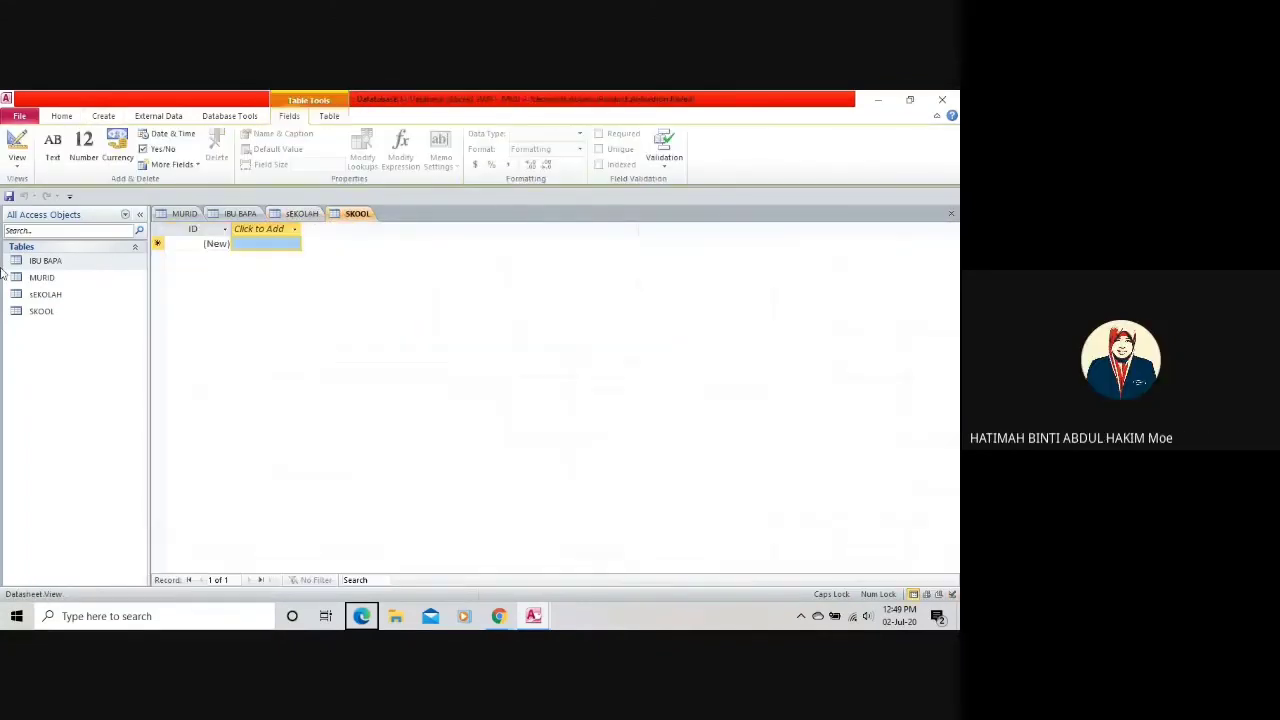
Switch the SKOOL table to Design View, then return to the sEKOLAH table's design.
click(18, 167)
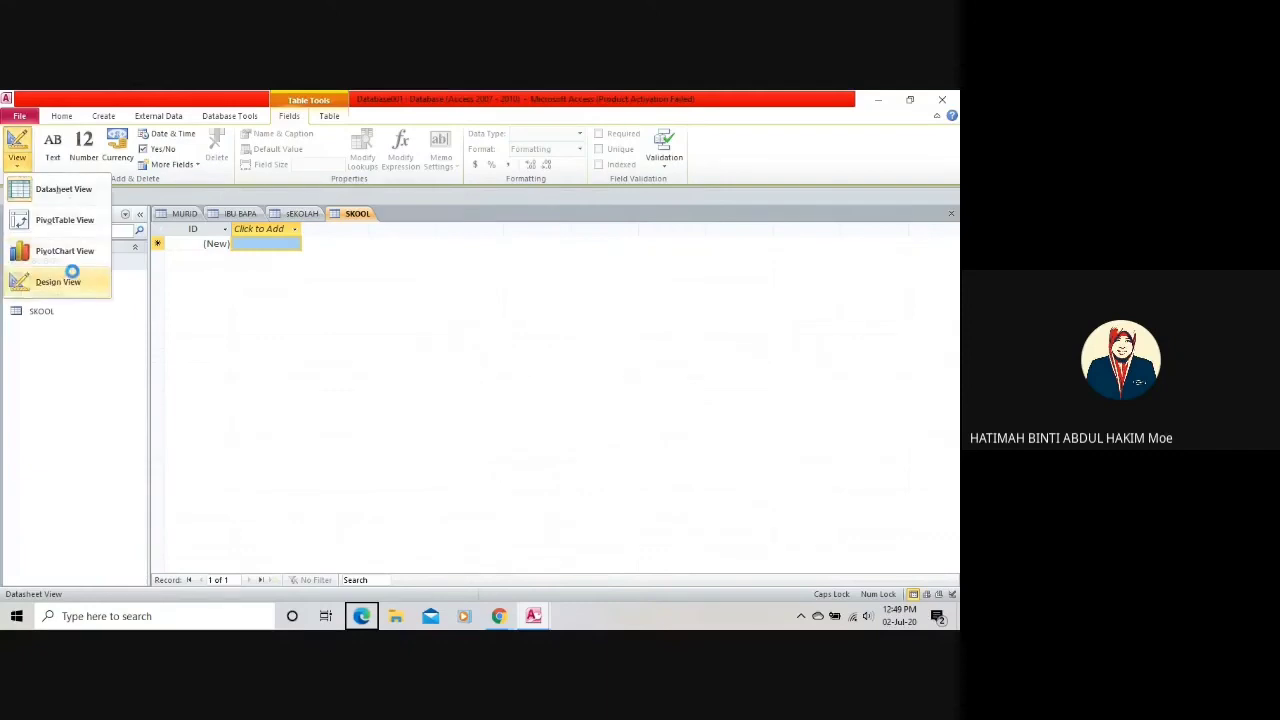
click(28, 281)
click(300, 215)
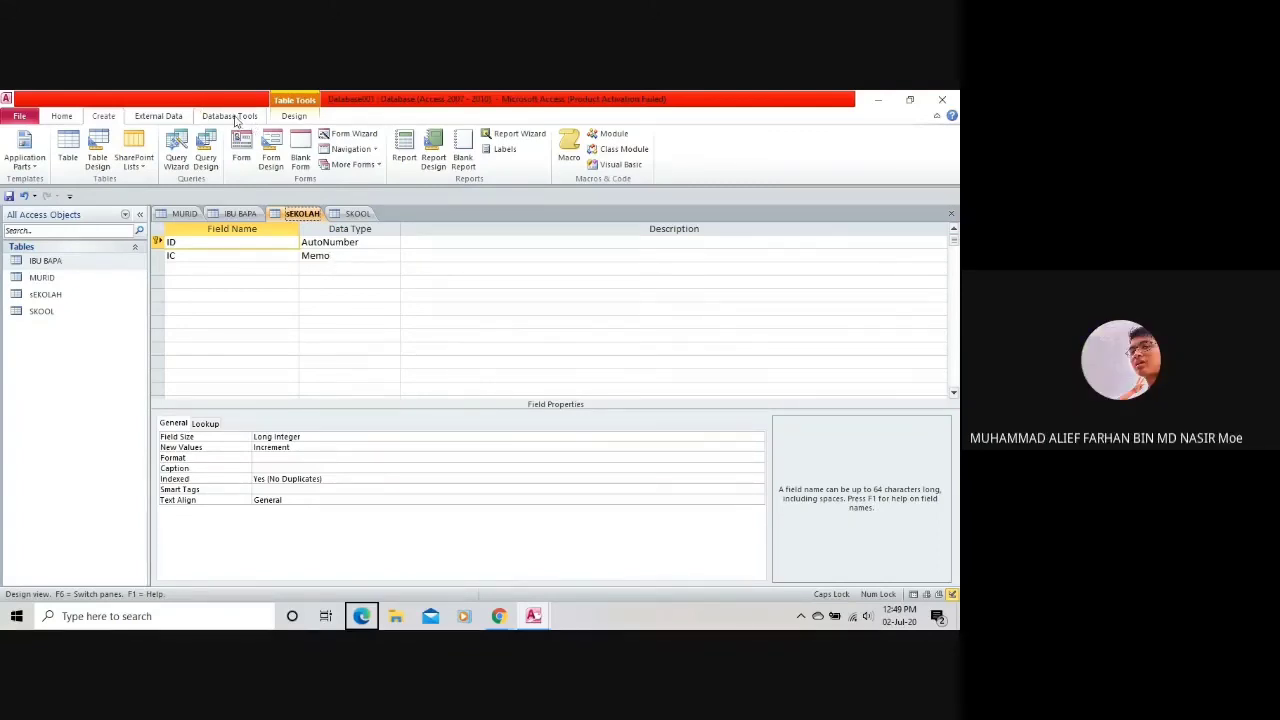
click(231, 116)
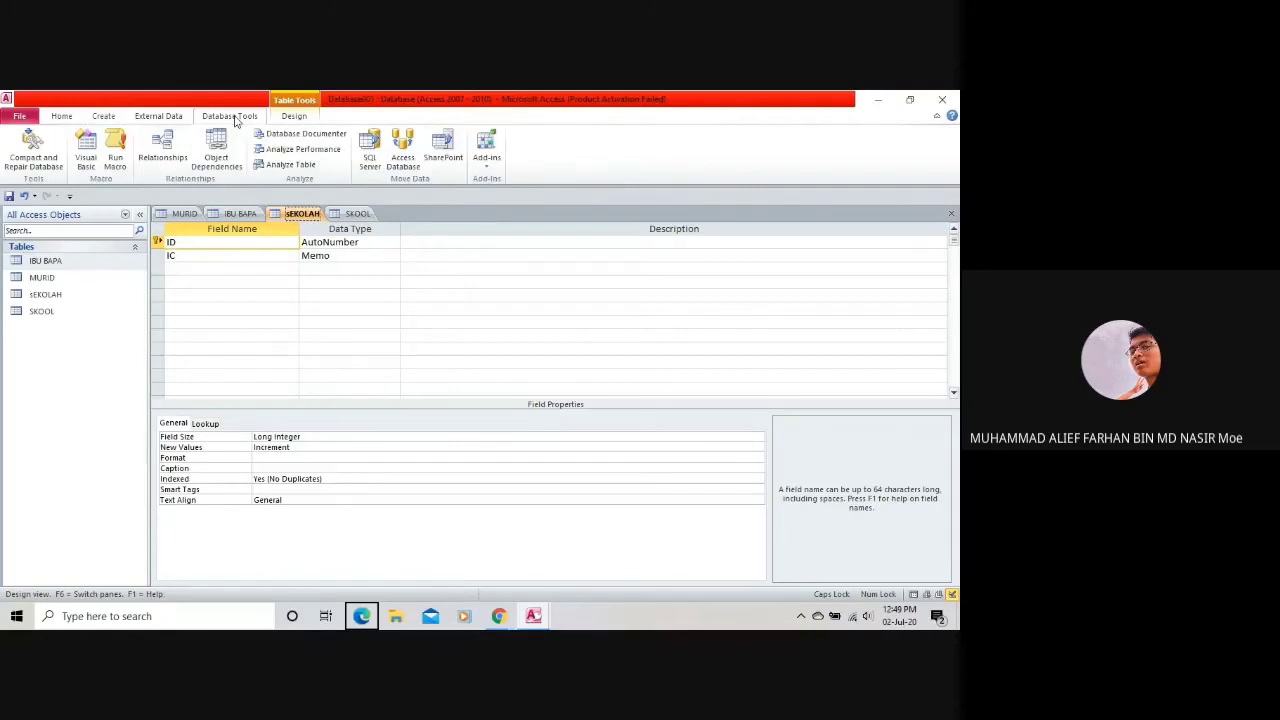
Open the Relationships window and check the empty canvas's context menus.
click(162, 147)
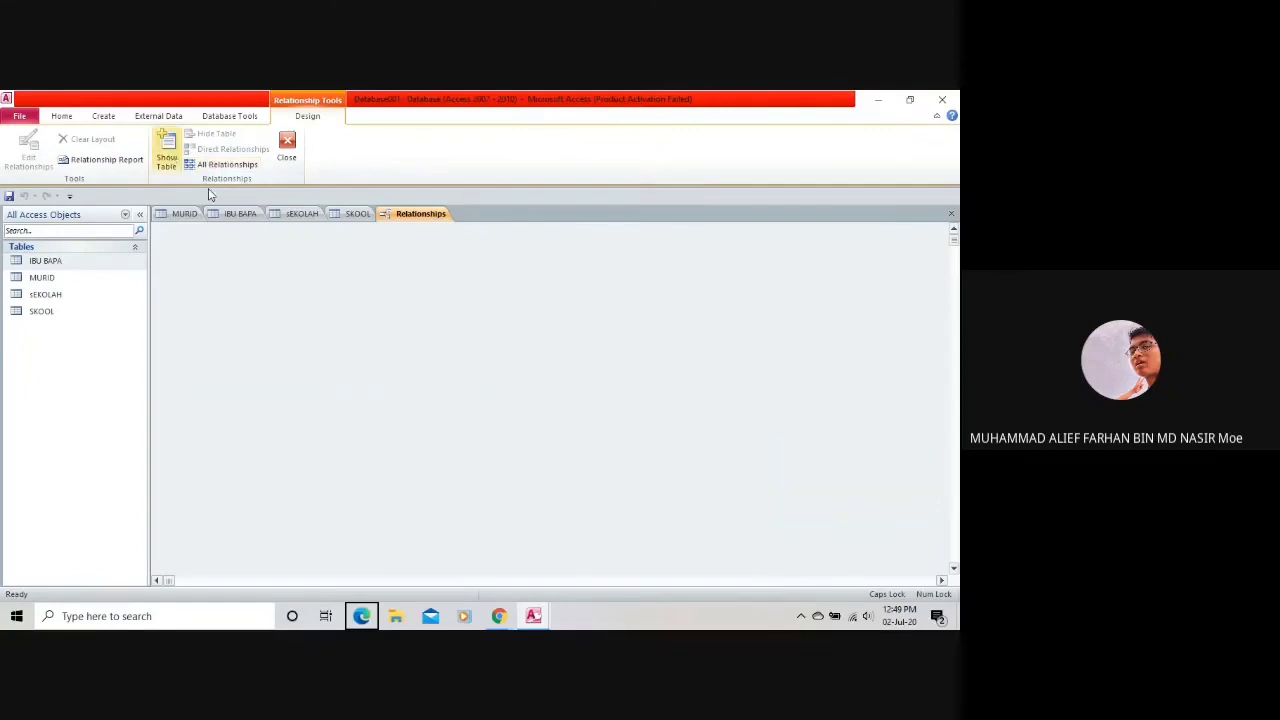
right_click(285, 272)
click(263, 275)
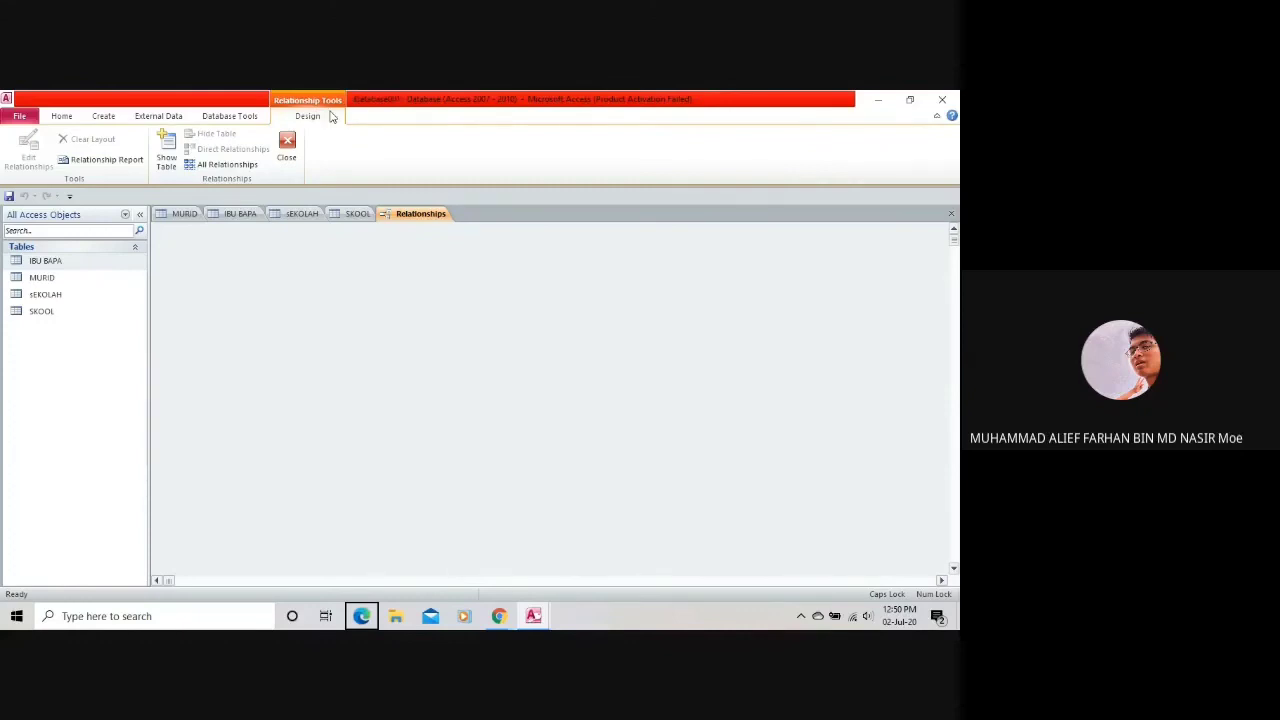
right_click(349, 300)
right_click(420, 214)
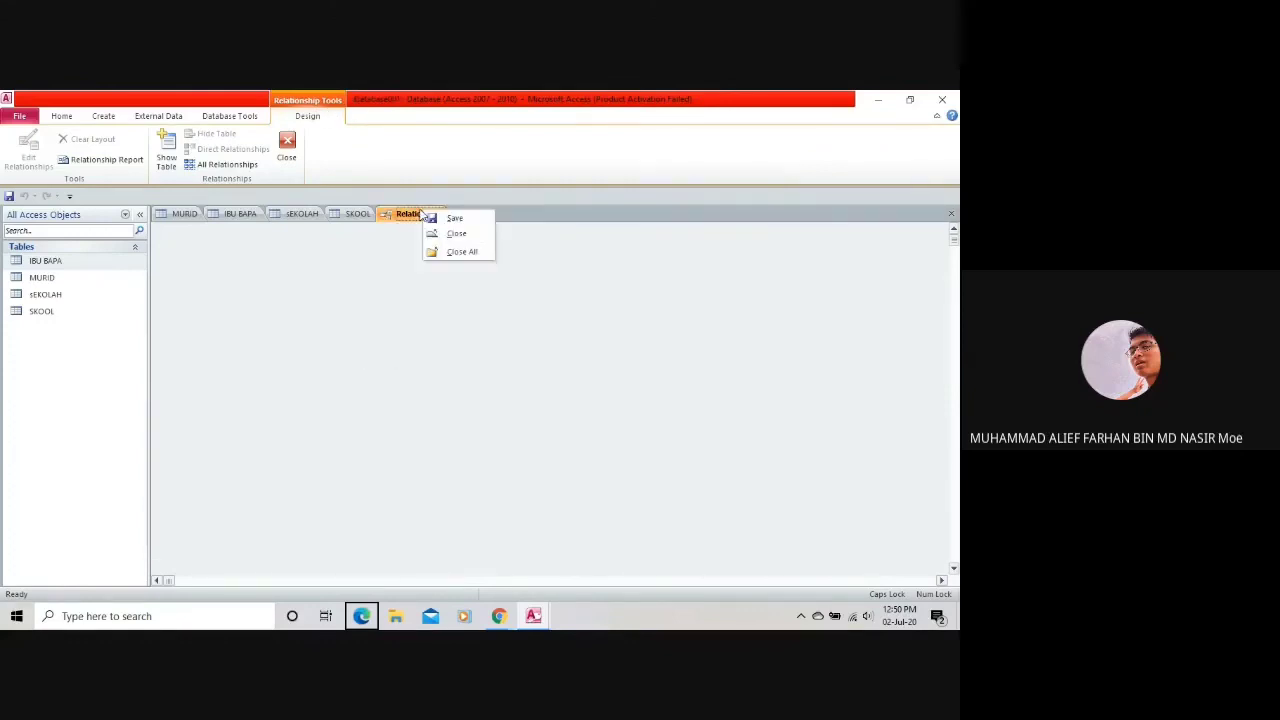
click(394, 266)
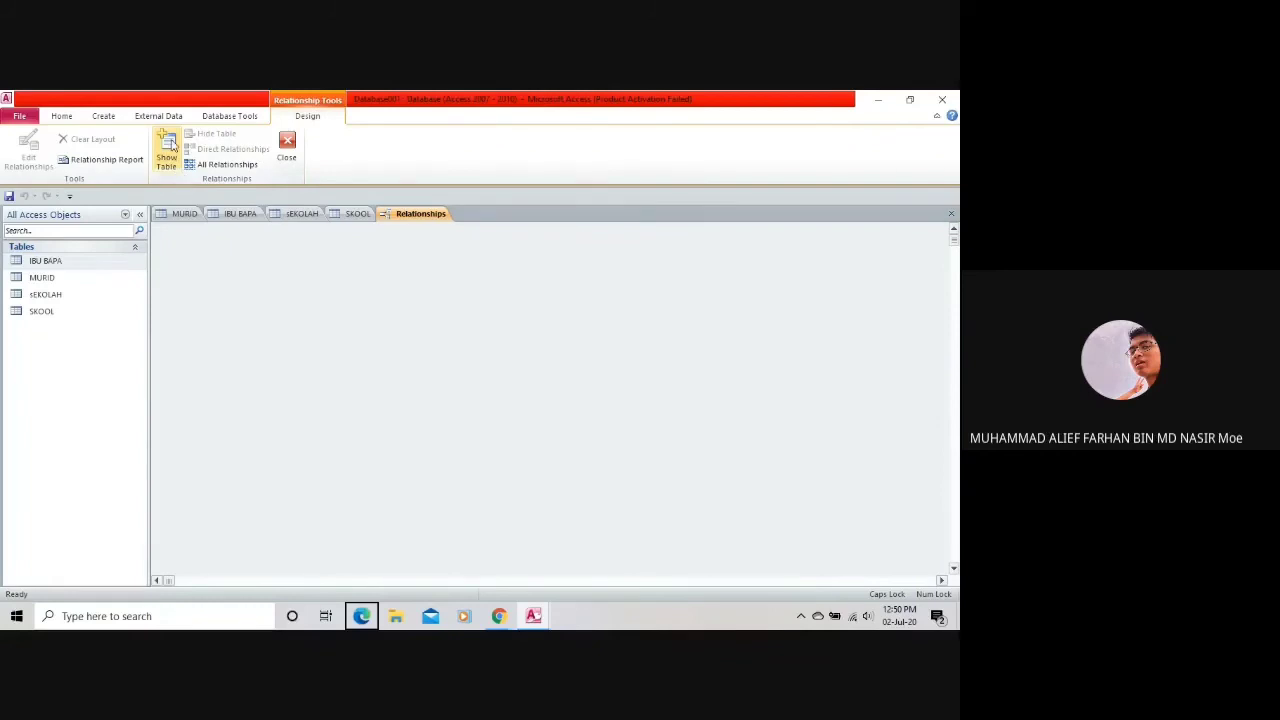
Reopen the Relationships window and bring up the Show Table list of IBU BAPA, MURID, sEKOLAH and SKOOL.
click(157, 170)
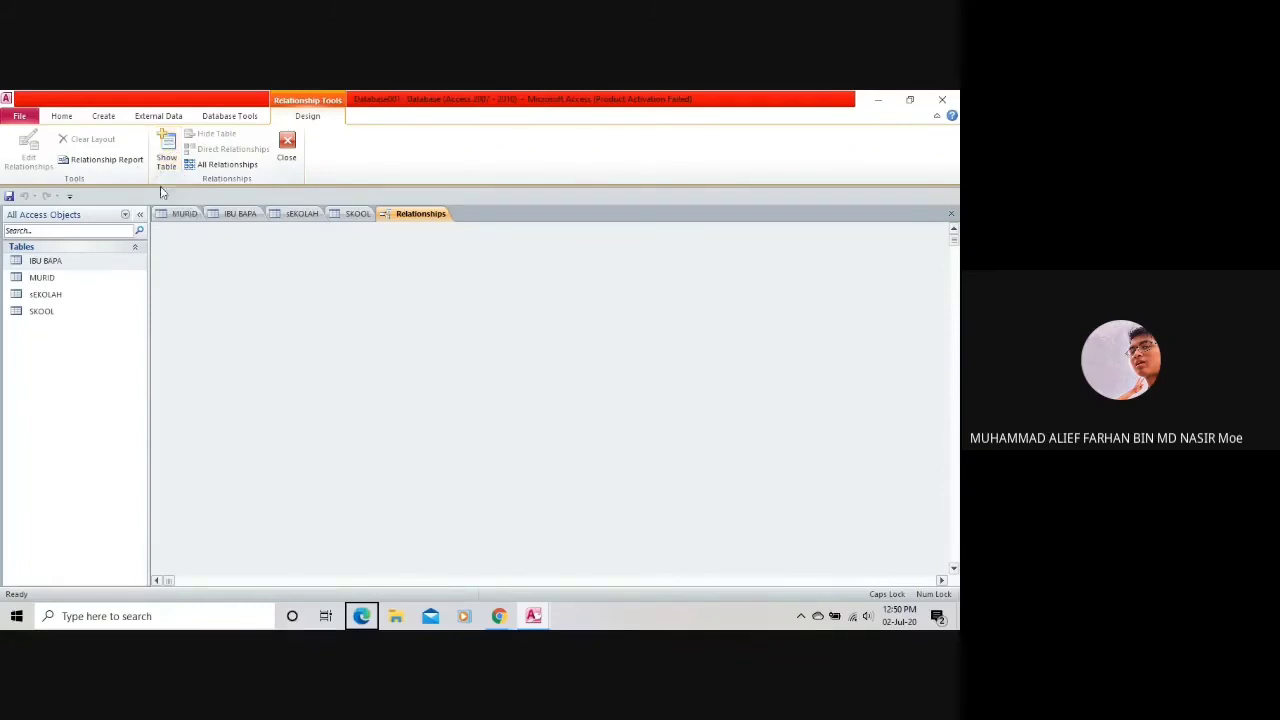
click(285, 148)
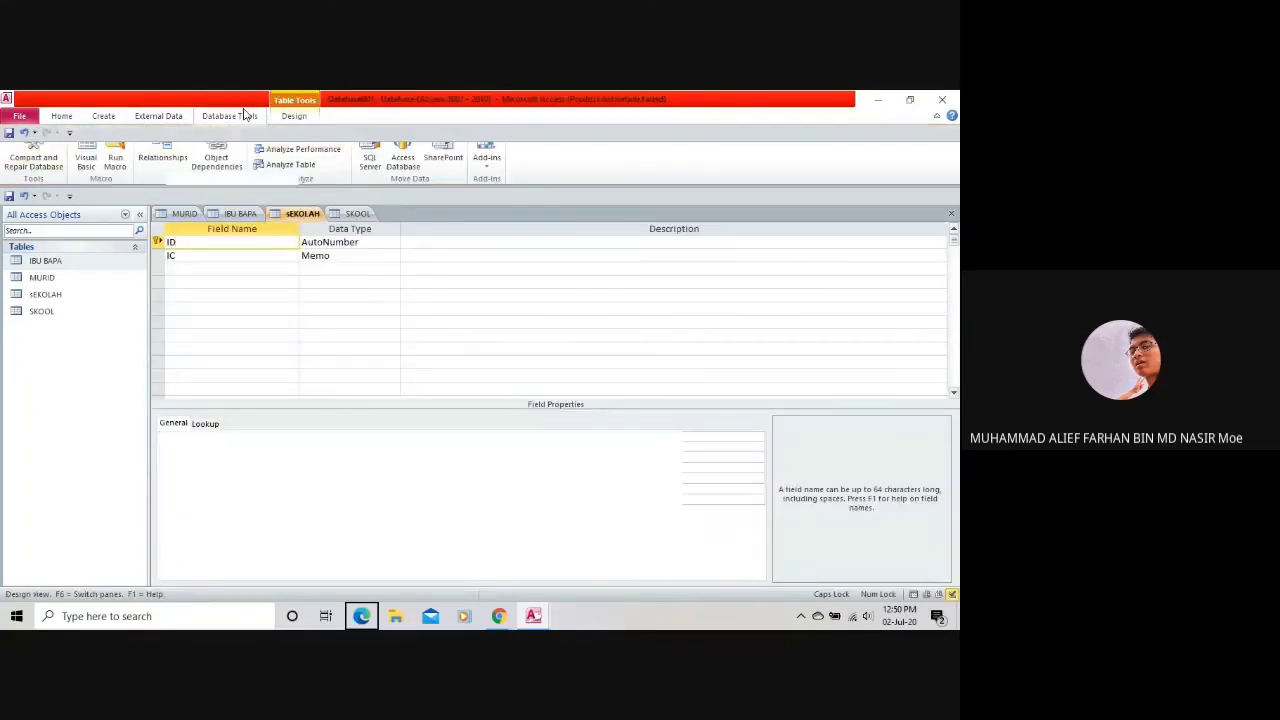
click(177, 155)
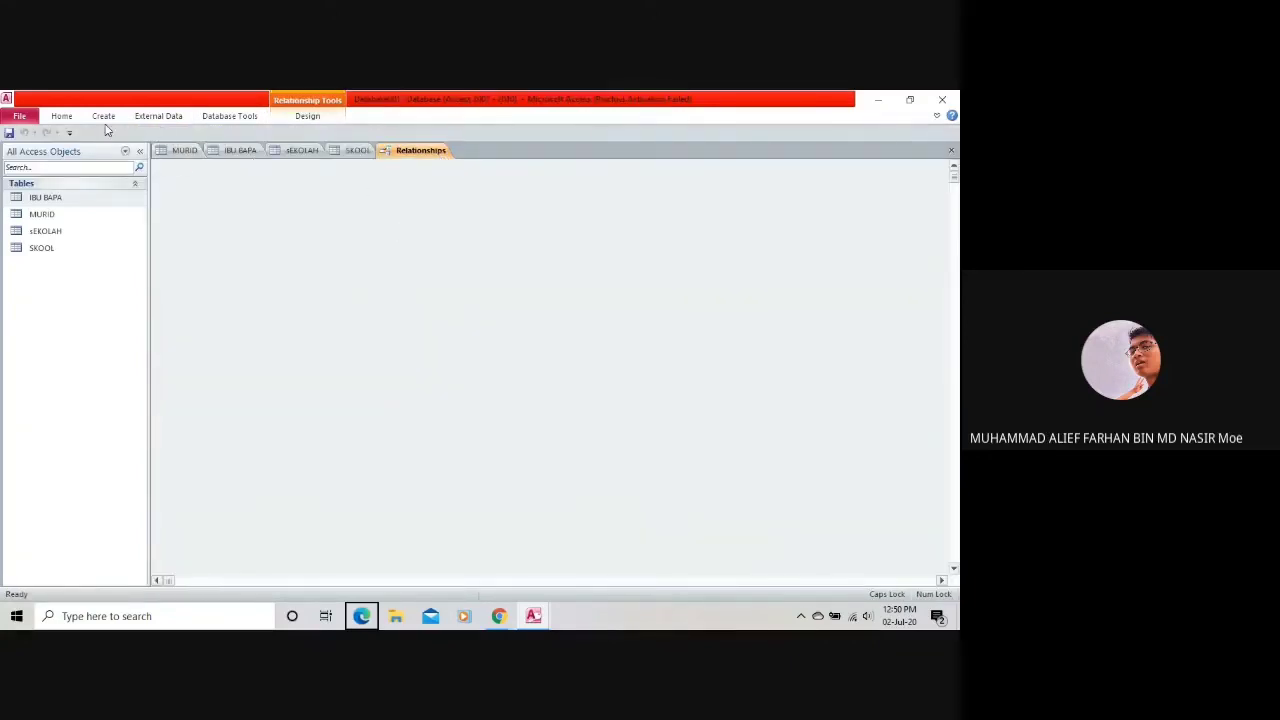
click(69, 132)
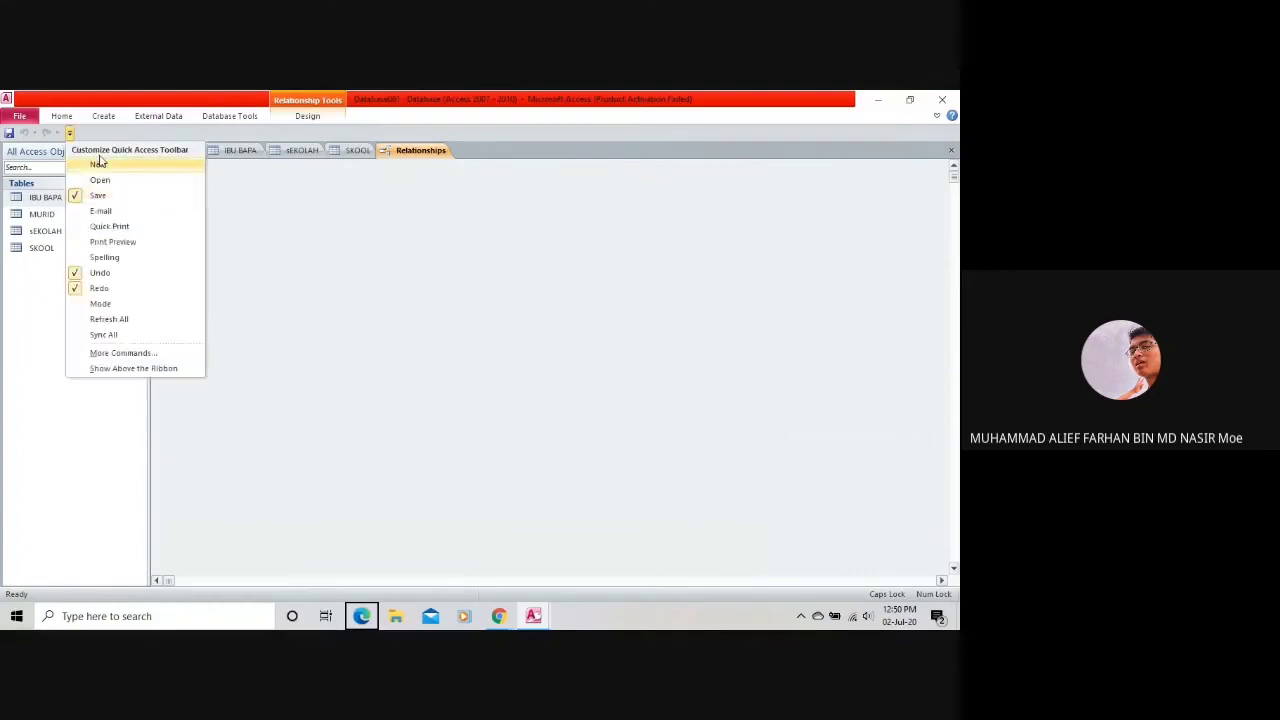
click(71, 134)
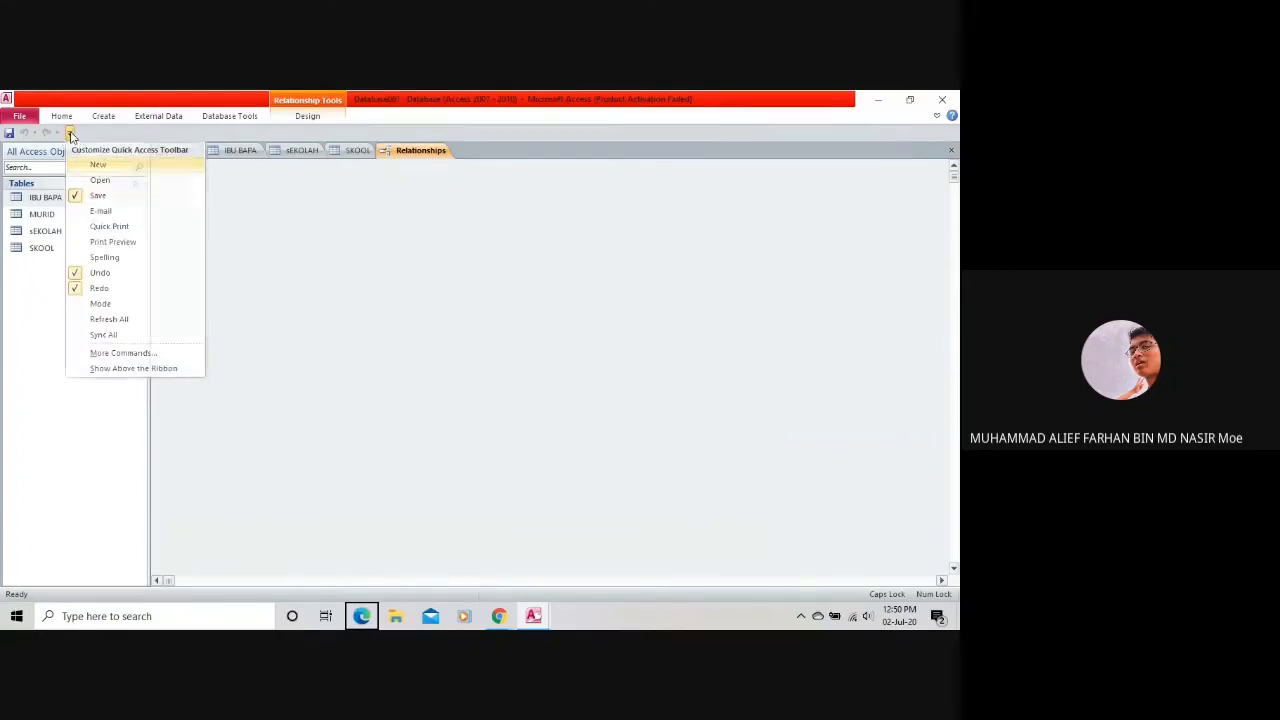
click(295, 118)
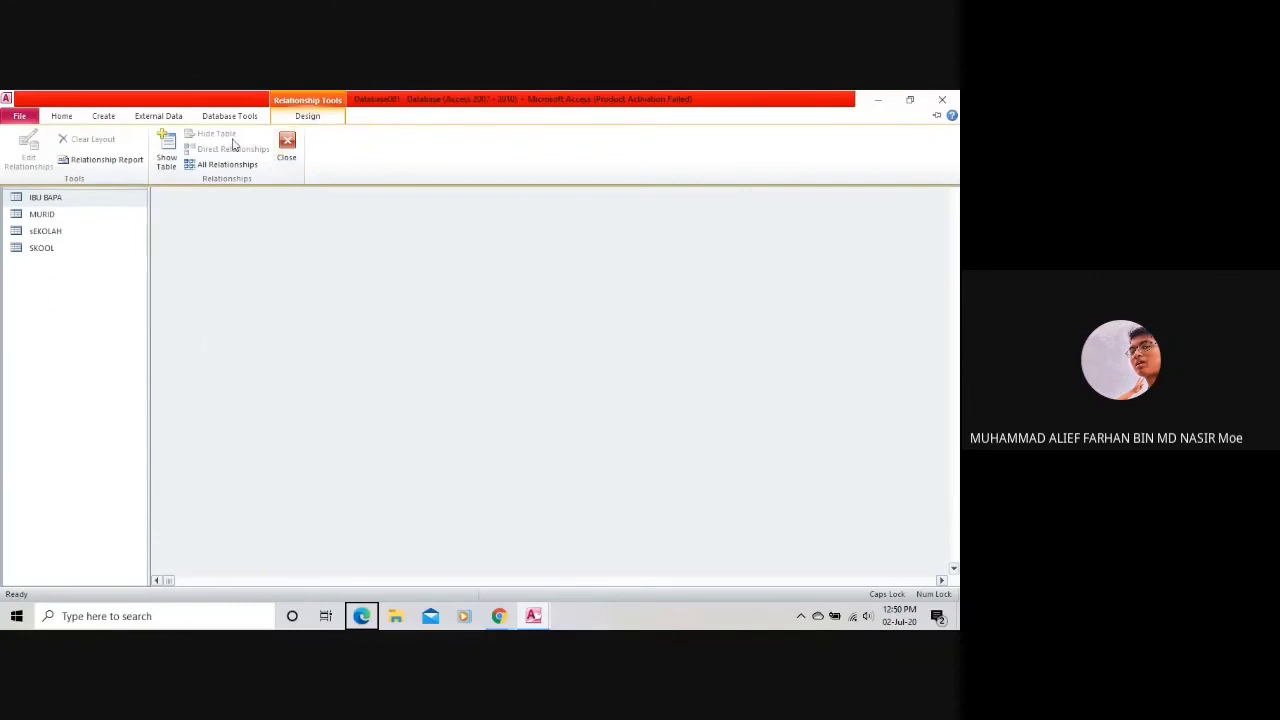
click(166, 152)
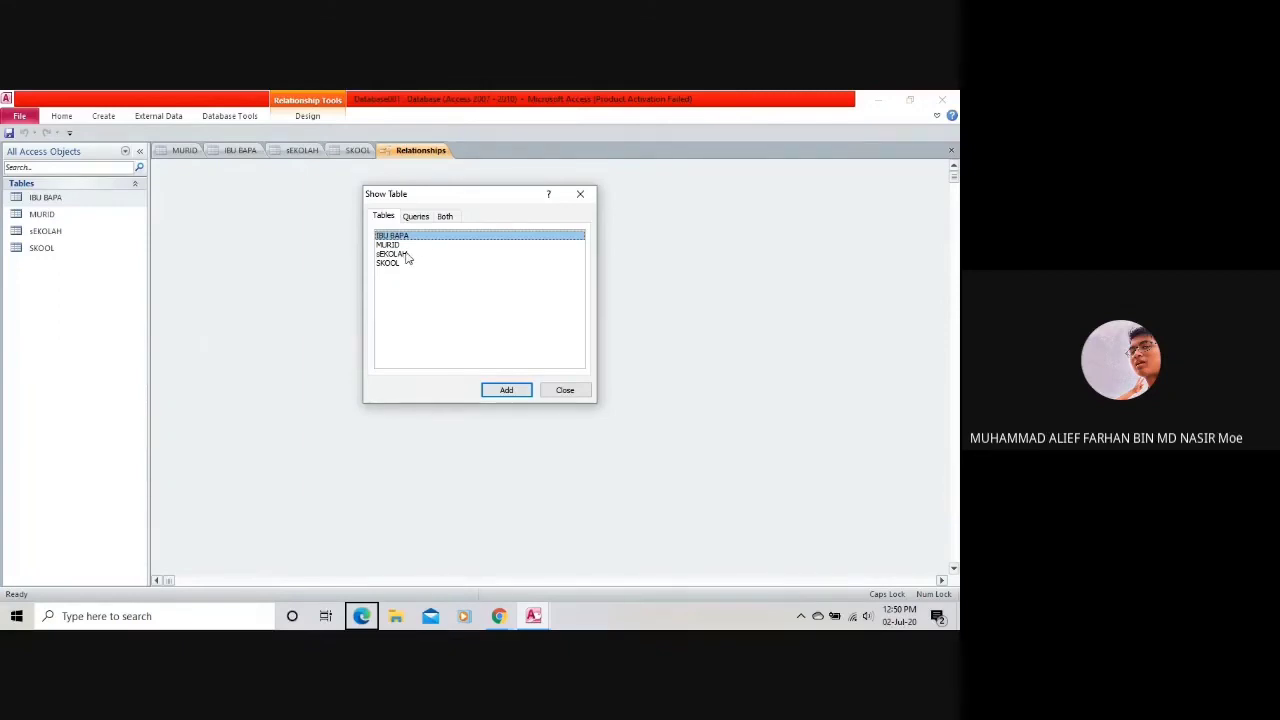
Add sEKOLAH and SKOOL to the Relationships layout, check each table's design, then return to the layout.
double_click(405, 254)
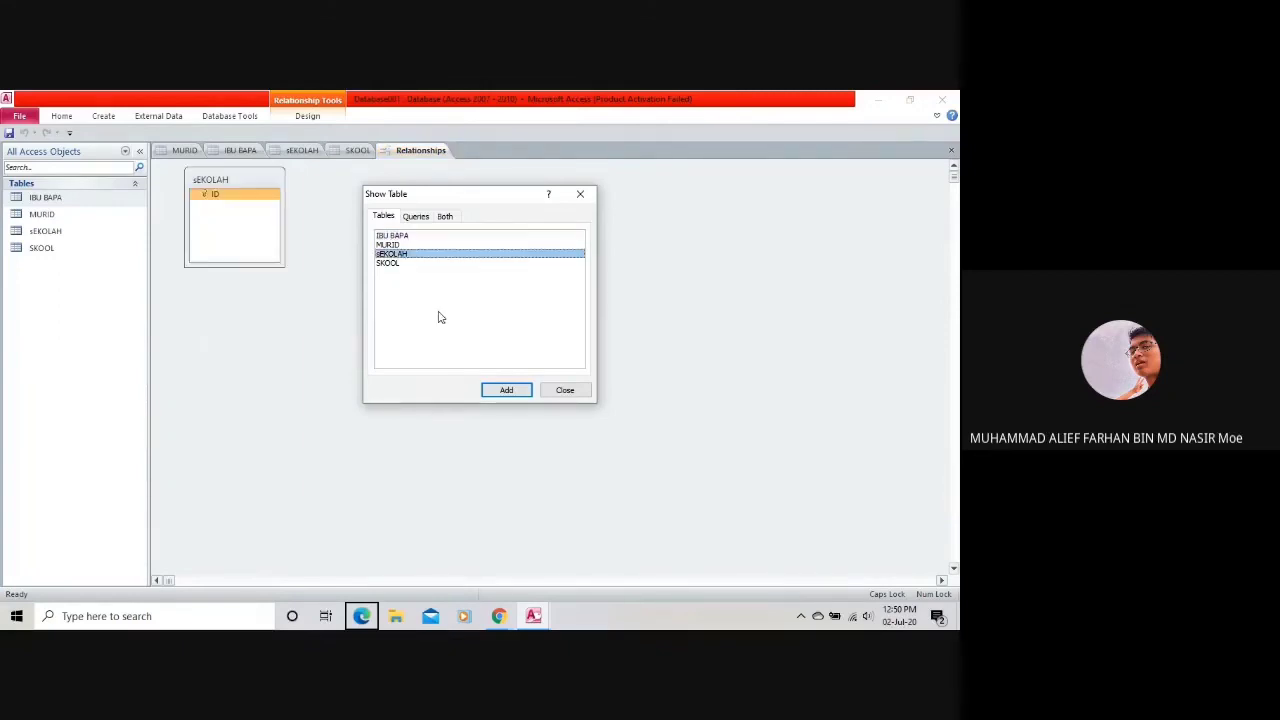
double_click(404, 265)
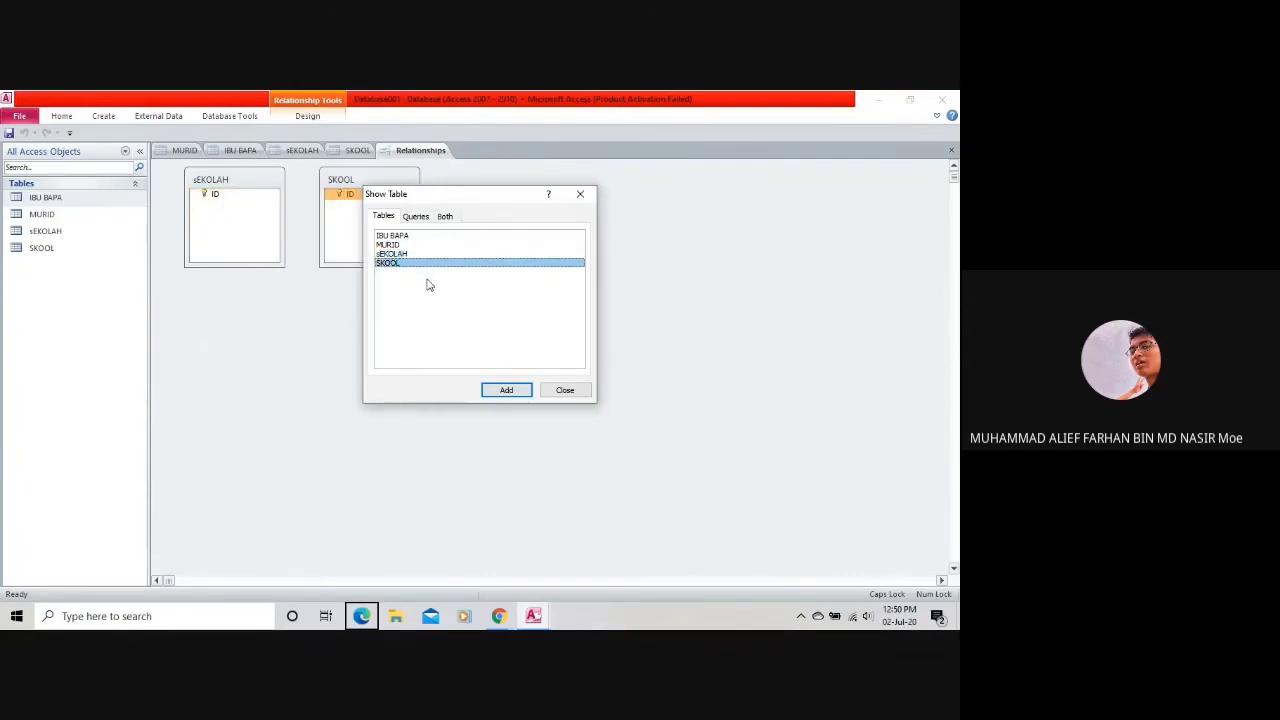
click(563, 390)
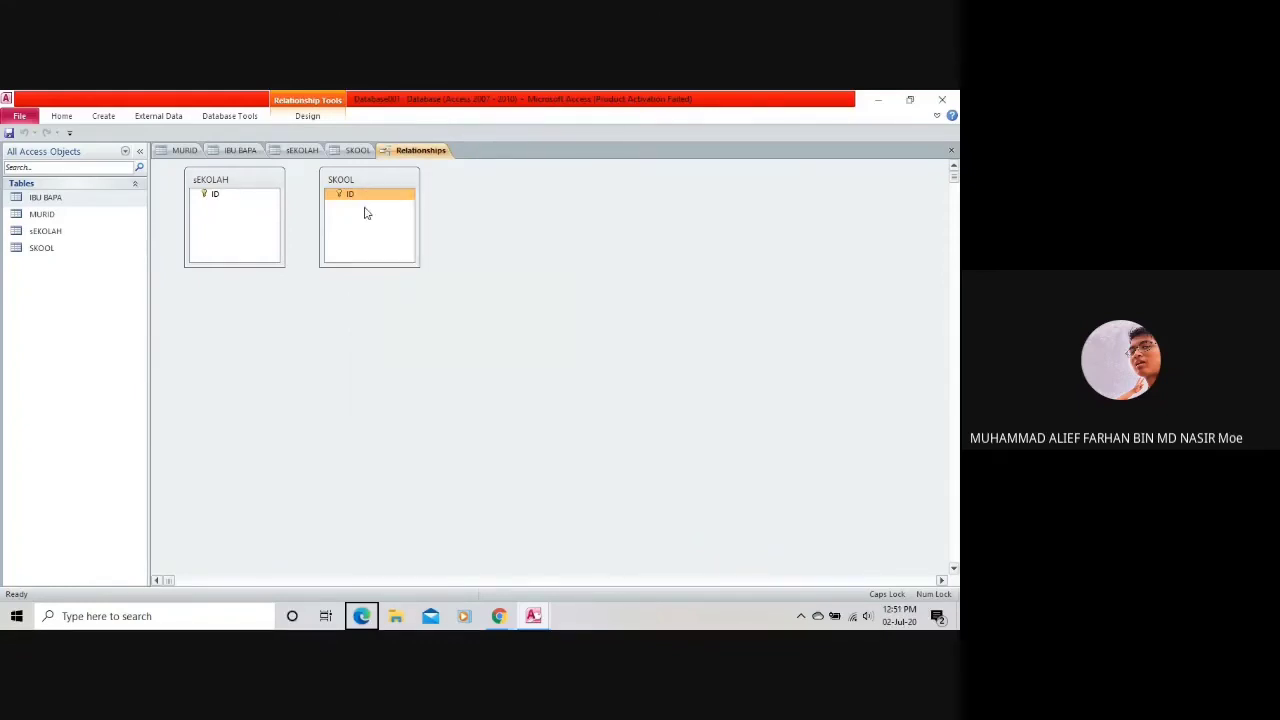
click(357, 150)
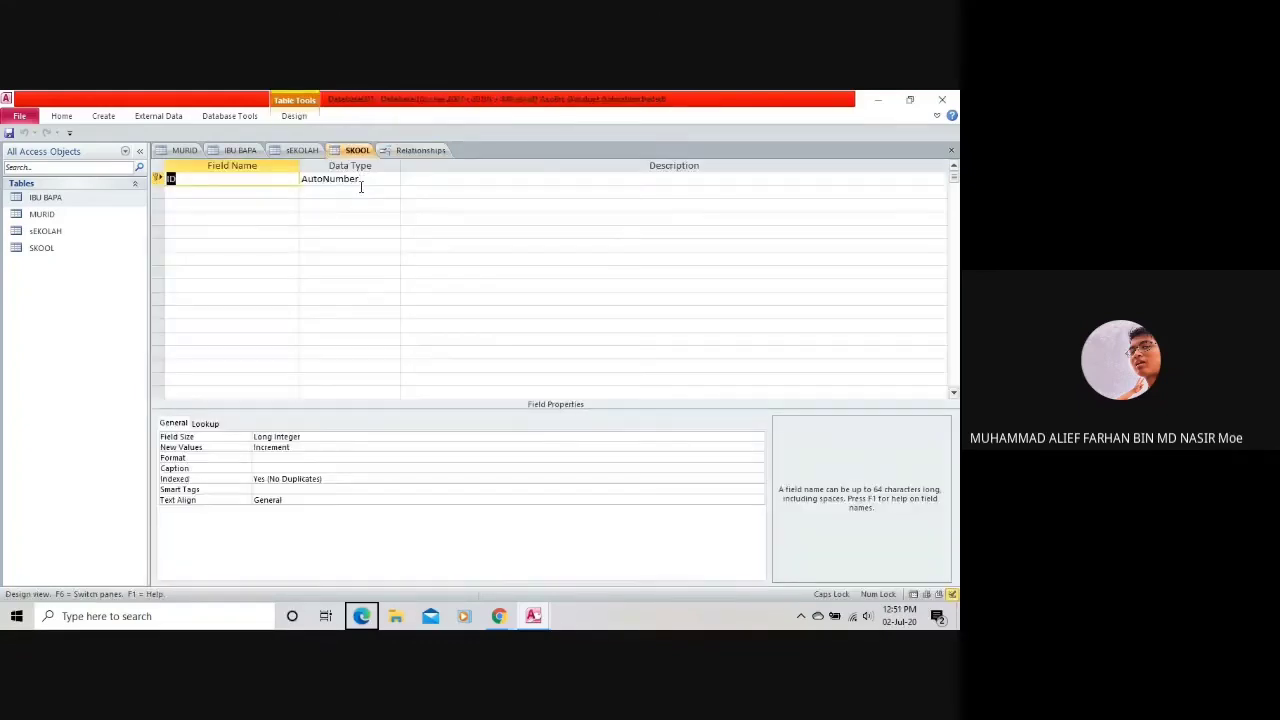
click(302, 150)
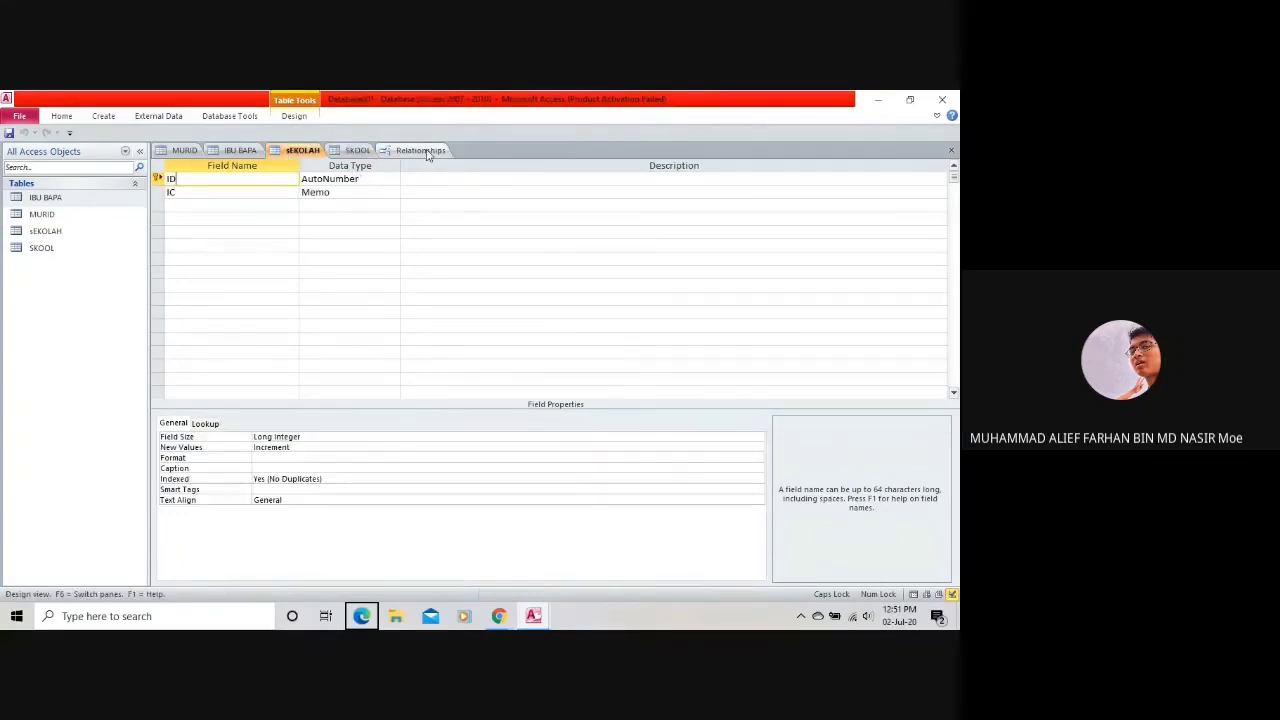
click(430, 152)
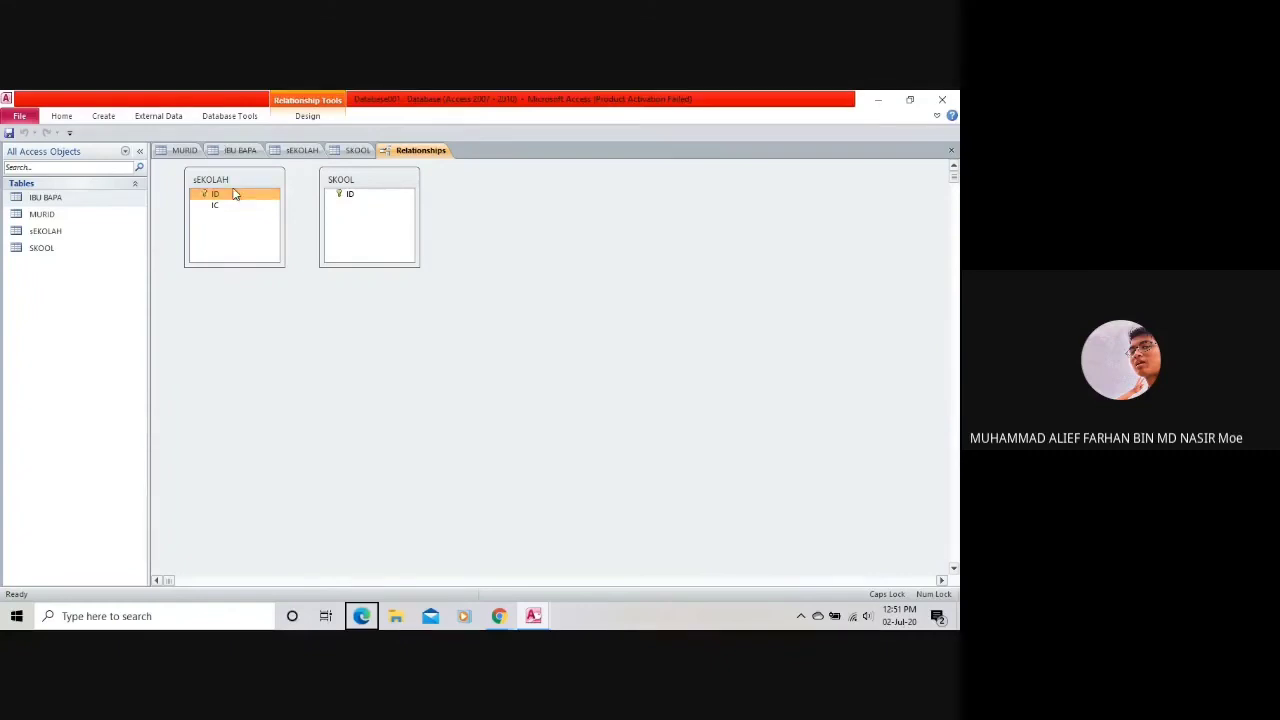
click(307, 117)
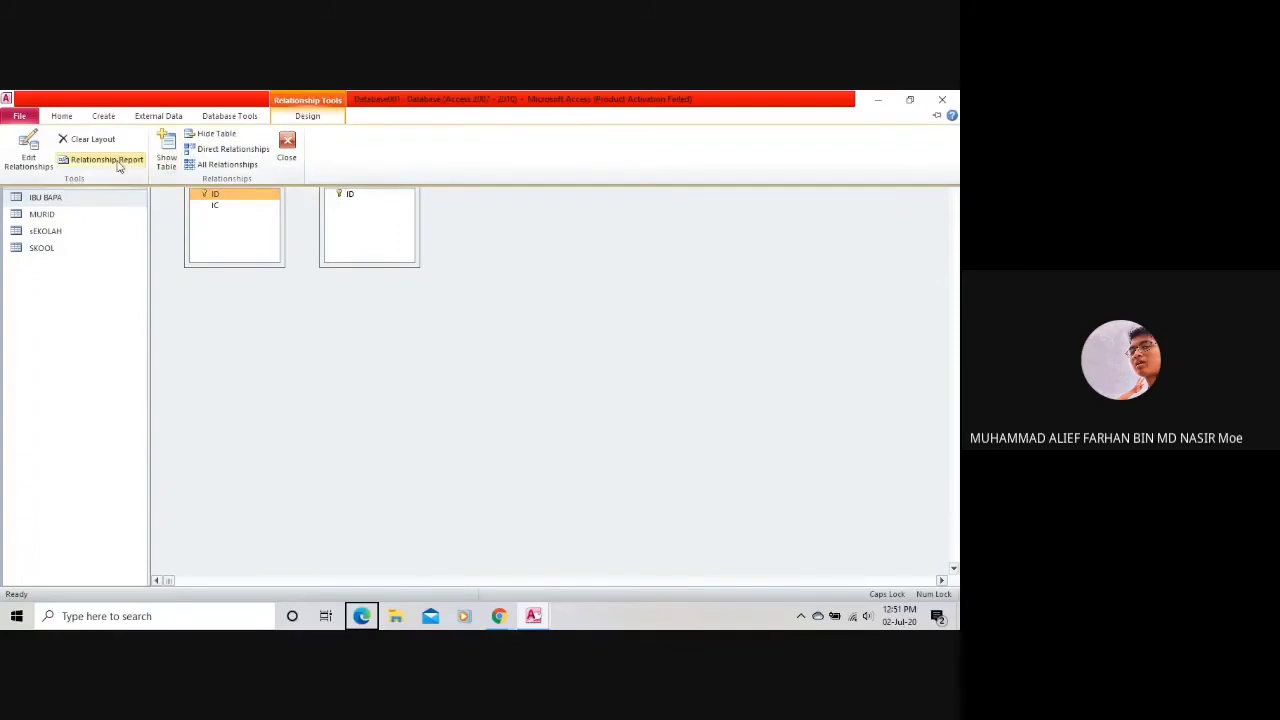
Open the Edit Relationships dialog, find no tables to choose, and close it.
click(28, 150)
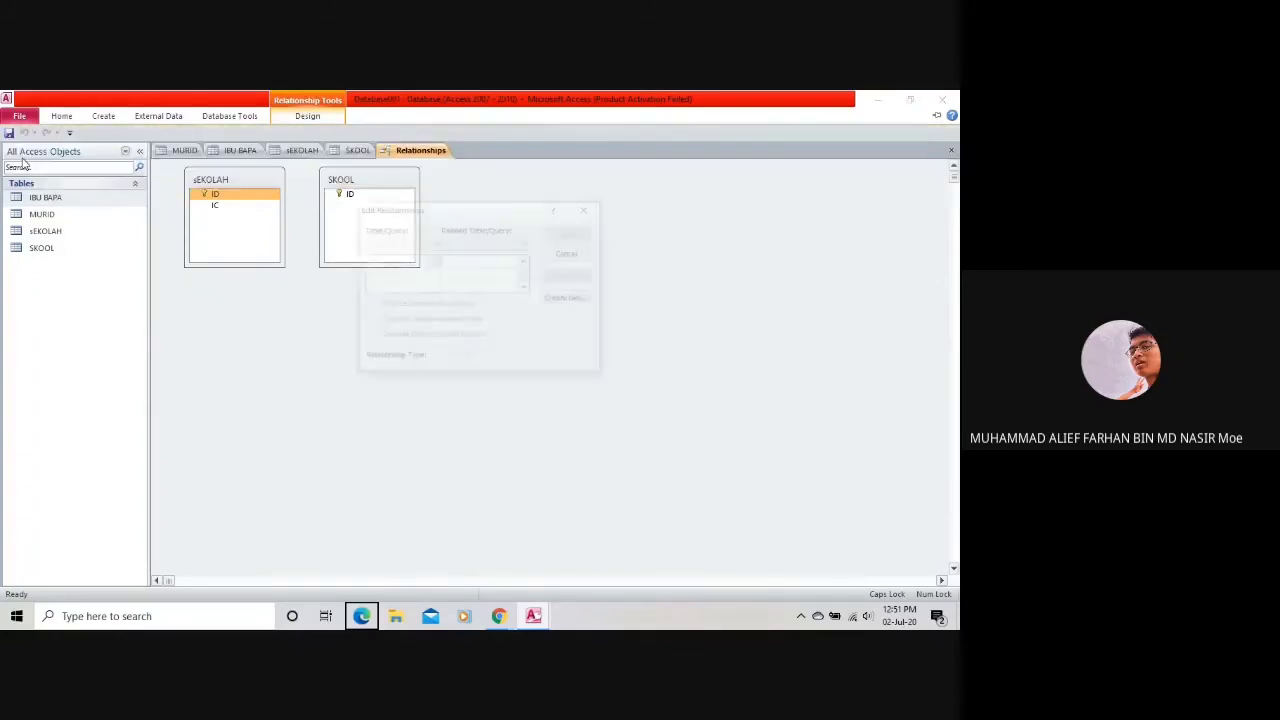
click(404, 244)
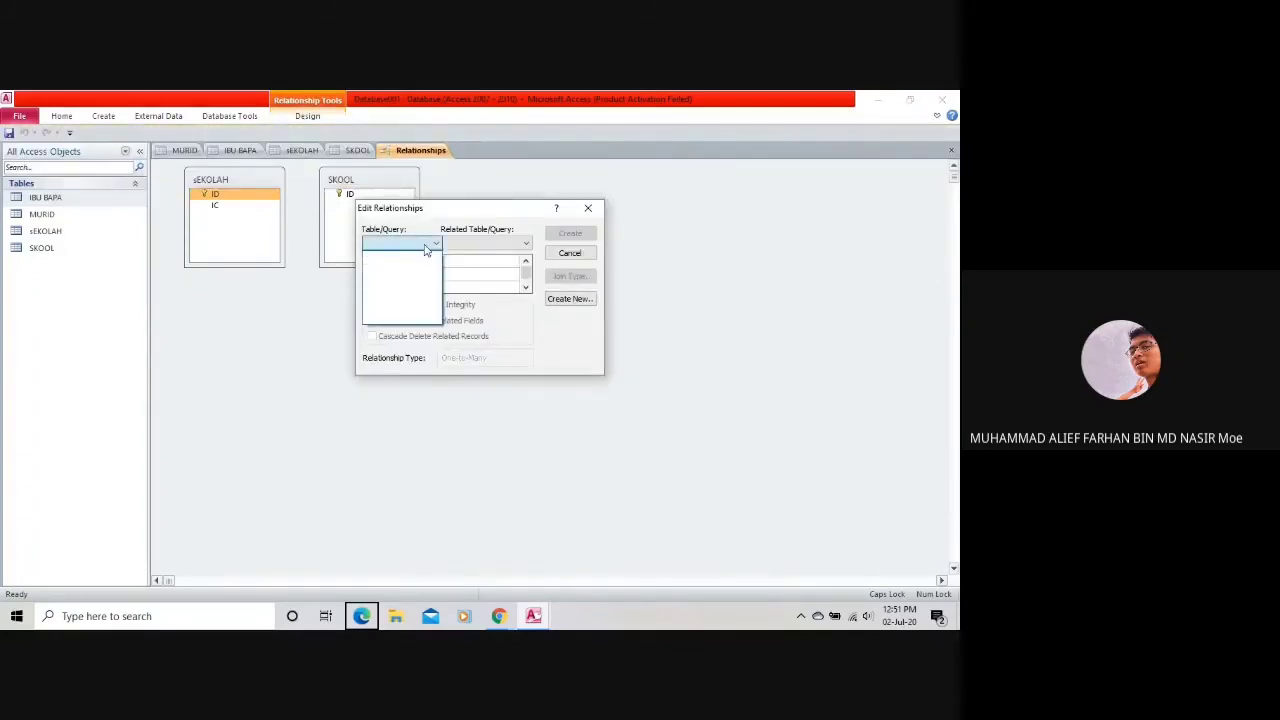
click(587, 208)
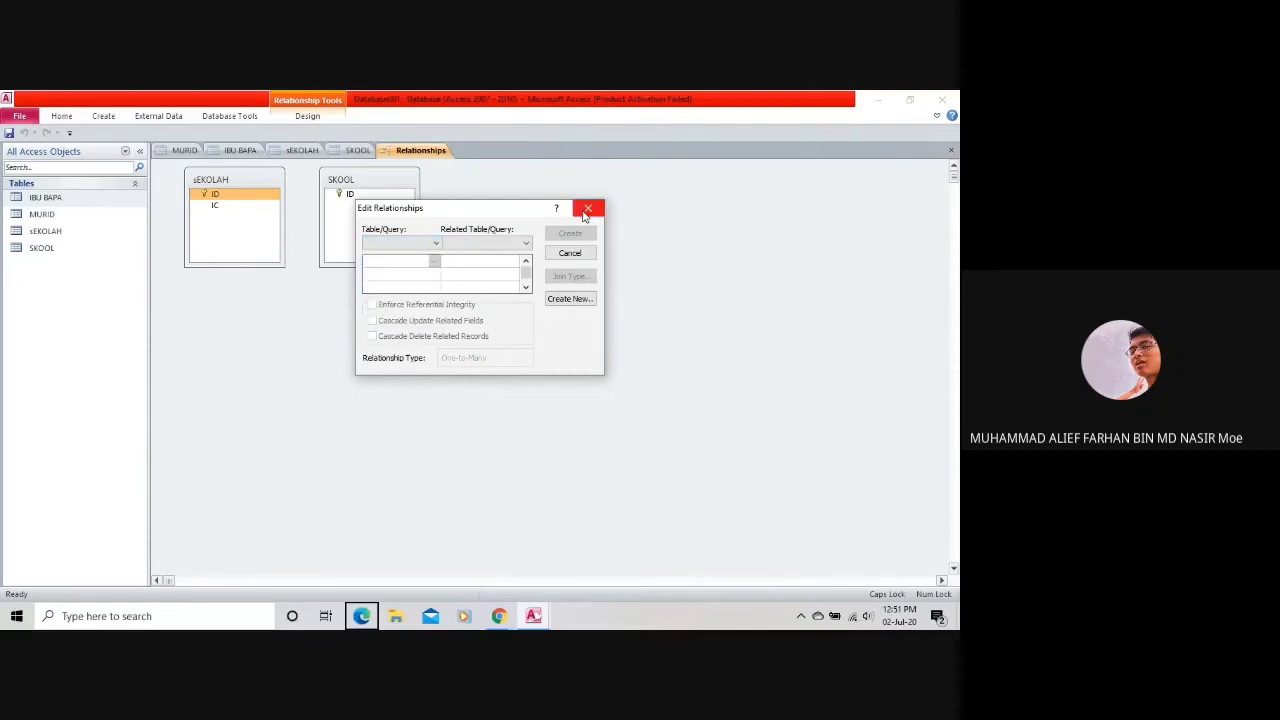
click(588, 208)
click(239, 196)
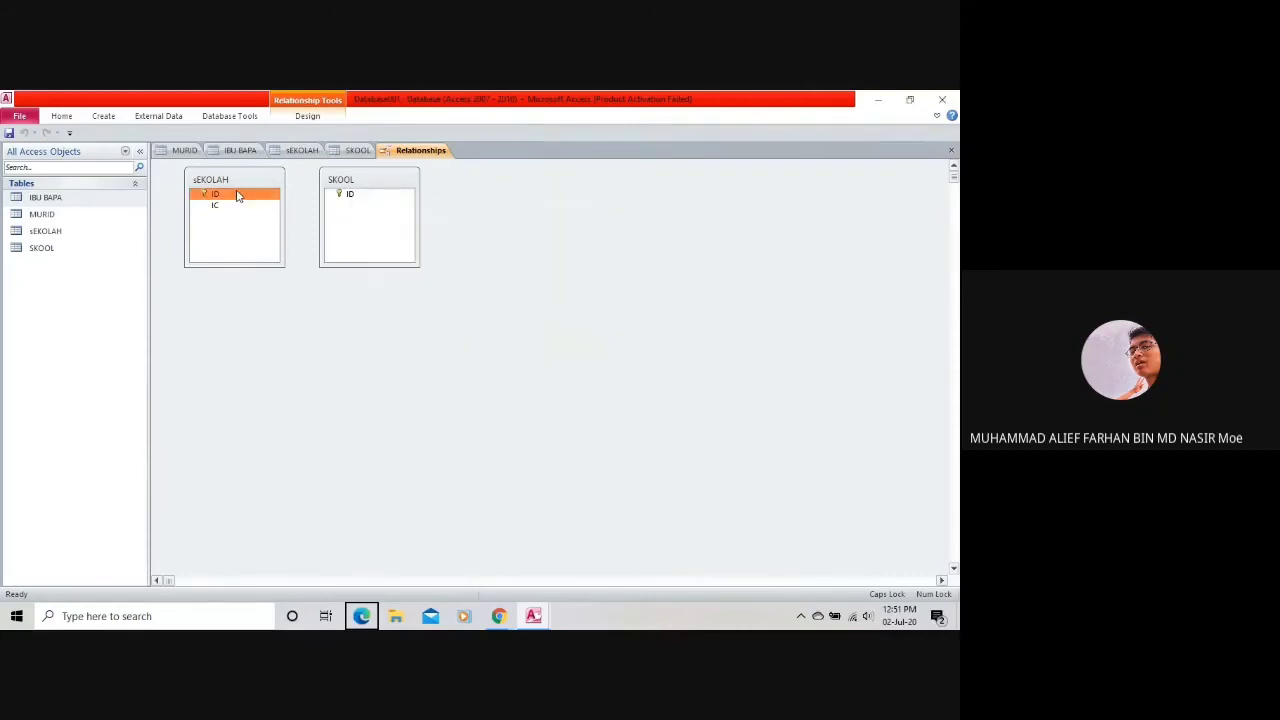
right_click(239, 196)
click(276, 140)
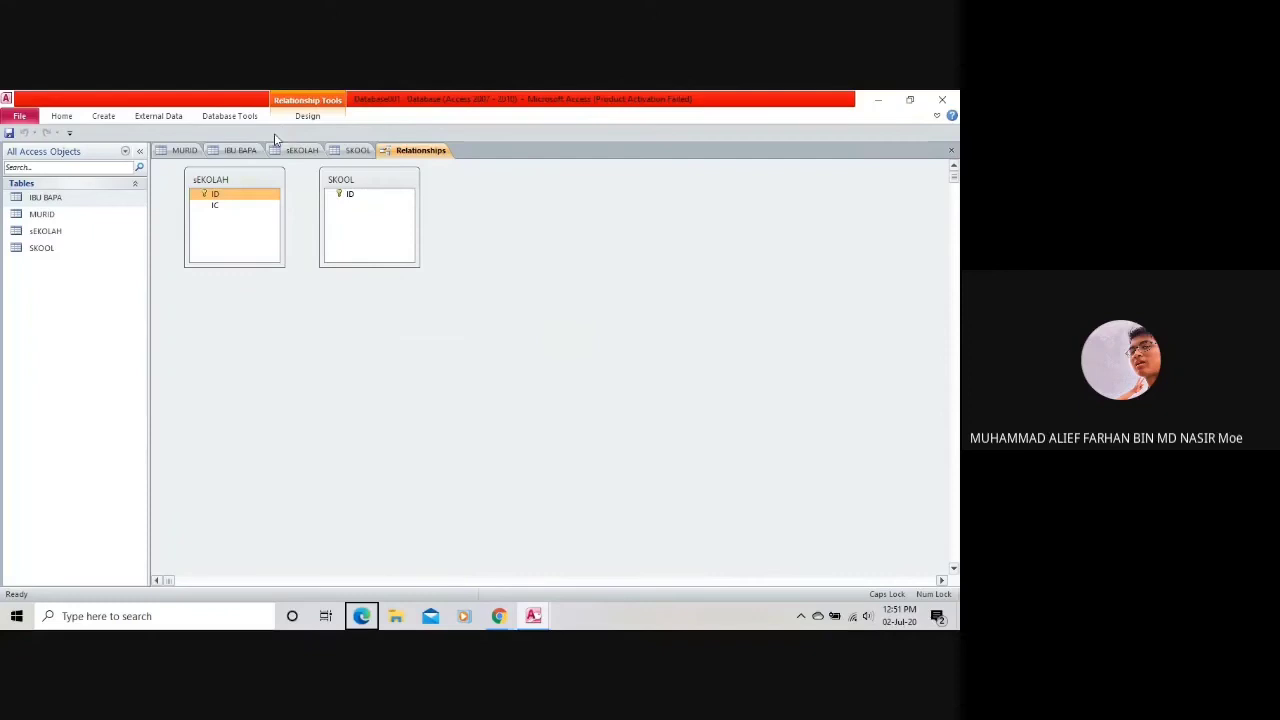
Cancel the empty relationship editor again, drag sEKOLAH's ID onto SKOOL's ID, and view SKOOL's design.
click(305, 116)
click(28, 148)
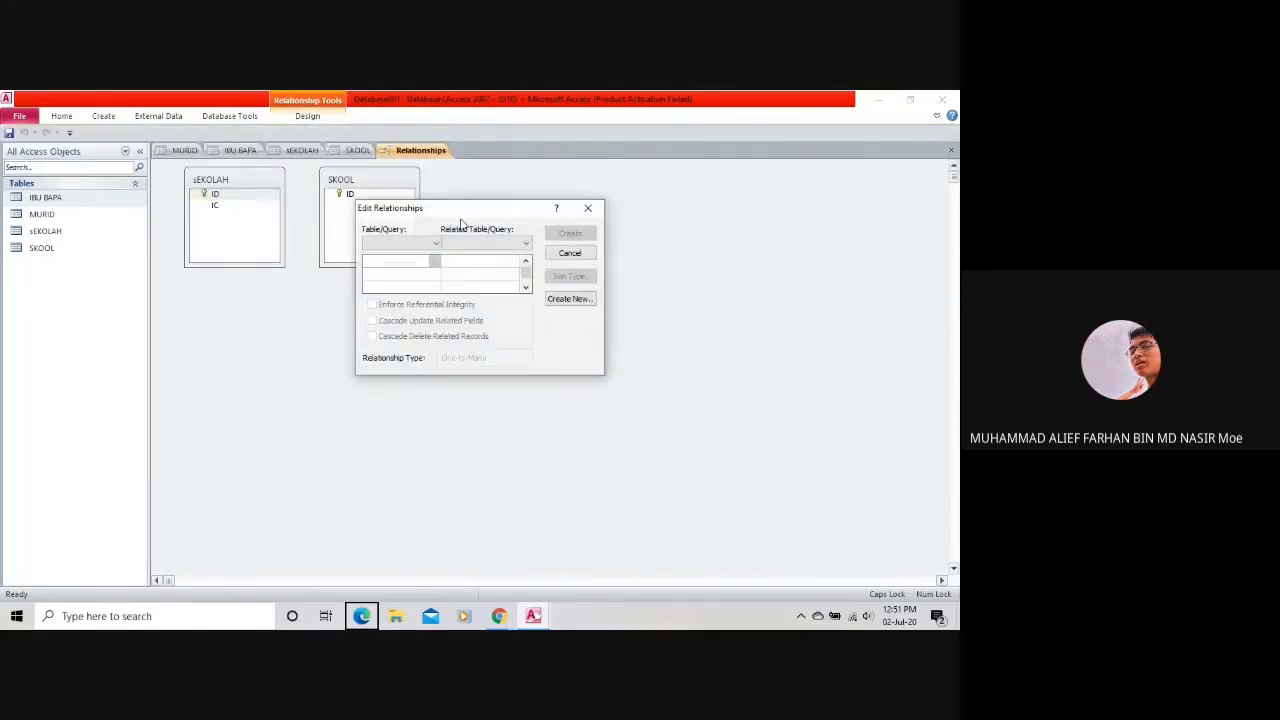
click(436, 243)
click(448, 245)
click(569, 252)
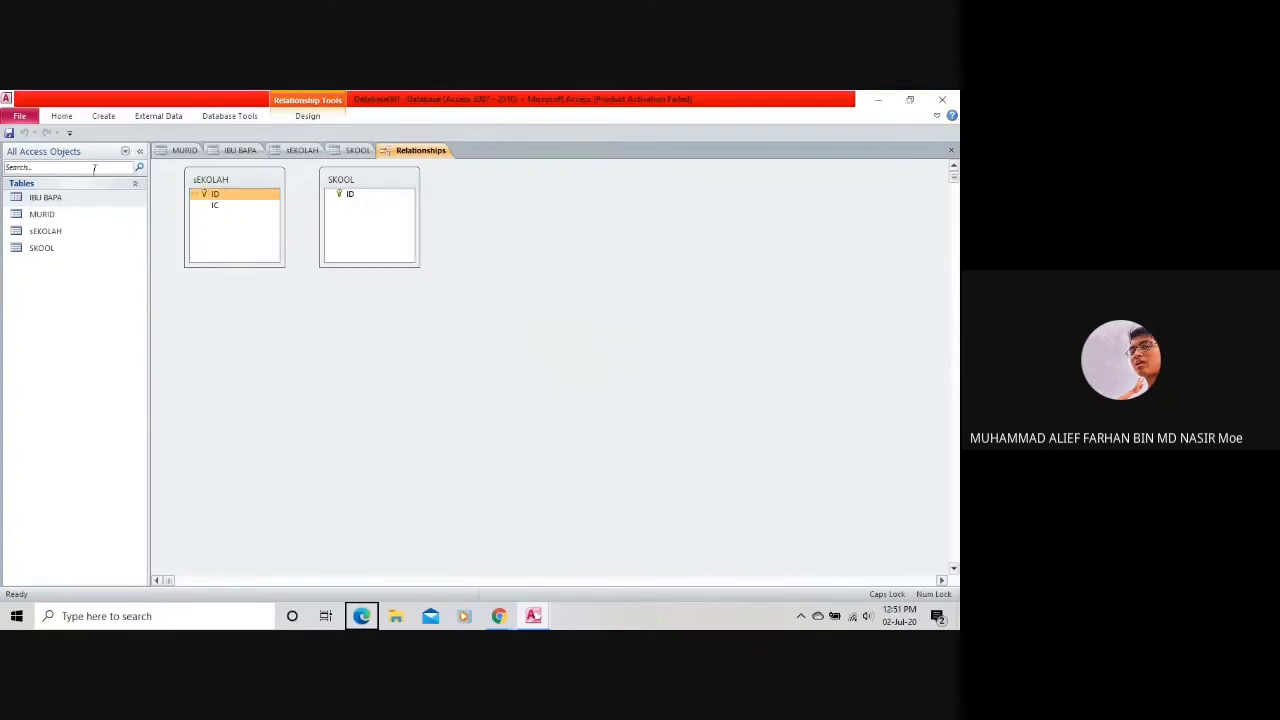
drag(229, 200, 350, 196)
click(343, 148)
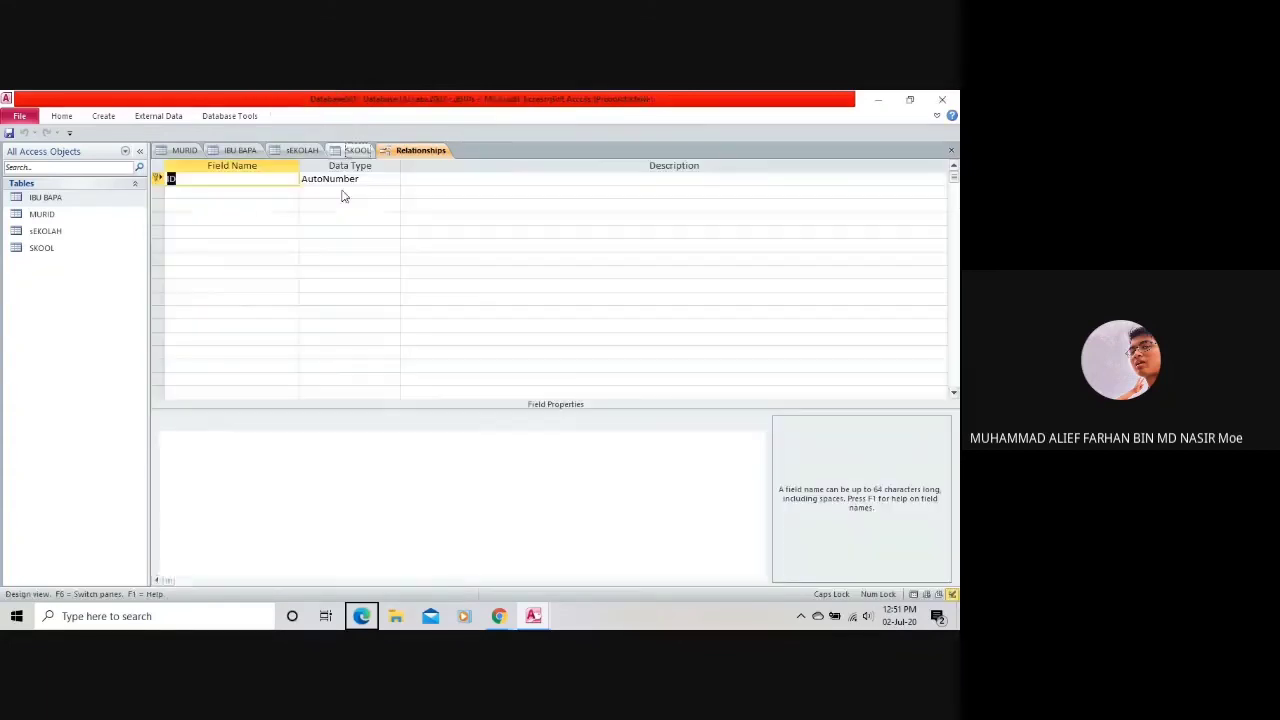
click(302, 150)
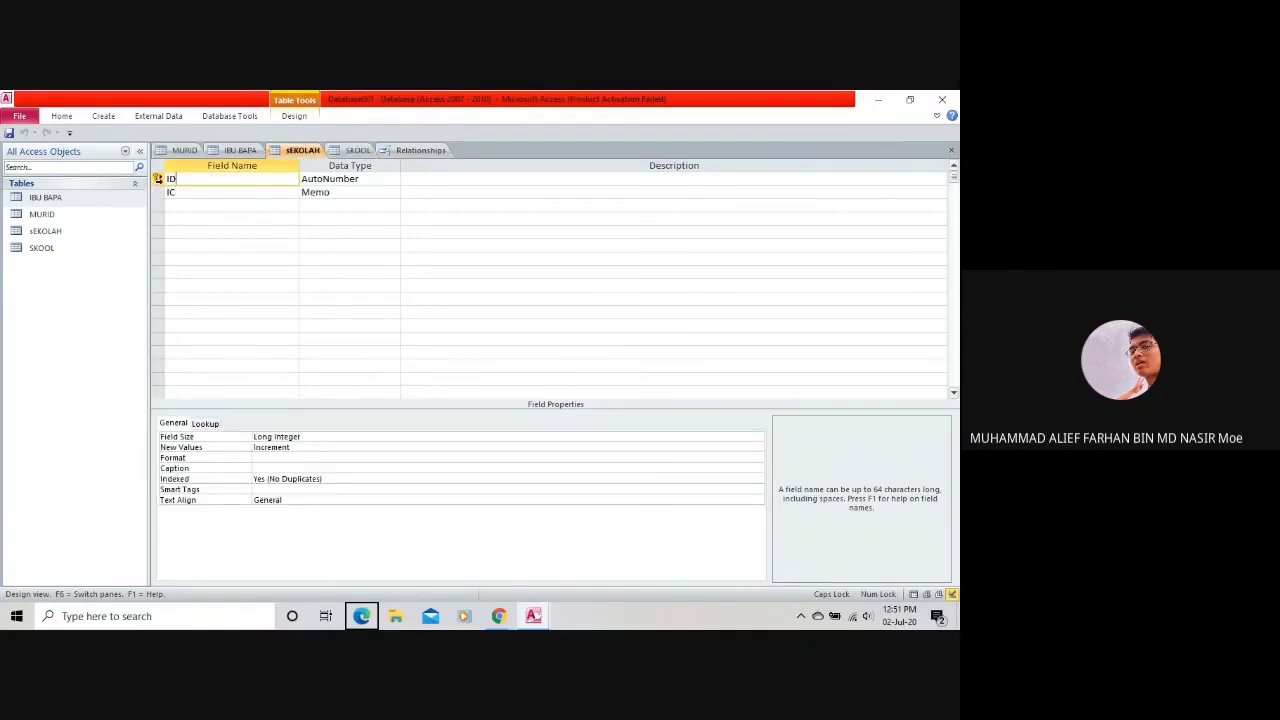
click(192, 193)
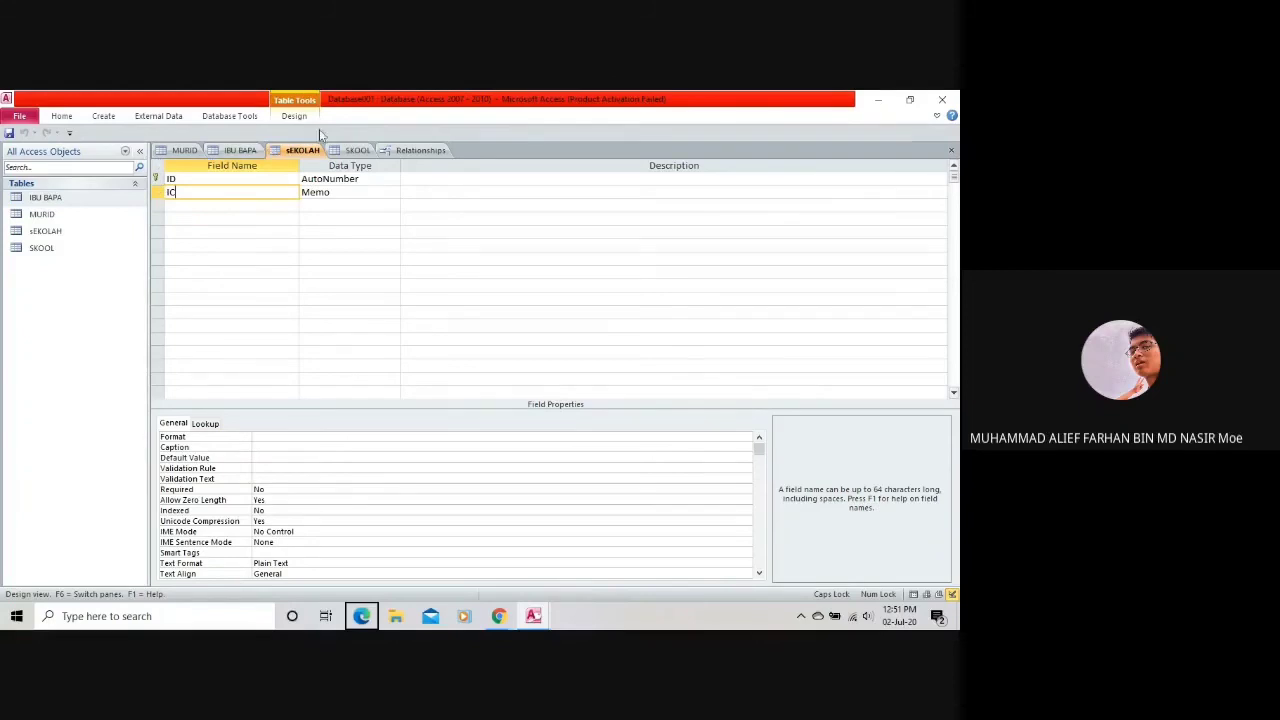
click(294, 116)
double_click(61, 116)
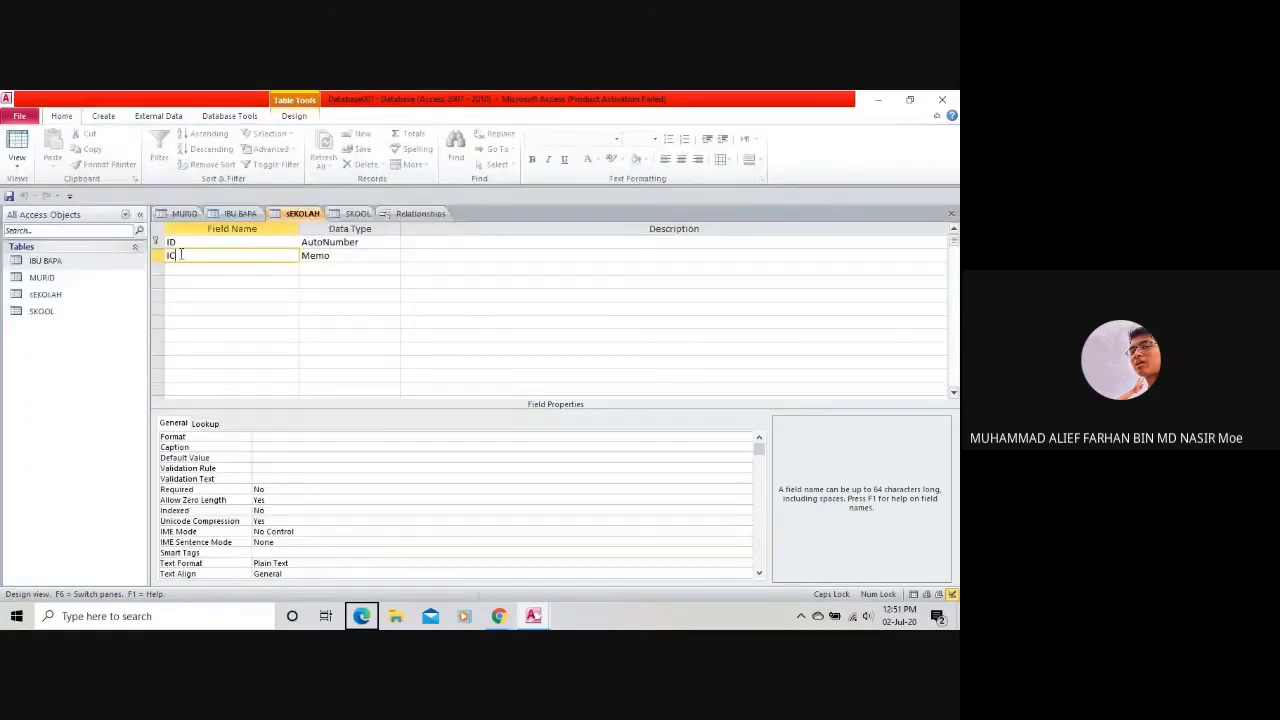
click(186, 256)
click(106, 116)
click(158, 116)
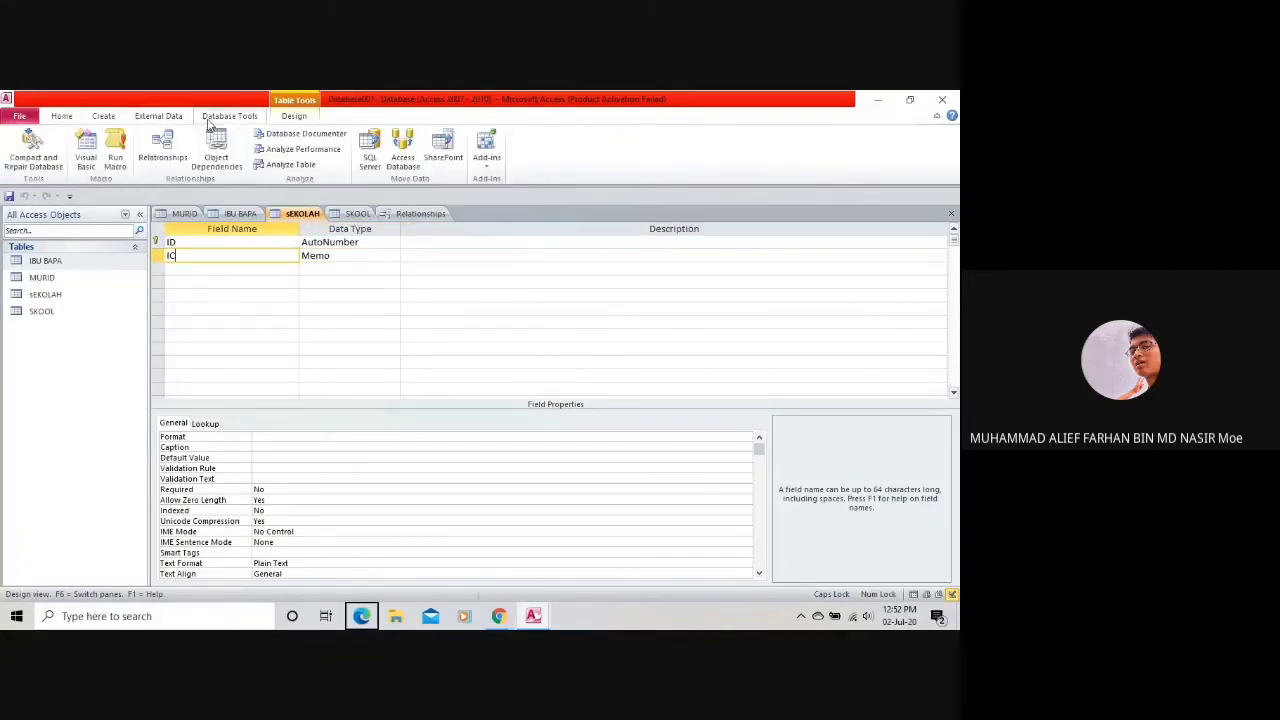
click(292, 116)
click(61, 116)
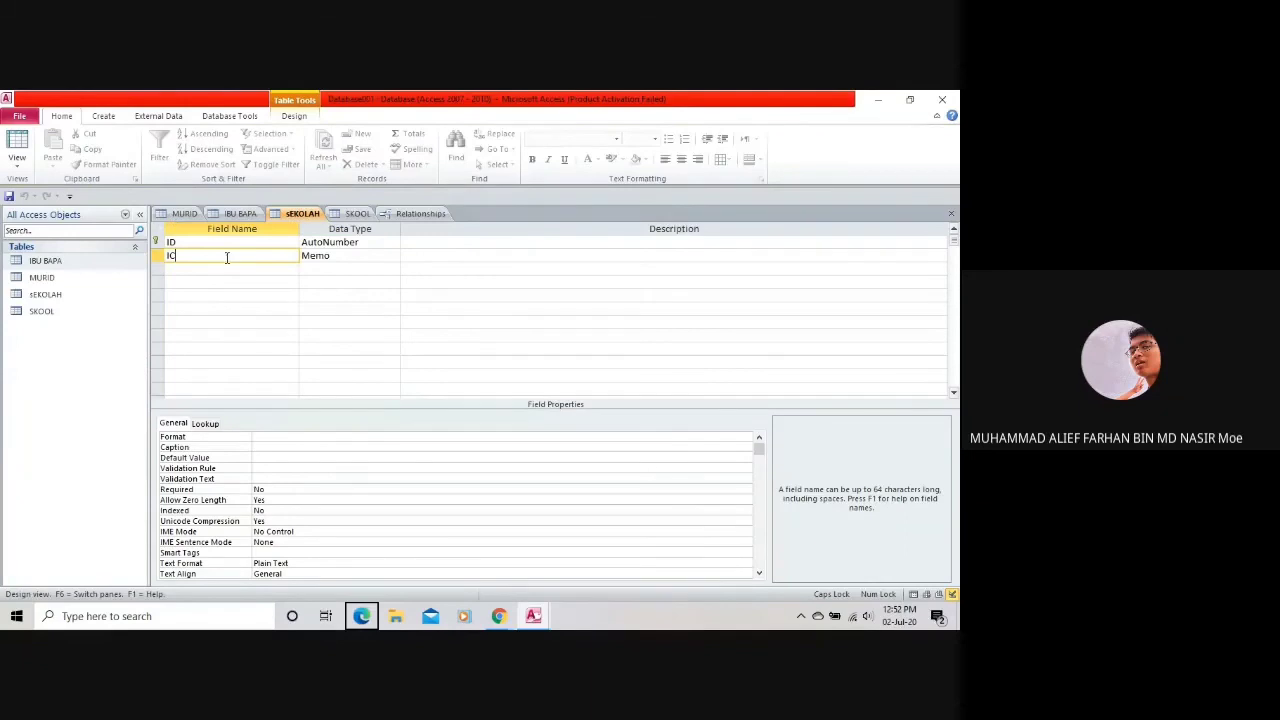
click(155, 243)
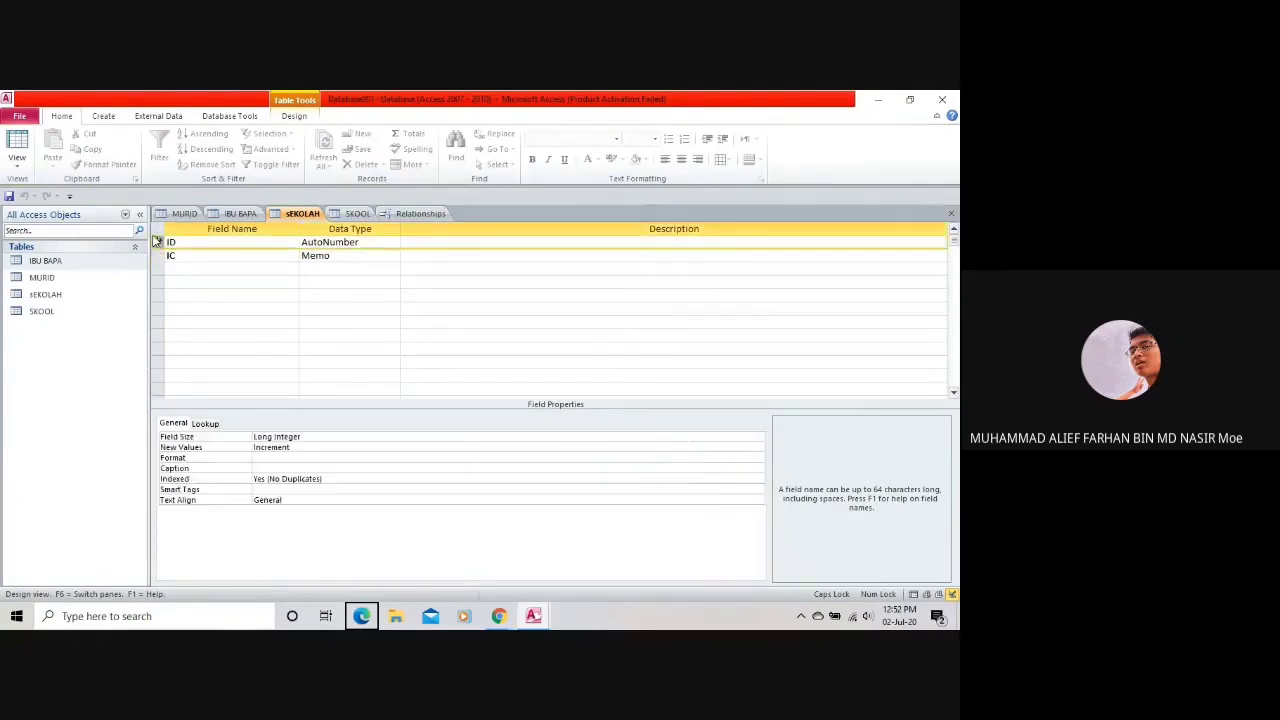
click(193, 258)
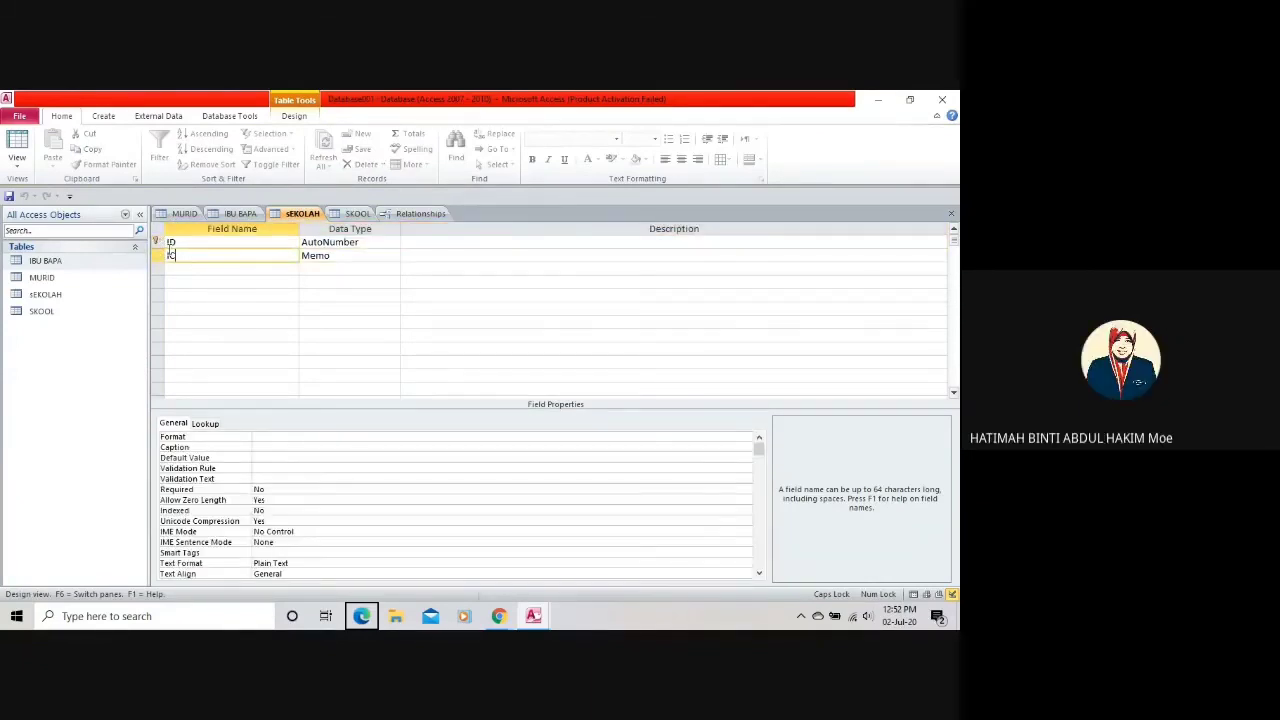
click(103, 116)
click(284, 117)
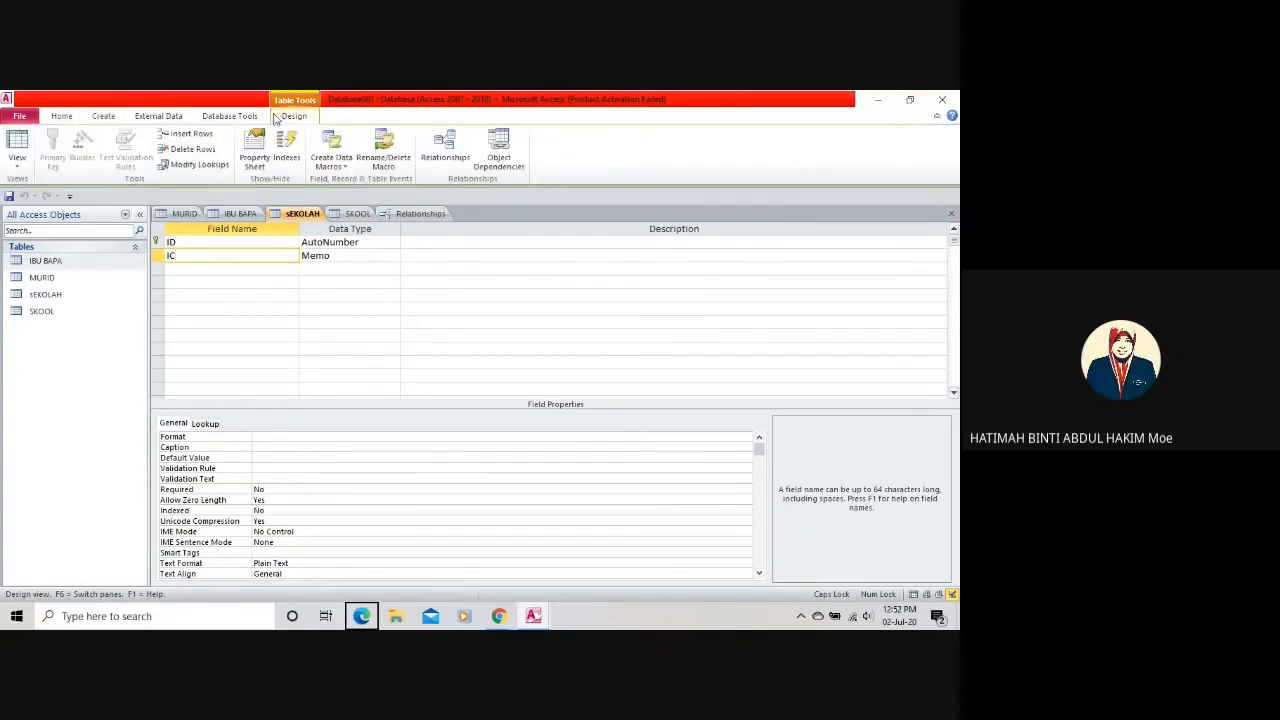
click(417, 213)
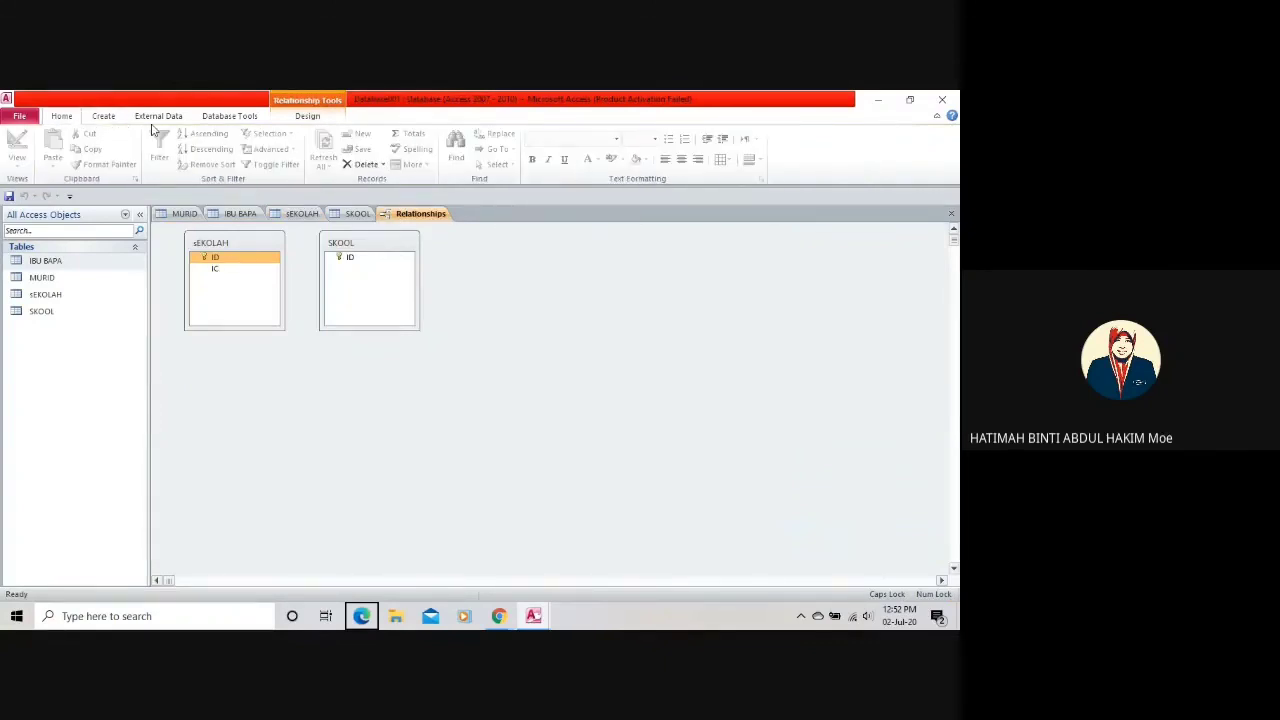
click(155, 119)
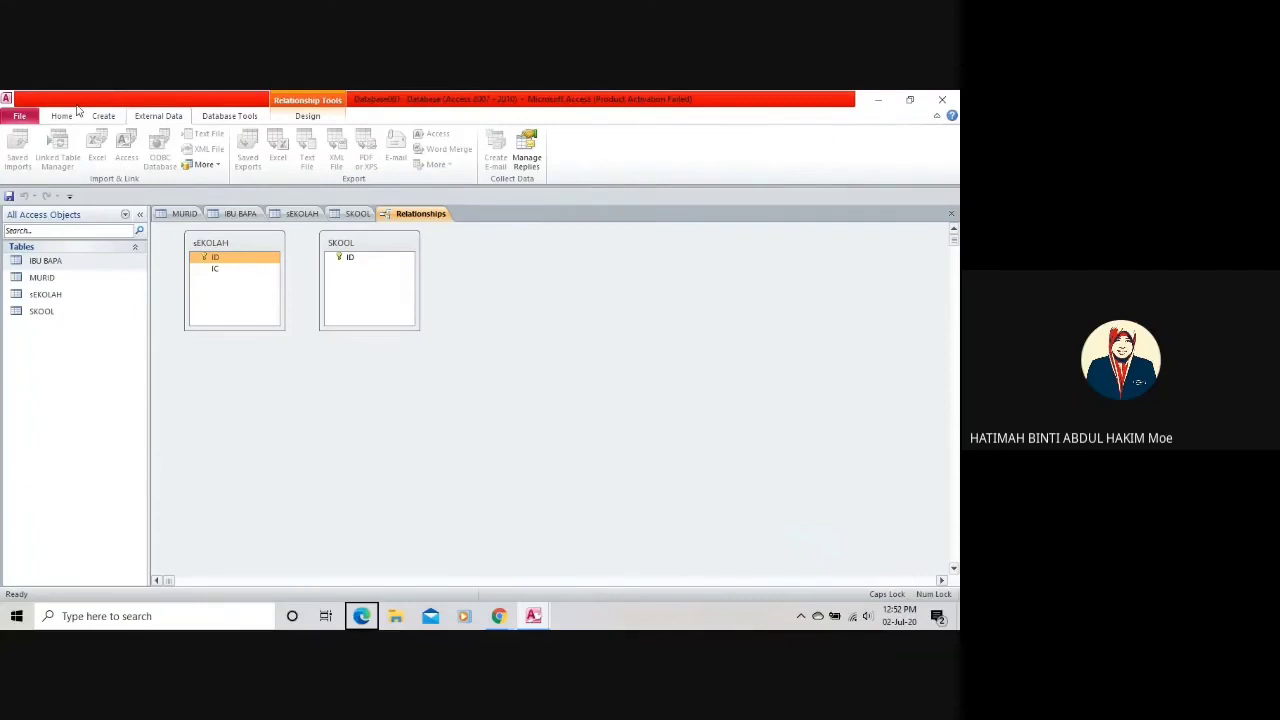
click(72, 116)
click(301, 213)
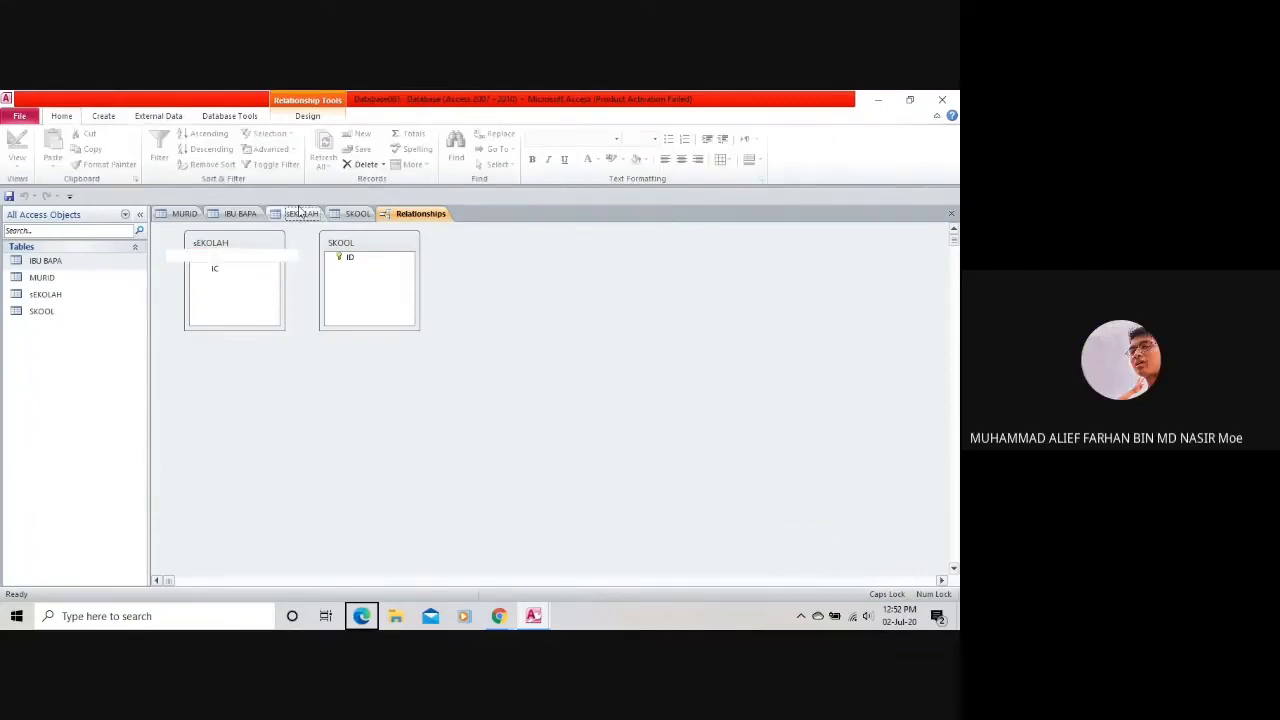
right_click(157, 243)
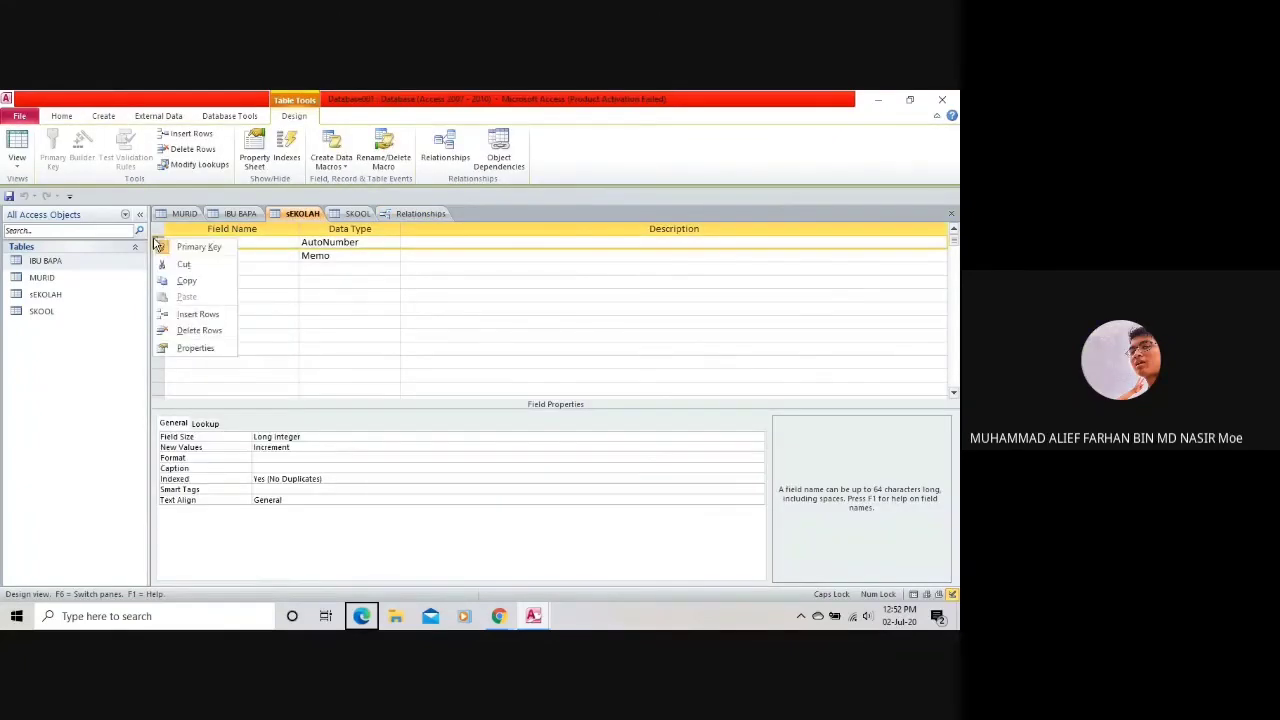
Change the sEKOLAH ID field's data type to Memo.
click(158, 246)
click(160, 258)
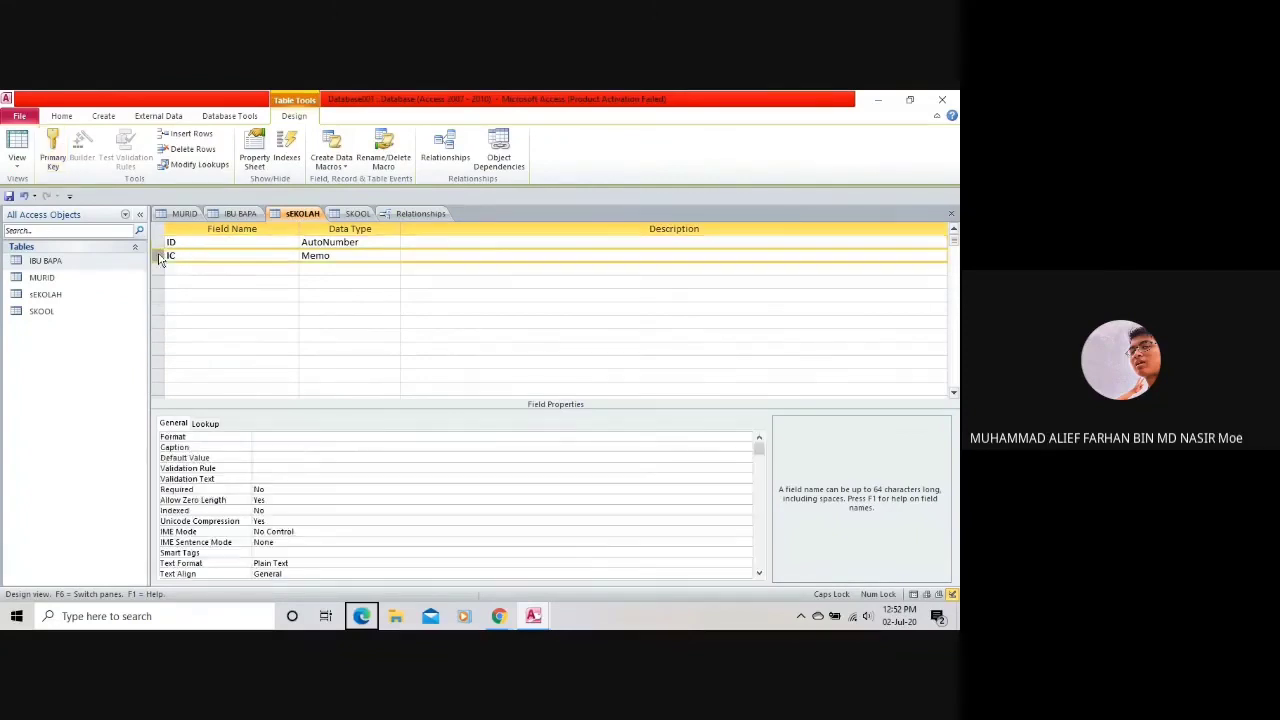
right_click(160, 258)
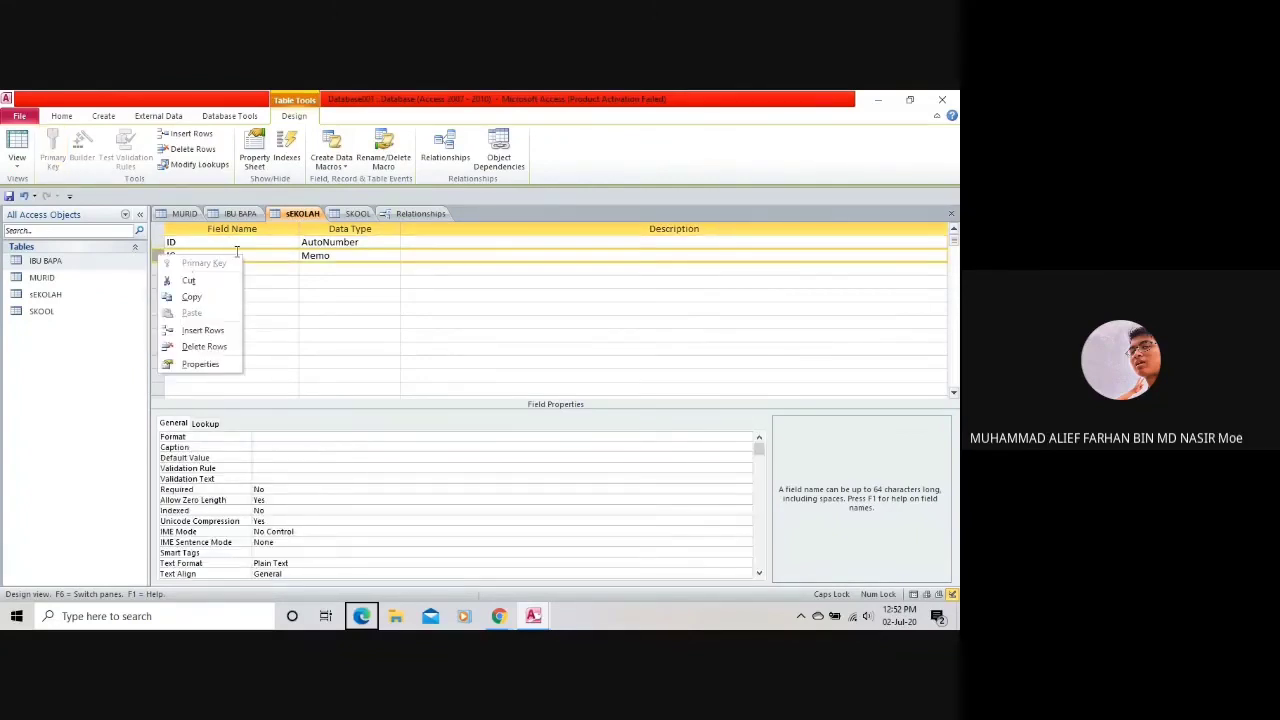
click(176, 255)
click(337, 260)
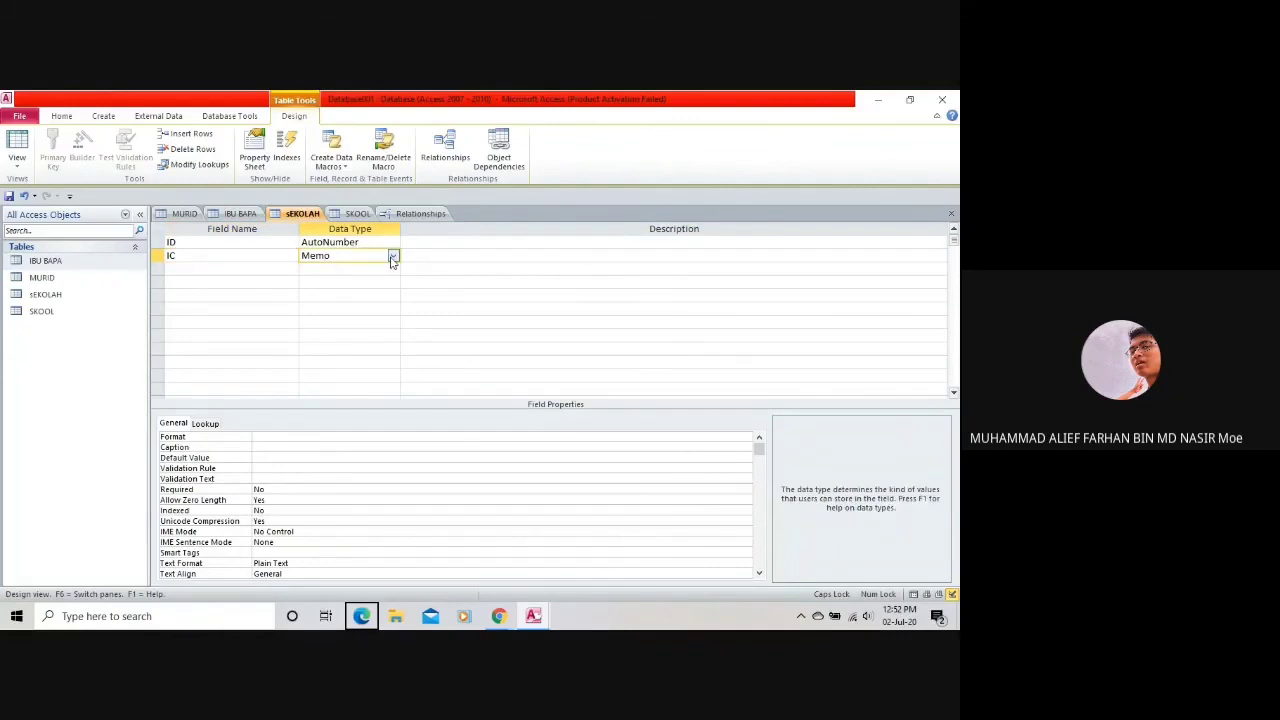
click(393, 256)
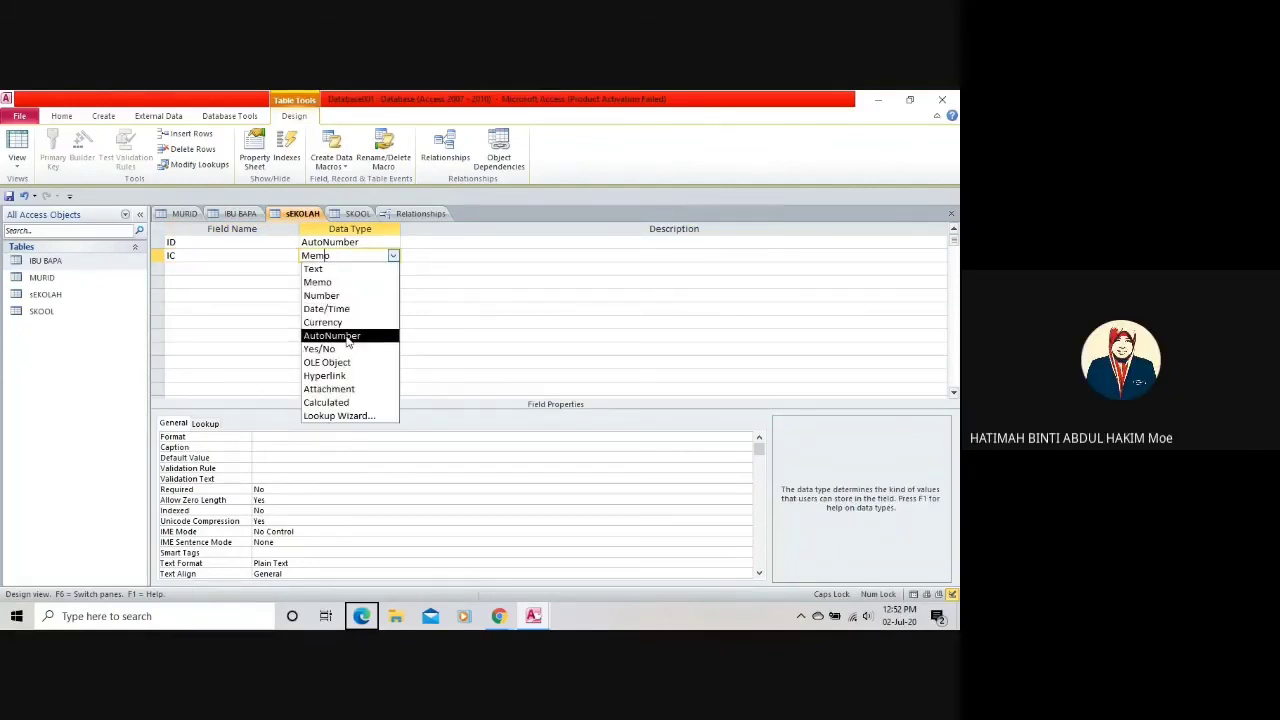
click(394, 243)
click(394, 244)
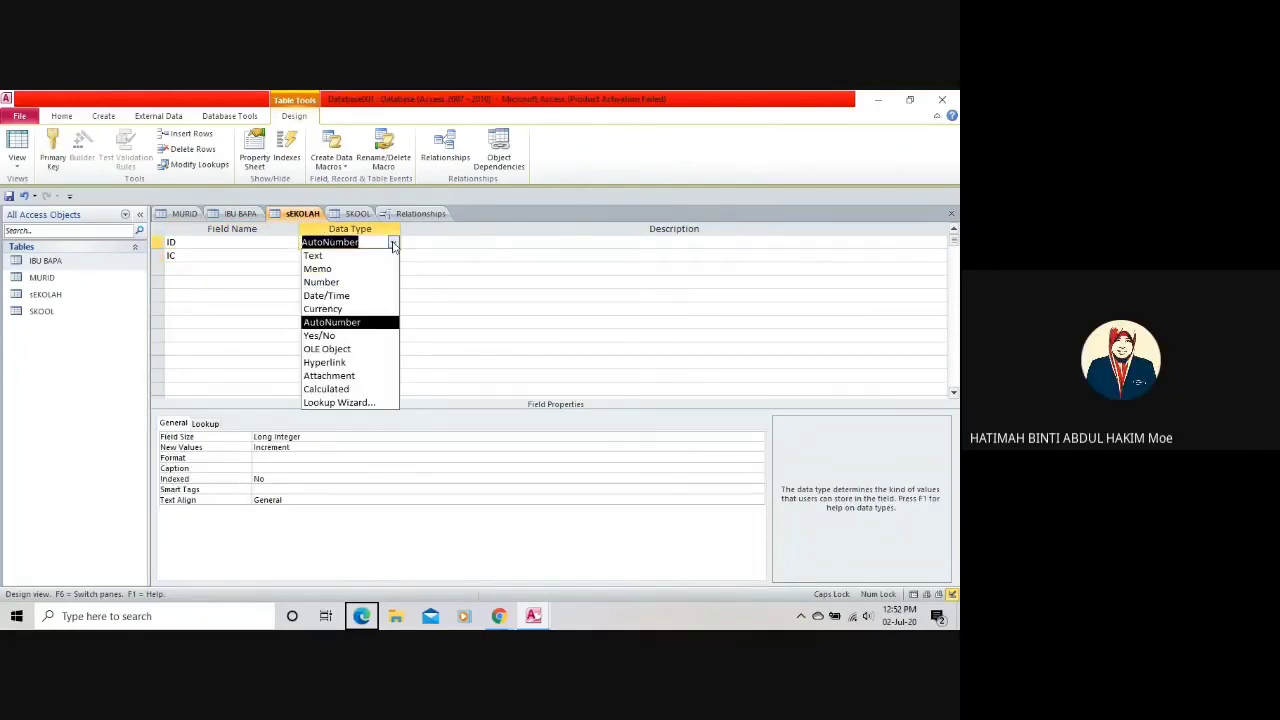
click(360, 269)
Make IC the primary key and save the sEKOLAH design, triggering the AutoNumber error.
click(194, 257)
click(52, 147)
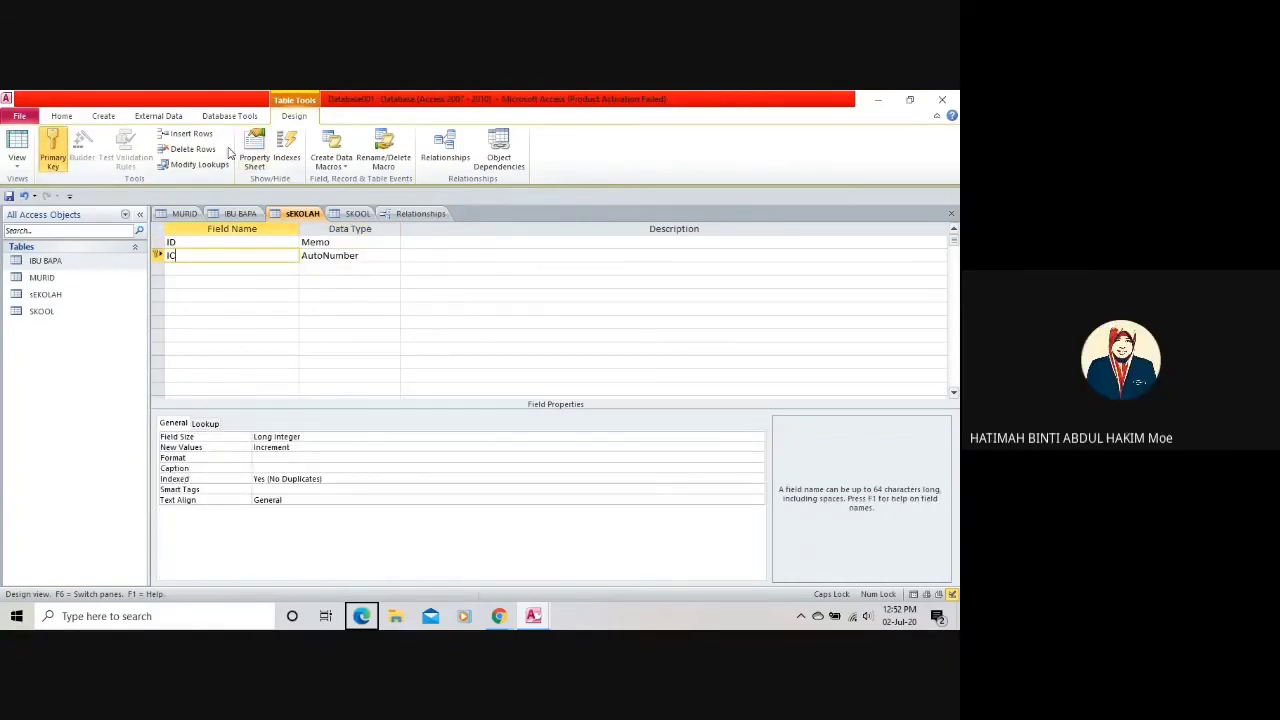
click(229, 116)
click(267, 137)
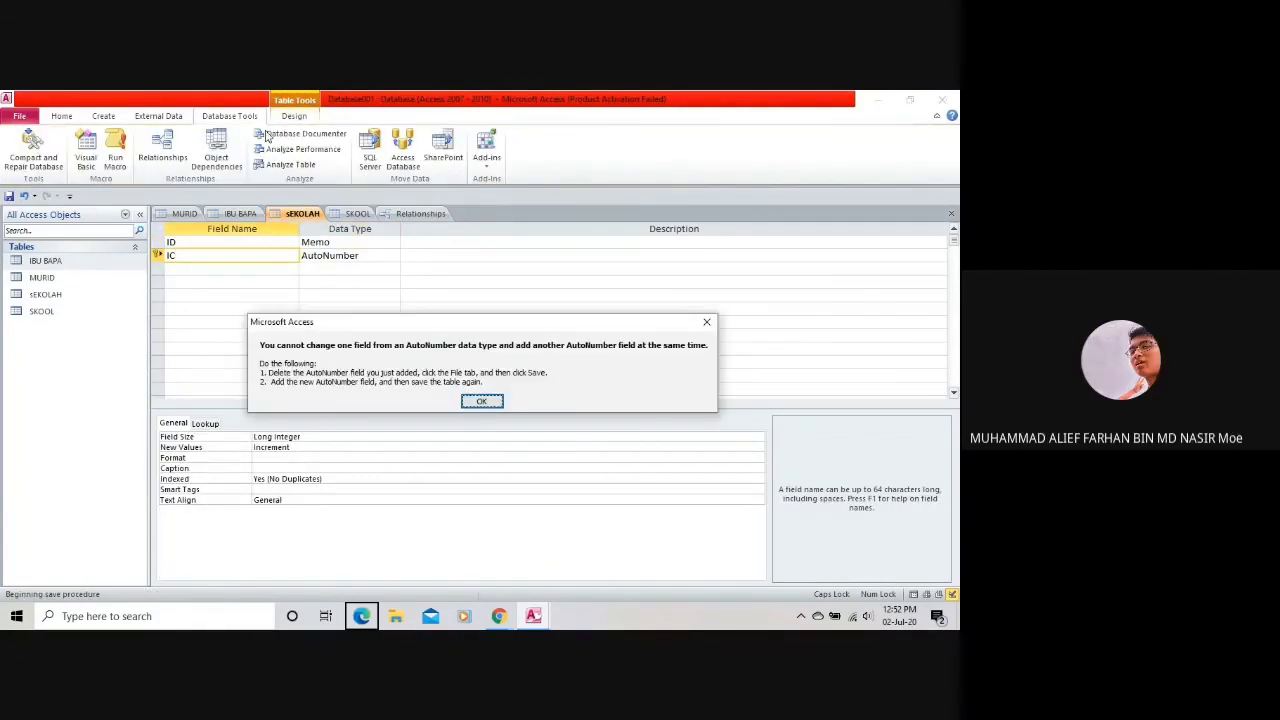
Dismiss the AutoNumber error and select the IC field's Data Type cell for replacement.
click(482, 401)
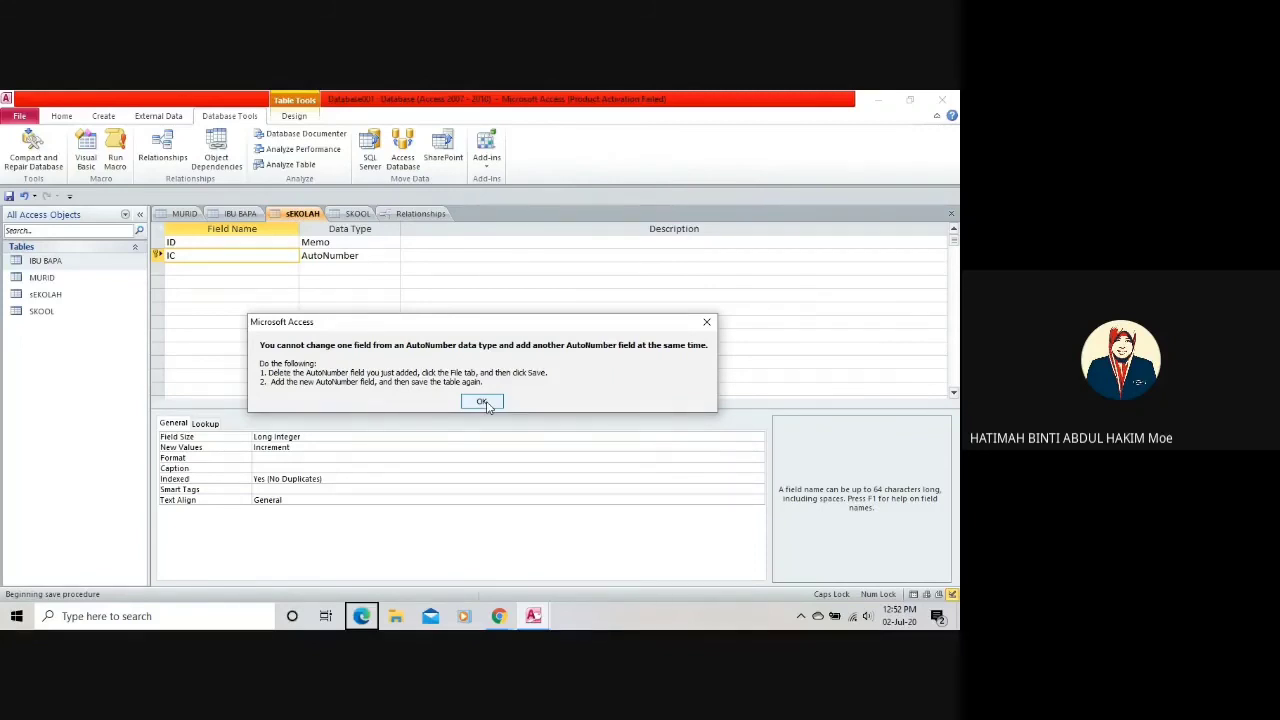
click(485, 403)
double_click(329, 256)
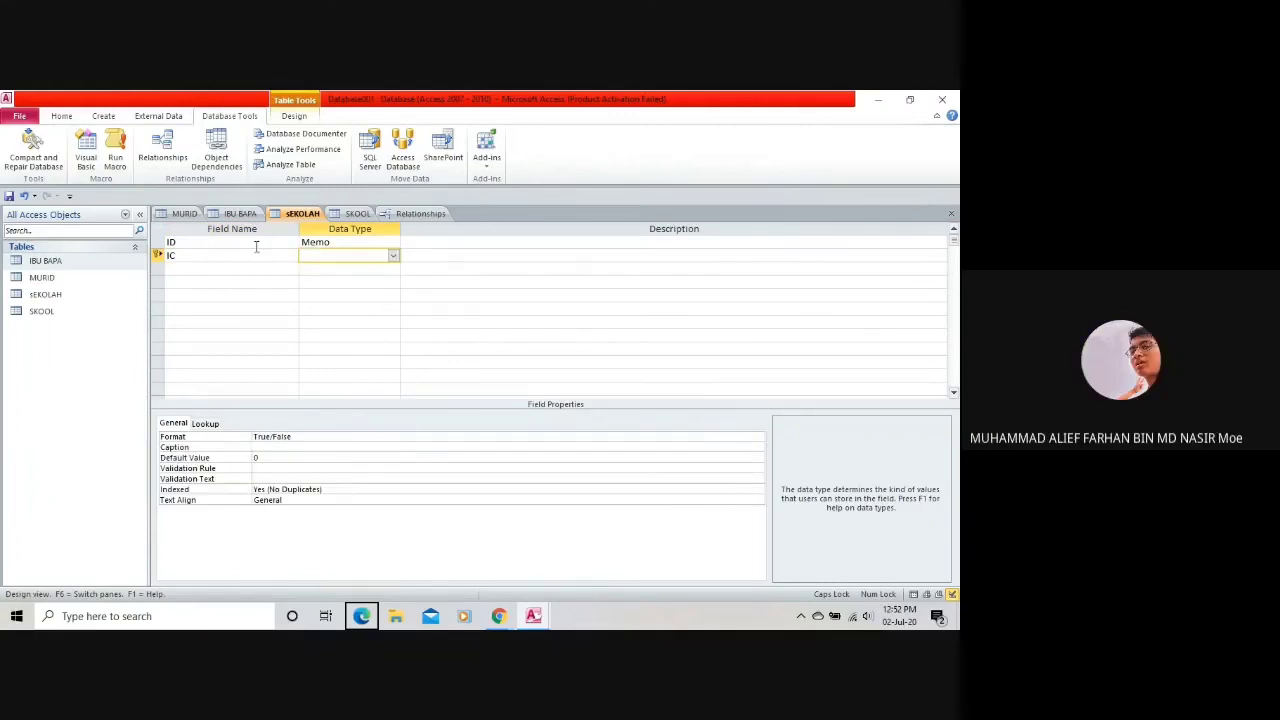
Clear the invalid data type messages and make sEKOLAH's IC field a Text field.
click(165, 268)
click(480, 392)
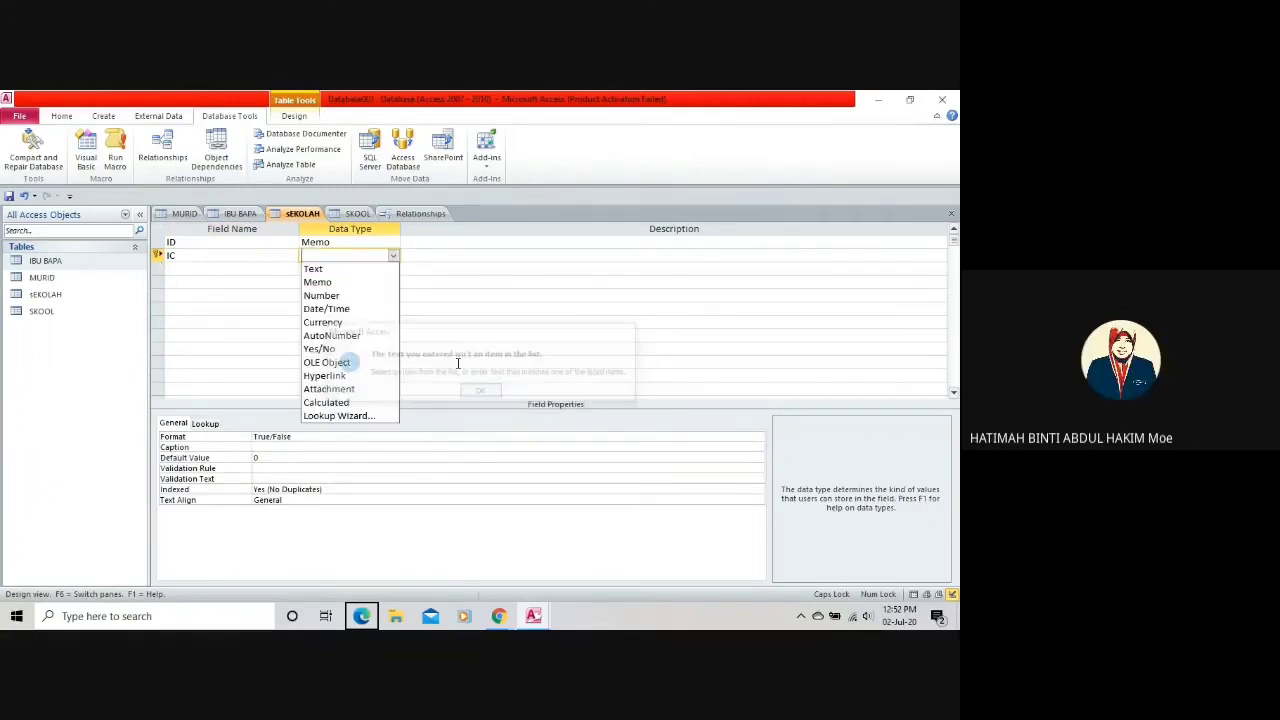
click(315, 287)
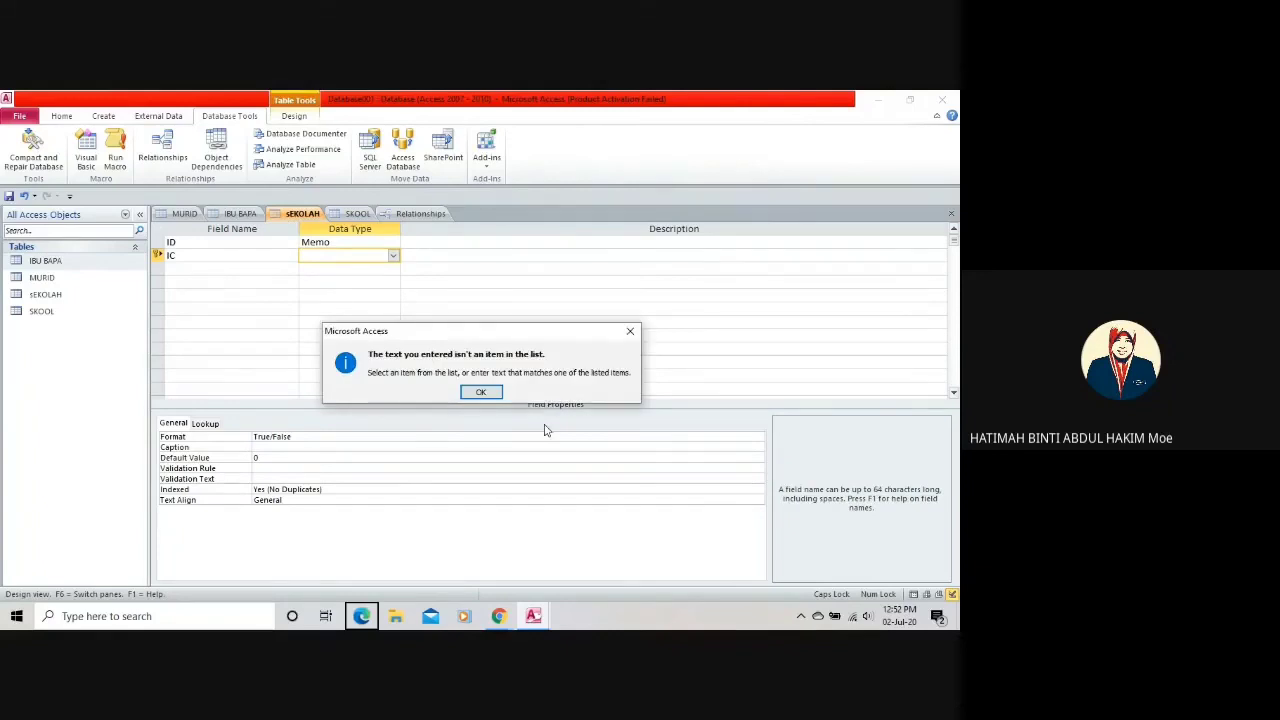
click(481, 392)
click(291, 260)
key(Return)
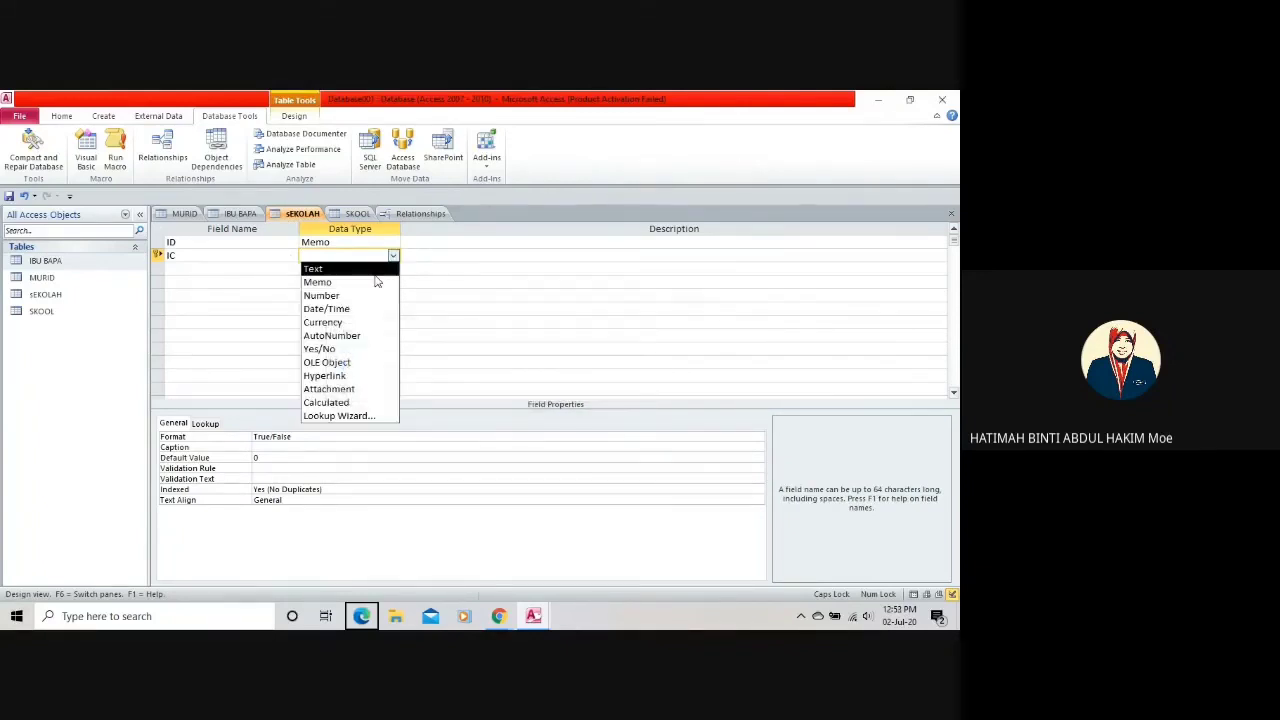
click(380, 270)
click(184, 258)
right_click(184, 258)
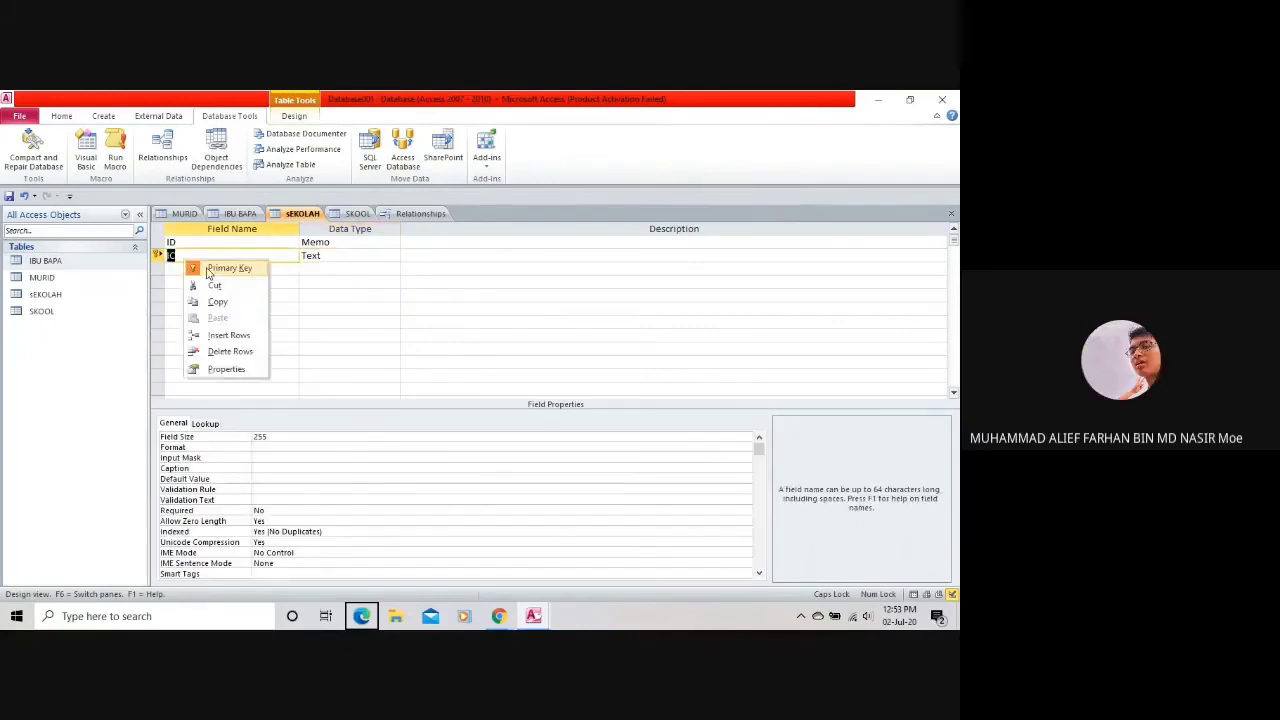
click(404, 246)
click(410, 266)
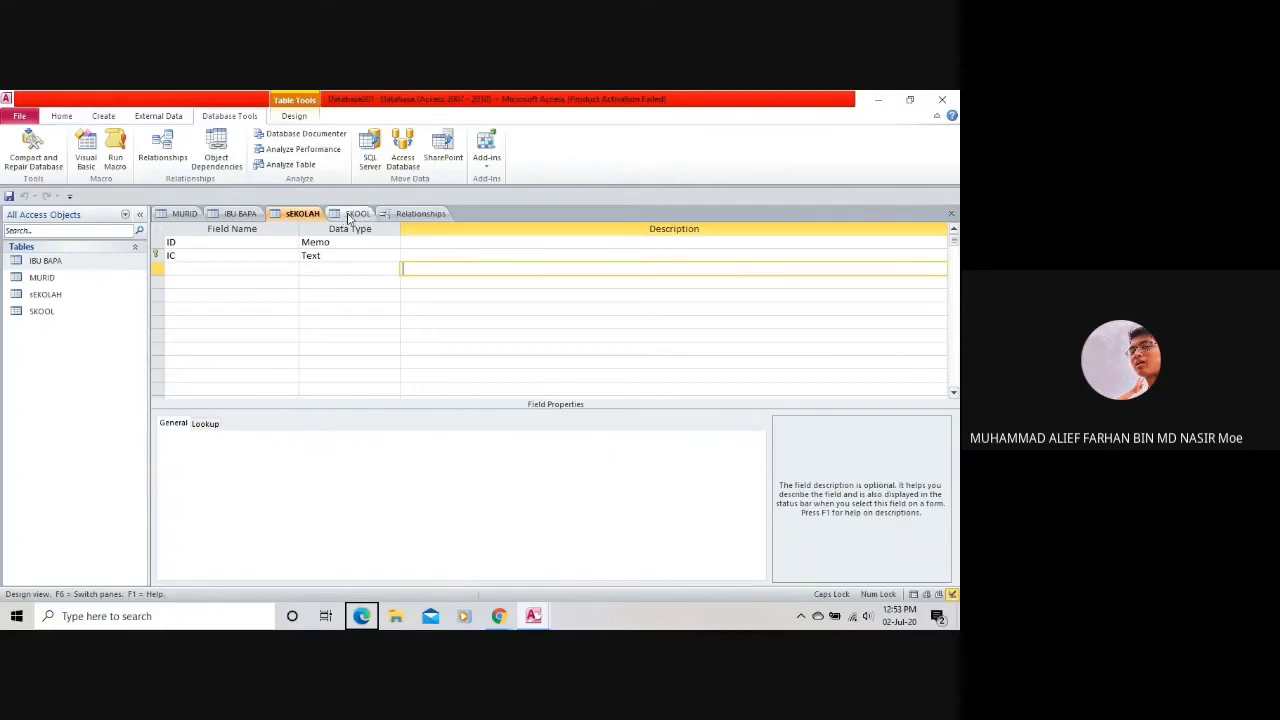
click(356, 213)
Position the sEKOLAH table beside SKOOL in the Relationships diagram.
click(415, 214)
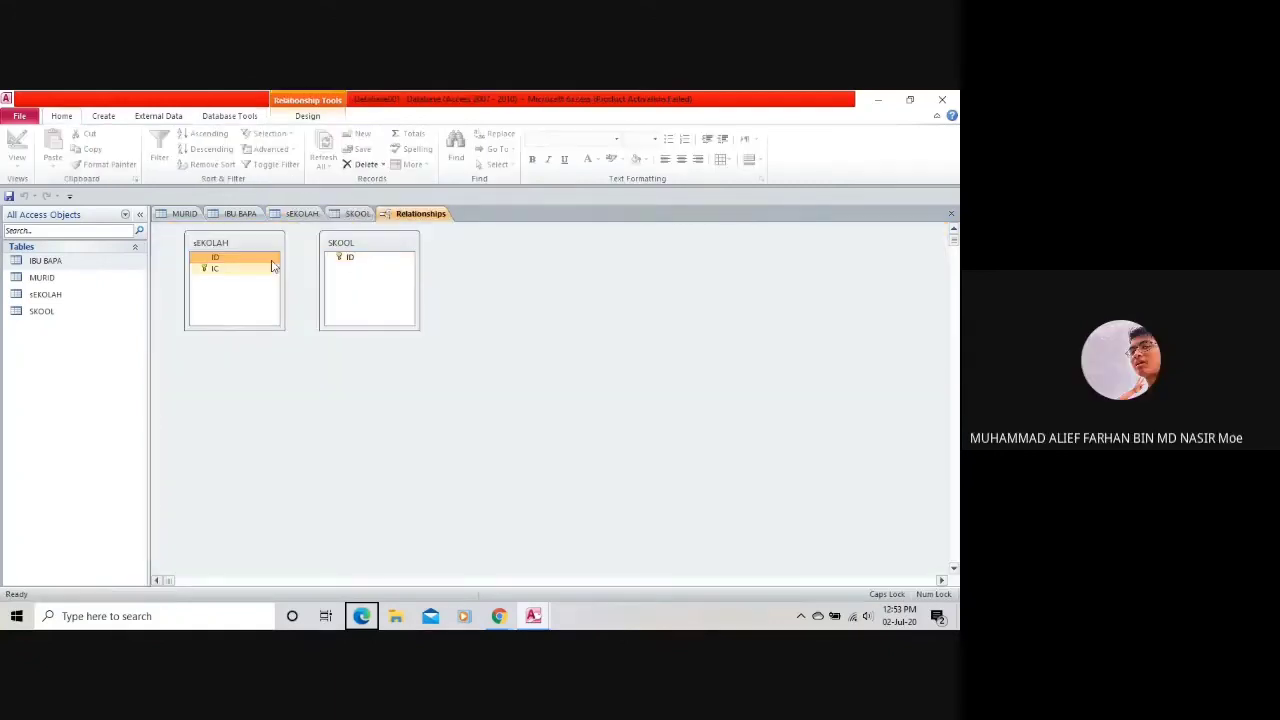
drag(271, 257, 316, 240)
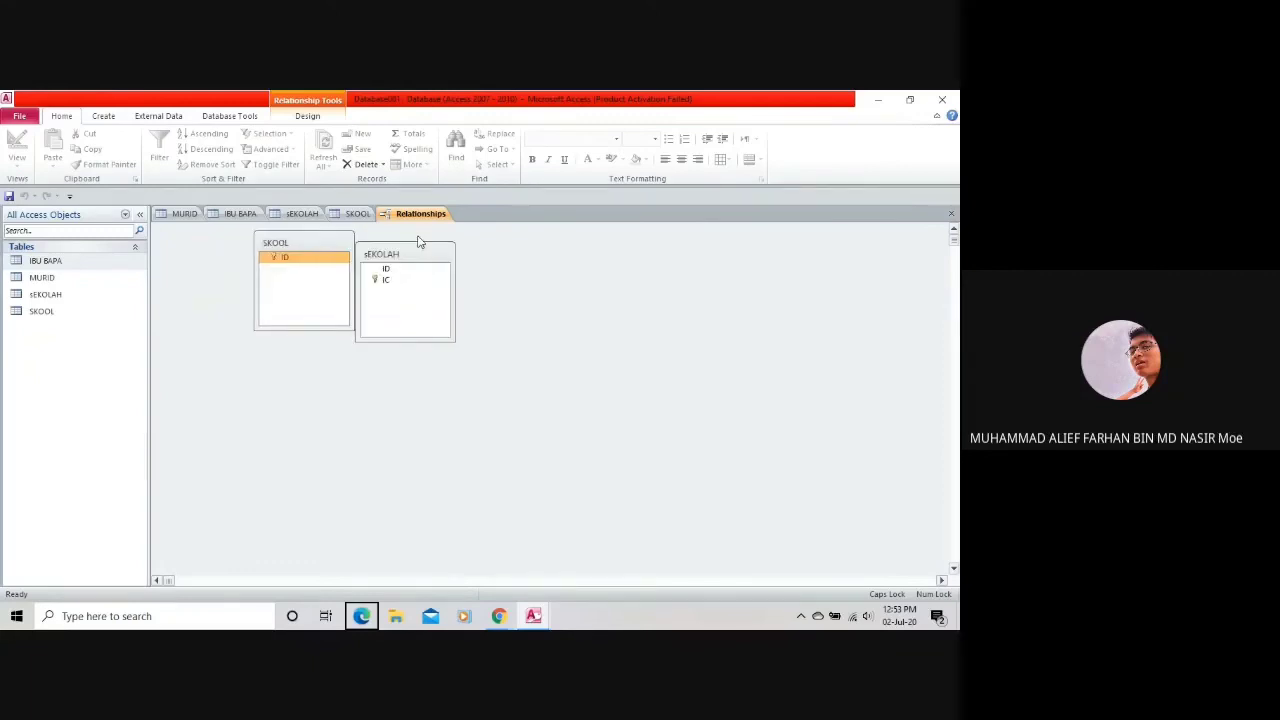
drag(420, 243, 430, 234)
Try linking SKOOL's ID to sEKOLAH with enforced integrity and cascades; dismiss the lock error and cancel.
drag(315, 259, 417, 252)
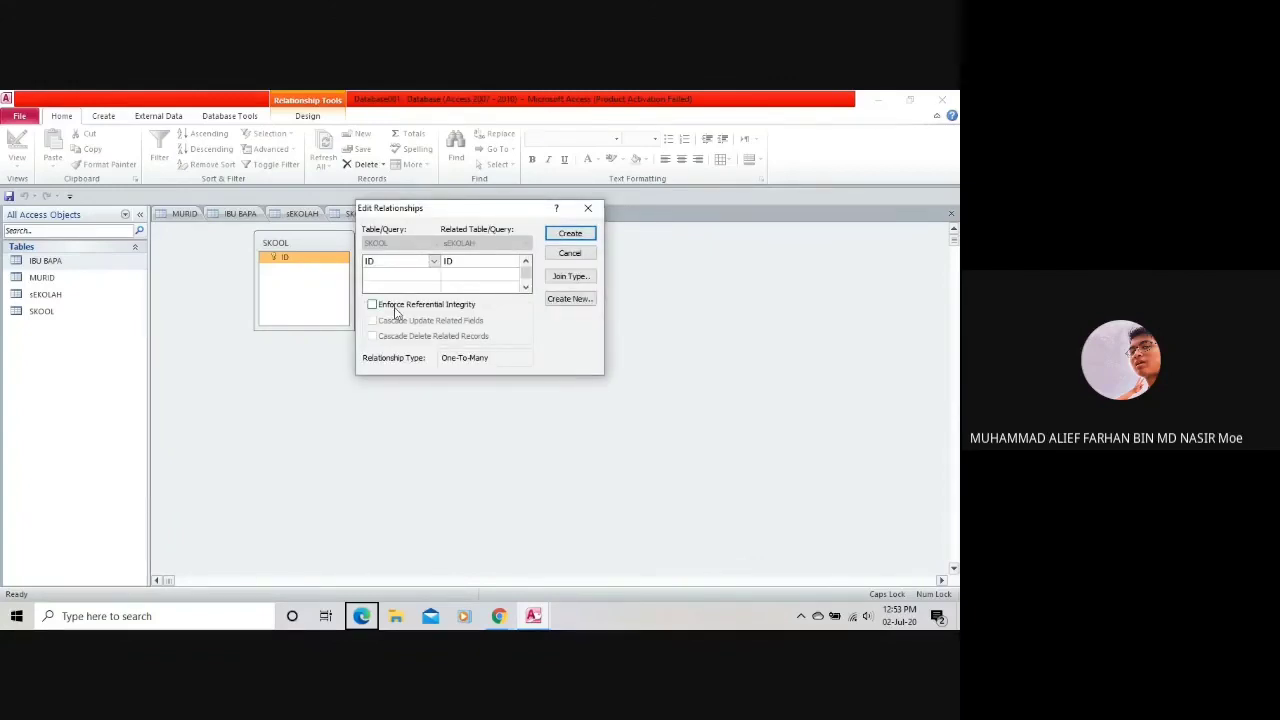
click(395, 305)
click(400, 321)
click(406, 337)
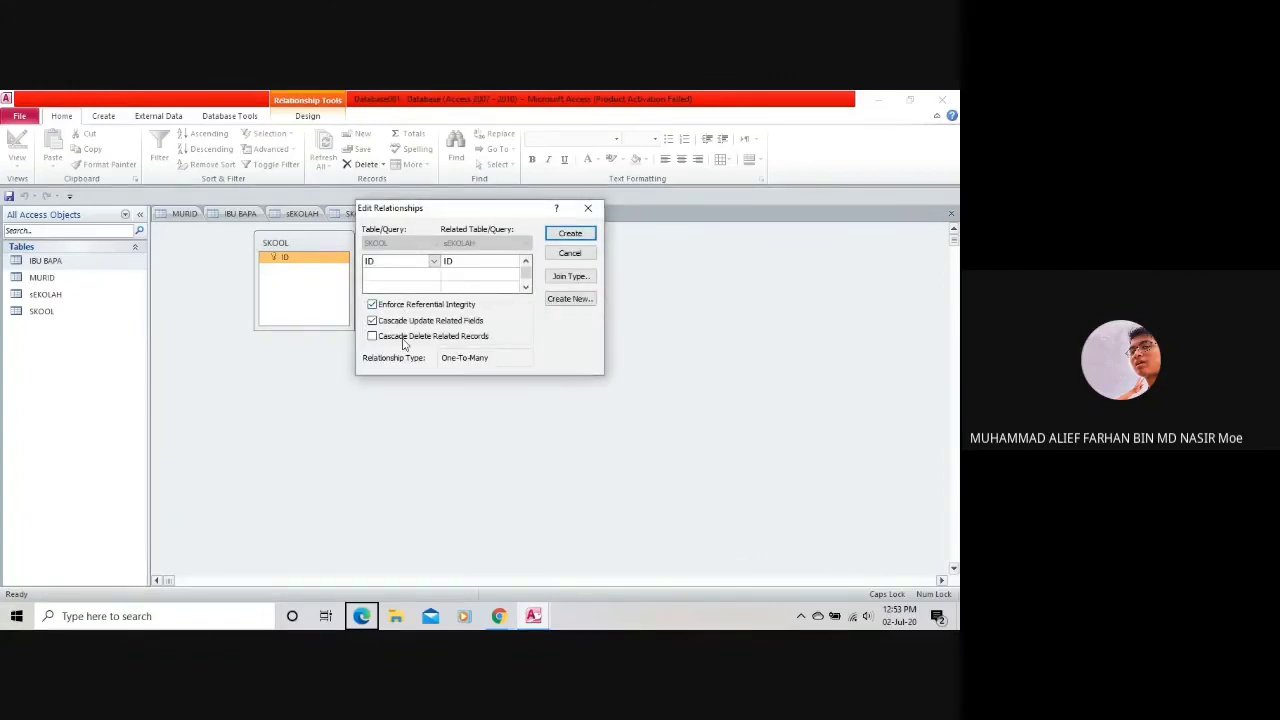
click(591, 238)
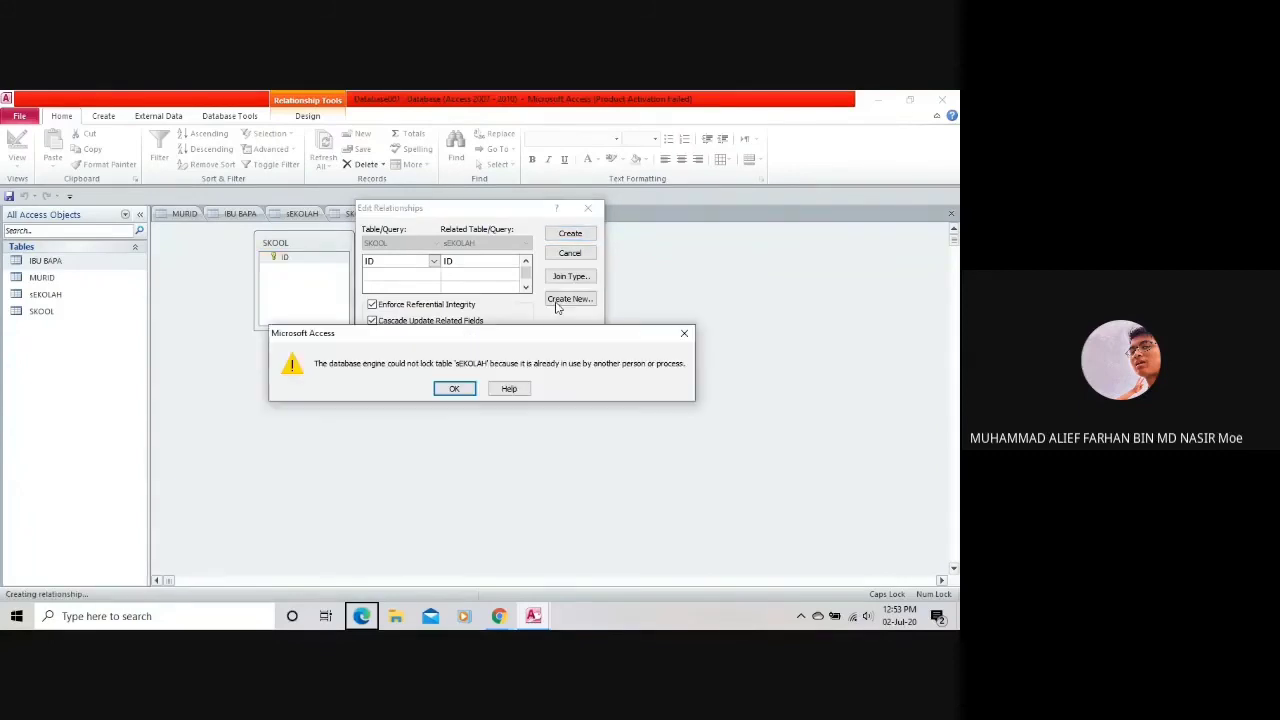
click(454, 389)
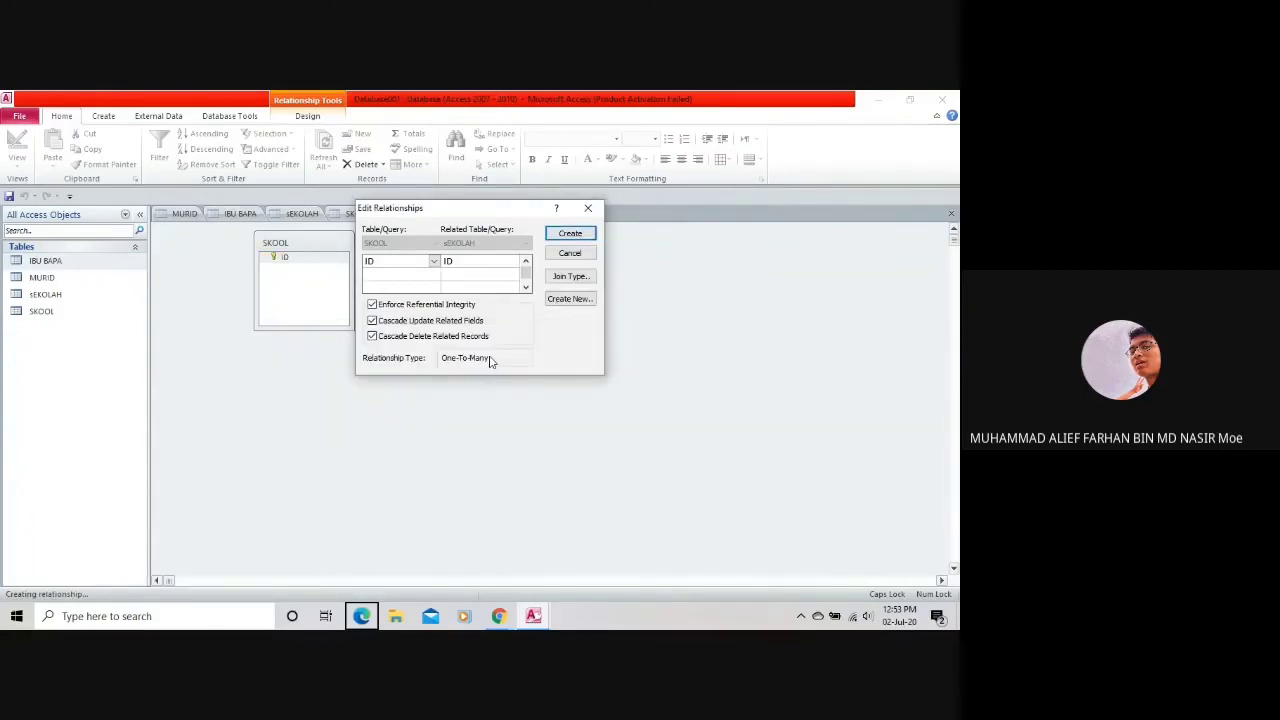
click(570, 253)
click(284, 217)
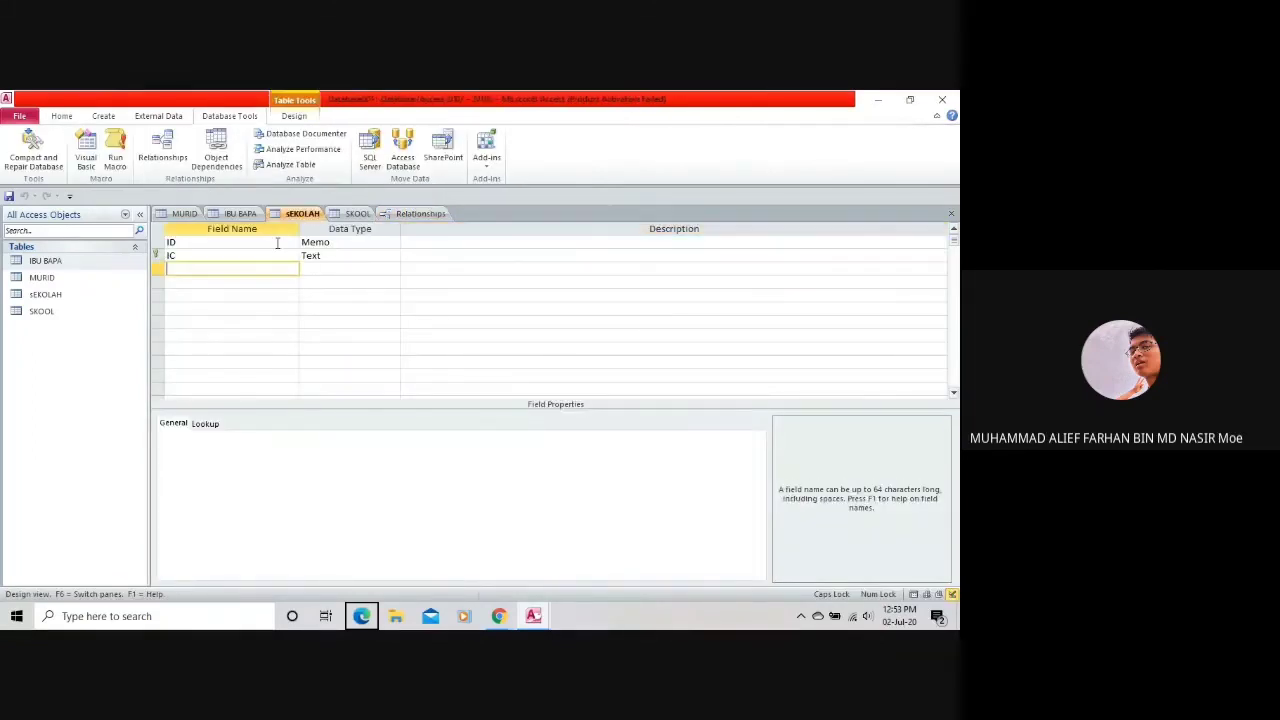
Link SKOOL's ID onto sEKOLAH's ID and create the relationship.
click(355, 214)
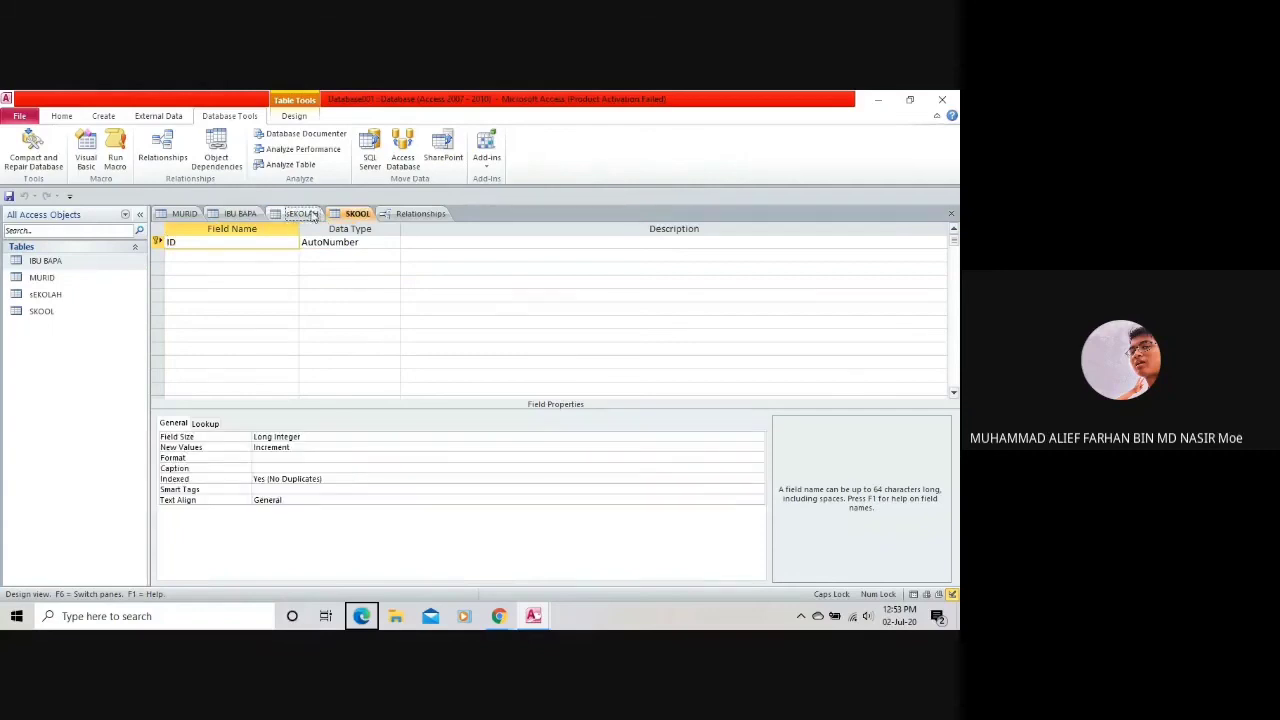
click(418, 213)
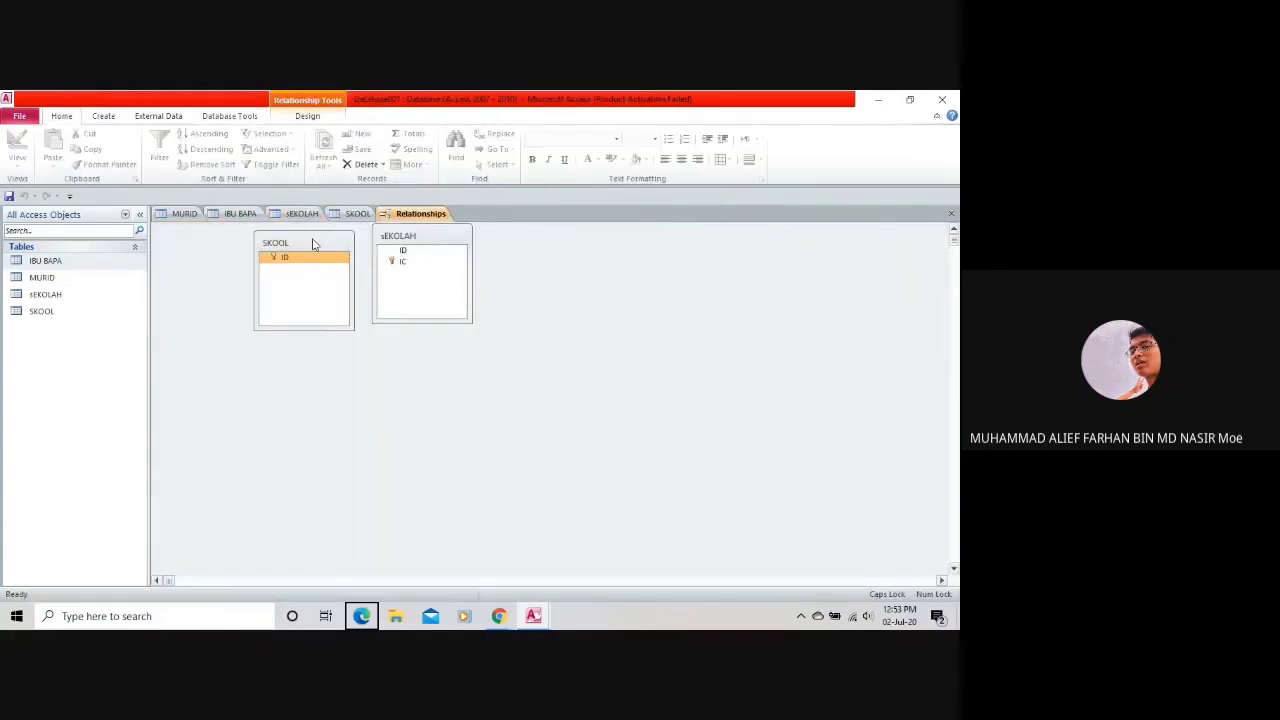
drag(333, 252, 410, 252)
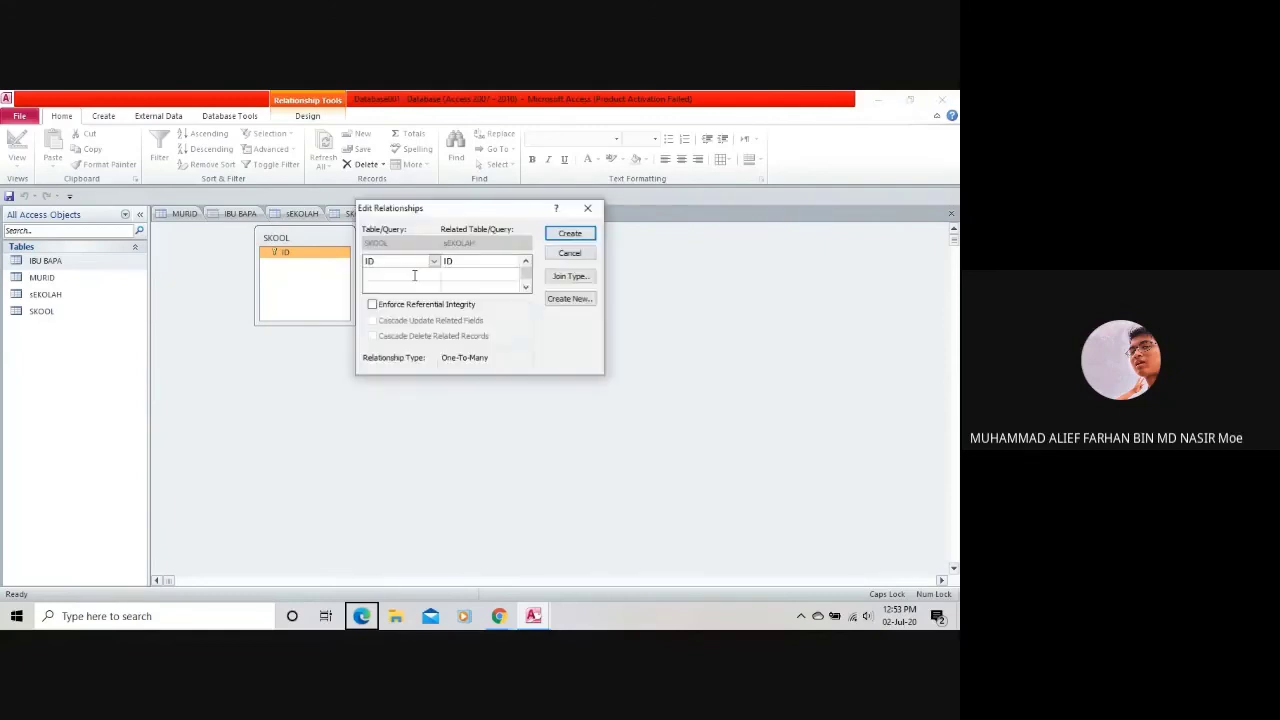
click(571, 235)
Move the linked SKOOL and sEKOLAH table boxes lower in the Relationships layout.
click(393, 251)
click(340, 253)
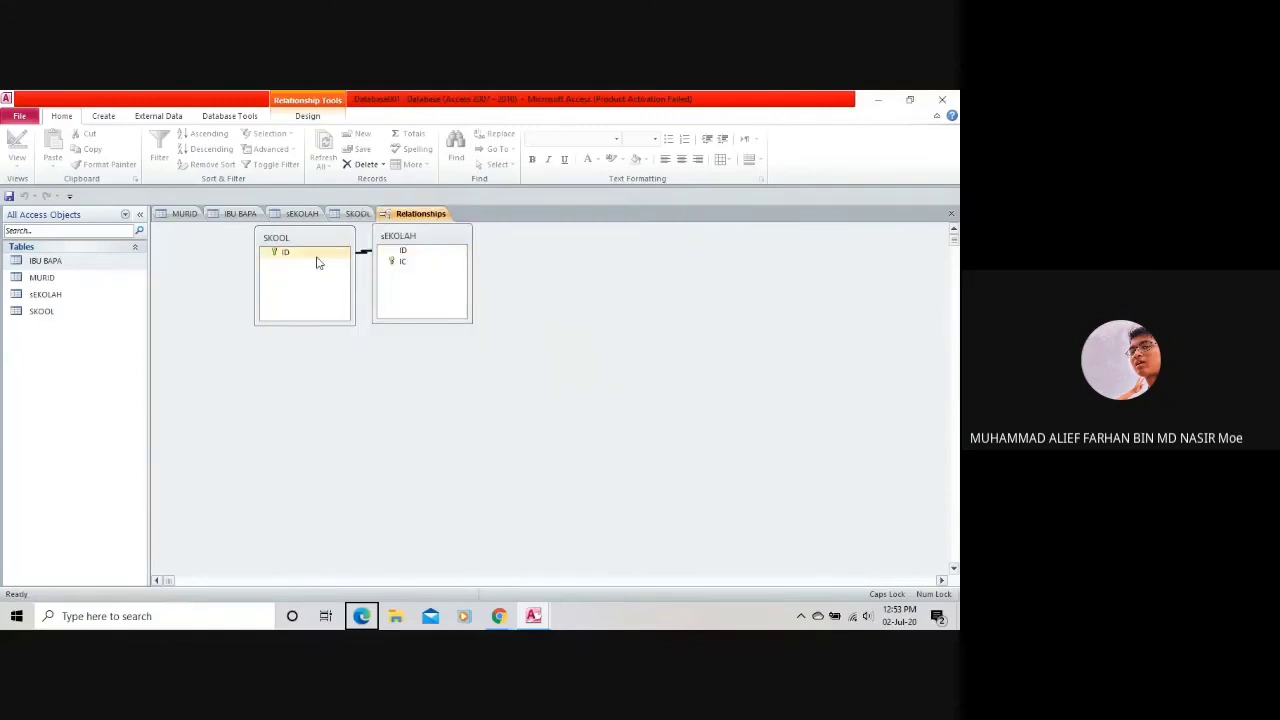
drag(320, 251, 283, 293)
drag(398, 247, 378, 303)
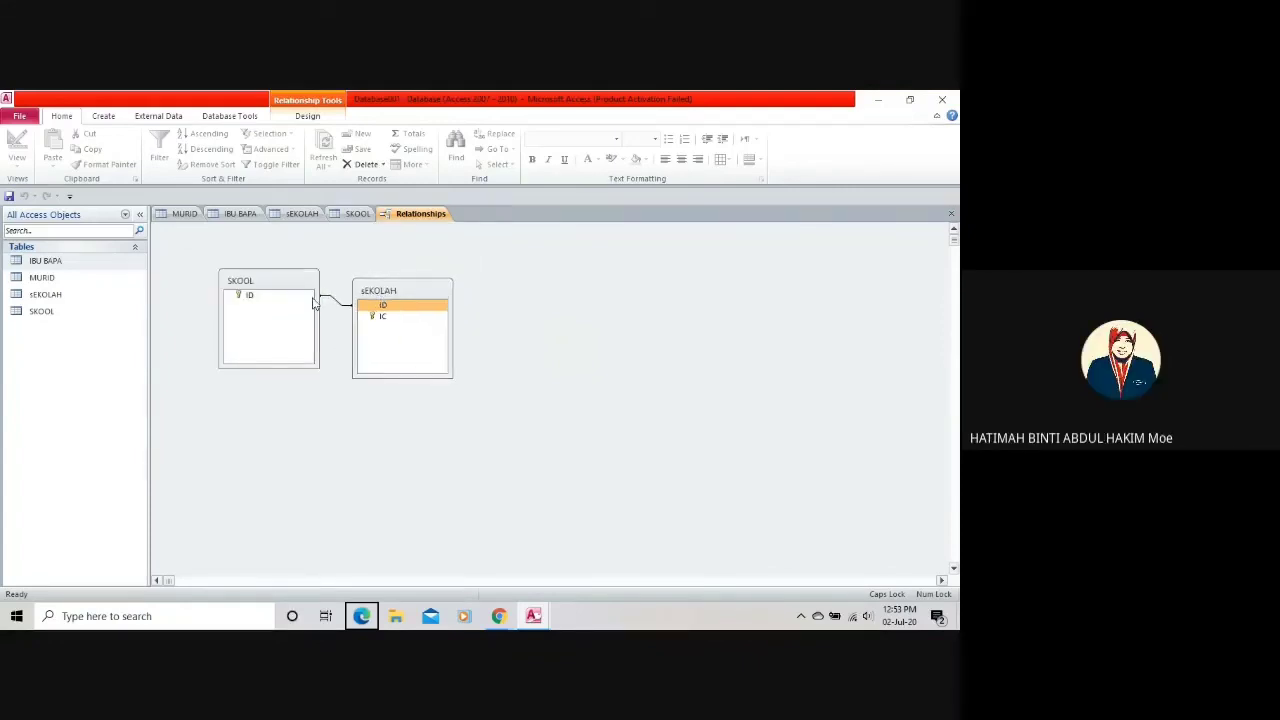
drag(303, 303, 315, 321)
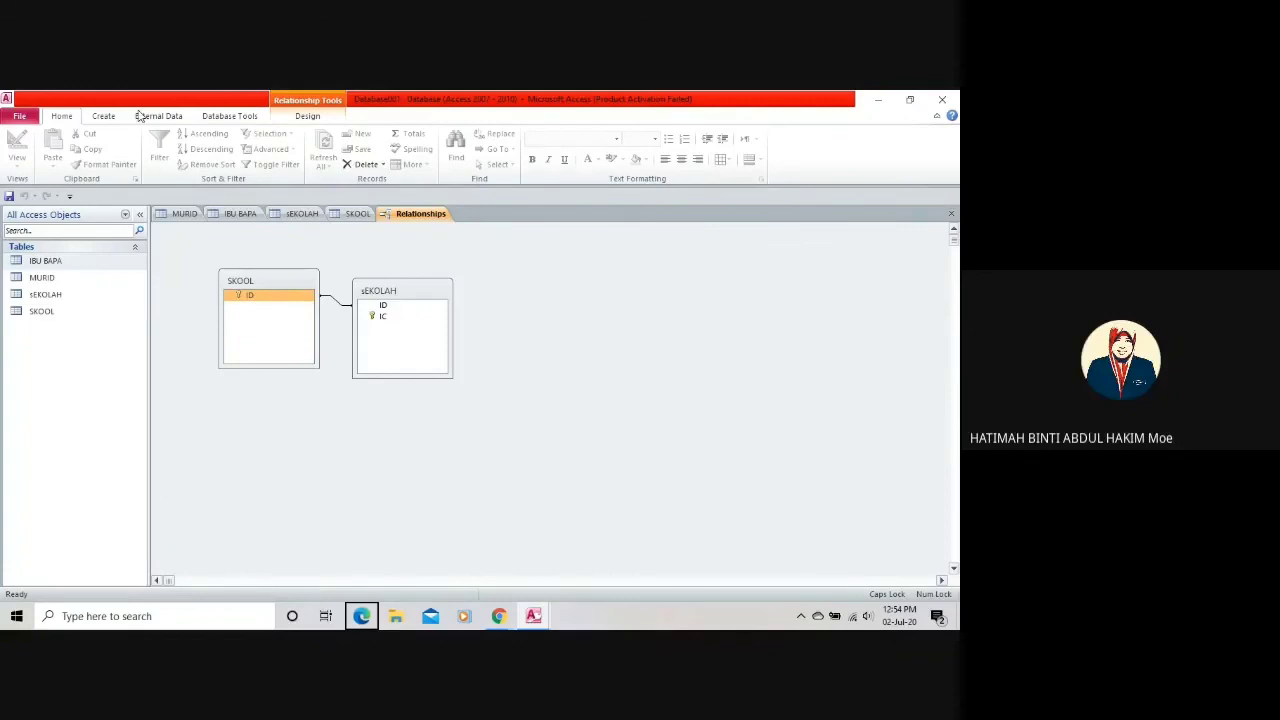
Inspect the sEKOLAH table's ID field in Design View, then bring up the Relationships diagram.
click(381, 304)
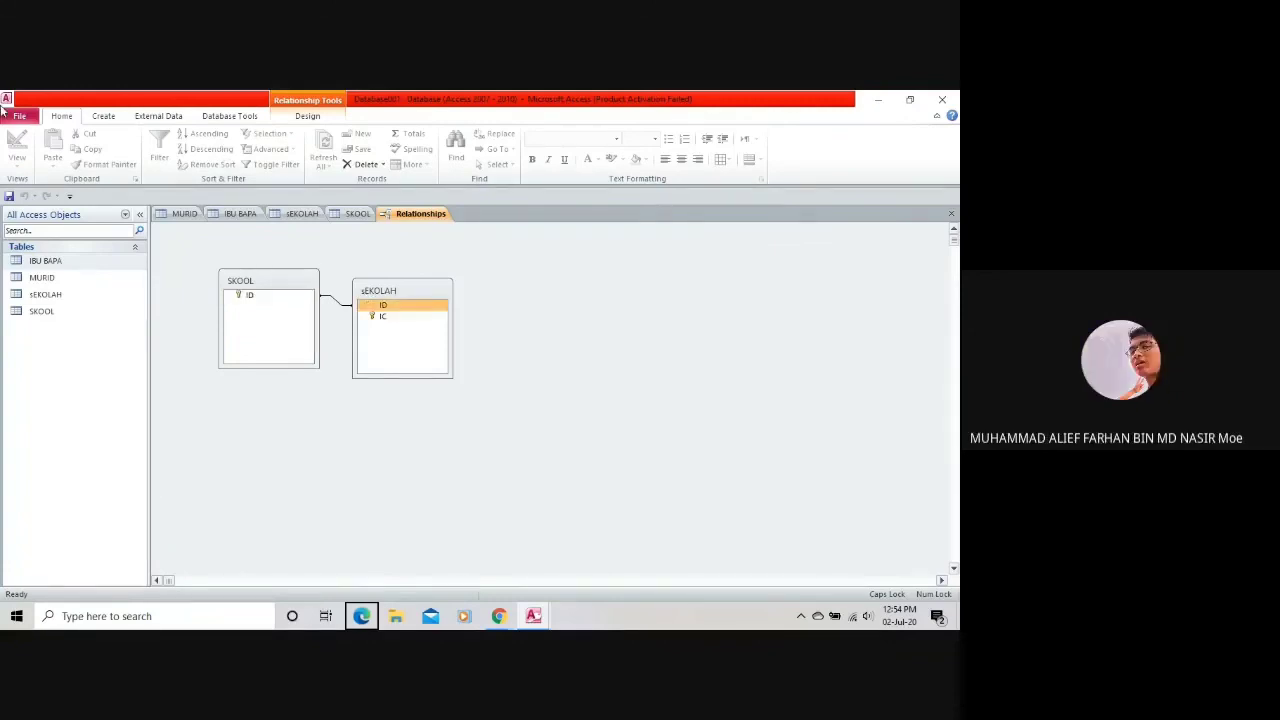
click(184, 213)
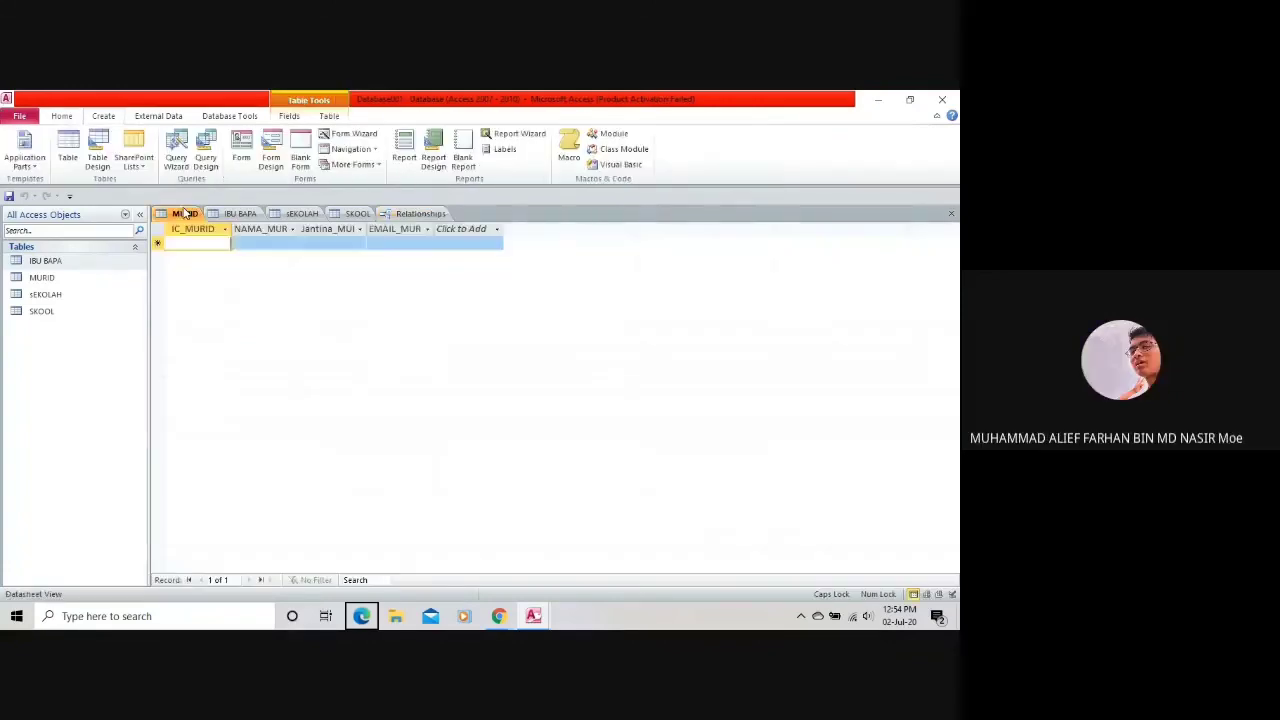
click(300, 214)
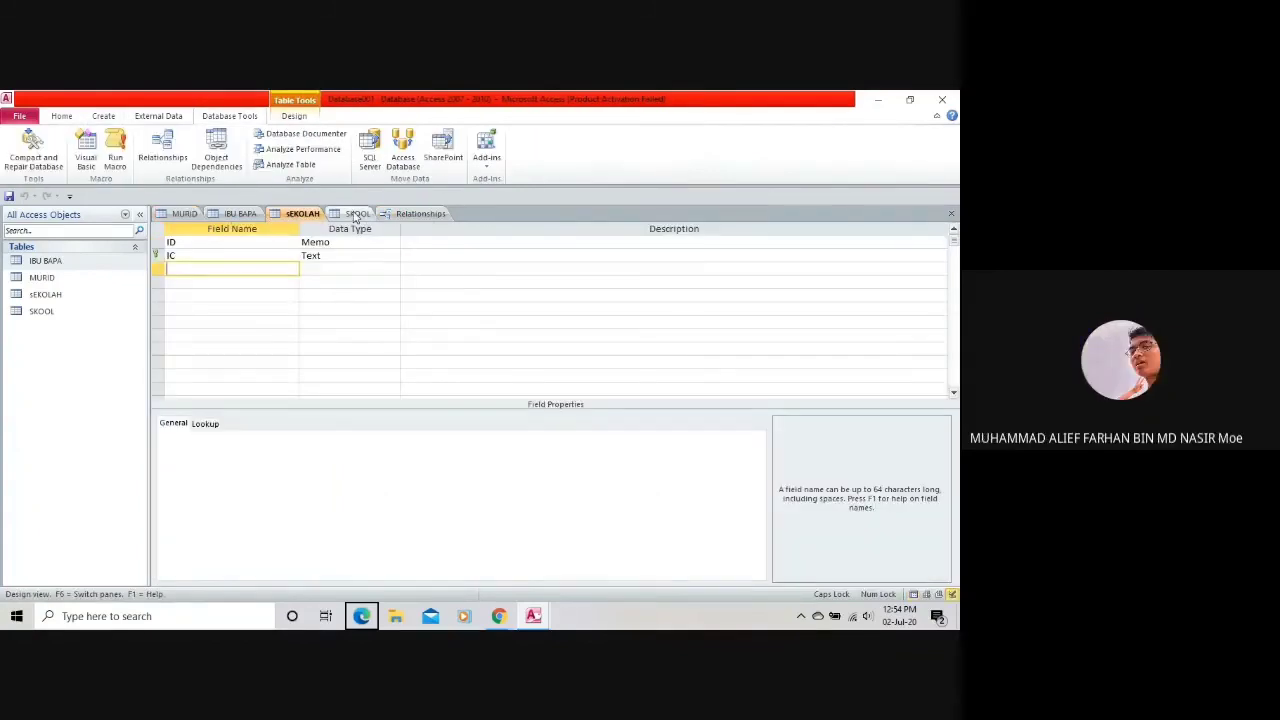
click(60, 117)
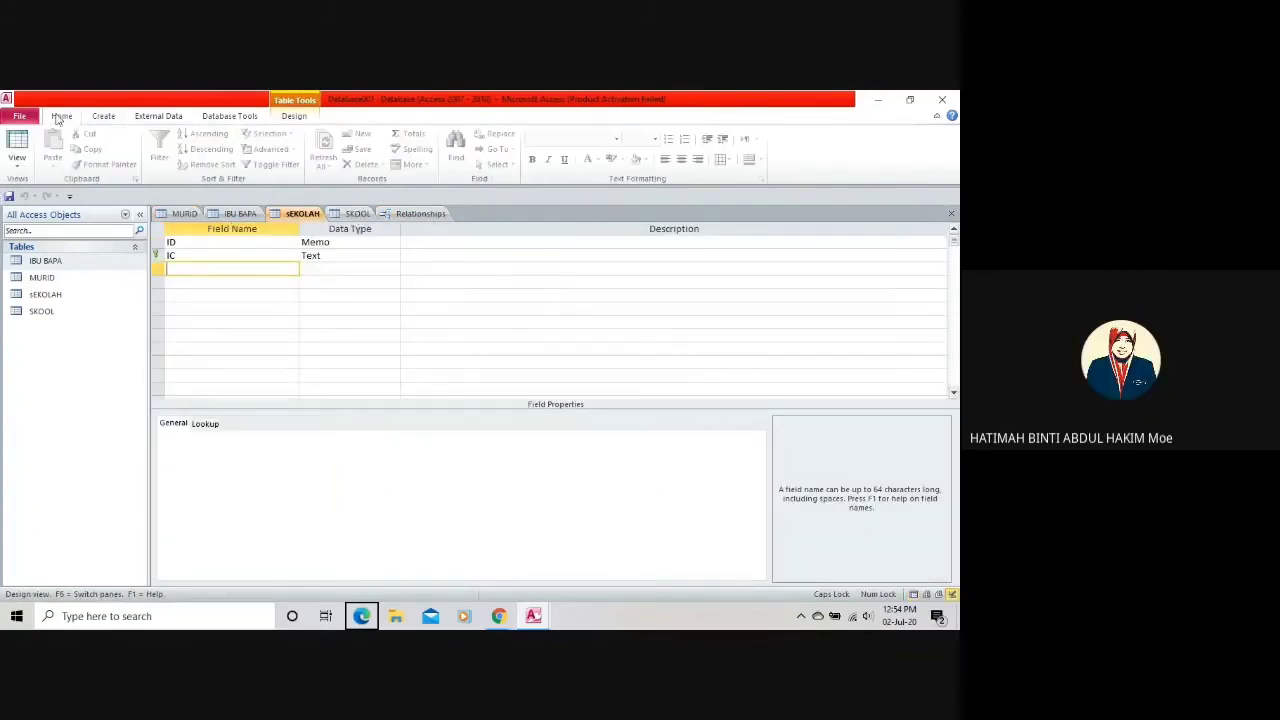
click(428, 219)
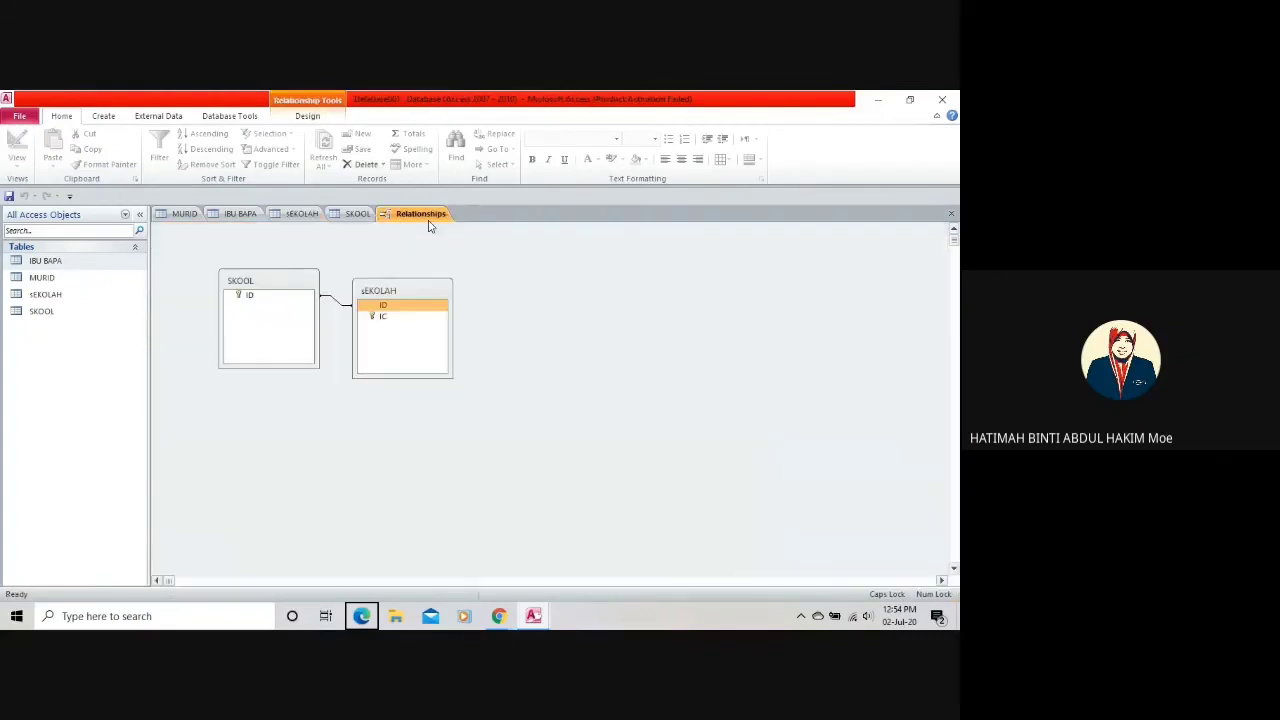
Compare the SKOOL and SEKOLAH designs against the Relationships diagram, ending on SEKOLAH's design.
click(354, 215)
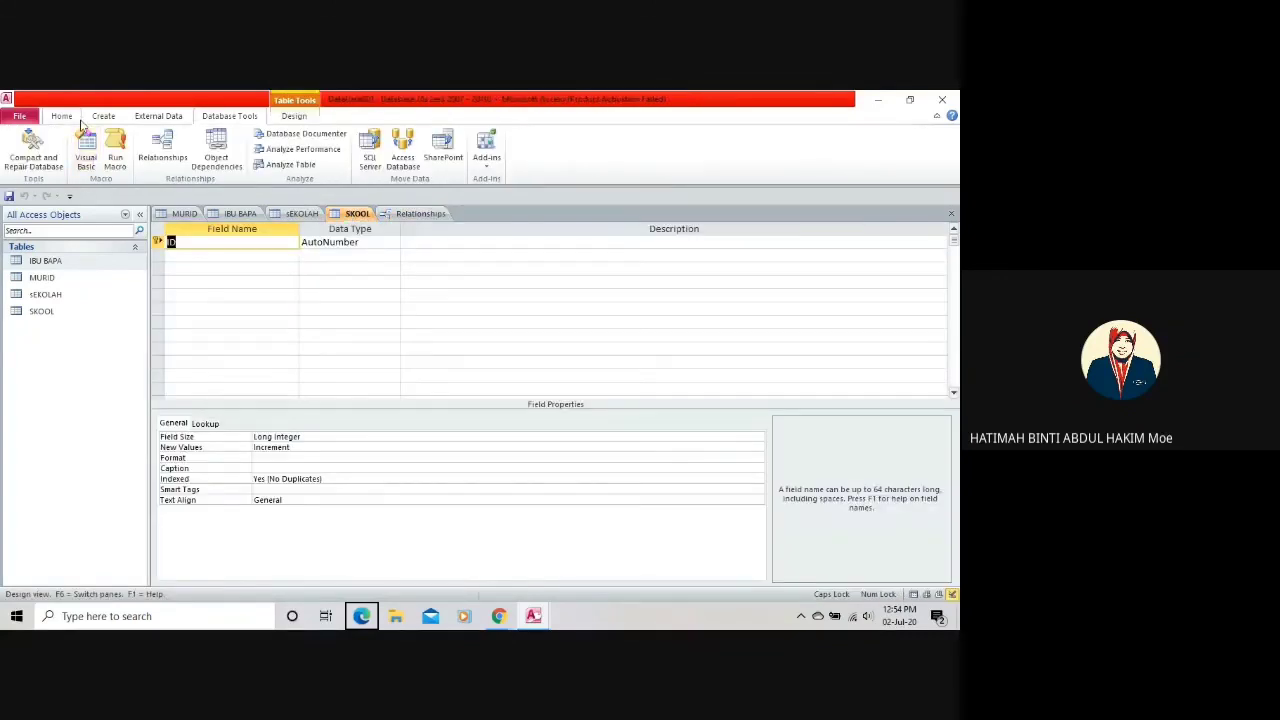
click(70, 117)
click(302, 213)
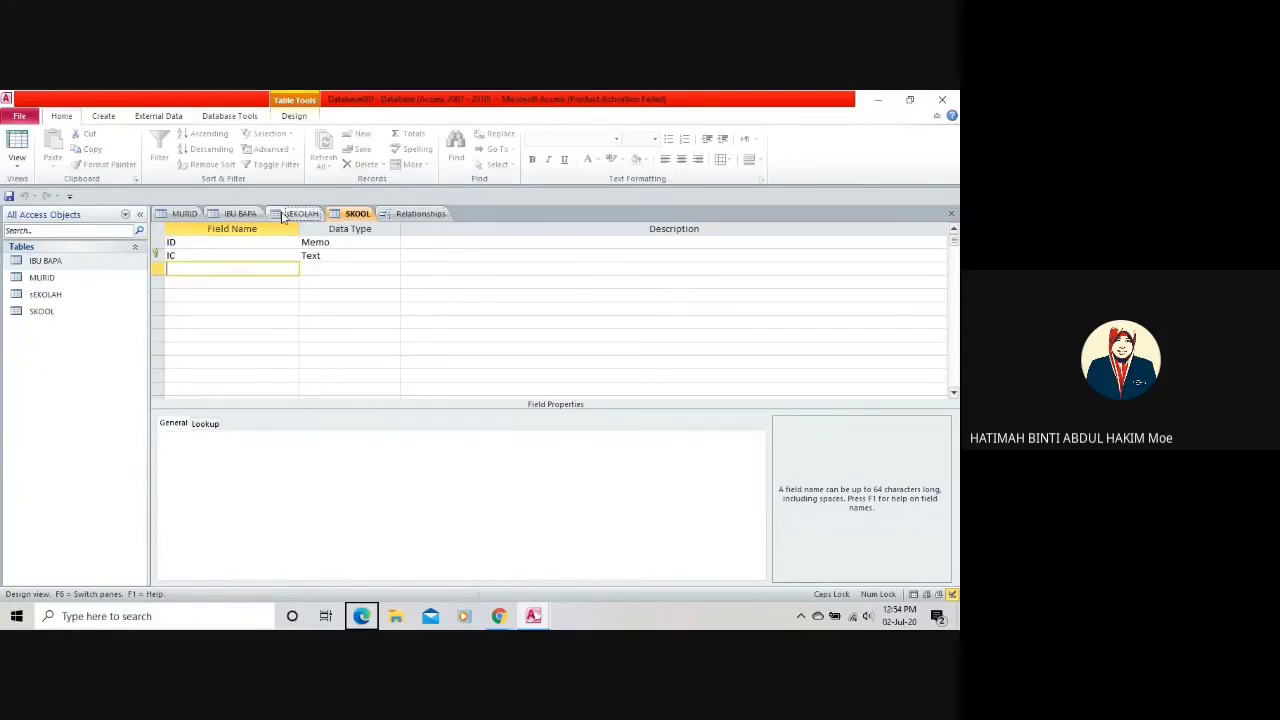
click(17, 163)
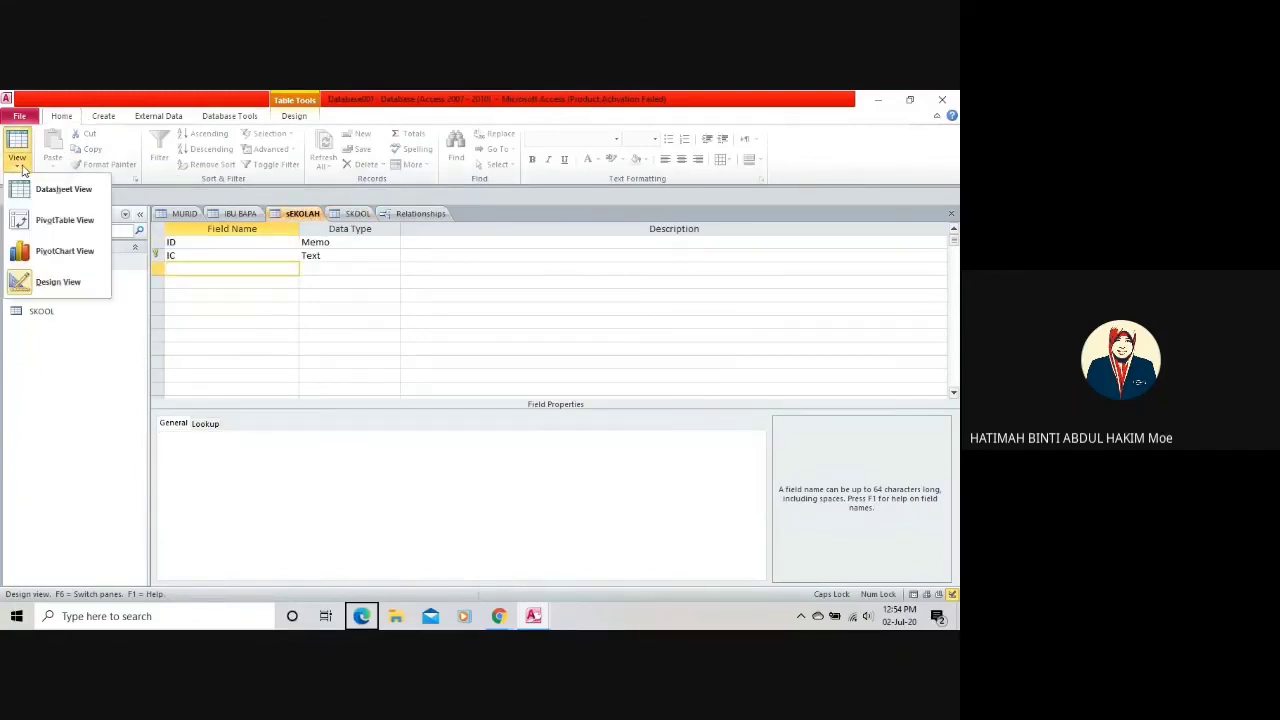
click(17, 168)
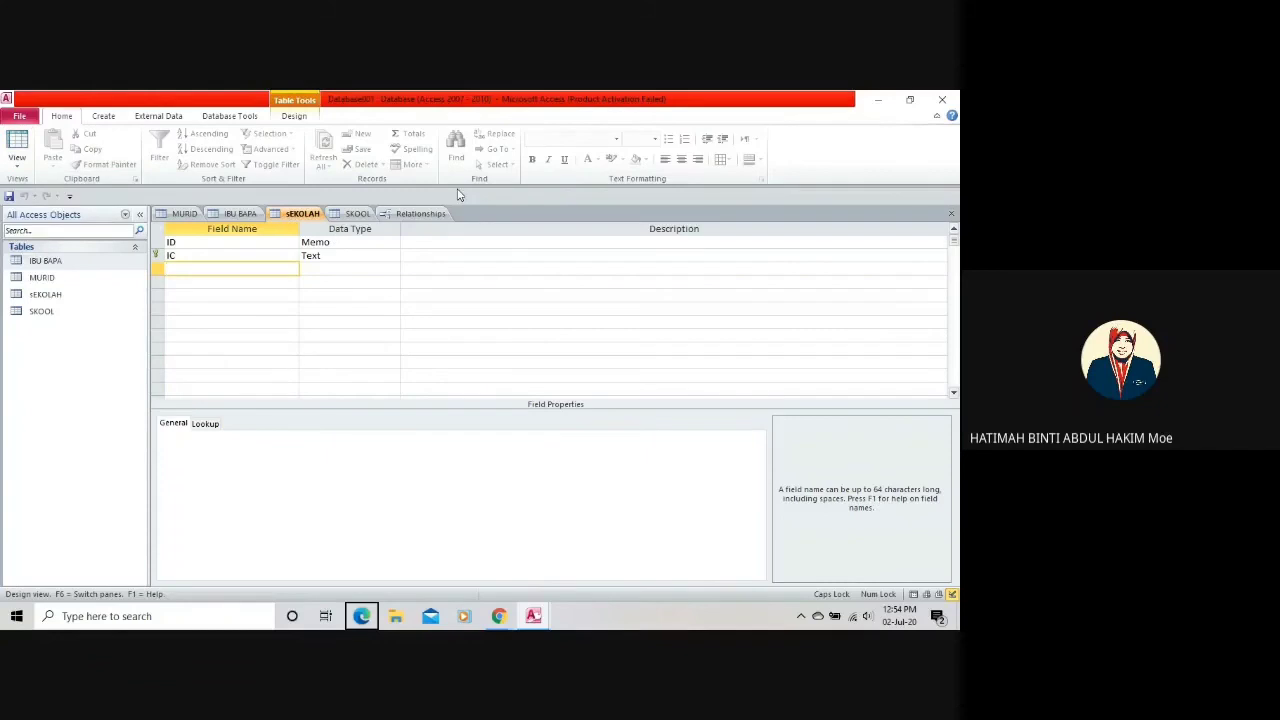
click(373, 215)
click(420, 213)
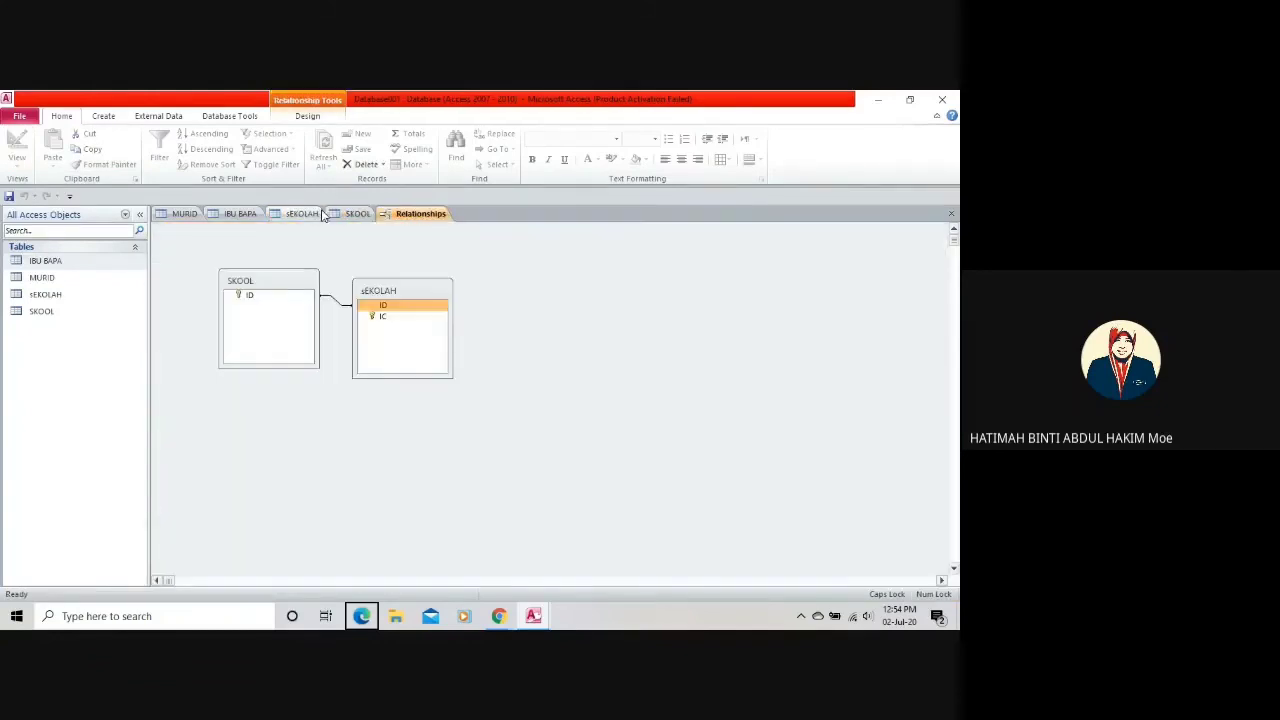
click(313, 215)
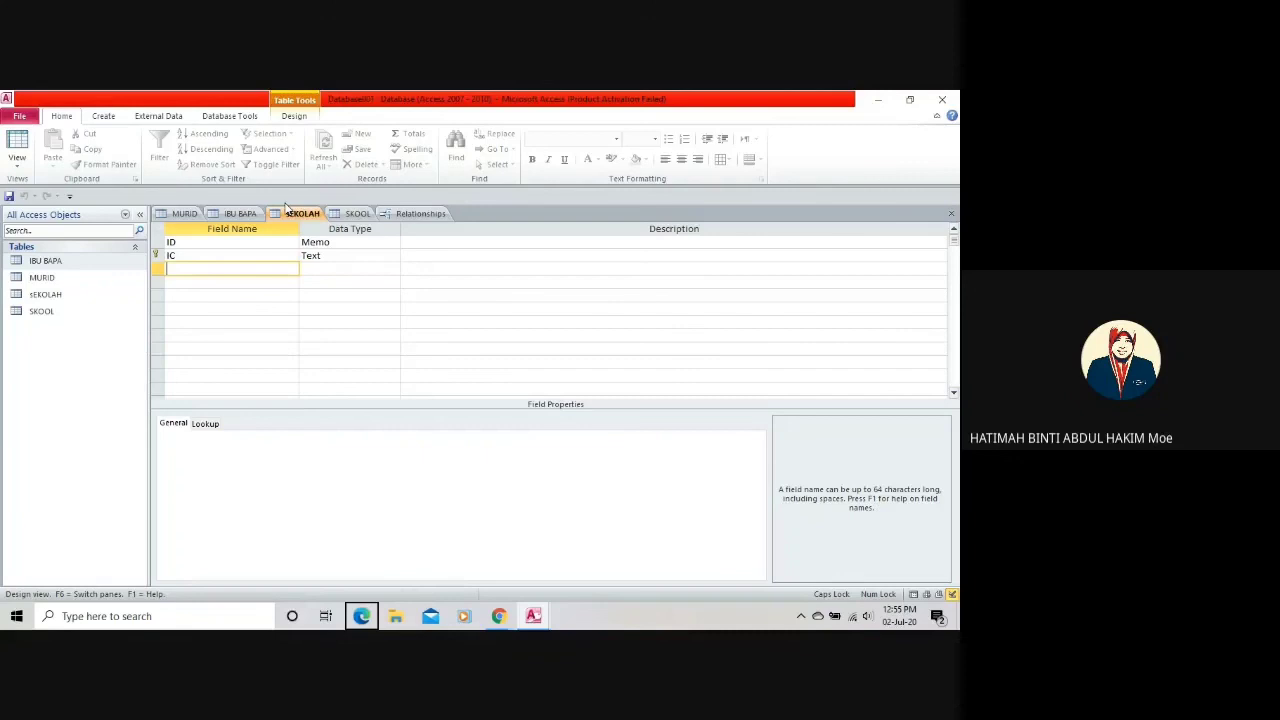
click(350, 213)
key(ctrl+F6)
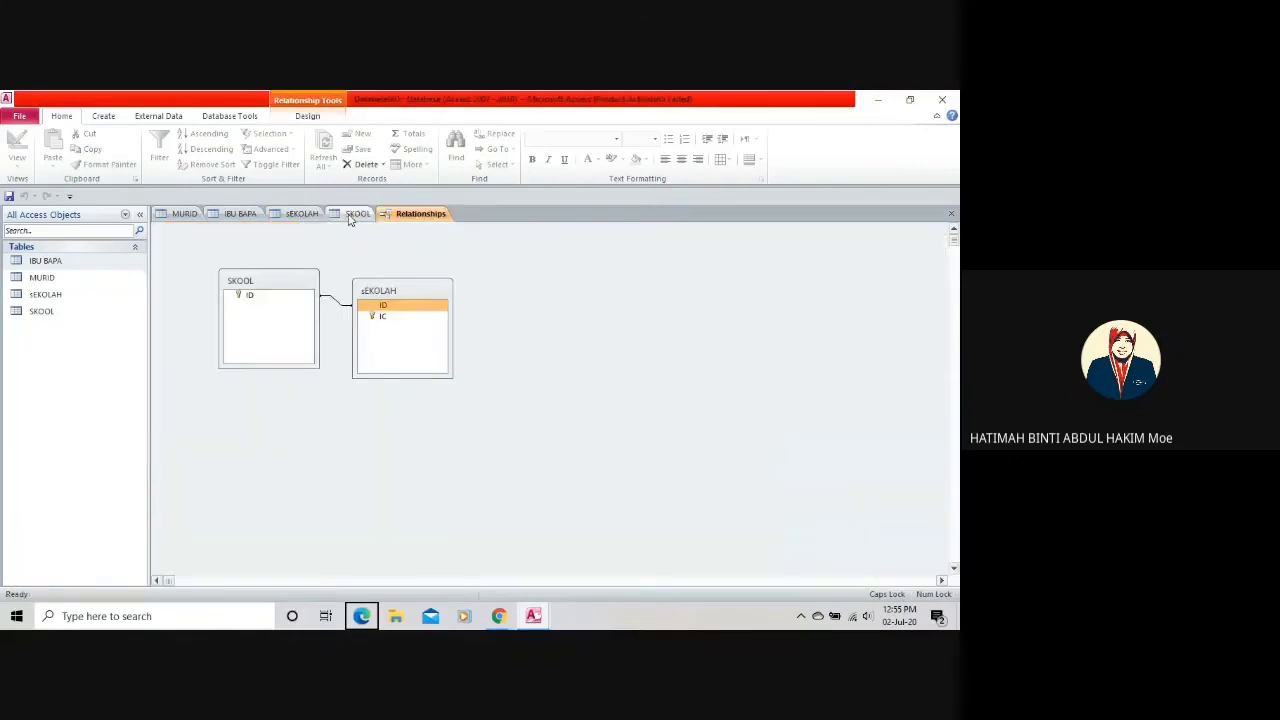
click(352, 213)
click(300, 213)
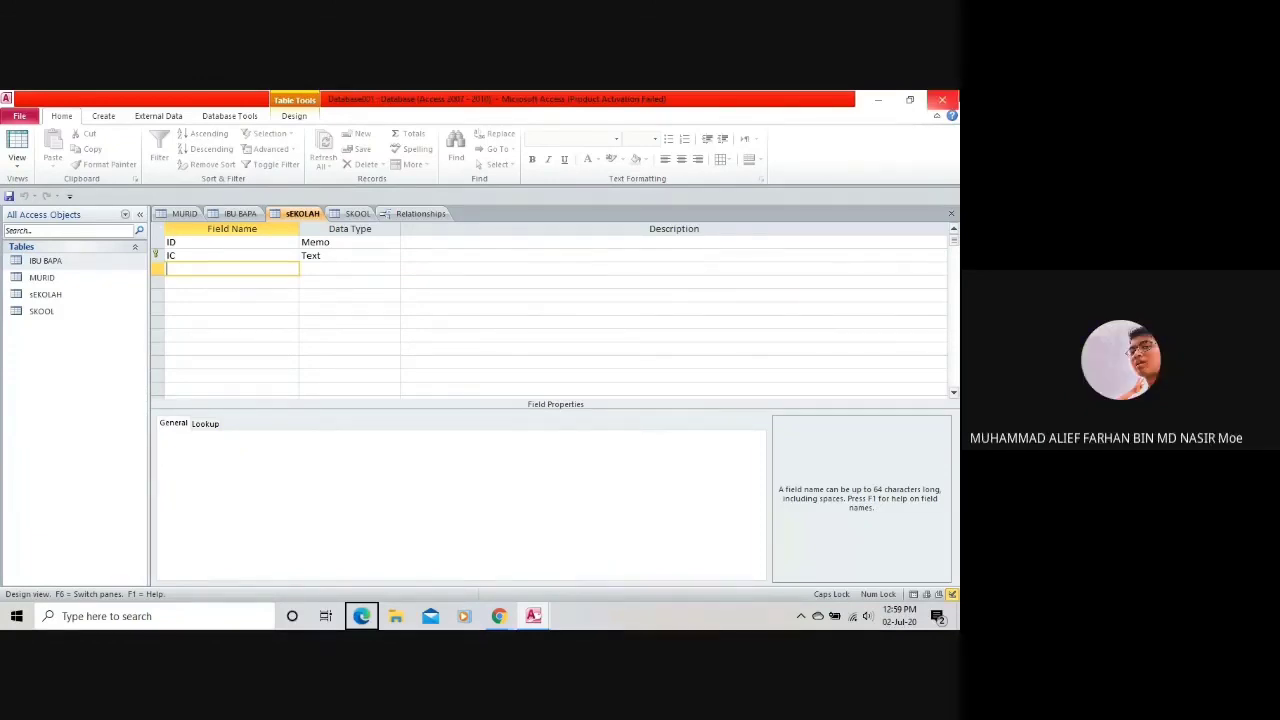
click(942, 100)
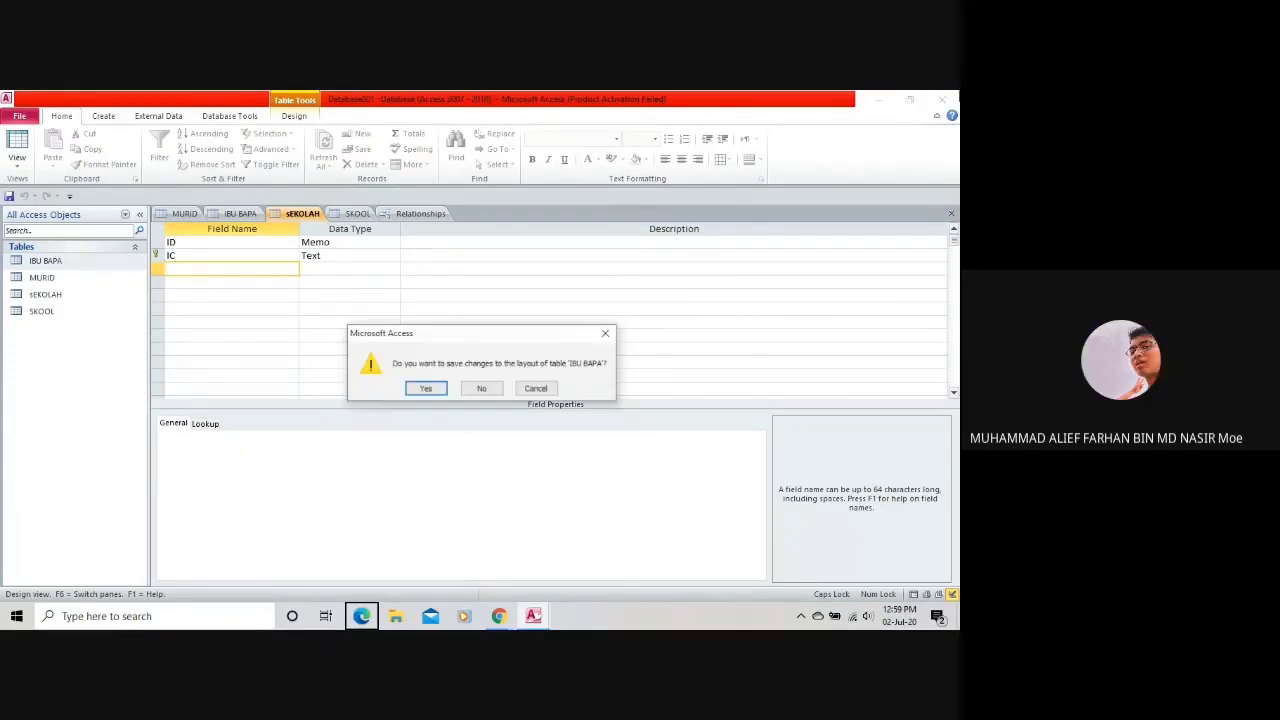
Save the IBU BAPA layout, dismiss the Office activation notice, and quit Access.
click(425, 389)
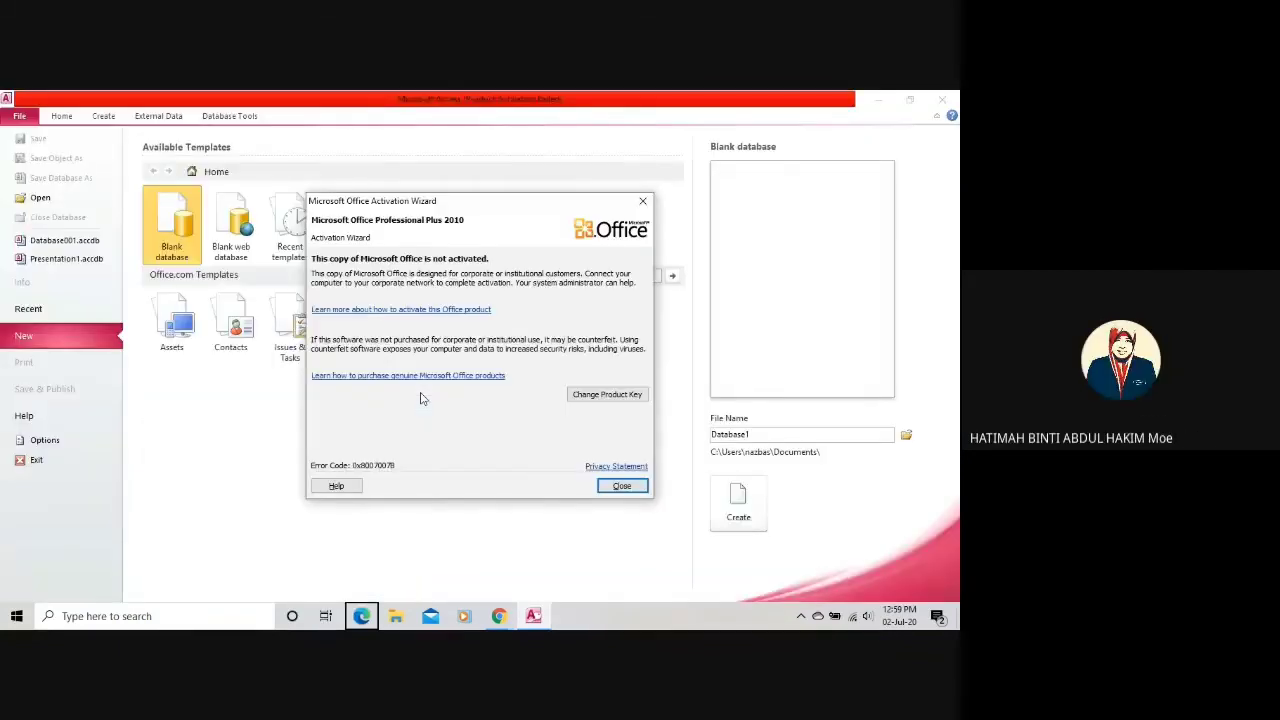
click(643, 201)
click(952, 101)
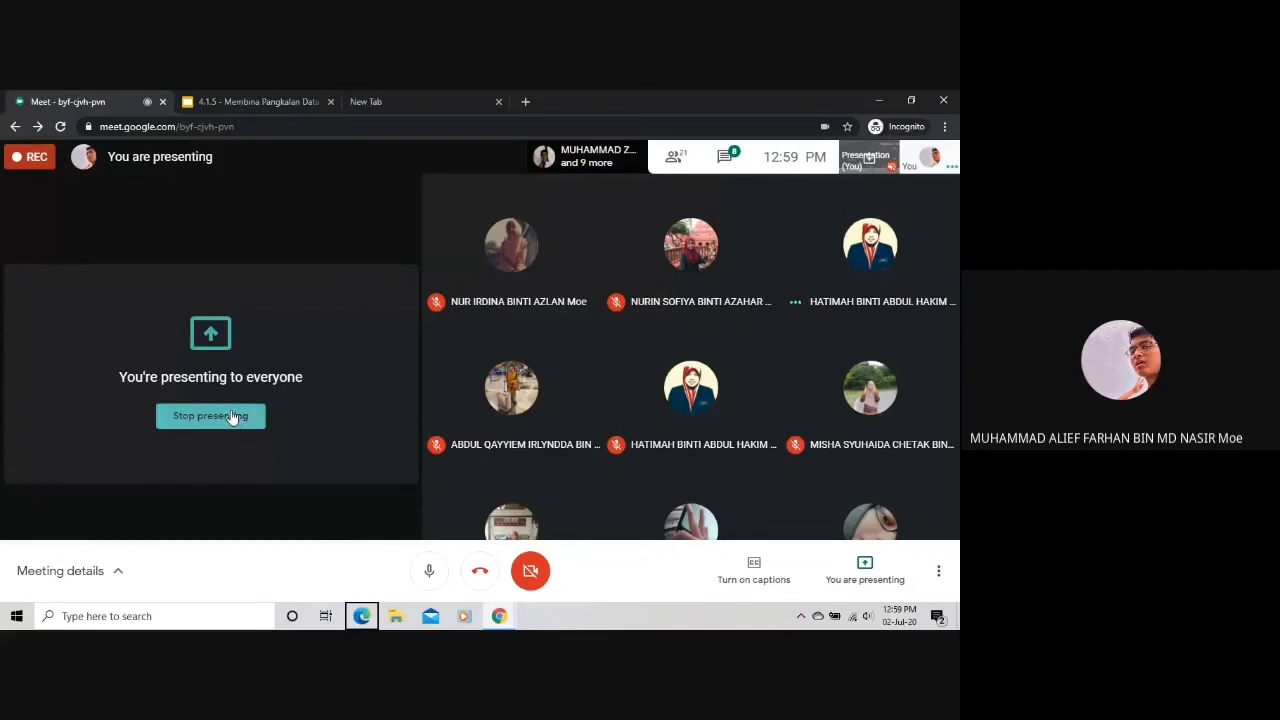
Show the Quizizz live game lobby and clear the presenting and savefrom message notifications.
click(231, 416)
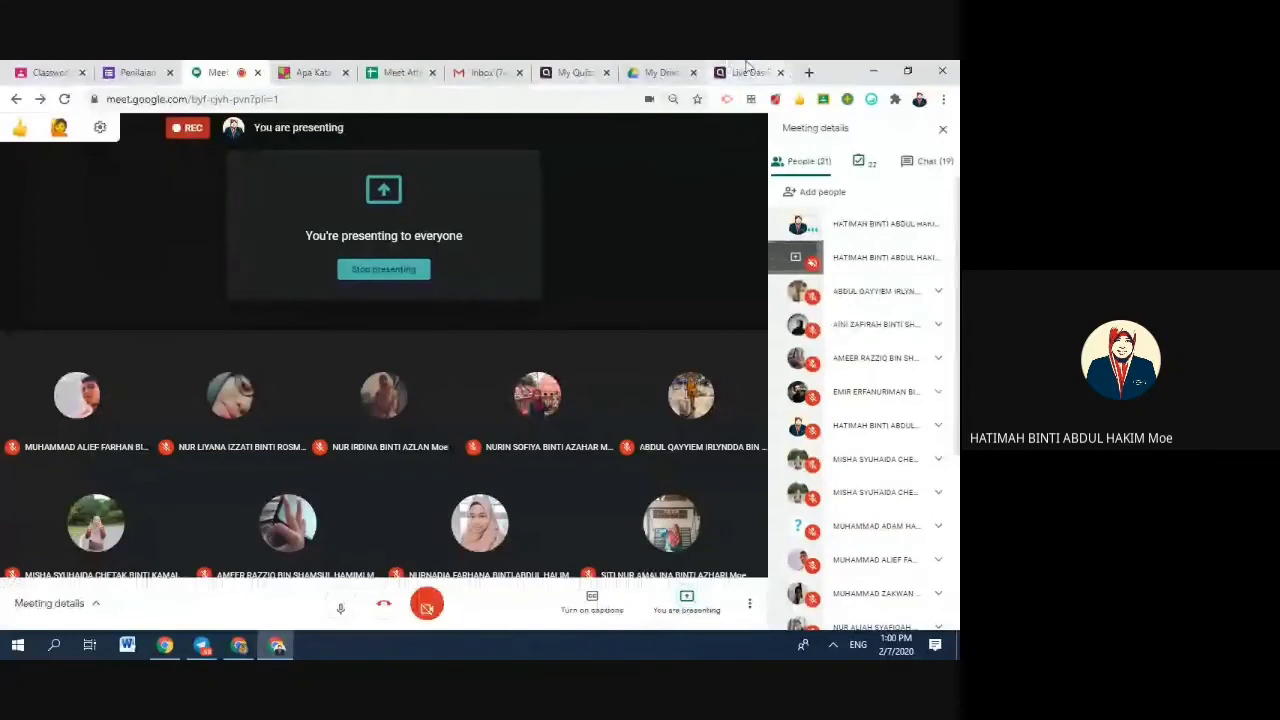
click(740, 72)
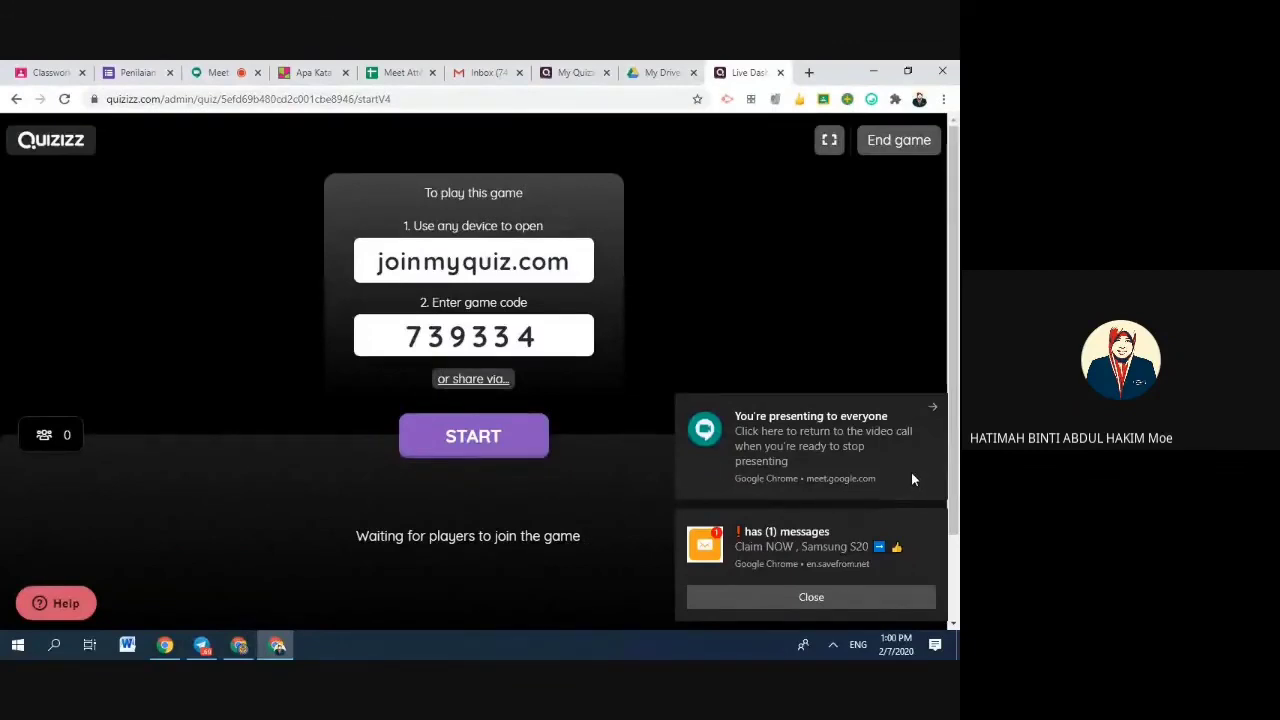
click(933, 407)
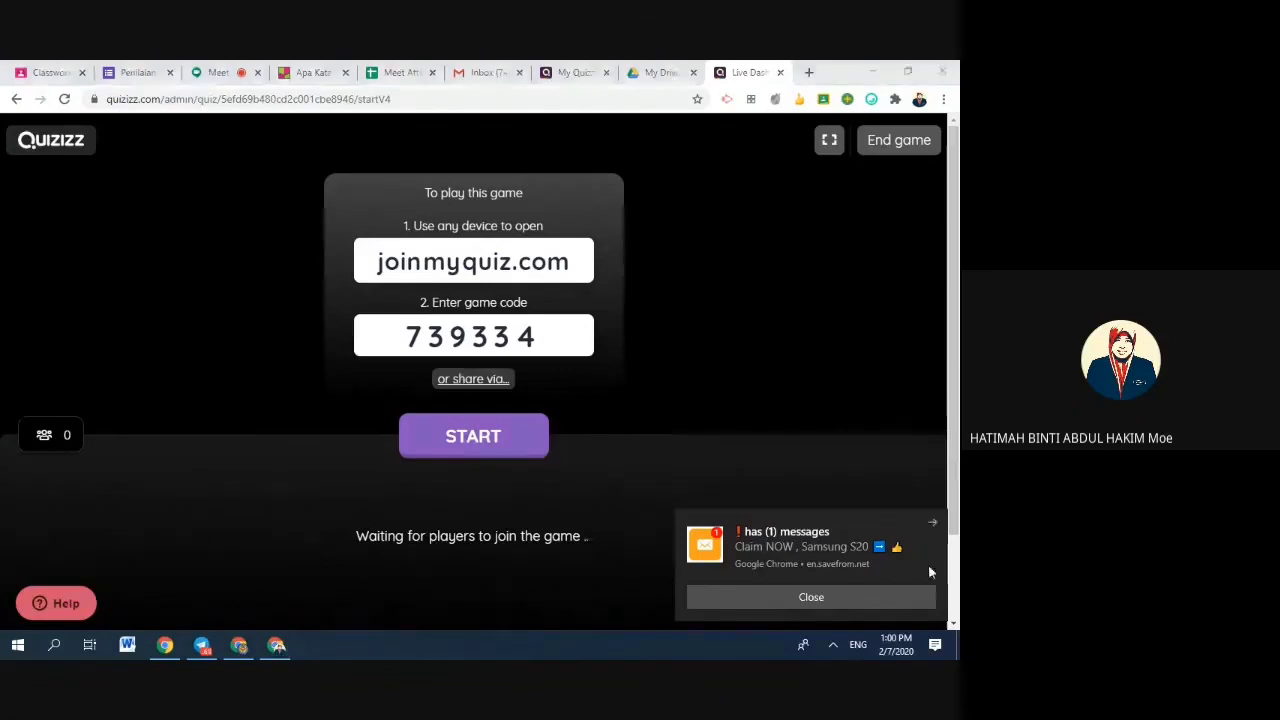
click(920, 597)
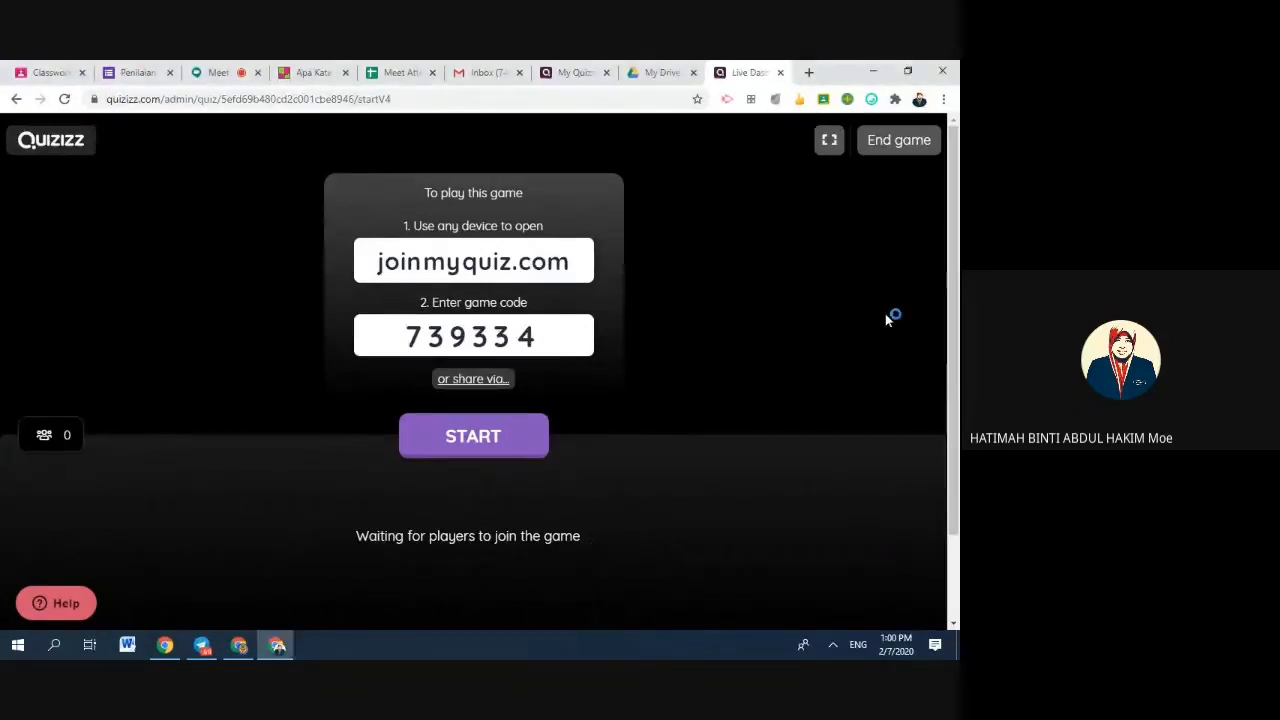